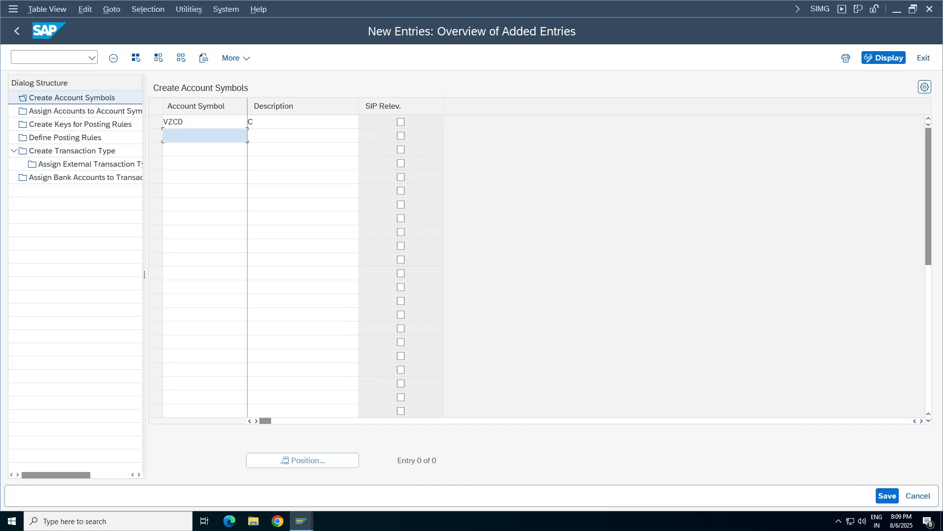
Add the account symbol VZSI in the row below VZCD.
{"action": "key", "text": "Up"}
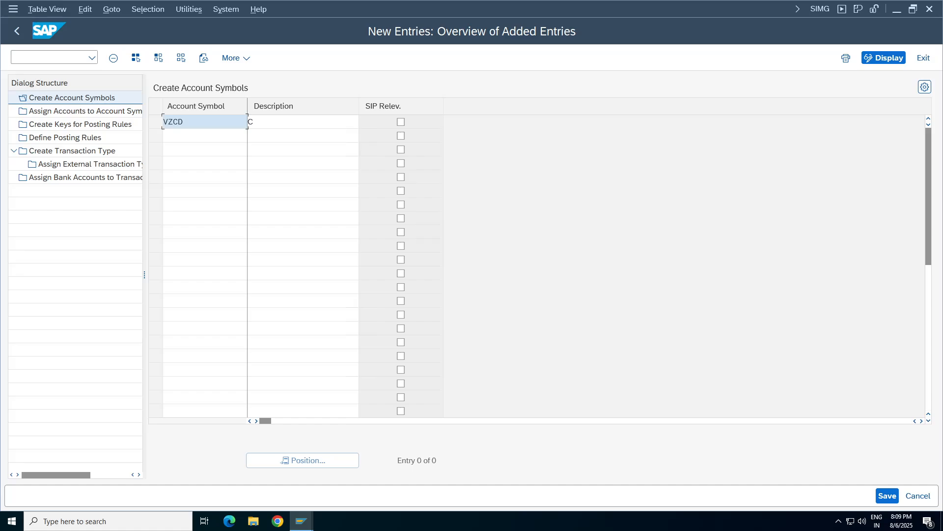
{"action": "key", "text": "Down"}
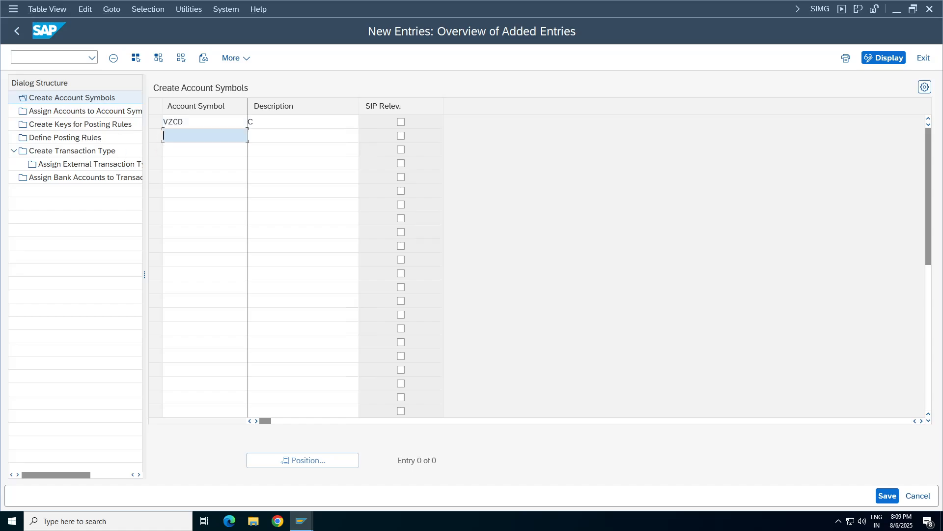
{"action": "type", "text": "VZSI"}
{"action": "key", "text": "Up"}
{"action": "key", "text": "Down"}
{"action": "key", "text": "Down"}
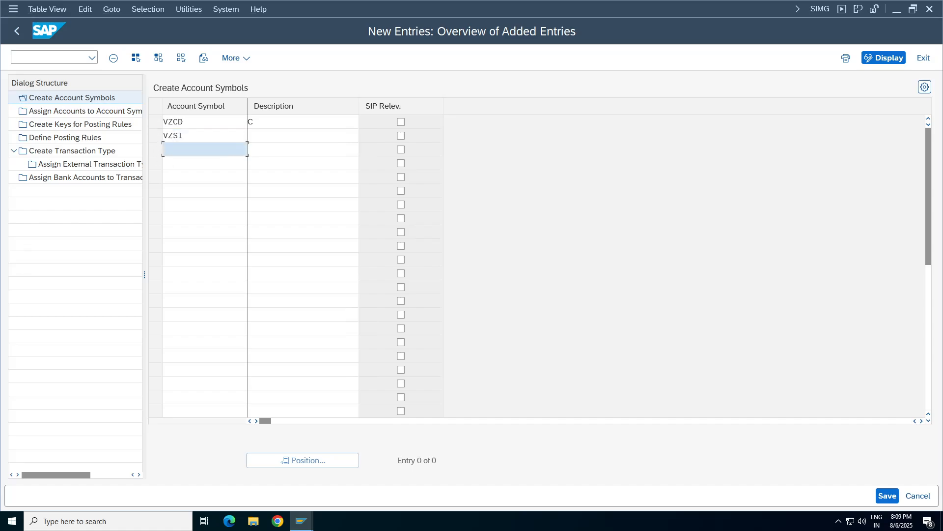
{"action": "key", "text": "Down"}
{"action": "key", "text": "Down"}
{"action": "key", "text": "Down"}
{"action": "key", "text": "Down"}
{"action": "key", "text": "Down"}
{"action": "key", "text": "Down"}
{"action": "key", "text": "Down"}
{"action": "key", "text": "Up"}
{"action": "key", "text": "Up"}
{"action": "key", "text": "Up"}
{"action": "key", "text": "Up"}
{"action": "key", "text": "Up"}
{"action": "key", "text": "Up"}
{"action": "key", "text": "Up"}
{"action": "key", "text": "Down"}
{"action": "key", "text": "Down"}
{"action": "key", "text": "Down"}
{"action": "key", "text": "Down"}
{"action": "key", "text": "Down"}
{"action": "key", "text": "Down"}
{"action": "left_click", "coordinate": [205, 135]}
{"action": "left_click", "coordinate": [205, 122]}
{"action": "left_click", "coordinate": [205, 136]}
Replace the description of account symbol VZCD with Customer Deposit.
{"action": "left_click", "coordinate": [303, 121]}
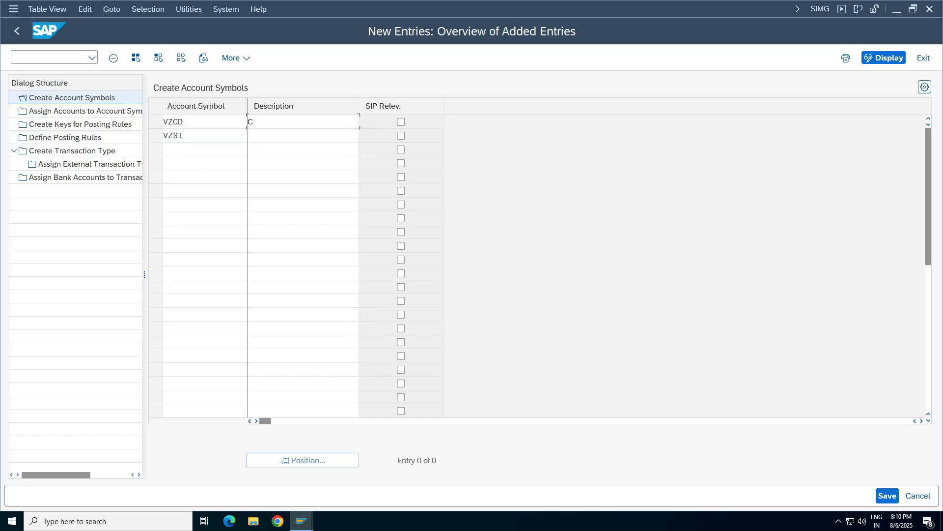
{"action": "key", "text": "BackSpace"}
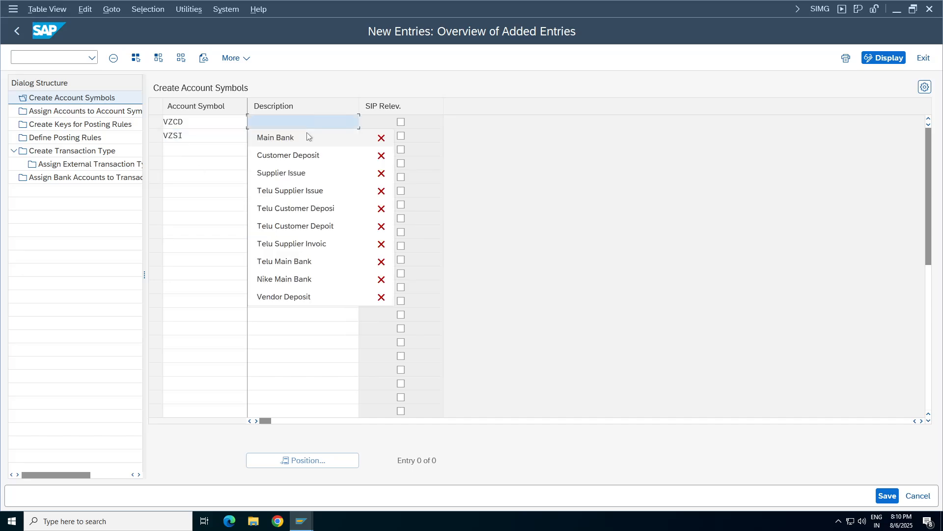
{"action": "type", "text": "c"}
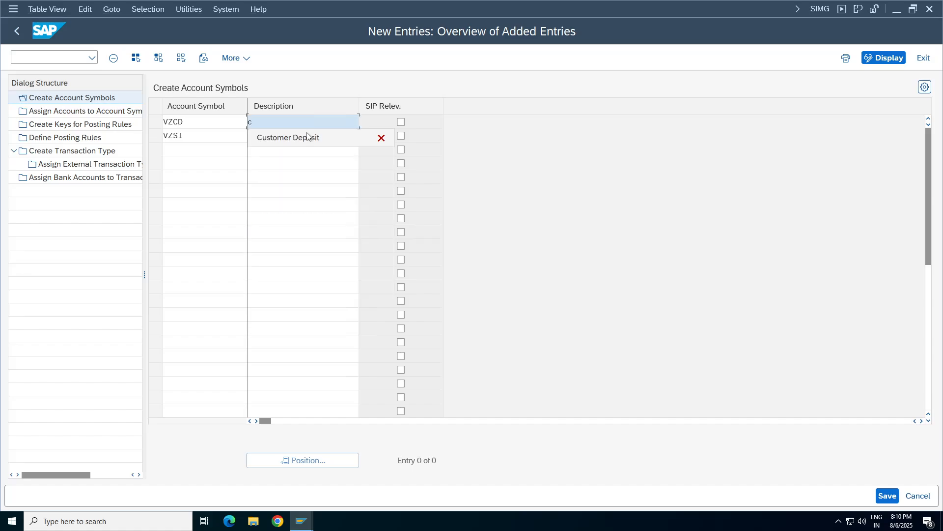
{"action": "left_click", "coordinate": [281, 140]}
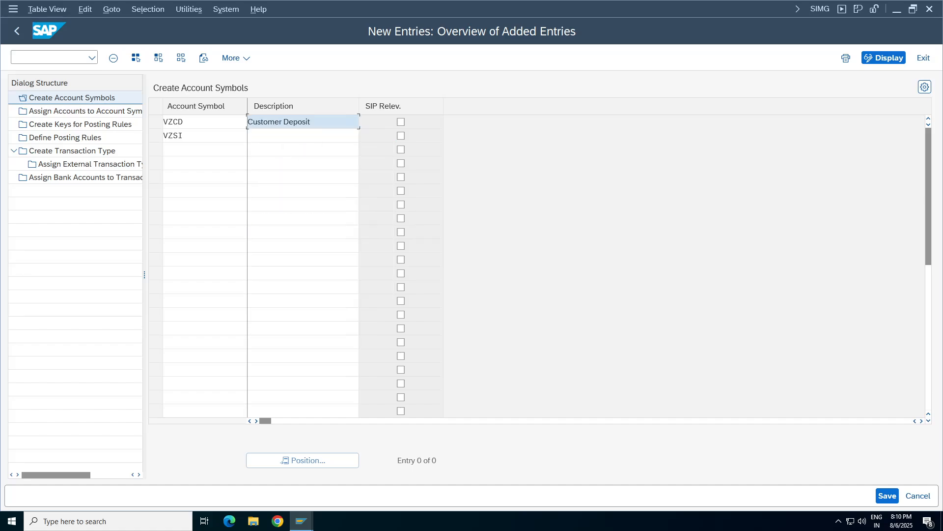
{"action": "left_click", "coordinate": [281, 140]}
{"action": "left_click", "coordinate": [295, 122]}
Give account symbol VZSI the description Supplier Issue.
{"action": "left_click", "coordinate": [295, 135]}
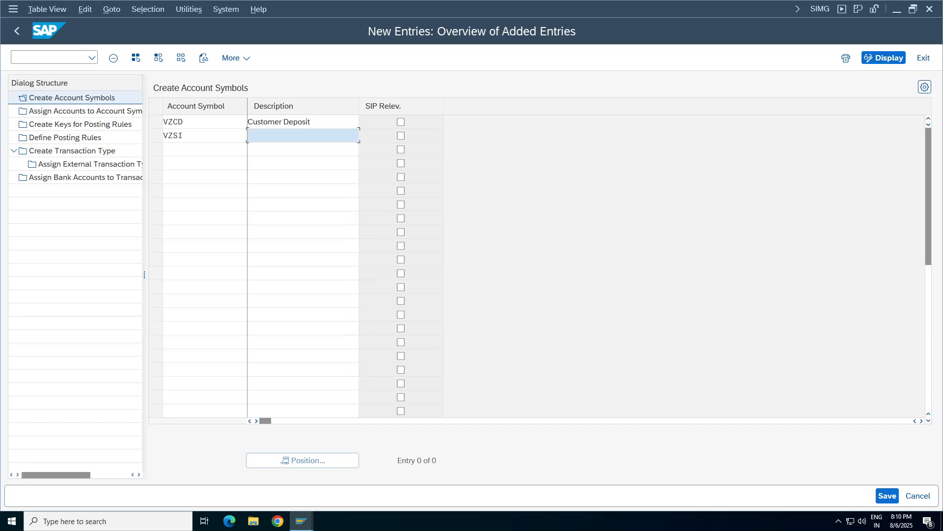
{"action": "type", "text": "Suppl"}
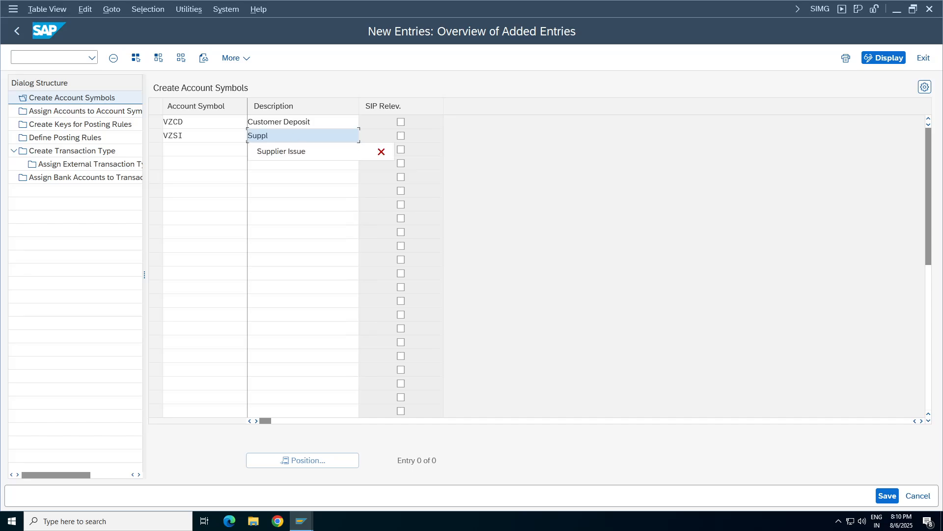
{"action": "type", "text": "ier issue"}
{"action": "left_click", "coordinate": [303, 151]}
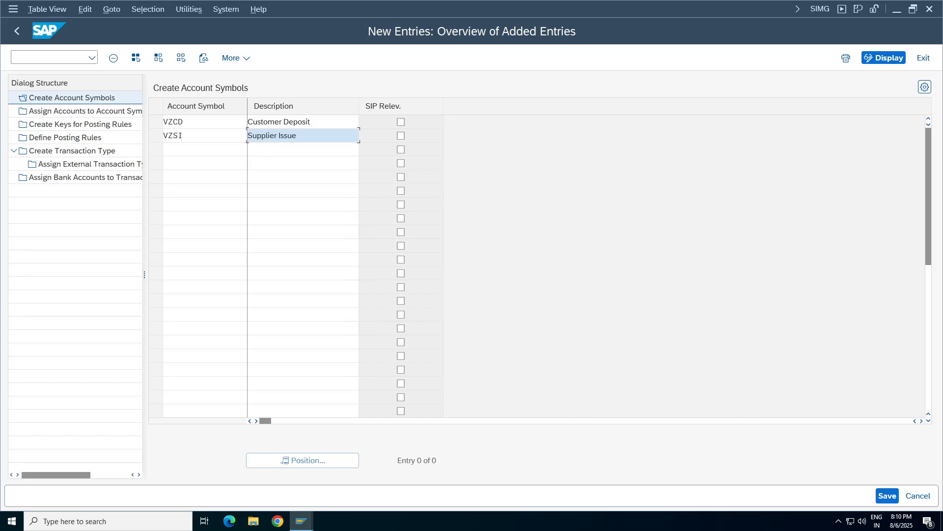
Add the account symbol VZMB with the description Main bank and save the new account symbols.
{"action": "left_click", "coordinate": [205, 150]}
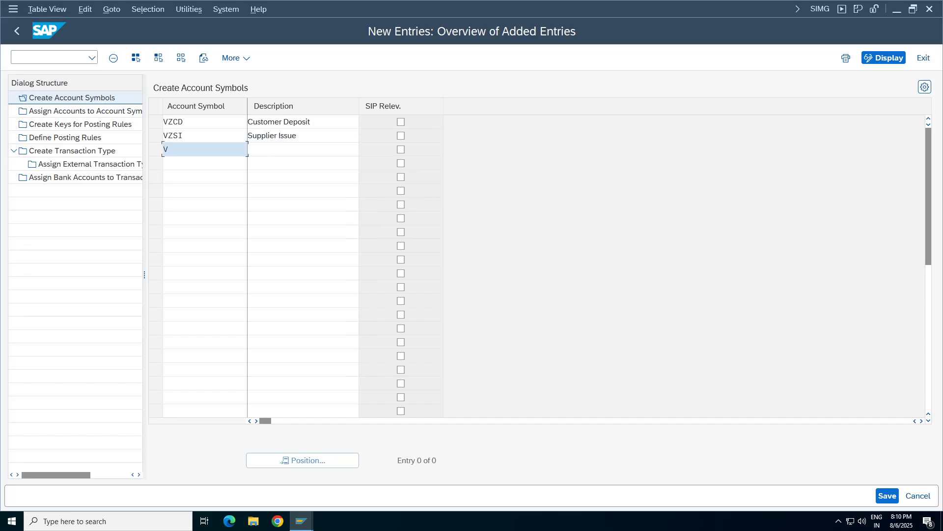
{"action": "type", "text": "VZMB"}
{"action": "key", "text": "Tab"}
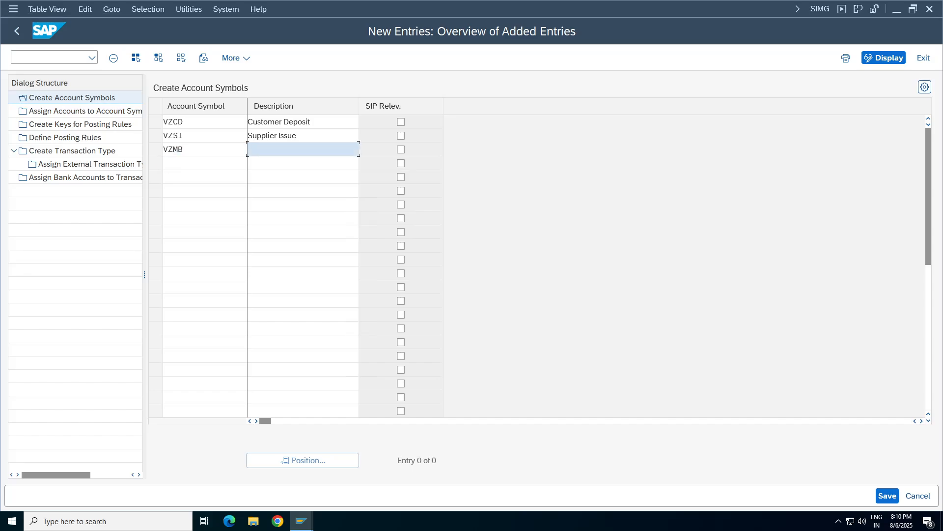
{"action": "type", "text": "Main"}
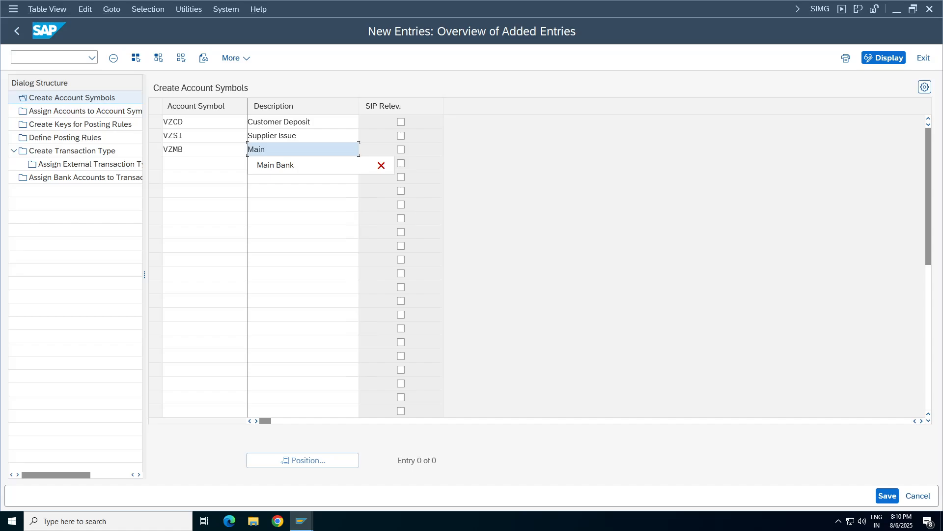
{"action": "type", "text": " bank"}
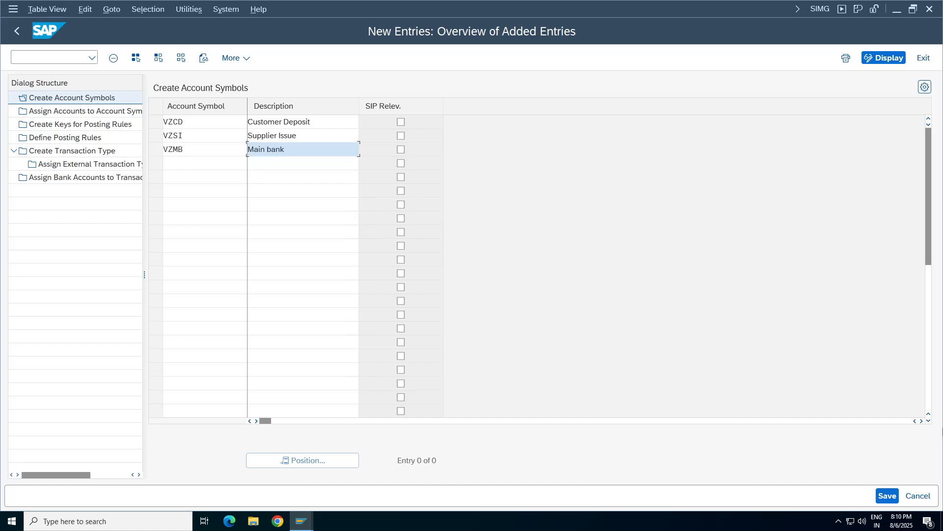
{"action": "left_click", "coordinate": [889, 497]}
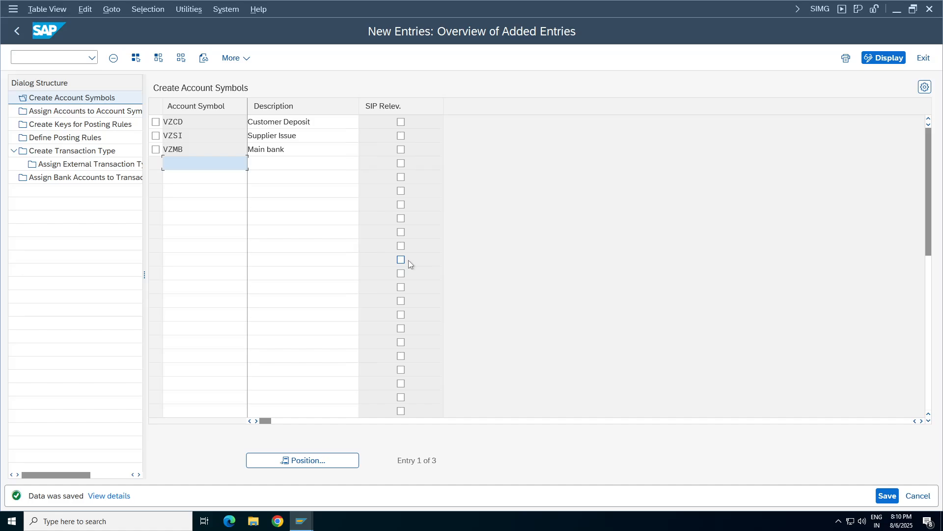
{"action": "left_click", "coordinate": [205, 190]}
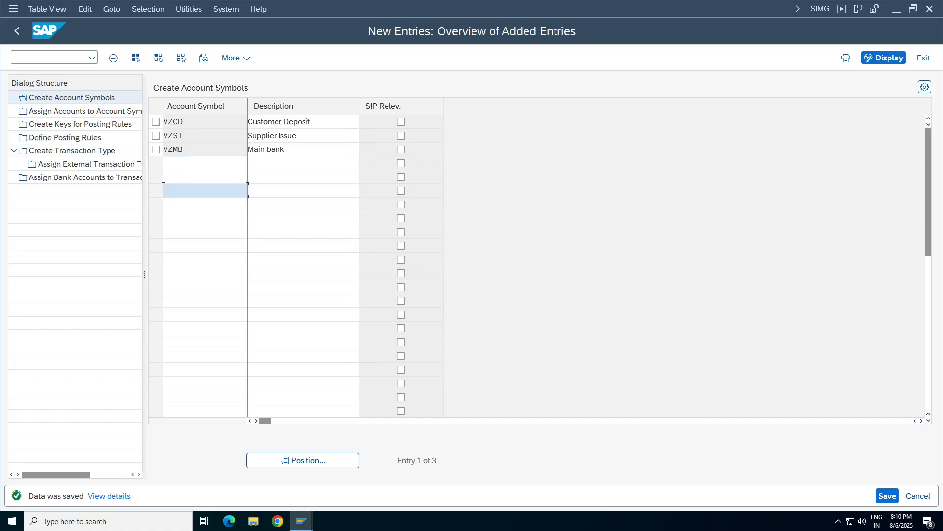
{"action": "left_click", "coordinate": [205, 163]}
{"action": "left_click", "coordinate": [205, 177]}
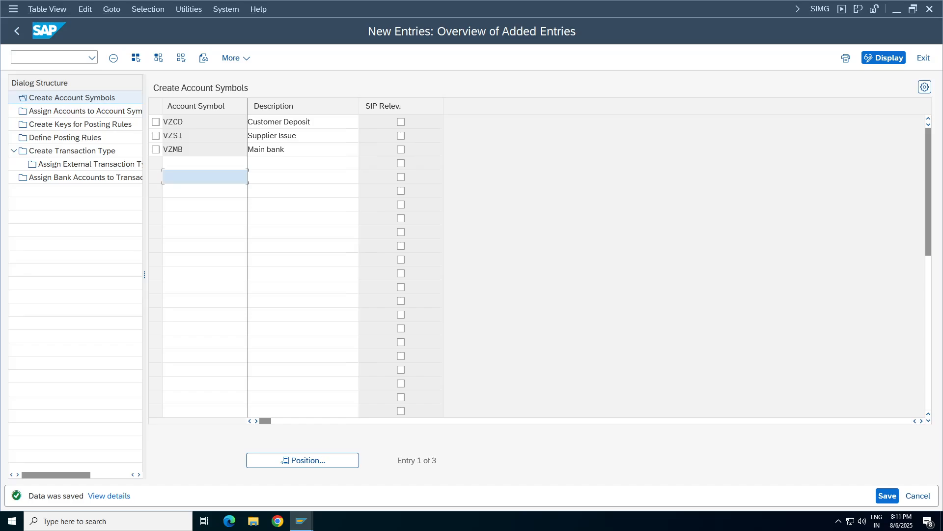
{"action": "left_click", "coordinate": [187, 164]}
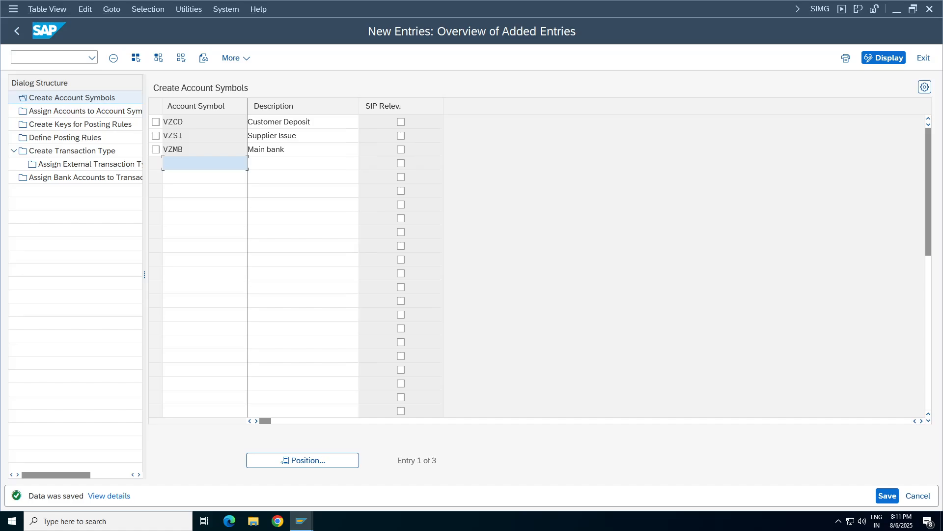
{"action": "key", "text": "Down"}
{"action": "key", "text": "Down"}
{"action": "key", "text": "Down"}
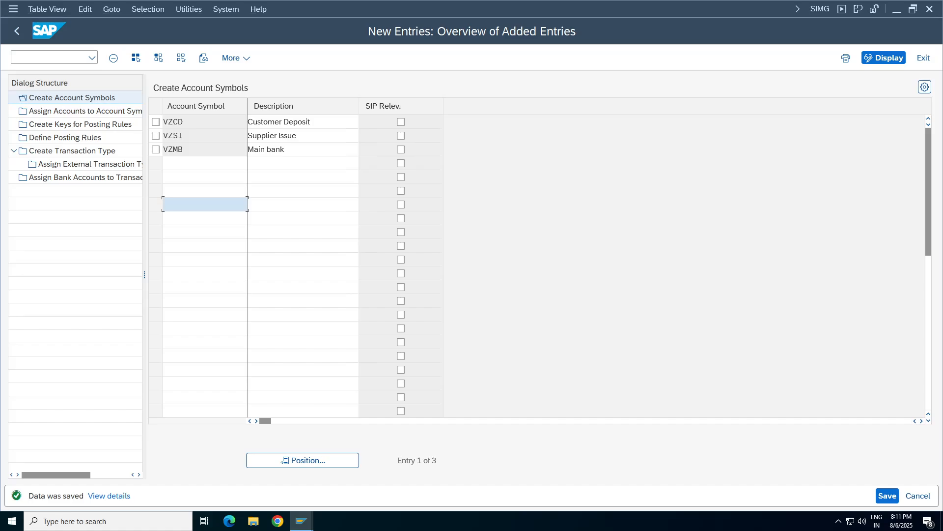
{"action": "left_click", "coordinate": [205, 122]}
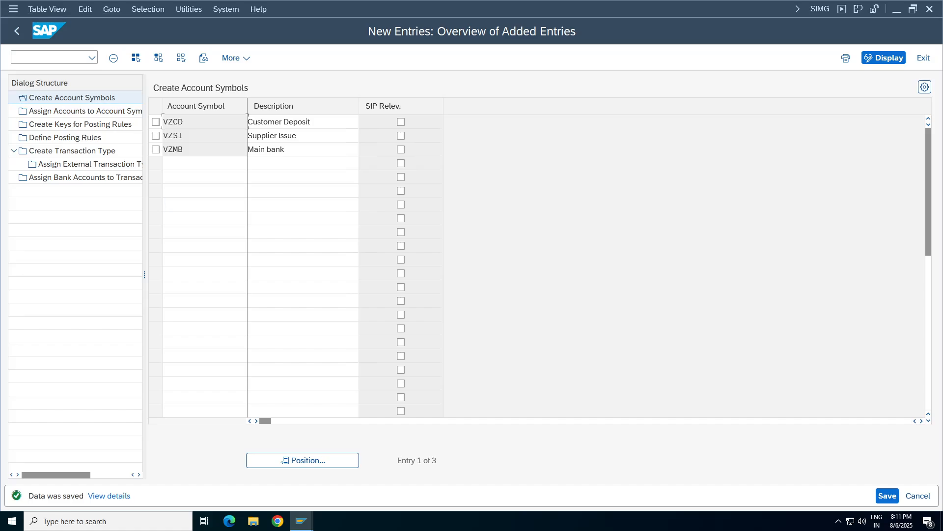
{"action": "left_click", "coordinate": [205, 300]}
{"action": "left_click", "coordinate": [205, 356]}
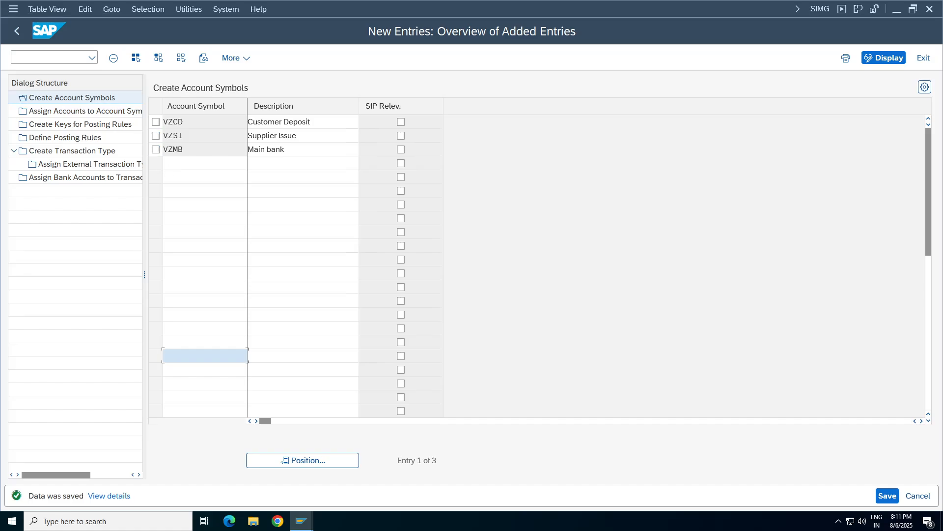
Select the VZCD and VZSI account symbol rows.
{"action": "left_click", "coordinate": [156, 122]}
{"action": "left_click", "coordinate": [156, 135]}
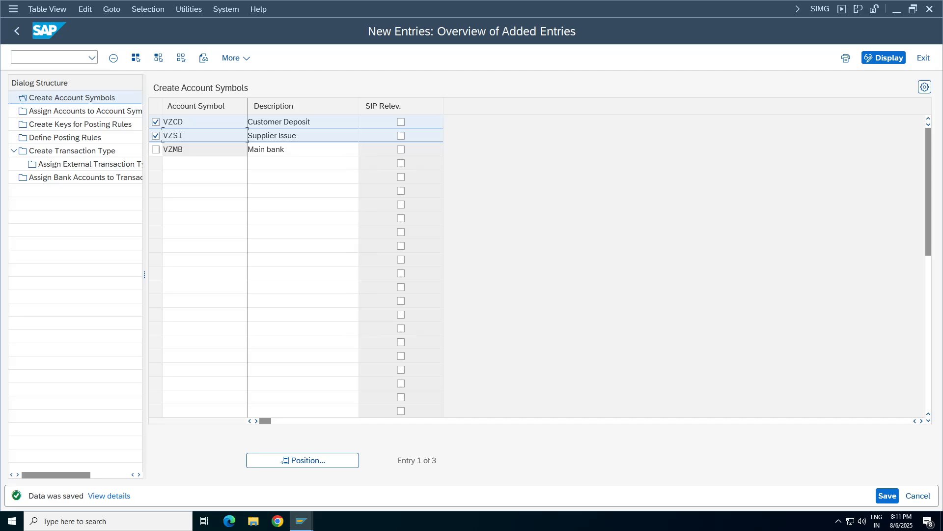
Switch to the FI Working Notes and Configuration Settings sheet in Google Sheets and examine the Bank Incoming and Main bank posting entries.
{"action": "mouse_move", "coordinate": [573, 10]}
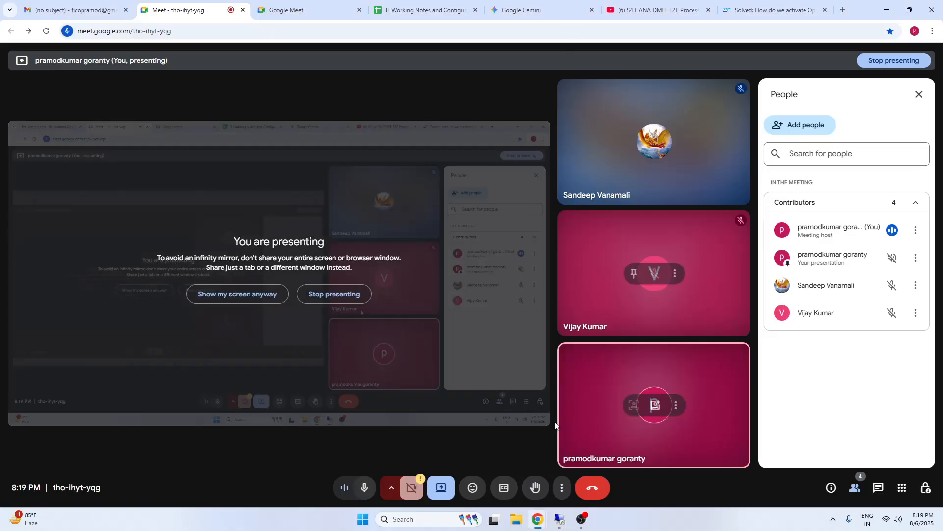
{"action": "left_click", "coordinate": [432, 10]}
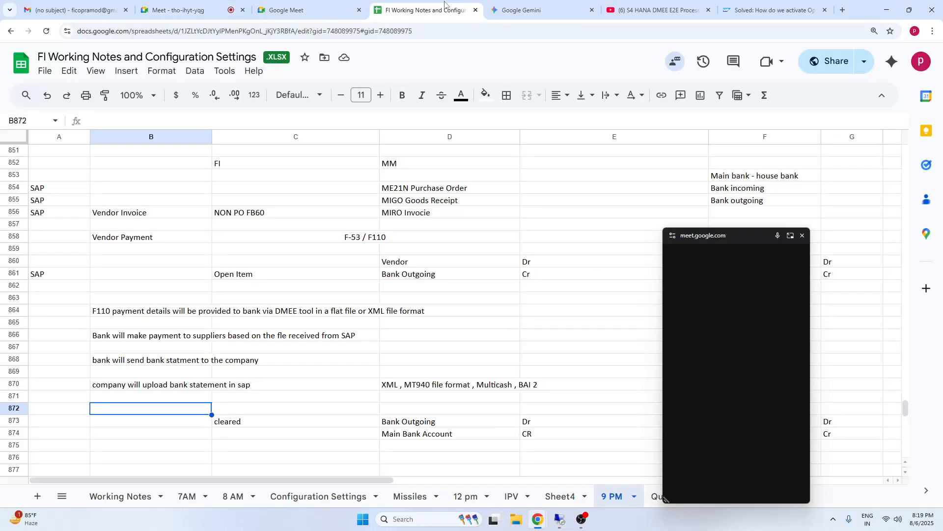
{"action": "left_click_drag", "start_coordinate": [730, 235], "coordinate": [743, 509]}
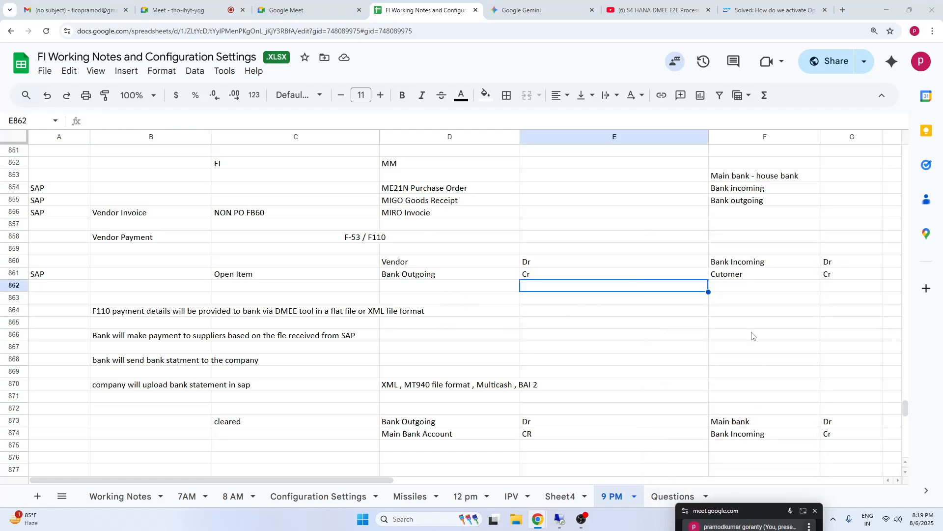
{"action": "left_click_drag", "start_coordinate": [726, 423], "coordinate": [732, 434]}
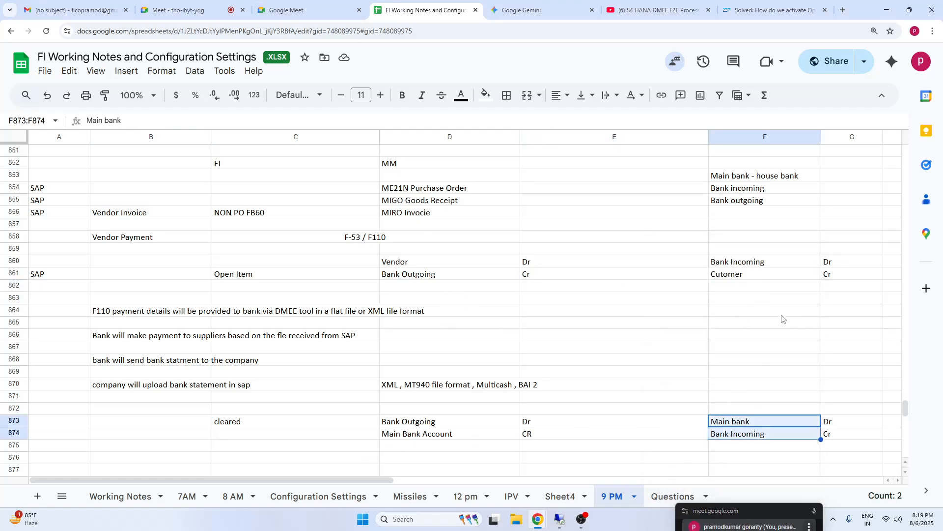
{"action": "left_click_drag", "start_coordinate": [737, 262], "coordinate": [842, 277]}
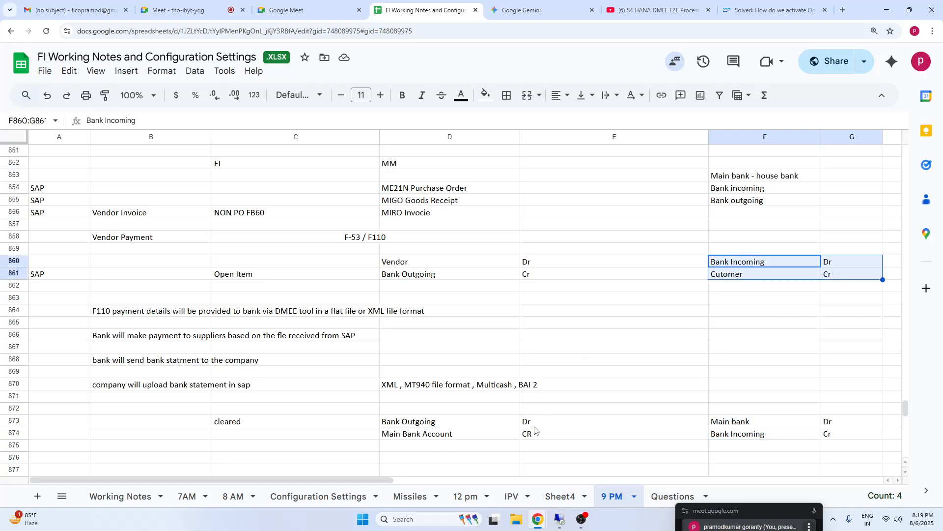
Switch back to SAP and start new entries in Assign Accounts to Account Symbol for chart of accounts VCOA.
{"action": "left_click", "coordinate": [560, 519]}
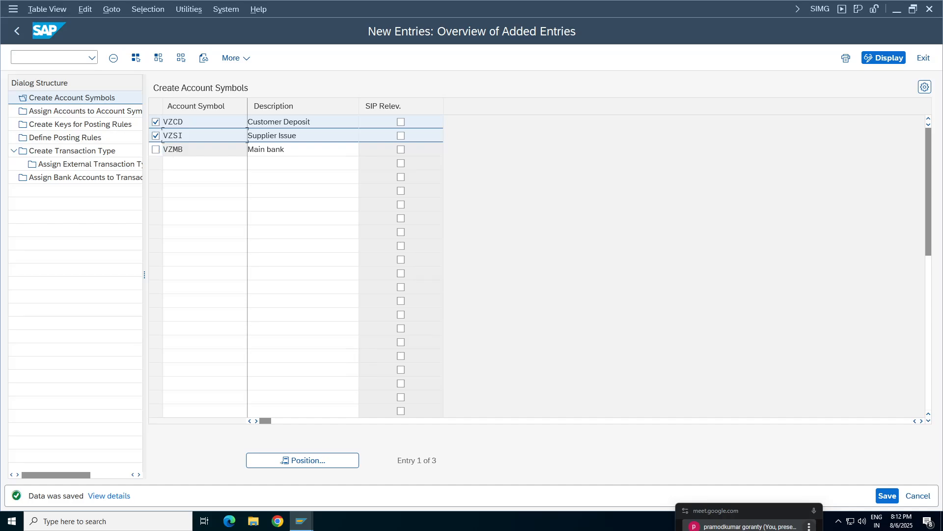
{"action": "double_click", "coordinate": [72, 112]}
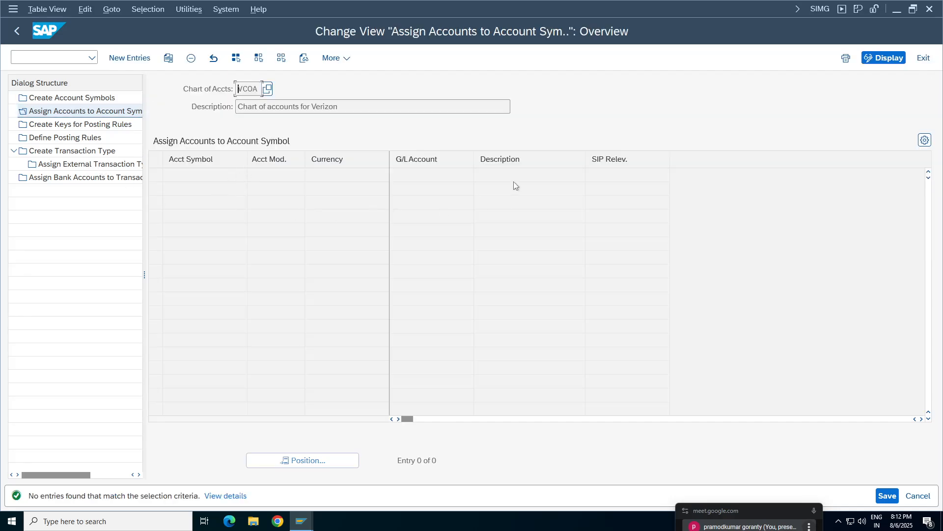
{"action": "left_click", "coordinate": [129, 58]}
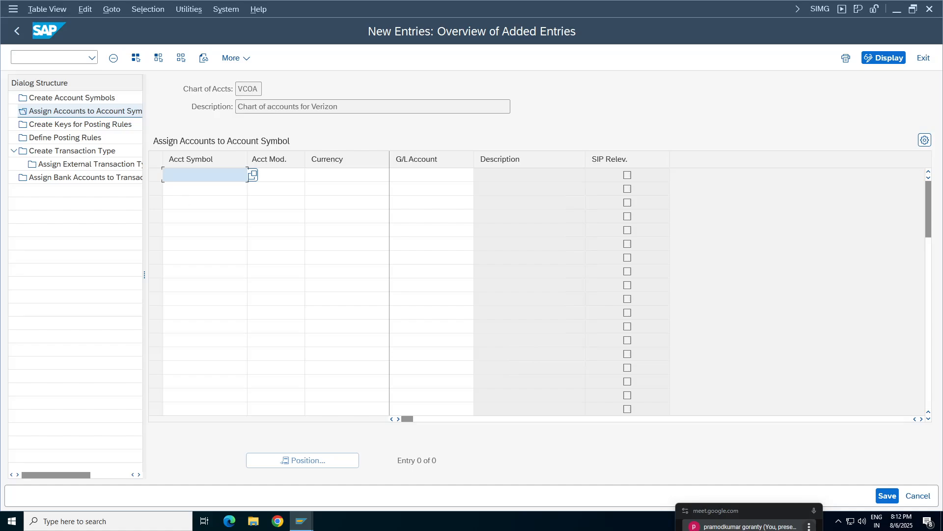
Enter VZCD and VZSI as the account symbols in the first two assignment rows.
{"action": "left_click", "coordinate": [194, 176]}
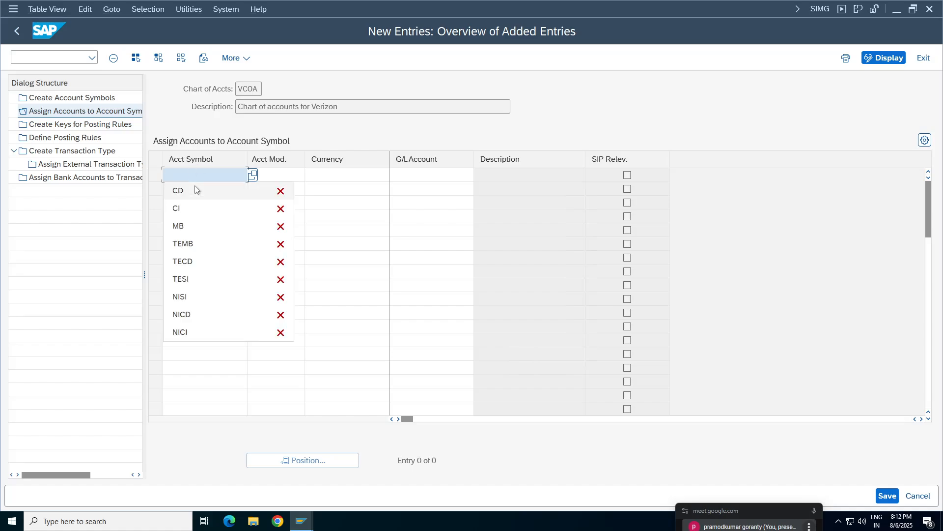
{"action": "left_click", "coordinate": [250, 175]}
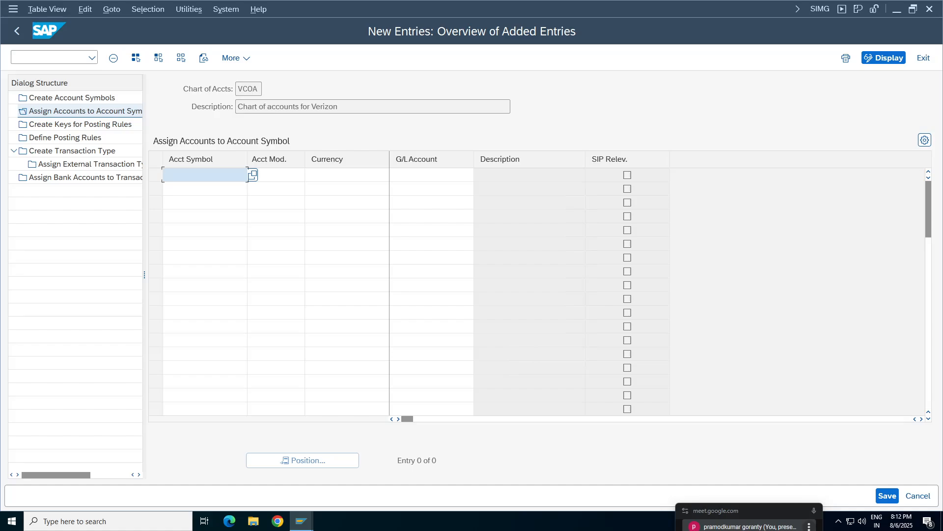
{"action": "type", "text": "VZCD"}
{"action": "key", "text": "Down"}
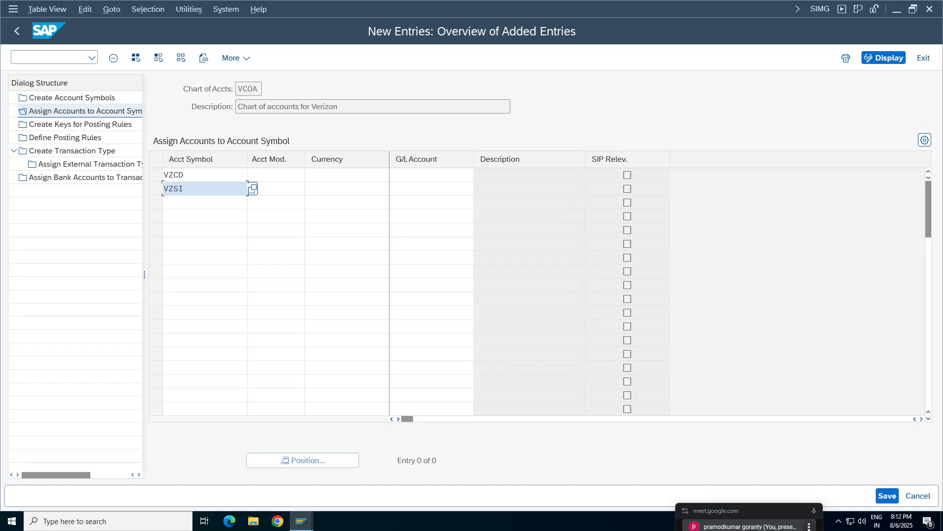
{"action": "key", "text": "Down"}
Set the currency to INR for the VZCD and VZSI assignment rows.
{"action": "left_click", "coordinate": [277, 175]}
{"action": "left_click", "coordinate": [332, 175]}
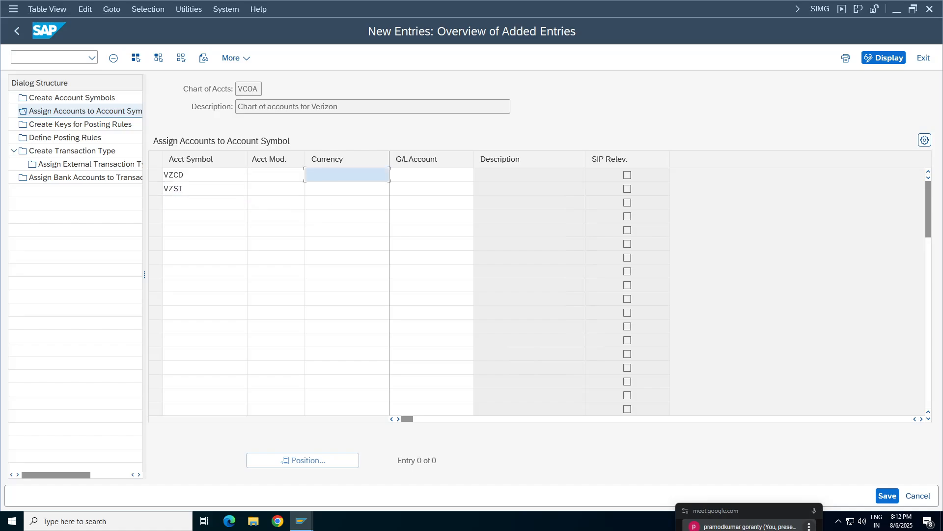
{"action": "left_click", "coordinate": [331, 193]}
{"action": "left_click", "coordinate": [330, 189]}
{"action": "left_click", "coordinate": [330, 206]}
{"action": "left_click", "coordinate": [422, 175]}
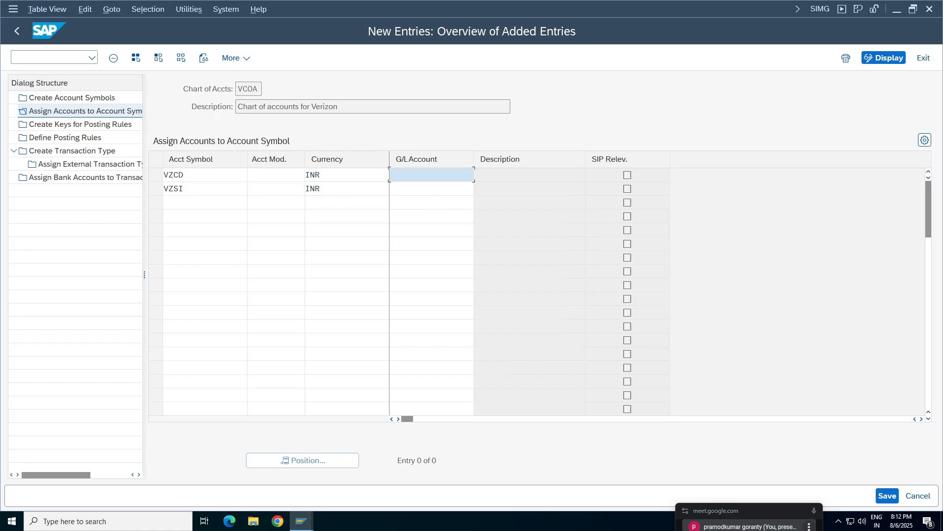
{"action": "left_click", "coordinate": [422, 189]}
{"action": "left_click", "coordinate": [205, 175]}
{"action": "left_click", "coordinate": [204, 189]}
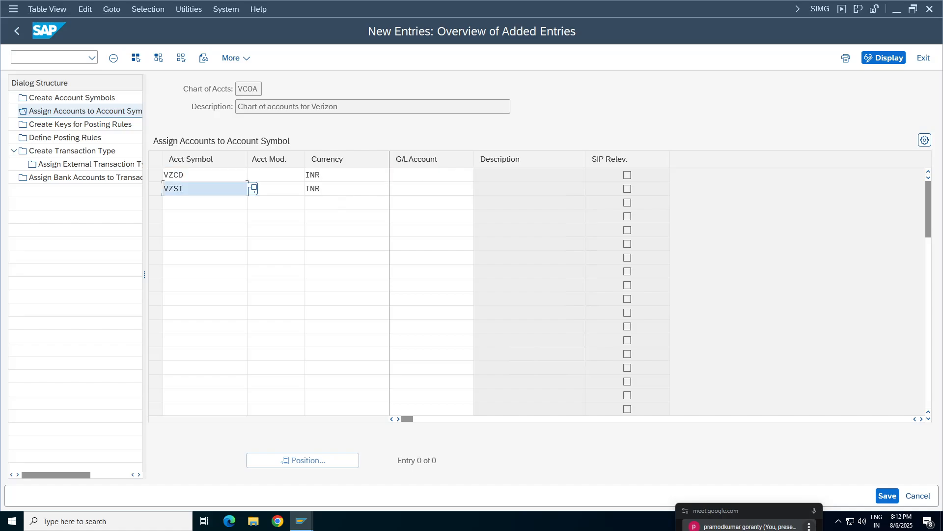
{"action": "left_click", "coordinate": [422, 175]}
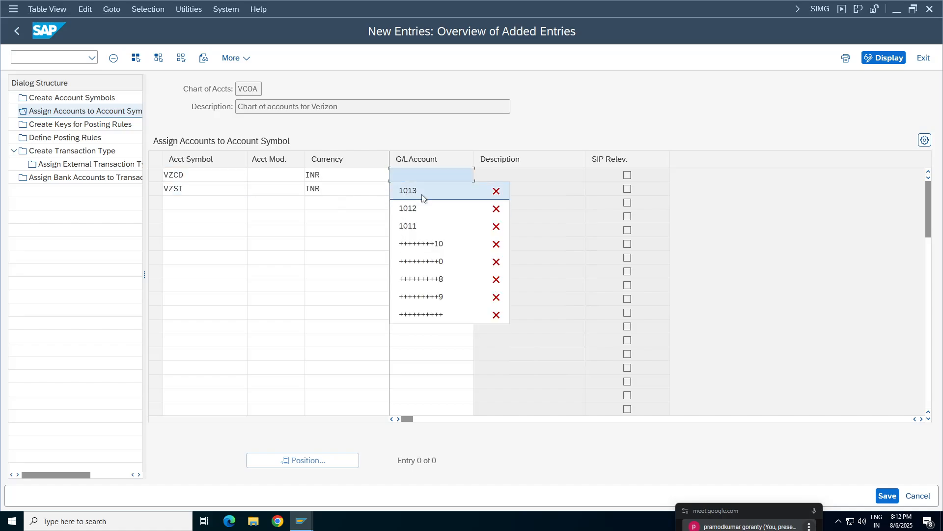
{"action": "left_click", "coordinate": [81, 59]}
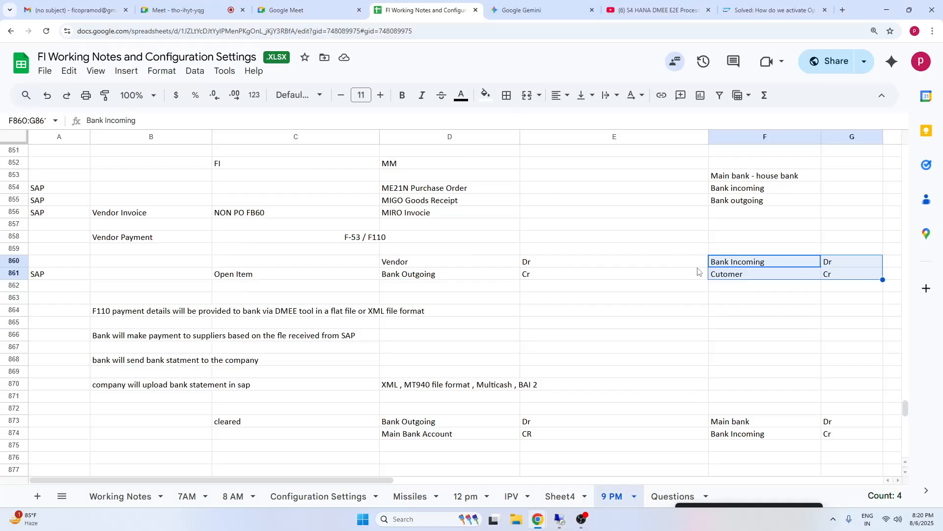
In the Google Sheets notes, enter FI12 beside Main bank - house bank and FBZP beside Bank outgoing.
{"action": "left_click", "coordinate": [799, 179]}
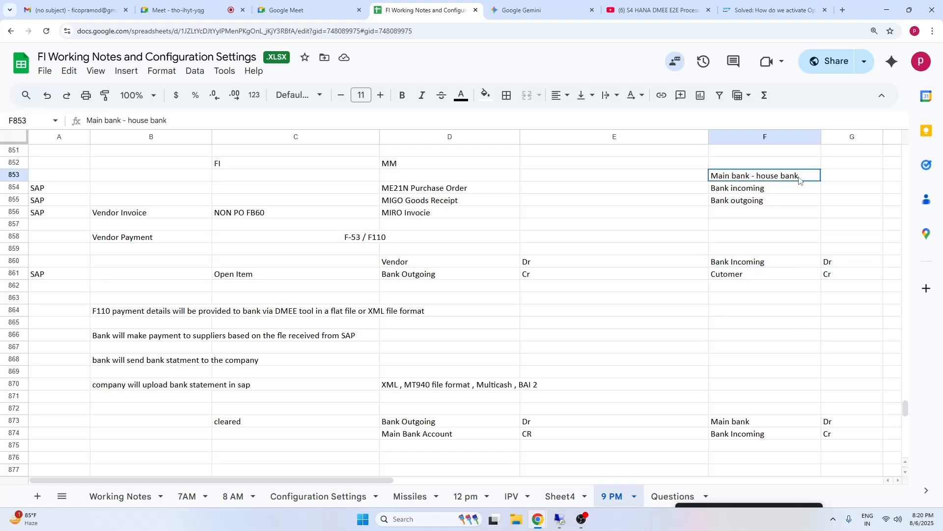
{"action": "left_click", "coordinate": [692, 180]}
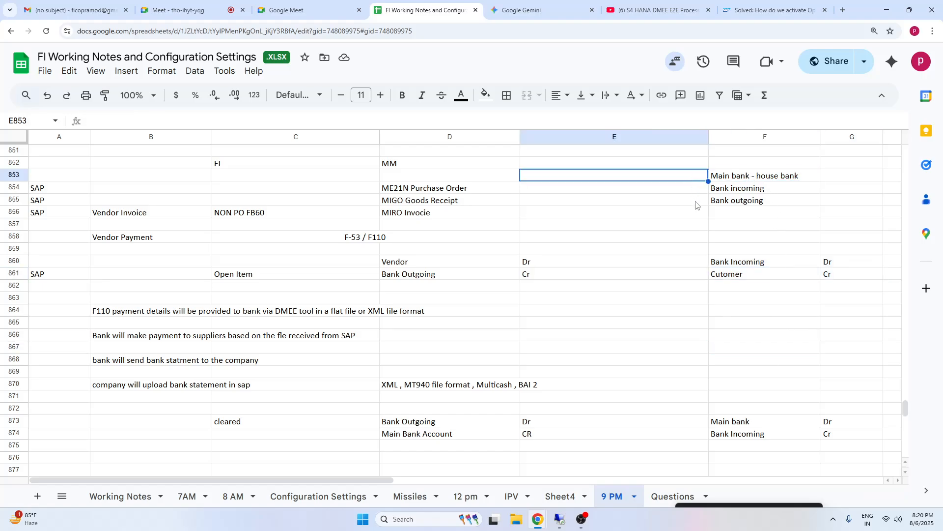
{"action": "type", "text": "FI12"}
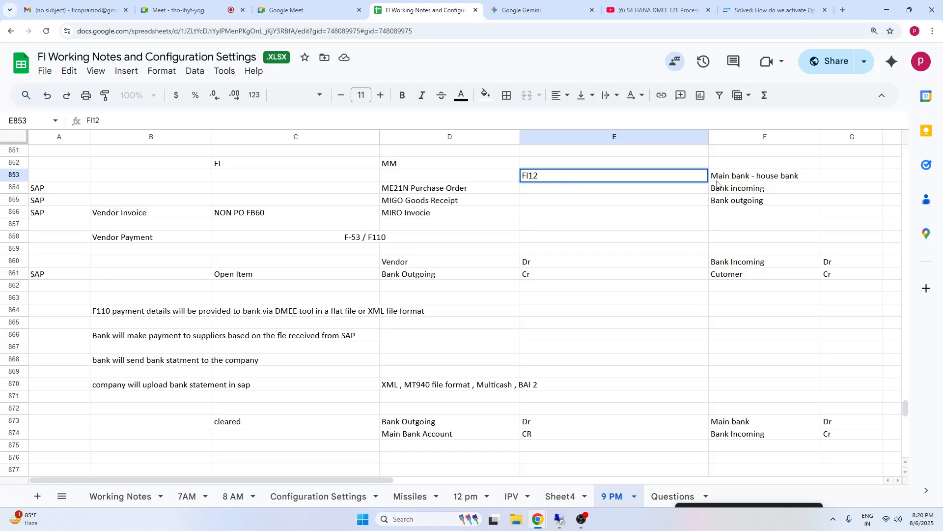
{"action": "left_click", "coordinate": [745, 191]}
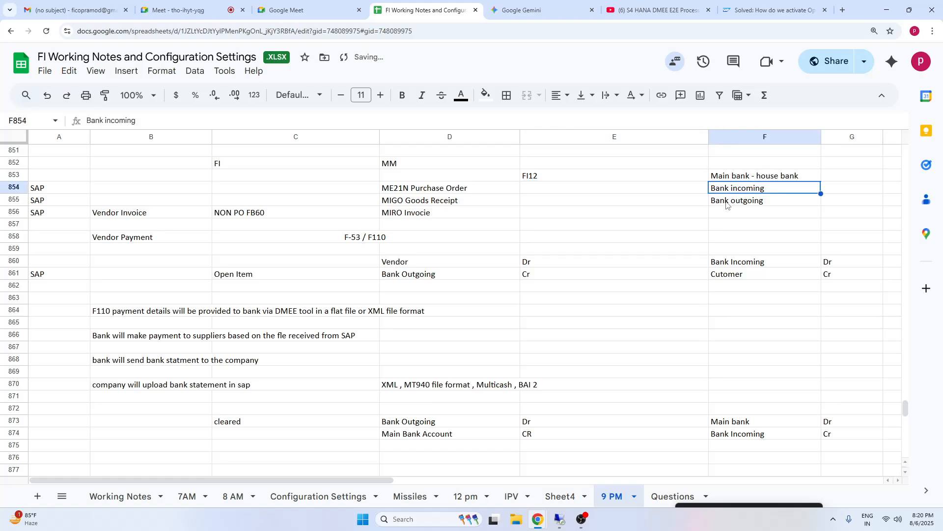
{"action": "left_click", "coordinate": [693, 202]}
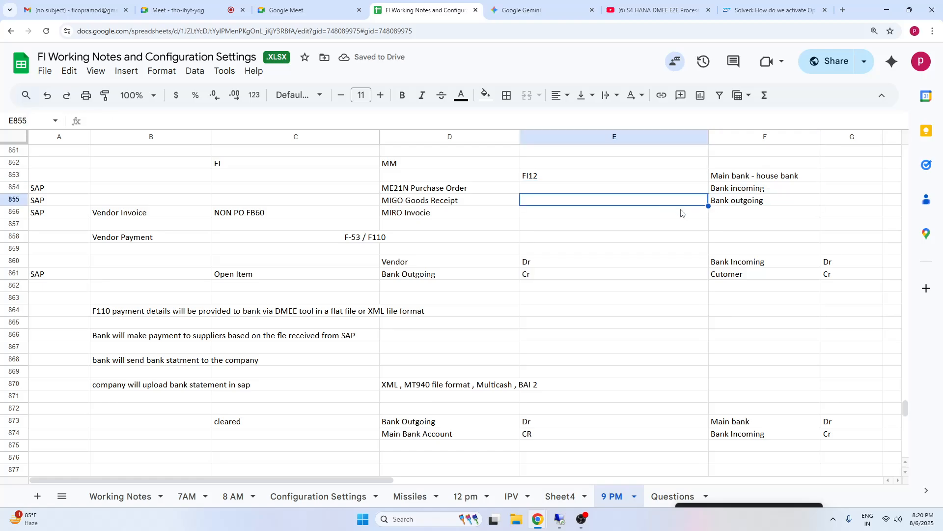
{"action": "type", "text": "FBZP"}
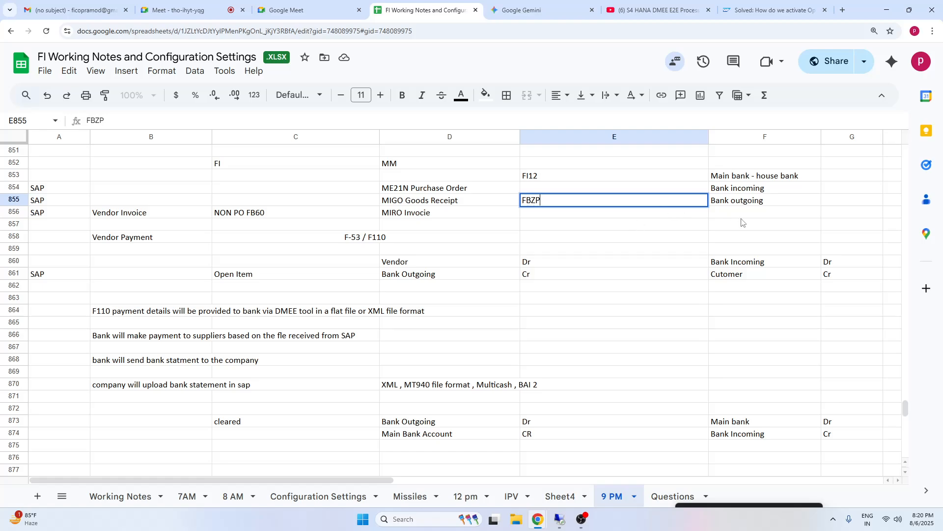
{"action": "left_click", "coordinate": [741, 215]}
Examine the Main bank, Bank incoming and Bank outgoing rows together with their transaction codes.
{"action": "left_click", "coordinate": [618, 189]}
{"action": "left_click", "coordinate": [768, 189]}
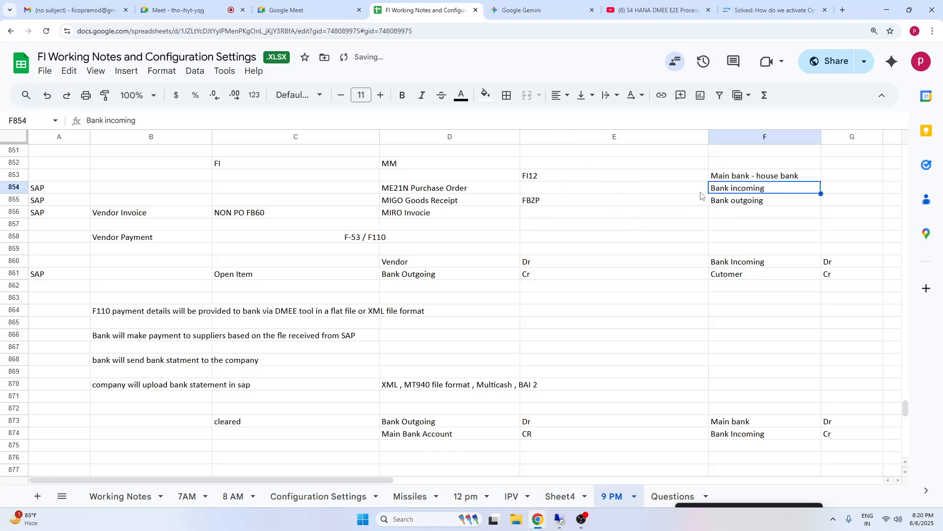
{"action": "left_click", "coordinate": [660, 186]}
{"action": "left_click", "coordinate": [754, 240]}
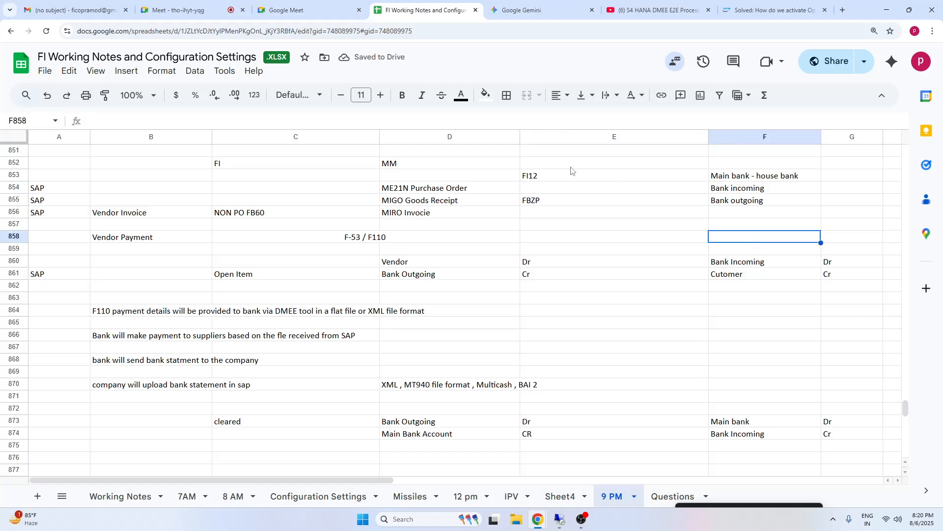
{"action": "left_click_drag", "start_coordinate": [571, 179], "coordinate": [794, 207]}
{"action": "left_click", "coordinate": [691, 262]}
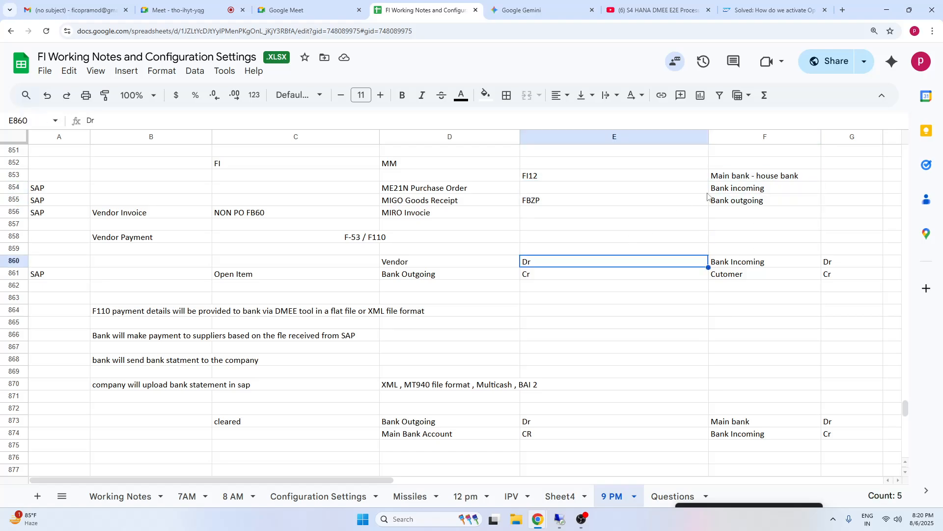
{"action": "left_click_drag", "start_coordinate": [747, 176], "coordinate": [746, 206]}
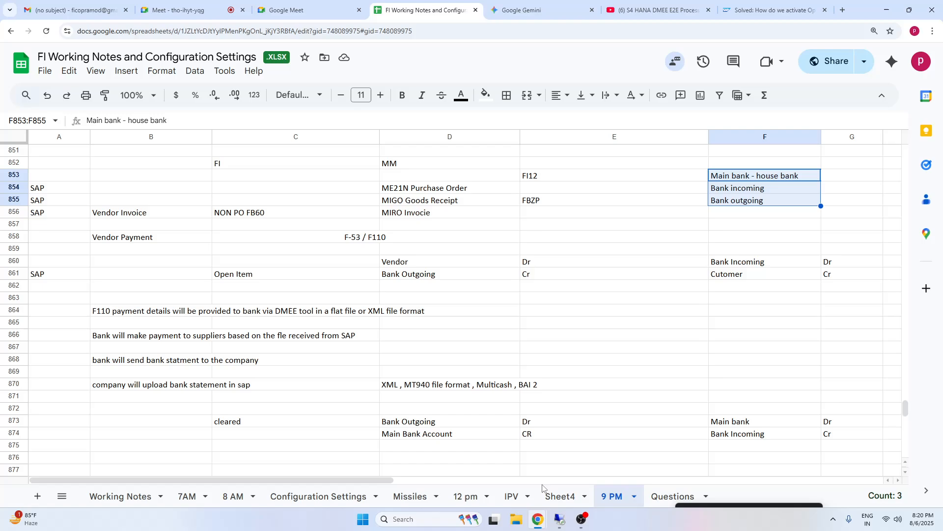
Switch back to SAP and open central G/L account maintenance (FS00) in a new session.
{"action": "left_click", "coordinate": [559, 519]}
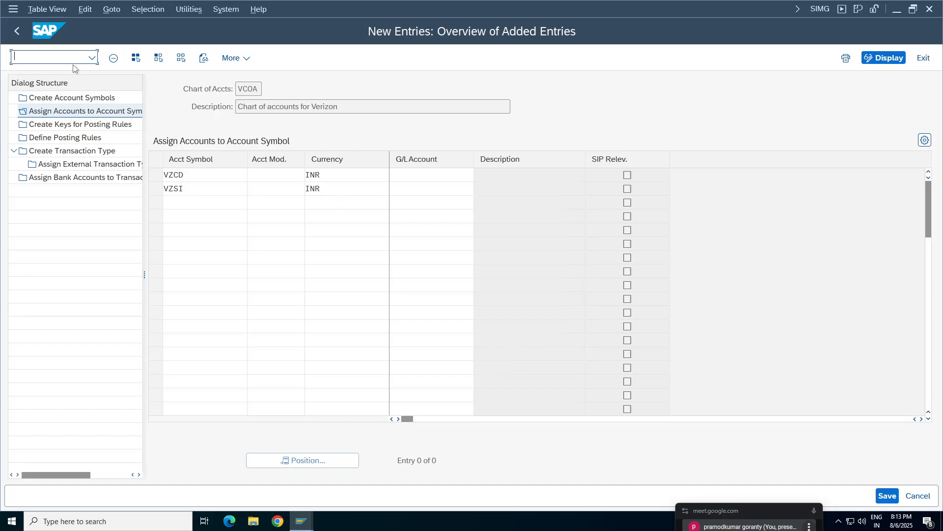
{"action": "type", "text": "/ofs00"}
{"action": "key", "text": "Return"}
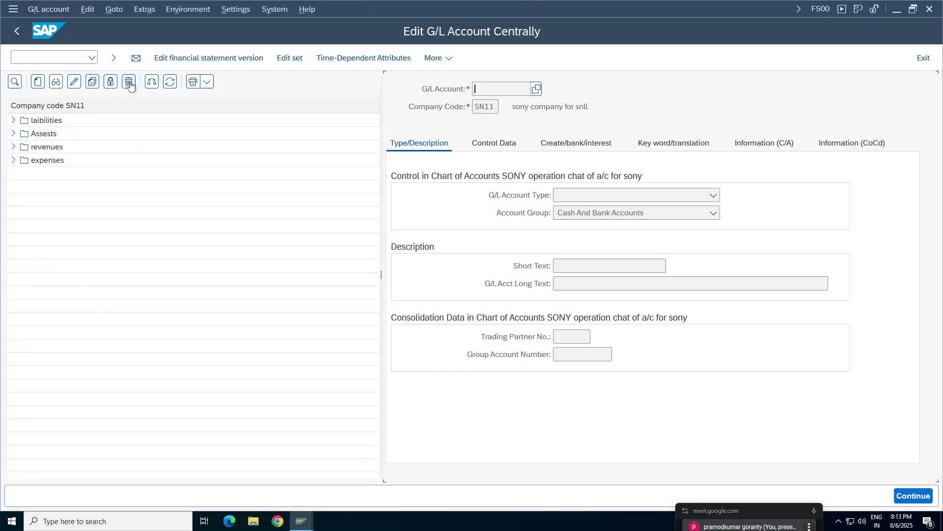
Change the company code for the G/L account list to VZ01.
{"action": "left_click", "coordinate": [152, 81]}
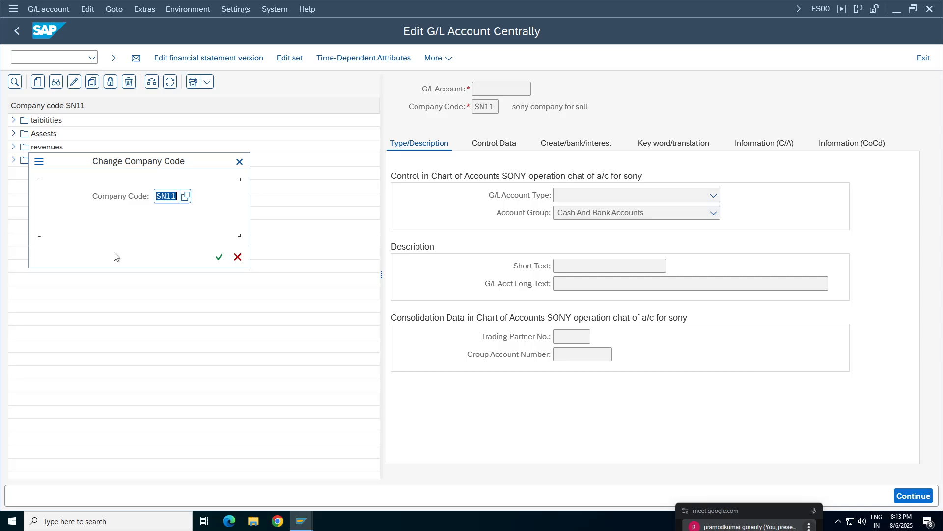
{"action": "type", "text": "vz01"}
{"action": "key", "text": "Return"}
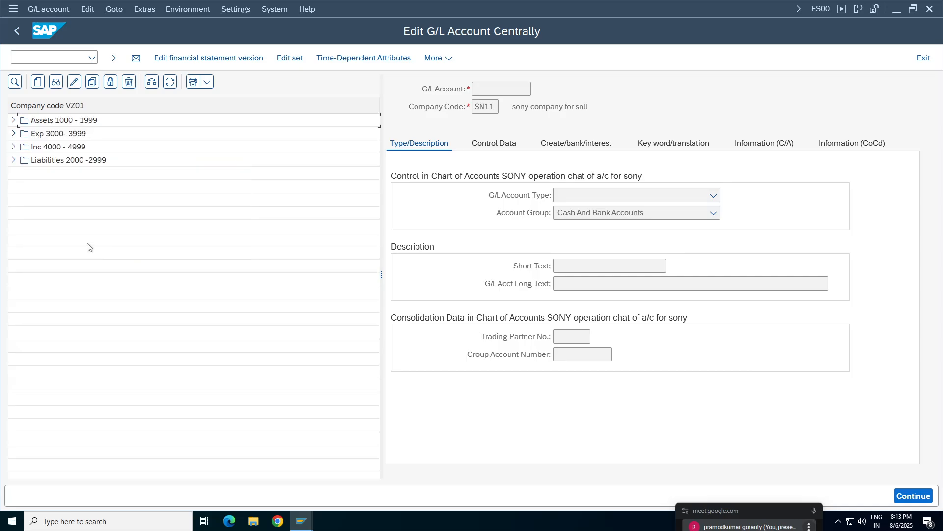
Examine the CITI incoming, outgoing and main bank accounts in the Assets 1000 - 1999 group.
{"action": "left_click", "coordinate": [14, 120]}
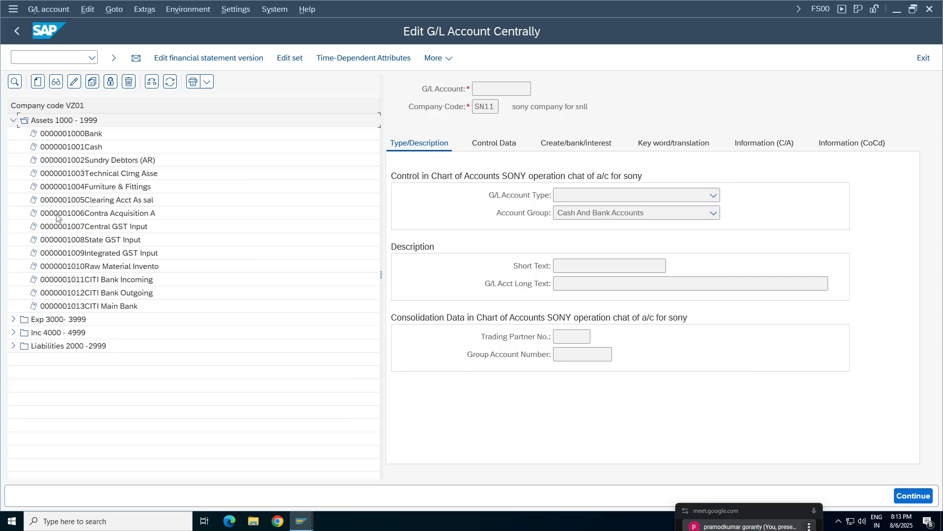
{"action": "left_click", "coordinate": [105, 294]}
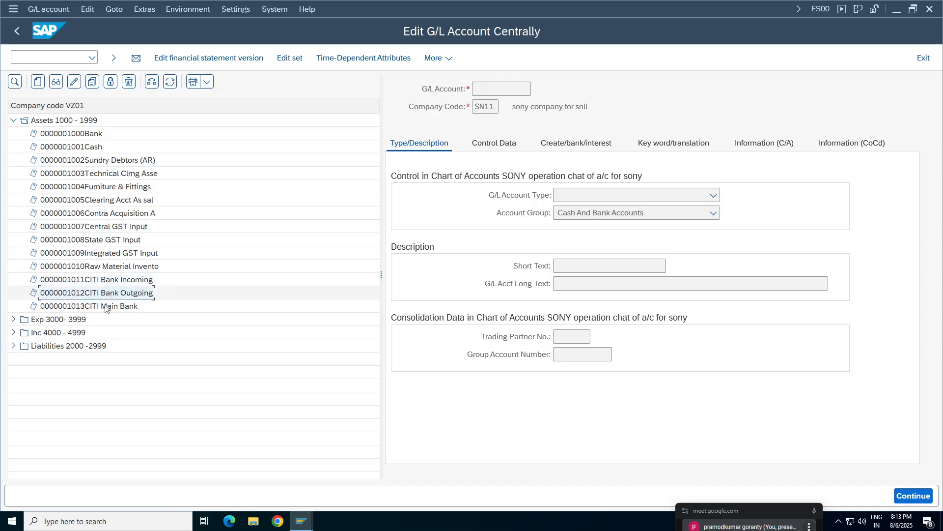
{"action": "left_click", "coordinate": [105, 308]}
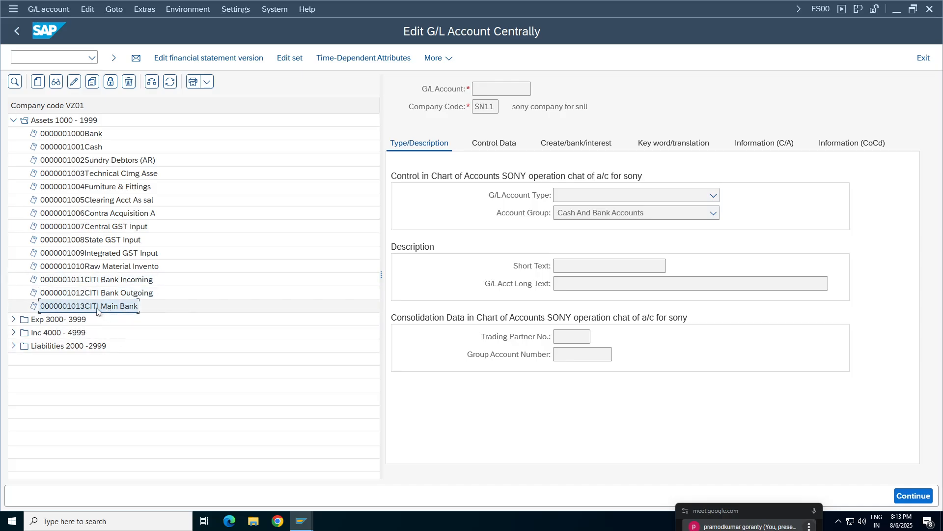
{"action": "key", "text": "Up"}
{"action": "key", "text": "Up"}
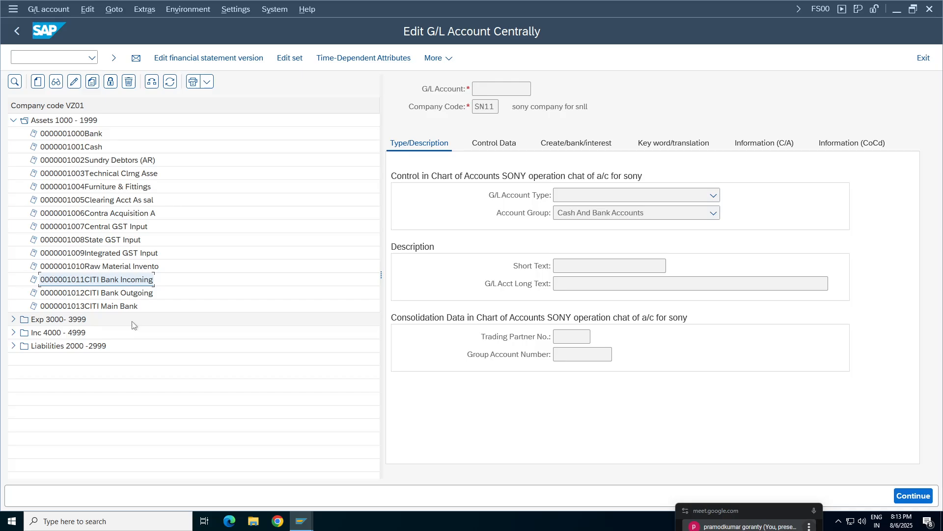
{"action": "left_click", "coordinate": [129, 294]}
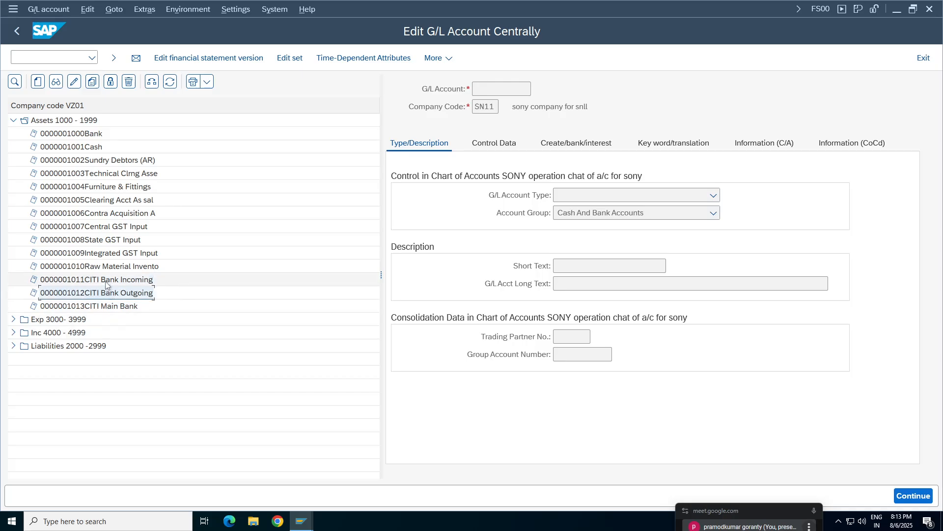
Return to the new account assignment entries and add a third row for account symbol VZMB with currency INR.
{"action": "left_click", "coordinate": [301, 521]}
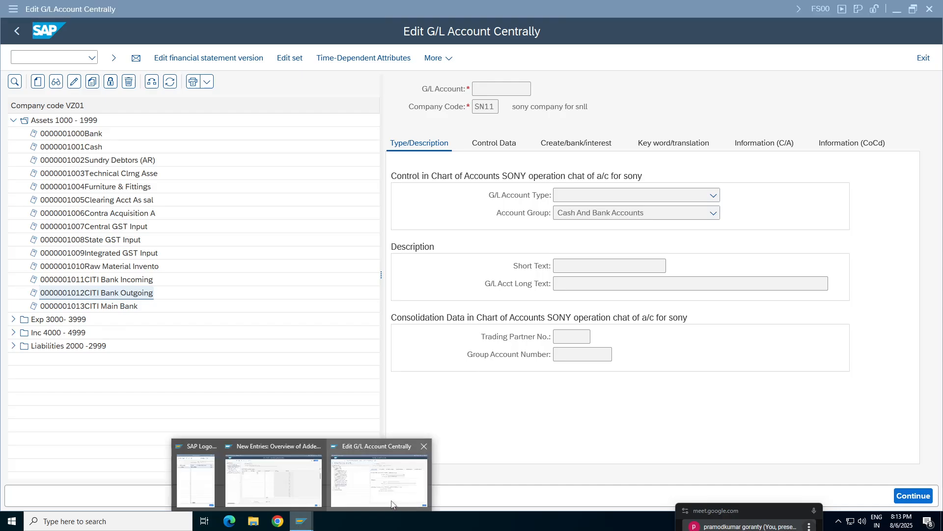
{"action": "left_click", "coordinate": [312, 491]}
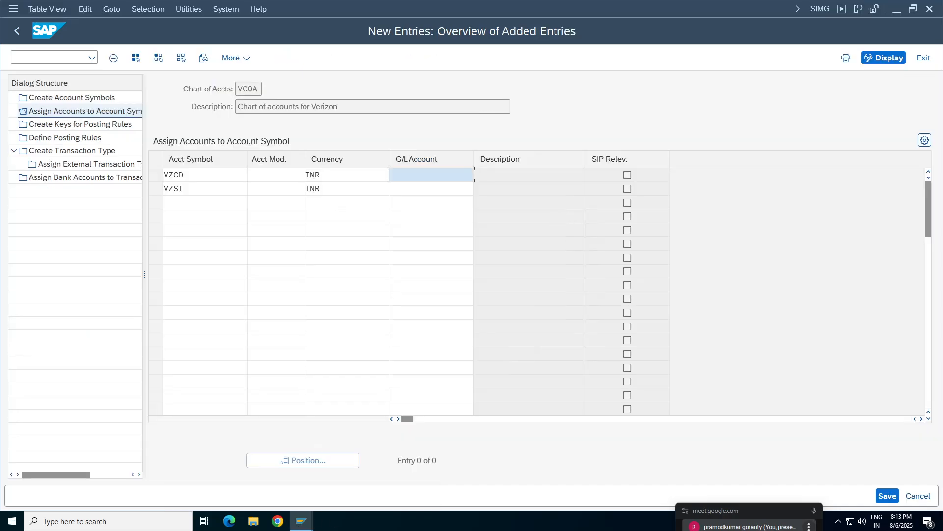
{"action": "left_click", "coordinate": [418, 175]}
{"action": "left_click", "coordinate": [404, 176]}
{"action": "left_click", "coordinate": [205, 203]}
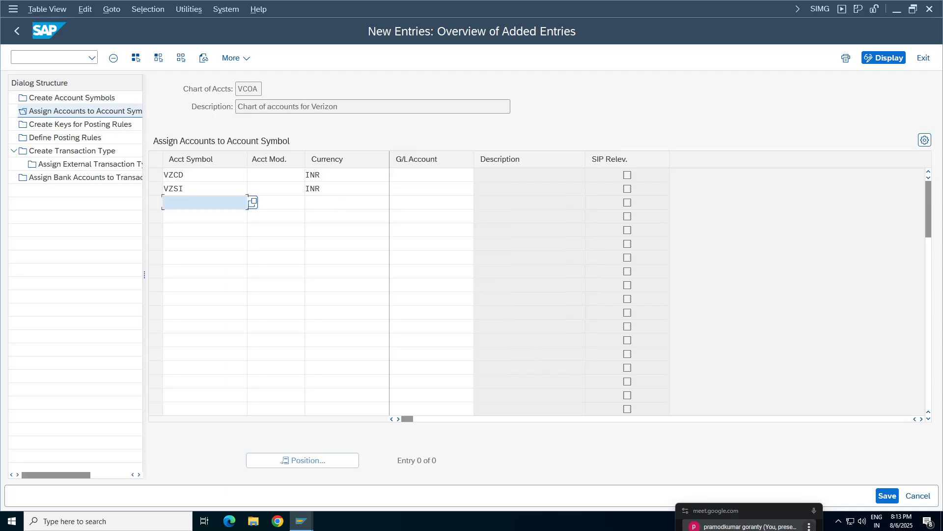
{"action": "type", "text": "VZMB"}
{"action": "double_click", "coordinate": [317, 203]}
{"action": "left_click", "coordinate": [317, 219]}
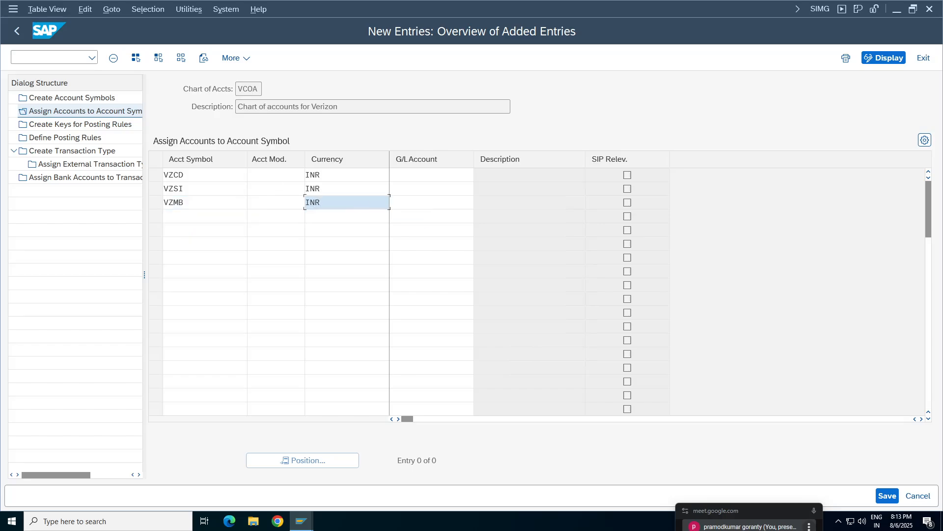
Copy G/L account number 1011 from the CITI Bank Incoming account and assign it to account symbol VZCD.
{"action": "double_click", "coordinate": [450, 175]}
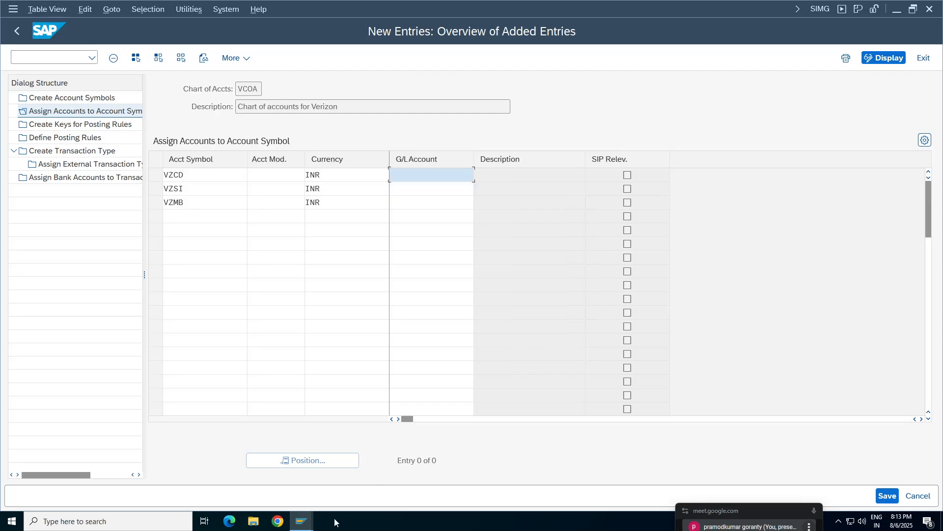
{"action": "left_click", "coordinate": [301, 521]}
{"action": "left_click", "coordinate": [375, 487]}
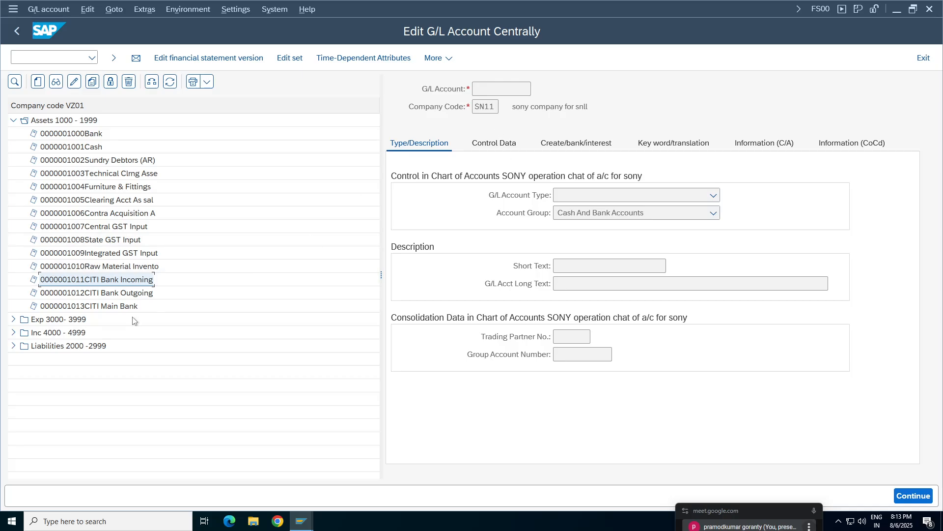
{"action": "left_click", "coordinate": [103, 281]}
{"action": "double_click", "coordinate": [102, 280]}
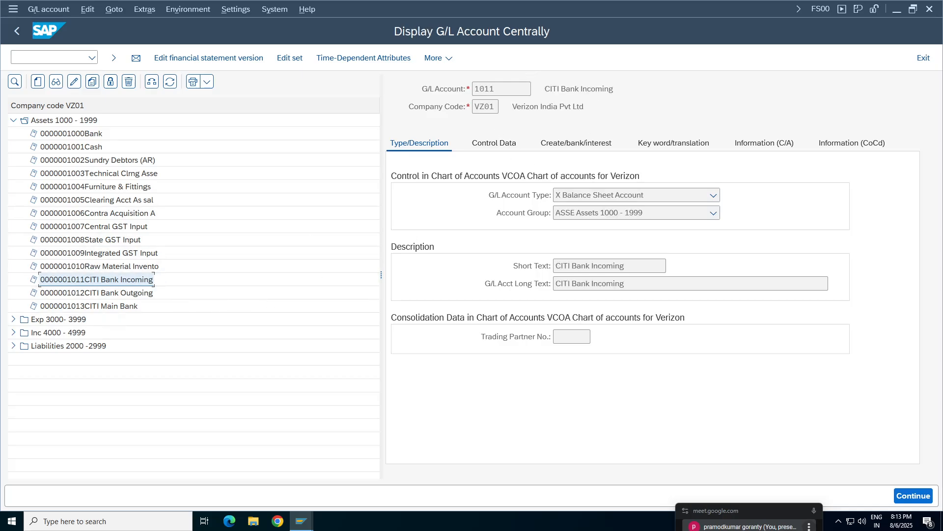
{"action": "left_click_drag", "start_coordinate": [515, 89], "coordinate": [460, 95]}
{"action": "key", "text": "ctrl+c"}
{"action": "key", "text": "alt+Tab"}
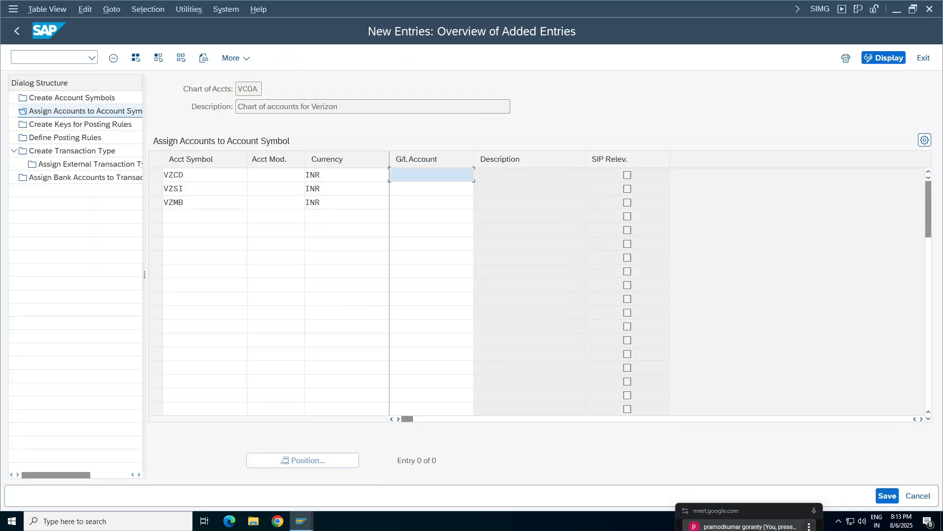
{"action": "key", "text": "ctrl+v"}
Look up the CITI Bank Outgoing account and assign its G/L account number 1012 to account symbol VZSI.
{"action": "key", "text": "Down"}
{"action": "key", "text": "Tab"}
{"action": "key", "text": "alt"}
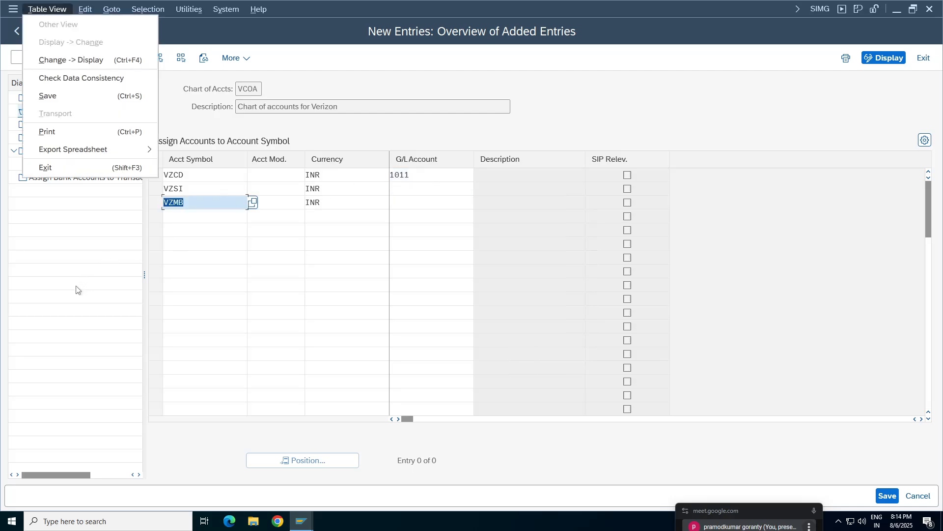
{"action": "key", "text": "alt+Tab"}
{"action": "left_click", "coordinate": [120, 294]}
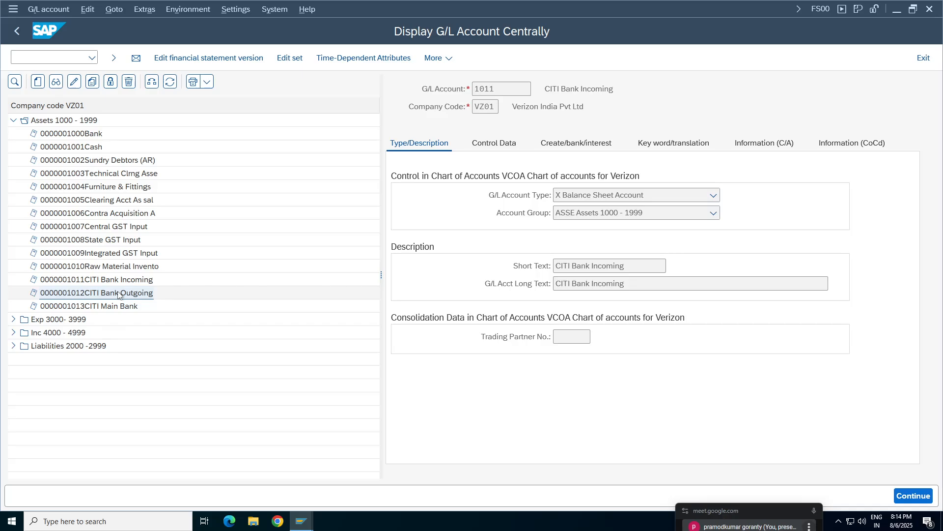
{"action": "left_click_drag", "start_coordinate": [526, 89], "coordinate": [428, 95]}
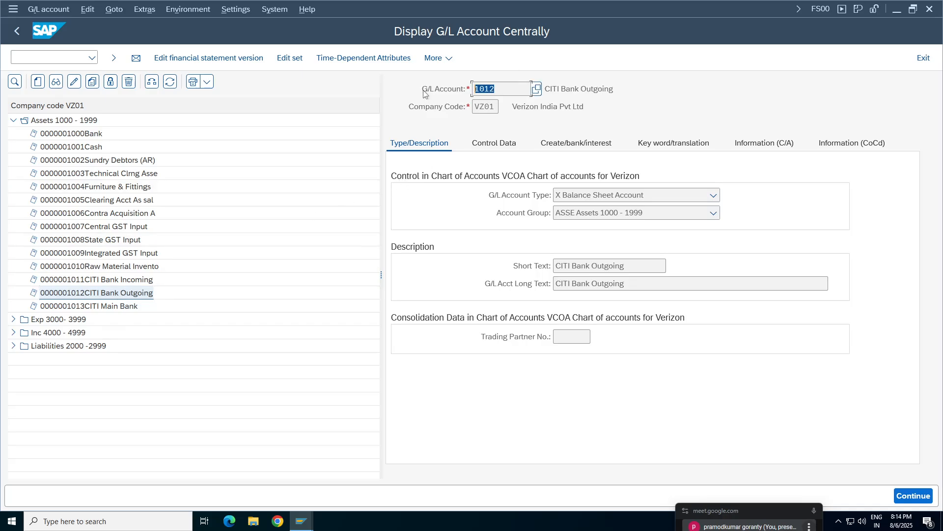
{"action": "key", "text": "alt+Tab"}
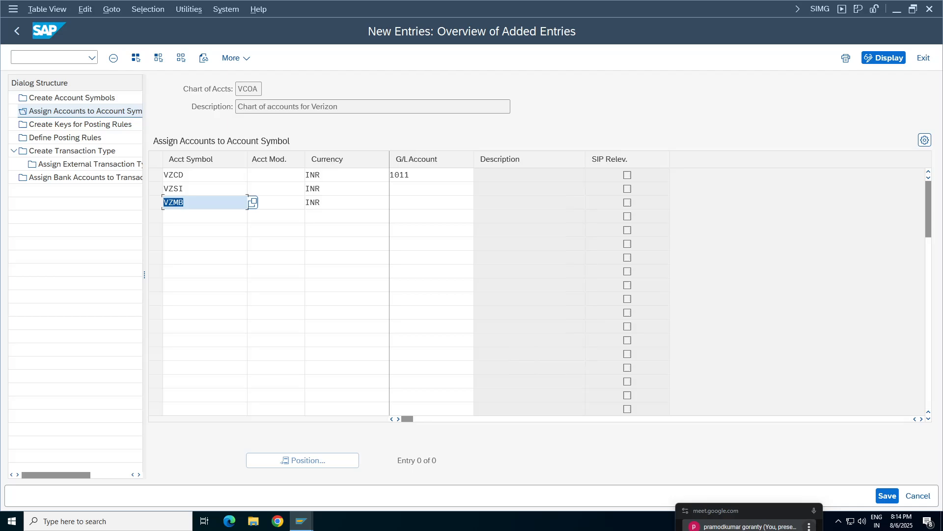
{"action": "left_click", "coordinate": [390, 189]}
{"action": "type", "text": "1012"}
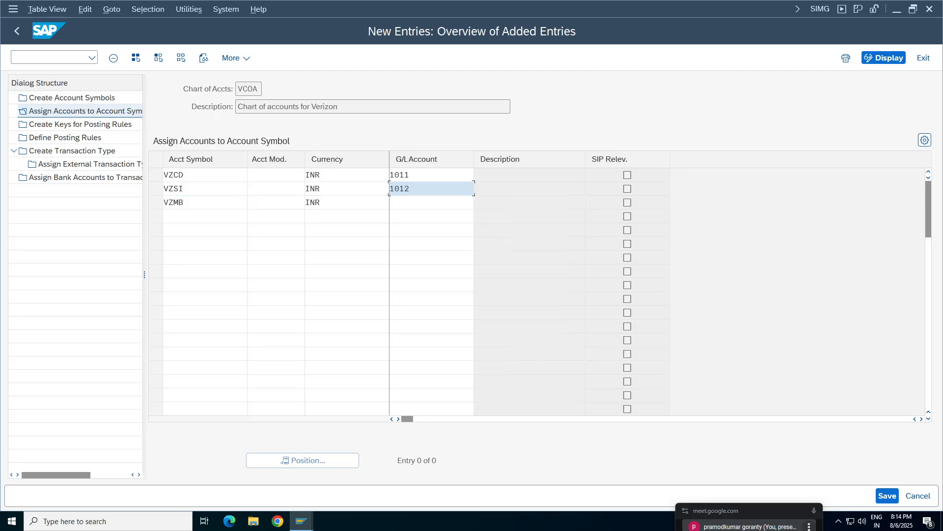
Assign G/L account 1013 to account symbol VZMB, then check the account descriptions and save the account assignments.
{"action": "key", "text": "alt+Tab"}
{"action": "key", "text": "alt+Tab"}
{"action": "left_click", "coordinate": [416, 203]}
{"action": "type", "text": "1013"}
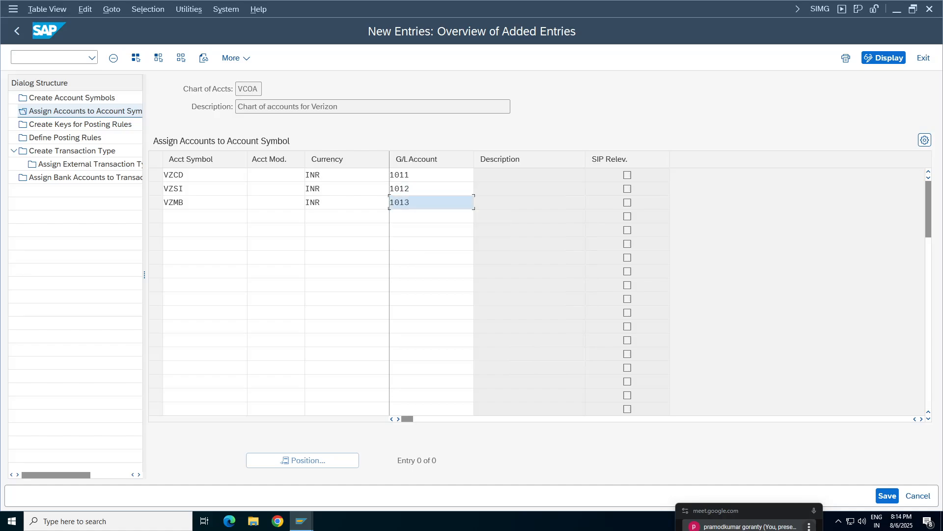
{"action": "key", "text": "Return"}
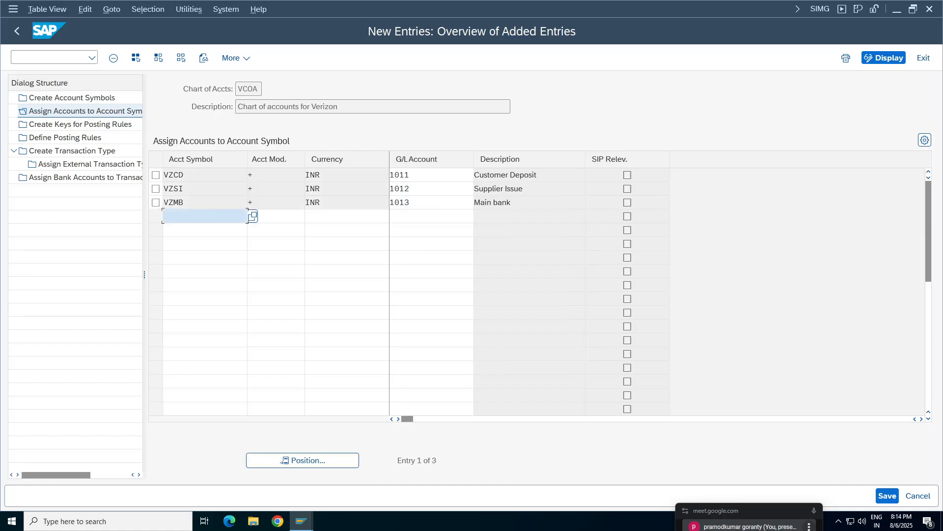
{"action": "left_click_drag", "start_coordinate": [475, 175], "coordinate": [538, 175]}
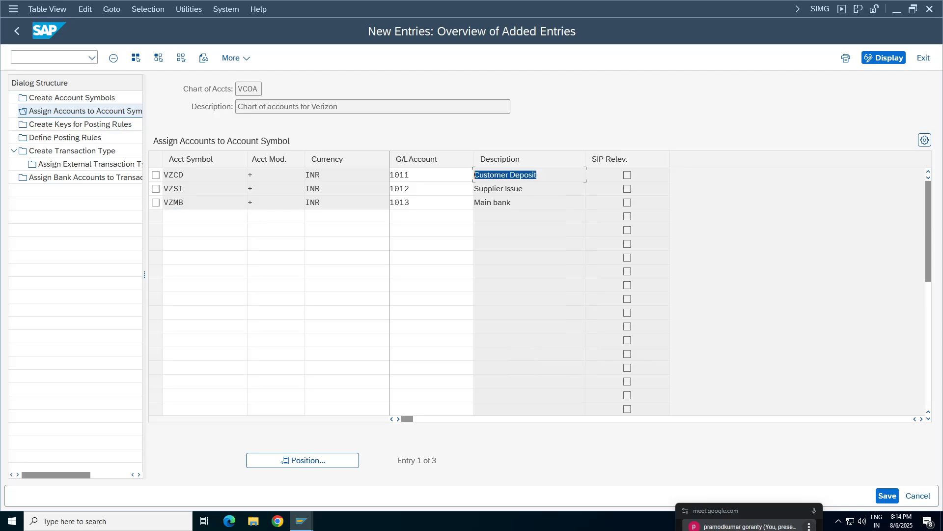
{"action": "left_click_drag", "start_coordinate": [476, 189], "coordinate": [502, 202]}
{"action": "left_click", "coordinate": [887, 496]}
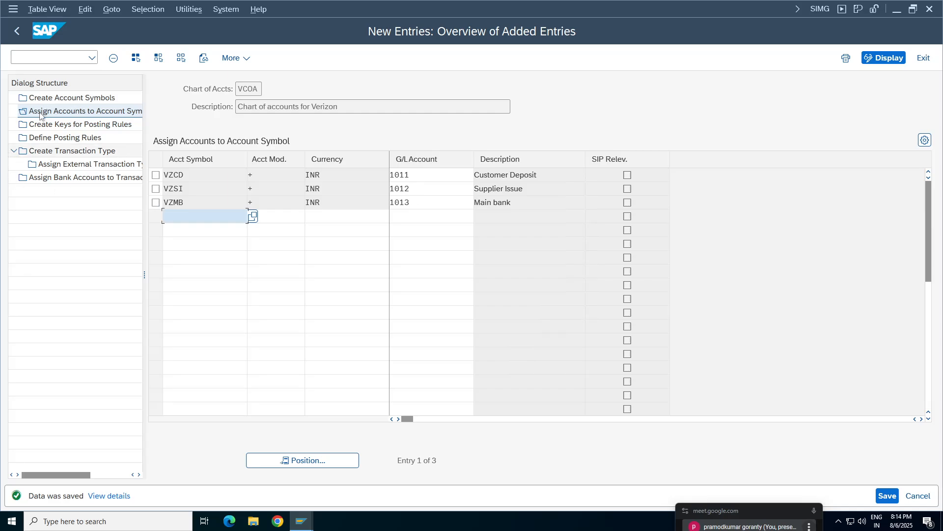
{"action": "left_click", "coordinate": [79, 97]}
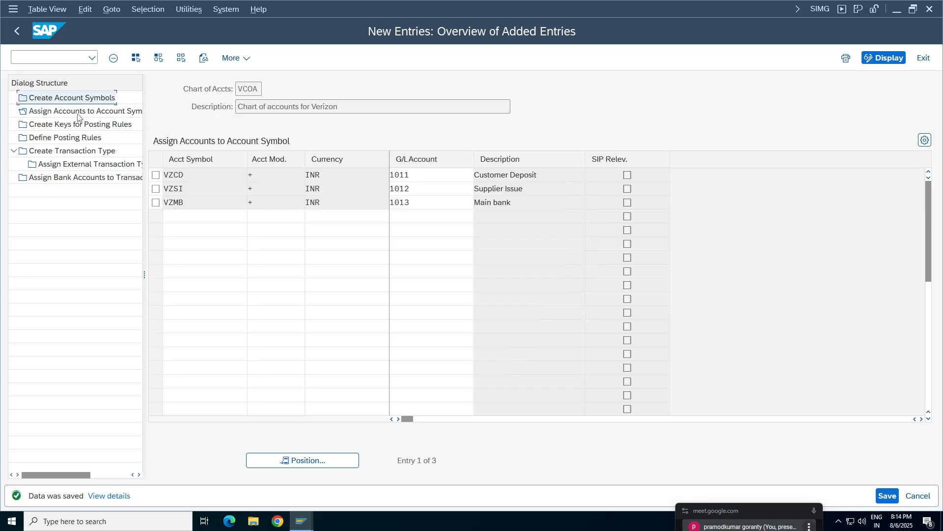
{"action": "left_click", "coordinate": [80, 112]}
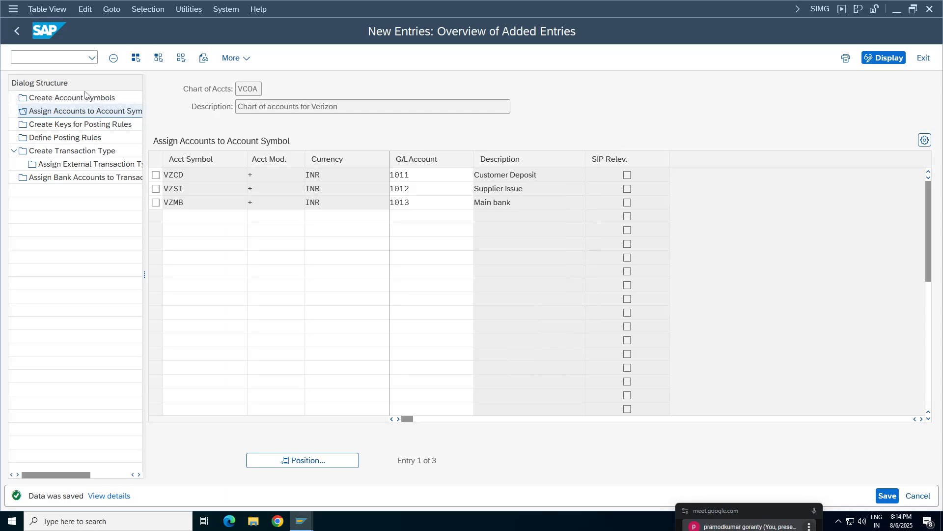
{"action": "left_click", "coordinate": [84, 99]}
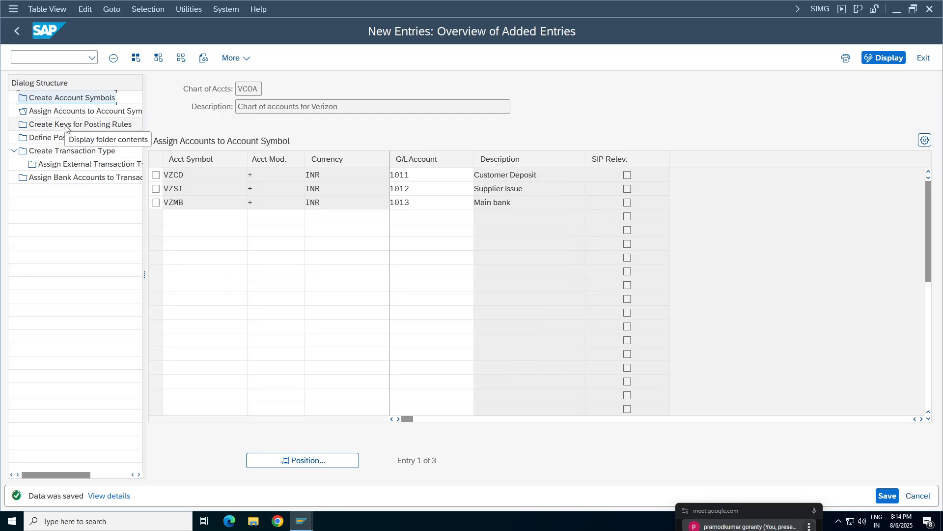
Start new entries in Create Keys for Posting Rules and add posting rules VZCD and VZSI.
{"action": "double_click", "coordinate": [66, 124]}
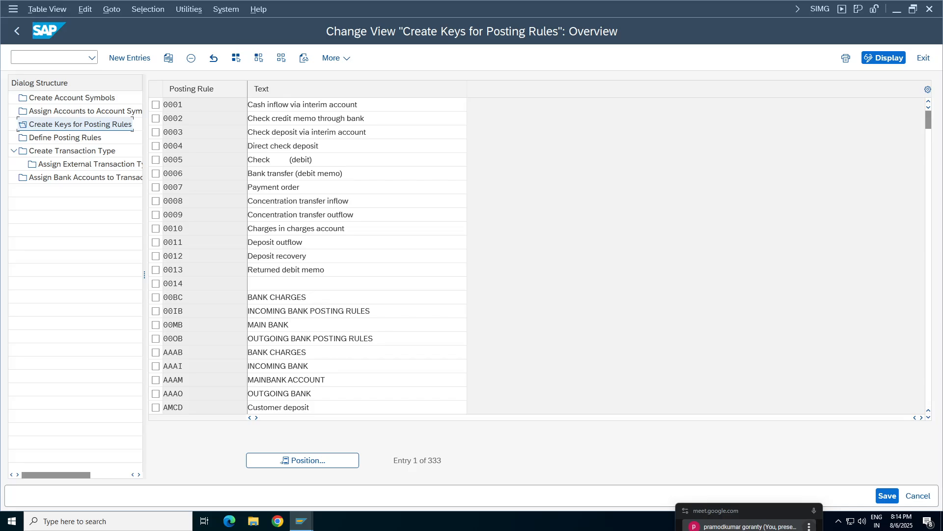
{"action": "left_click", "coordinate": [130, 58]}
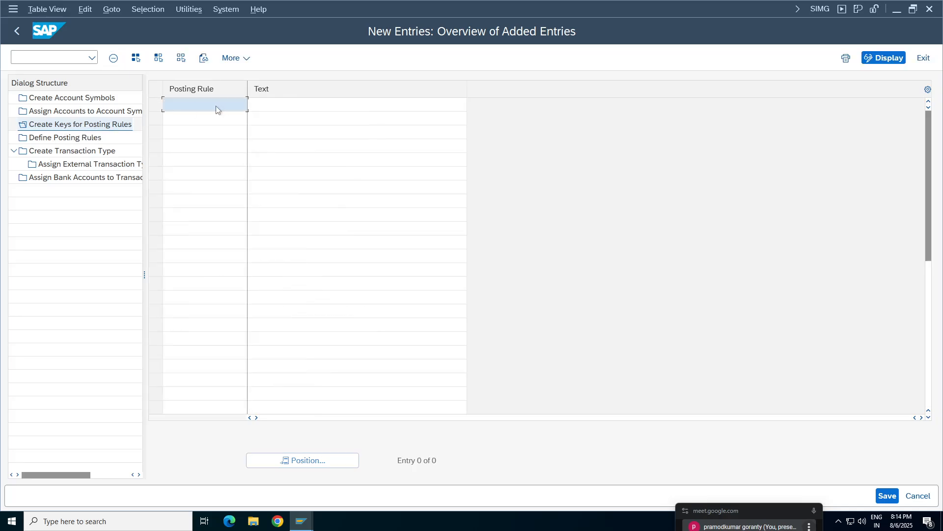
{"action": "key", "text": "Down"}
{"action": "key", "text": "Down"}
{"action": "key", "text": "Down"}
{"action": "key", "text": "Down"}
{"action": "key", "text": "Down"}
{"action": "key", "text": "Down"}
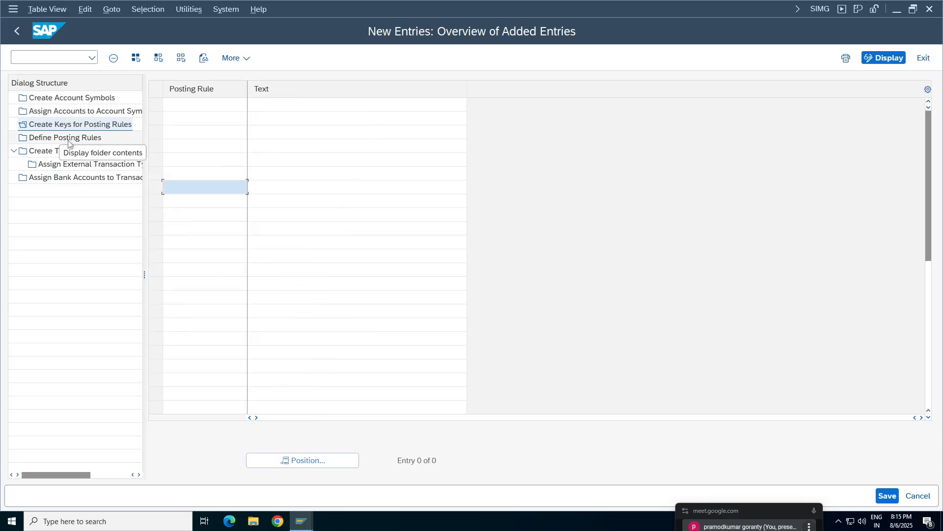
{"action": "left_click", "coordinate": [199, 105]}
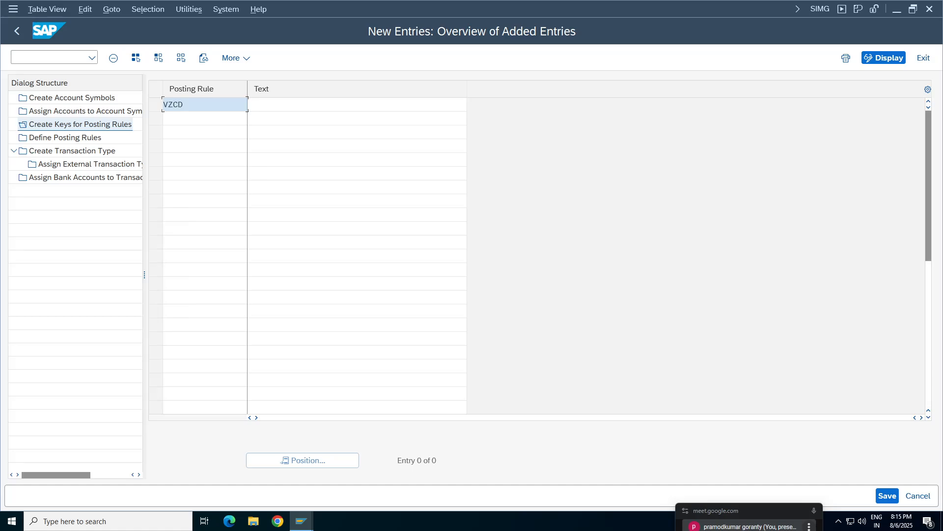
{"action": "key", "text": "Down"}
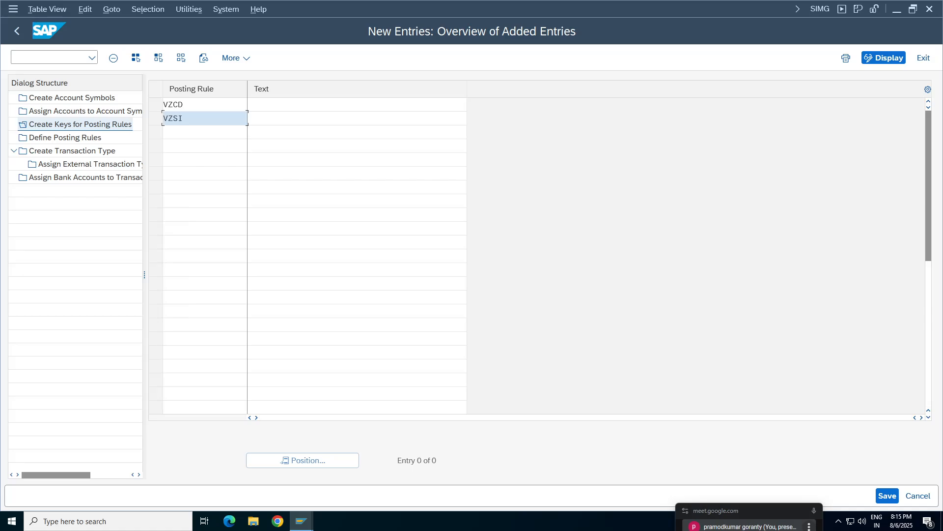
Describe VZCD as "PR for Customer deposit" and VZSI as "Cheque issue for Supplier", and save the posting rule keys.
{"action": "left_click", "coordinate": [295, 105]}
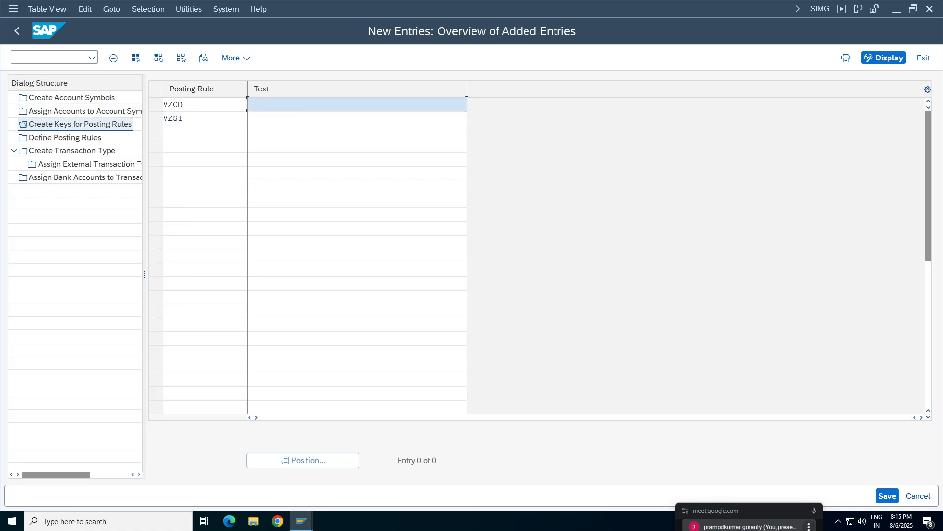
{"action": "type", "text": "PR for Customer deposit"}
{"action": "left_click", "coordinate": [295, 118]}
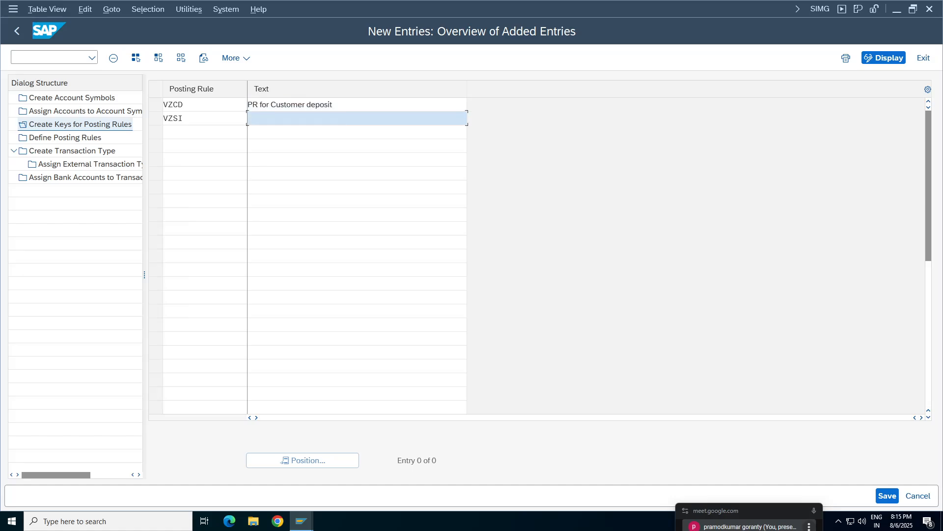
{"action": "type", "text": "Cheque issue for Supplier"}
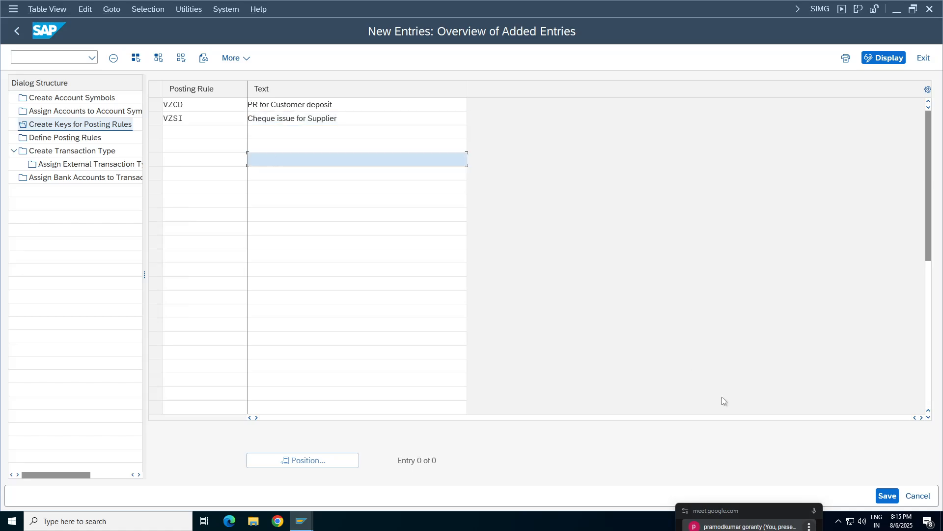
{"action": "left_click", "coordinate": [888, 495]}
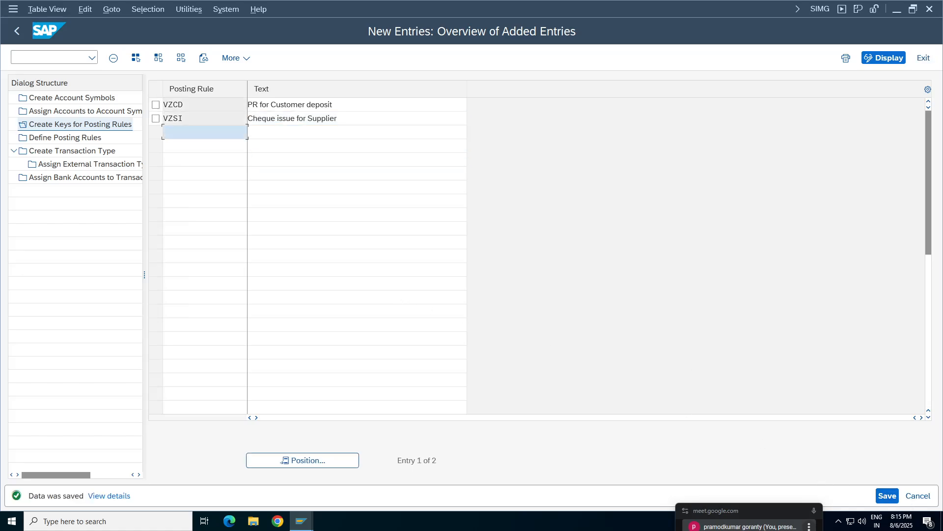
{"action": "left_click", "coordinate": [197, 105]}
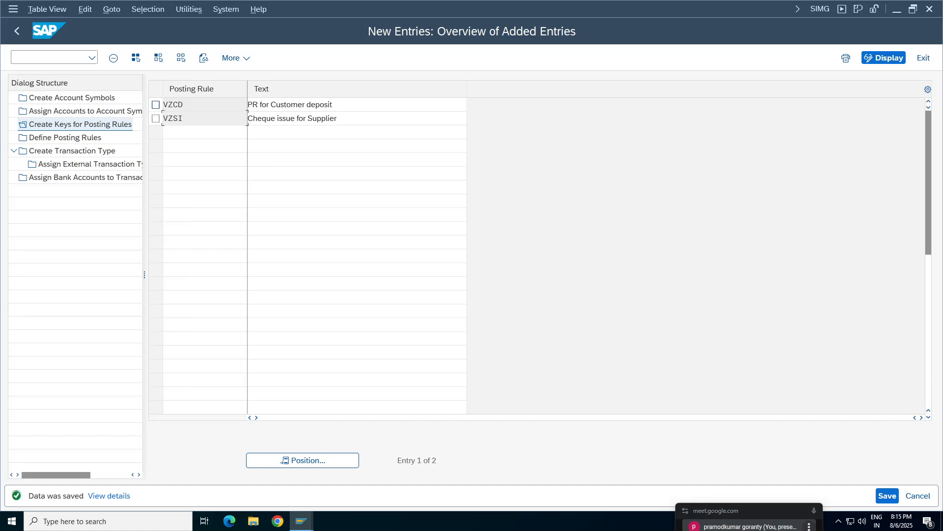
{"action": "left_click", "coordinate": [156, 104]}
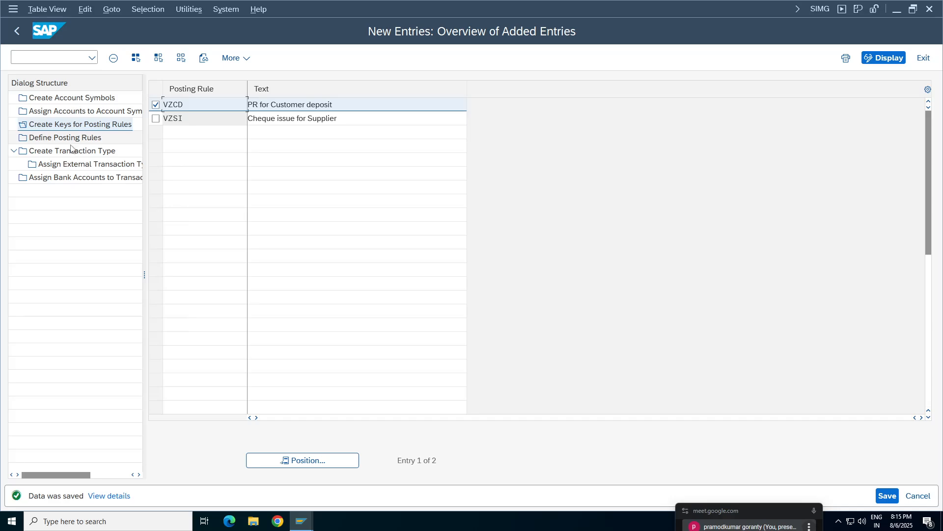
{"action": "left_click", "coordinate": [156, 105]}
Create a new entry in Define Posting Rules for posting rule VZCD.
{"action": "double_click", "coordinate": [65, 137]}
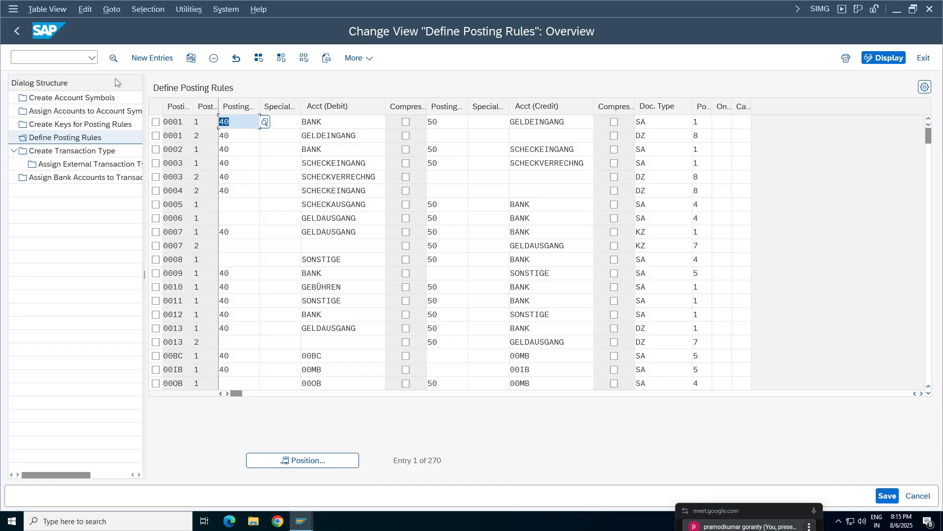
{"action": "left_click", "coordinate": [156, 59]}
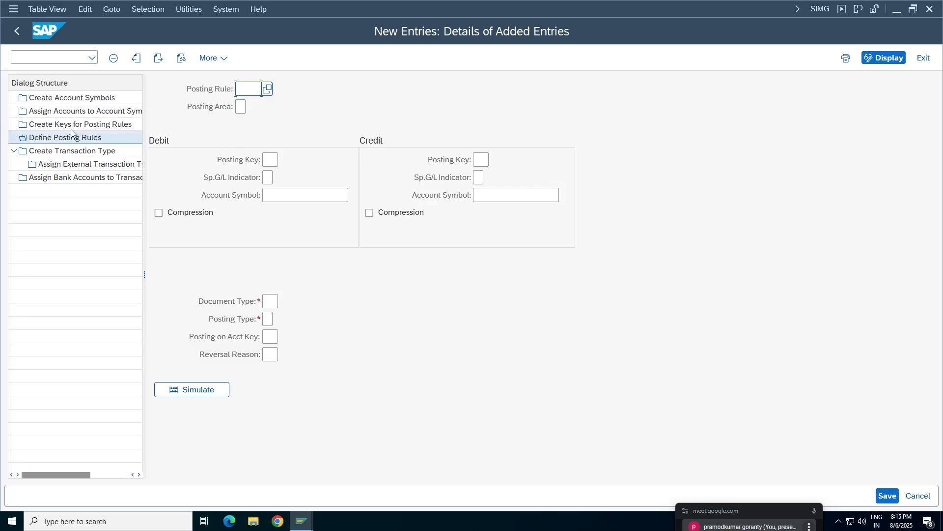
{"action": "type", "text": "VZCD"}
List the possible posting areas and compare Bank accounting with Subledger accounting, keeping the posting rule form in view.
{"action": "left_click", "coordinate": [240, 107]}
{"action": "key", "text": "F4"}
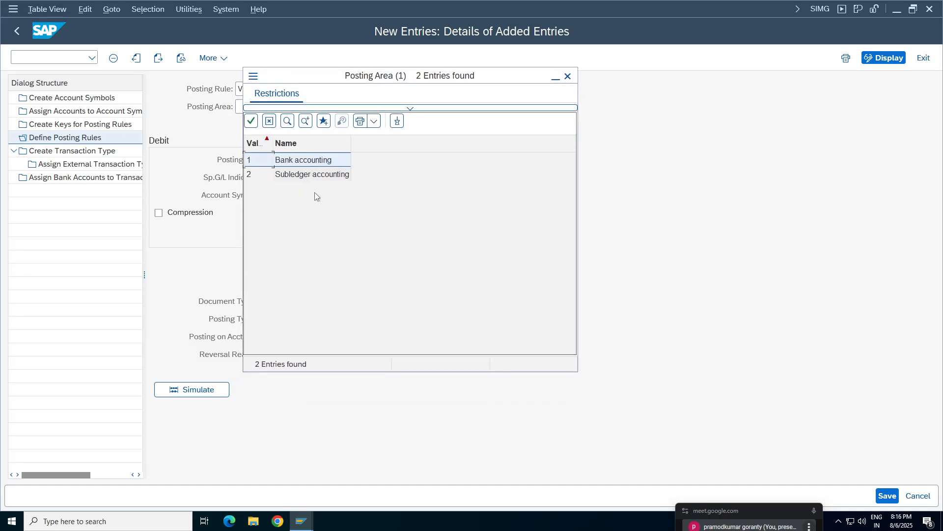
{"action": "left_click", "coordinate": [296, 175]}
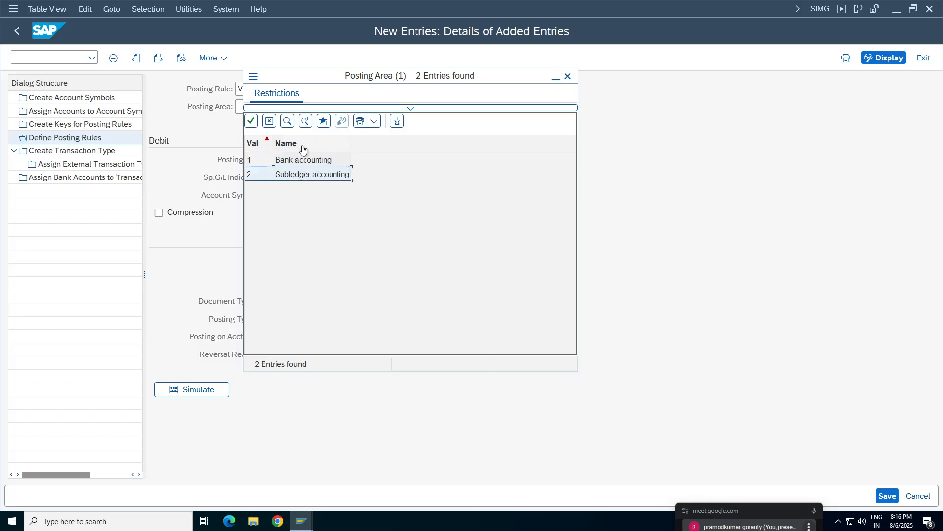
{"action": "left_click", "coordinate": [304, 161]}
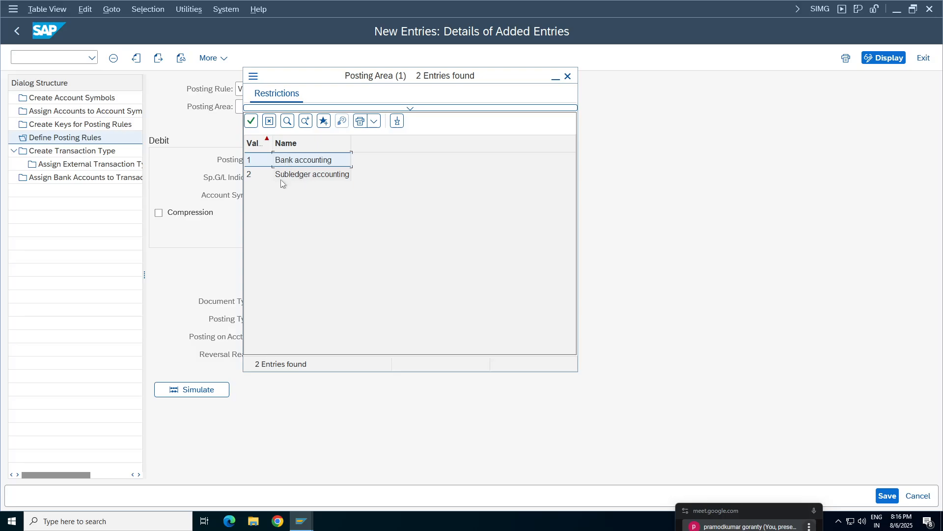
{"action": "left_click", "coordinate": [298, 175]}
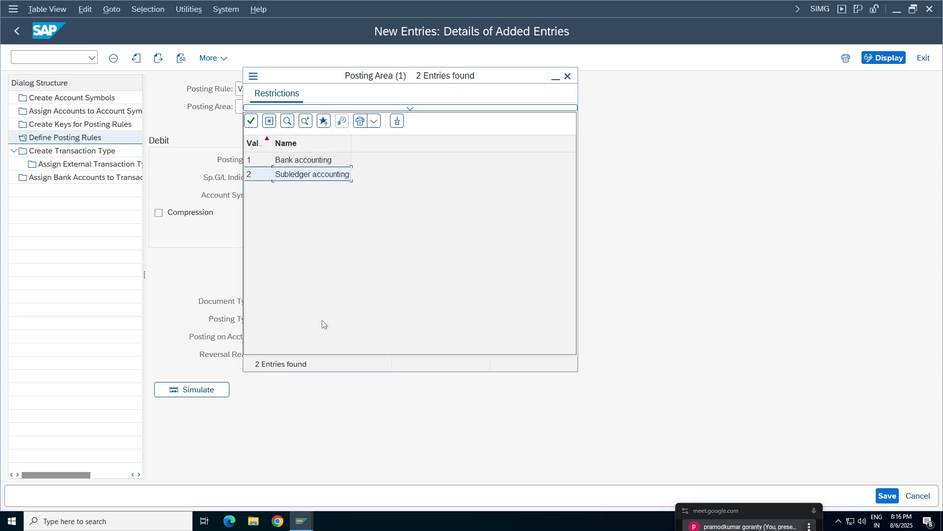
{"action": "left_click_drag", "start_coordinate": [314, 77], "coordinate": [498, 118]}
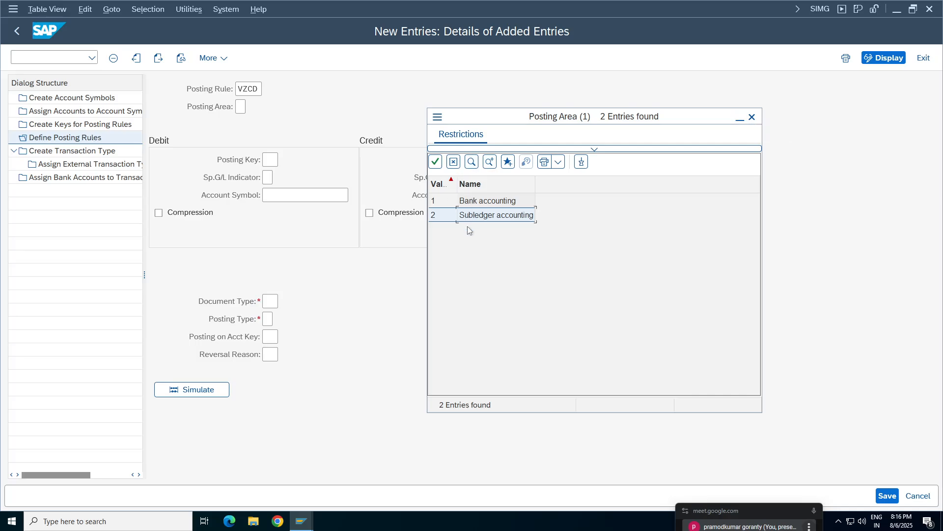
Switch to the Google Sheets notes and review the bank statement upload note and the Bank Outgoing credit entry for vendor payment.
{"action": "mouse_move", "coordinate": [537, 4]}
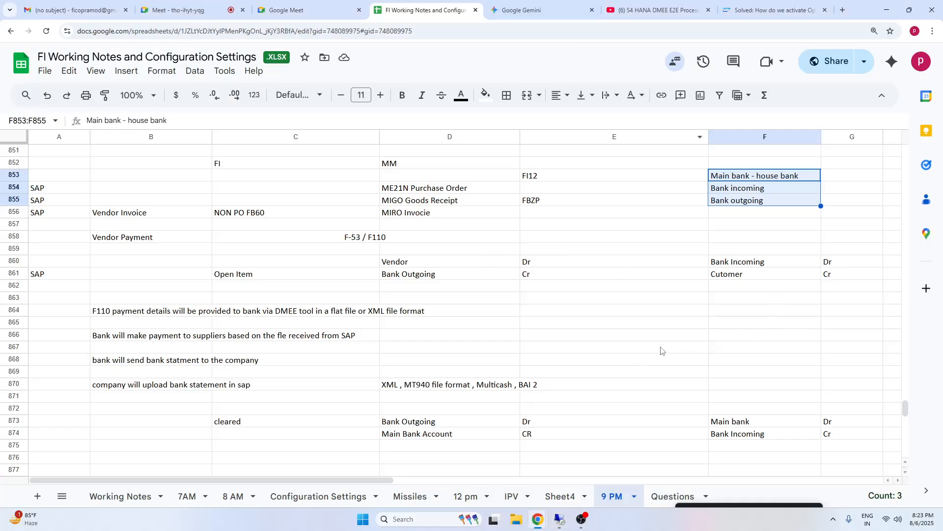
{"action": "left_click", "coordinate": [661, 349]}
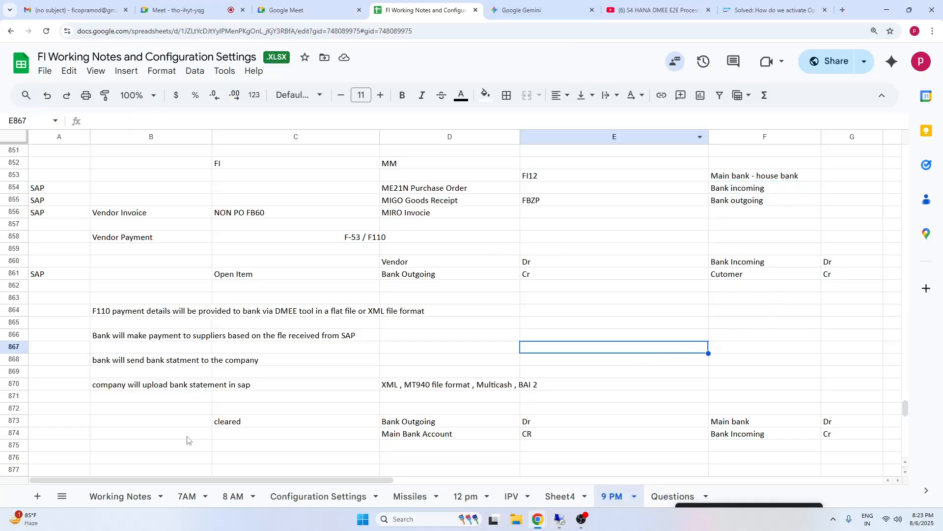
{"action": "left_click", "coordinate": [131, 388]}
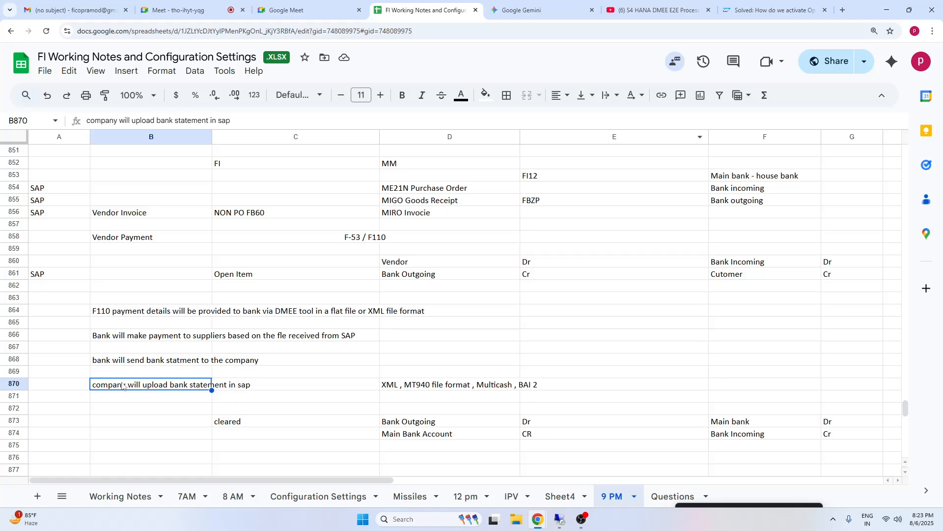
{"action": "left_click", "coordinate": [239, 390]}
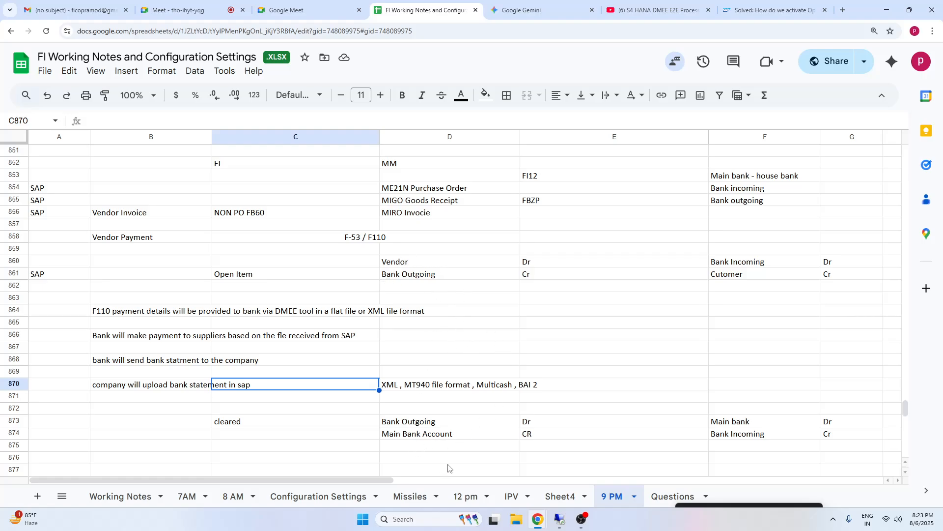
{"action": "left_click", "coordinate": [412, 278]}
{"action": "left_click", "coordinate": [588, 275], "text": "shift"}
Examine the clearing entries in rows 873 and 874 between the main bank account and the bank outgoing and incoming accounts.
{"action": "left_click_drag", "start_coordinate": [420, 433], "coordinate": [532, 433]}
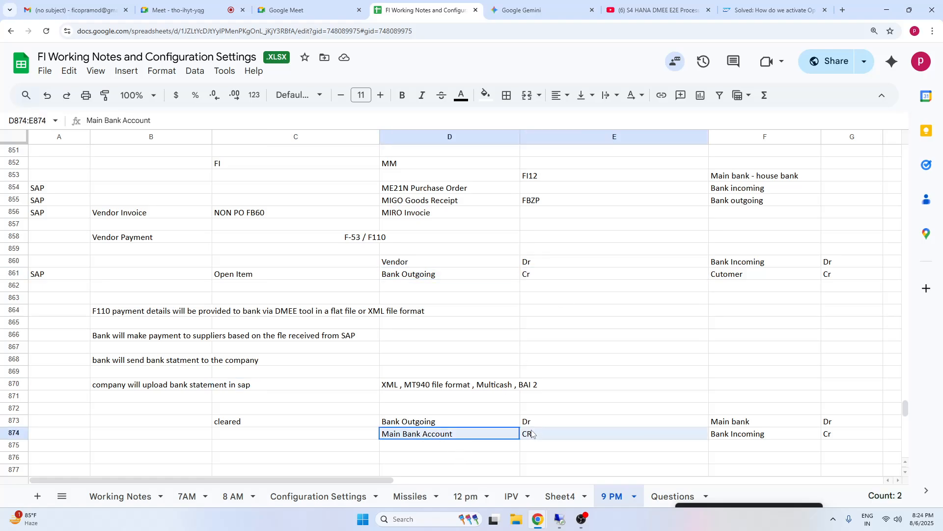
{"action": "left_click_drag", "start_coordinate": [420, 422], "coordinate": [576, 440]}
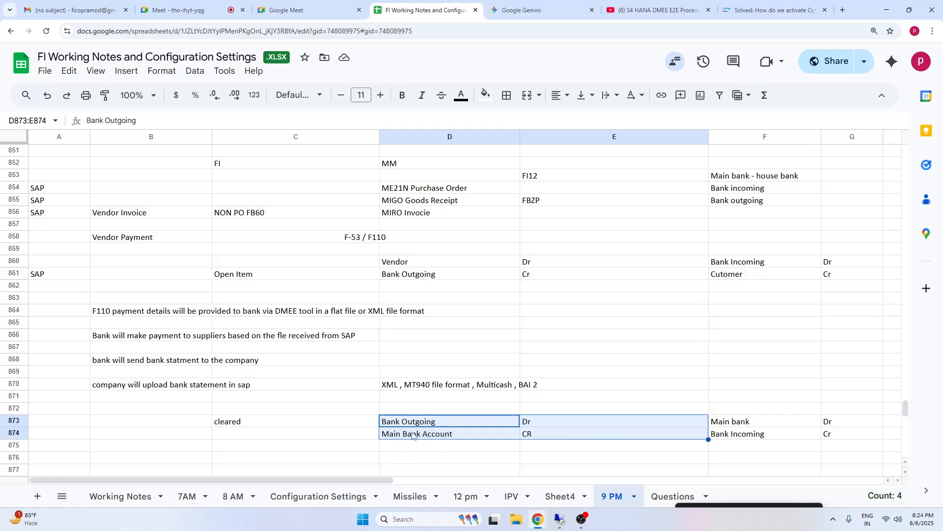
{"action": "left_click", "coordinate": [762, 426]}
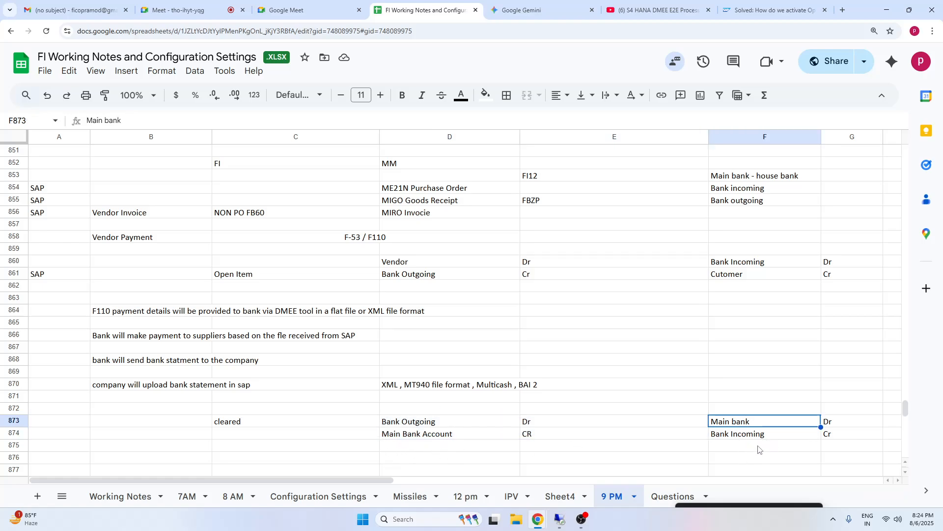
{"action": "left_click", "coordinate": [761, 447]}
{"action": "left_click_drag", "start_coordinate": [767, 423], "coordinate": [852, 438]}
{"action": "left_click_drag", "start_coordinate": [444, 424], "coordinate": [571, 436]}
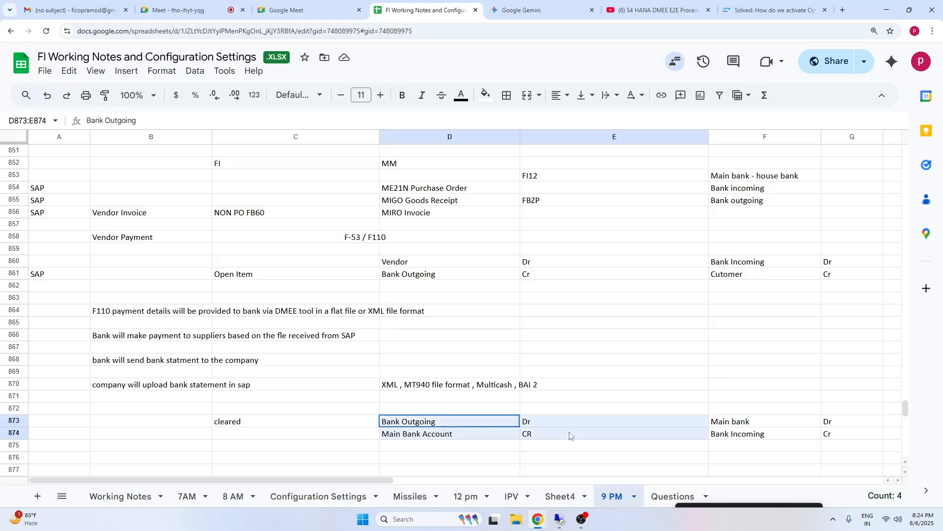
{"action": "left_click_drag", "start_coordinate": [742, 423], "coordinate": [865, 438]}
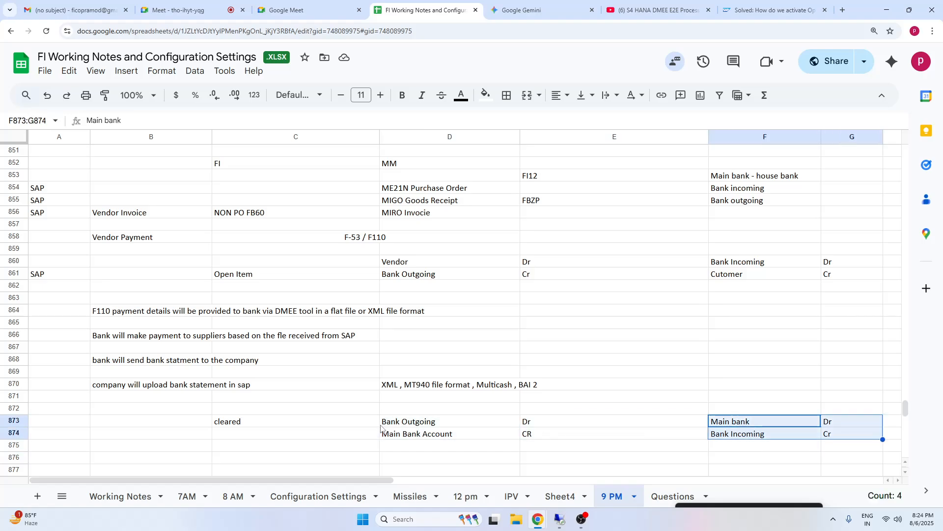
{"action": "left_click", "coordinate": [159, 387]}
{"action": "left_click_drag", "start_coordinate": [13, 412], "coordinate": [5, 445]}
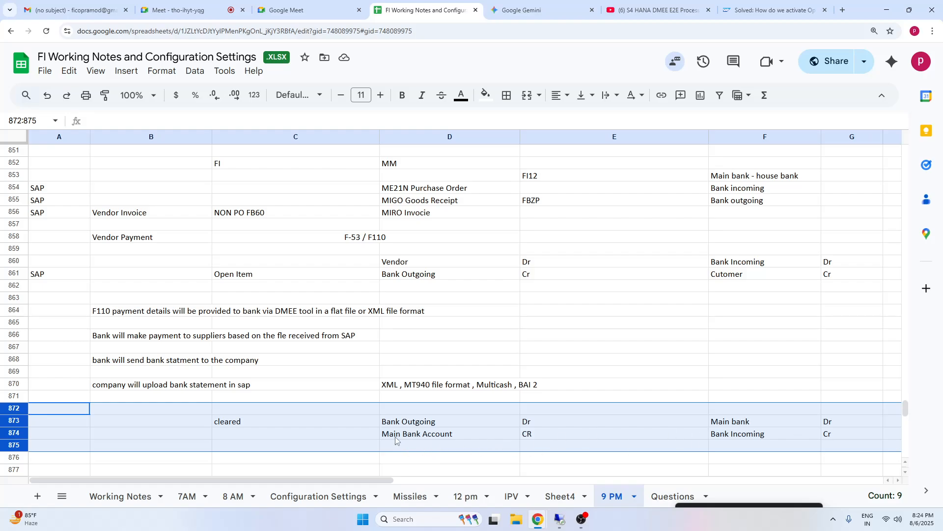
Switch back to the SAP posting rule form and set the posting area of VZCD to 1, Bank accounting.
{"action": "key", "text": "Tab"}
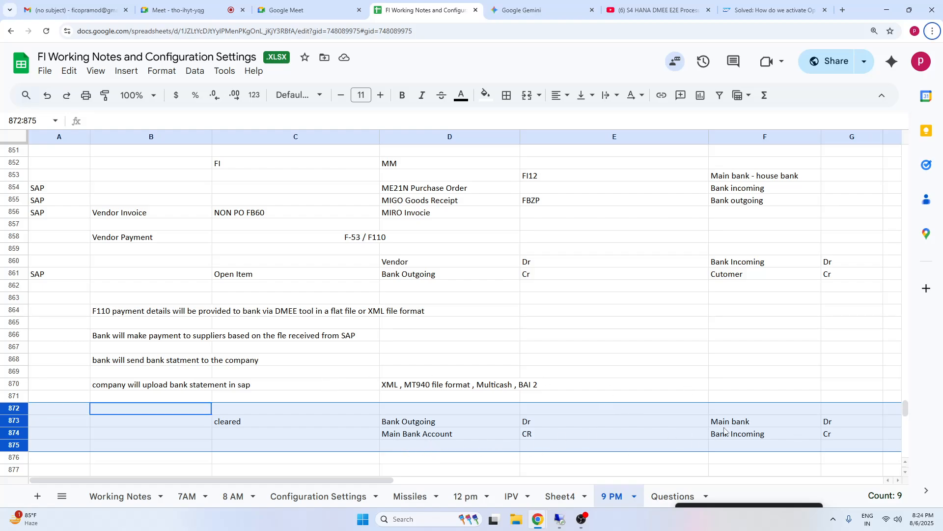
{"action": "left_click", "coordinate": [560, 519]}
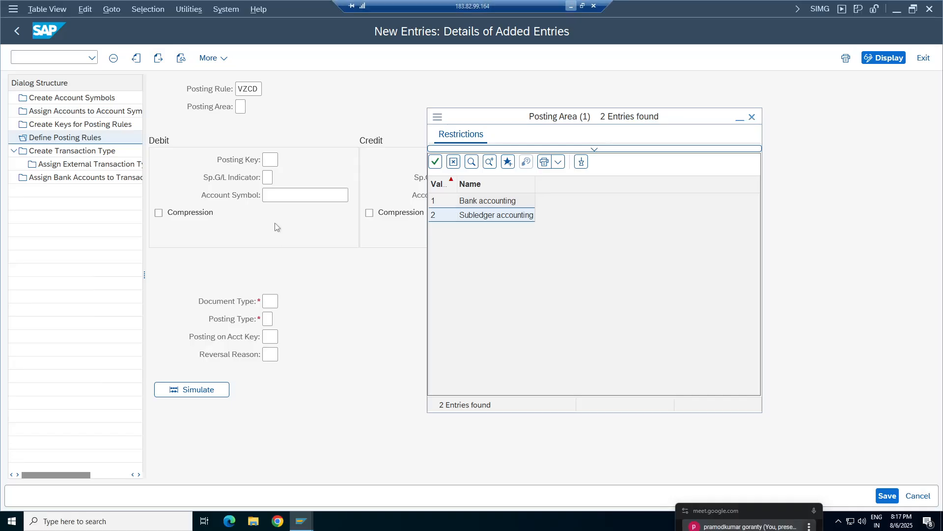
{"action": "double_click", "coordinate": [491, 206]}
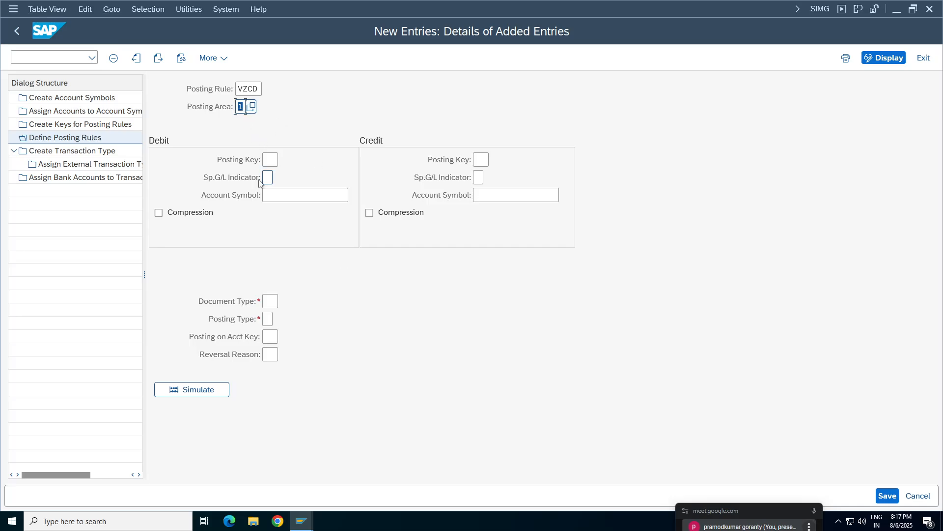
{"action": "left_click", "coordinate": [267, 159]}
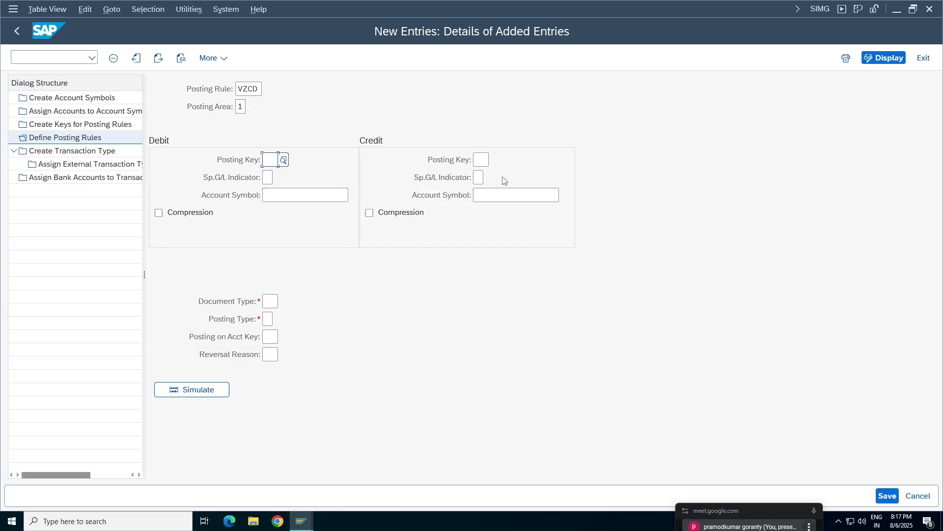
Return to the Google Sheets notes and review the incoming payment clearing entry in F873:G874, Main bank debit against Bank Incoming credit.
{"action": "key", "text": "alt+Tab"}
{"action": "key", "text": "alt+Tab"}
{"action": "key", "text": "alt+Tab"}
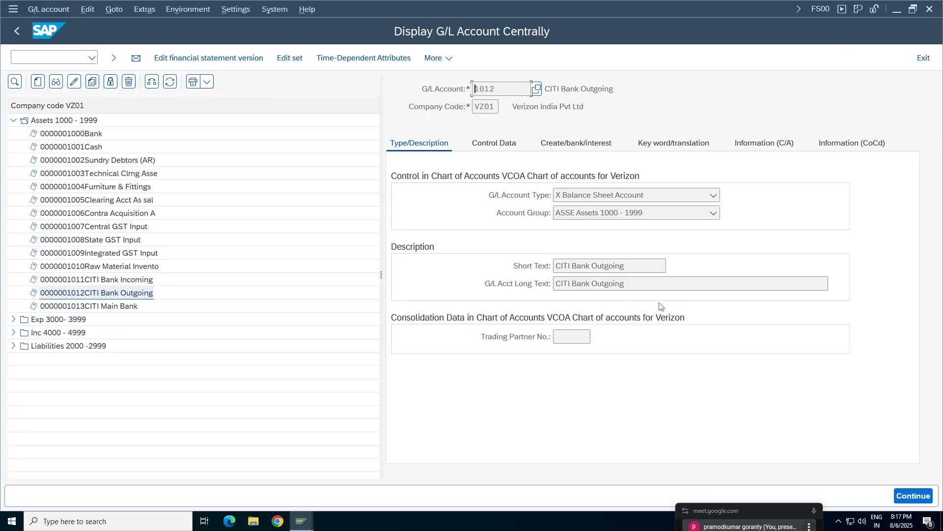
{"action": "left_click", "coordinate": [571, 6]}
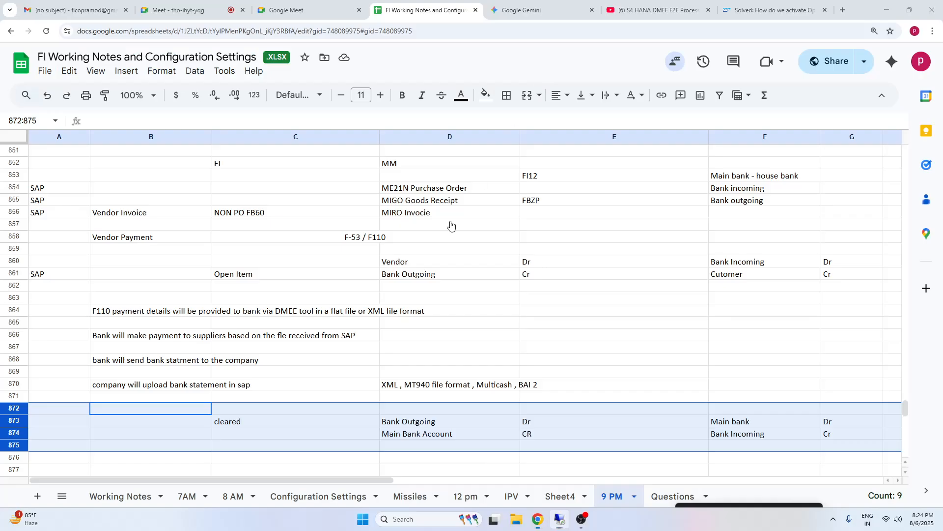
{"action": "left_click", "coordinate": [716, 425]}
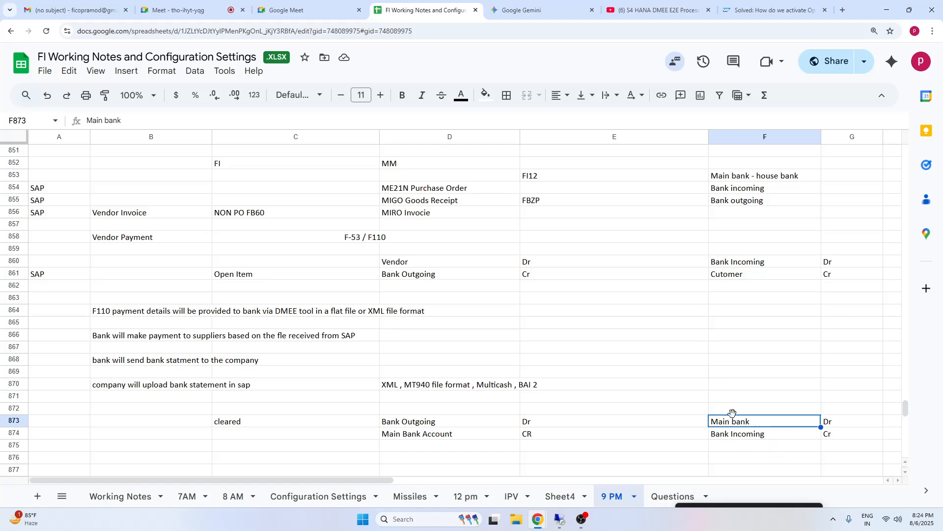
{"action": "left_click", "coordinate": [757, 436]}
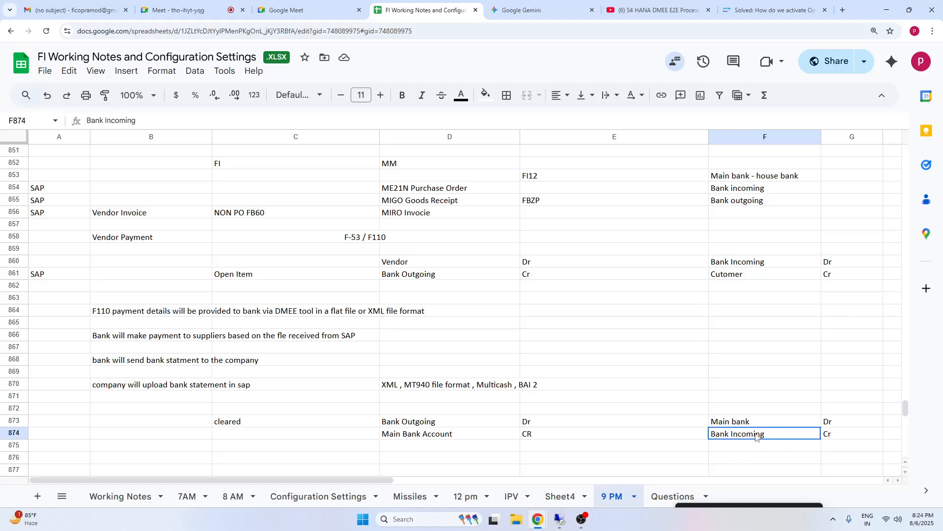
{"action": "left_click", "coordinate": [838, 437]}
{"action": "left_click", "coordinate": [762, 427]}
{"action": "left_click", "coordinate": [763, 437]}
{"action": "left_click", "coordinate": [838, 436]}
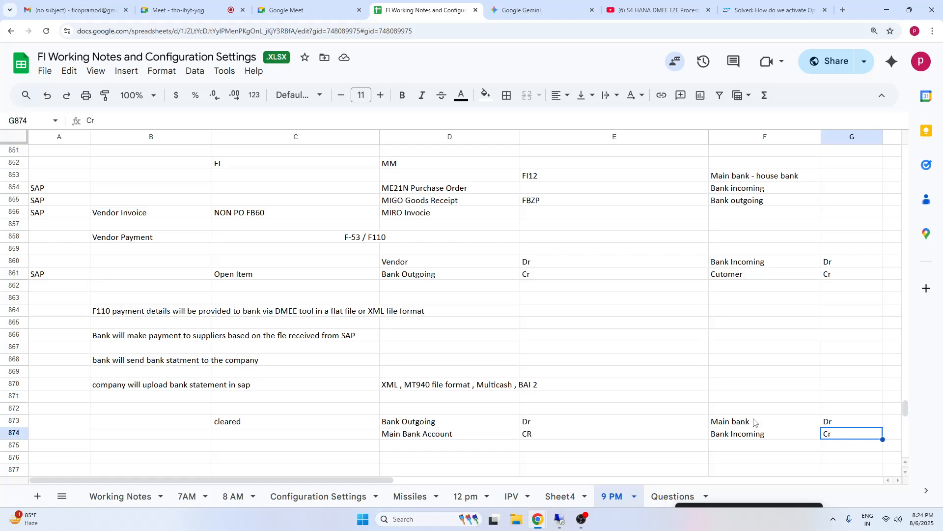
{"action": "left_click", "coordinate": [757, 423]}
{"action": "left_click", "coordinate": [762, 438]}
{"action": "left_click", "coordinate": [845, 437]}
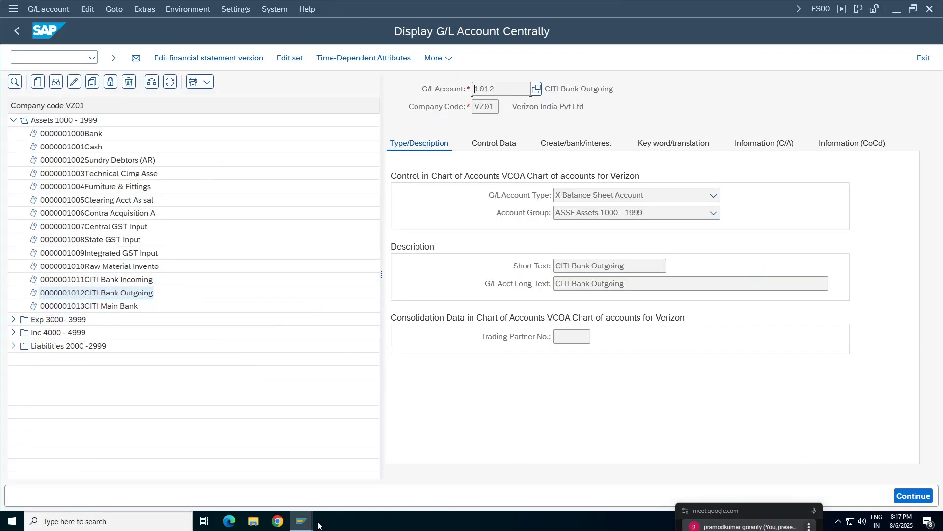
Switch to the SAP new posting rule entry and set the posting keys to 40 for debit and 50 for credit.
{"action": "mouse_move", "coordinate": [315, 523]}
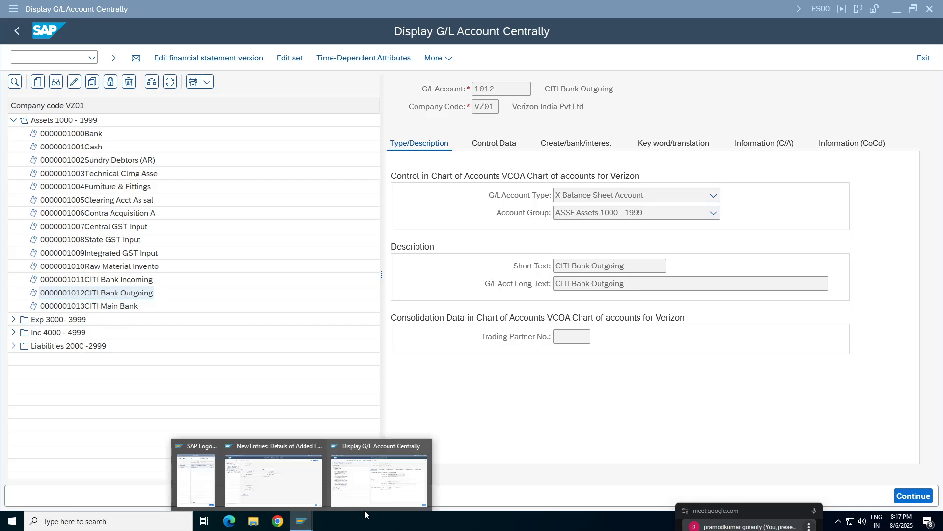
{"action": "left_click", "coordinate": [275, 474]}
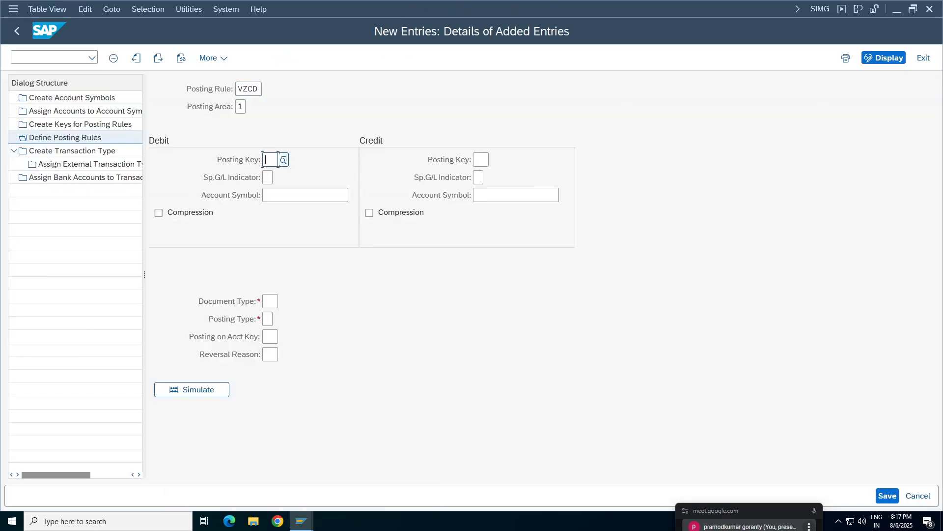
{"action": "left_click", "coordinate": [277, 160]}
{"action": "left_click", "coordinate": [280, 180]}
{"action": "left_click", "coordinate": [348, 195]}
{"action": "left_click", "coordinate": [489, 160]}
{"action": "type", "text": "50"}
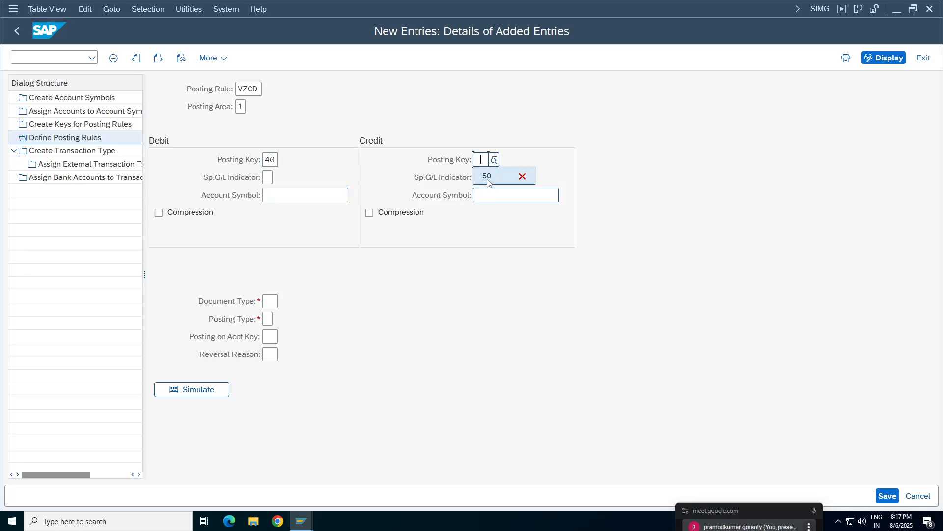
Check the Bank Incoming credit line in the notes, and set the account symbols to VZCD for credit and VZMB for debit.
{"action": "left_click", "coordinate": [491, 195]}
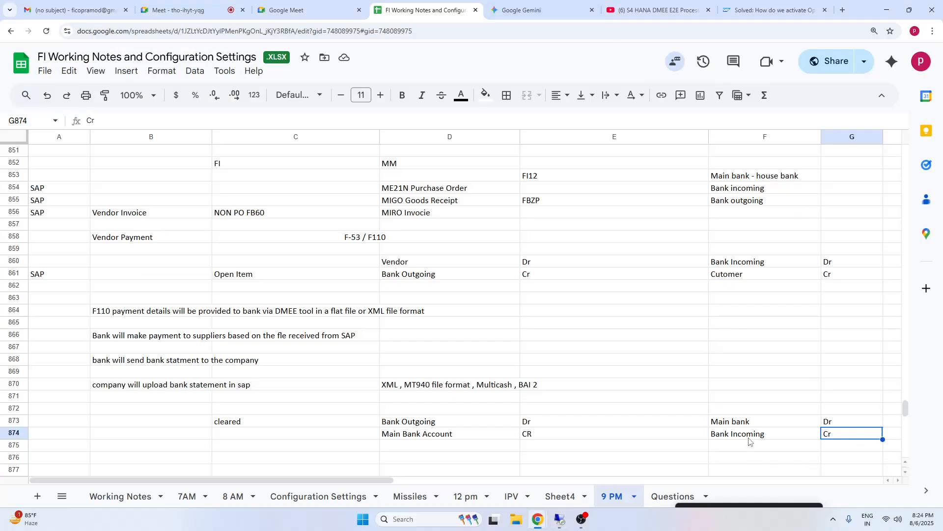
{"action": "left_click", "coordinate": [749, 441]}
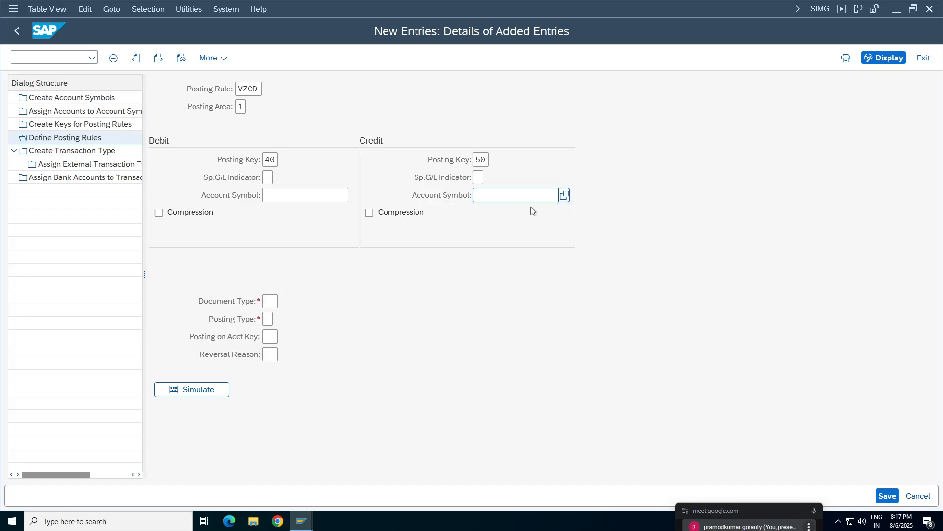
{"action": "type", "text": "VZCD"}
{"action": "left_click", "coordinate": [295, 193]}
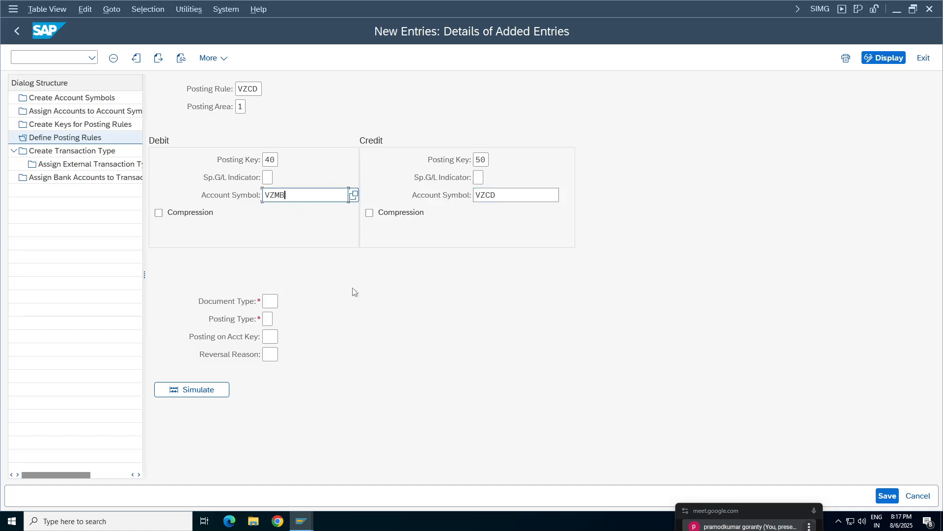
Set the document type of posting rule VZCD to SA.
{"action": "left_click", "coordinate": [270, 300]}
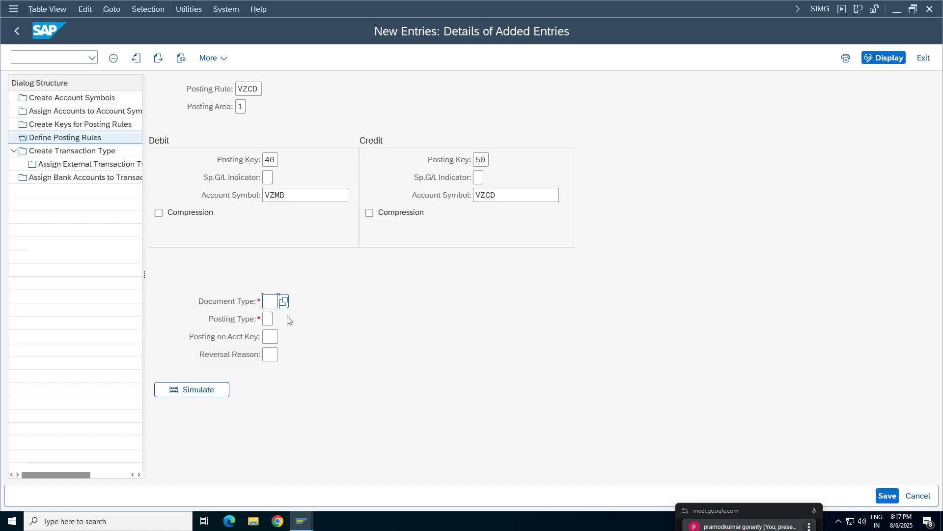
{"action": "type", "text": "d"}
{"action": "key", "text": "BackSpace"}
{"action": "type", "text": "sa"}
List the possible posting types and highlight type 5, Clear credit G/L act.
{"action": "left_click", "coordinate": [267, 319]}
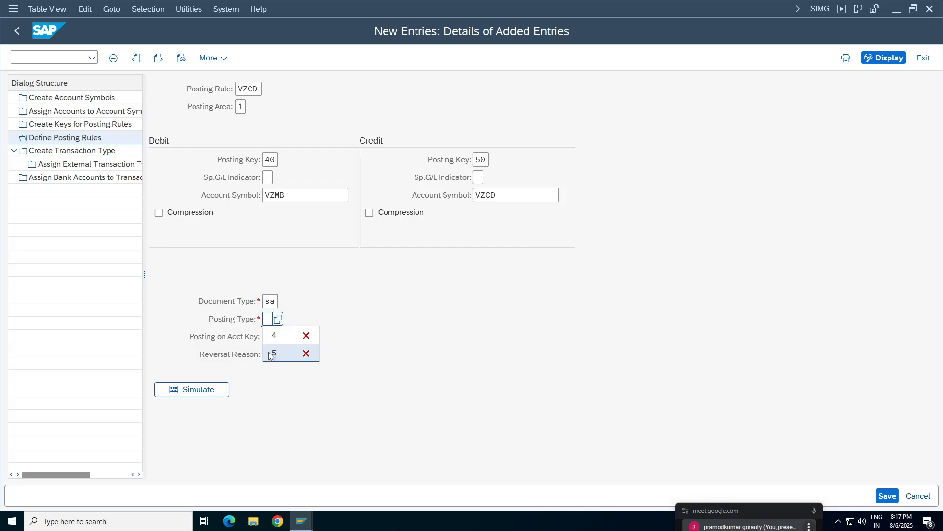
{"action": "left_click", "coordinate": [282, 320]}
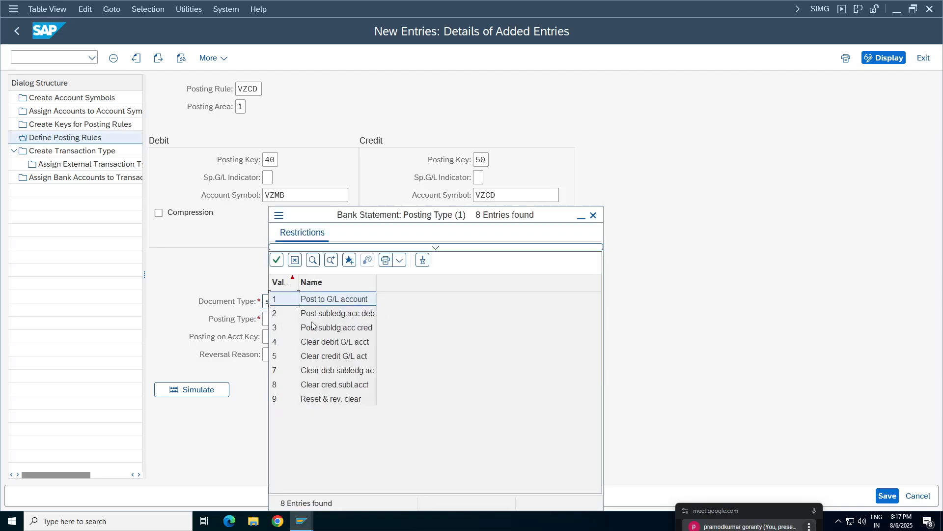
{"action": "left_click", "coordinate": [321, 358]}
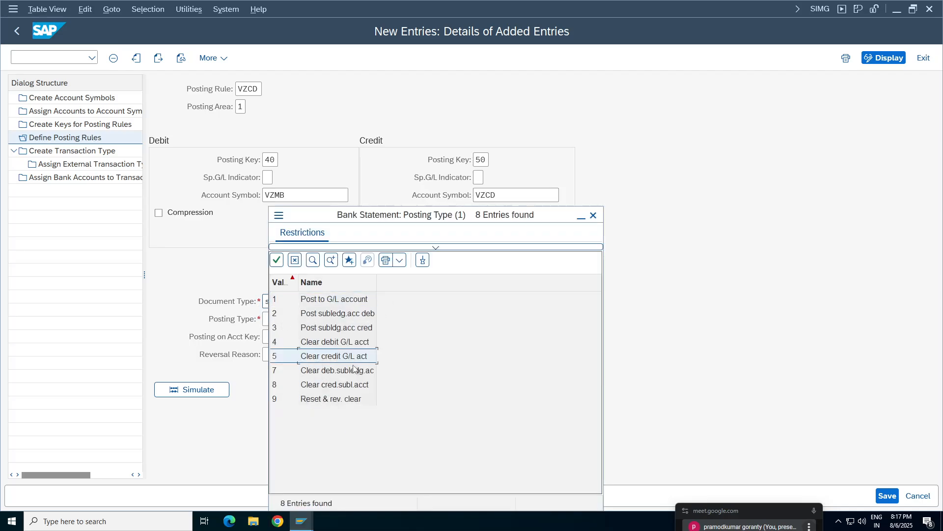
Switch to the Google Sheets notes and compare the Bank Incoming debit in row 860 with its clearing credit in row 874.
{"action": "mouse_move", "coordinate": [535, 5]}
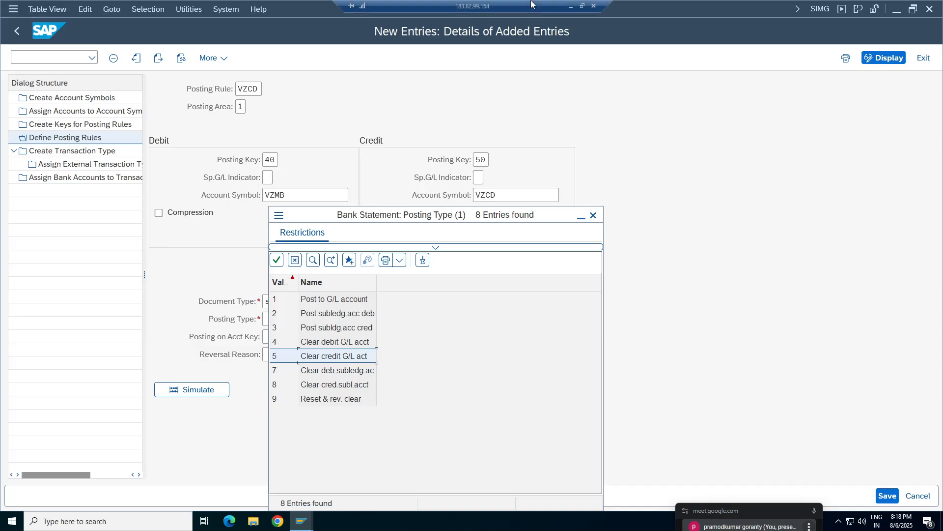
{"action": "left_click", "coordinate": [573, 7]}
{"action": "left_click", "coordinate": [752, 462]}
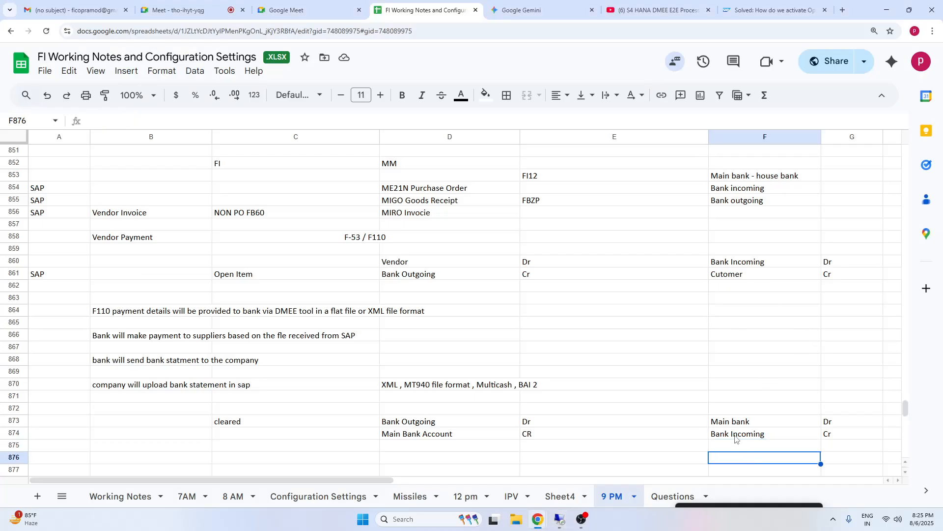
{"action": "left_click", "coordinate": [735, 435]}
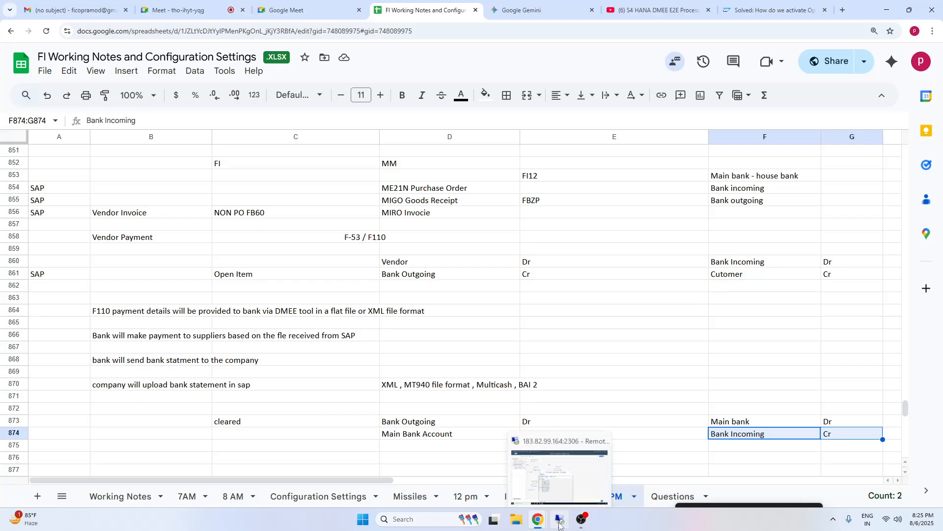
{"action": "left_click", "coordinate": [560, 519]}
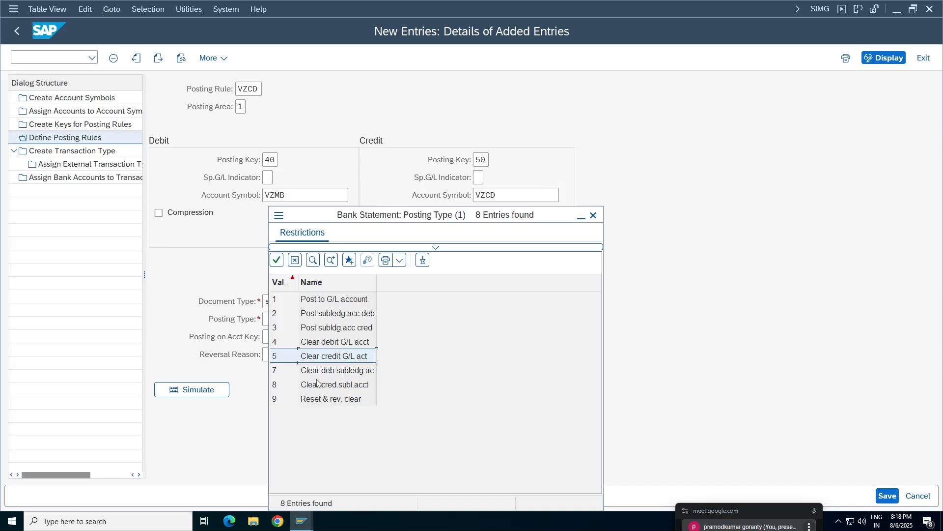
{"action": "left_click", "coordinate": [570, 5]}
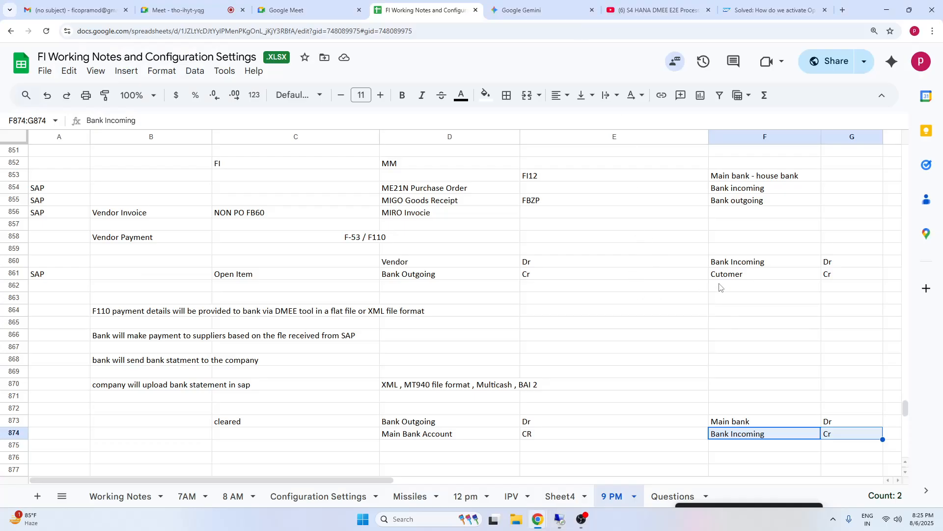
{"action": "left_click", "coordinate": [738, 260]}
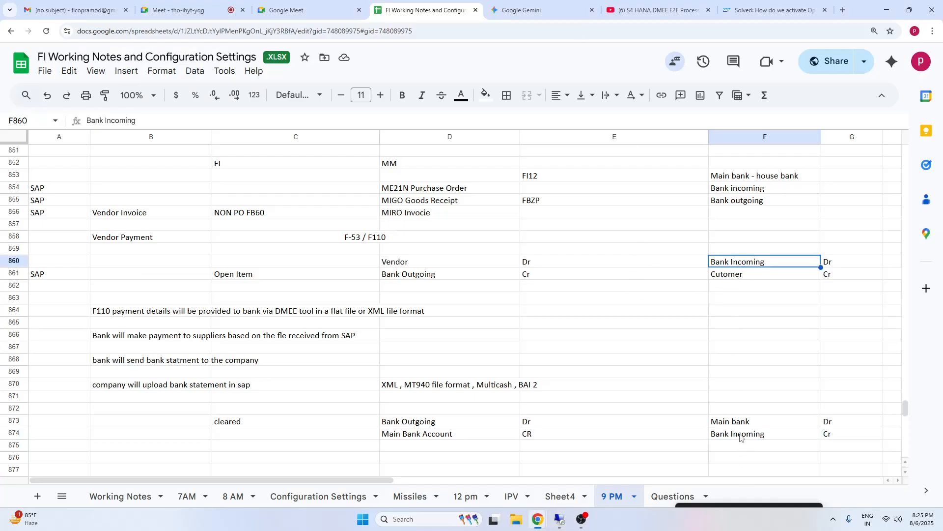
{"action": "left_click_drag", "start_coordinate": [741, 438], "coordinate": [871, 435]}
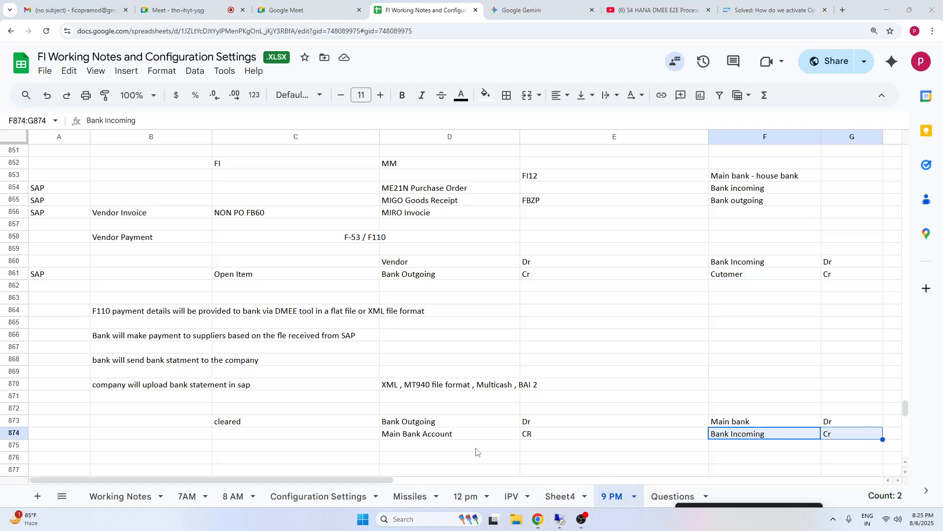
Switch back to SAP, choose posting type 5, Clear credit G/L act, and validate the posting rule entry.
{"action": "left_click", "coordinate": [560, 519]}
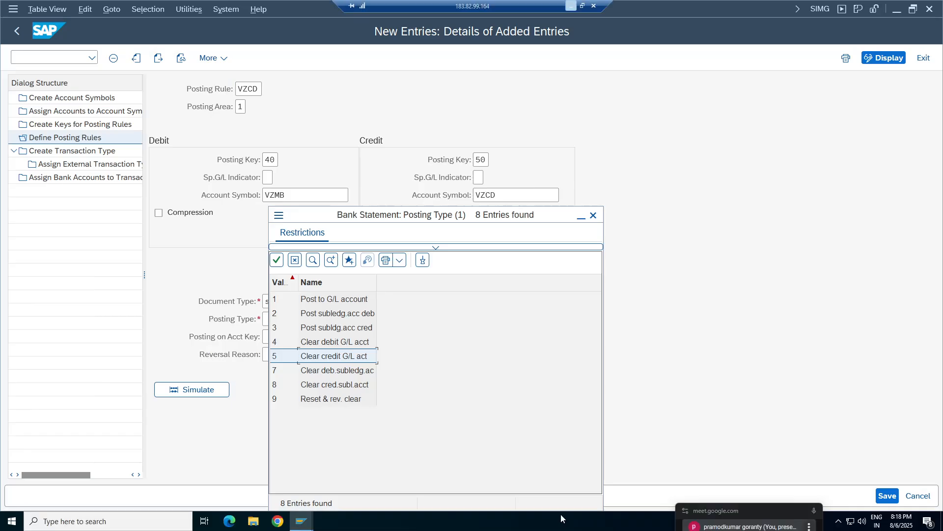
{"action": "double_click", "coordinate": [325, 361]}
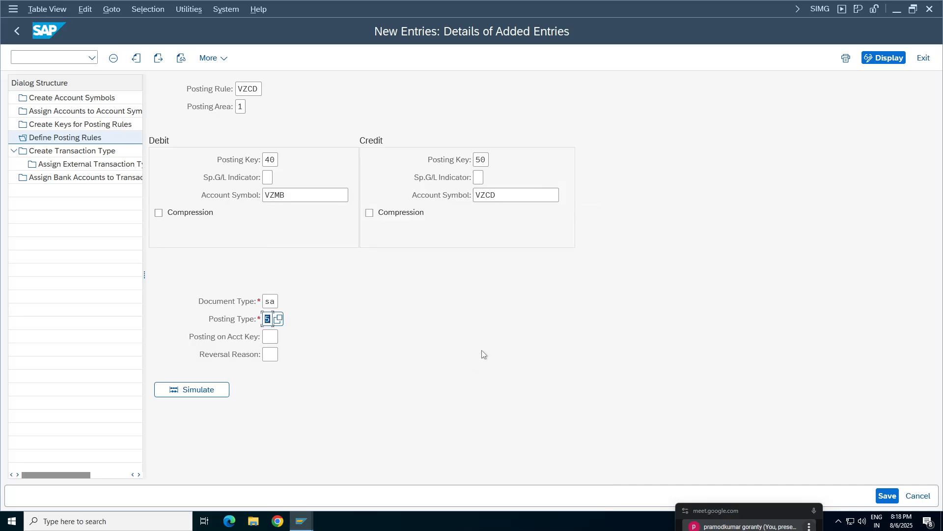
{"action": "key", "text": "Return"}
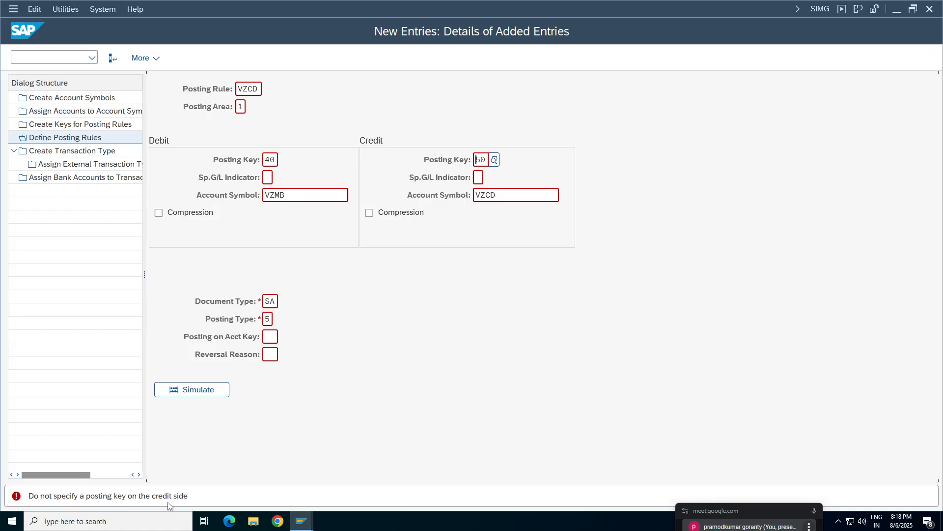
Clear the credit-side posting key and validate the VZCD posting rule again.
{"action": "double_click", "coordinate": [480, 159]}
{"action": "key", "text": "BackSpace"}
{"action": "key", "text": "Return"}
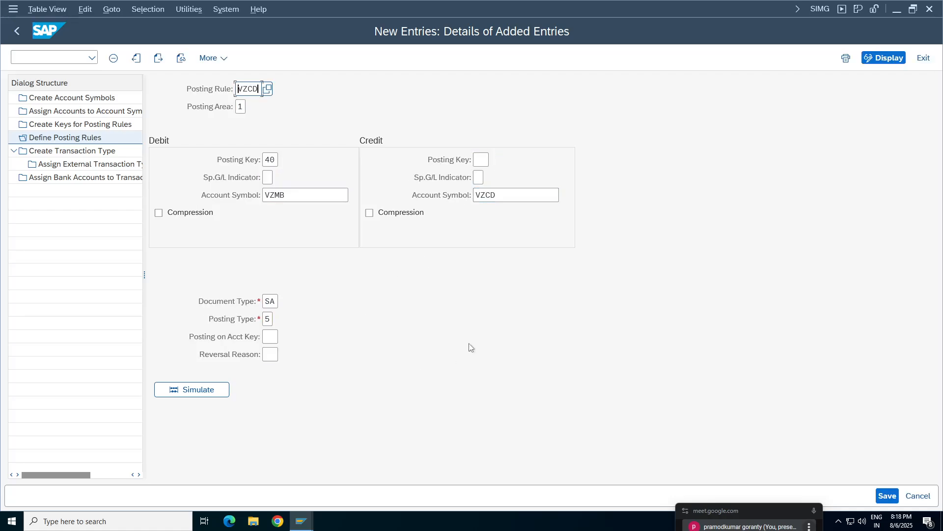
Review the VZCD rule and its possible posting areas, highlighting Subledger accounting with the value list placed beside the debit fields.
{"action": "double_click", "coordinate": [249, 89]}
{"action": "left_click", "coordinate": [258, 89]}
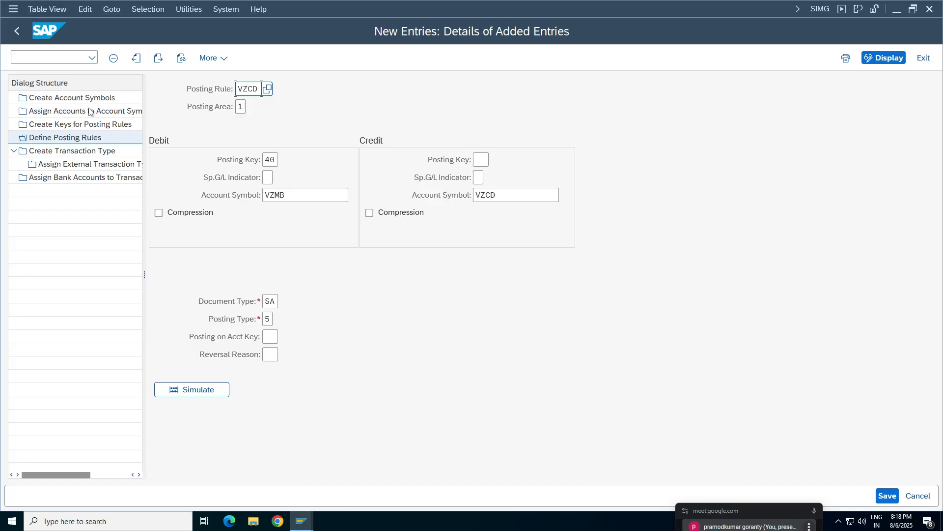
{"action": "left_click", "coordinate": [245, 106]}
{"action": "key", "text": "F4"}
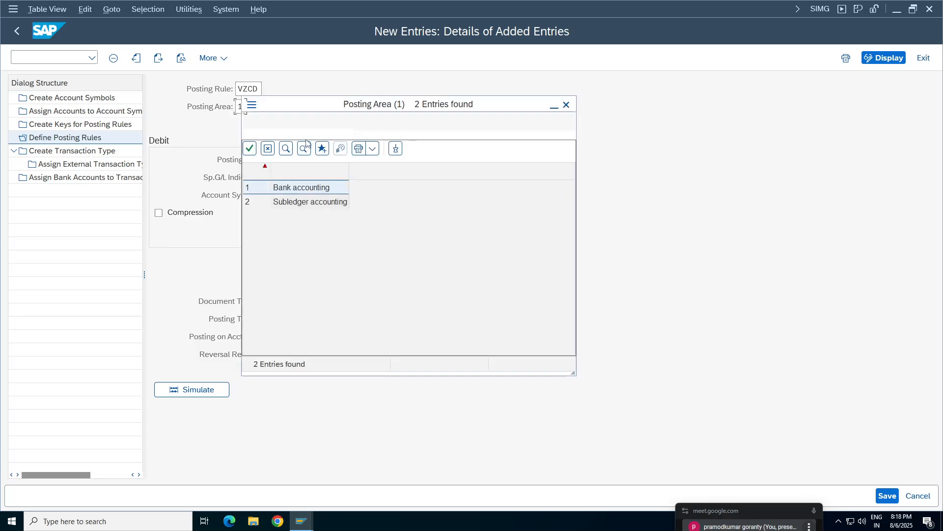
{"action": "left_click_drag", "start_coordinate": [331, 106], "coordinate": [705, 184]}
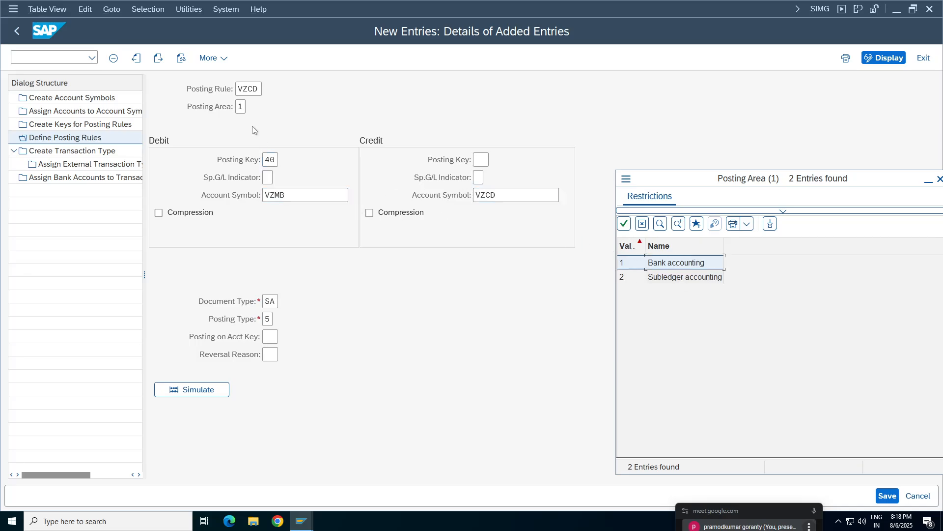
{"action": "left_click", "coordinate": [701, 278]}
{"action": "left_click_drag", "start_coordinate": [753, 185], "coordinate": [615, 169]}
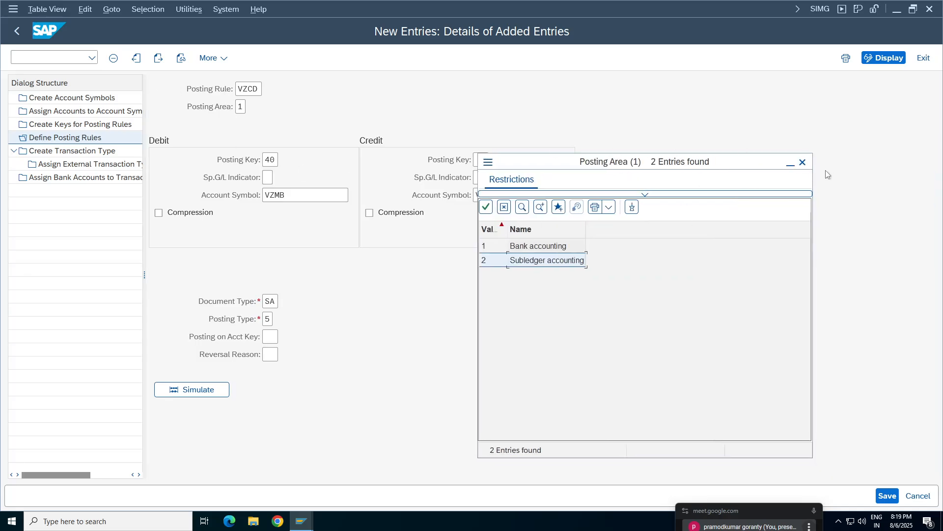
Close the posting area value list, switch to the Google Sheets notes, and review the Main bank debit and Bank Incoming credit in rows 873–874.
{"action": "left_click", "coordinate": [803, 163]}
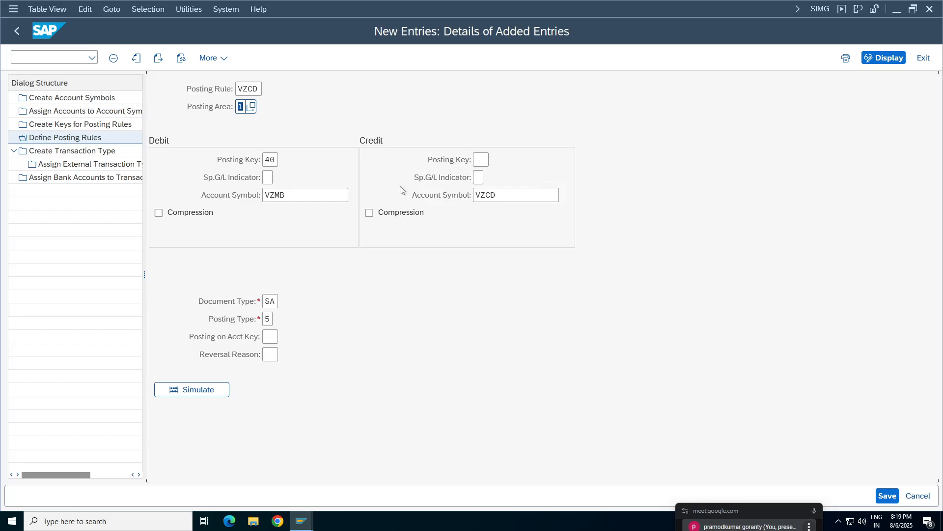
{"action": "mouse_move", "coordinate": [539, 4]}
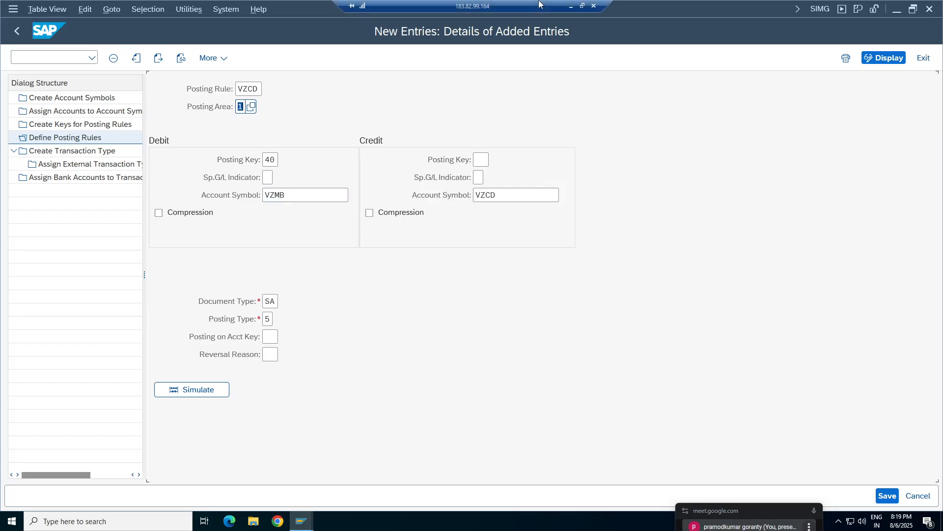
{"action": "left_click", "coordinate": [570, 7]}
{"action": "left_click", "coordinate": [744, 445]}
{"action": "left_click_drag", "start_coordinate": [748, 421], "coordinate": [837, 424]}
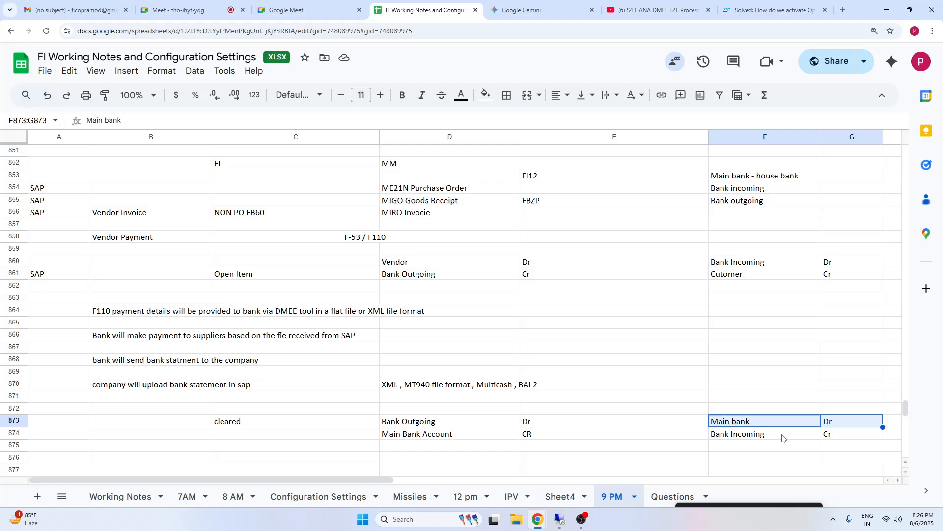
{"action": "left_click_drag", "start_coordinate": [774, 432], "coordinate": [878, 435]}
List the posting types in SAP, and compare the Bank Incoming debit in row 860 with the credit in row 874 of the Google Sheets notes.
{"action": "left_click", "coordinate": [560, 520]}
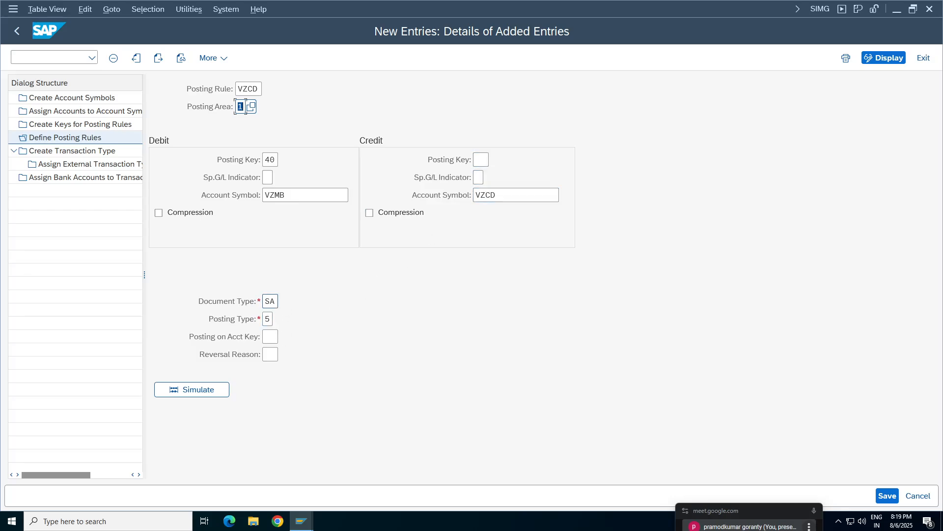
{"action": "left_click", "coordinate": [278, 302]}
{"action": "left_click", "coordinate": [268, 318]}
{"action": "key", "text": "F4"}
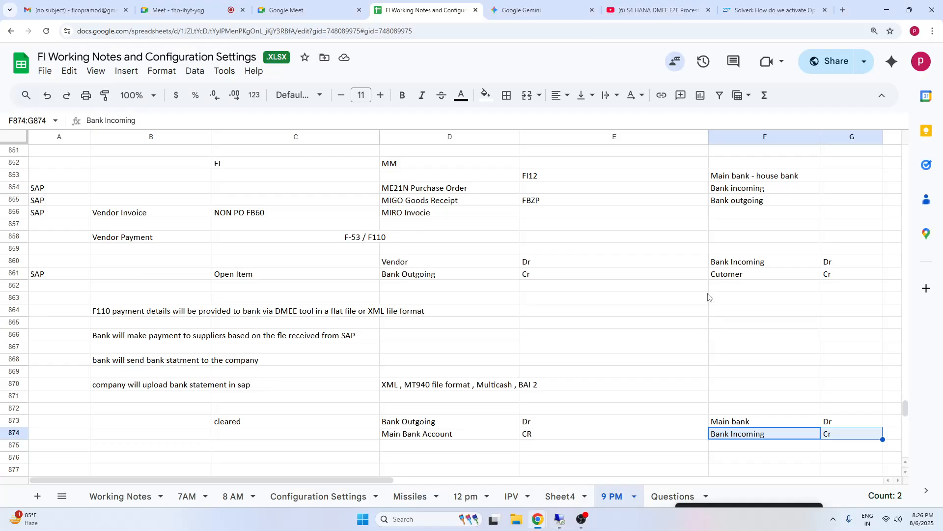
{"action": "left_click_drag", "start_coordinate": [751, 265], "coordinate": [868, 262]}
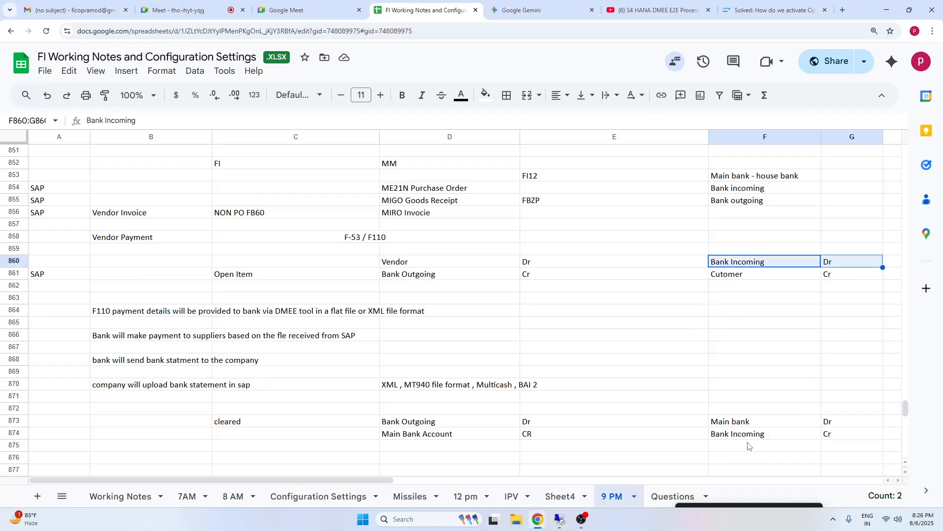
{"action": "left_click_drag", "start_coordinate": [737, 434], "coordinate": [828, 432]}
{"action": "key", "text": "shift+Up"}
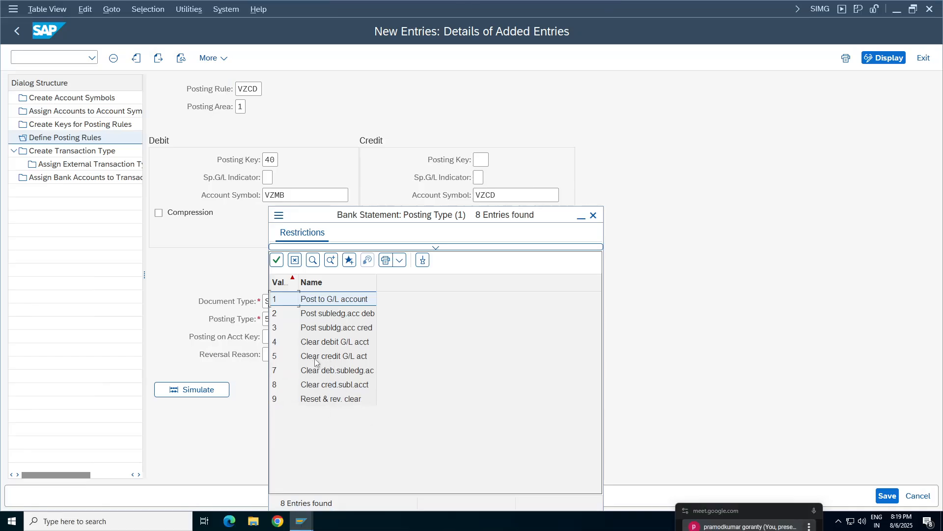
Choose posting type 5, Clear credit G/L act, in SAP and save the VZCD posting rule.
{"action": "double_click", "coordinate": [347, 359]}
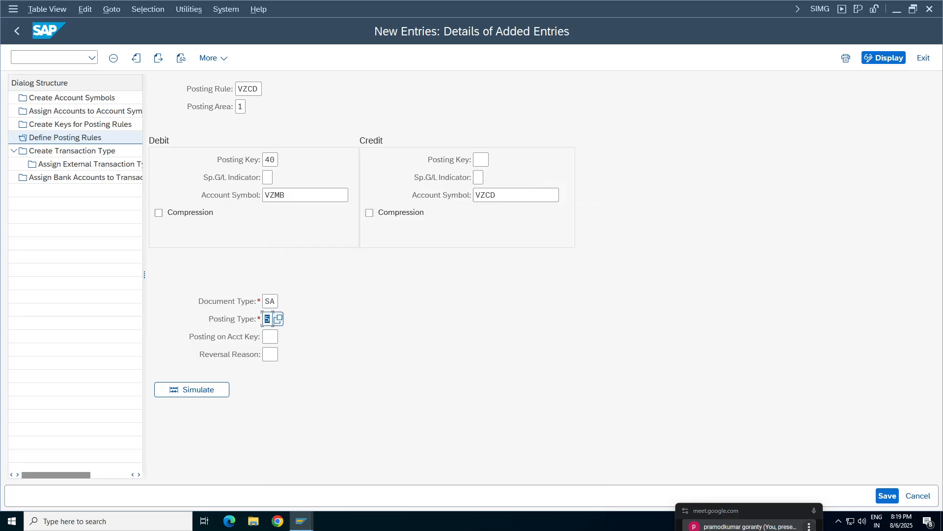
{"action": "left_click", "coordinate": [888, 496]}
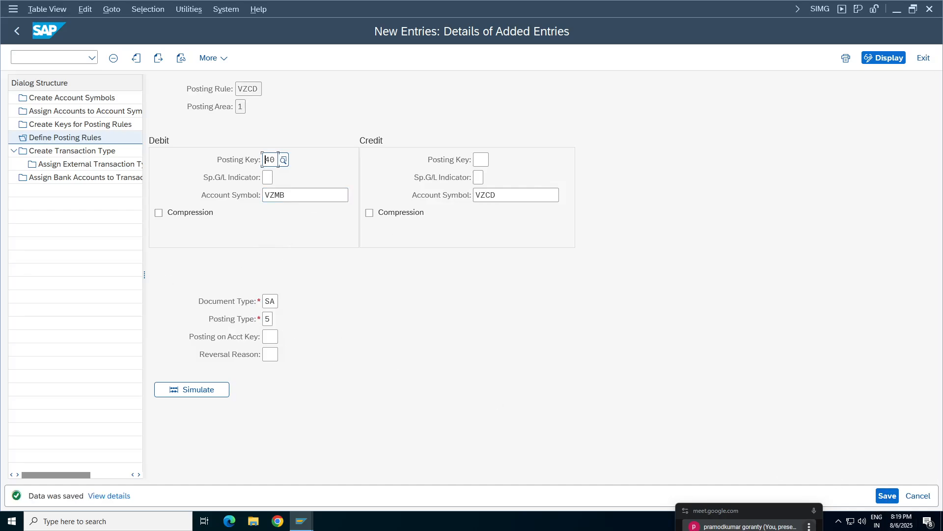
{"action": "double_click", "coordinate": [261, 89]}
{"action": "double_click", "coordinate": [248, 89]}
Start the next posting rule entry with posting rule VZSI and posting area 1.
{"action": "left_click", "coordinate": [158, 58]}
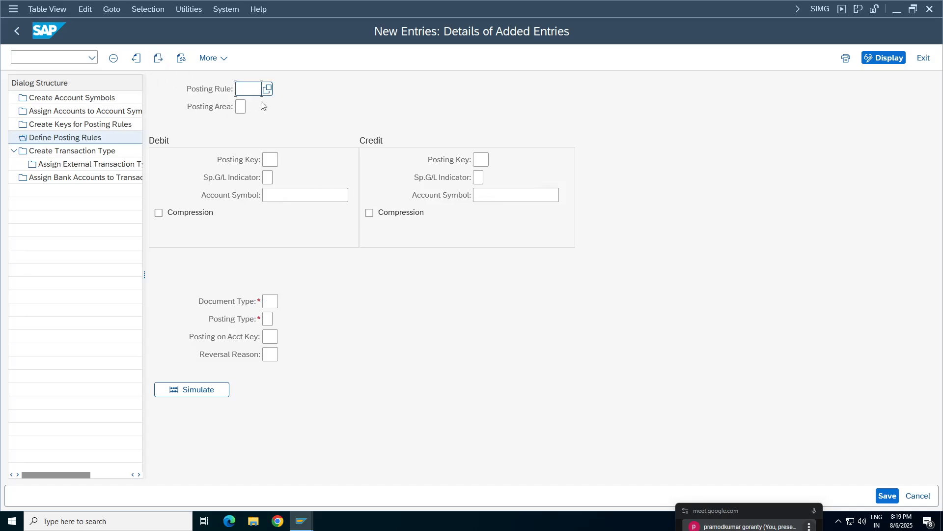
{"action": "type", "text": "VZSI"}
{"action": "left_click", "coordinate": [240, 106]}
{"action": "type", "text": "1"}
Switch to the Google Sheets notes and review the clearing entry for Bank Outgoing and Main Bank Account in rows 873–874.
{"action": "left_click", "coordinate": [568, 6]}
{"action": "left_click", "coordinate": [747, 350]}
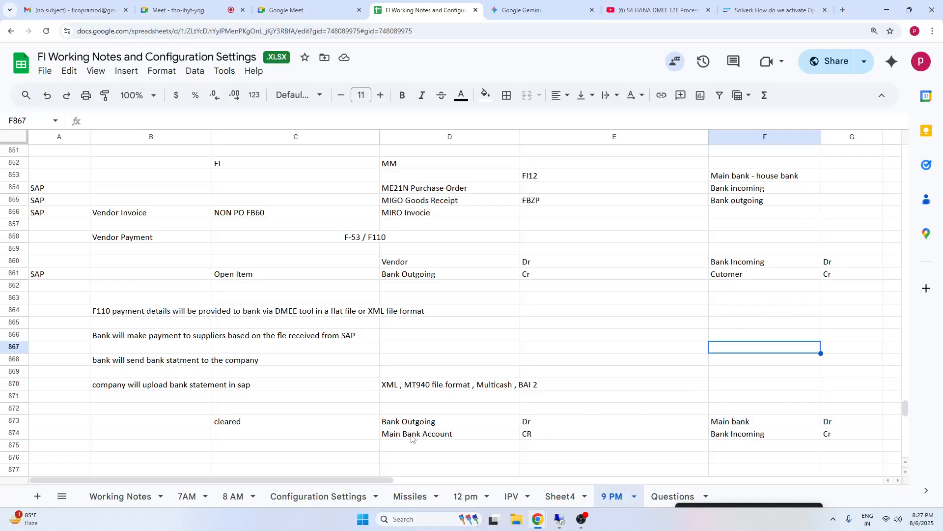
{"action": "left_click", "coordinate": [396, 424]}
{"action": "left_click_drag", "start_coordinate": [395, 424], "coordinate": [551, 437]}
{"action": "left_click", "coordinate": [388, 448]}
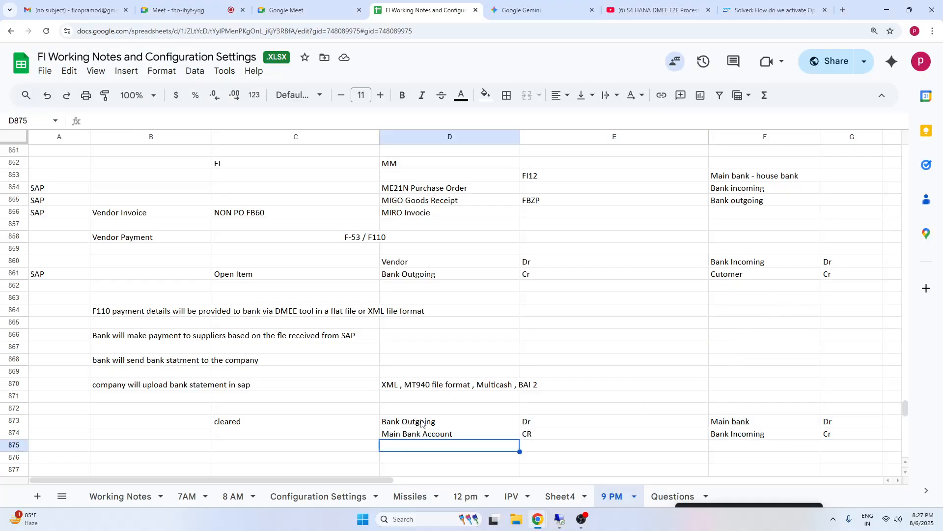
{"action": "left_click", "coordinate": [420, 421]}
{"action": "left_click", "coordinate": [418, 437]}
Switch back to SAP and set the VZSI rule's debit side to posting key 40 and account symbol VZSI.
{"action": "left_click", "coordinate": [561, 520]}
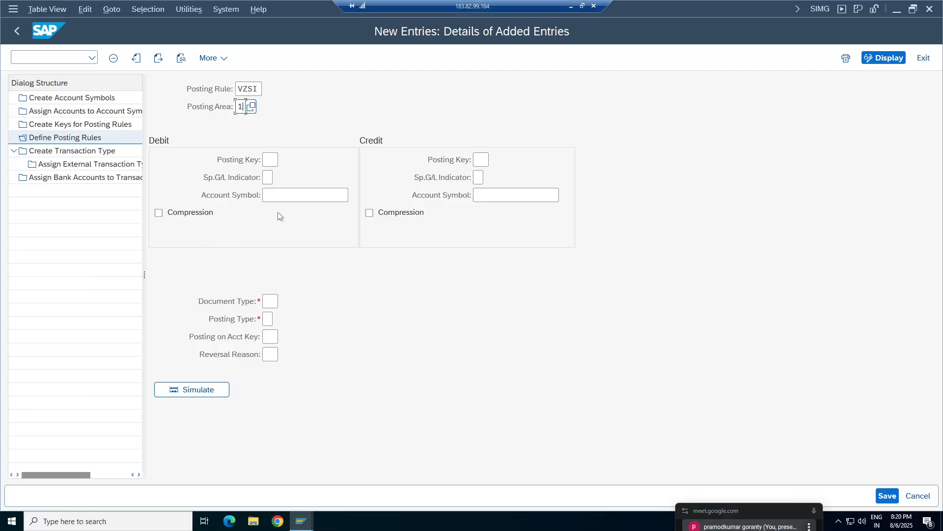
{"action": "left_click", "coordinate": [271, 160]}
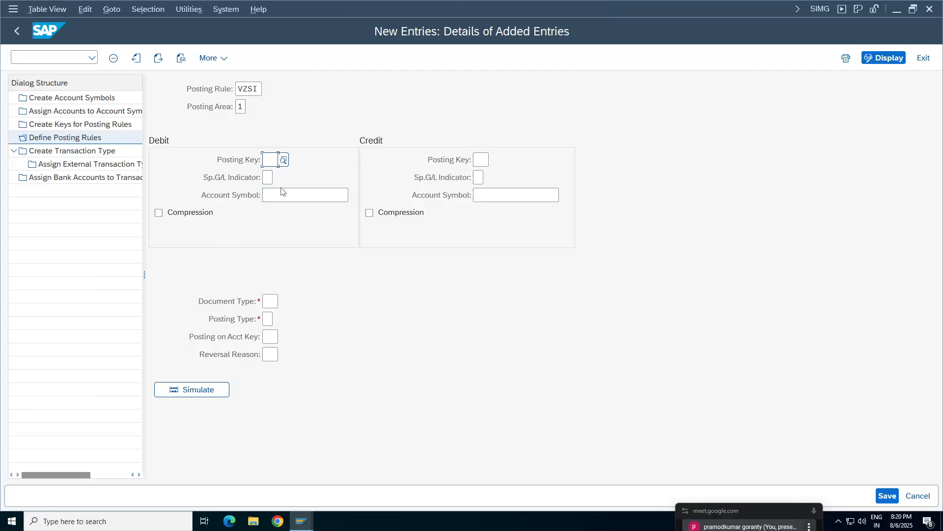
{"action": "type", "text": "40"}
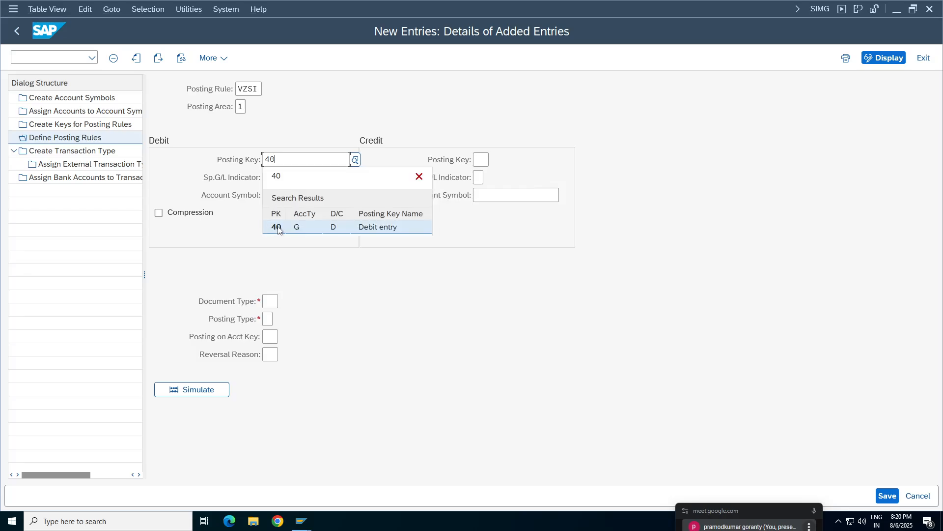
{"action": "left_click", "coordinate": [281, 228]}
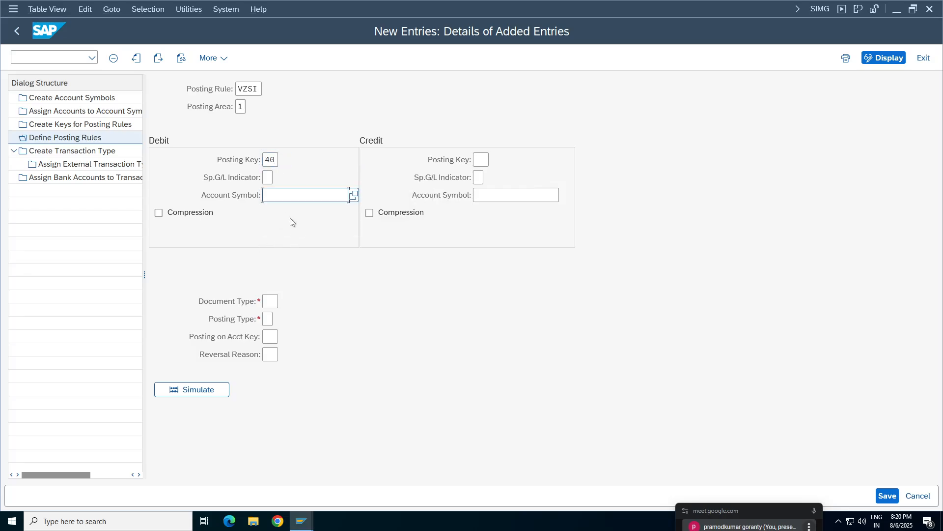
{"action": "key", "text": "BackSpace"}
{"action": "type", "text": "VZSI"}
Set the VZSI rule's credit side to posting key 50 and account symbol VZMB, and its document type to SA.
{"action": "left_click", "coordinate": [481, 159]}
{"action": "type", "text": "50"}
{"action": "left_click", "coordinate": [492, 195]}
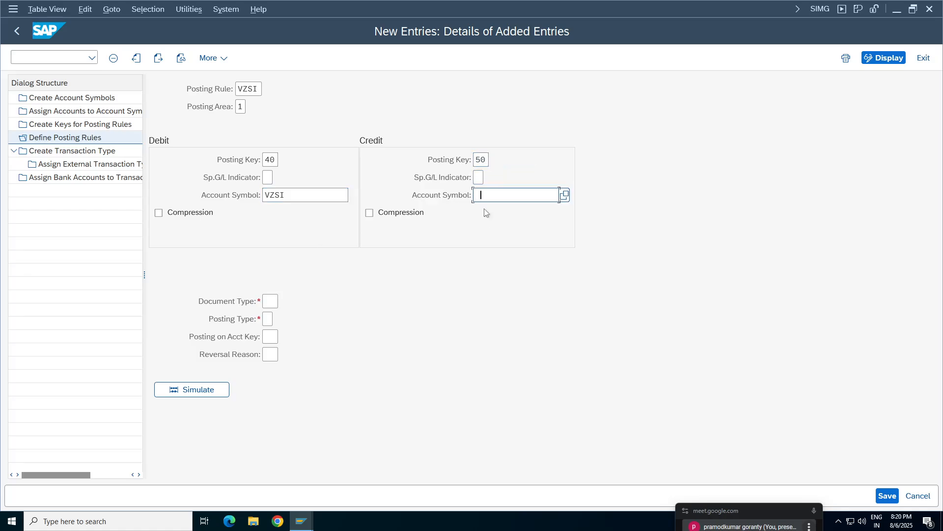
{"action": "type", "text": "VZMB"}
{"action": "left_click", "coordinate": [271, 301]}
{"action": "type", "text": "sa"}
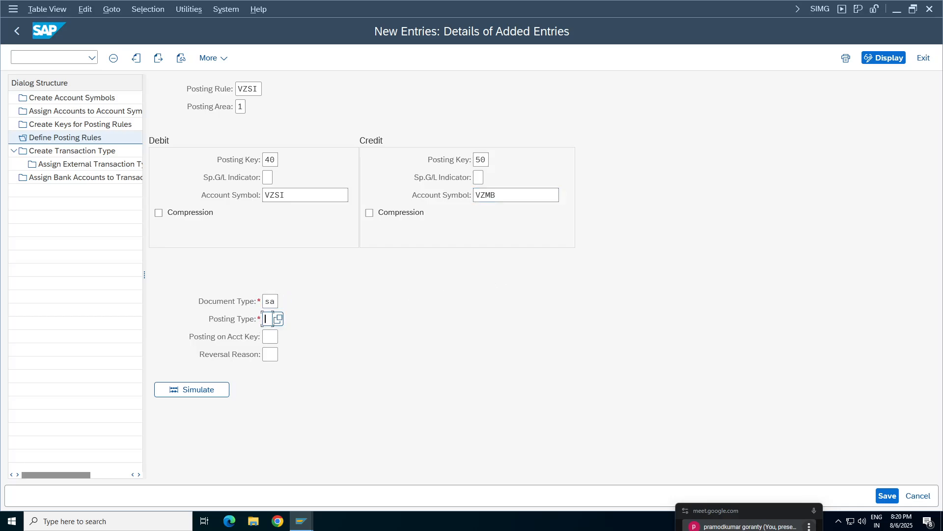
List the posting types, then compare the Bank Outgoing credit in row 861 with its clearing debit in row 873 of the Google Sheets notes.
{"action": "key", "text": "F4"}
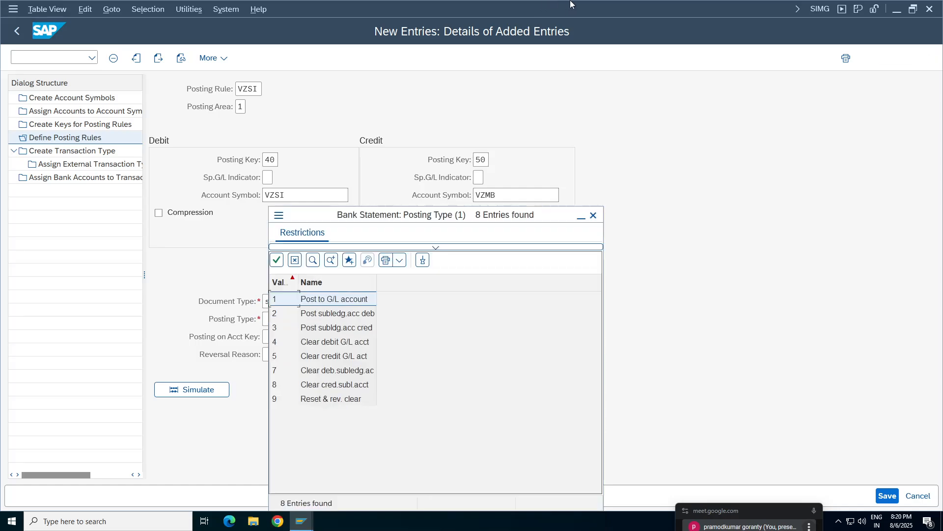
{"action": "left_click", "coordinate": [571, 6]}
{"action": "left_click", "coordinate": [411, 449]}
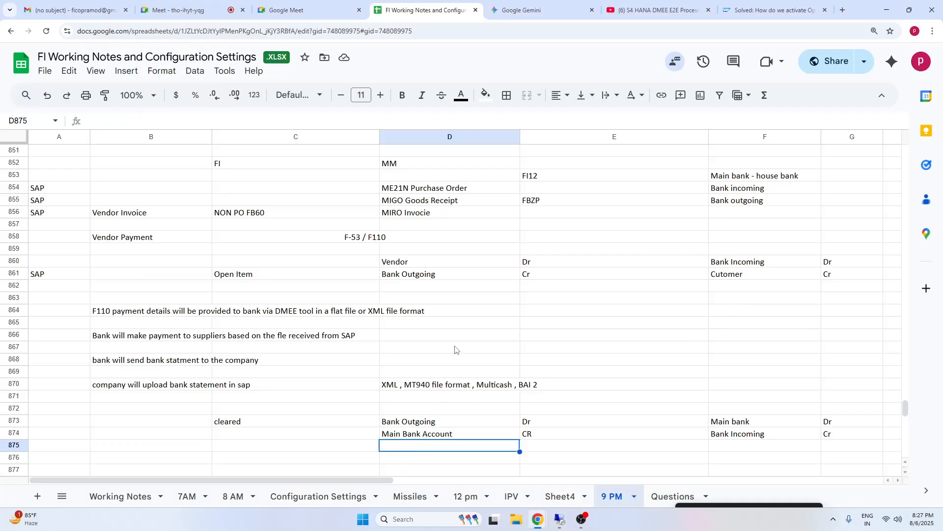
{"action": "left_click_drag", "start_coordinate": [419, 276], "coordinate": [541, 275]}
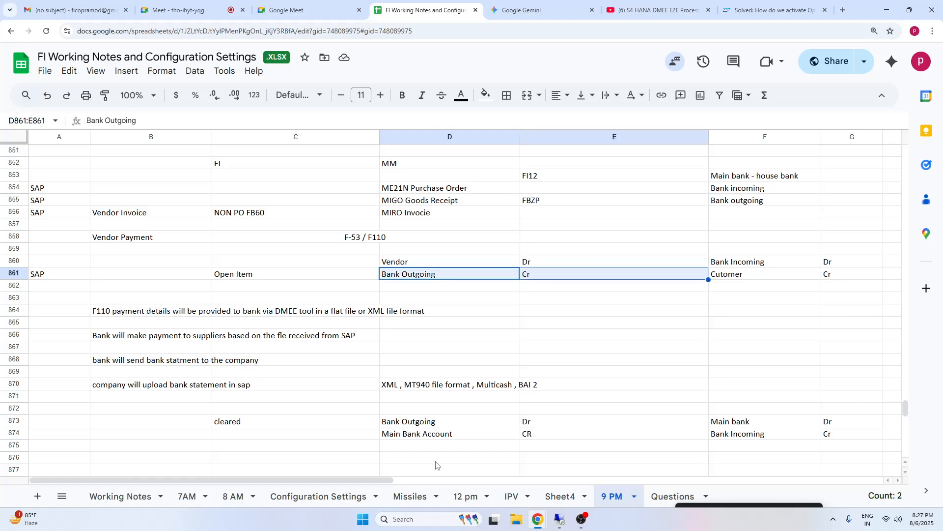
{"action": "left_click_drag", "start_coordinate": [445, 426], "coordinate": [546, 423]}
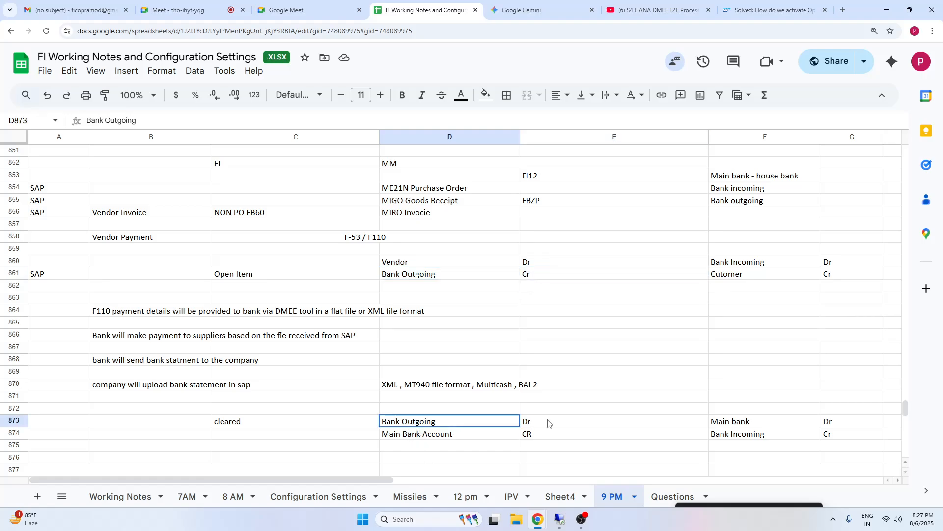
{"action": "left_click_drag", "start_coordinate": [413, 425], "coordinate": [566, 421]}
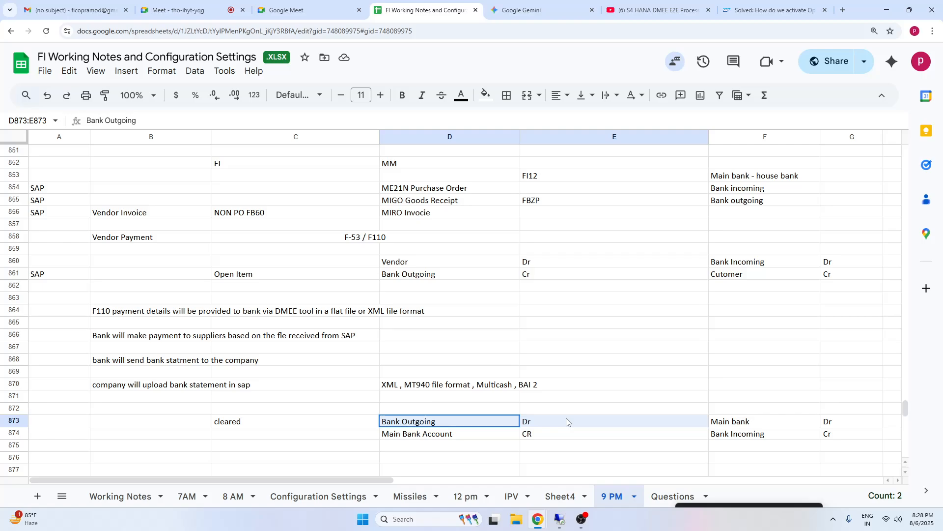
Highlight posting type 4, Clear debit G/L acct, in SAP, and recheck the Bank Outgoing entries in rows 861 and 873 of the 9 PM notes sheet.
{"action": "left_click", "coordinate": [561, 519]}
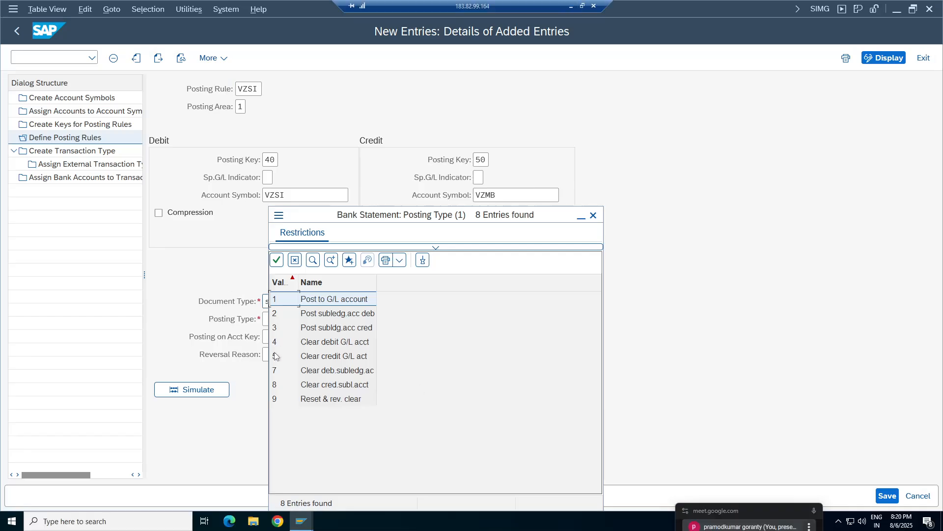
{"action": "left_click", "coordinate": [343, 345]}
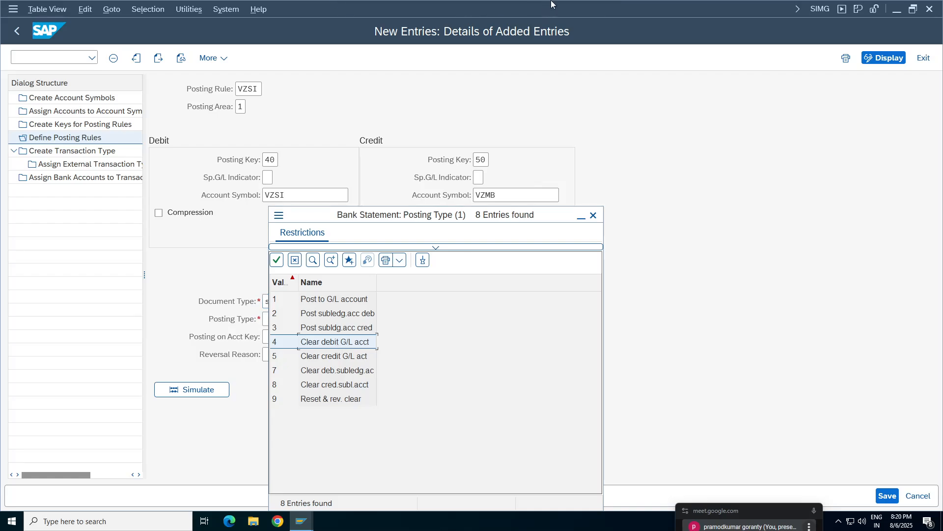
{"action": "left_click", "coordinate": [572, 6]}
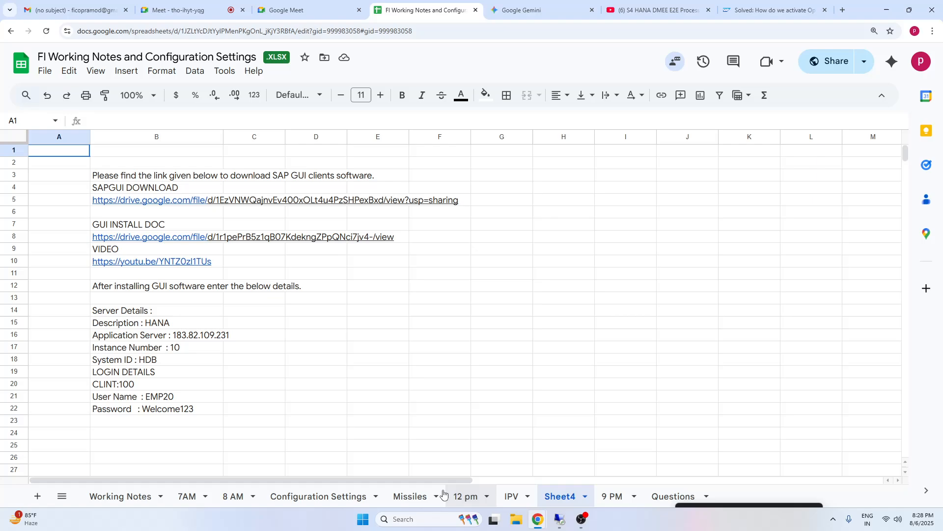
{"action": "left_click", "coordinate": [610, 497]}
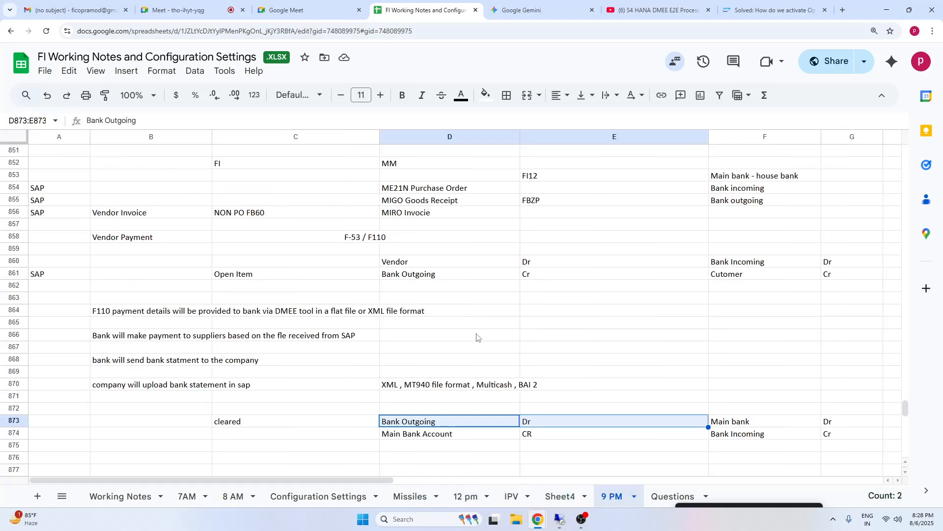
{"action": "left_click", "coordinate": [481, 463]}
{"action": "left_click_drag", "start_coordinate": [419, 276], "coordinate": [575, 275]}
{"action": "left_click_drag", "start_coordinate": [427, 423], "coordinate": [585, 423]}
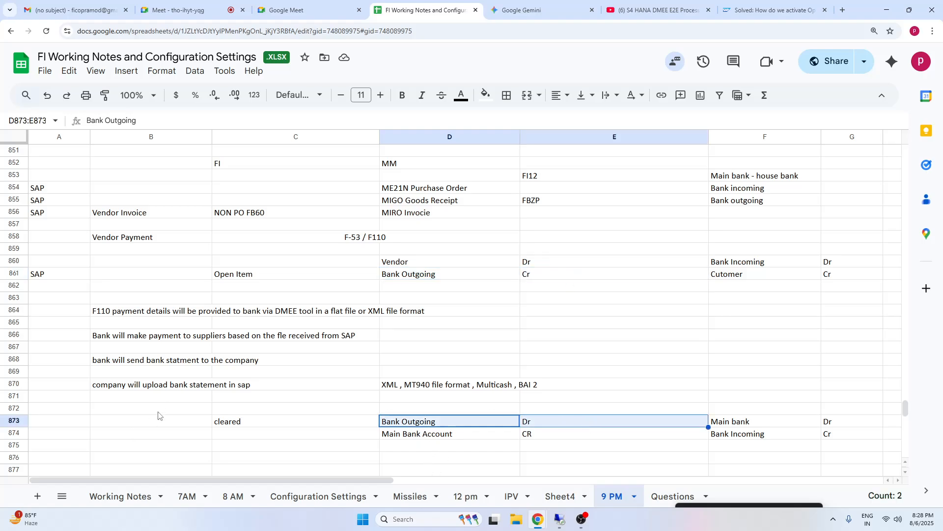
Switch back to SAP, apply posting type 4, Clear debit G/L acct, and try to save the VZSI posting rule.
{"action": "left_click", "coordinate": [559, 519]}
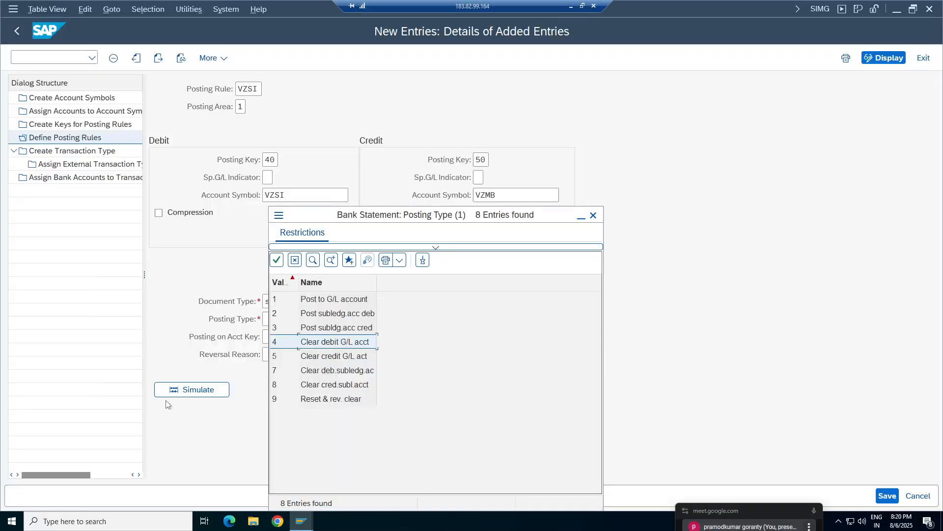
{"action": "key", "text": "Escape"}
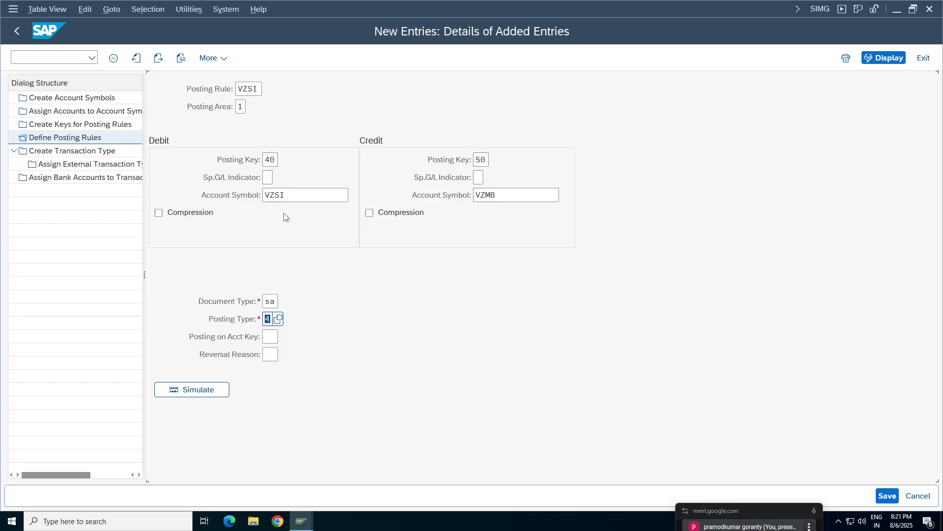
{"action": "key", "text": "ctrl+s"}
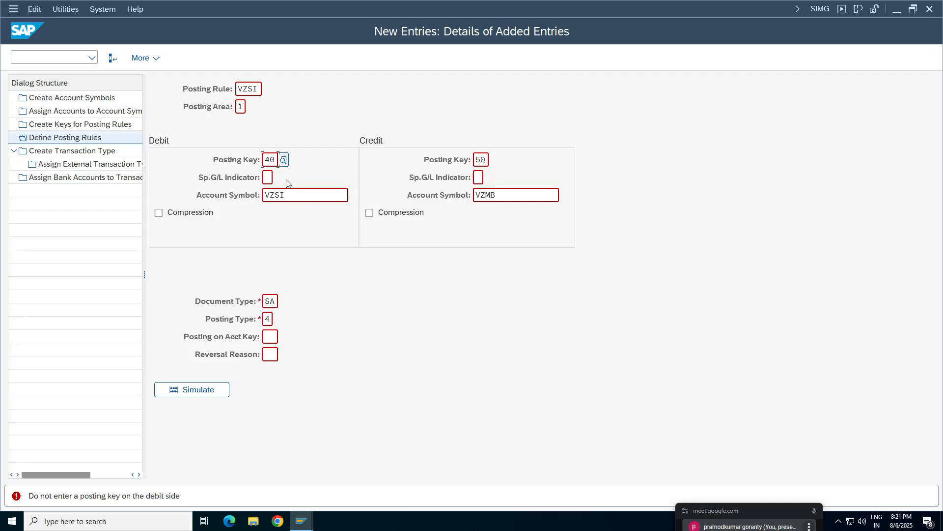
Clear the debit-side posting key and save the VZSI posting rule.
{"action": "key", "text": "BackSpace"}
{"action": "key", "text": "BackSpace"}
{"action": "key", "text": "Return"}
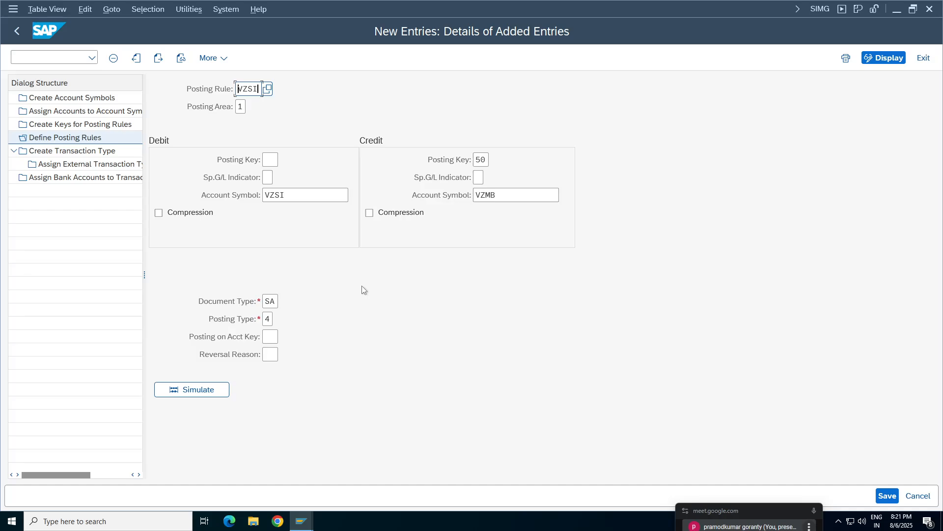
{"action": "left_click", "coordinate": [887, 496]}
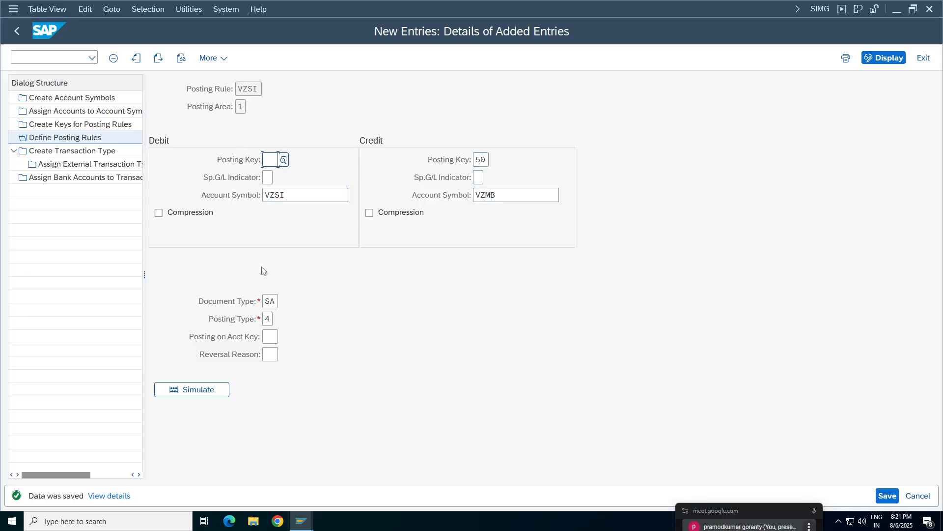
{"action": "left_click", "coordinate": [269, 319]}
Start a new entry under Create Transaction Type and set its transaction type to VZ01MT94.
{"action": "left_click", "coordinate": [79, 152]}
{"action": "double_click", "coordinate": [79, 152]}
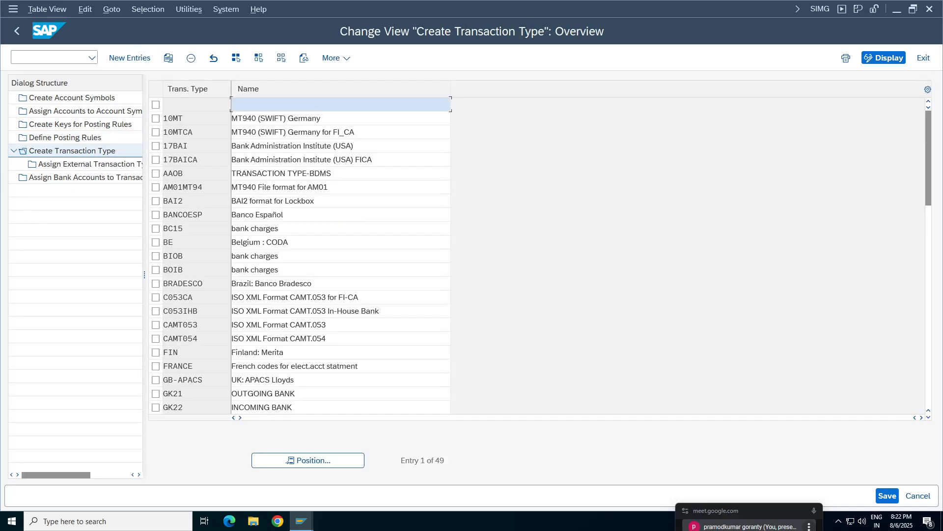
{"action": "left_click", "coordinate": [118, 57]}
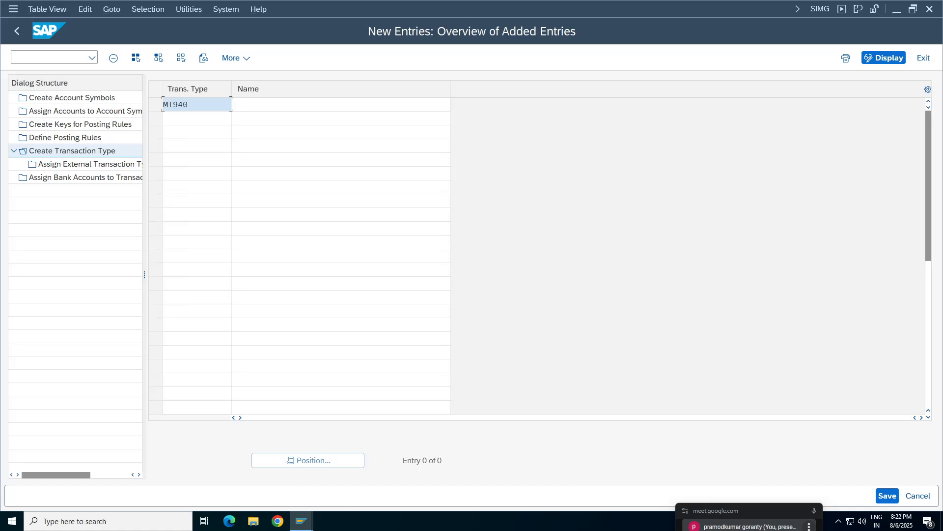
{"action": "left_click", "coordinate": [197, 104]}
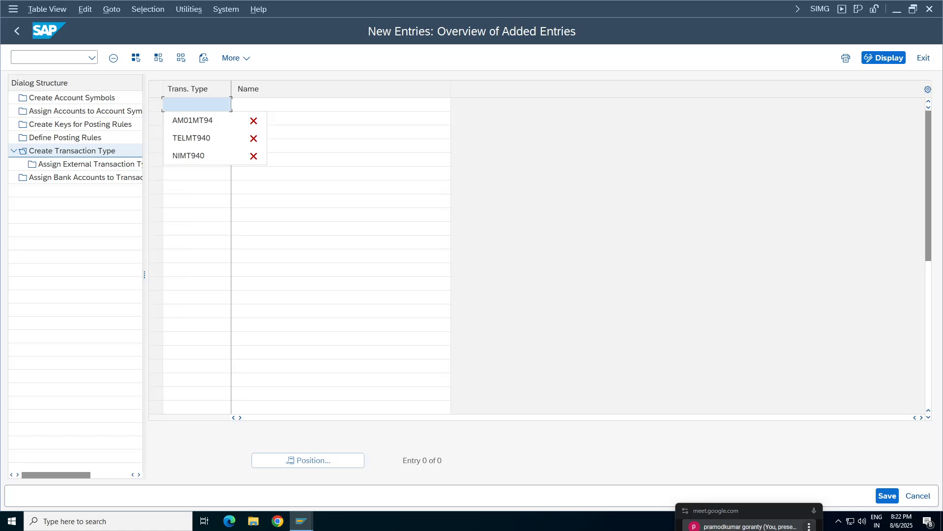
{"action": "type", "text": "VZ)!MT94"}
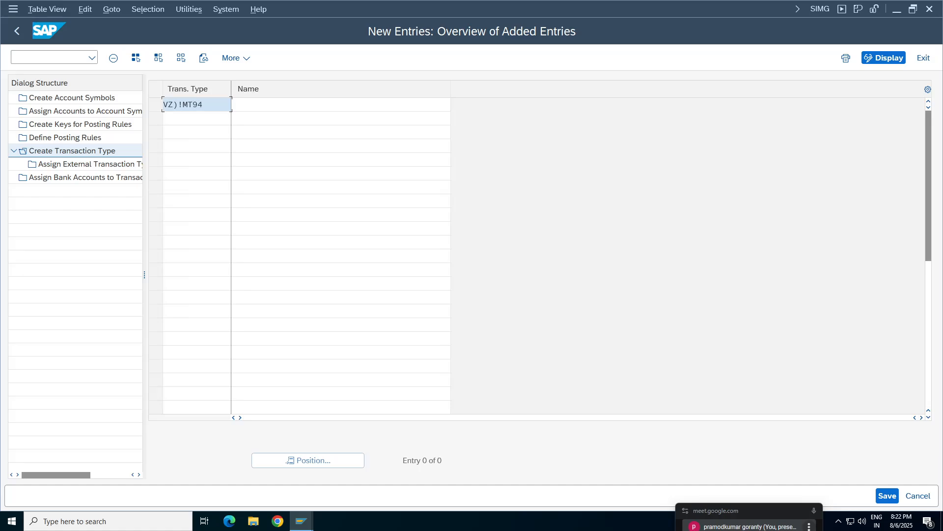
{"action": "key", "text": "BackSpace"}
{"action": "key", "text": "BackSpace"}
{"action": "key", "text": "BackSpace"}
{"action": "key", "text": "ctrl+a"}
Name the VZ01MT94 transaction type "MT940 File format BRS for VZ01" and confirm the entry.
{"action": "left_click", "coordinate": [295, 104]}
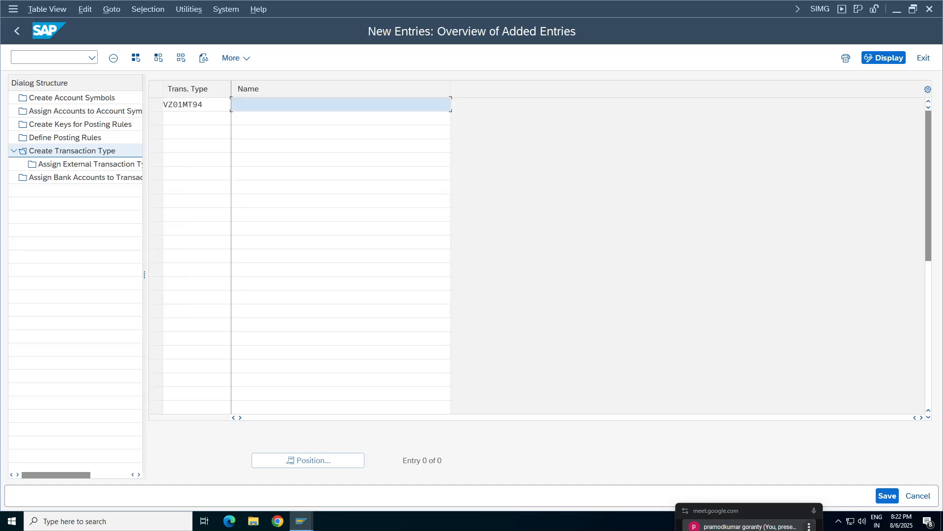
{"action": "type", "text": "F"}
{"action": "key", "text": "BackSpace"}
{"action": "type", "text": "MT940 F"}
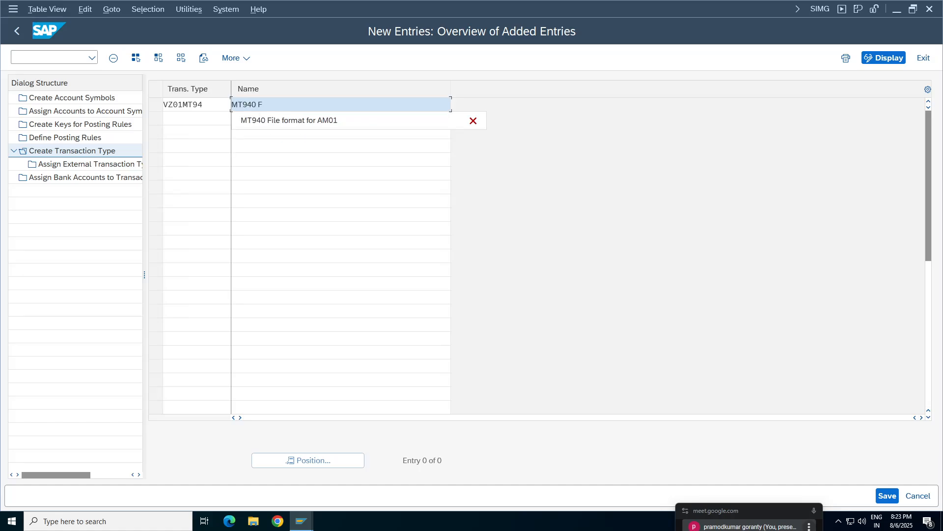
{"action": "type", "text": "mat BRS for VZ01"}
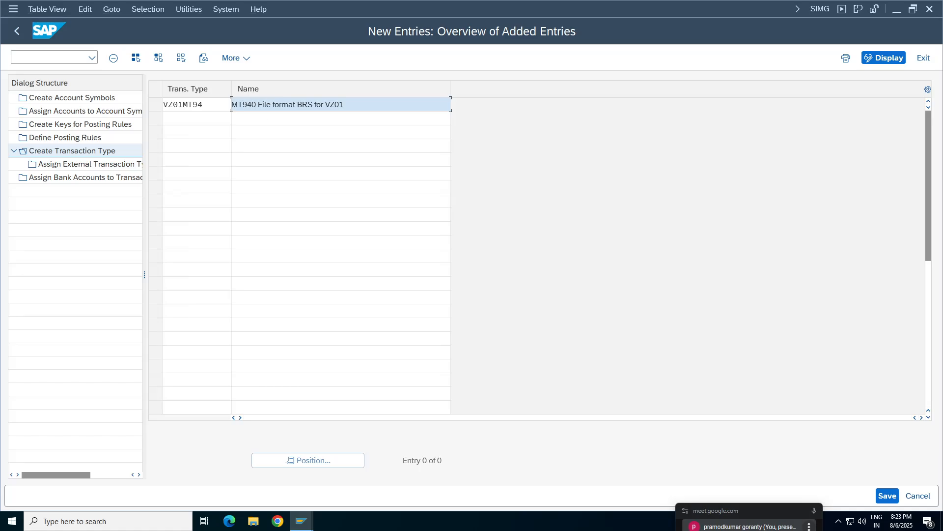
{"action": "key", "text": "Return"}
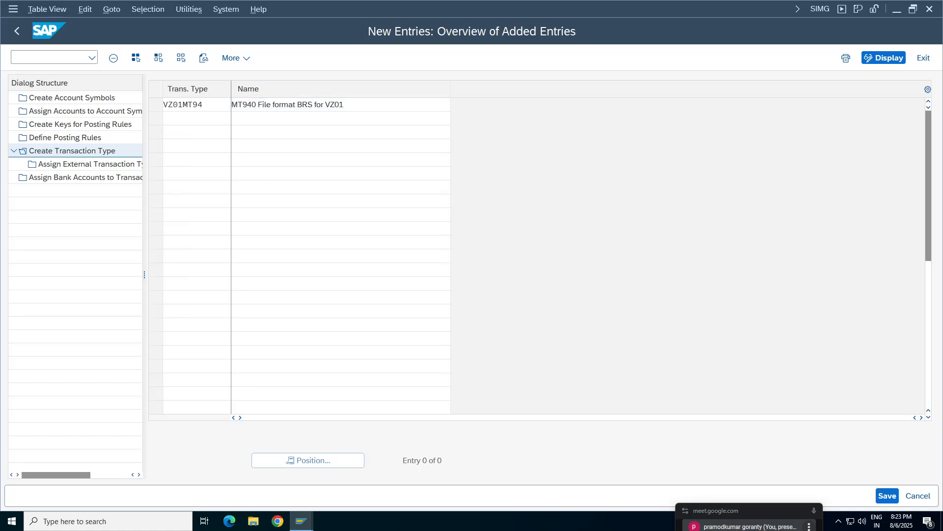
Open the external transaction type assignments of VZ01MT94 and start new entries.
{"action": "left_click", "coordinate": [155, 104]}
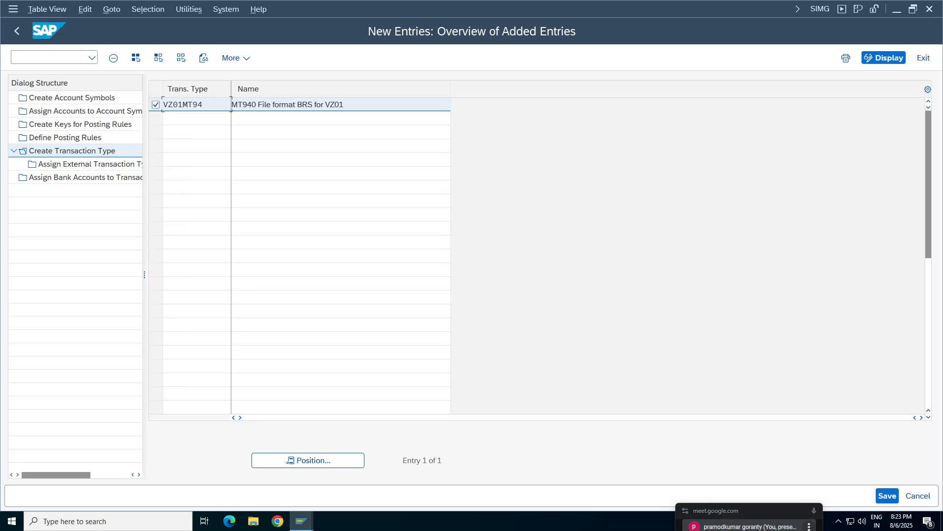
{"action": "double_click", "coordinate": [83, 165]}
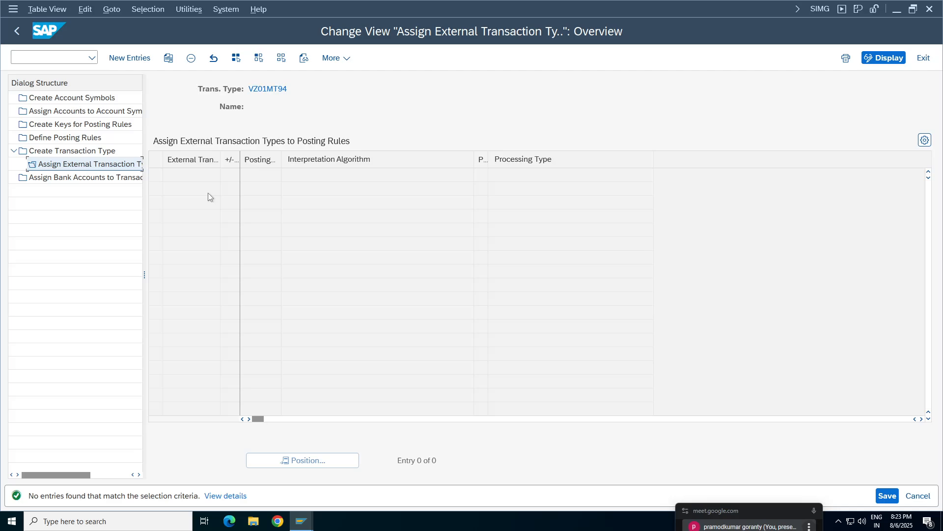
{"action": "left_click", "coordinate": [128, 61]}
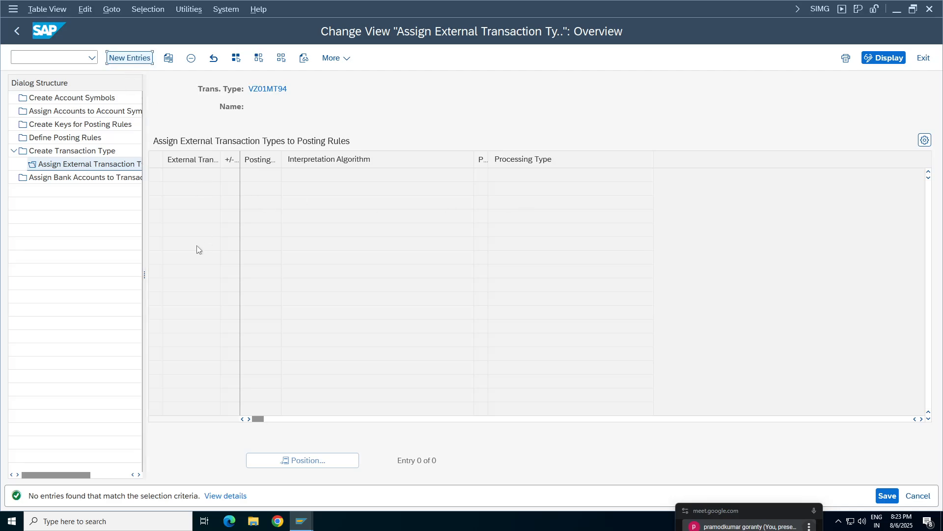
{"action": "left_click", "coordinate": [192, 175]}
{"action": "key", "text": "Escape"}
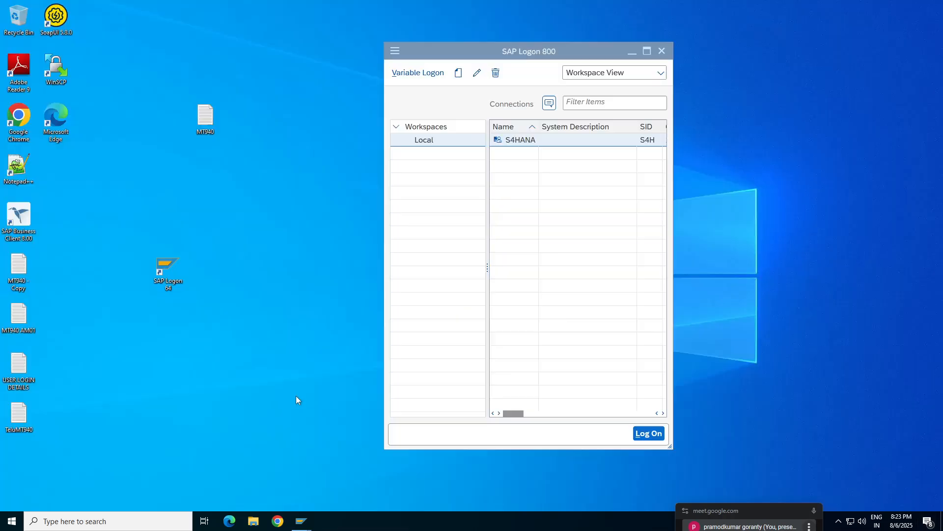
Show the desktop, open the TeluMT940 text file in Notepad and arrange its window mid-screen.
{"action": "key", "text": "super+d"}
{"action": "double_click", "coordinate": [21, 418]}
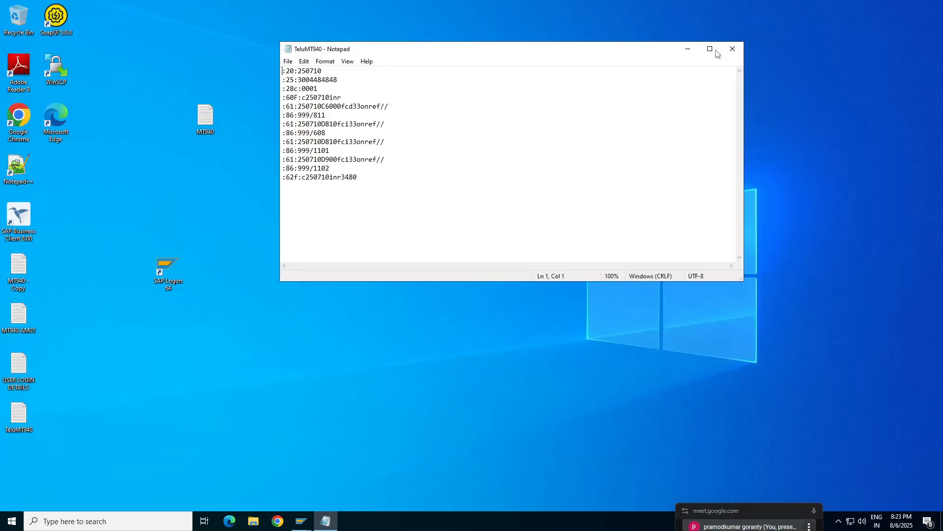
{"action": "left_click", "coordinate": [713, 48]}
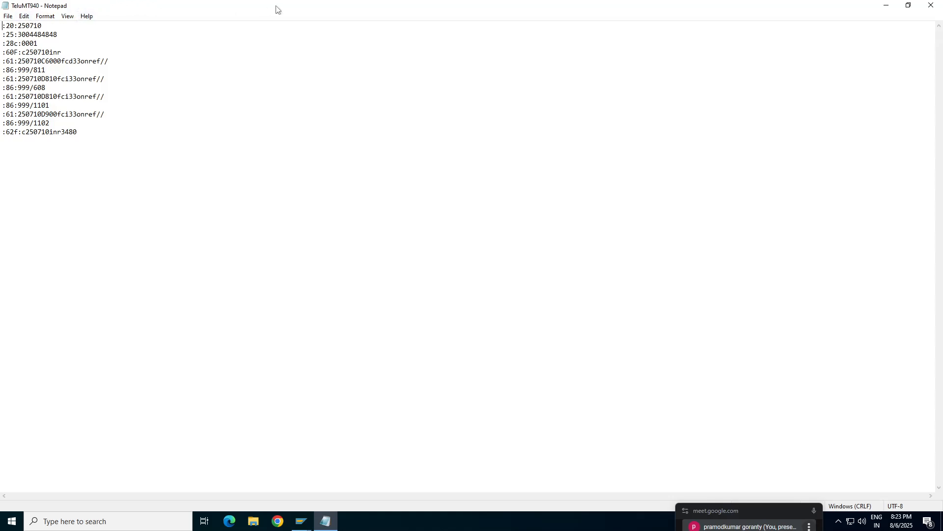
{"action": "left_click_drag", "start_coordinate": [276, 8], "coordinate": [506, 203]}
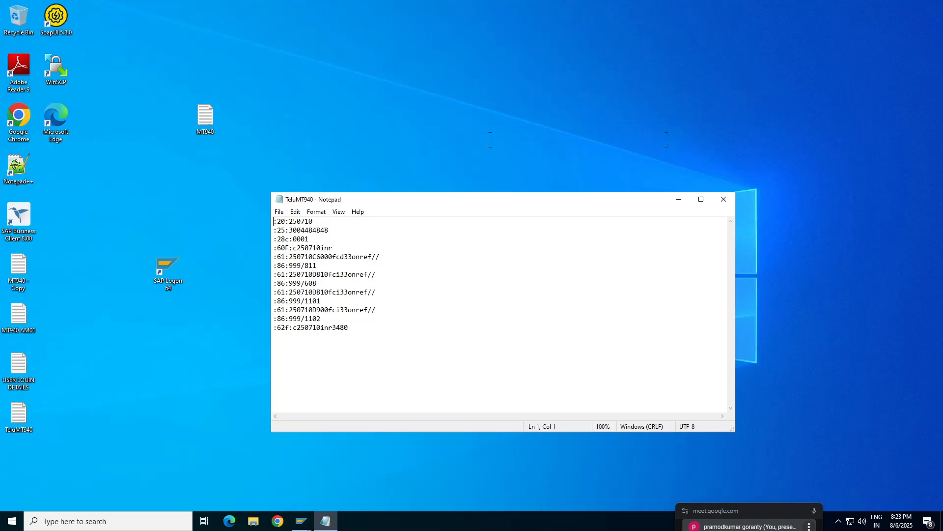
Examine the whole TeluMT940 bank statement text, especially the :20: date line and the :60F: line.
{"action": "left_click_drag", "start_coordinate": [350, 328], "coordinate": [274, 221]}
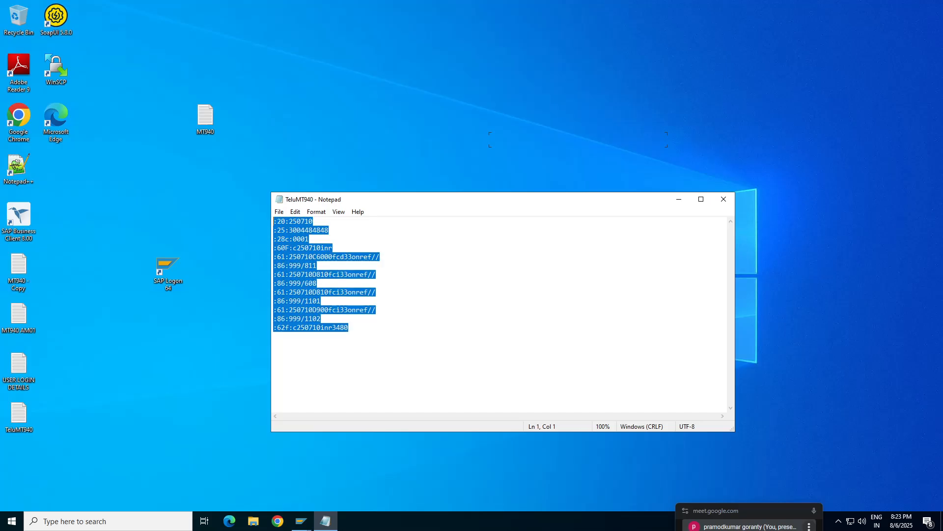
{"action": "left_click", "coordinate": [377, 292]}
{"action": "left_click", "coordinate": [340, 328]}
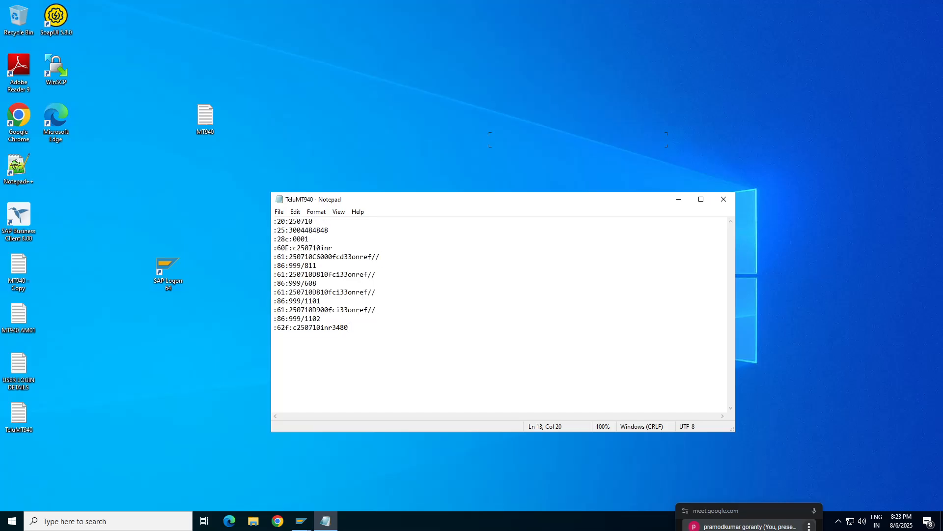
{"action": "left_click", "coordinate": [302, 239]}
{"action": "left_click", "coordinate": [328, 328]}
{"action": "left_click_drag", "start_coordinate": [314, 221], "coordinate": [289, 221]}
{"action": "left_click", "coordinate": [293, 247]}
{"action": "left_click", "coordinate": [290, 248]}
{"action": "left_click_drag", "start_coordinate": [285, 222], "coordinate": [313, 221]}
{"action": "left_click", "coordinate": [293, 239]}
{"action": "left_click", "coordinate": [315, 265]}
Examine the statement header: the :20: date, the :25: account number and the :28c: statement number lines.
{"action": "left_click_drag", "start_coordinate": [278, 221], "coordinate": [314, 221]}
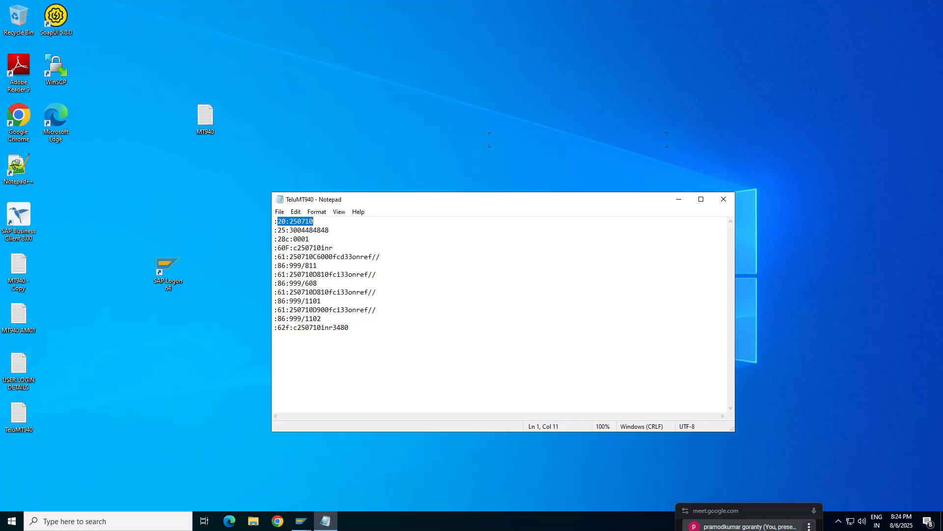
{"action": "left_click_drag", "start_coordinate": [277, 230], "coordinate": [237, 242]}
{"action": "left_click", "coordinate": [274, 230]}
{"action": "left_click", "coordinate": [317, 266]}
{"action": "left_click", "coordinate": [310, 265]}
{"action": "left_click", "coordinate": [313, 274]}
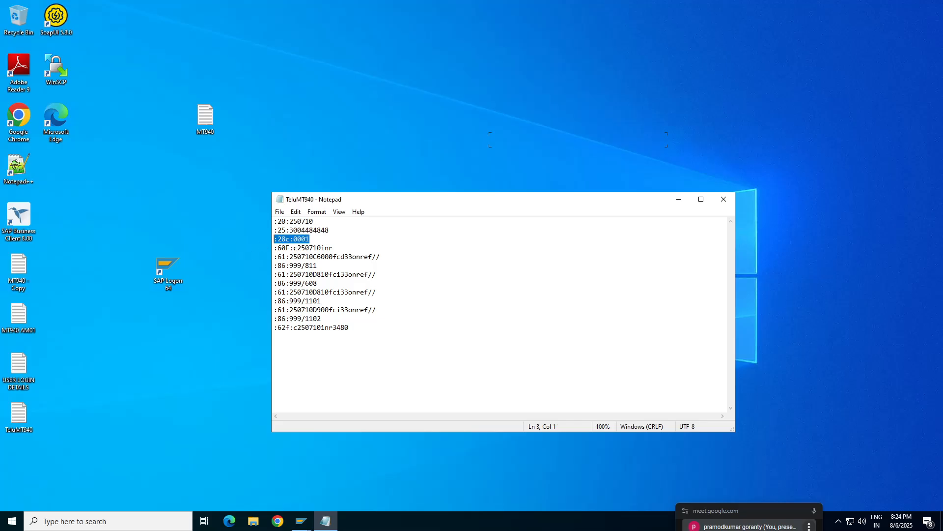
{"action": "left_click_drag", "start_coordinate": [314, 221], "coordinate": [274, 239]}
{"action": "left_click_drag", "start_coordinate": [329, 230], "coordinate": [274, 230]}
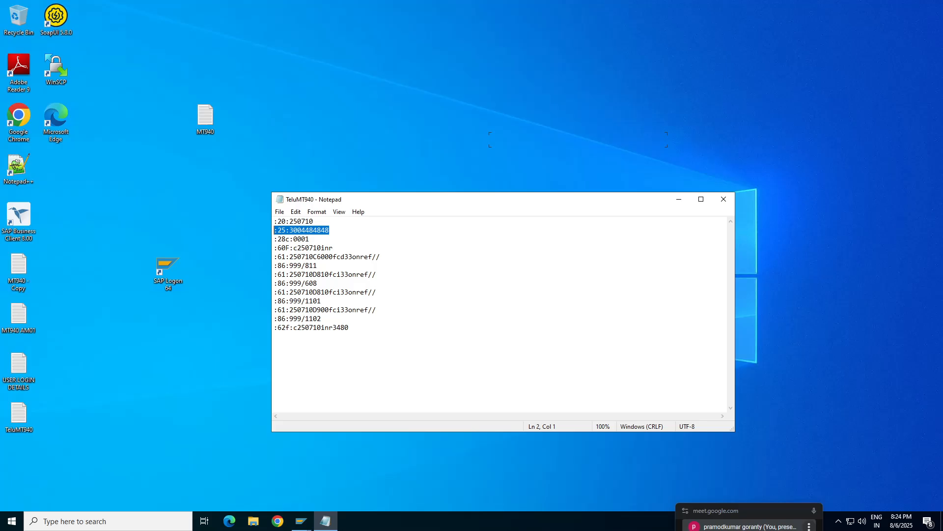
Examine the :60F: opening balance line and the paired :61: and :86: transaction lines.
{"action": "left_click_drag", "start_coordinate": [289, 248], "coordinate": [321, 248]}
{"action": "left_click", "coordinate": [306, 274]}
{"action": "left_click", "coordinate": [317, 292]}
{"action": "left_click", "coordinate": [334, 248]}
{"action": "type", "text": "0"}
{"action": "key", "text": "BackSpace"}
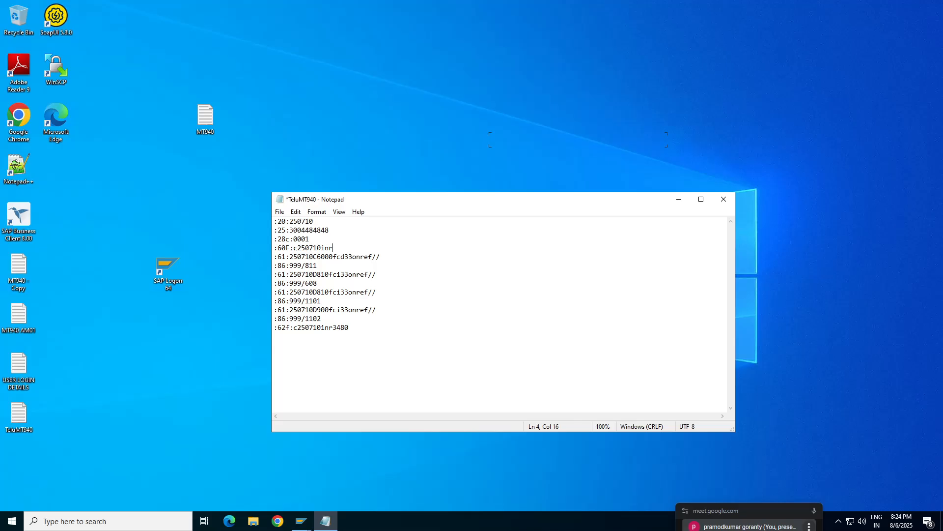
{"action": "left_click_drag", "start_coordinate": [278, 248], "coordinate": [263, 262]}
{"action": "left_click", "coordinate": [311, 283]}
{"action": "left_click", "coordinate": [334, 248]}
{"action": "left_click", "coordinate": [333, 274]}
{"action": "left_click_drag", "start_coordinate": [318, 283], "coordinate": [267, 279]}
{"action": "left_click", "coordinate": [321, 301]}
{"action": "left_click", "coordinate": [333, 257]}
{"action": "left_click_drag", "start_coordinate": [321, 300], "coordinate": [274, 292]}
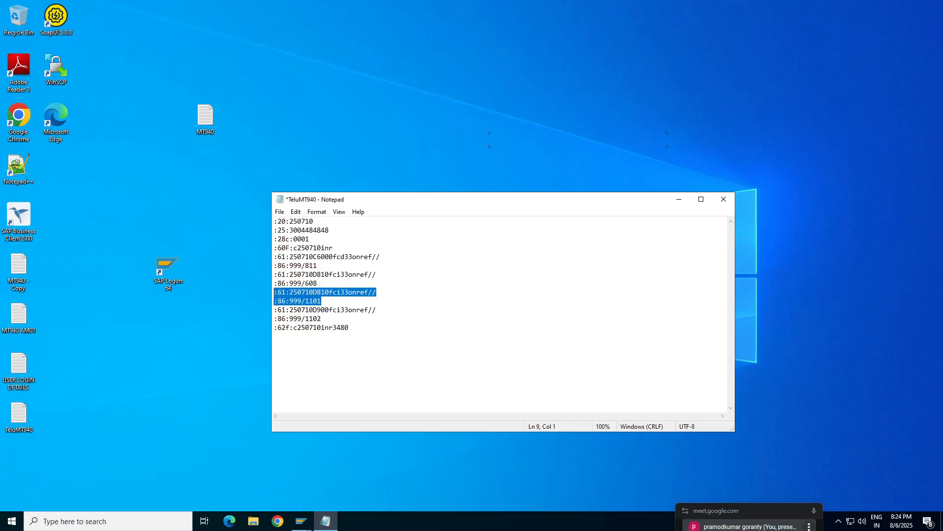
Go through the :86: reference lines that follow the transactions in the statement file.
{"action": "left_click", "coordinate": [297, 265]}
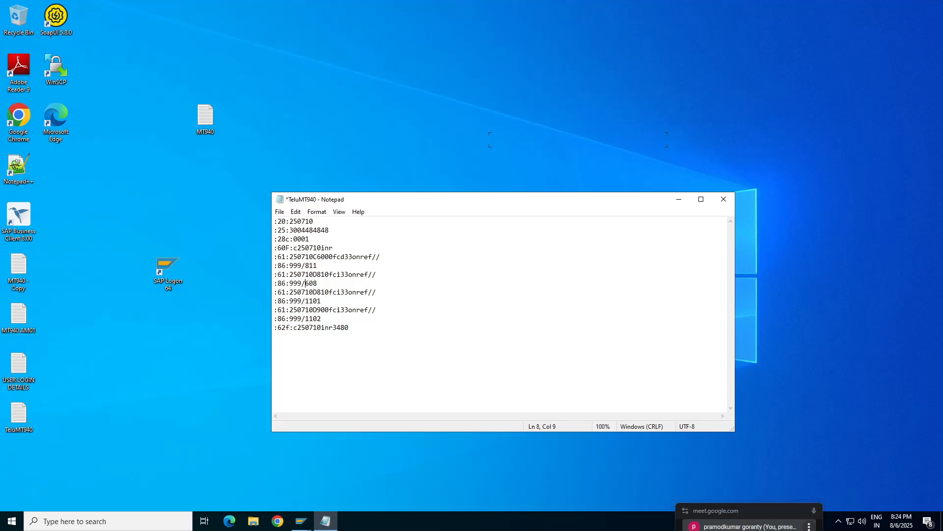
{"action": "key", "text": "Down"}
{"action": "key", "text": "Right"}
{"action": "key", "text": "Down"}
{"action": "key", "text": "Up"}
{"action": "key", "text": "Left"}
{"action": "key", "text": "Left"}
{"action": "key", "text": "Left"}
{"action": "key", "text": "Left"}
{"action": "key", "text": "Left"}
{"action": "key", "text": "Left"}
{"action": "key", "text": "Left"}
{"action": "key", "text": "Down"}
Add an empty line below the :62f: closing balance line of the statement file.
{"action": "left_click", "coordinate": [313, 266]}
{"action": "key", "text": "ctrl+End"}
{"action": "key", "text": "shift+Home"}
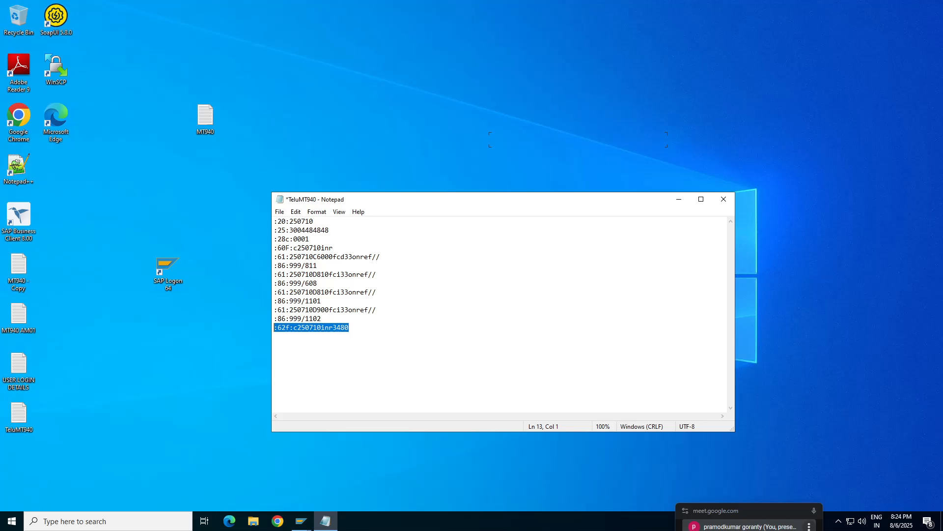
{"action": "key", "text": "End"}
{"action": "key", "text": "Return"}
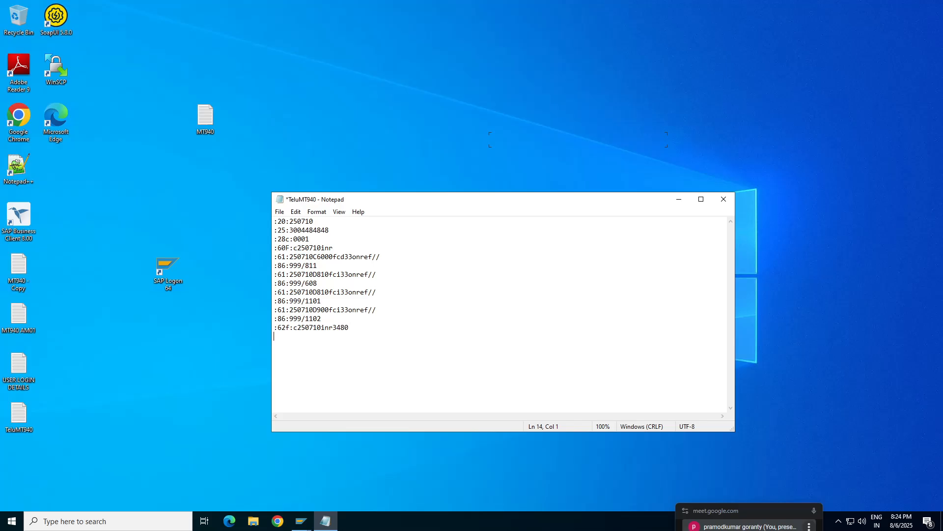
{"action": "key", "text": "shift+Up"}
{"action": "key", "text": "shift+Down"}
Move the Notepad window slightly up and recheck the statement's header, closing balance and first transaction line.
{"action": "left_click_drag", "start_coordinate": [317, 221], "coordinate": [274, 221]}
{"action": "left_click", "coordinate": [348, 328]}
{"action": "left_click", "coordinate": [329, 230]}
{"action": "left_click_drag", "start_coordinate": [491, 204], "coordinate": [491, 194]}
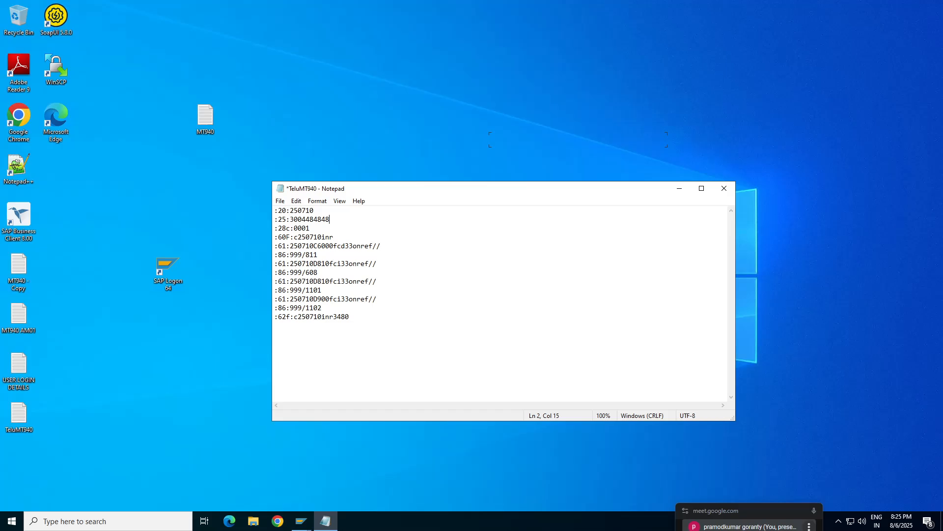
{"action": "left_click", "coordinate": [306, 317]}
{"action": "left_click_drag", "start_coordinate": [315, 211], "coordinate": [274, 211]}
{"action": "left_click", "coordinate": [325, 246]}
Switch to the SAP new entries for VZ01MT94 and bring the TeluMT940 Notepad window in front of them.
{"action": "left_click", "coordinate": [301, 521]}
{"action": "left_click", "coordinate": [259, 485]}
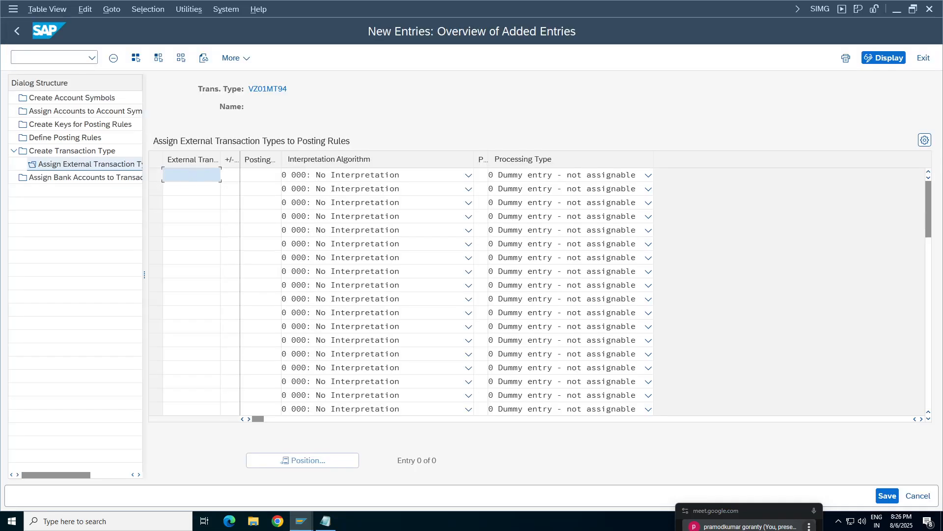
{"action": "left_click", "coordinate": [317, 521]}
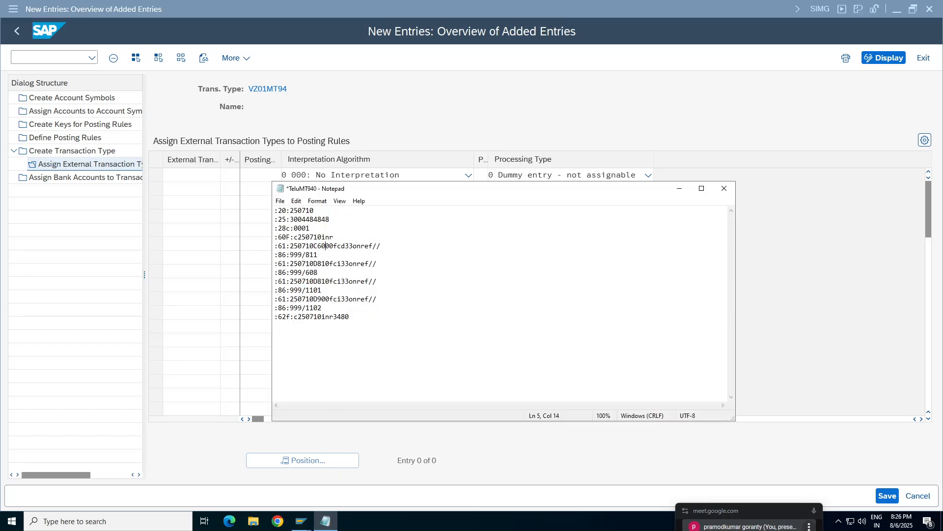
Examine the amounts and transaction codes within the :61: lines of the statement file.
{"action": "key", "text": "shift+Right"}
{"action": "key", "text": "shift+Right"}
{"action": "key", "text": "shift+Right"}
{"action": "key", "text": "shift+Right"}
{"action": "left_click_drag", "start_coordinate": [329, 264], "coordinate": [346, 264]}
{"action": "left_click", "coordinate": [333, 281]}
{"action": "left_click", "coordinate": [333, 299]}
Try to delete the statement lines from :86:999/608 through :86:999/1102.
{"action": "left_click_drag", "start_coordinate": [323, 308], "coordinate": [275, 272]}
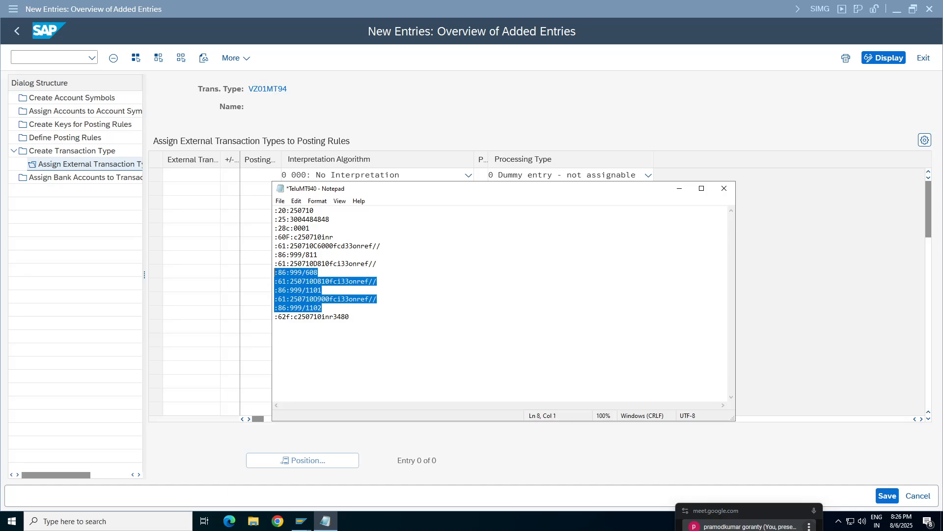
{"action": "key", "text": "Delete"}
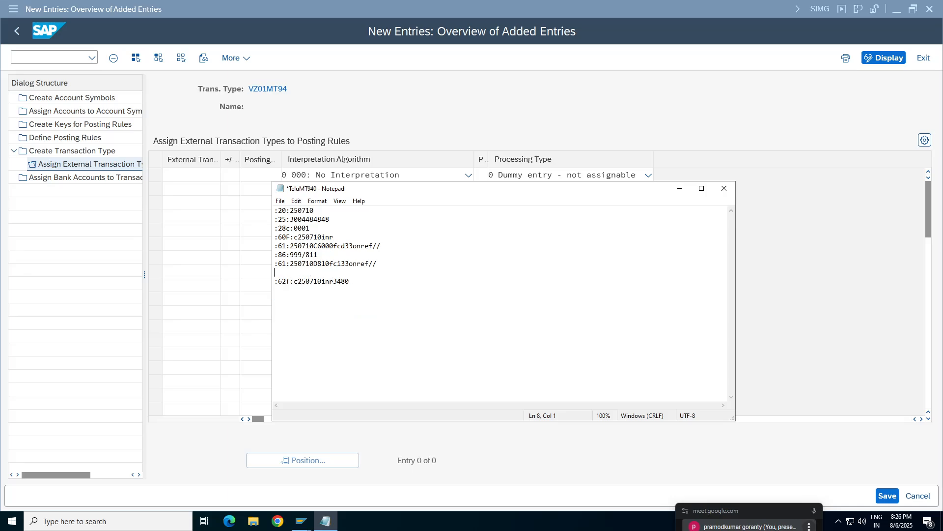
{"action": "key", "text": "Delete"}
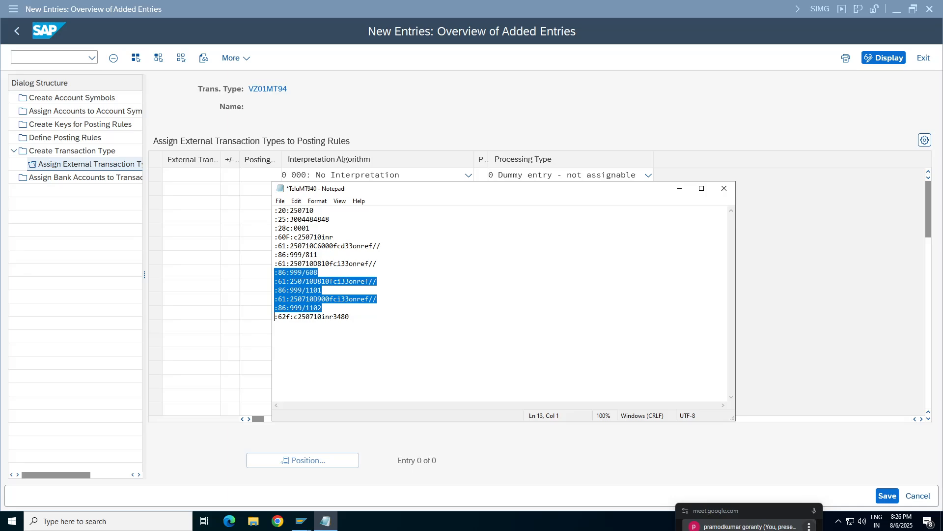
Delete the four statement lines from the second D810 transaction through :86:999/1102.
{"action": "key", "text": "Left"}
{"action": "key", "text": "shift+Up"}
{"action": "key", "text": "shift+Up"}
{"action": "key", "text": "shift+Up"}
{"action": "key", "text": "shift+Home"}
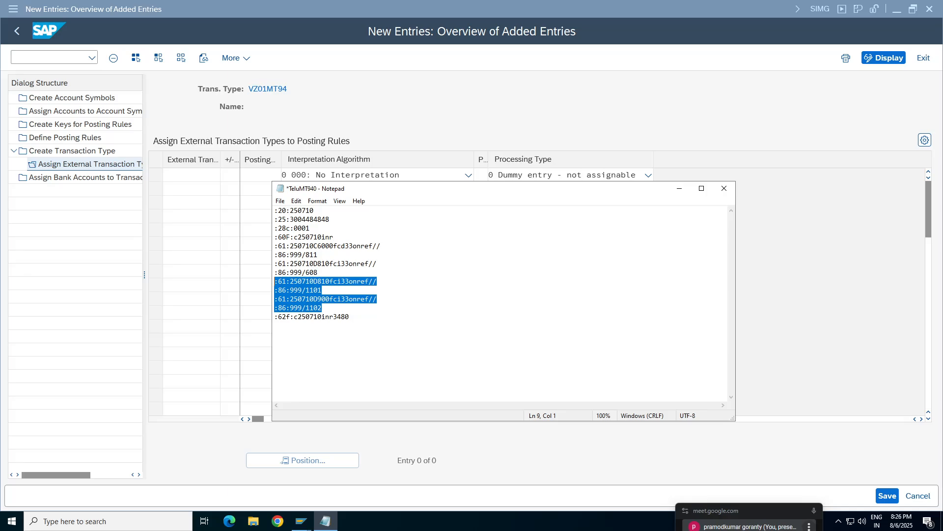
{"action": "key", "text": "Delete"}
{"action": "key", "text": "Delete"}
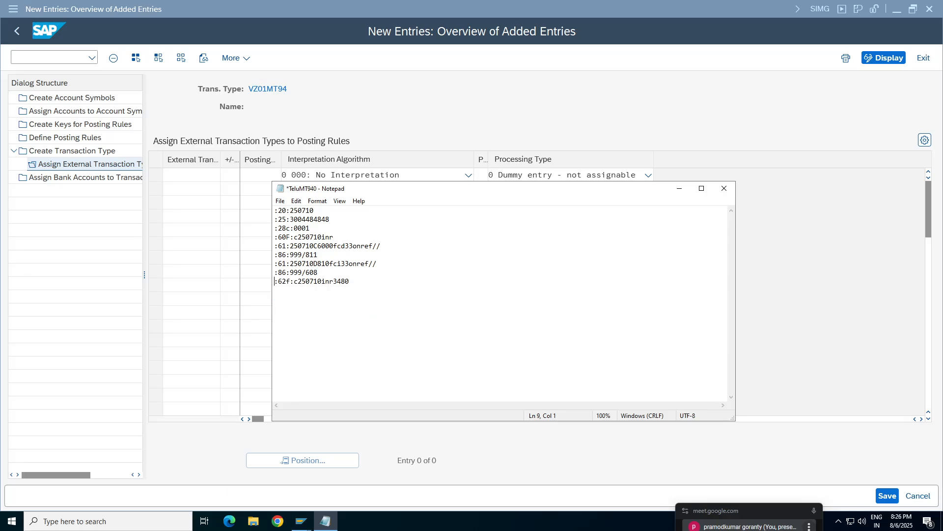
Compare the two remaining :61: lines, the C6000 and D810 transactions, in the shortened statement.
{"action": "key", "text": "Down"}
{"action": "left_click", "coordinate": [352, 263]}
{"action": "left_click_drag", "start_coordinate": [381, 245], "coordinate": [279, 245]}
{"action": "left_click_drag", "start_coordinate": [378, 263], "coordinate": [275, 263]}
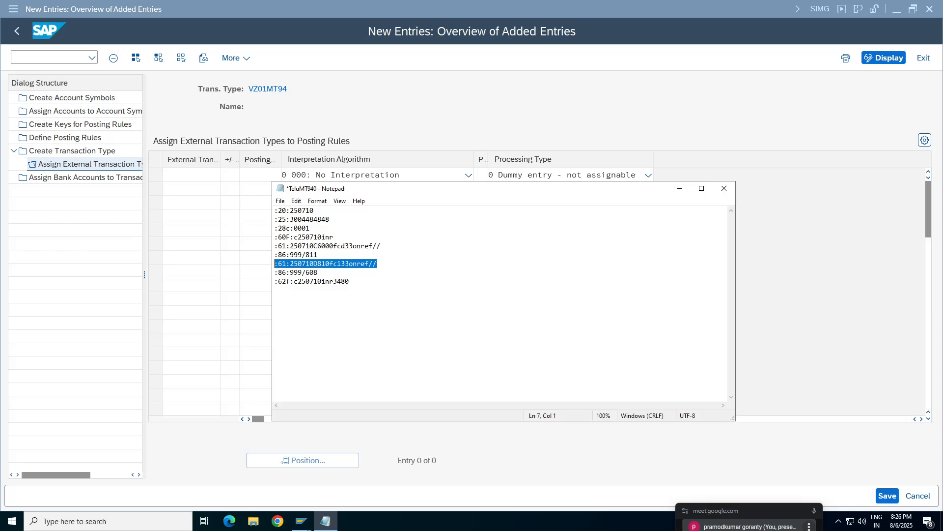
{"action": "left_click", "coordinate": [275, 290]}
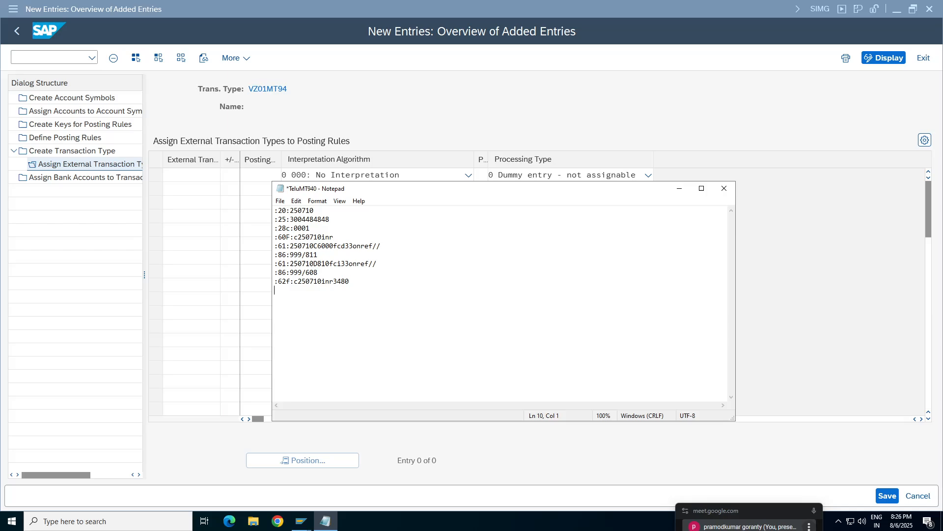
Examine the transaction codes and debit/credit indicators in the C6000 and D810 :61: lines of the statement file.
{"action": "left_click", "coordinate": [310, 246]}
{"action": "left_click_drag", "start_coordinate": [334, 246], "coordinate": [345, 246]}
{"action": "left_click", "coordinate": [303, 255]}
{"action": "left_click_drag", "start_coordinate": [278, 246], "coordinate": [345, 245]}
{"action": "left_click", "coordinate": [338, 264]}
{"action": "mouse_move", "coordinate": [334, 245]}
{"action": "left_mouse_down"}
{"action": "mouse_move", "coordinate": [354, 246]}
{"action": "mouse_move", "coordinate": [345, 246]}
{"action": "left_mouse_up"}
{"action": "left_click", "coordinate": [318, 272]}
{"action": "left_click", "coordinate": [299, 264]}
{"action": "left_click", "coordinate": [301, 520]}
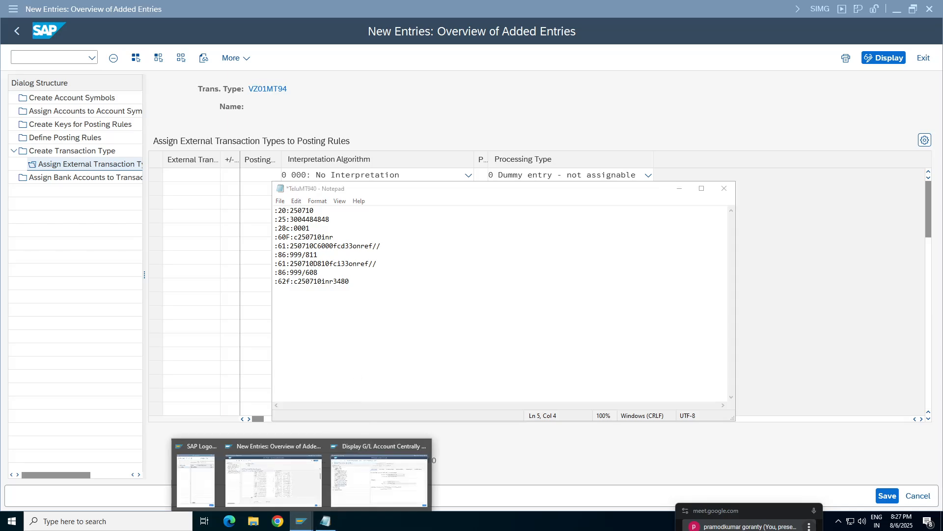
{"action": "left_click", "coordinate": [341, 246]}
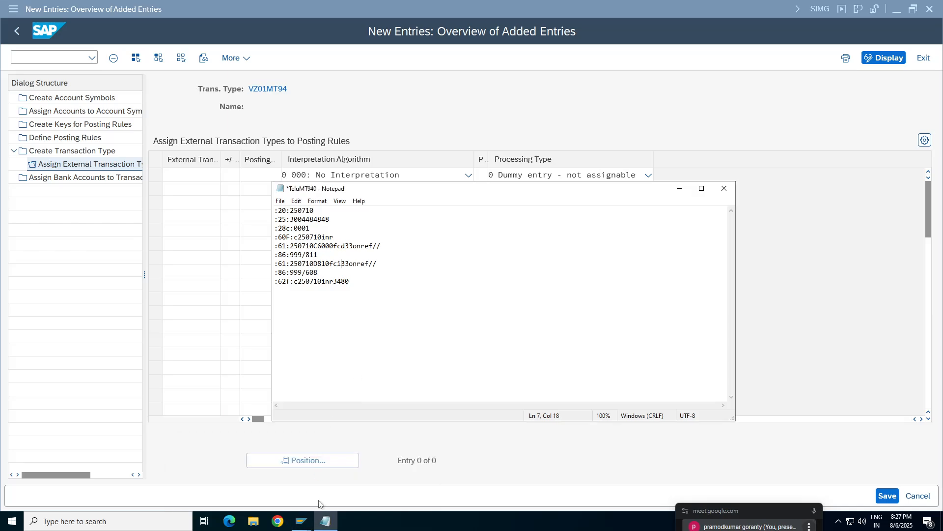
{"action": "left_click", "coordinate": [301, 521]}
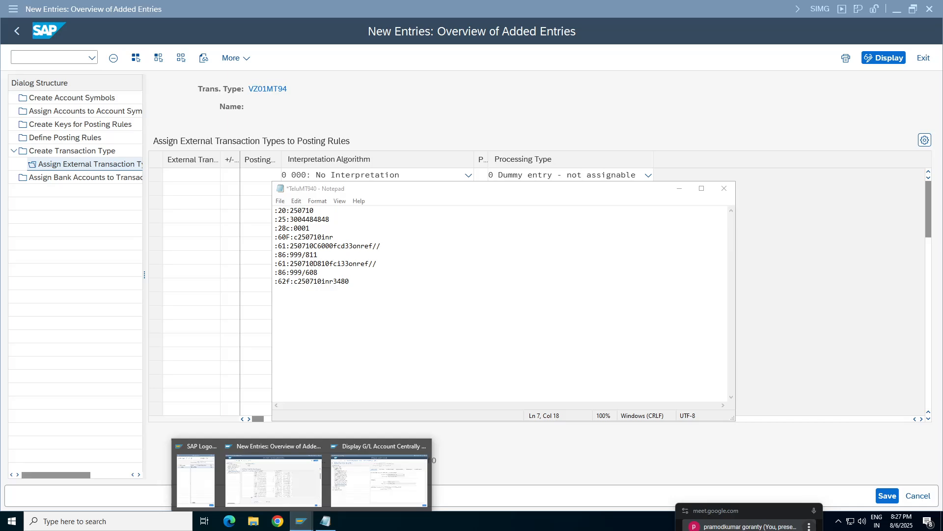
Set the transaction code in the D810 :61: line to fsi3 and save the statement file.
{"action": "left_click", "coordinate": [337, 264]}
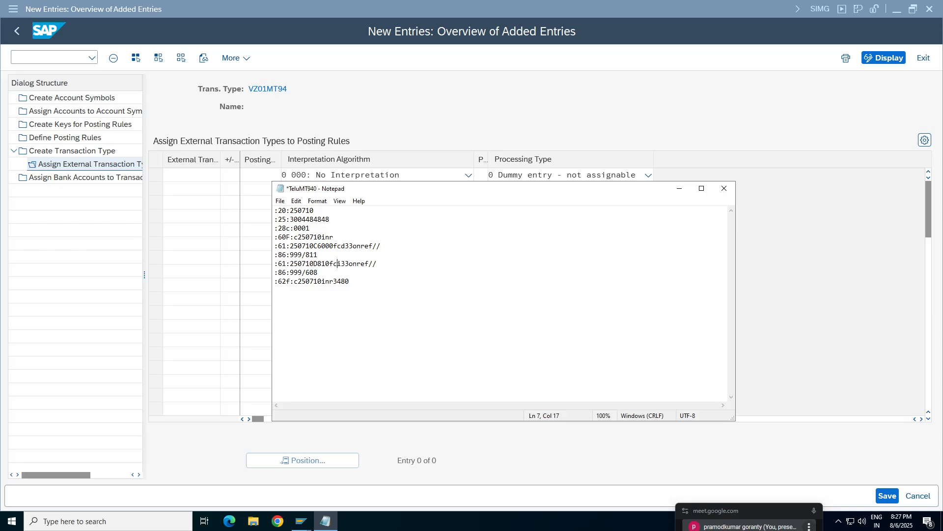
{"action": "key", "text": "BackSpace"}
{"action": "type", "text": "s"}
{"action": "key", "text": "ctrl+s"}
{"action": "key", "text": "Down"}
{"action": "key", "text": "Down"}
Switch to the SAP new entries session and enter external transactions FCD3 and FSI3 in the first two rows.
{"action": "left_click", "coordinate": [301, 521]}
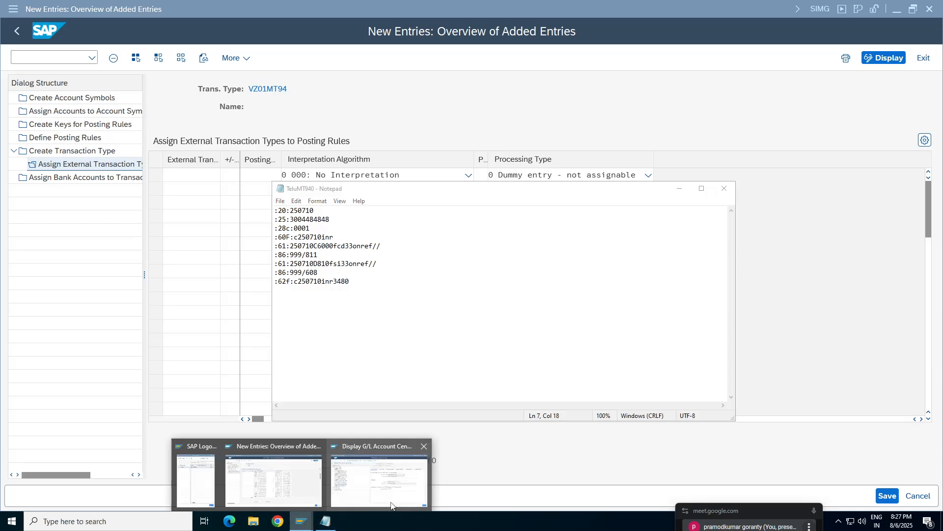
{"action": "left_click", "coordinate": [309, 488]}
{"action": "left_click", "coordinate": [192, 175]}
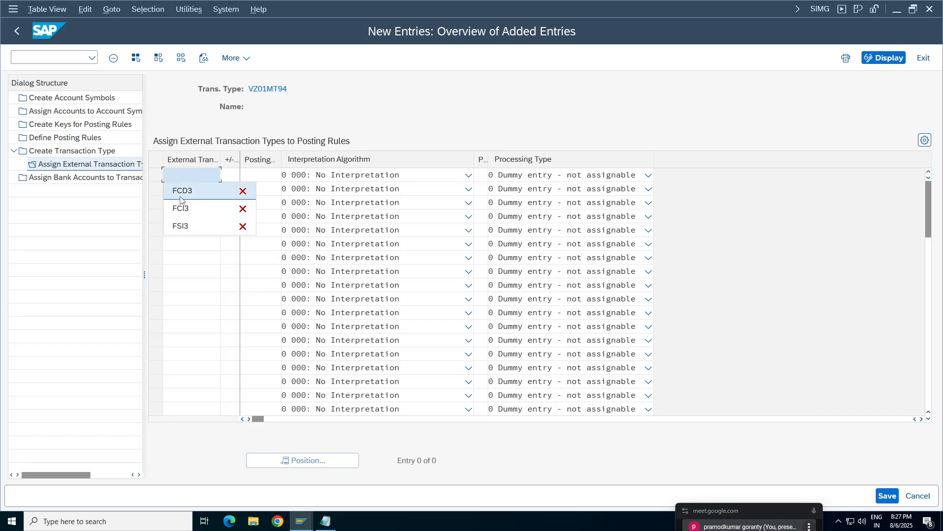
{"action": "left_click", "coordinate": [187, 192]}
{"action": "key", "text": "Down"}
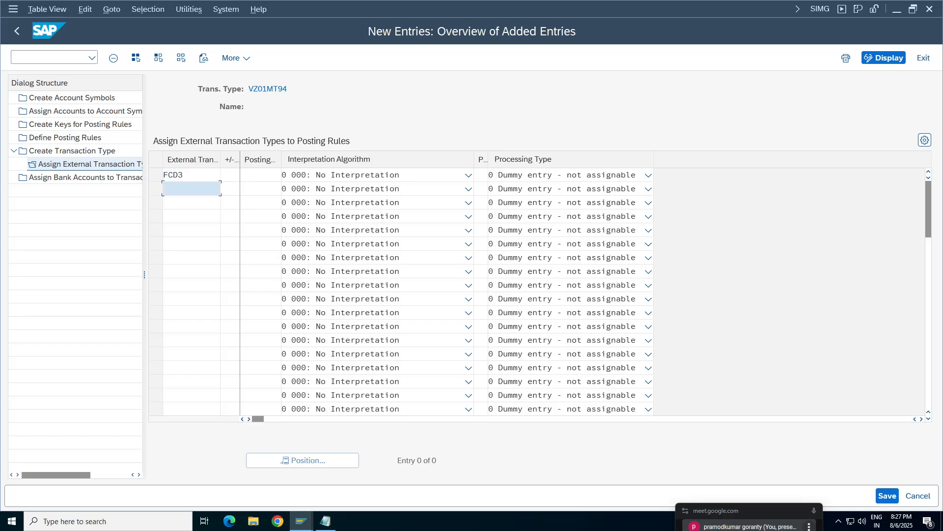
{"action": "type", "text": "FSI#"}
{"action": "key", "text": "BackSpace"}
{"action": "type", "text": "3"}
Compare the codes in the statement file's two :61: lines with the entered external transactions, returning to SAP.
{"action": "left_click", "coordinate": [325, 521]}
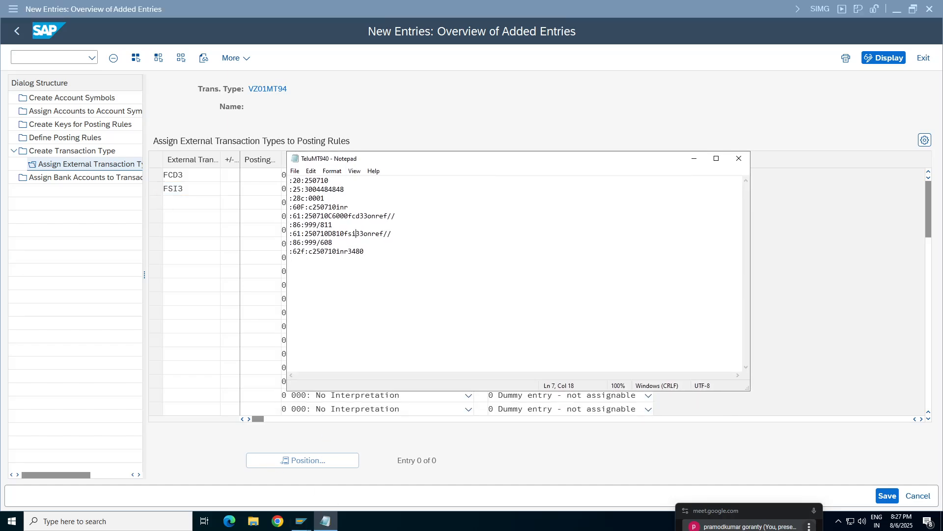
{"action": "left_click_drag", "start_coordinate": [349, 216], "coordinate": [360, 234]}
{"action": "left_click", "coordinate": [289, 260]}
{"action": "left_click", "coordinate": [345, 217]}
{"action": "left_click", "coordinate": [693, 158]}
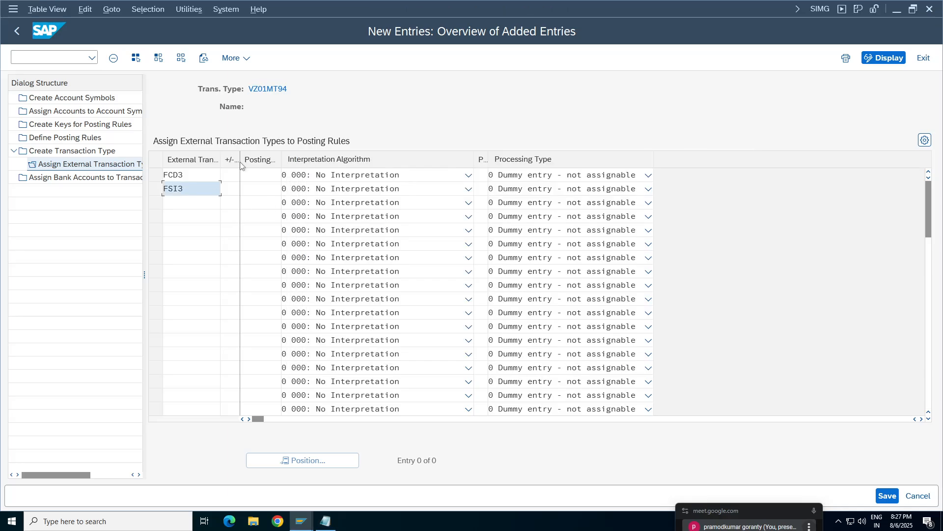
Widen the +/- sign column and assign the positive sign to FCD3 and the negative sign to FSI3.
{"action": "left_click_drag", "start_coordinate": [238, 155], "coordinate": [294, 154]}
{"action": "left_click", "coordinate": [235, 175]}
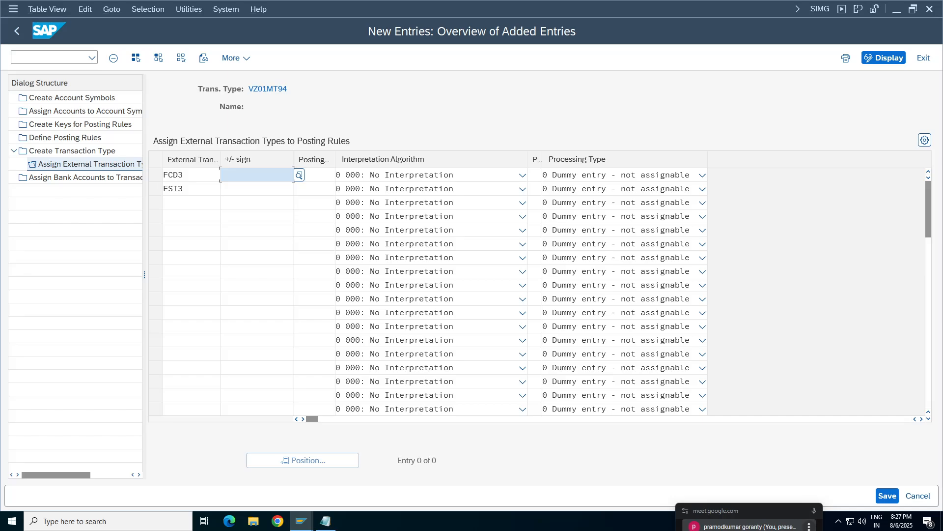
{"action": "left_click", "coordinate": [299, 175]}
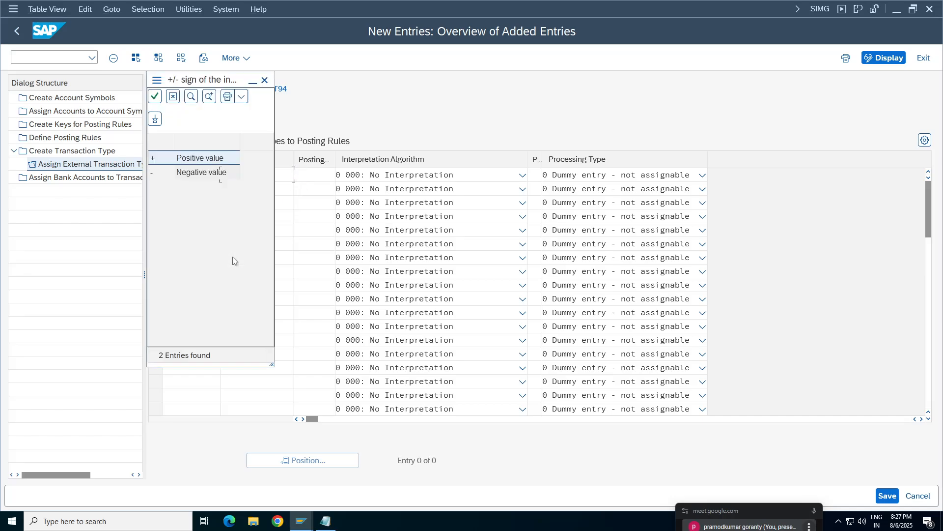
{"action": "double_click", "coordinate": [196, 158]}
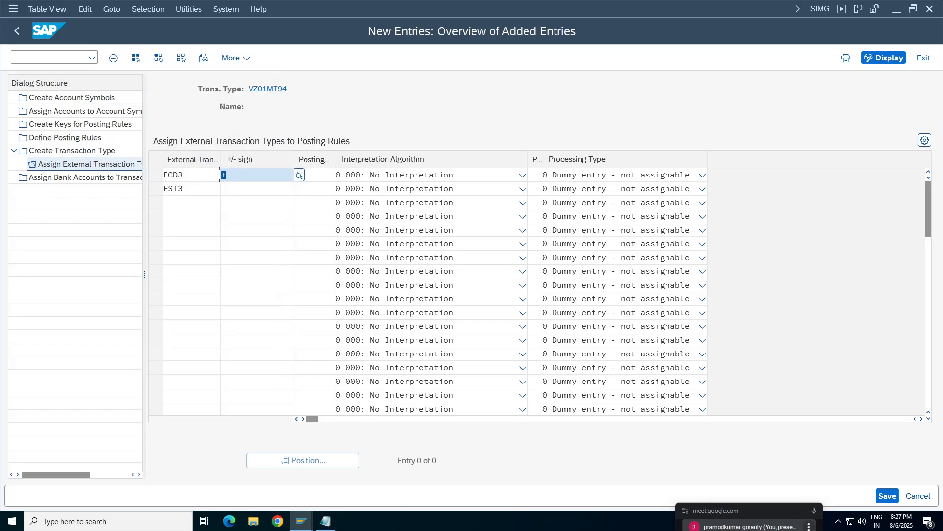
{"action": "left_click", "coordinate": [246, 189]}
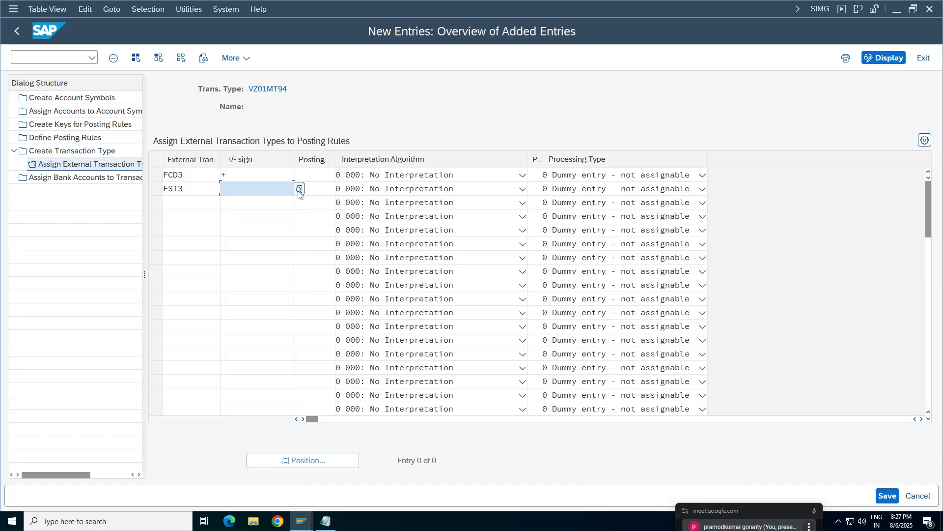
{"action": "key", "text": "F4"}
{"action": "double_click", "coordinate": [196, 173]}
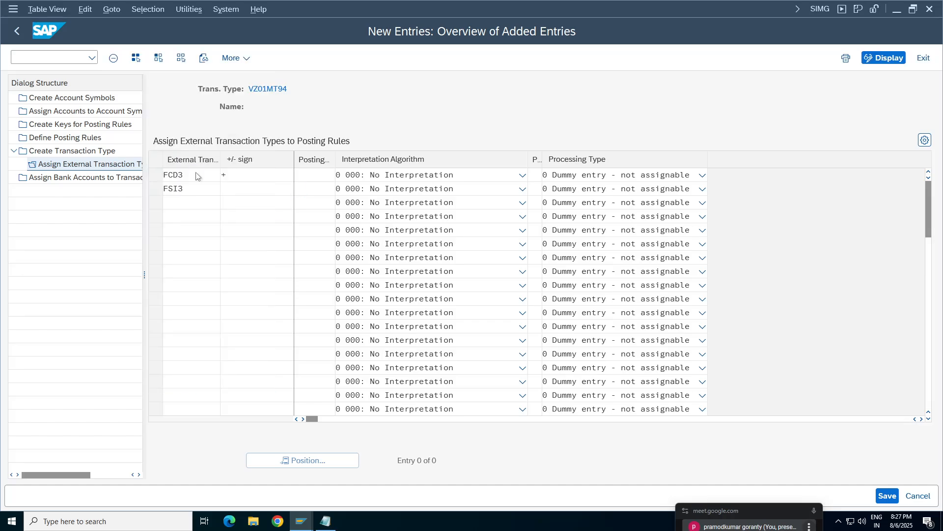
Assign posting rule VZCD to FCD3 and posting rule VZSI to FSI3.
{"action": "left_click", "coordinate": [309, 176]}
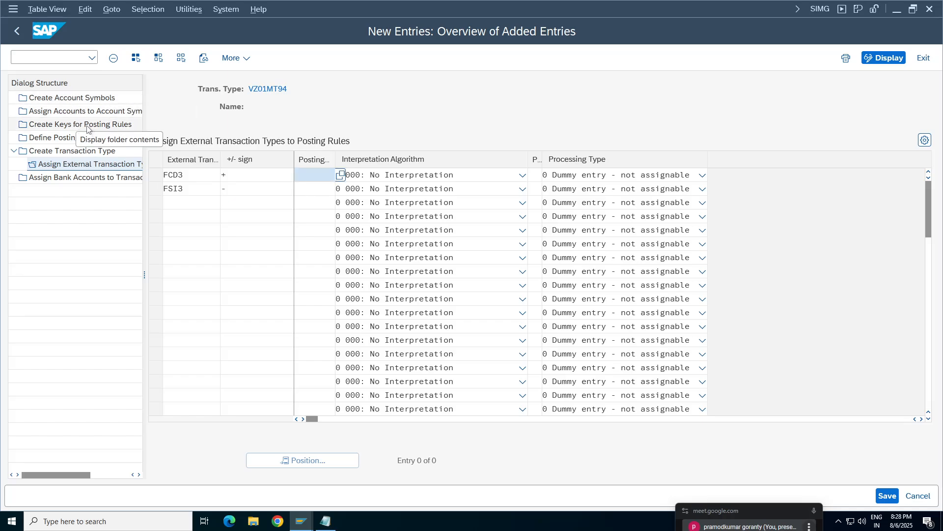
{"action": "left_click", "coordinate": [306, 177]}
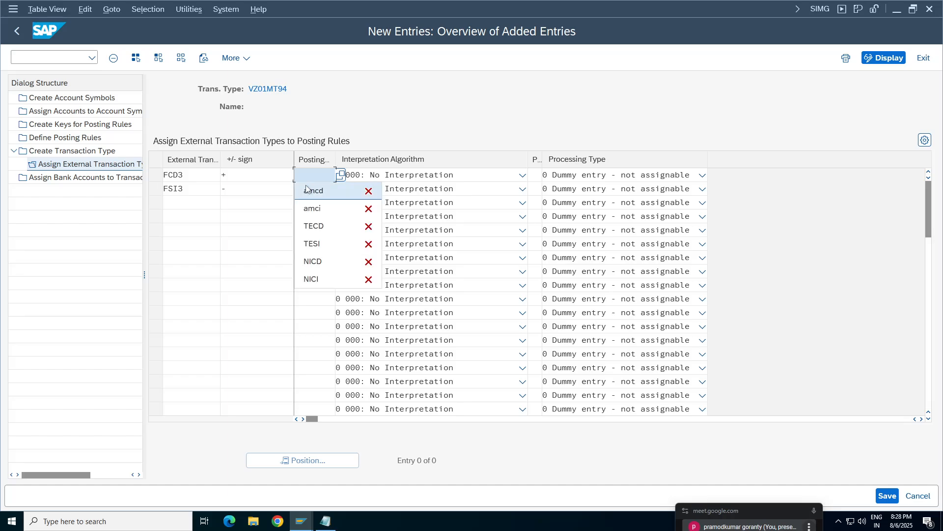
{"action": "left_click", "coordinate": [305, 177]}
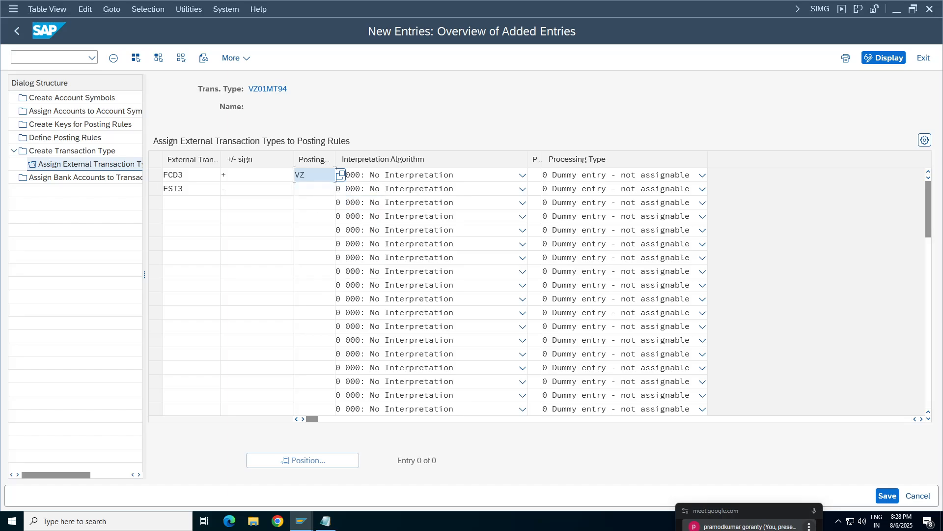
{"action": "left_click", "coordinate": [329, 190]}
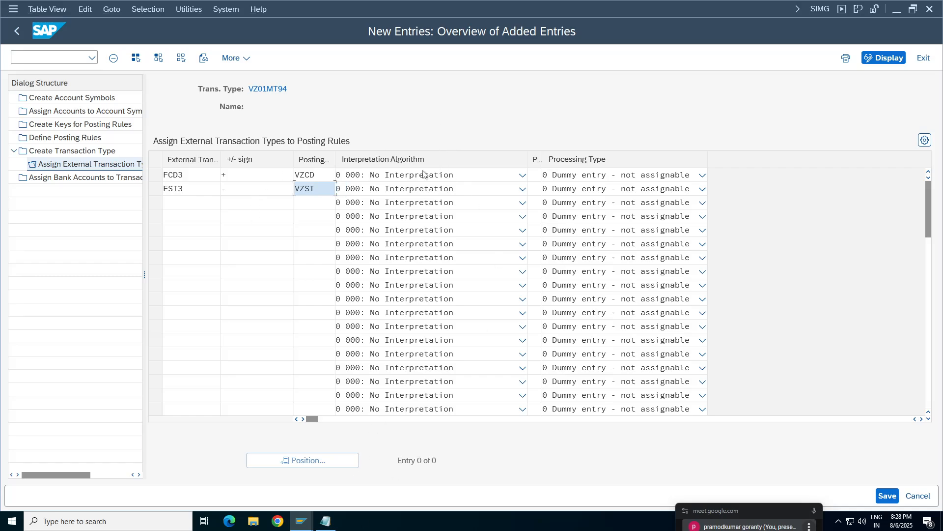
Review the Bank Outgoing open-item and clearing entries on the 9 PM sheet of the working notes in Google Sheets.
{"action": "mouse_move", "coordinate": [572, 9]}
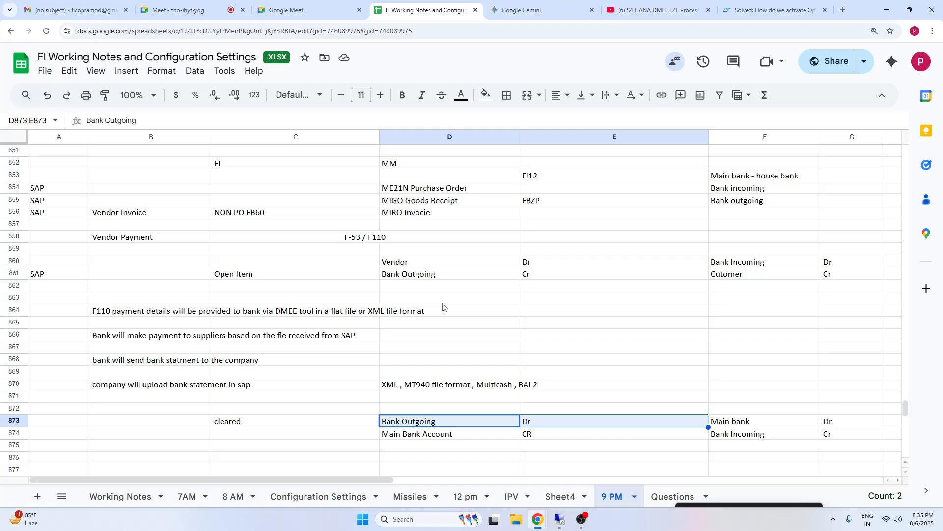
{"action": "left_click", "coordinate": [444, 448]}
{"action": "left_click_drag", "start_coordinate": [452, 280], "coordinate": [598, 275]}
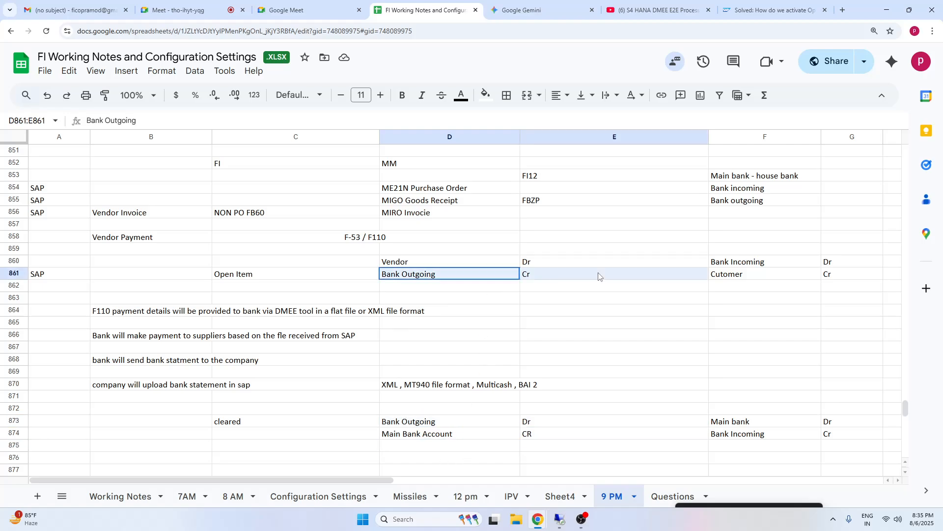
{"action": "left_click_drag", "start_coordinate": [439, 423], "coordinate": [608, 430]}
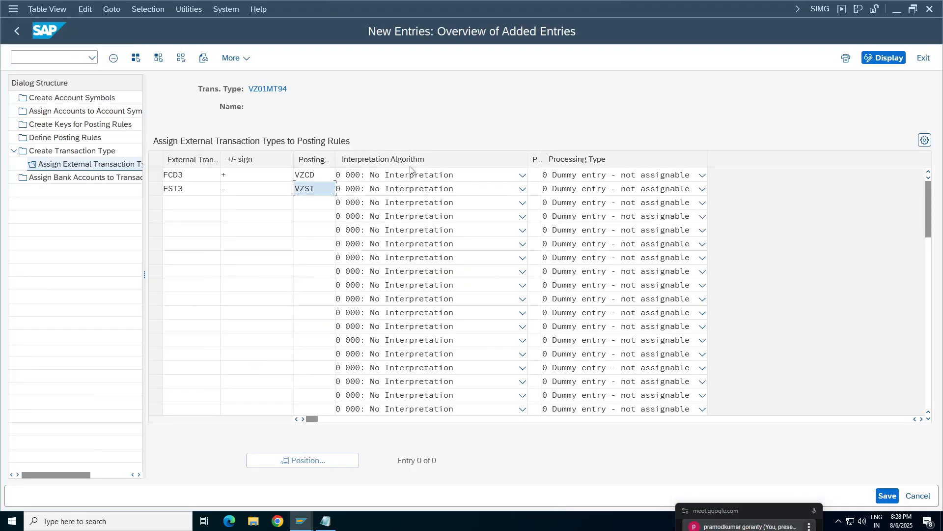
Set the interpretation algorithm to 020: Document Number Search for both FCD3 and FSI3.
{"action": "left_click", "coordinate": [418, 176]}
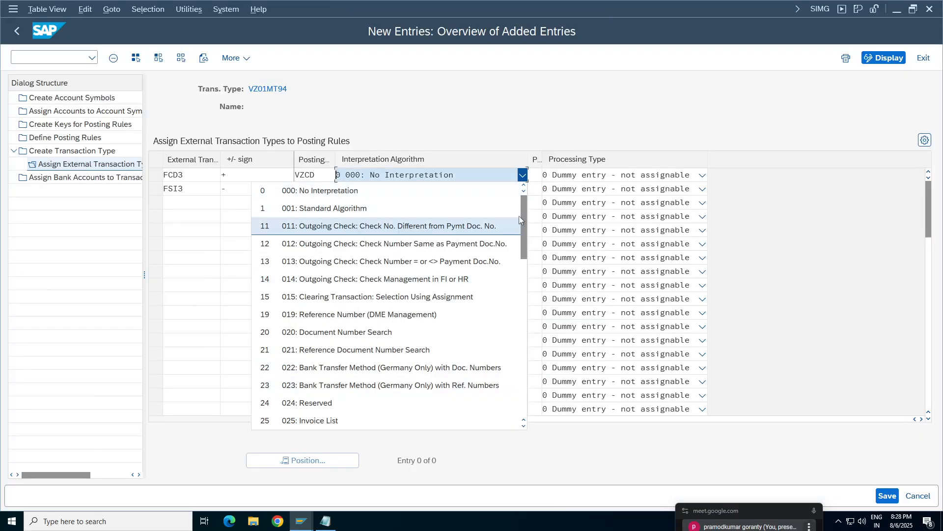
{"action": "mouse_move", "coordinate": [524, 213]}
{"action": "left_mouse_down"}
{"action": "mouse_move", "coordinate": [528, 378]}
{"action": "mouse_move", "coordinate": [523, 203]}
{"action": "left_mouse_up"}
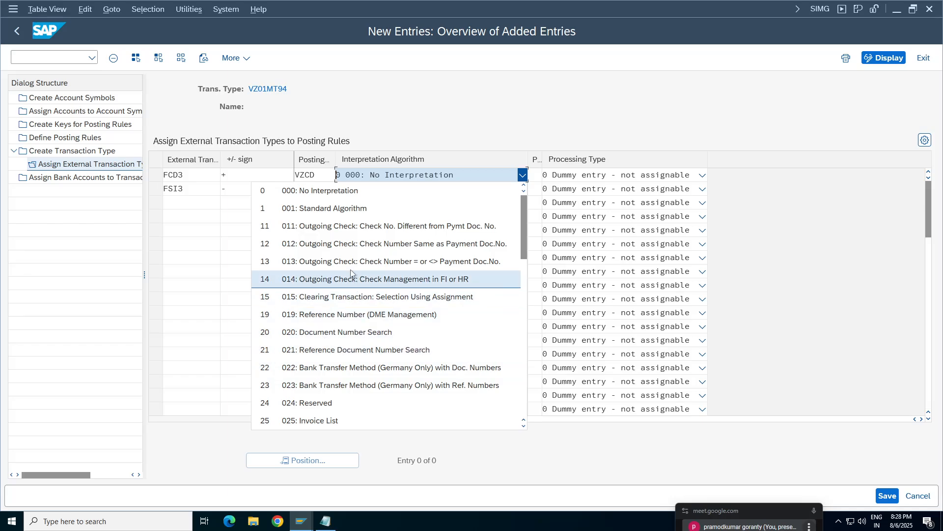
{"action": "left_click", "coordinate": [347, 336]}
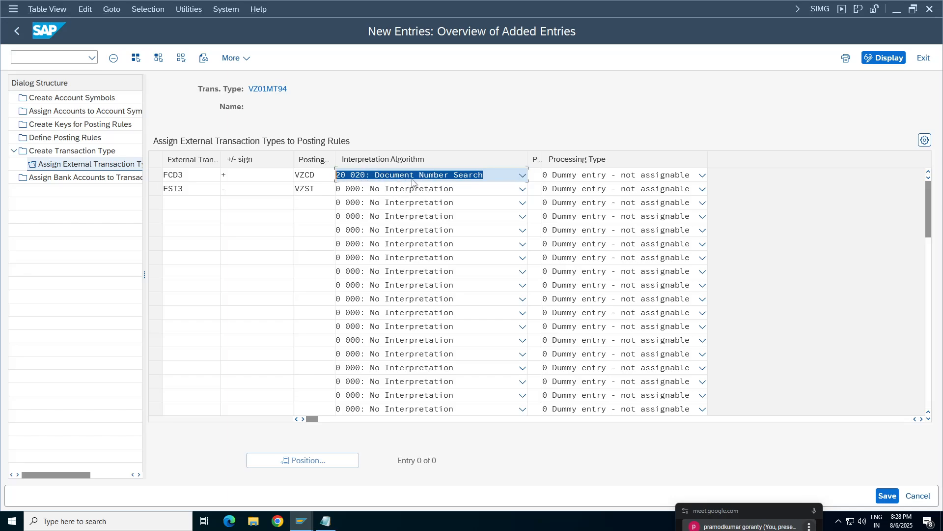
{"action": "left_click", "coordinate": [523, 189]}
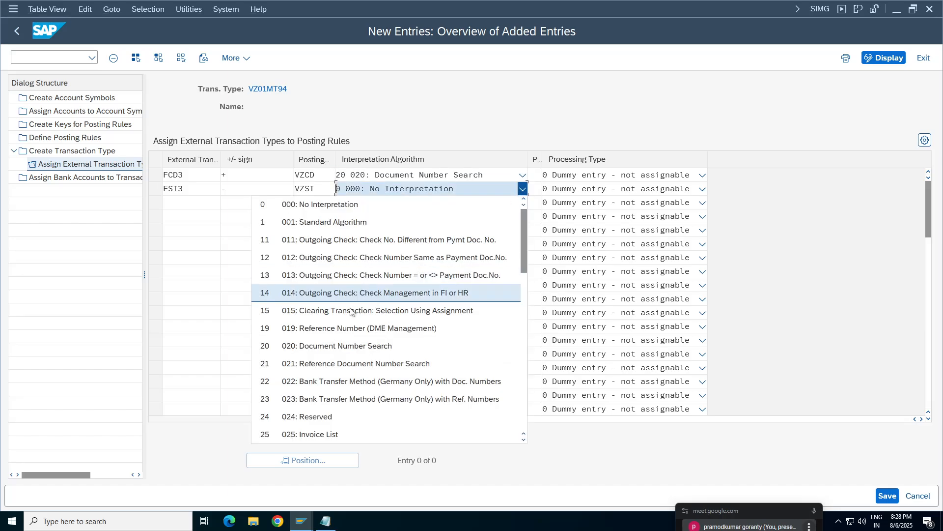
{"action": "left_click", "coordinate": [343, 350]}
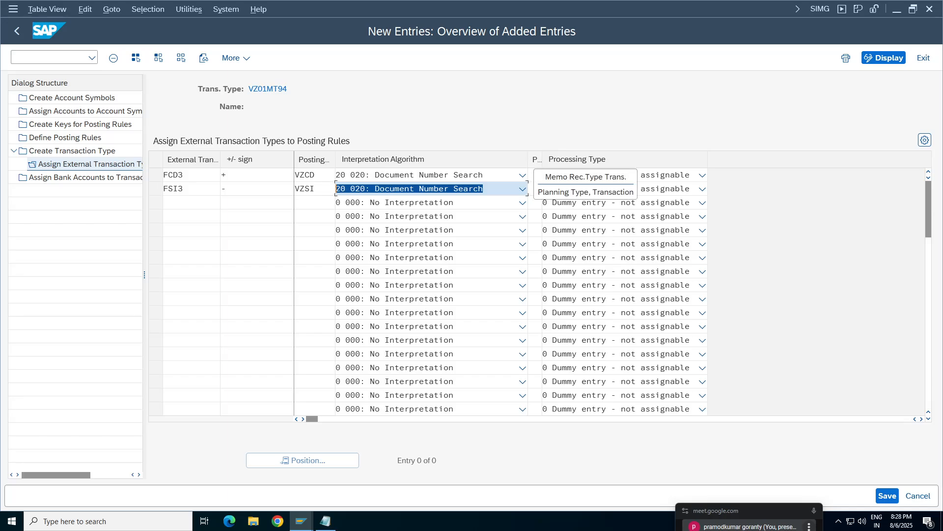
Check the processing types offered for FCD3 and save the external transaction assignments.
{"action": "left_click", "coordinate": [615, 175]}
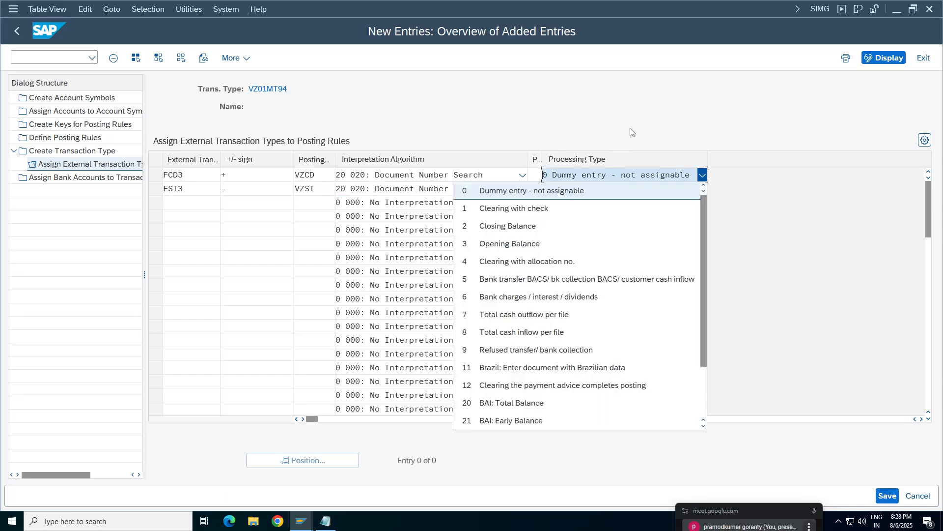
{"action": "left_click", "coordinate": [634, 94]}
{"action": "left_click", "coordinate": [887, 496]}
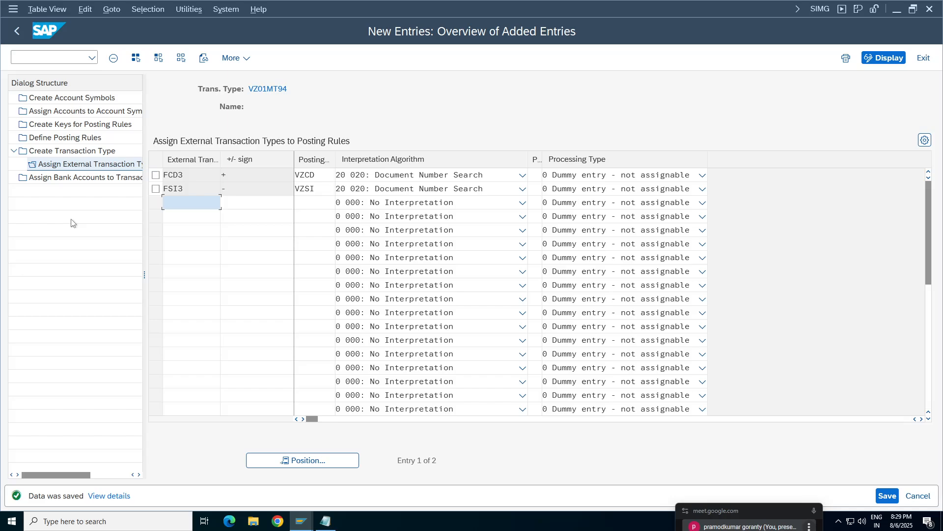
Start new entries for assigning bank accounts to transaction types.
{"action": "double_click", "coordinate": [84, 180]}
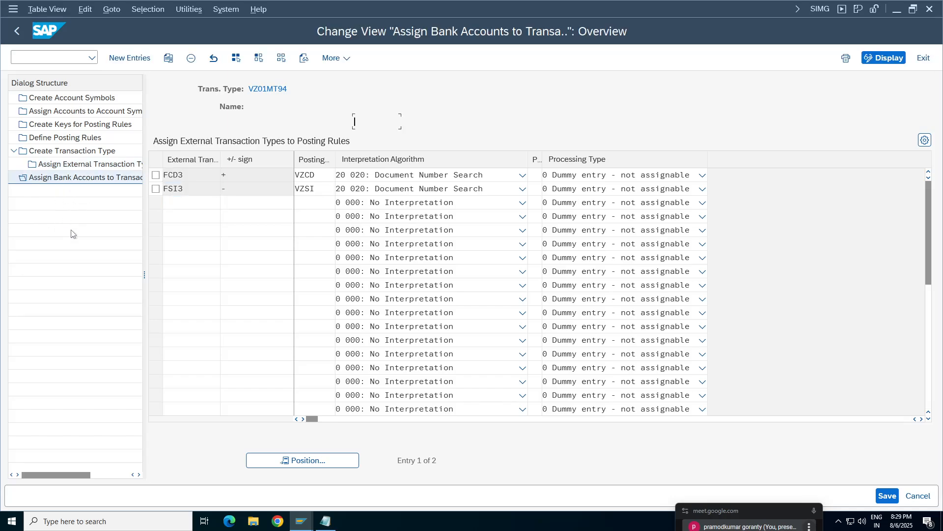
{"action": "left_click", "coordinate": [130, 58]}
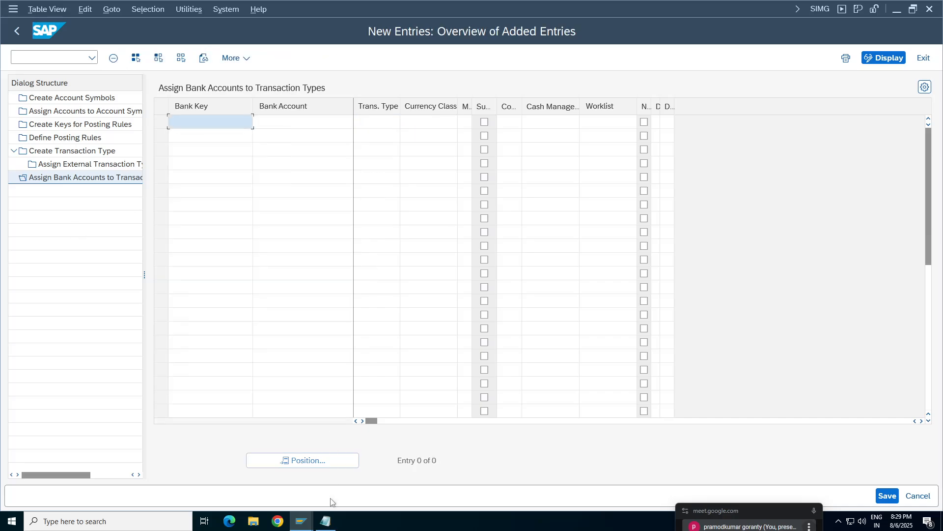
Switch to the G/L account session and open the house banks configuration through transaction FBZP.
{"action": "left_click", "coordinate": [304, 524]}
{"action": "left_click", "coordinate": [396, 492]}
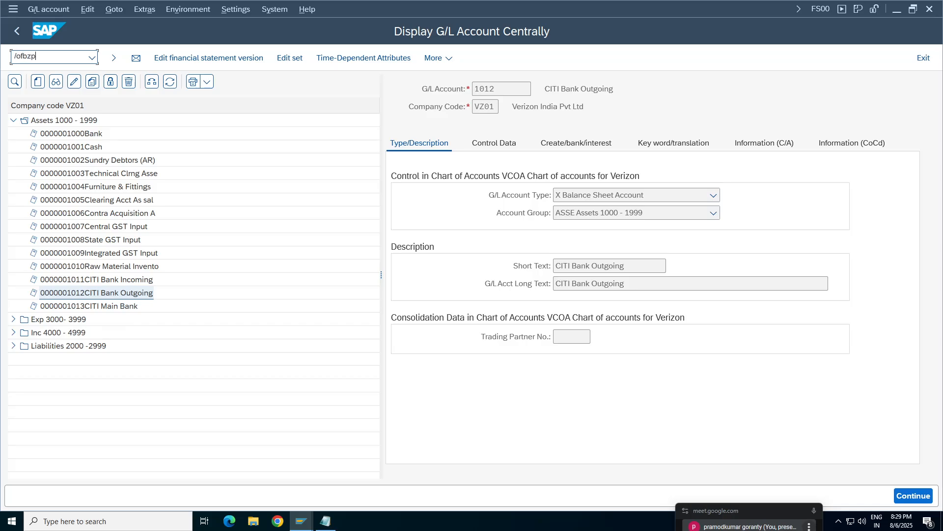
{"action": "key", "text": "Return"}
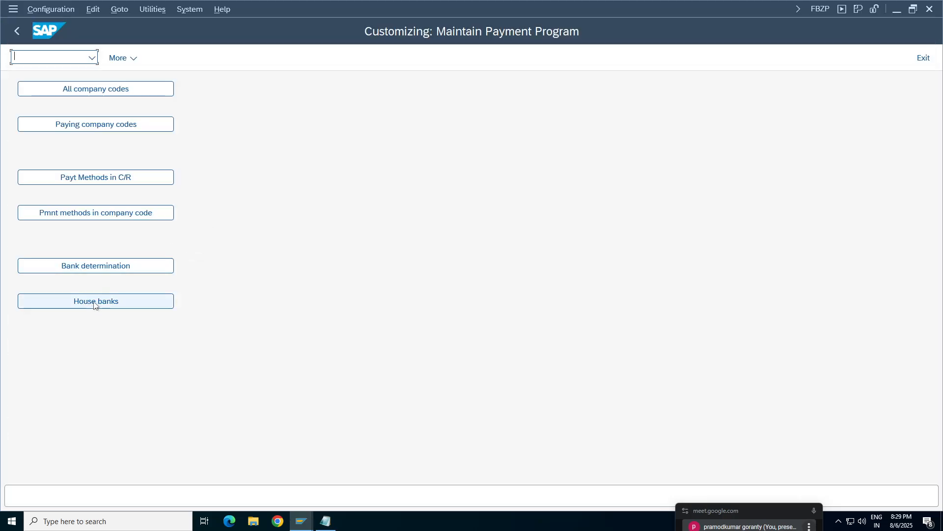
{"action": "left_click", "coordinate": [95, 305]}
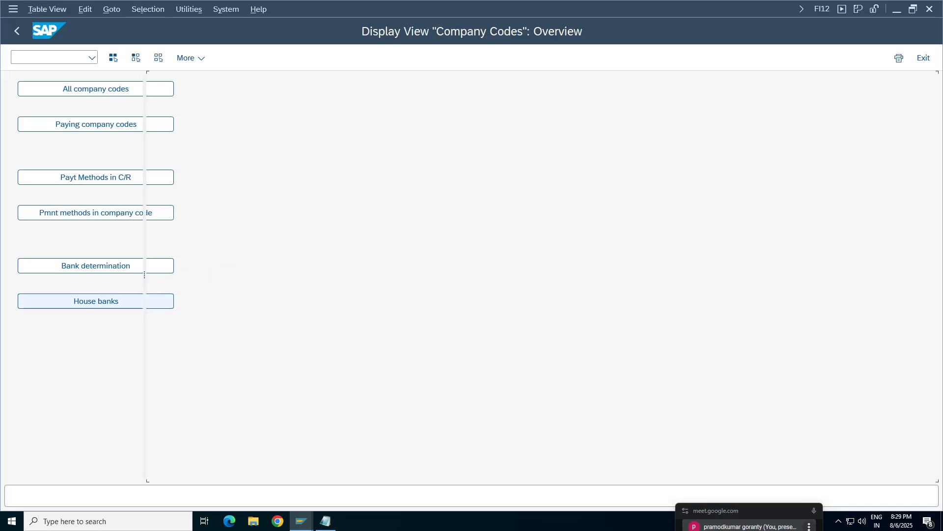
Find company code VZ01 in the company code overview and open its house banks.
{"action": "left_click", "coordinate": [300, 338]}
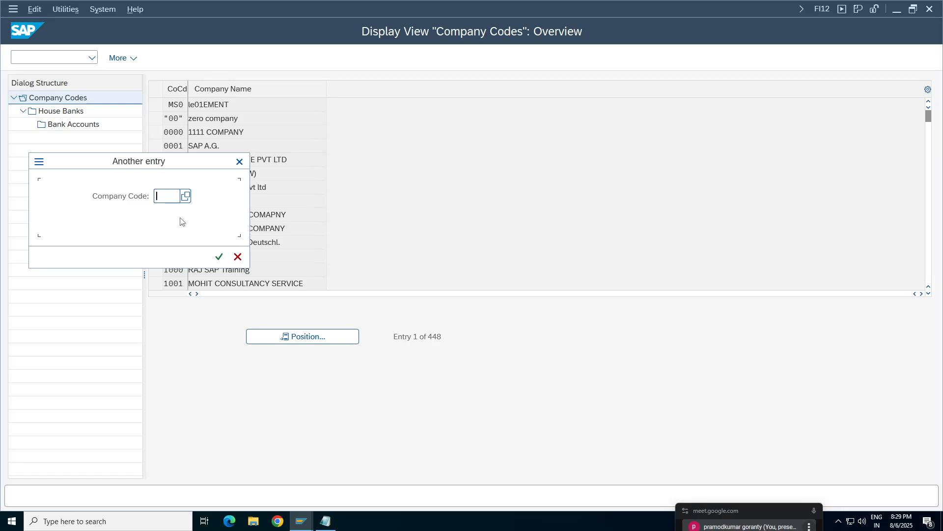
{"action": "type", "text": "vz01"}
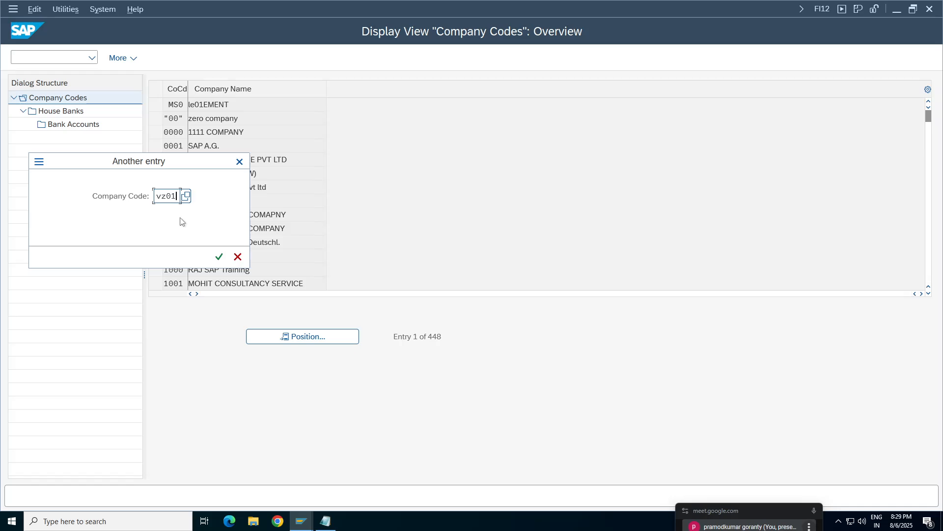
{"action": "key", "text": "Return"}
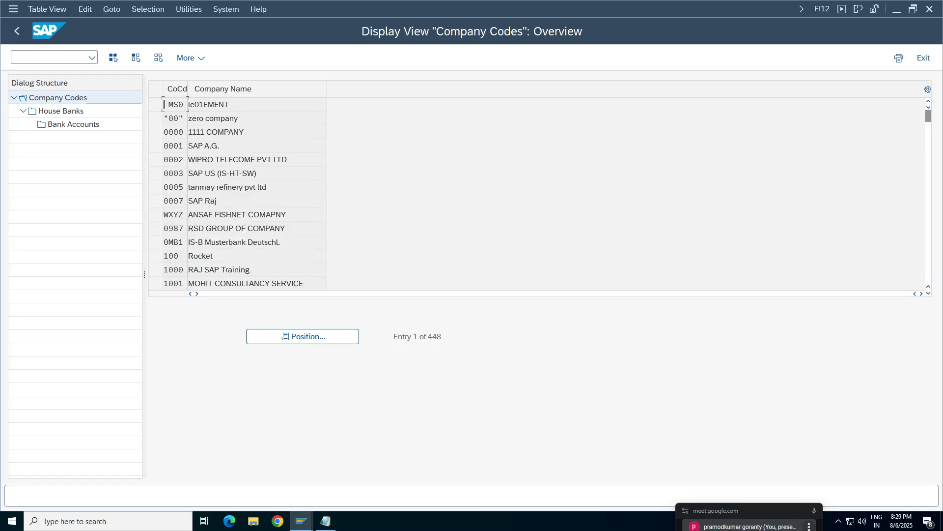
{"action": "left_click", "coordinate": [155, 105]}
{"action": "double_click", "coordinate": [63, 113]}
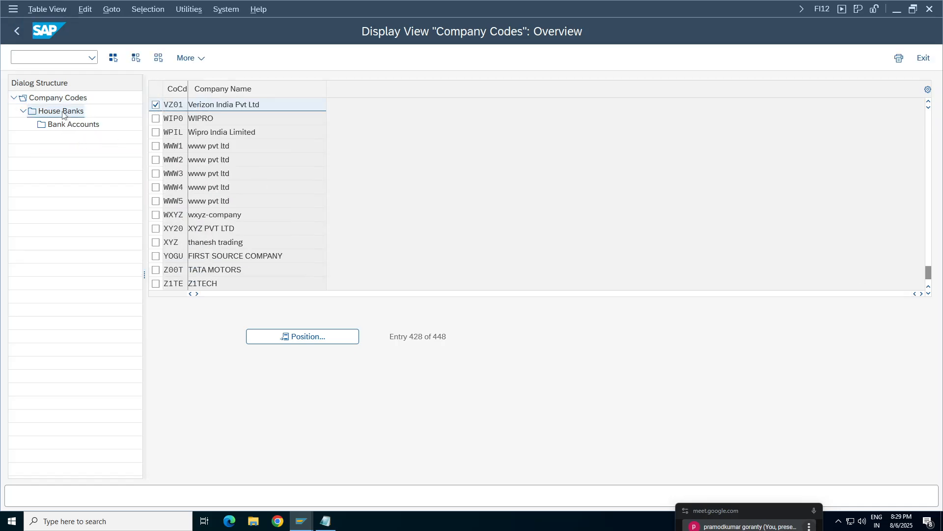
Copy bank key 667788 from house bank CITVZ into the first new bank account assignment entry.
{"action": "left_click_drag", "start_coordinate": [296, 107], "coordinate": [246, 111]}
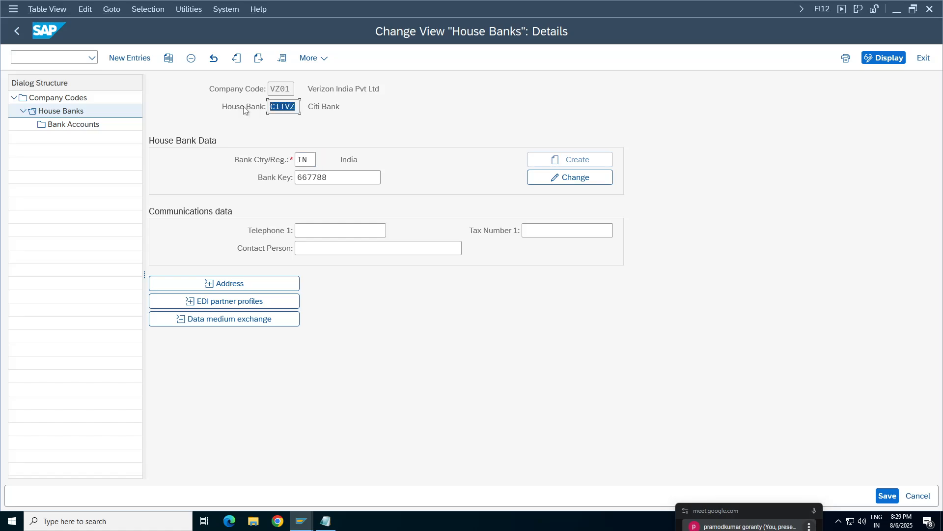
{"action": "left_click_drag", "start_coordinate": [339, 178], "coordinate": [296, 178]}
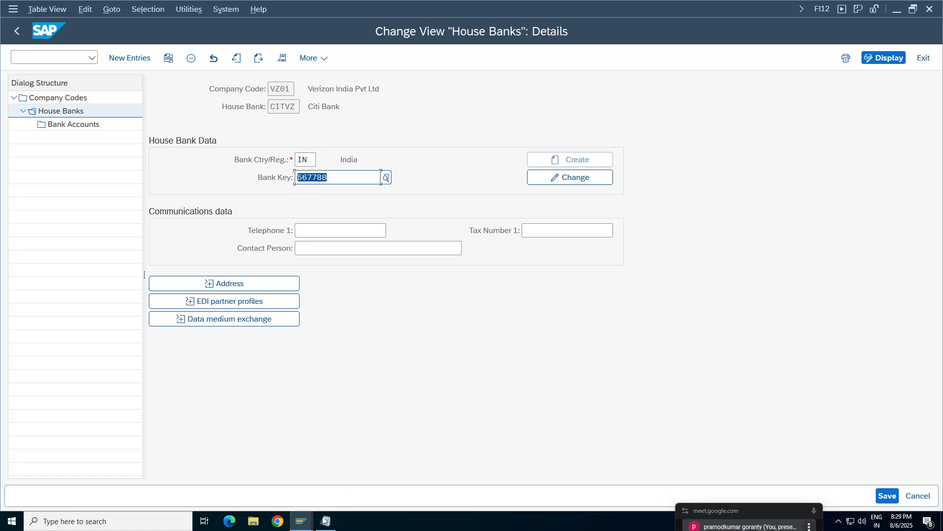
{"action": "left_click", "coordinate": [301, 521]}
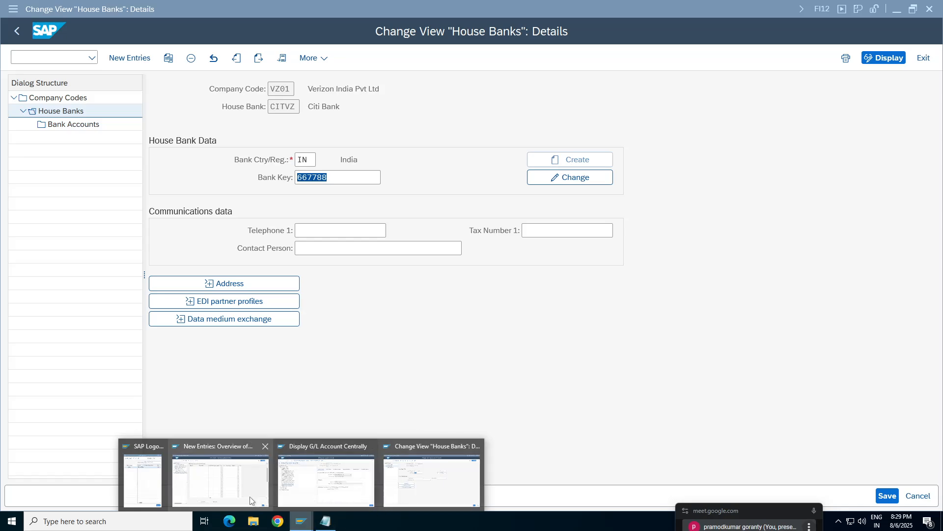
{"action": "left_click", "coordinate": [220, 474]}
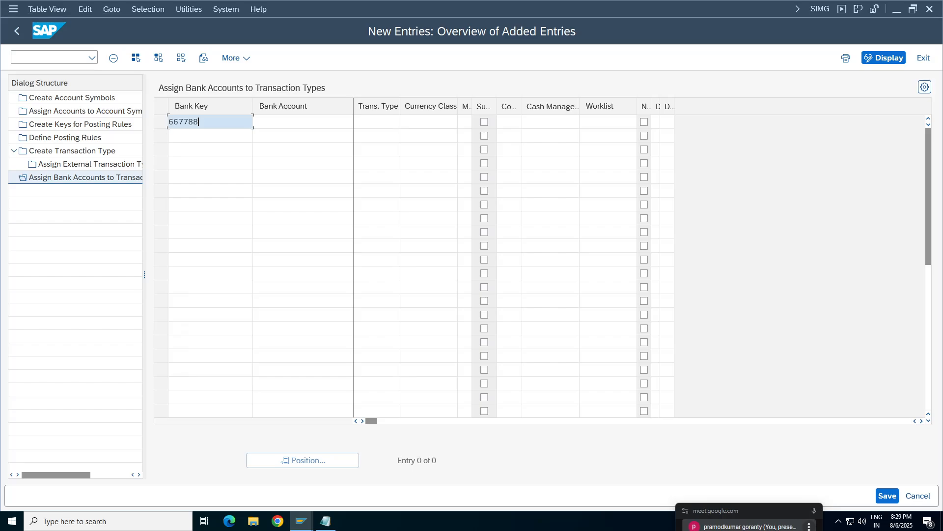
{"action": "key", "text": "Tab"}
Open the bank account details of house bank CITVZ and copy its bank account number into the assignment entry.
{"action": "left_click", "coordinate": [304, 524]}
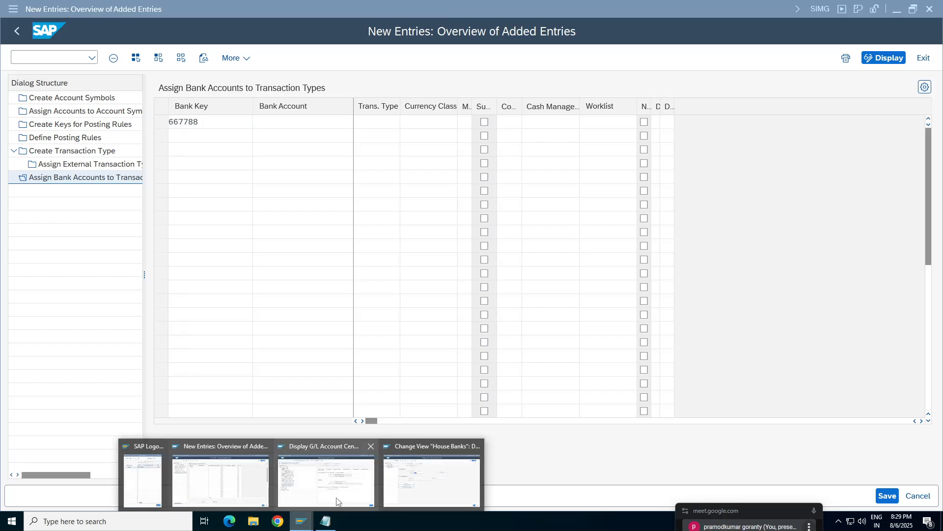
{"action": "left_click", "coordinate": [450, 465]}
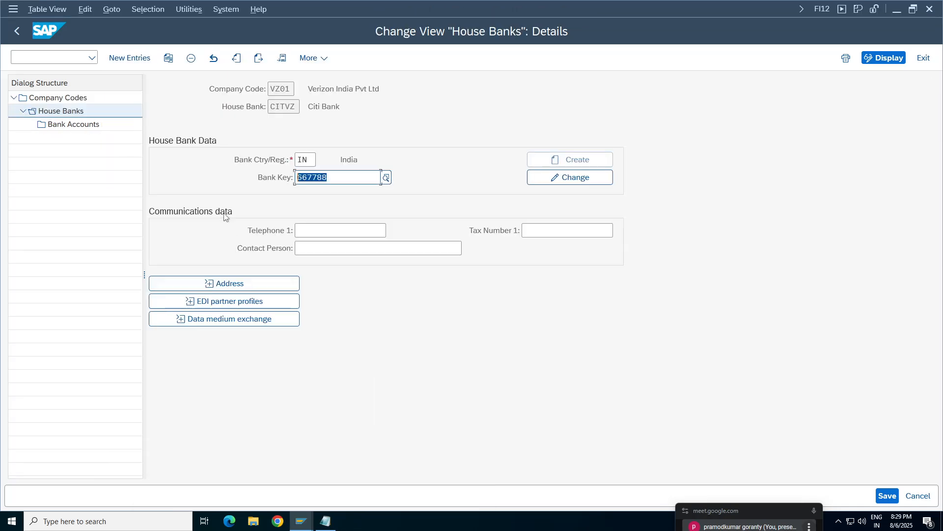
{"action": "double_click", "coordinate": [74, 124]}
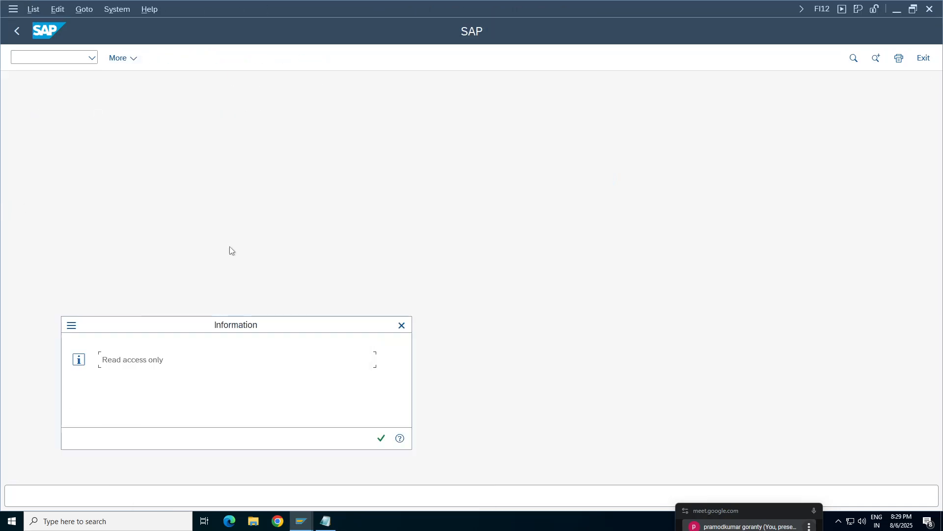
{"action": "left_click", "coordinate": [381, 438]}
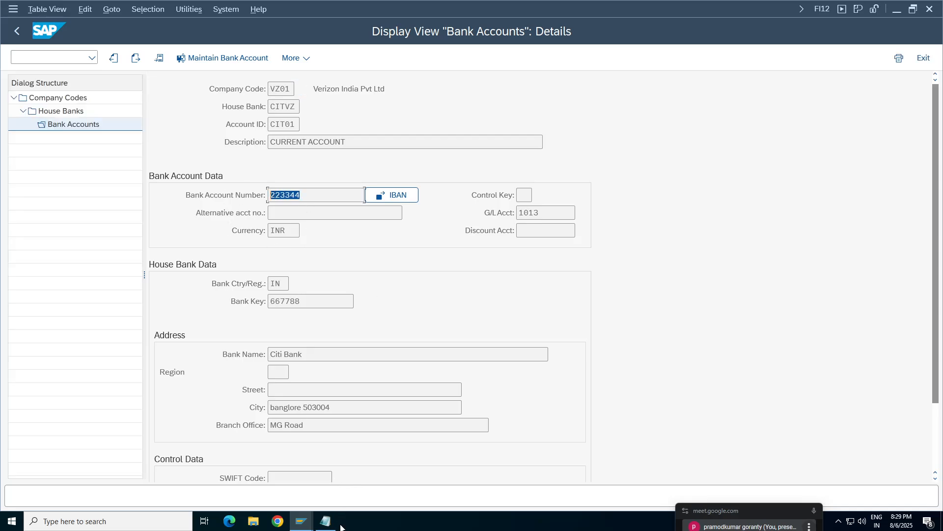
{"action": "mouse_move", "coordinate": [301, 520]}
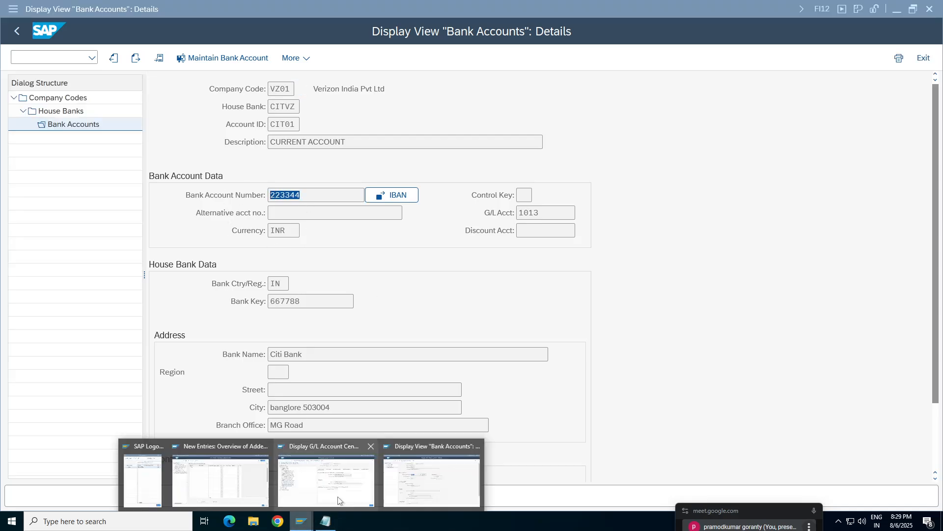
{"action": "left_click", "coordinate": [444, 475]}
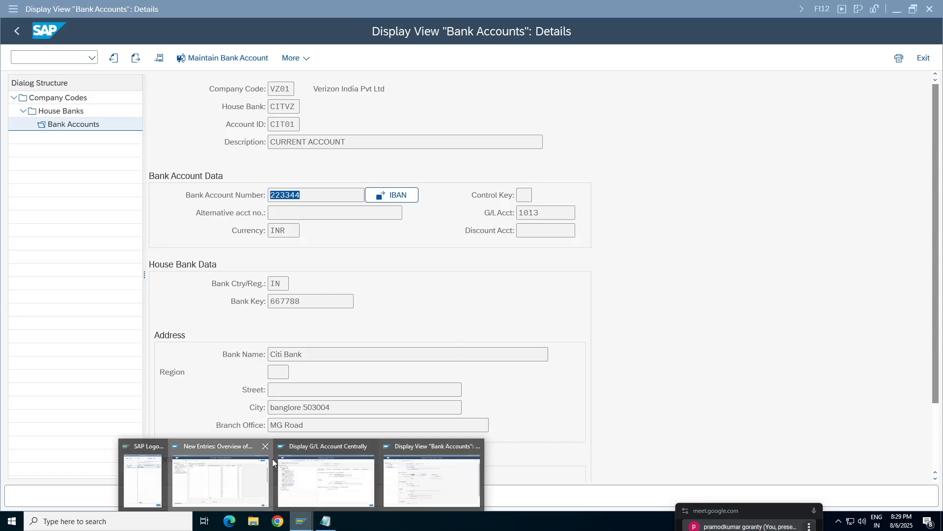
{"action": "left_click", "coordinate": [268, 465]}
{"action": "type", "text": "223344"}
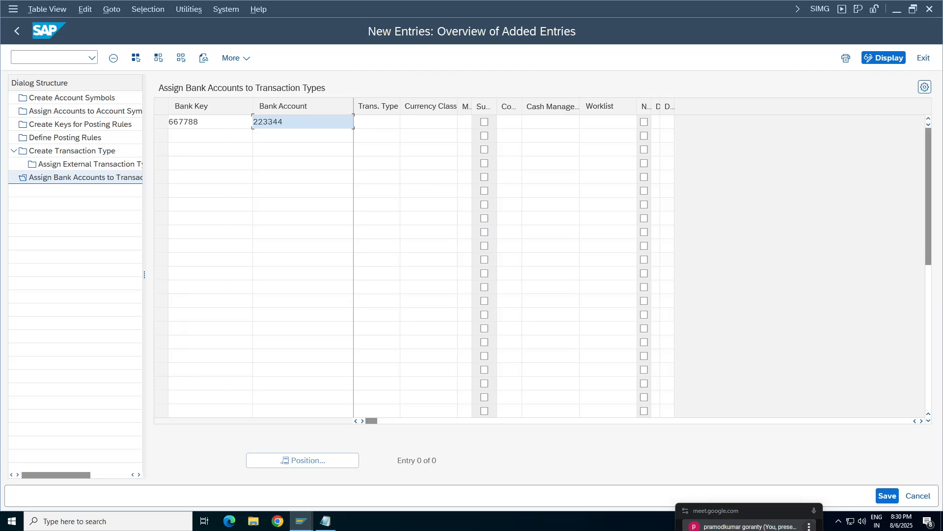
Recheck the bank account number in the house bank account details and return to the new assignment entry.
{"action": "left_click", "coordinate": [302, 521]}
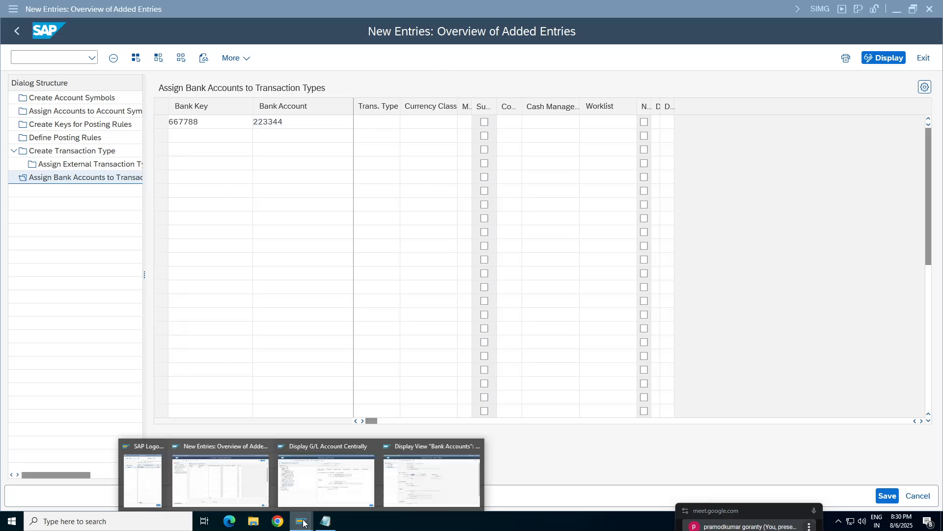
{"action": "left_click", "coordinate": [430, 475]}
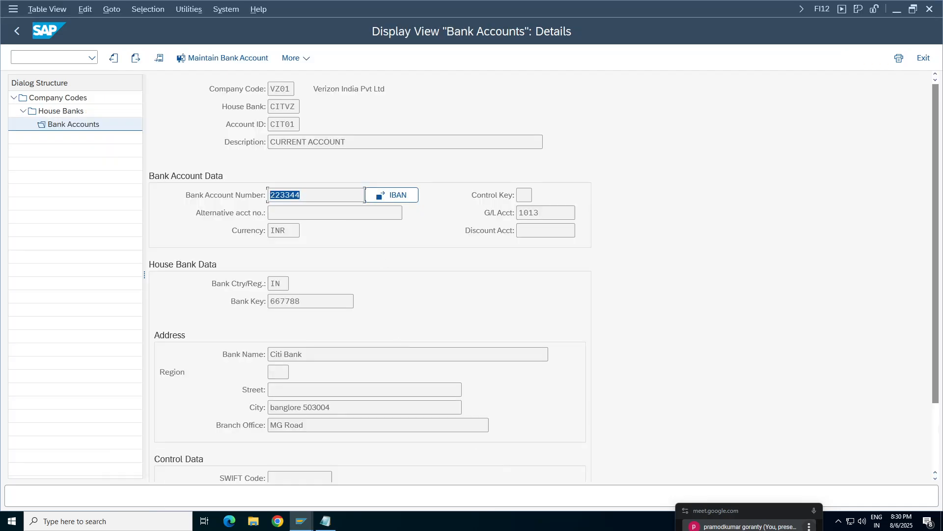
{"action": "left_click", "coordinate": [365, 195]}
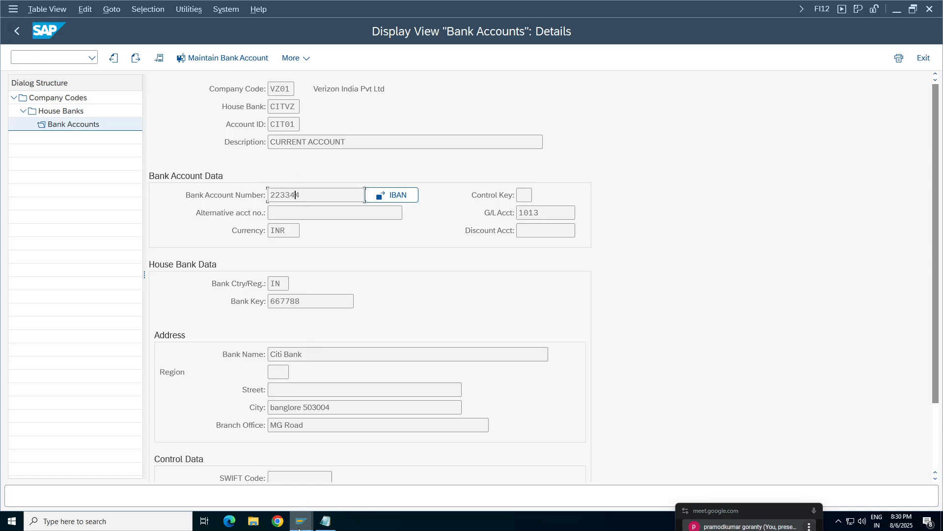
{"action": "left_click", "coordinate": [292, 516]}
{"action": "left_click", "coordinate": [220, 479]}
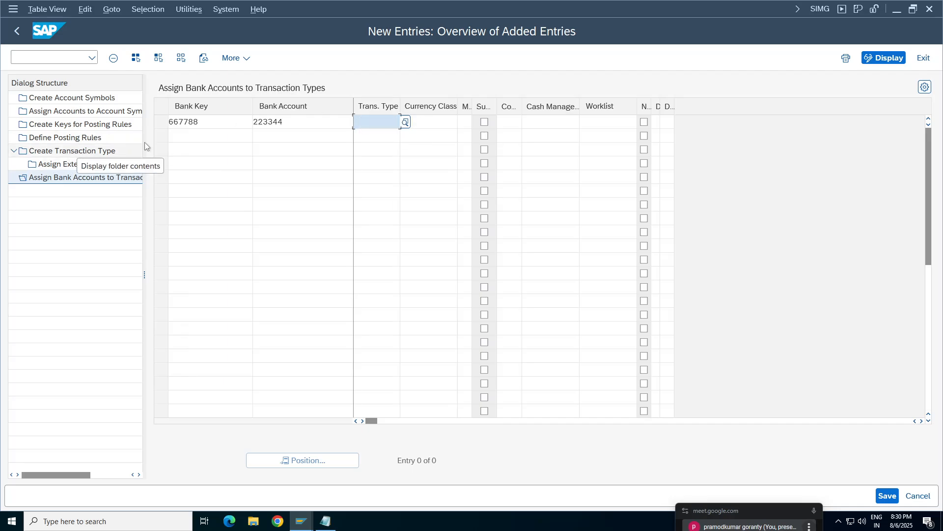
{"action": "type", "text": "MT940"}
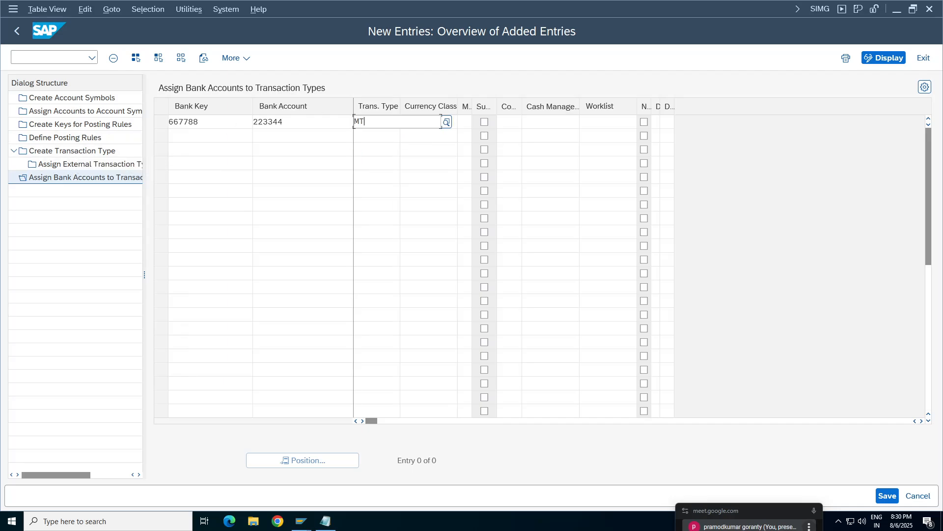
{"action": "key", "text": "BackSpace"}
{"action": "key", "text": "BackSpace"}
{"action": "key", "text": "BackSpace"}
{"action": "key", "text": "BackSpace"}
{"action": "key", "text": "BackSpace"}
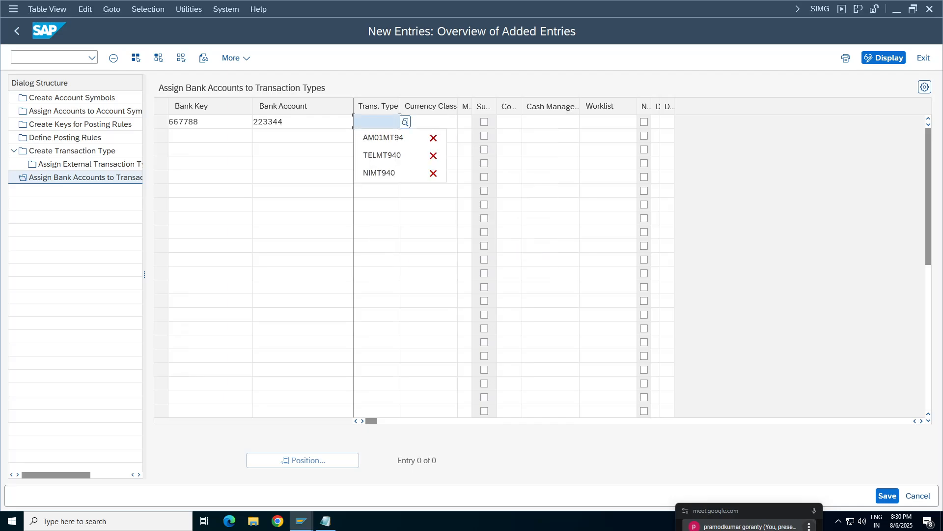
Assign transaction type VZ01MT94 (MT940 File format BRS for VZ01) to the bank account entry.
{"action": "type", "text": "VZ01MT"}
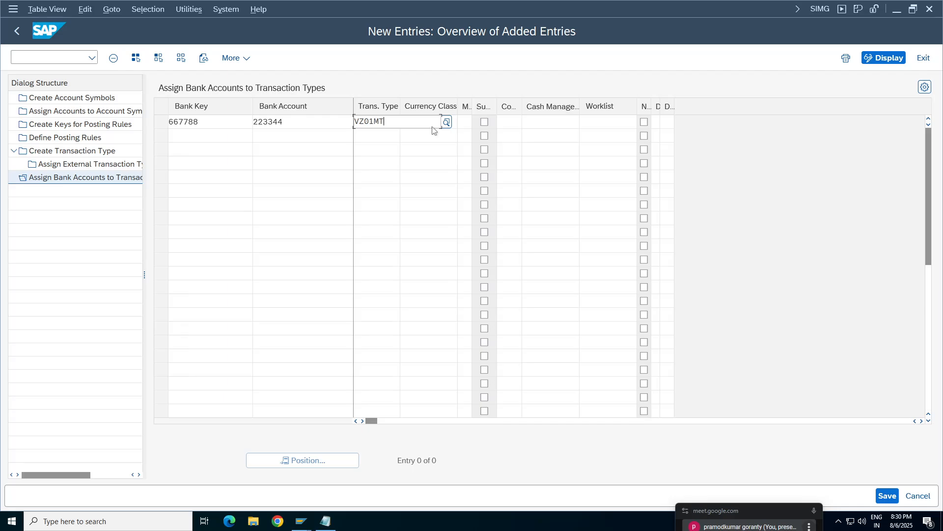
{"action": "type", "text": "940"}
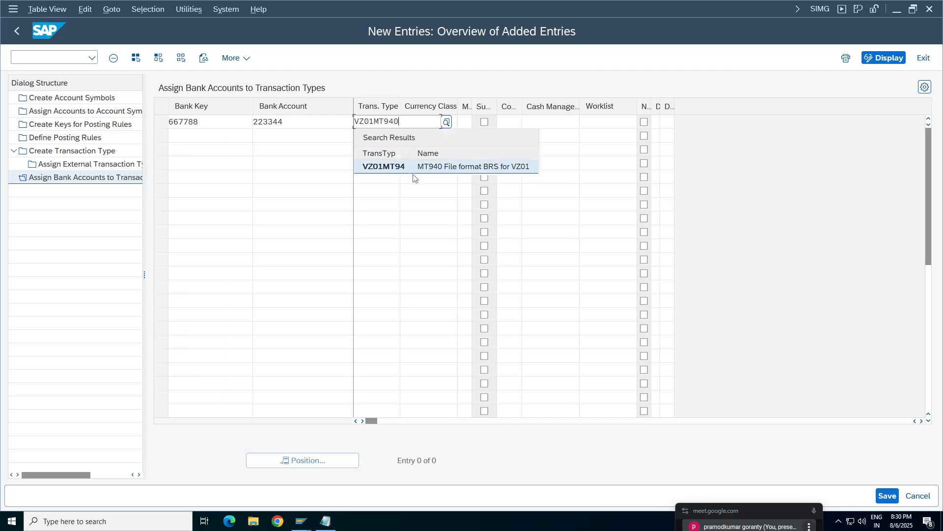
{"action": "left_click", "coordinate": [414, 172]}
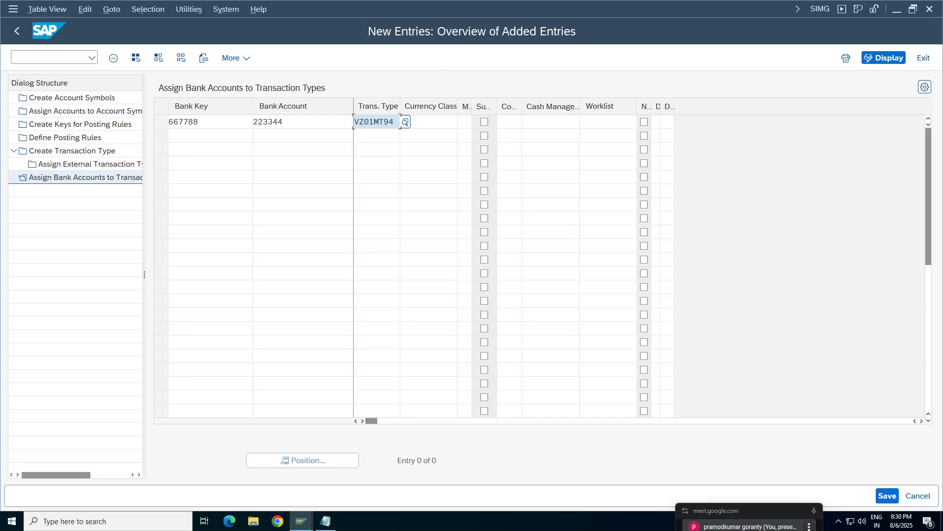
{"action": "key", "text": "Tab"}
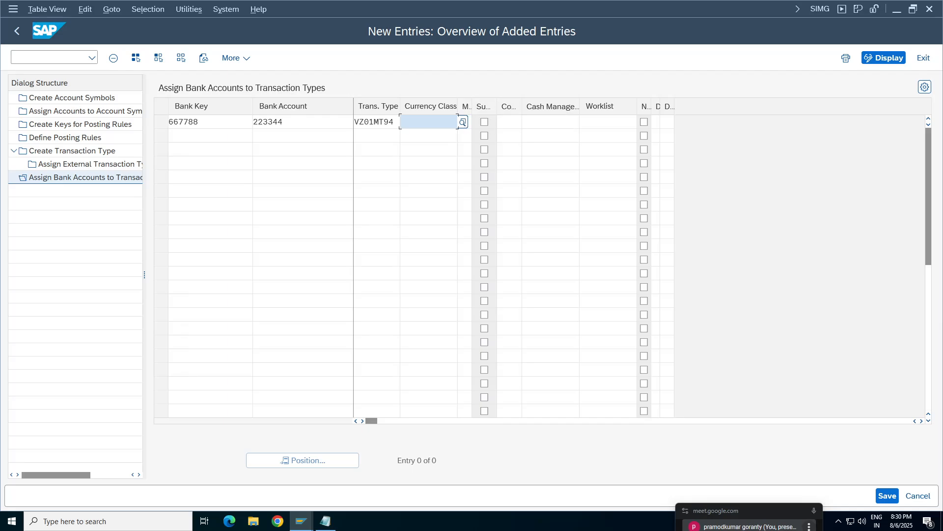
Set the entry's company code to VZ01 and save the bank account assignment.
{"action": "left_click", "coordinate": [517, 129]}
{"action": "type", "text": "VZ01"}
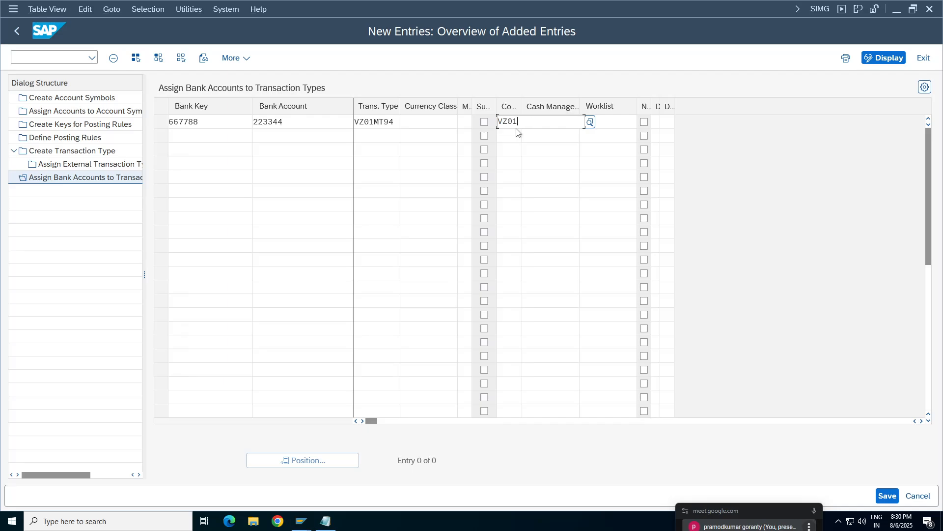
{"action": "key", "text": "Return"}
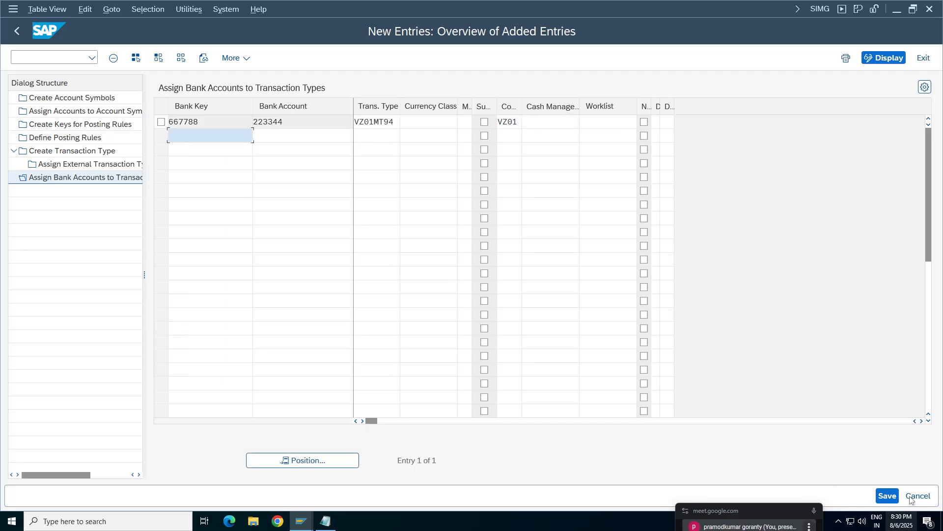
{"action": "left_click", "coordinate": [895, 499]}
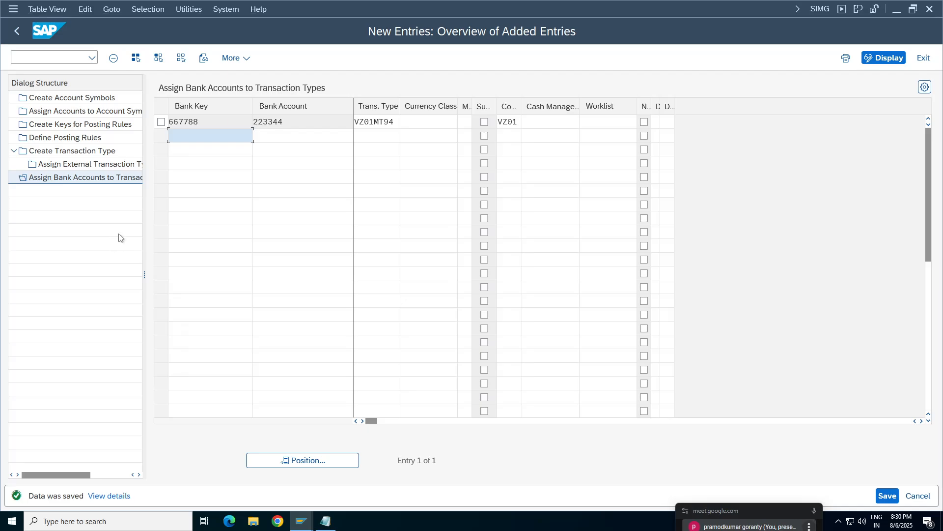
Go through the configuration activities from account symbols to posting rules and open the transaction type definition.
{"action": "left_click", "coordinate": [73, 98]}
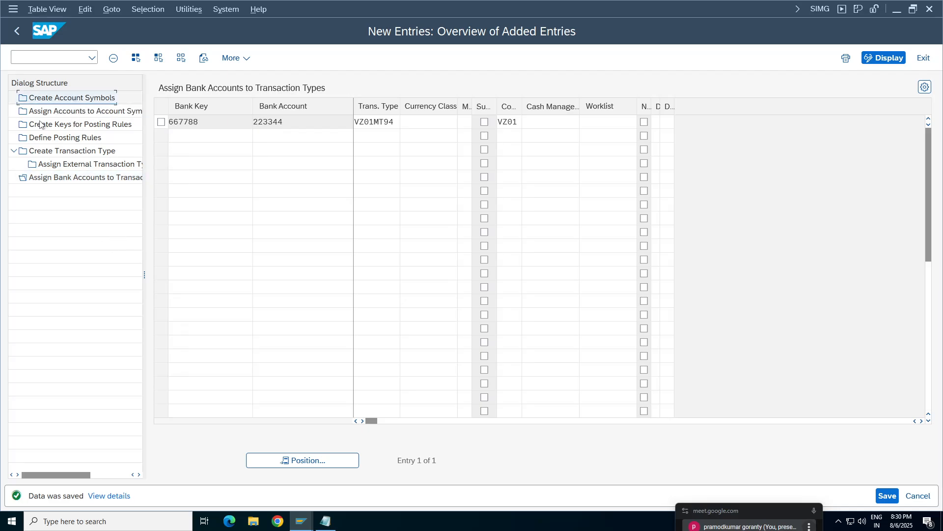
{"action": "left_click", "coordinate": [76, 112]}
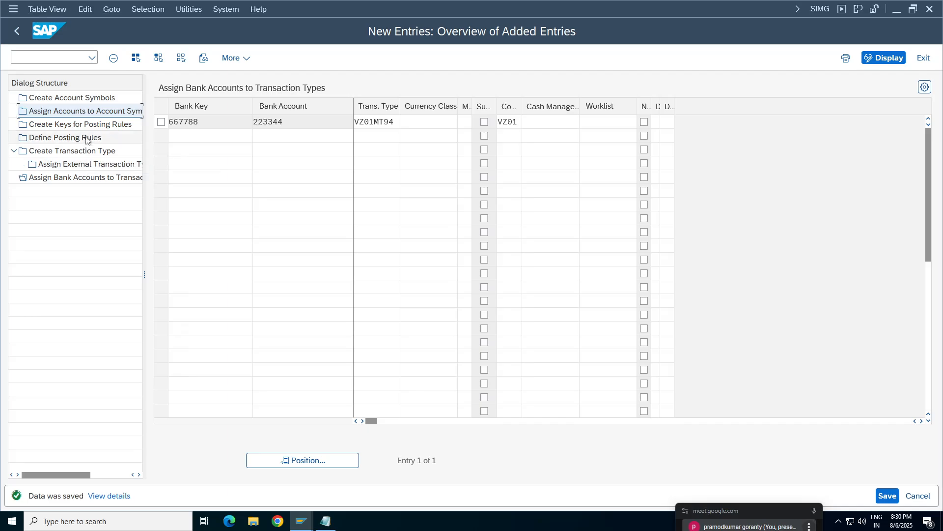
{"action": "left_click", "coordinate": [89, 124]}
{"action": "left_click", "coordinate": [77, 137]}
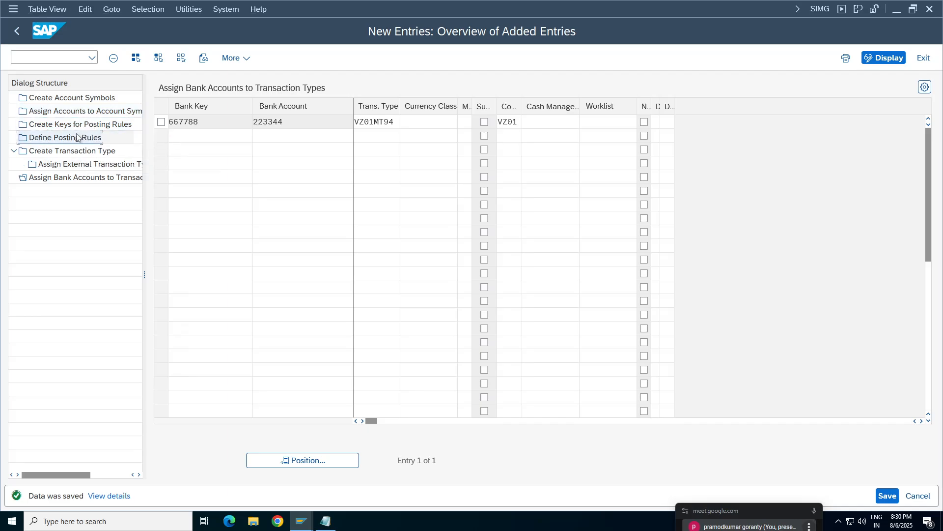
{"action": "left_click", "coordinate": [90, 151]}
{"action": "double_click", "coordinate": [90, 152]}
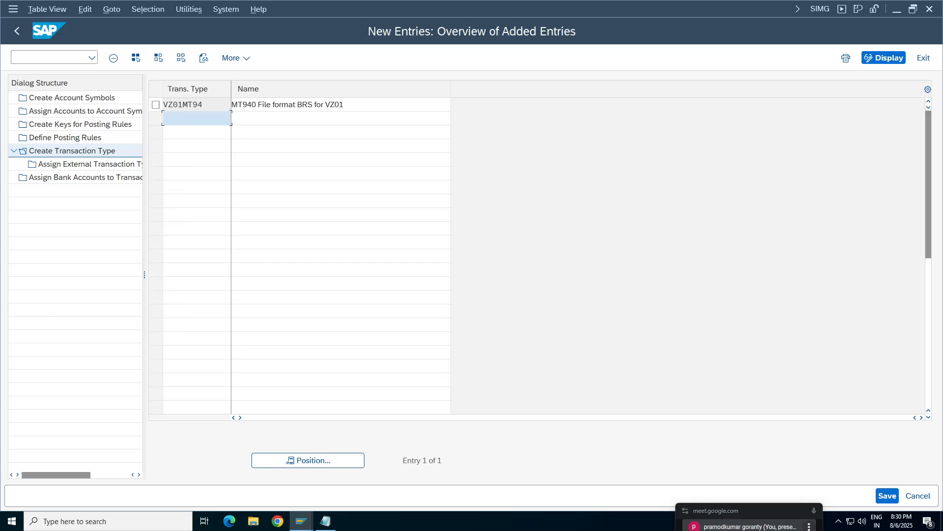
Review the external transaction types and posting rules assigned to transaction type VZ01MT94, and widen the activity structure to show full names.
{"action": "left_click", "coordinate": [156, 105]}
{"action": "double_click", "coordinate": [113, 166]}
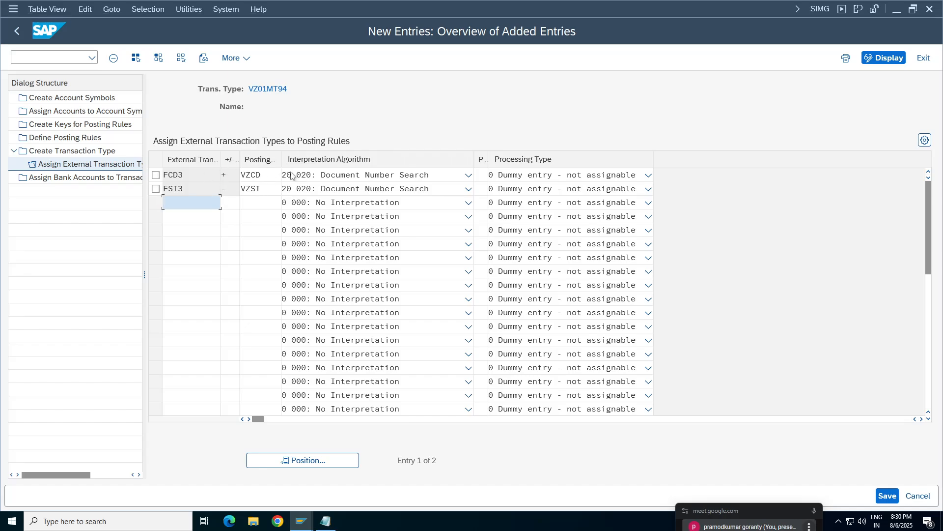
{"action": "key", "text": "Up"}
{"action": "key", "text": "Up"}
{"action": "key", "text": "Down"}
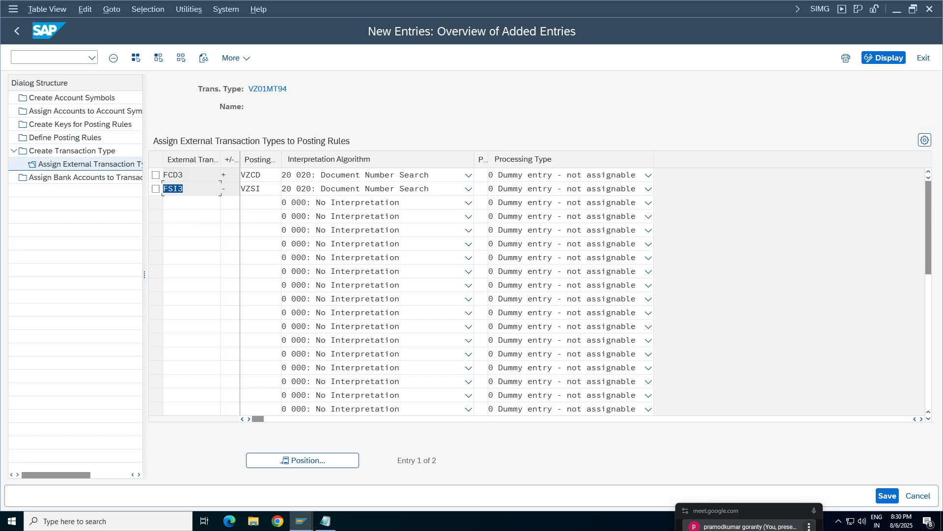
{"action": "left_click", "coordinate": [270, 176]}
{"action": "left_click", "coordinate": [269, 189]}
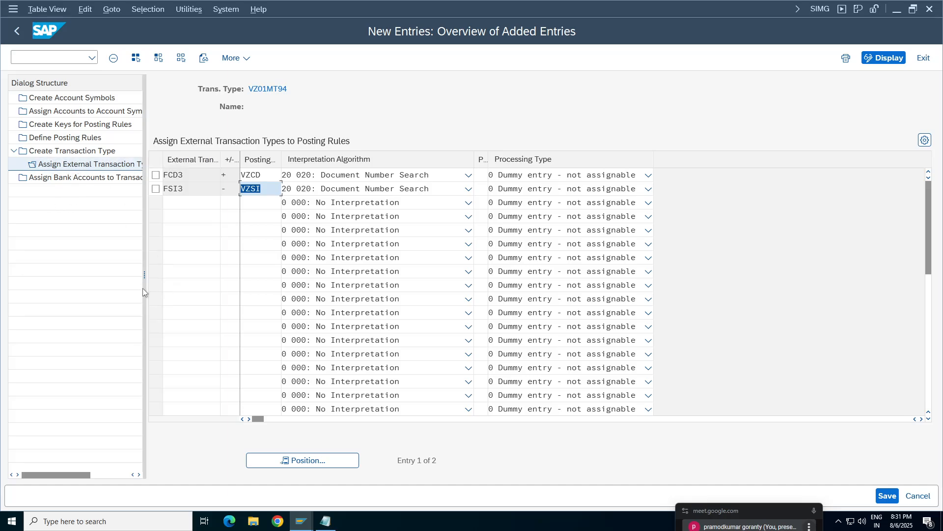
{"action": "left_click_drag", "start_coordinate": [143, 274], "coordinate": [223, 274]}
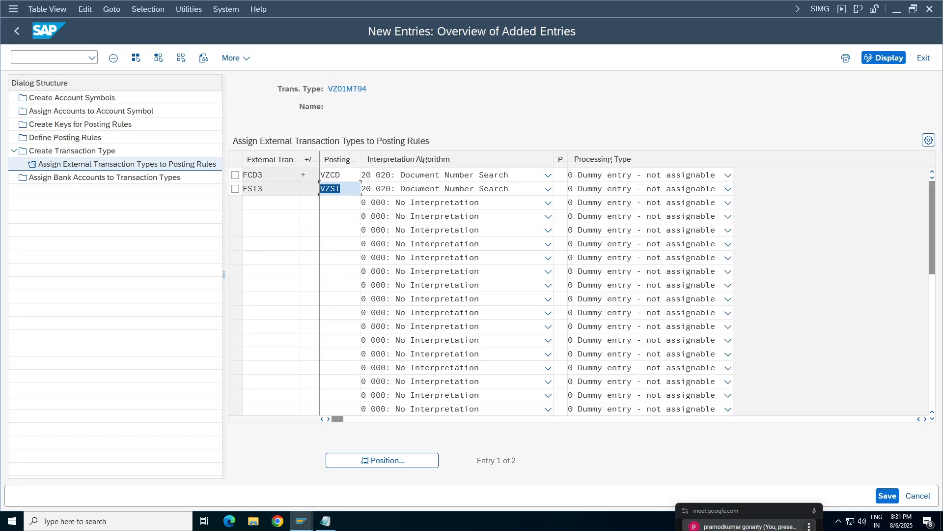
Switch to the TeluMT940 statement file in Notepad and go to the date on its :20: line.
{"action": "left_click", "coordinate": [327, 522]}
{"action": "left_click", "coordinate": [308, 198]}
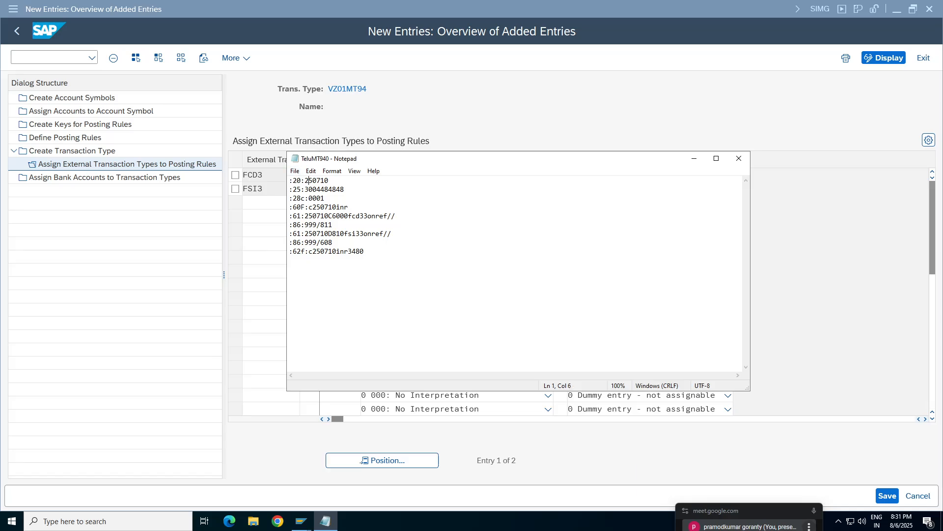
{"action": "key", "text": "Right"}
{"action": "key", "text": "Right"}
{"action": "key", "text": "Right"}
{"action": "key", "text": "Right"}
{"action": "key", "text": "BackSpace"}
{"action": "key", "text": "BackSpace"}
{"action": "type", "text": "06"}
{"action": "key", "text": "BackSpace"}
{"action": "type", "text": "8"}
{"action": "key", "text": "ctrl+z"}
{"action": "left_click", "coordinate": [309, 217]}
{"action": "left_click", "coordinate": [332, 252]}
Set the date on the statement file's :20: line to 250806 and copy it.
{"action": "key", "text": "BackSpace"}
{"action": "key", "text": "BackSpace"}
{"action": "key", "text": "BackSpace"}
{"action": "key", "text": "BackSpace"}
{"action": "key", "text": "BackSpace"}
{"action": "key", "text": "BackSpace"}
{"action": "type", "text": "250806"}
{"action": "key", "text": "shift+Left"}
{"action": "key", "text": "shift+Left"}
{"action": "key", "text": "shift+Left"}
{"action": "key", "text": "shift+Left"}
{"action": "key", "text": "shift+Left"}
{"action": "key", "text": "shift+Left"}
{"action": "key", "text": "ctrl+c"}
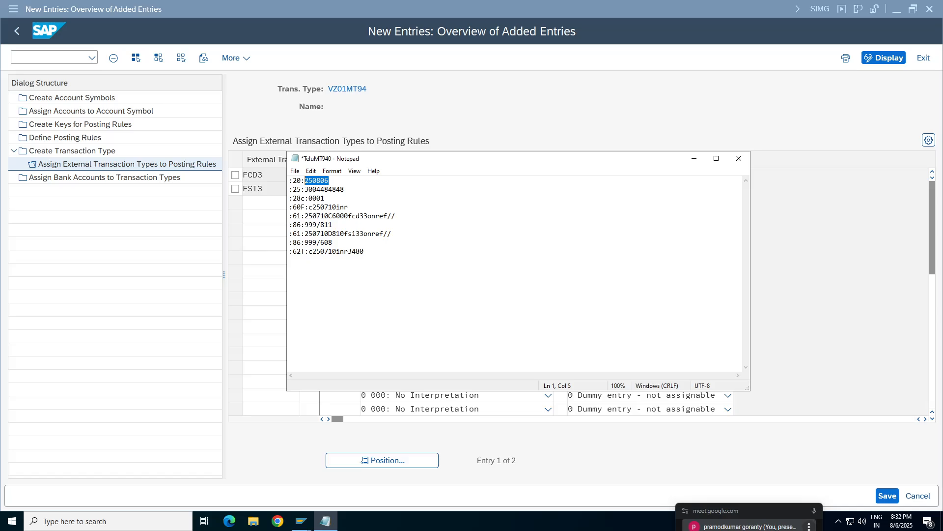
Replace the dates on the :60F:, both :61: and the :62f: lines of the statement file with 250806.
{"action": "left_click_drag", "start_coordinate": [337, 207], "coordinate": [312, 207]}
{"action": "key", "text": "ctrl+v"}
{"action": "left_click_drag", "start_coordinate": [329, 216], "coordinate": [305, 217]}
{"action": "key", "text": "ctrl+v"}
{"action": "left_click_drag", "start_coordinate": [329, 234], "coordinate": [305, 234]}
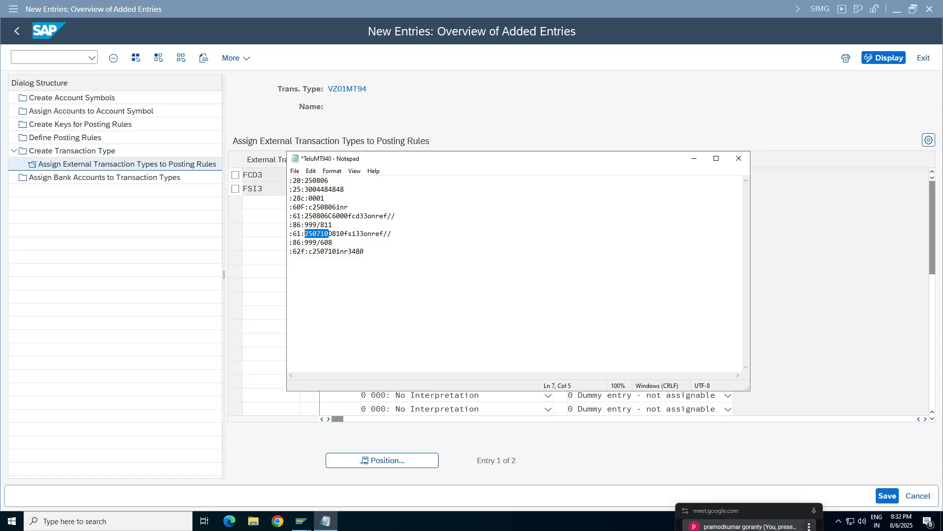
{"action": "key", "text": "ctrl+v"}
{"action": "left_click_drag", "start_coordinate": [337, 251], "coordinate": [313, 251]}
{"action": "key", "text": "ctrl+v"}
{"action": "left_click", "coordinate": [313, 261]}
{"action": "left_click", "coordinate": [329, 181]}
Copy the bank account number from the bank account assignments in SAP and paste it into the statement file's :25: line.
{"action": "left_click", "coordinate": [69, 228]}
{"action": "double_click", "coordinate": [81, 178]}
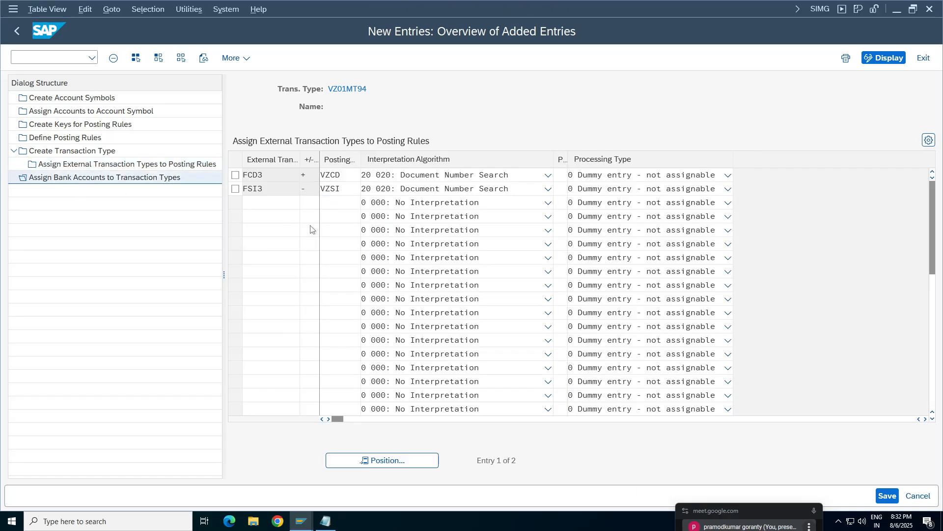
{"action": "double_click", "coordinate": [348, 122]}
{"action": "key", "text": "ctrl+c"}
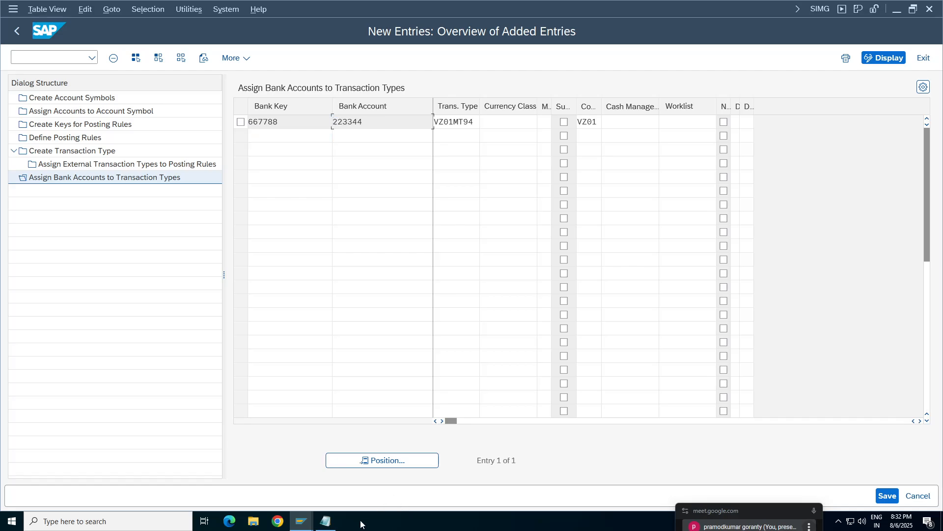
{"action": "left_click", "coordinate": [325, 520]}
{"action": "left_click_drag", "start_coordinate": [344, 189], "coordinate": [305, 189]}
{"action": "key", "text": "ctrl+v"}
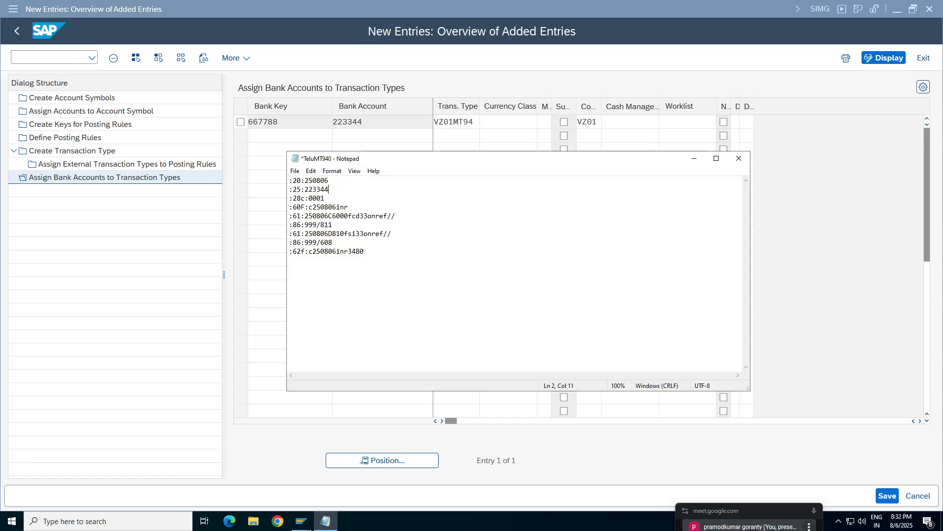
Check the statement file's :28c: and :60F: lines, and run FBL3N for all items of G/L account 1013 in company code VZ01.
{"action": "left_click", "coordinate": [312, 189]}
{"action": "left_click_drag", "start_coordinate": [327, 198], "coordinate": [289, 199]}
{"action": "left_click", "coordinate": [344, 225]}
{"action": "left_click", "coordinate": [297, 207]}
{"action": "key", "text": "End"}
{"action": "left_click", "coordinate": [301, 520]}
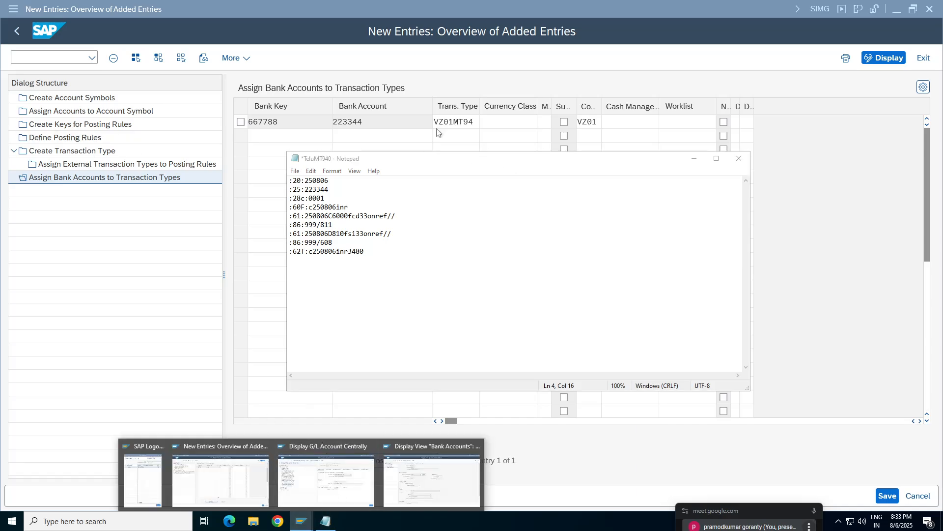
{"action": "left_click", "coordinate": [342, 487]}
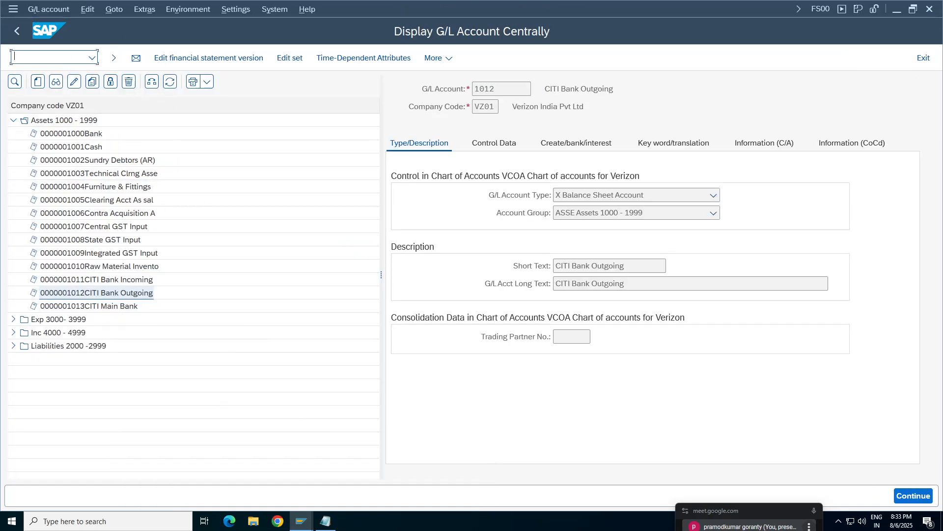
{"action": "left_click", "coordinate": [109, 306]}
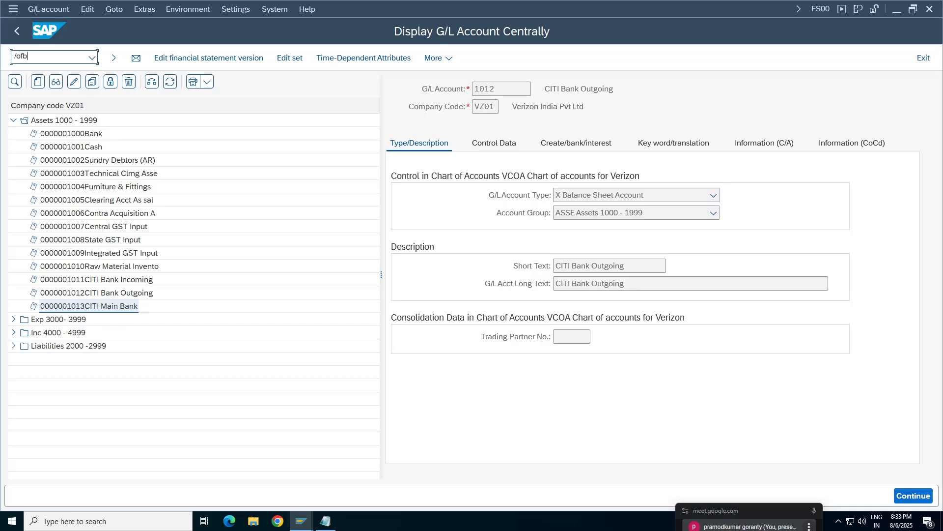
{"action": "key", "text": "Return"}
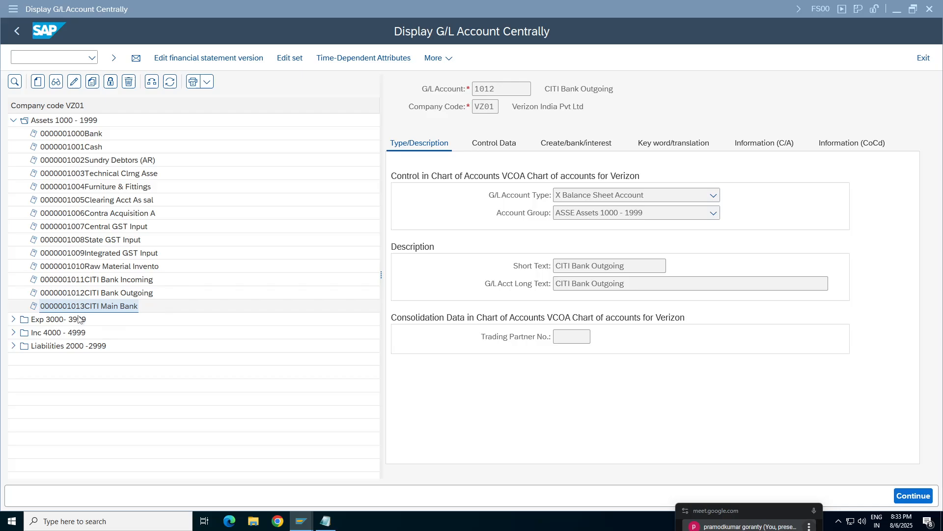
{"action": "type", "text": "1013"}
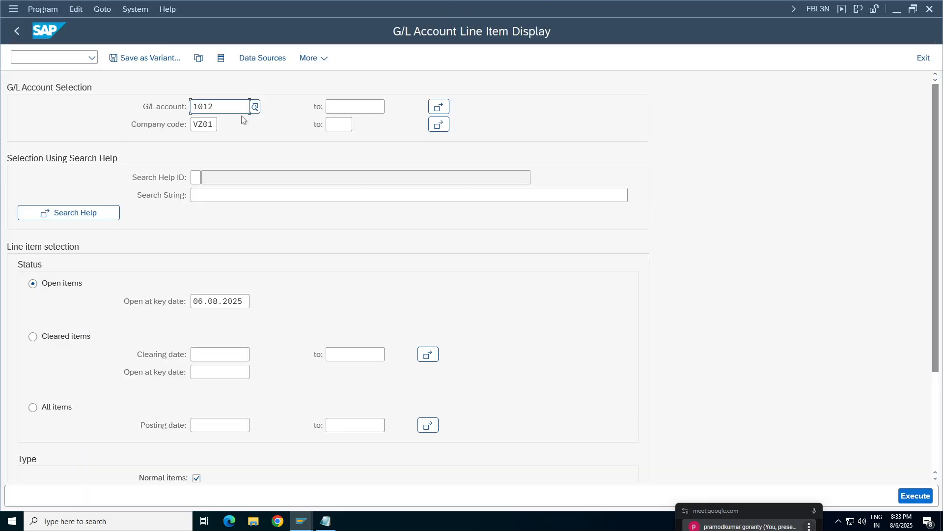
{"action": "left_click", "coordinate": [47, 407]}
{"action": "left_click", "coordinate": [921, 496]}
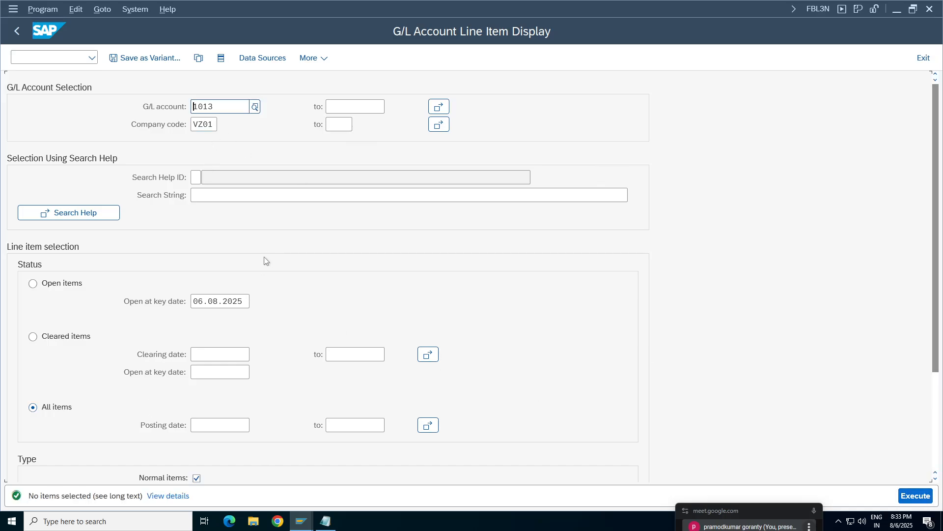
Re-enter G/L account 1013 (CITI Main Bank) in the line item selection and check the transaction lines in the statement file.
{"action": "double_click", "coordinate": [230, 106]}
{"action": "left_click", "coordinate": [227, 106]}
{"action": "key", "text": "BackSpace"}
{"action": "type", "text": "3"}
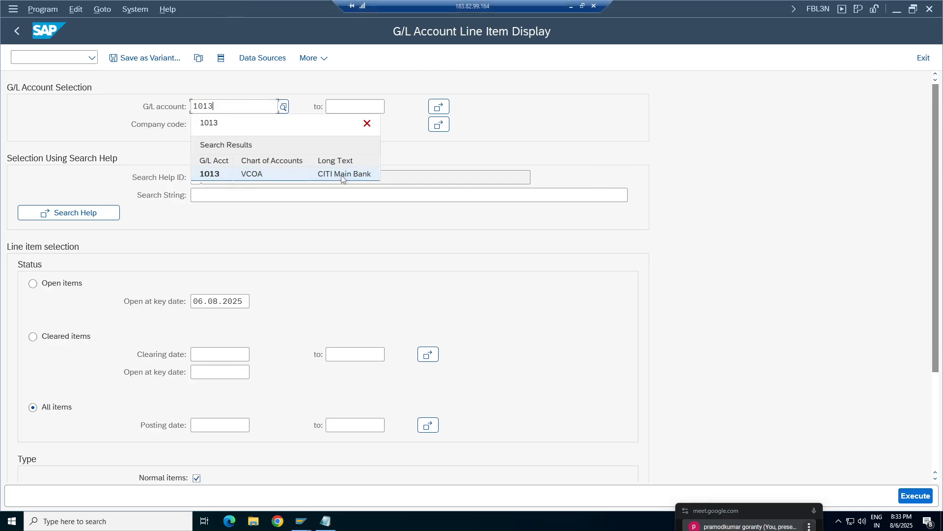
{"action": "left_click", "coordinate": [349, 175]}
{"action": "left_click", "coordinate": [333, 523]}
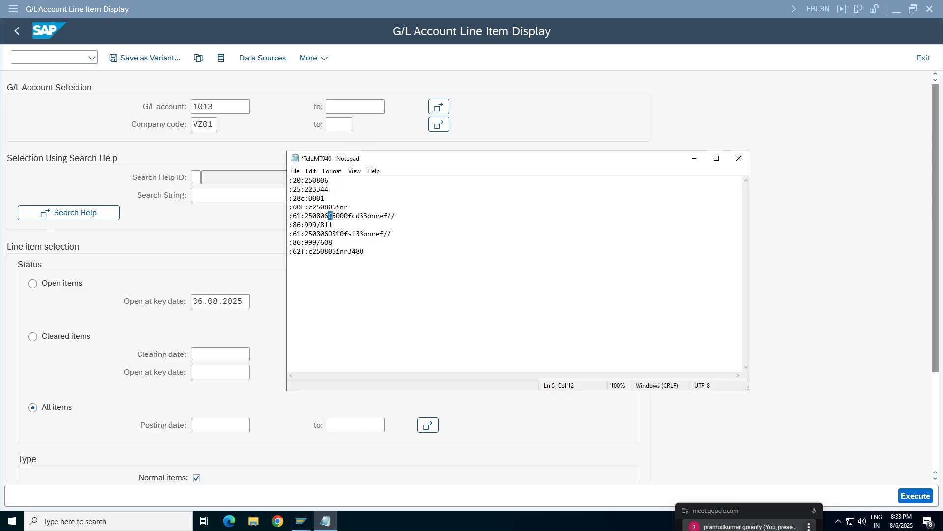
{"action": "left_click", "coordinate": [328, 234]}
{"action": "left_click", "coordinate": [301, 521]}
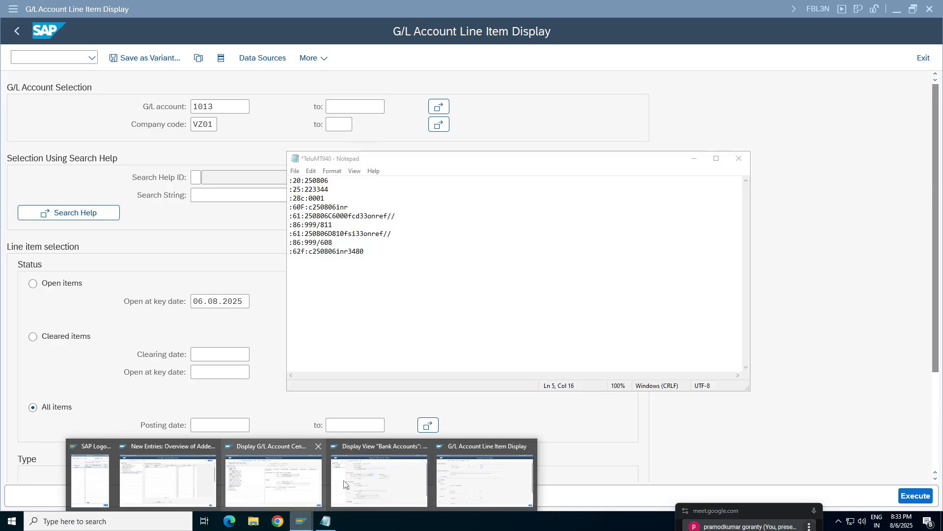
Look up the CITI Bank Incoming account and run the line item display for all items of G/L account 1011.
{"action": "left_click", "coordinate": [274, 479]}
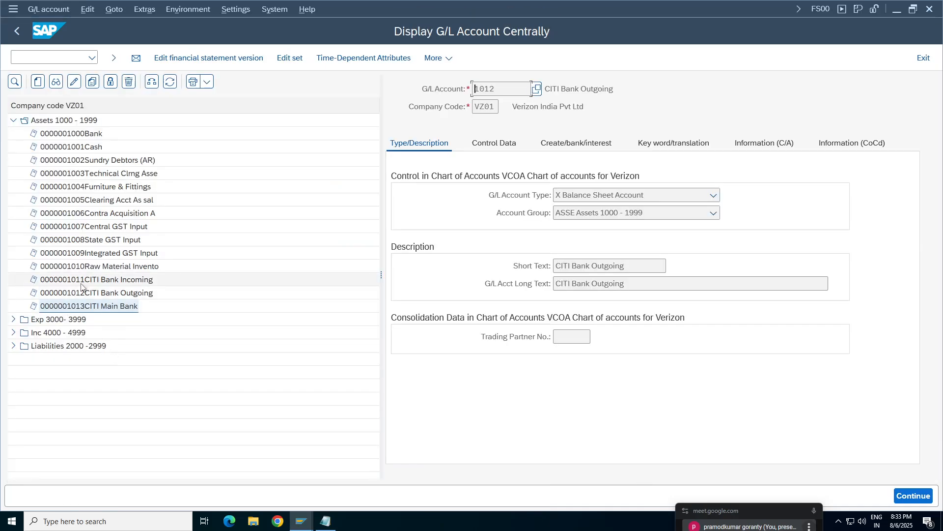
{"action": "left_click", "coordinate": [99, 279]}
{"action": "left_click", "coordinate": [301, 520]}
{"action": "left_click", "coordinate": [494, 488]}
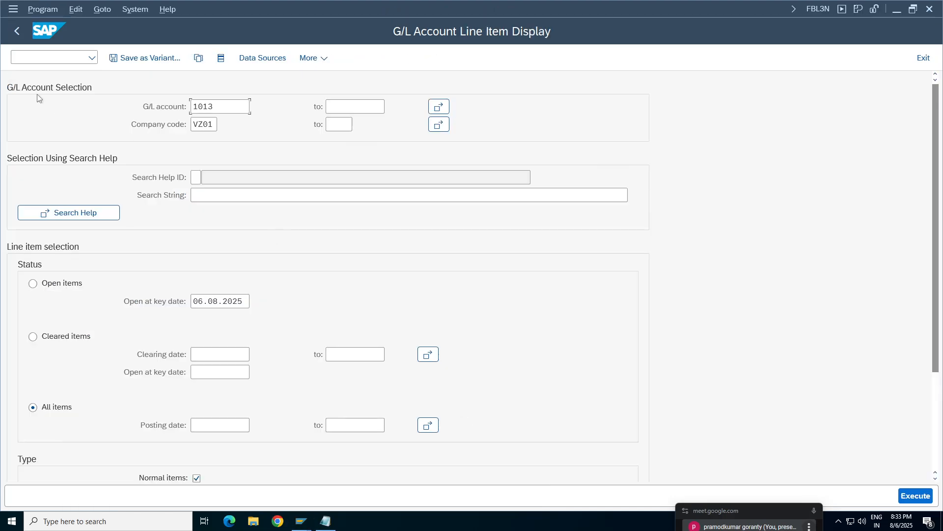
{"action": "key", "text": "BackSpace"}
{"action": "type", "text": "1"}
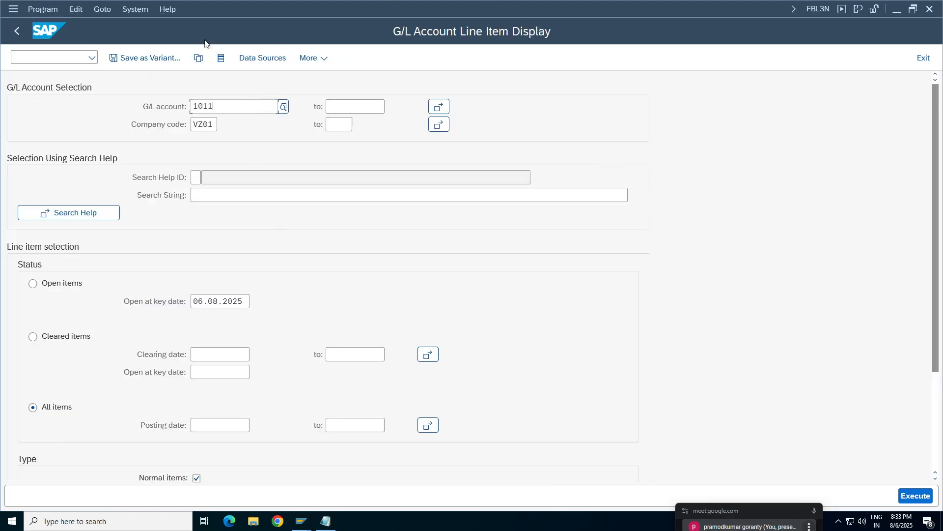
{"action": "key", "text": "Return"}
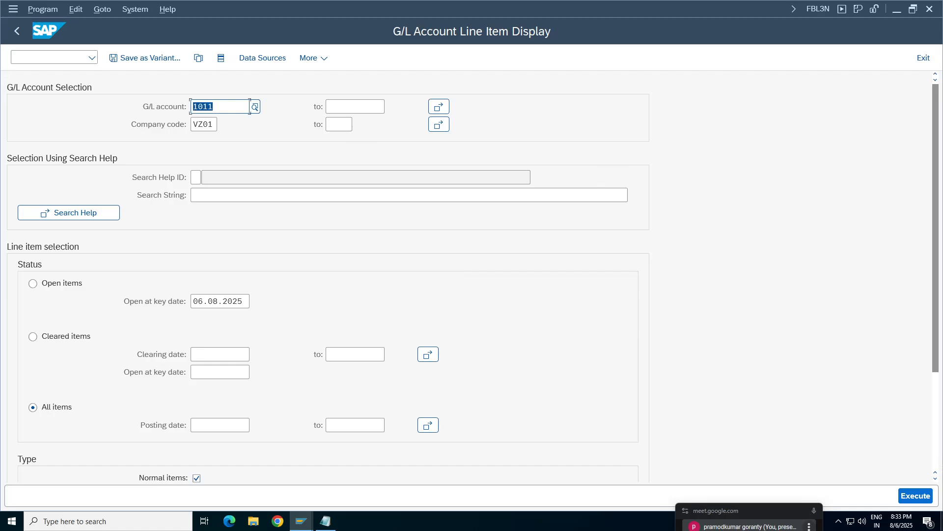
{"action": "left_click", "coordinate": [917, 495]}
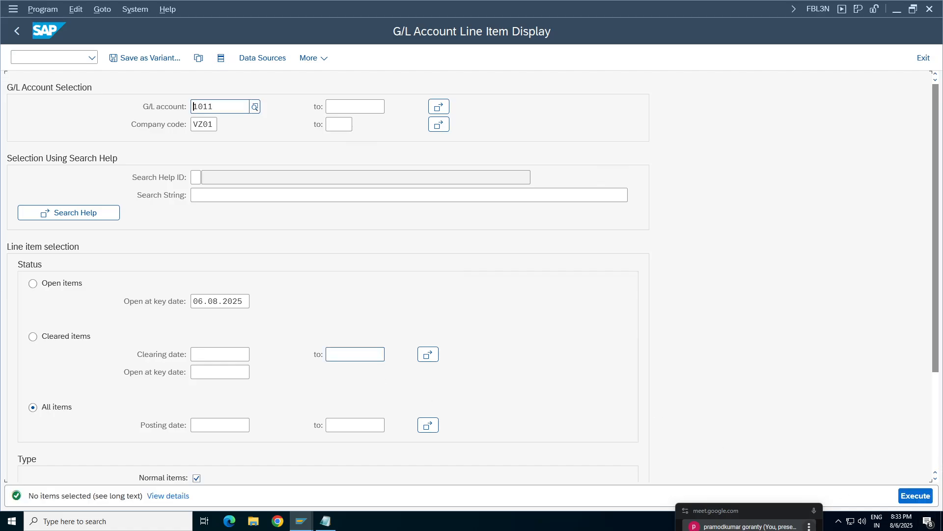
Display all line items of G/L account 1012 in company code VZ01.
{"action": "left_click_drag", "start_coordinate": [193, 106], "coordinate": [255, 95]}
{"action": "left_click", "coordinate": [227, 107]}
{"action": "key", "text": "BackSpace"}
{"action": "type", "text": "2"}
{"action": "key", "text": "Return"}
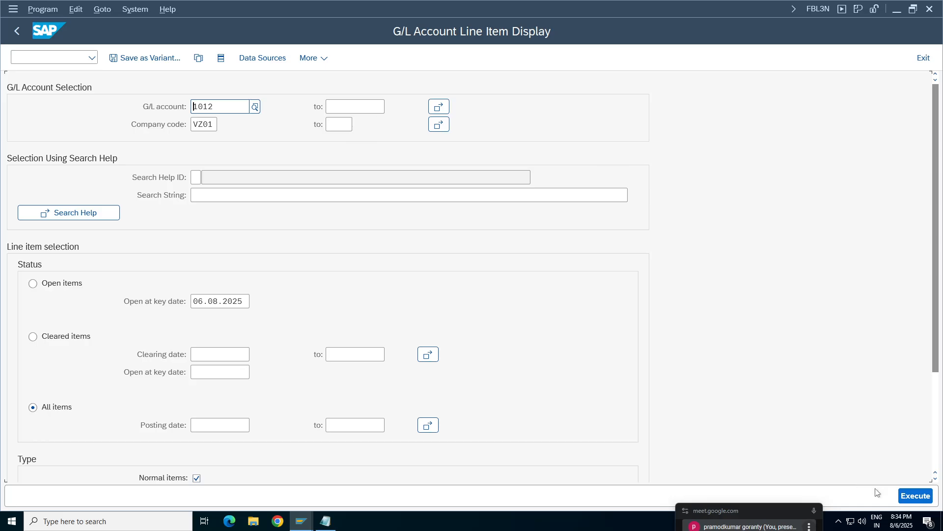
{"action": "left_click", "coordinate": [915, 496]}
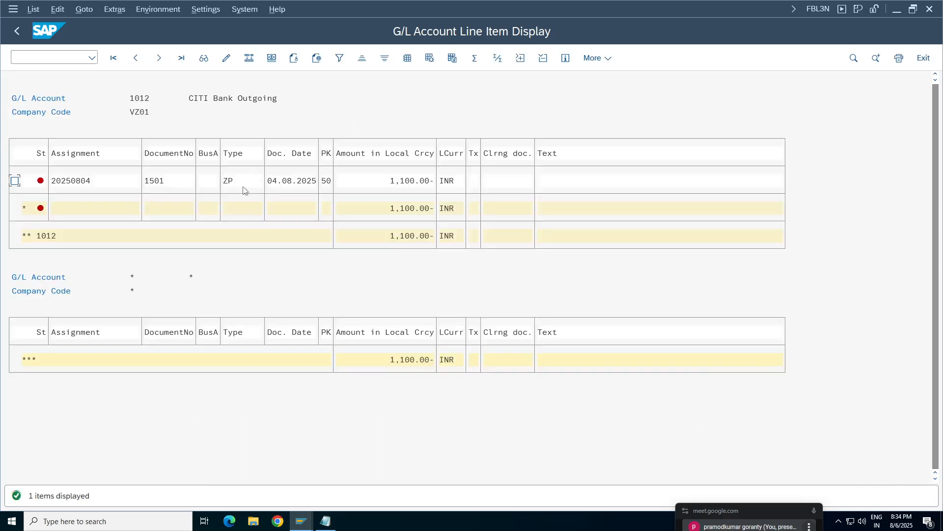
Set the debit amount on the statement file's fsi3 transaction line to 1100, with Notepad moved beside the line item list.
{"action": "left_click", "coordinate": [421, 184]}
{"action": "left_click", "coordinate": [325, 520]}
{"action": "left_click_drag", "start_coordinate": [387, 153], "coordinate": [571, 152]}
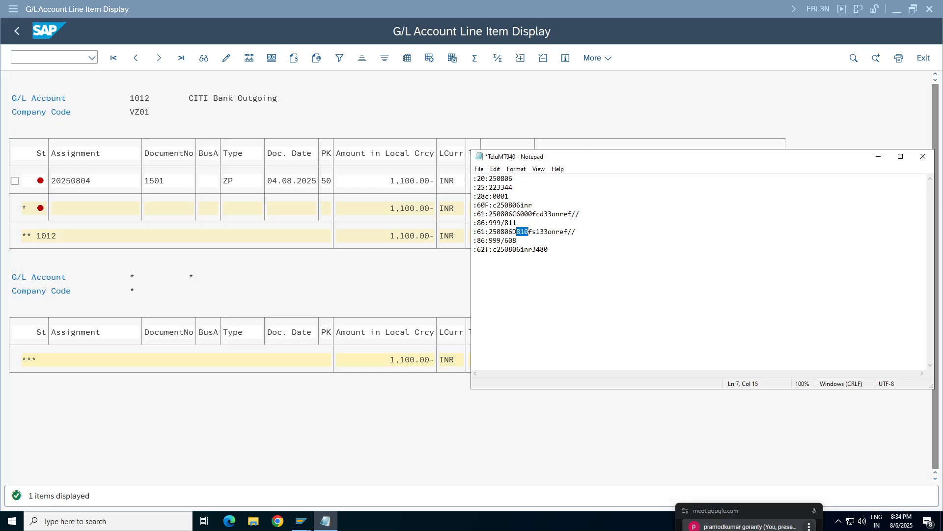
{"action": "type", "text": "1100"}
{"action": "left_click", "coordinate": [525, 215]}
Open customer invoice entry (FB70) in a new SAP session and set the company code to VZ01.
{"action": "left_click", "coordinate": [151, 120]}
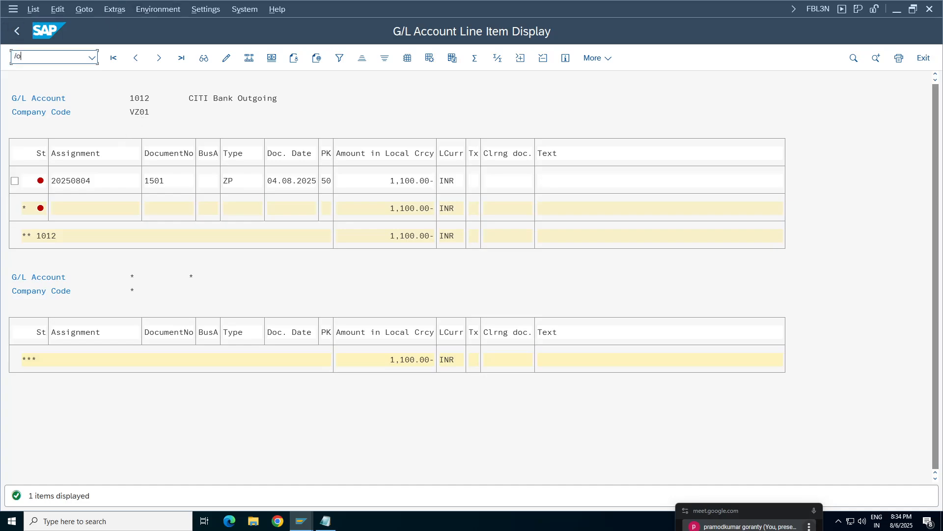
{"action": "type", "text": "/ofb70"}
{"action": "key", "text": "Return"}
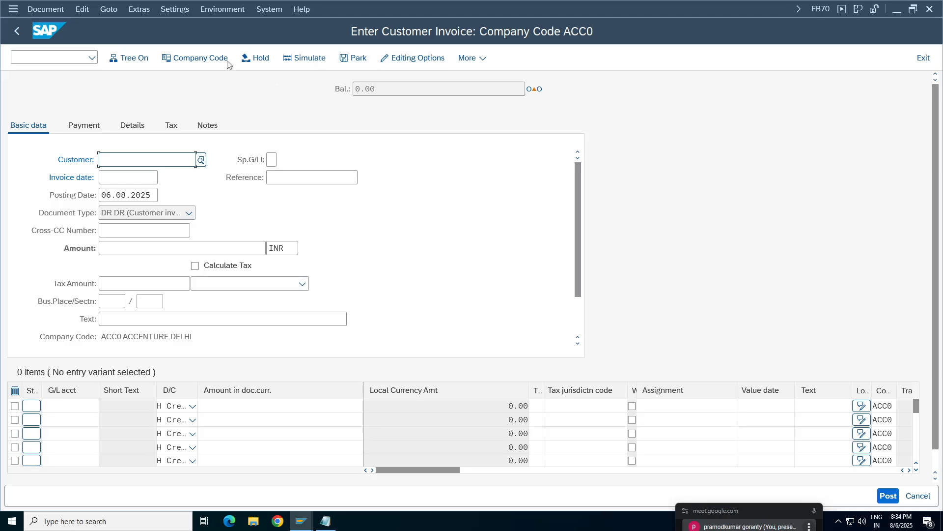
{"action": "left_click", "coordinate": [209, 68]}
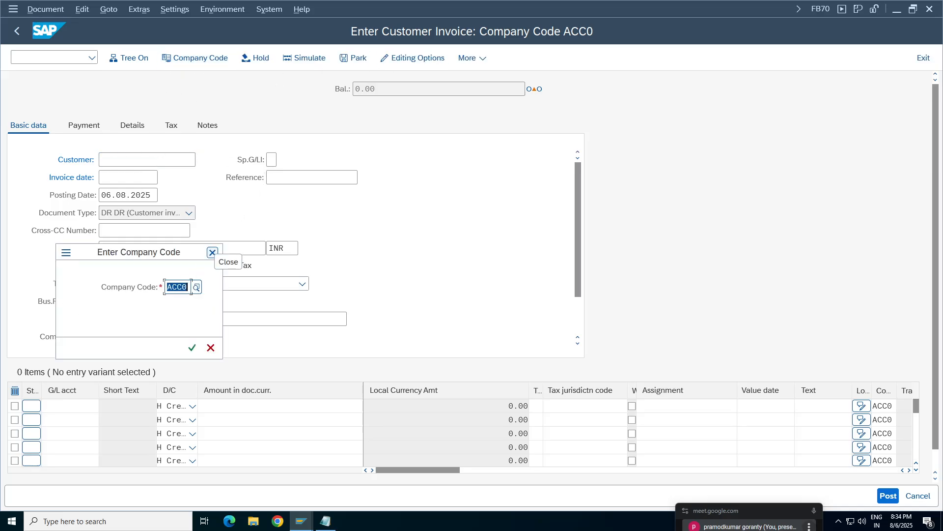
{"action": "type", "text": "ACC0"}
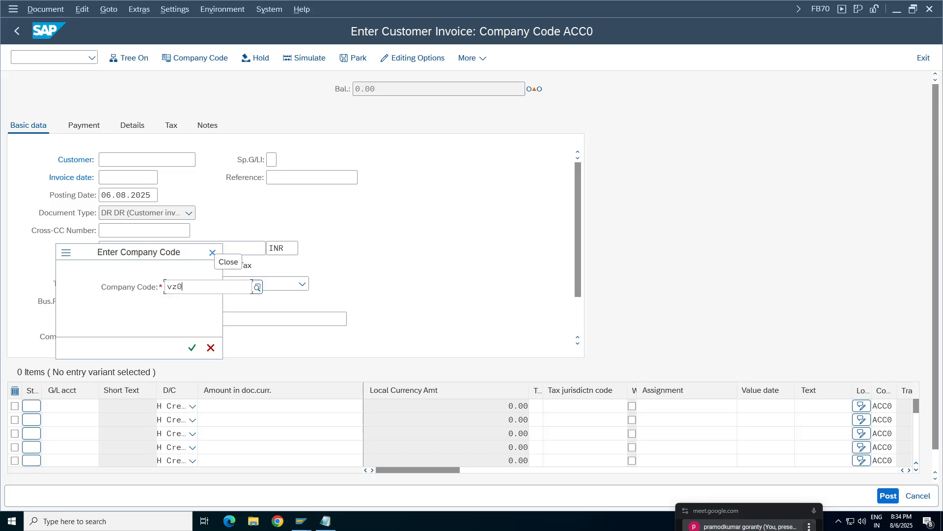
{"action": "key", "text": "Return"}
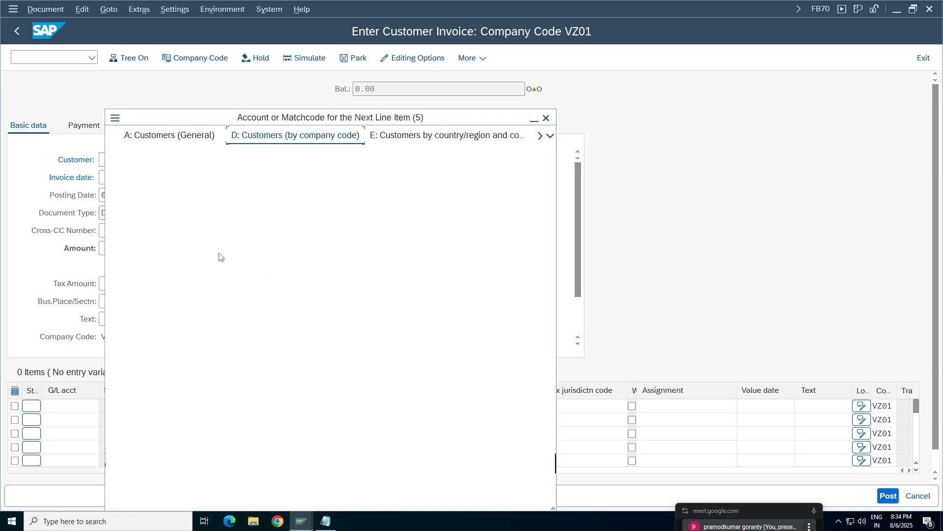
Look up the customer by company code for the invoice and set the invoice date to 06.08.2025, matching the posting date.
{"action": "key", "text": "Return"}
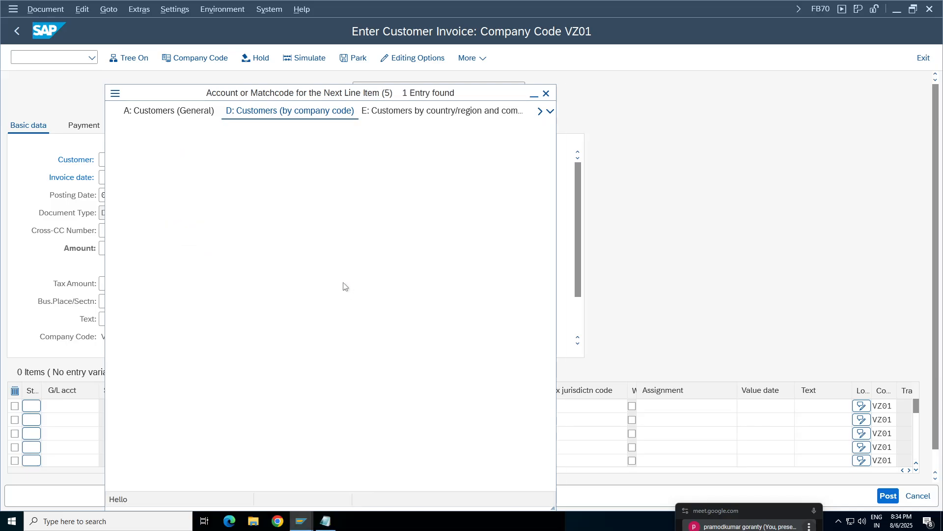
{"action": "double_click", "coordinate": [290, 94]}
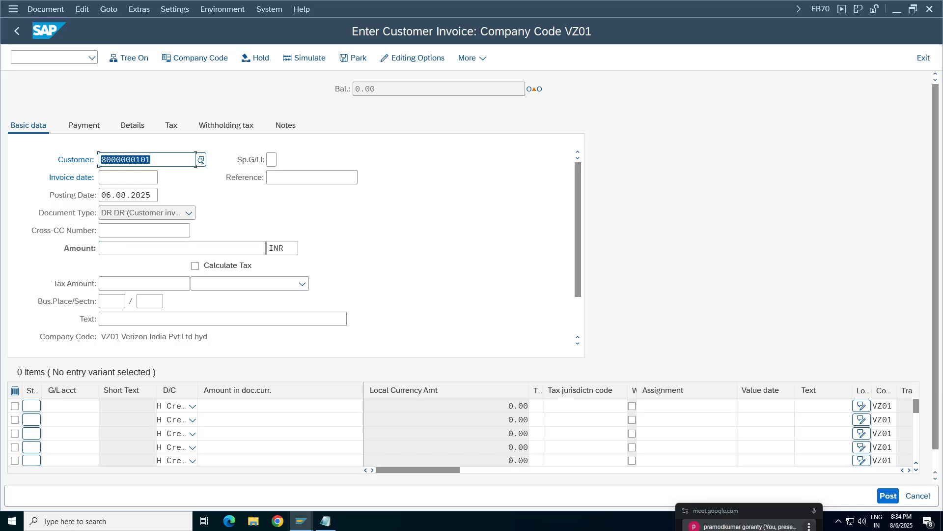
{"action": "key", "text": "Tab"}
{"action": "key", "text": "Tab"}
{"action": "key", "text": "ctrl+c"}
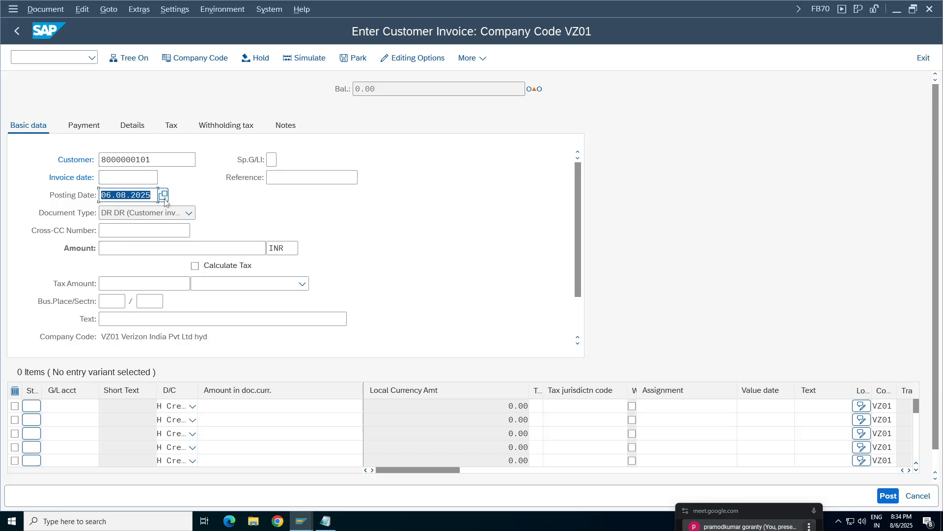
{"action": "left_click", "coordinate": [154, 177]}
{"action": "key", "text": "ctrl+v"}
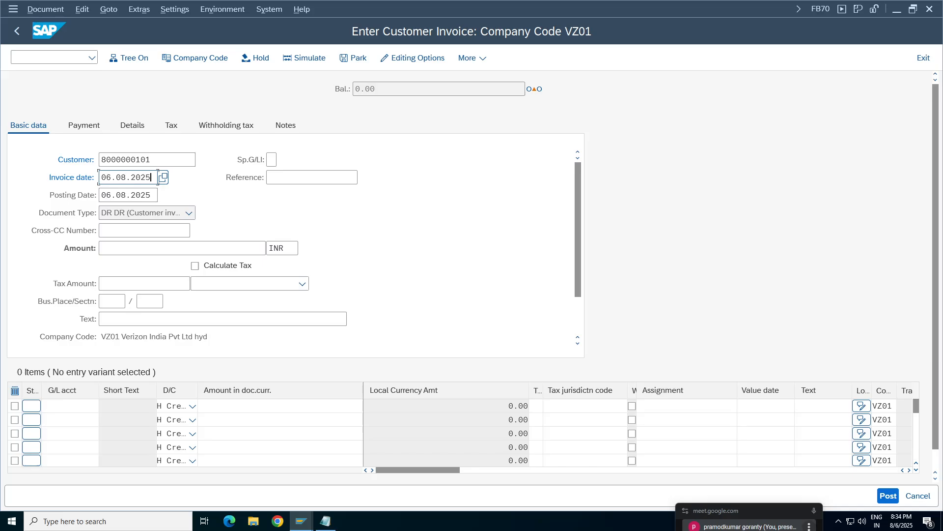
Set the invoice reference to Test134 and the invoice amount to 6000 INR.
{"action": "left_click", "coordinate": [290, 178]}
{"action": "left_click", "coordinate": [290, 194]}
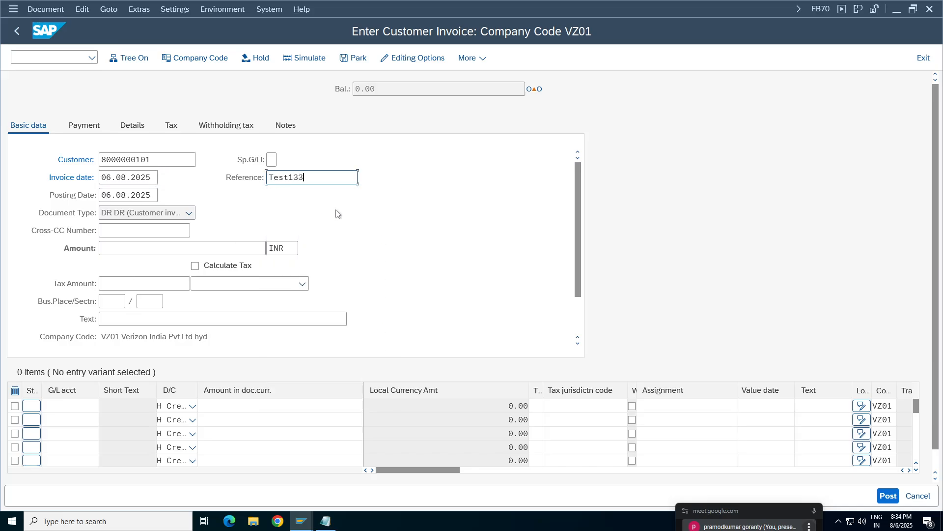
{"action": "key", "text": "BackSpace"}
{"action": "type", "text": "4"}
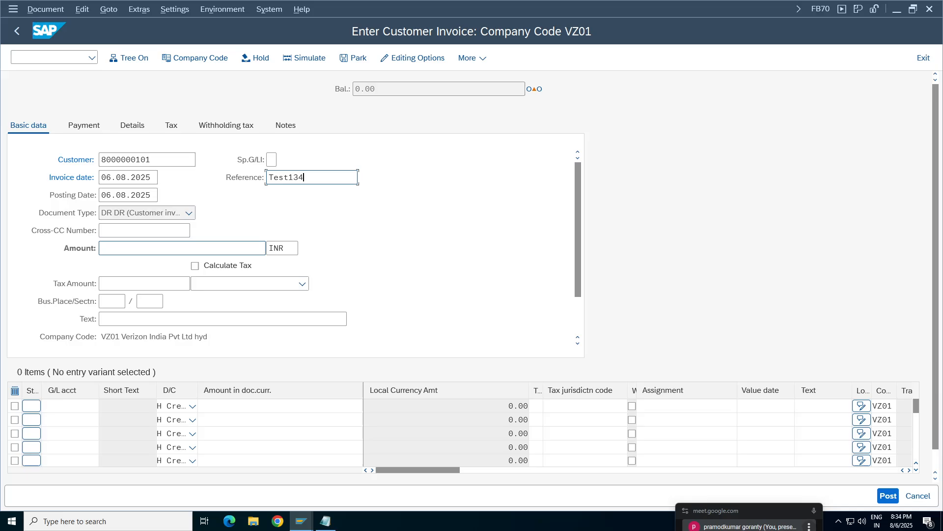
{"action": "left_click", "coordinate": [118, 248]}
{"action": "type", "text": "60000"}
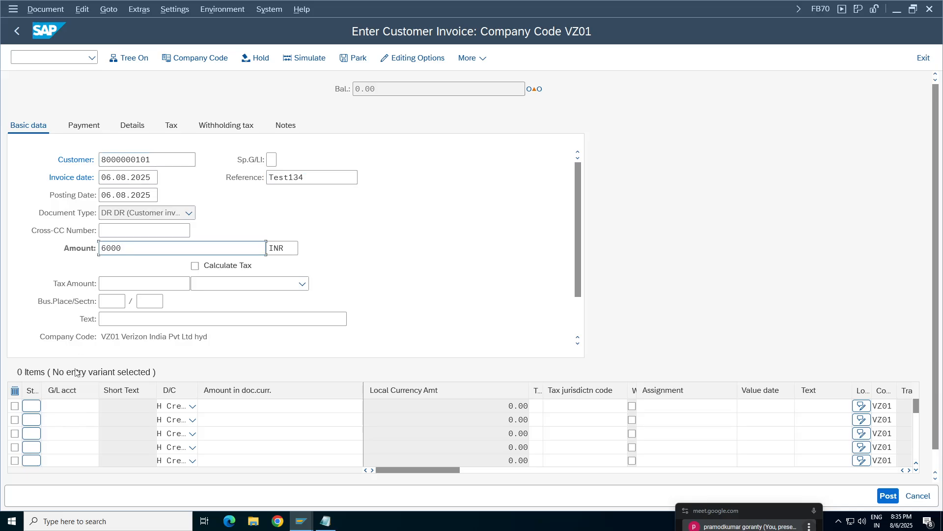
Look up G/L account 4001 (Sales) for the first line item and set its document currency amount to 6000.
{"action": "left_click", "coordinate": [73, 406]}
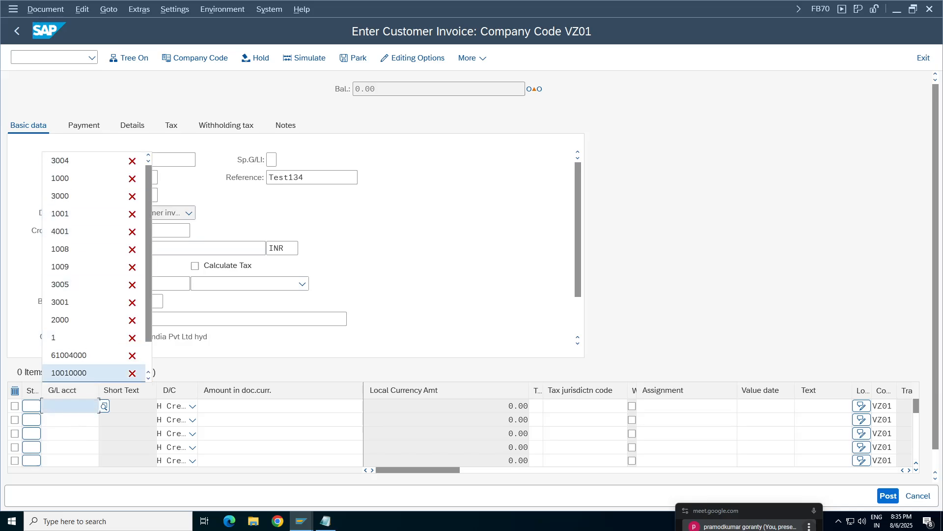
{"action": "left_click", "coordinate": [103, 407]}
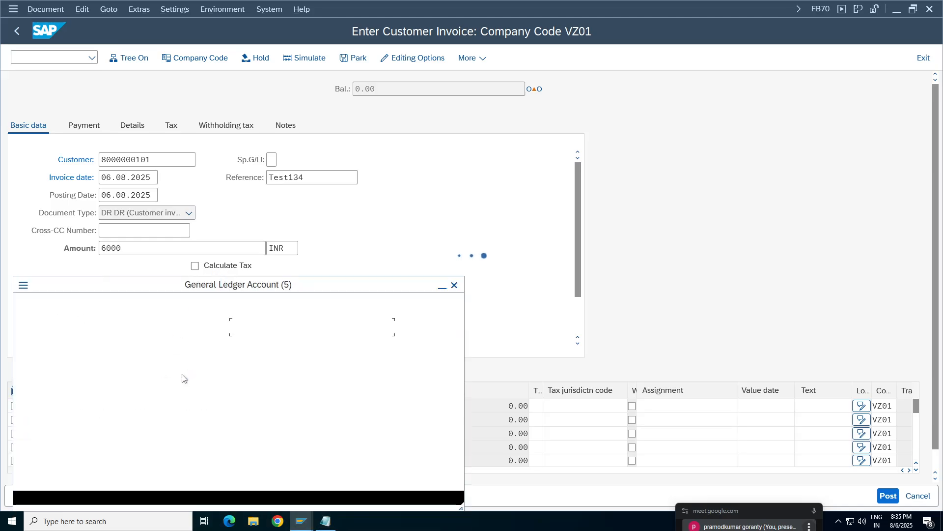
{"action": "key", "text": "Return"}
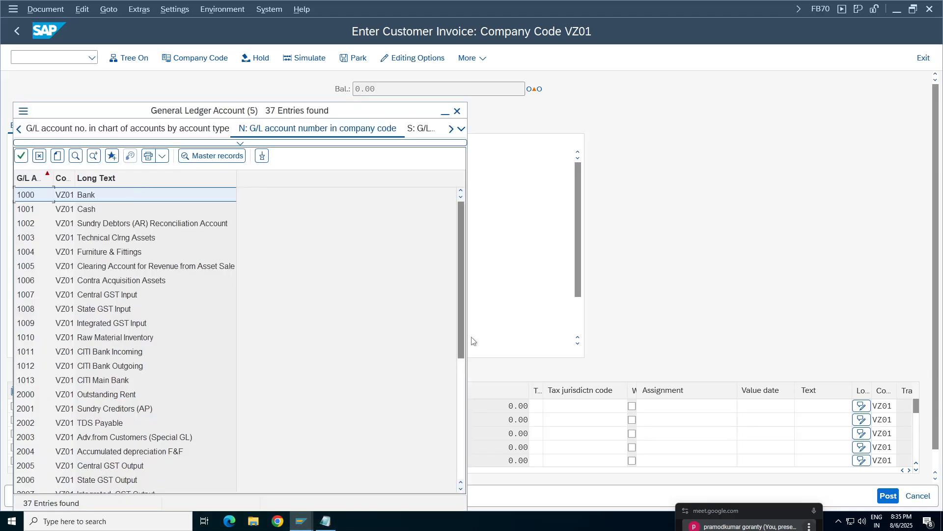
{"action": "left_click_drag", "start_coordinate": [460, 287], "coordinate": [428, 384]}
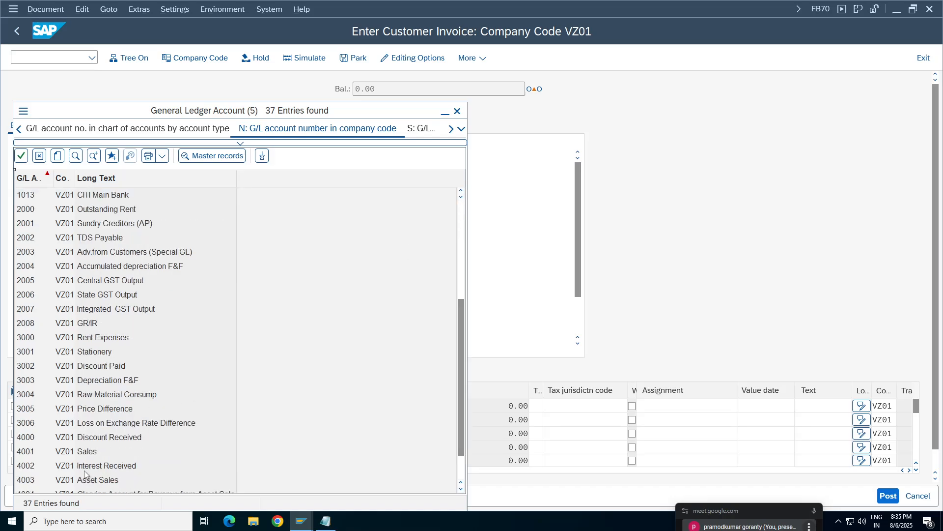
{"action": "left_click", "coordinate": [86, 455]}
{"action": "double_click", "coordinate": [86, 454]}
{"action": "left_click", "coordinate": [244, 406]}
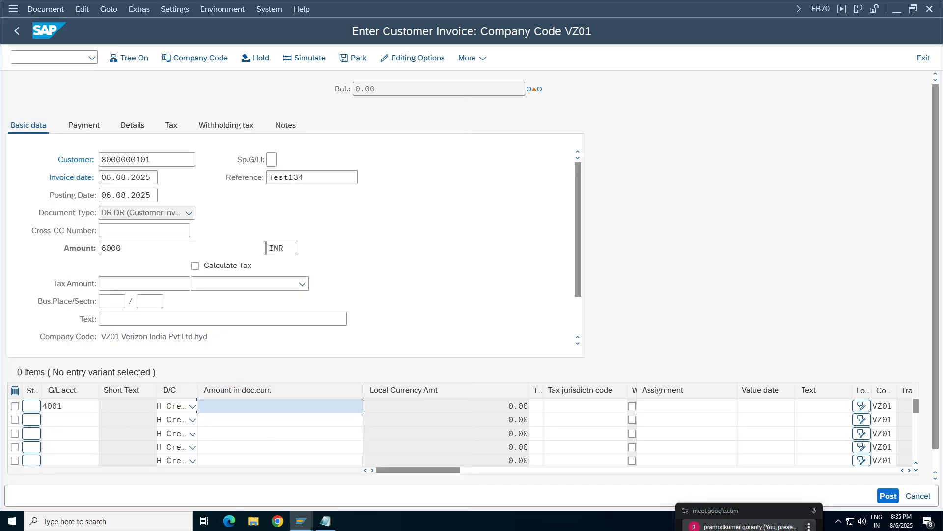
{"action": "type", "text": "6000"}
Assign cost center 100100 to the Sales line item and post the customer invoice.
{"action": "left_click", "coordinate": [910, 470]}
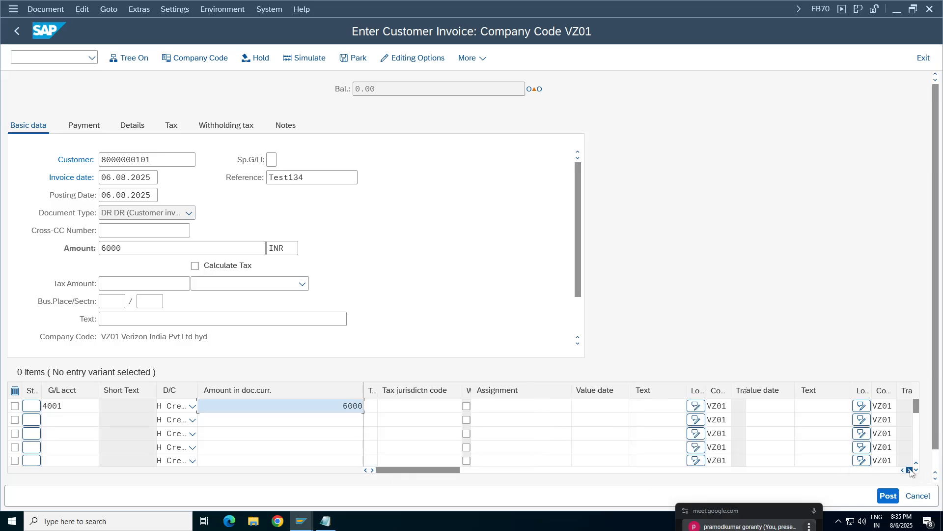
{"action": "left_click", "coordinate": [910, 470]}
{"action": "left_click", "coordinate": [910, 470]}
{"action": "left_click", "coordinate": [910, 471]}
{"action": "left_click", "coordinate": [738, 406]}
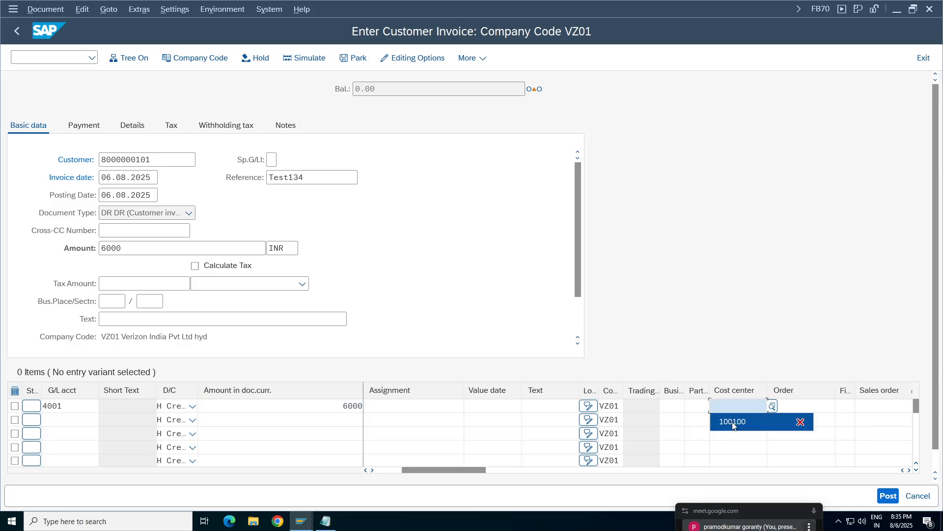
{"action": "left_click", "coordinate": [734, 424]}
{"action": "key", "text": "Return"}
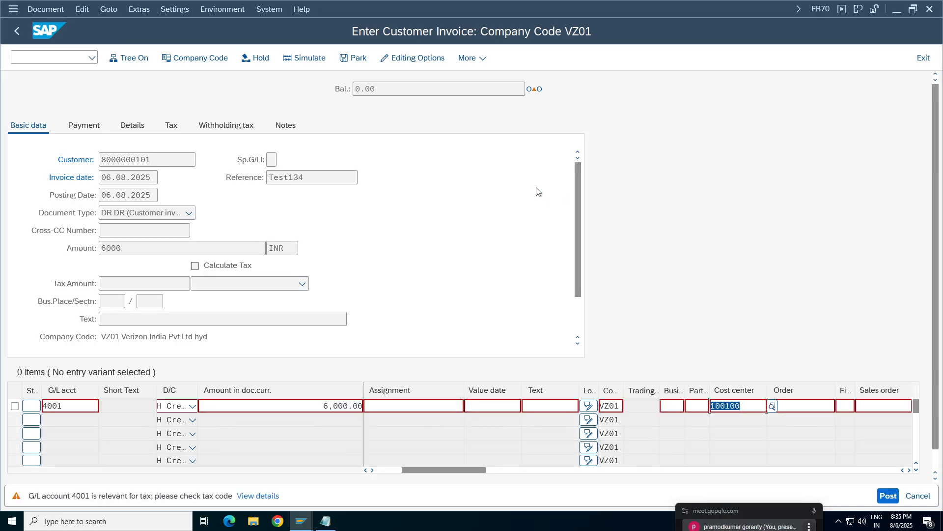
{"action": "key", "text": "Return"}
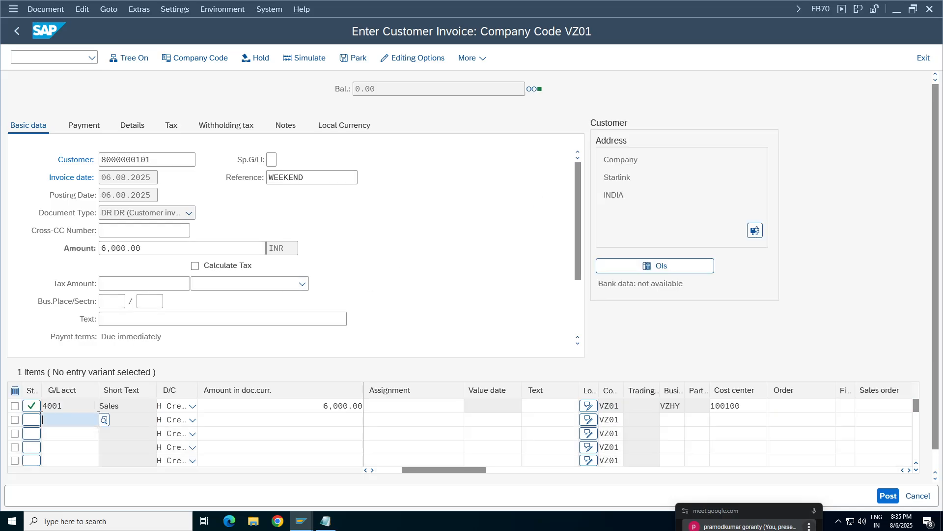
{"action": "key", "text": "Return"}
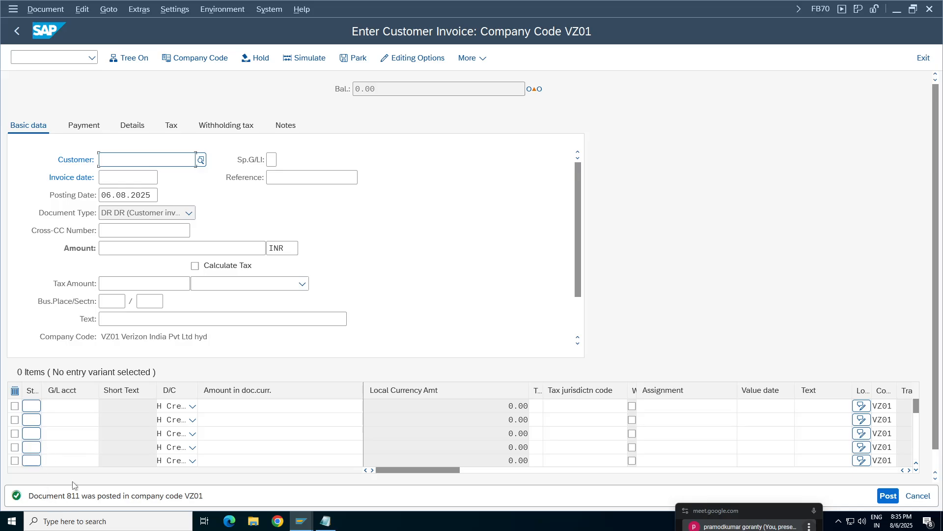
Open incoming payment posting (F-28) in a new session and set the document date to 06.08.2025.
{"action": "left_click", "coordinate": [37, 57]}
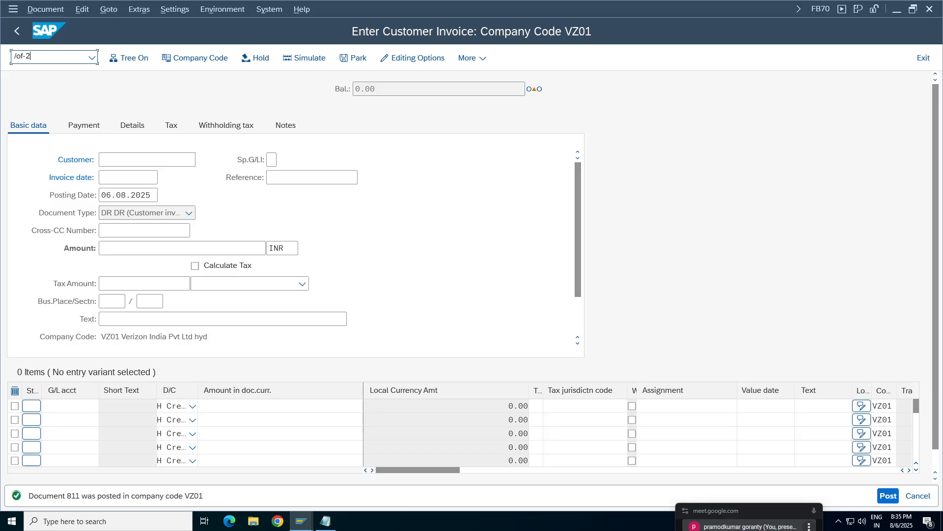
{"action": "key", "text": "Return"}
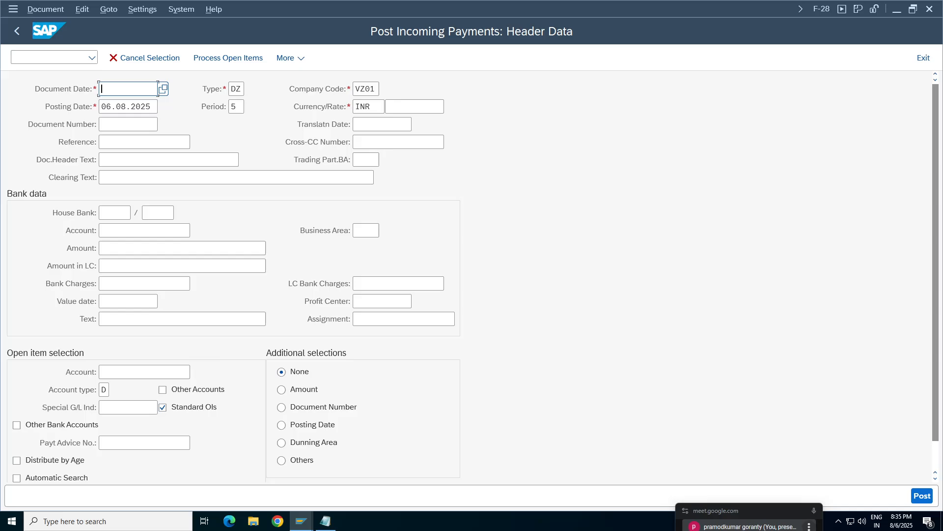
{"action": "double_click", "coordinate": [129, 106]}
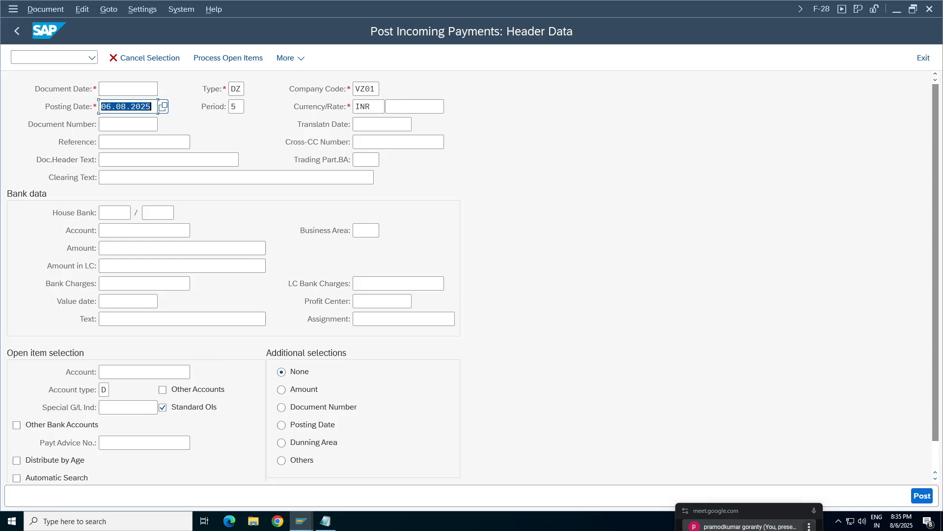
{"action": "key", "text": "ctrl+c"}
{"action": "left_click", "coordinate": [155, 89]}
{"action": "key", "text": "ctrl+v"}
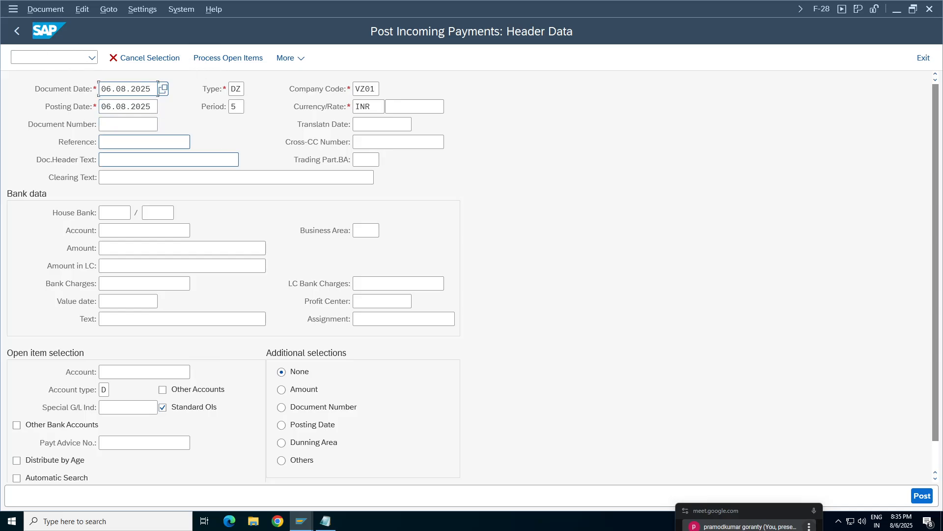
Set both the reference and the document header text of the incoming payment to "payment".
{"action": "left_click", "coordinate": [142, 142]}
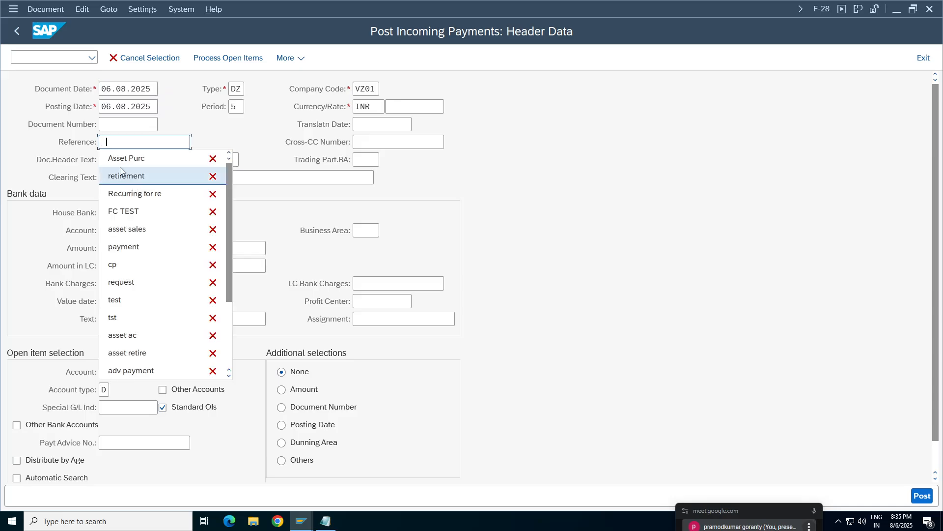
{"action": "left_click", "coordinate": [130, 247]}
{"action": "left_click", "coordinate": [125, 159]}
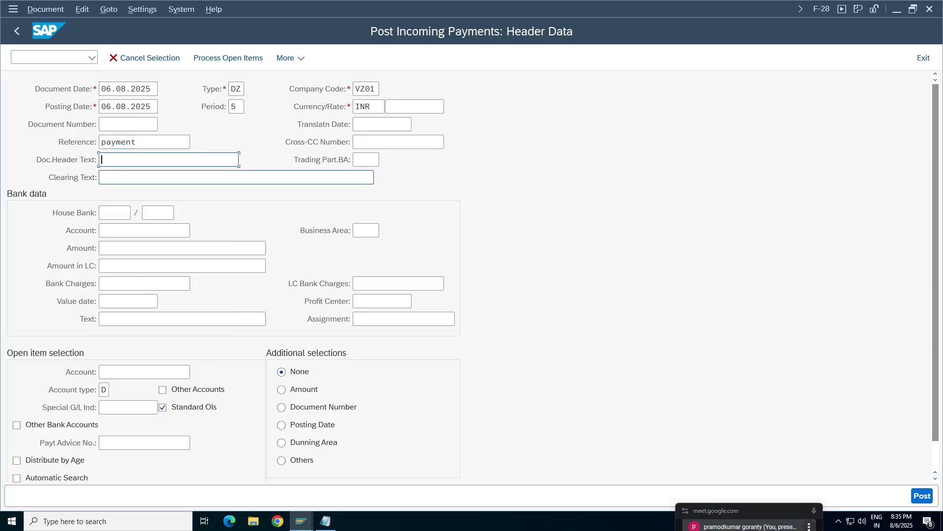
{"action": "left_click", "coordinate": [121, 265]}
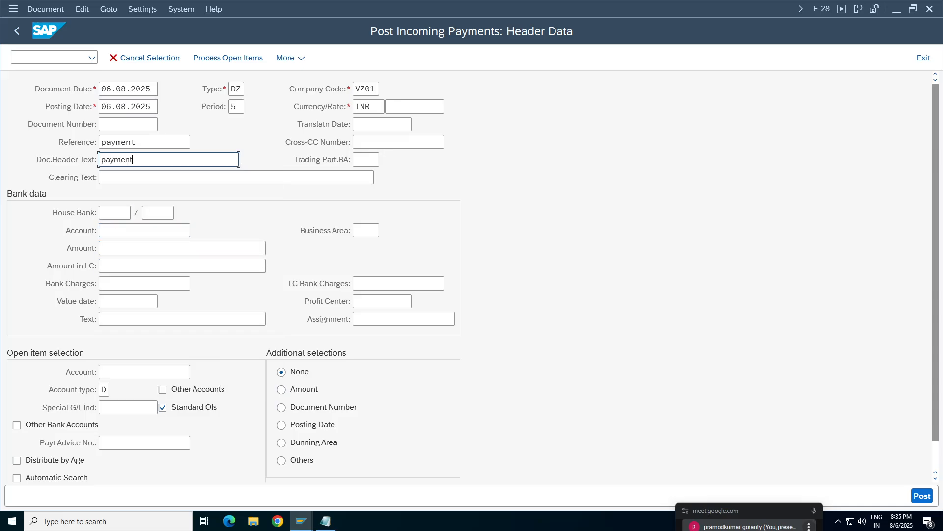
Look up and assign house bank CITVZ with account ID CIT01 in the payment's bank data.
{"action": "left_click", "coordinate": [114, 213]}
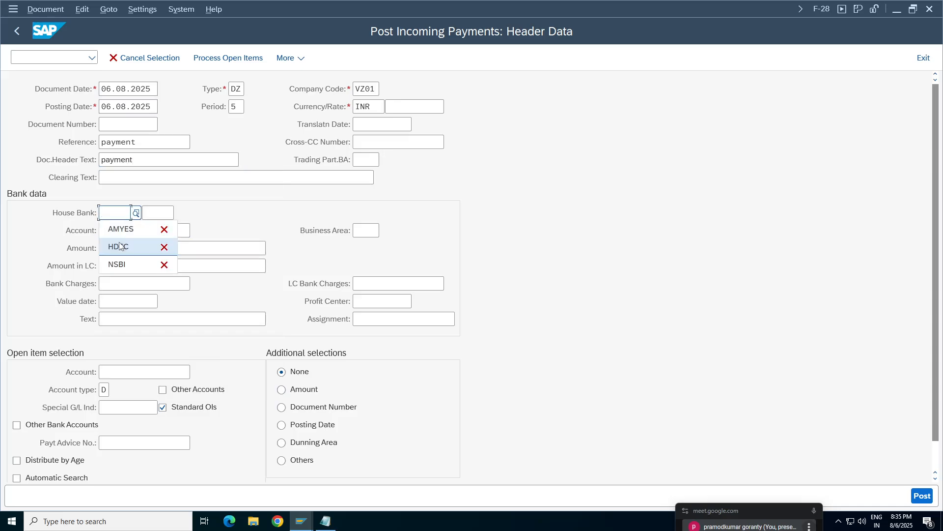
{"action": "left_click", "coordinate": [137, 214]}
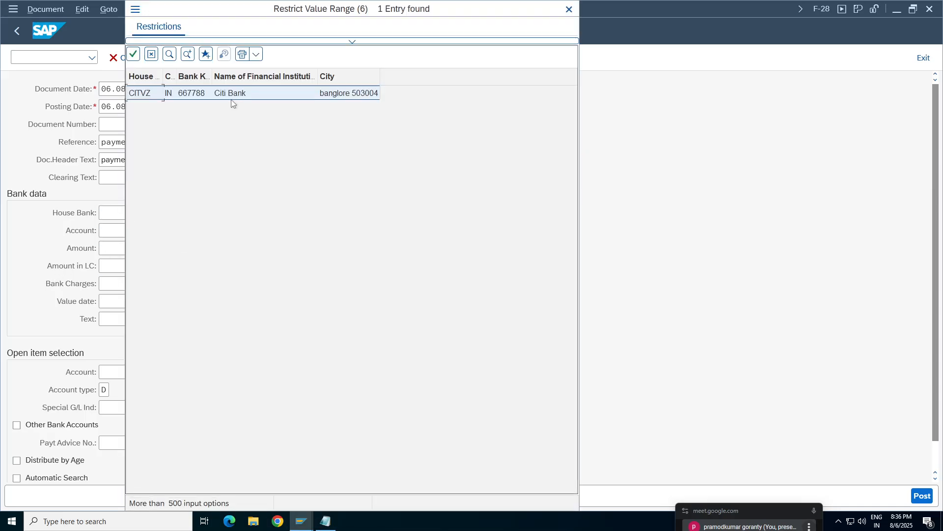
{"action": "double_click", "coordinate": [232, 93]}
{"action": "key", "text": "Tab"}
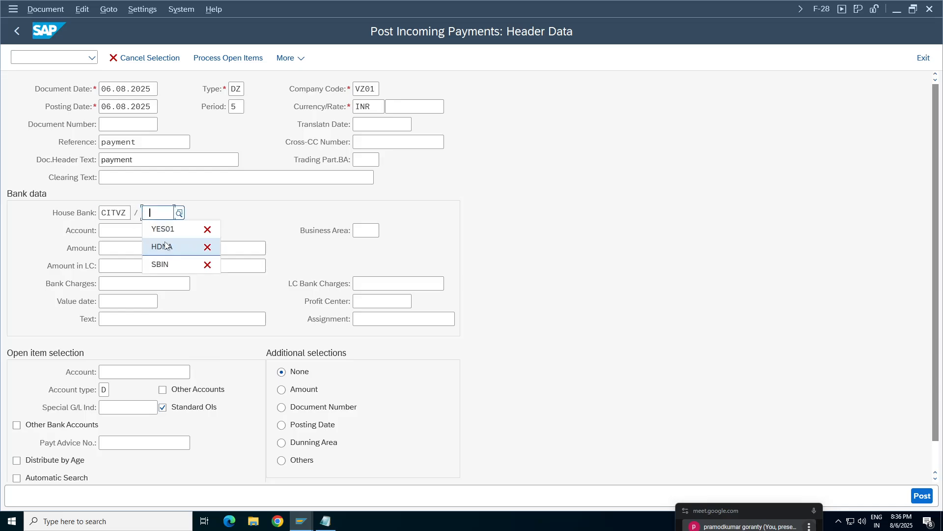
{"action": "left_click", "coordinate": [179, 215]}
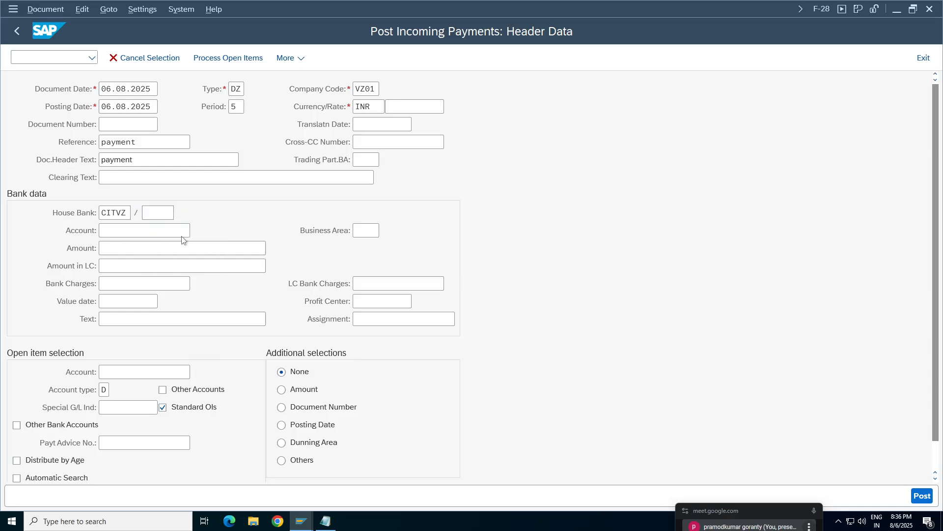
{"action": "left_click", "coordinate": [205, 216]}
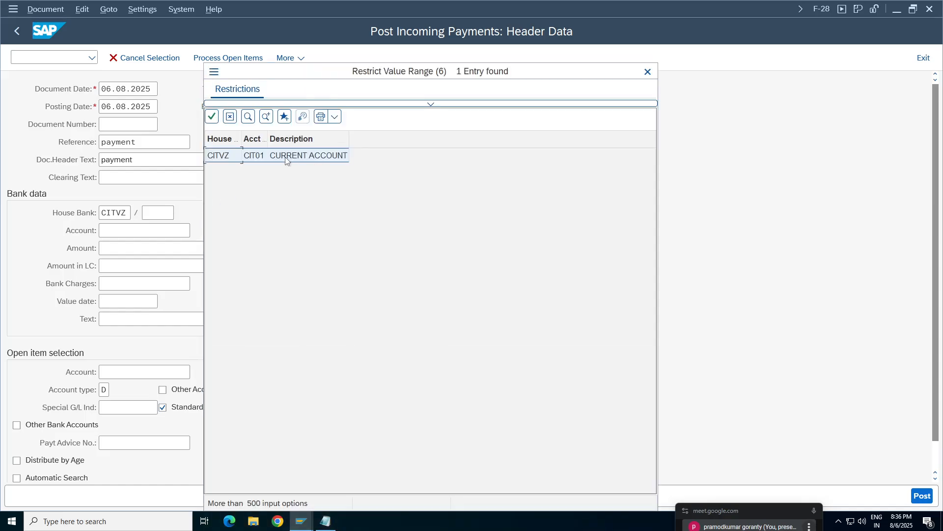
{"action": "double_click", "coordinate": [292, 154]}
Set the payment amount to 6000 and look up G/L account 1011 (CITI Bank Incoming) as the bank account.
{"action": "left_click", "coordinate": [143, 230]}
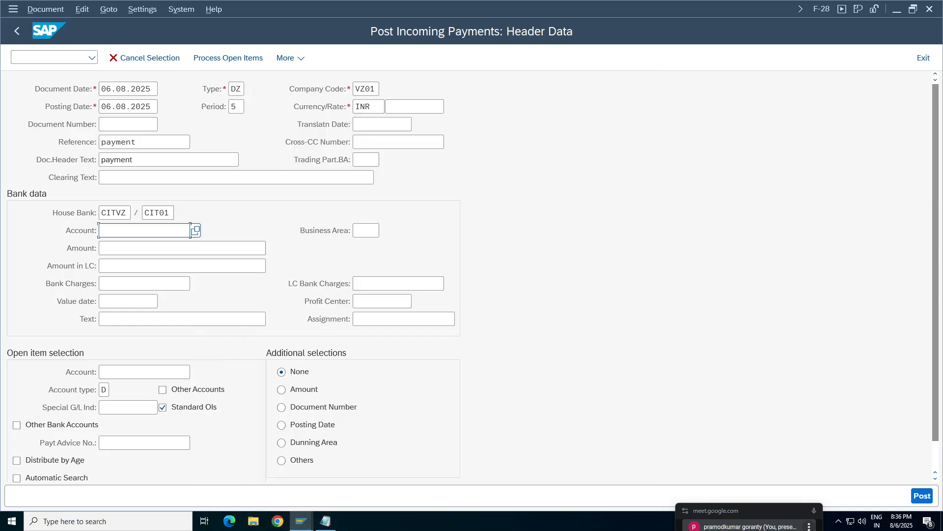
{"action": "left_click", "coordinate": [142, 248]}
{"action": "type", "text": "6000"}
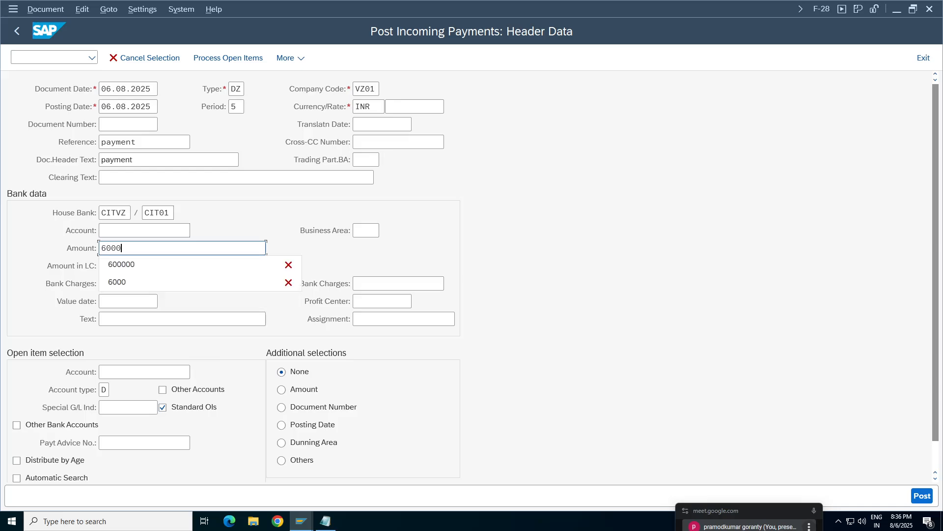
{"action": "left_click", "coordinate": [190, 231]}
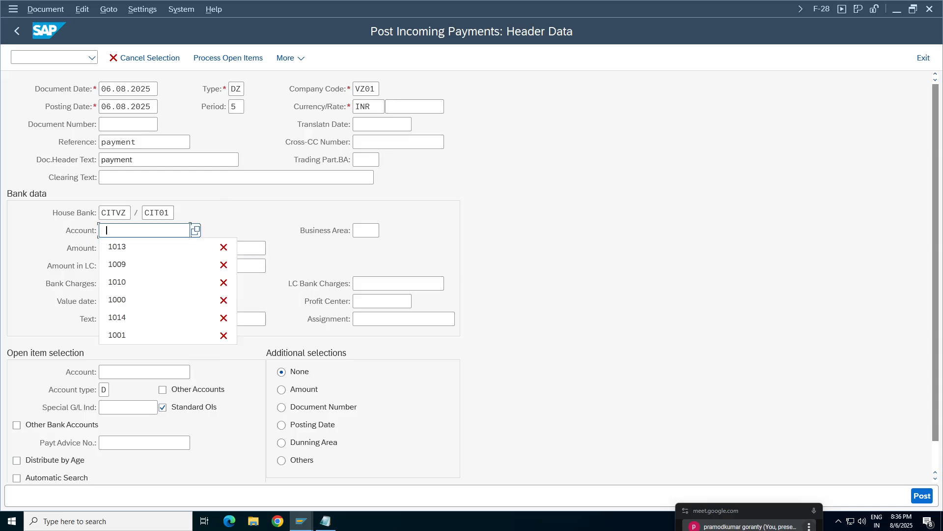
{"action": "left_click", "coordinate": [196, 231]}
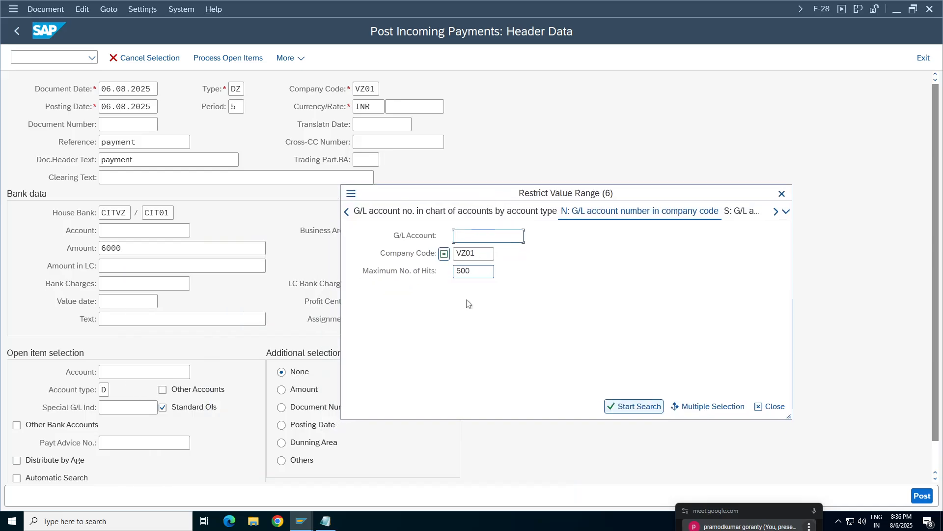
{"action": "left_click", "coordinate": [633, 407]}
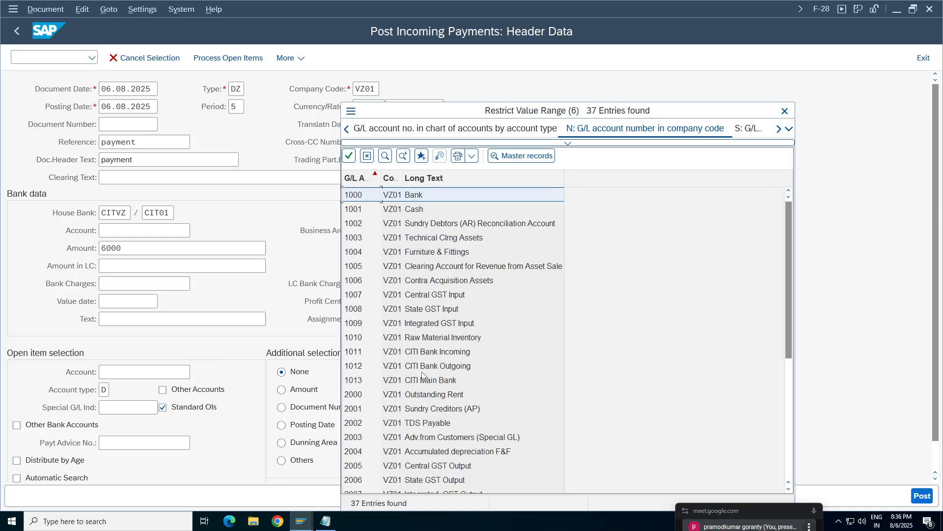
{"action": "double_click", "coordinate": [447, 354]}
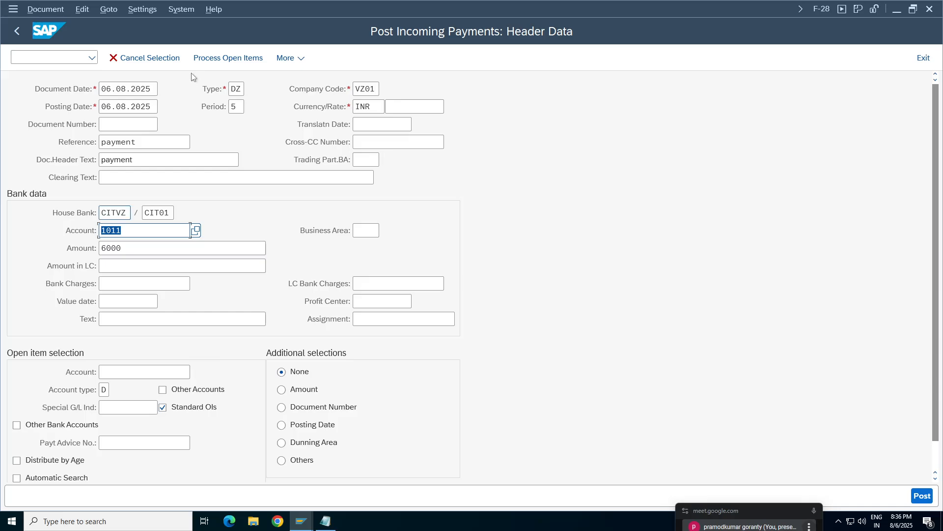
Look up and assign customer Starlink as the open item selection account, and try to process its open items.
{"action": "left_click", "coordinate": [190, 371]}
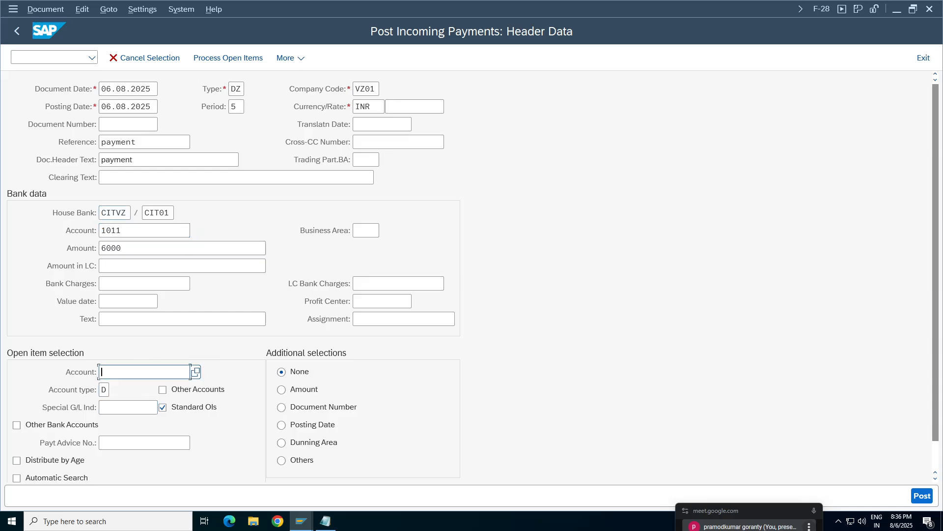
{"action": "left_click", "coordinate": [196, 371]}
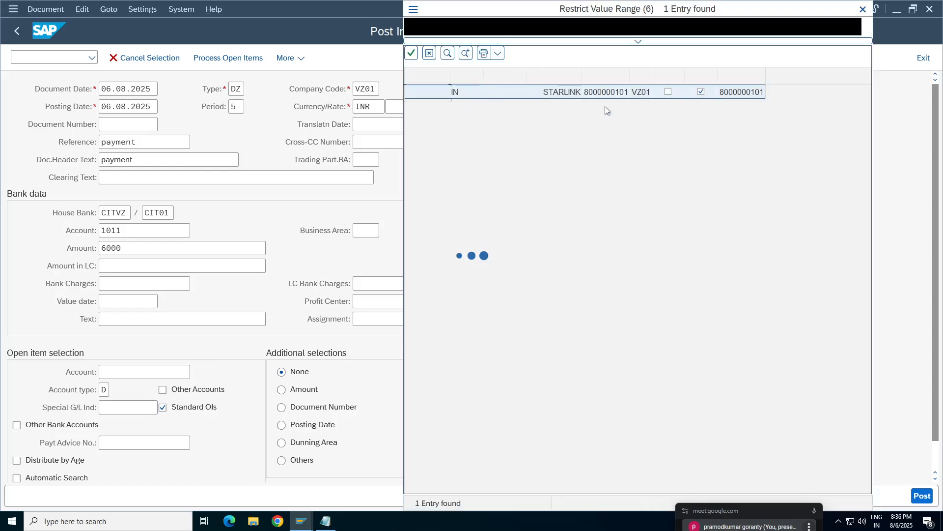
{"action": "double_click", "coordinate": [602, 92]}
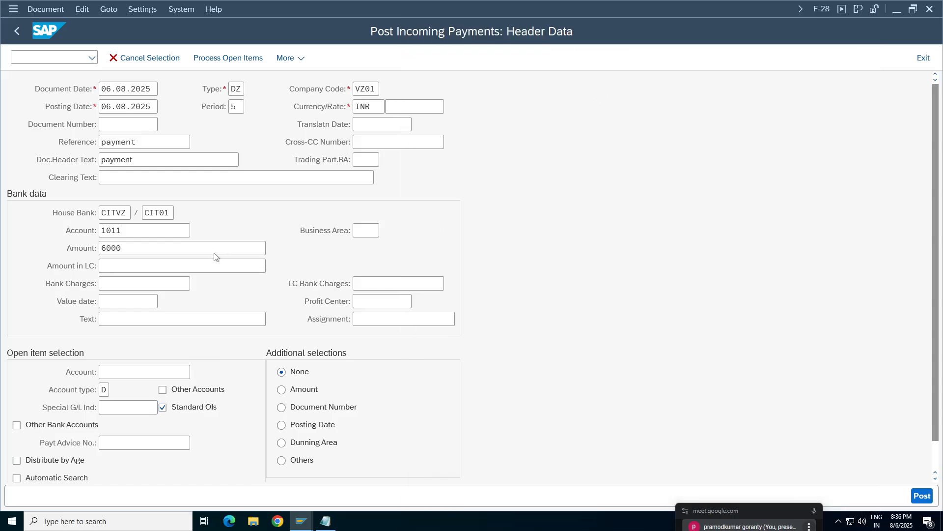
{"action": "left_click", "coordinate": [234, 64]}
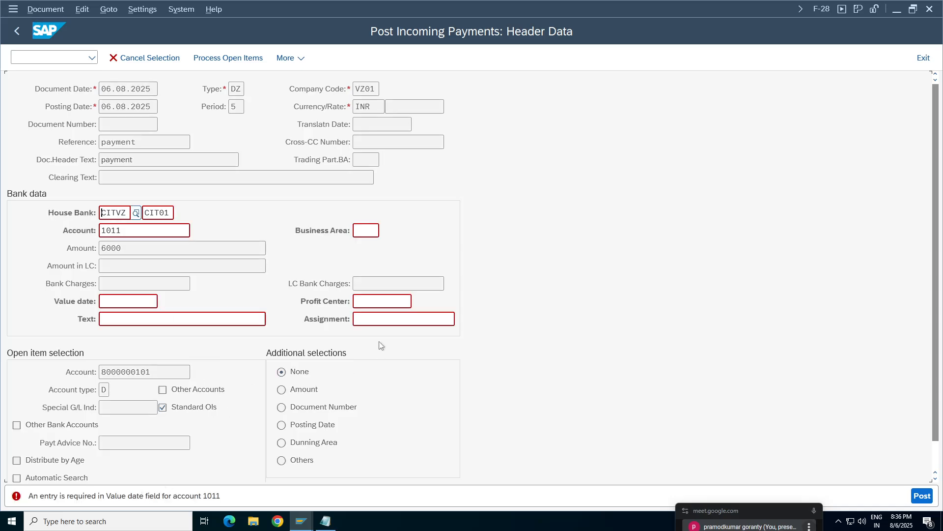
Set the payment's value date to 06.08.2025 and bring up the customer's open items for processing.
{"action": "left_click", "coordinate": [114, 301]}
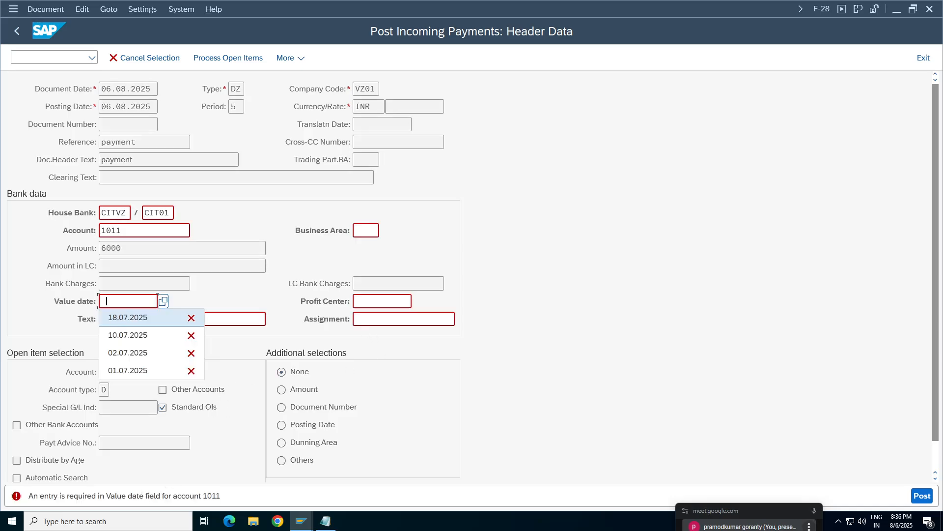
{"action": "left_click", "coordinate": [161, 301]}
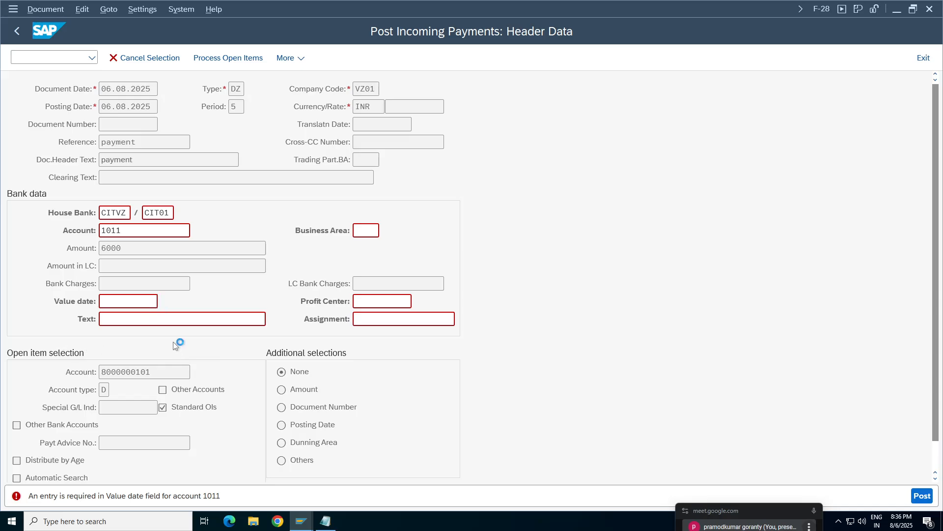
{"action": "double_click", "coordinate": [182, 301]}
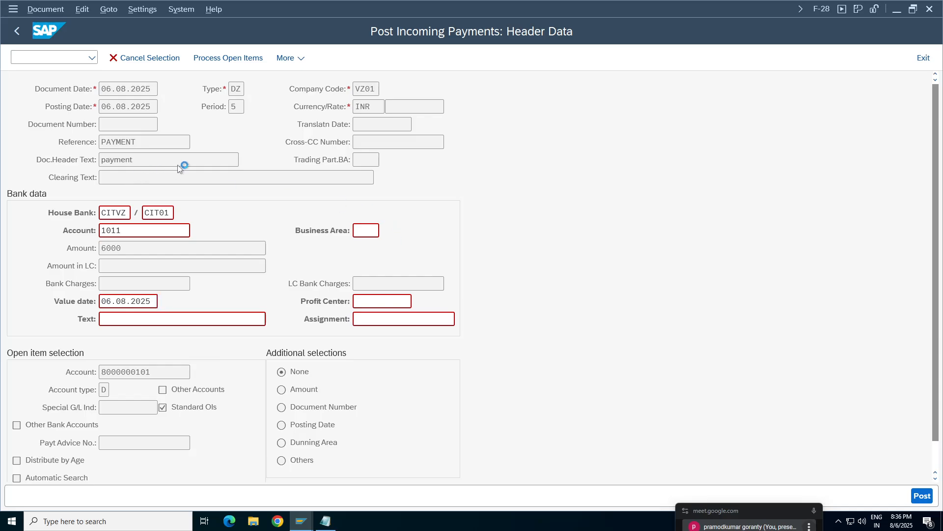
{"action": "left_click", "coordinate": [228, 58]}
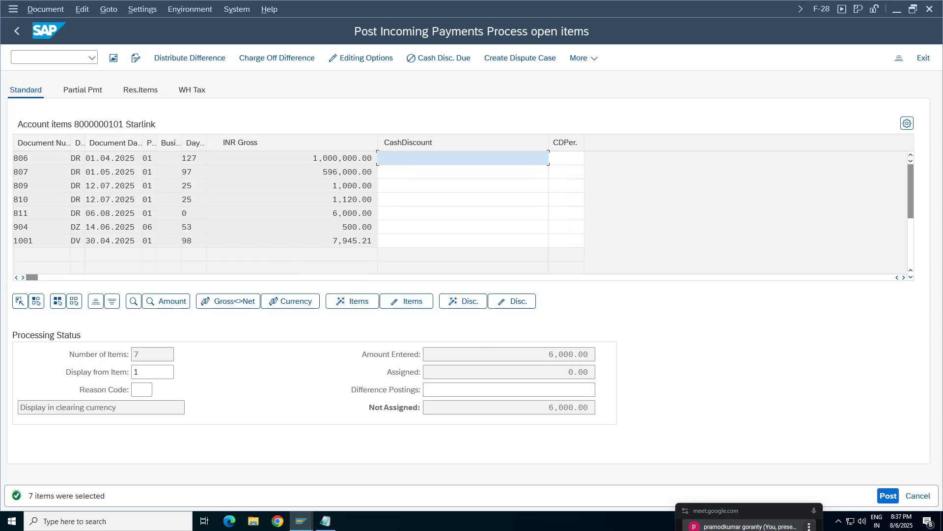
Assign the payment to Starlink's 6,000.00 INR invoice dated 06.08.2025 and post the incoming payment.
{"action": "left_click", "coordinate": [550, 407]}
{"action": "double_click", "coordinate": [340, 213]}
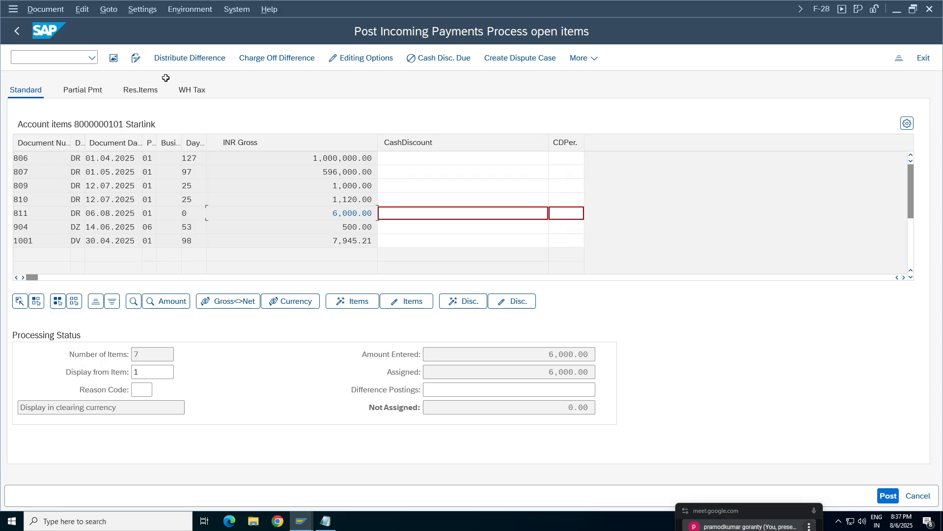
{"action": "left_click", "coordinate": [40, 12]}
{"action": "left_click", "coordinate": [57, 42]}
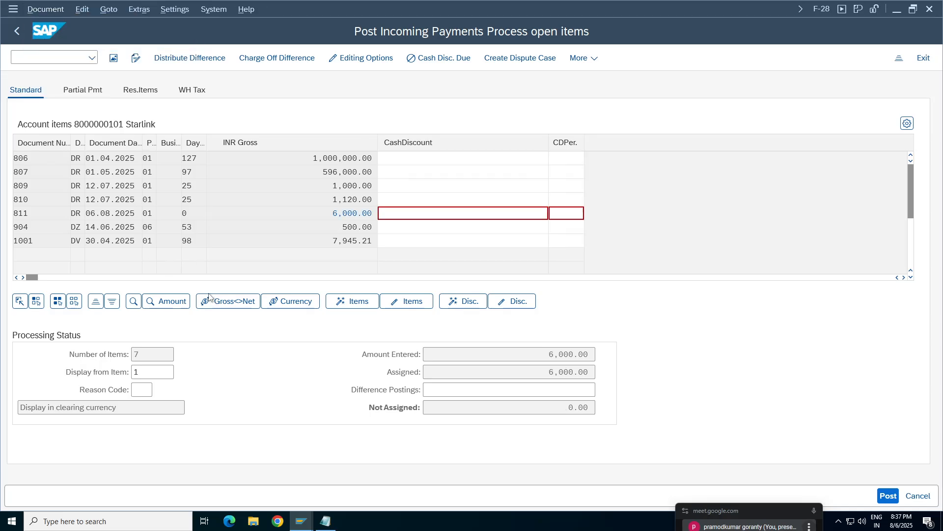
{"action": "left_click", "coordinate": [888, 496]}
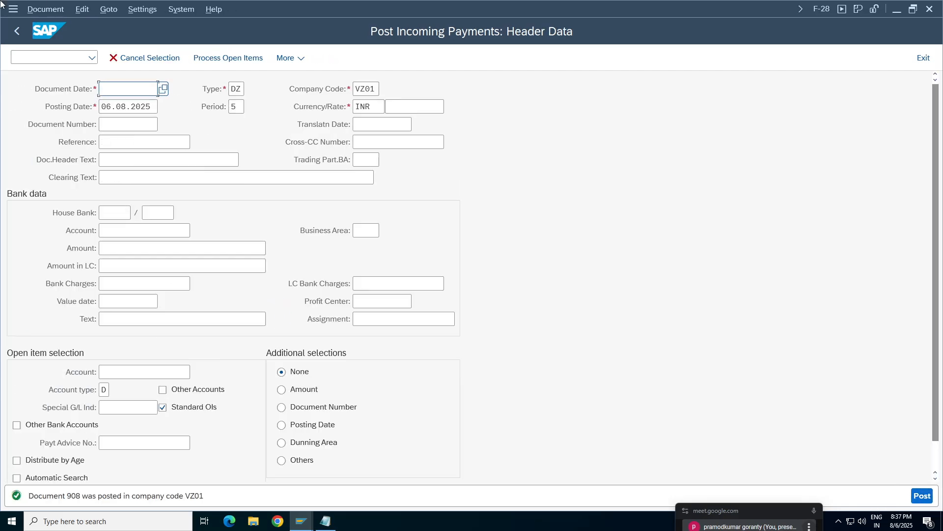
Display the incoming payment document just posted and examine its CITI Bank Incoming line.
{"action": "left_click", "coordinate": [47, 11]}
{"action": "left_click", "coordinate": [61, 61]}
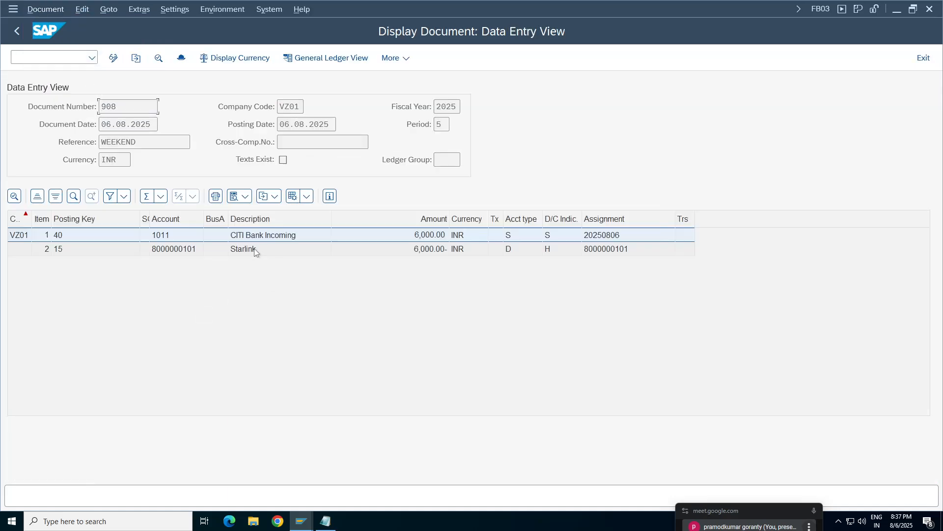
{"action": "left_click", "coordinate": [257, 238]}
Return to the G/L line item selection in the FBL3N session, add account 1011 alongside 1012, and run the report.
{"action": "left_click", "coordinate": [303, 520]}
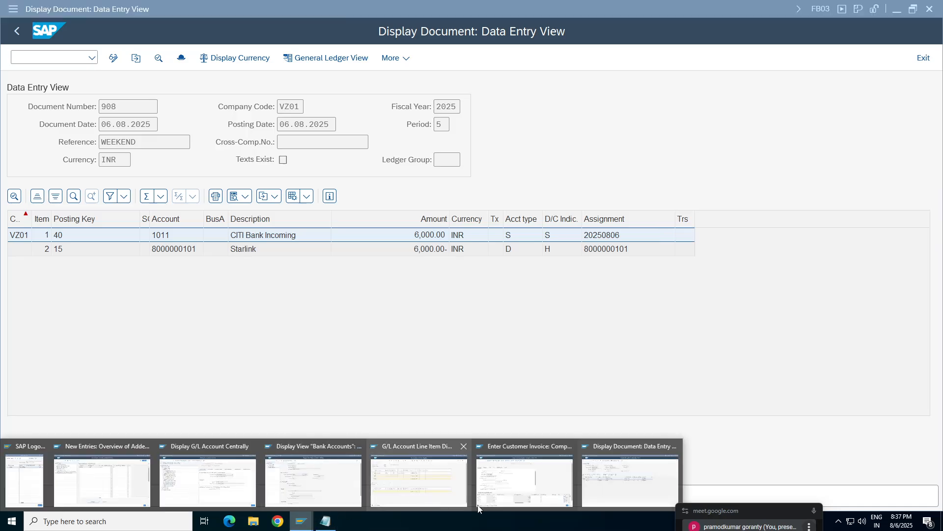
{"action": "left_click", "coordinate": [440, 499]}
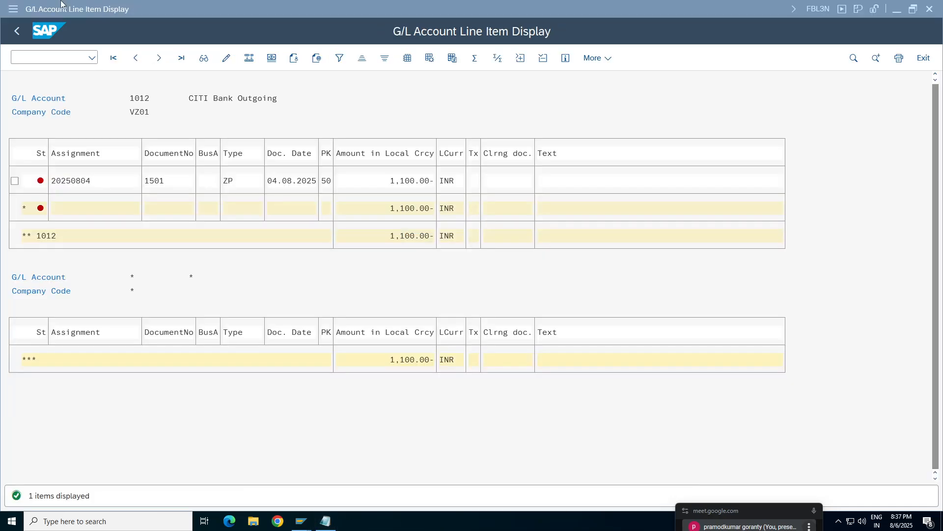
{"action": "left_click", "coordinate": [16, 32]}
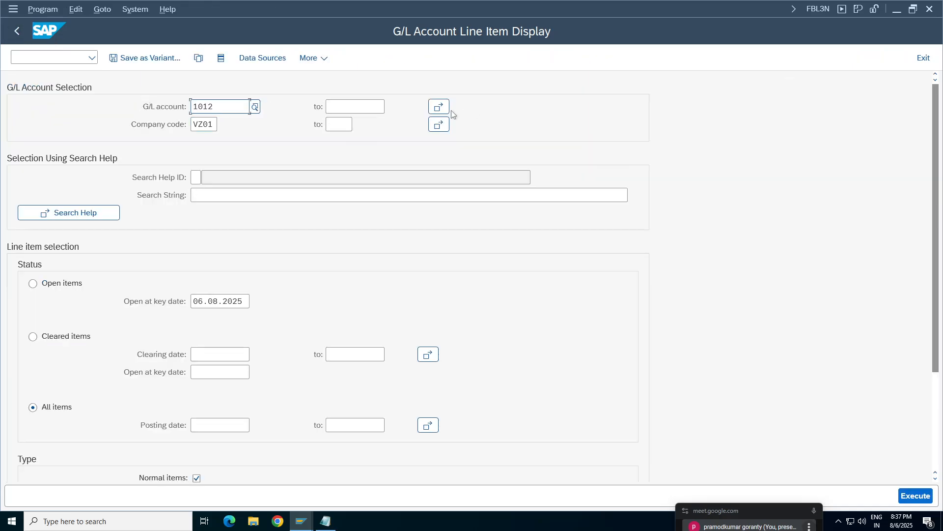
{"action": "left_click", "coordinate": [445, 108]}
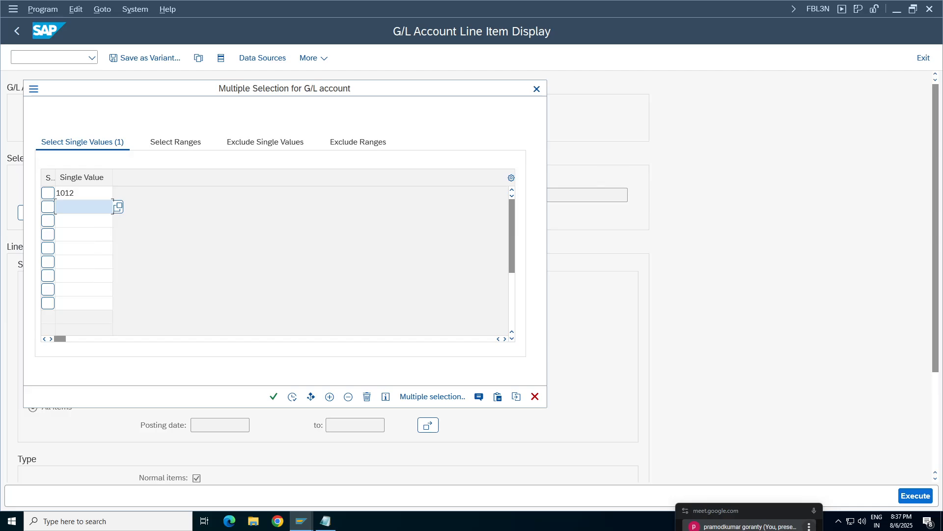
{"action": "type", "text": "1011"}
{"action": "left_click", "coordinate": [273, 397]}
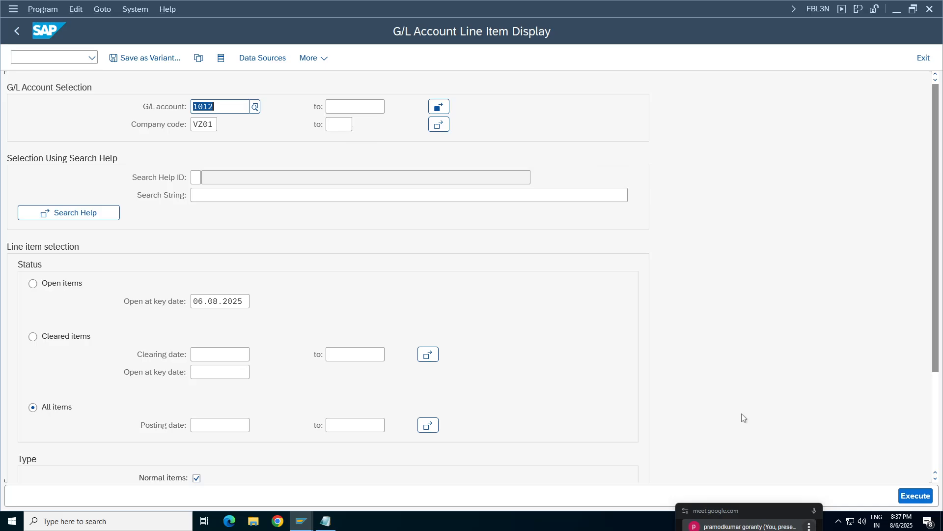
{"action": "left_click", "coordinate": [914, 498]}
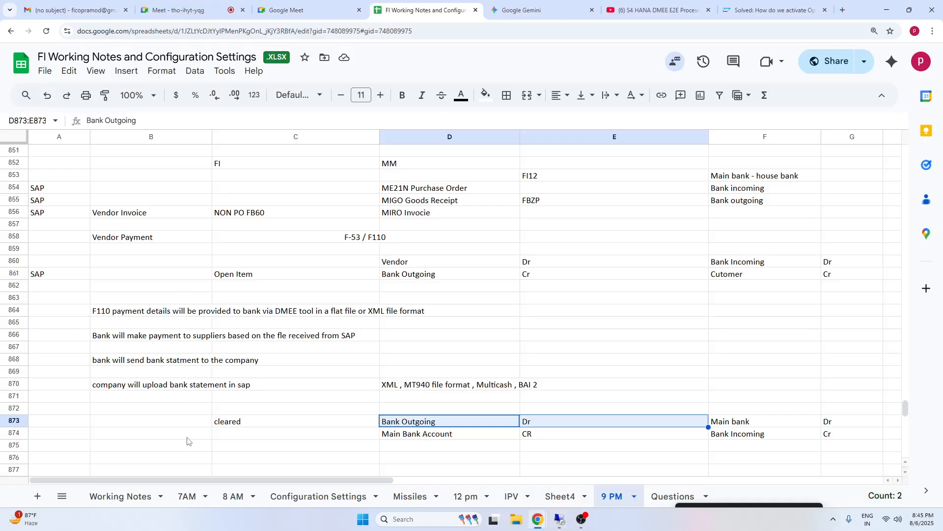
In the Google Sheets working notes, go to the empty area of the 9 PM sheet and enter CI in B884 and CP in B885.
{"action": "left_click", "coordinate": [156, 458]}
{"action": "key", "text": "Down"}
{"action": "key", "text": "Down"}
{"action": "key", "text": "Down"}
{"action": "key", "text": "Down"}
{"action": "key", "text": "Down"}
{"action": "key", "text": "Down"}
{"action": "key", "text": "Down"}
{"action": "key", "text": "Down"}
{"action": "key", "text": "Down"}
{"action": "key", "text": "Down"}
{"action": "key", "text": "Down"}
{"action": "key", "text": "Down"}
{"action": "key", "text": "Down"}
{"action": "key", "text": "Down"}
{"action": "key", "text": "Down"}
{"action": "key", "text": "Down"}
{"action": "key", "text": "Down"}
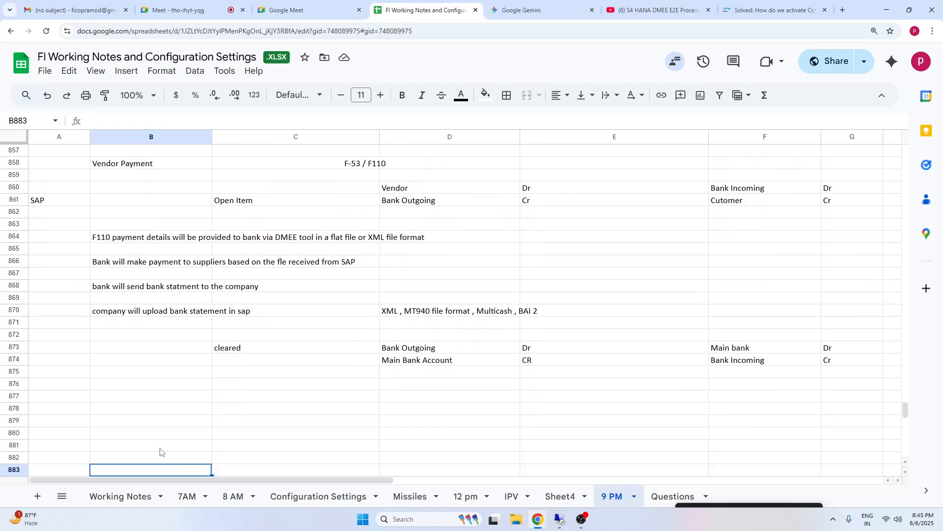
{"action": "key", "text": "Down"}
{"action": "key", "text": "Down"}
{"action": "key", "text": "Down"}
{"action": "key", "text": "Down"}
{"action": "key", "text": "Down"}
{"action": "key", "text": "Down"}
{"action": "key", "text": "Down"}
{"action": "key", "text": "Down"}
{"action": "key", "text": "Down"}
{"action": "key", "text": "Down"}
{"action": "key", "text": "Down"}
{"action": "key", "text": "Down"}
{"action": "key", "text": "Down"}
{"action": "key", "text": "Down"}
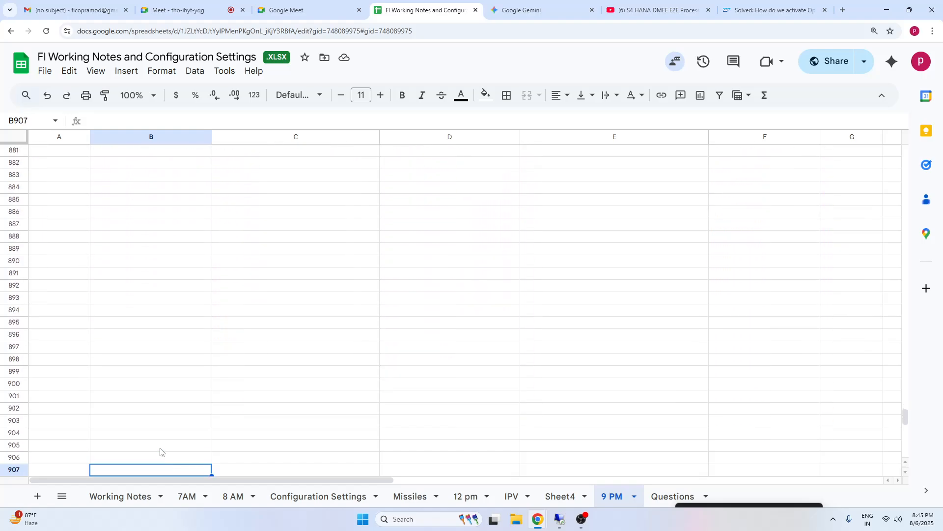
{"action": "left_click", "coordinate": [176, 188]}
{"action": "type", "text": "Cl"}
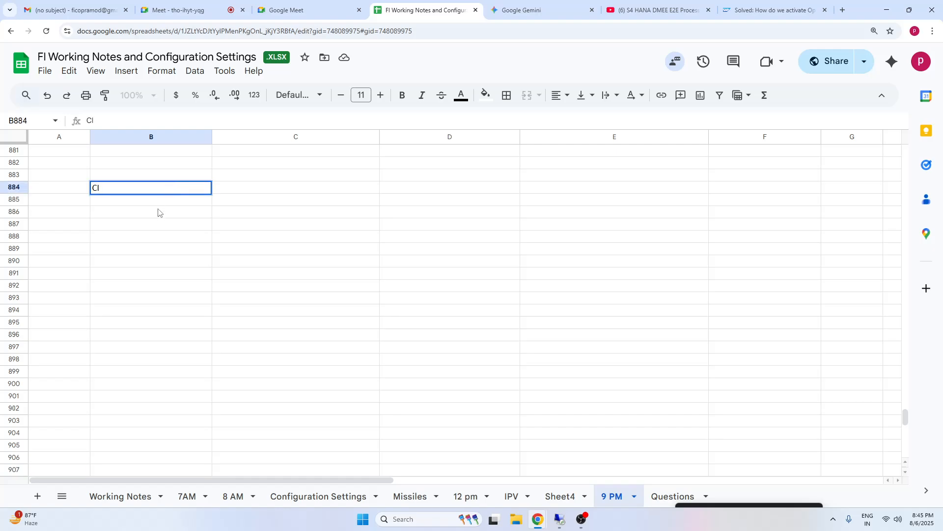
{"action": "key", "text": "Return"}
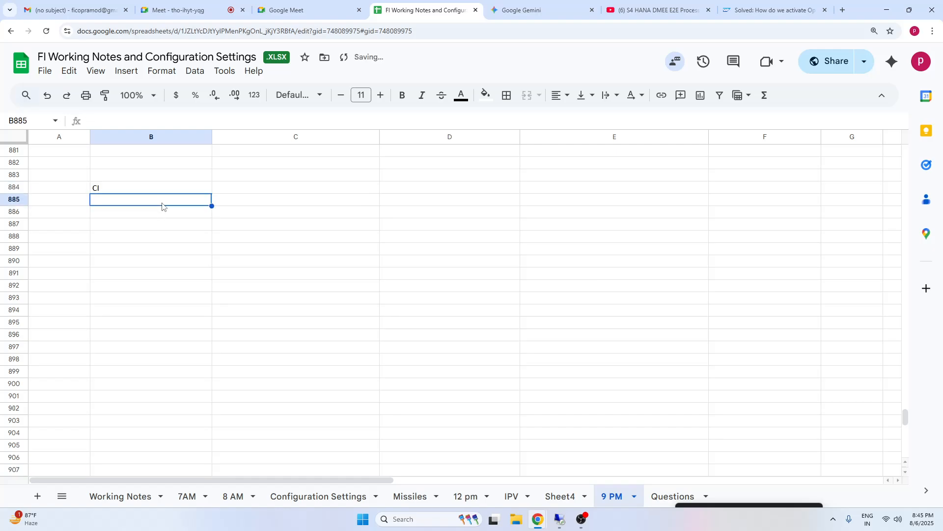
{"action": "type", "text": "CP"}
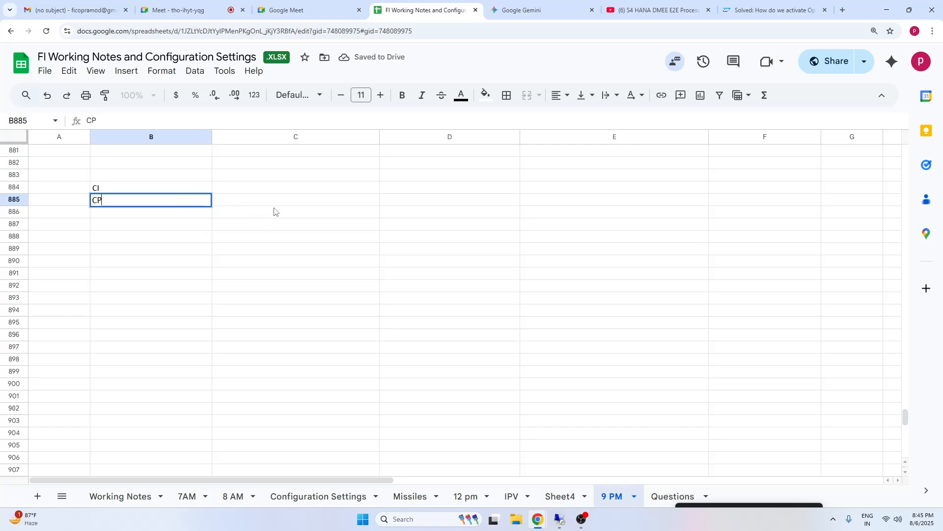
Finish the entry CP in cell B885, directly below the CI entry.
{"action": "left_click", "coordinate": [269, 205]}
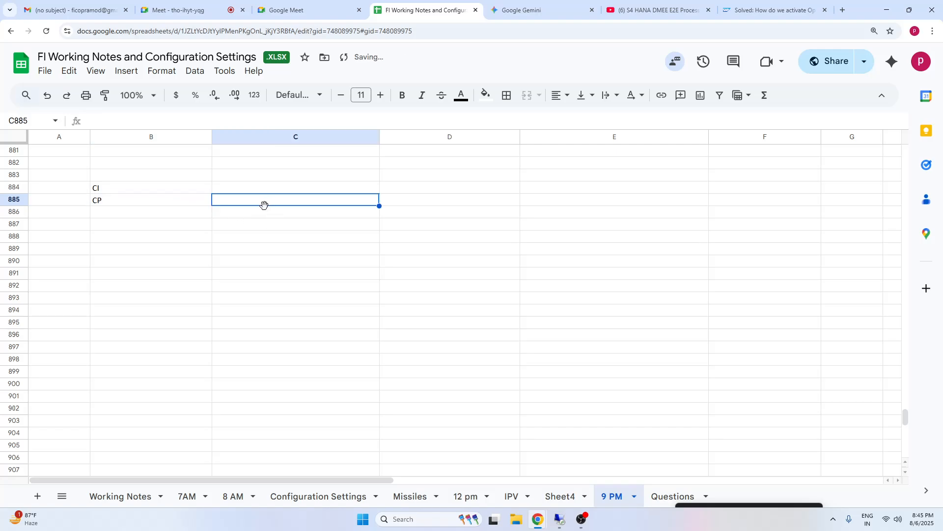
{"action": "left_click", "coordinate": [62, 215]}
{"action": "left_click", "coordinate": [122, 214]}
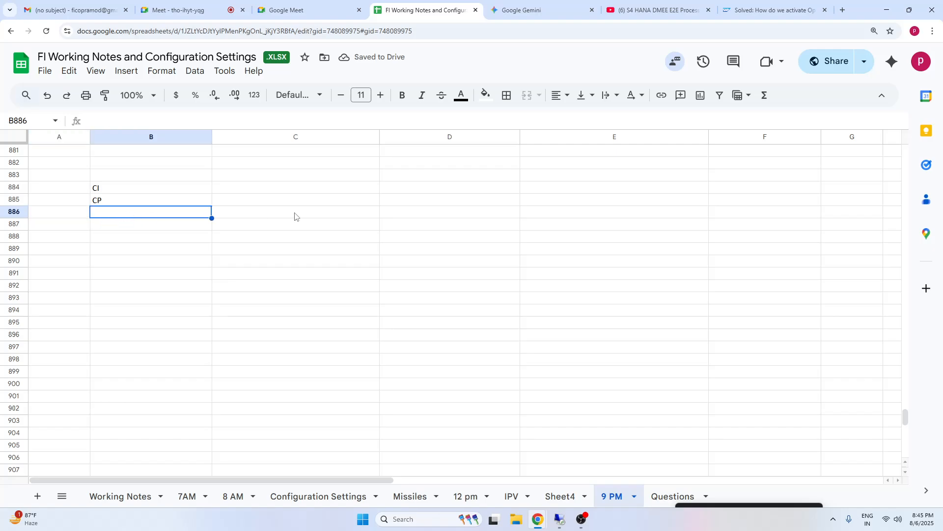
{"action": "left_click", "coordinate": [233, 213]}
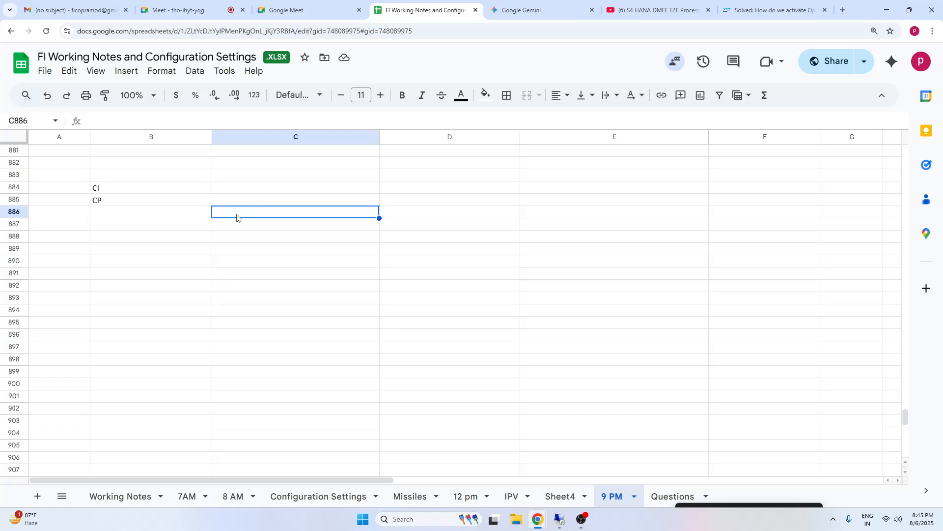
{"action": "left_click_drag", "start_coordinate": [98, 188], "coordinate": [281, 207]}
{"action": "left_click", "coordinate": [67, 215]}
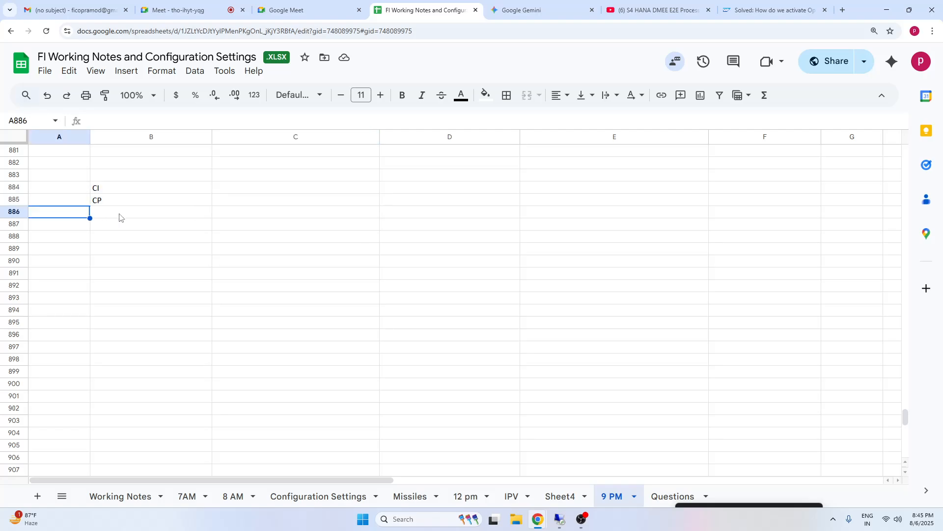
{"action": "left_click", "coordinate": [120, 216]}
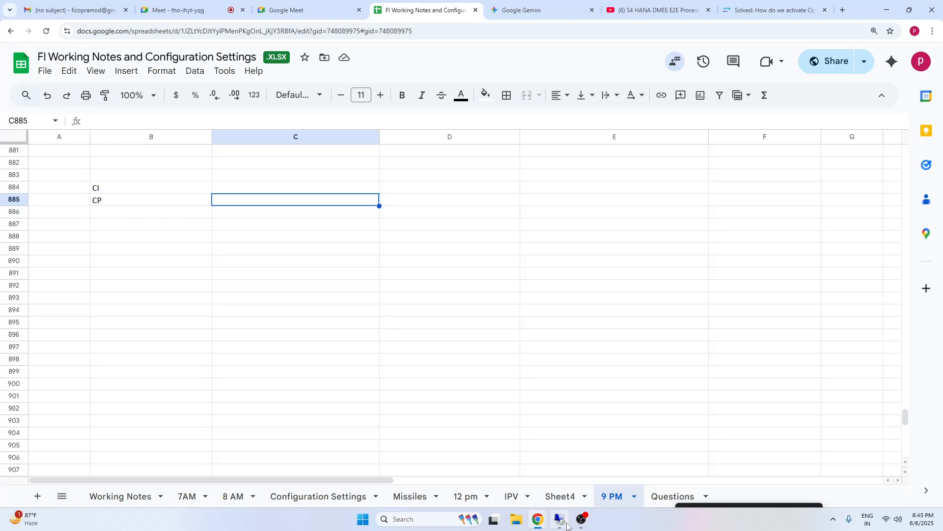
Switch to the SAP remote session and return from the Display G/L Account Centrally window to SAP Easy Access.
{"action": "left_click", "coordinate": [559, 520]}
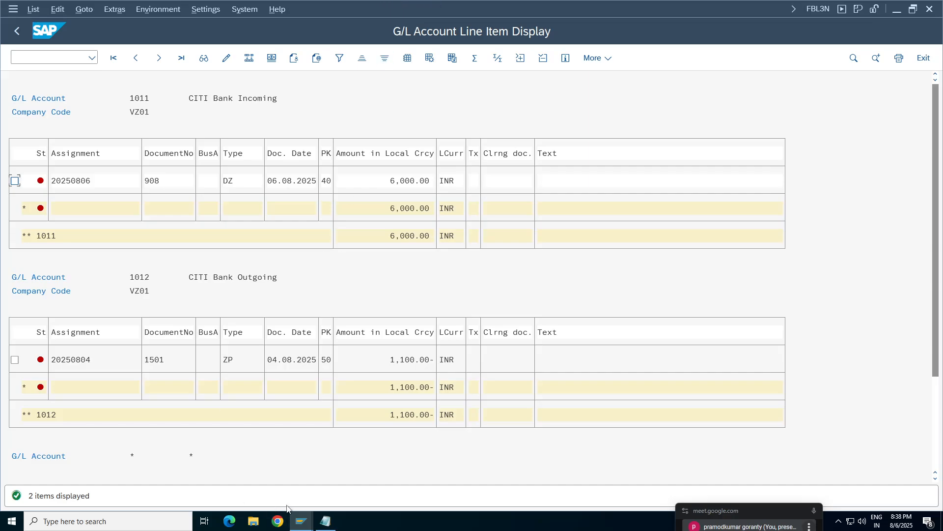
{"action": "left_click", "coordinate": [301, 520]}
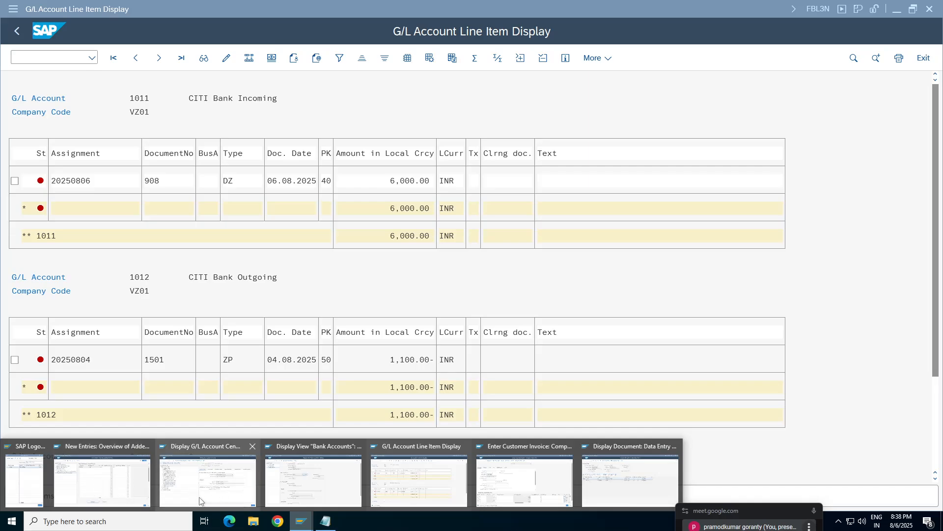
{"action": "left_click", "coordinate": [200, 501]}
{"action": "left_click", "coordinate": [10, 34]}
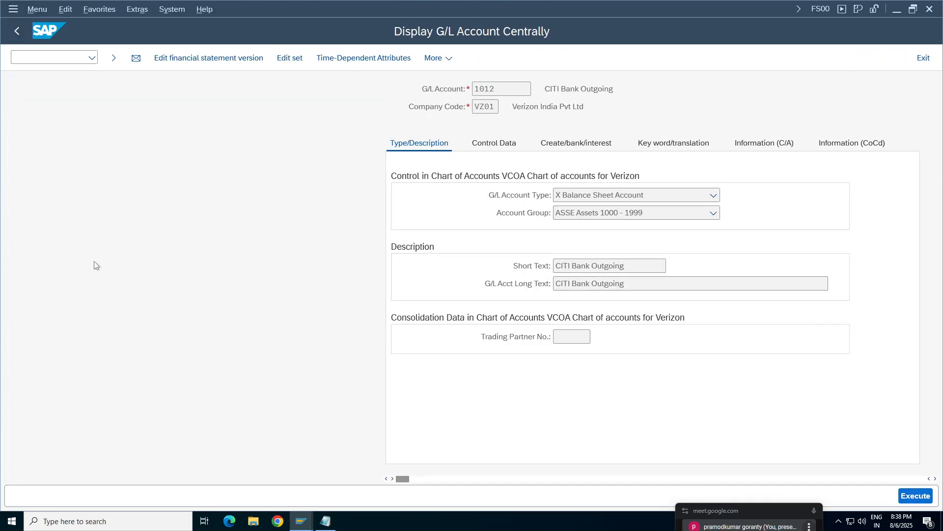
Examine the posting transactions under Accounting > Financial Accounting > General Ledger > Document Entry, particularly F-04 Post with Clearing and F-06 Incoming Payments.
{"action": "left_click", "coordinate": [23, 248]}
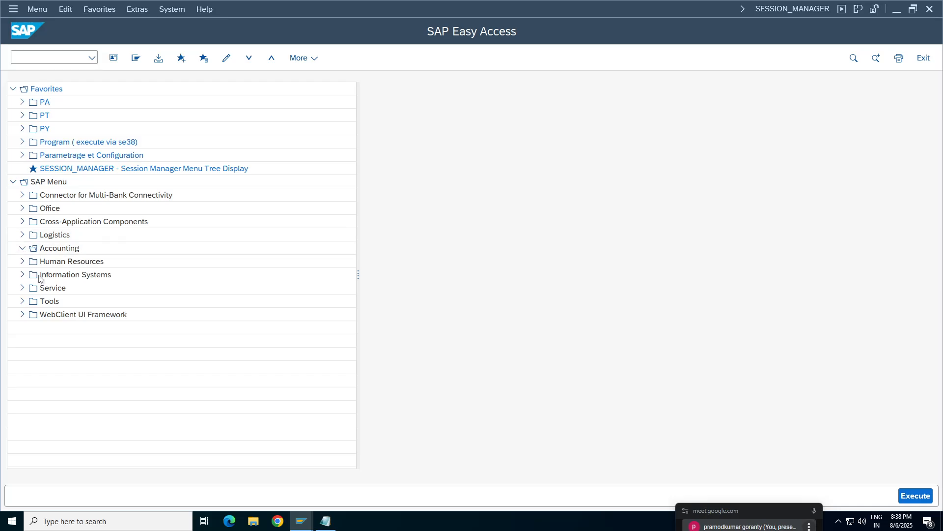
{"action": "left_click", "coordinate": [32, 261]}
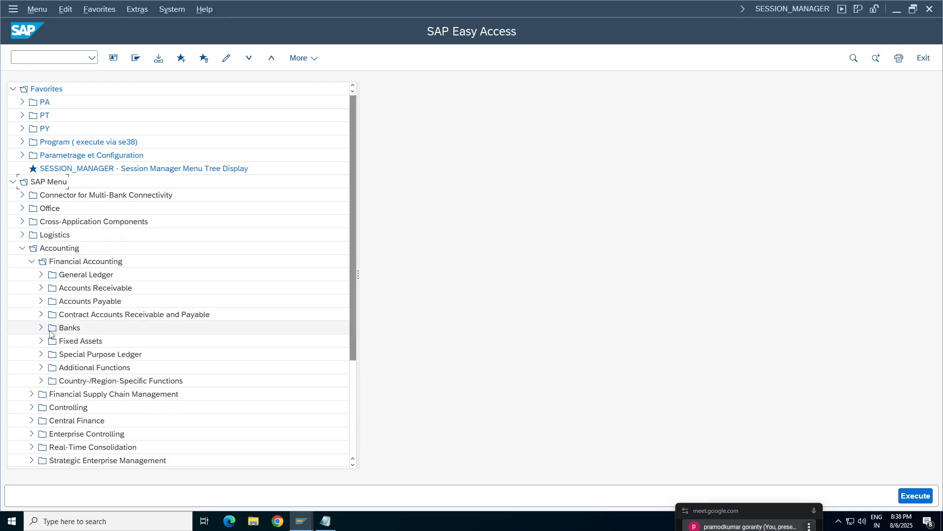
{"action": "left_click", "coordinate": [41, 274]}
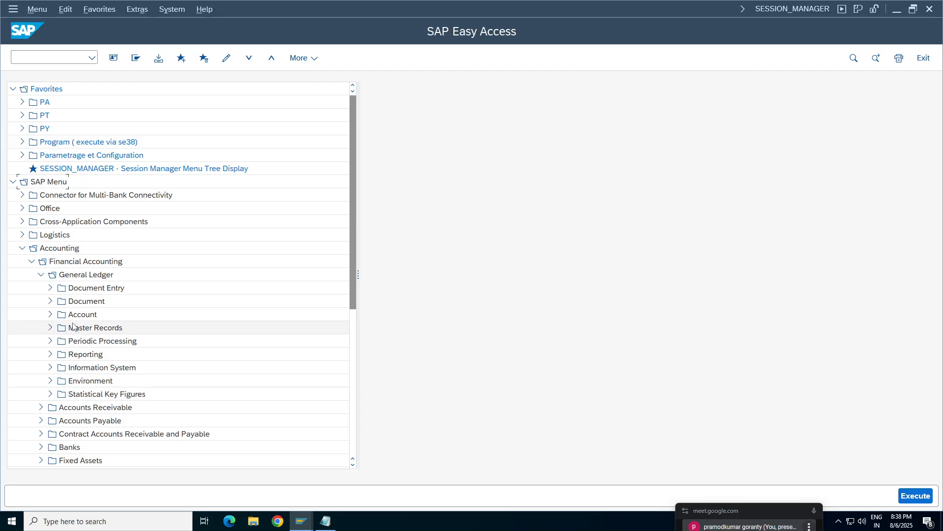
{"action": "left_click", "coordinate": [49, 291]}
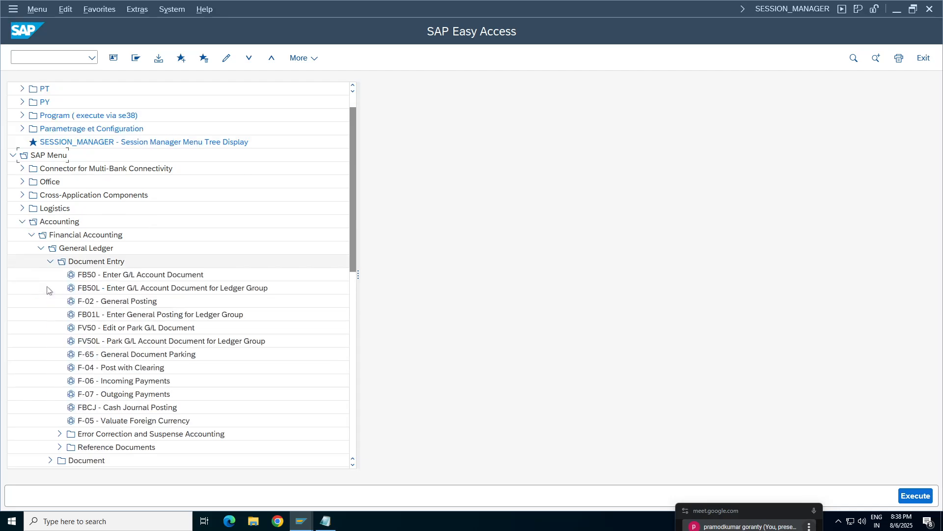
{"action": "left_click", "coordinate": [110, 368]}
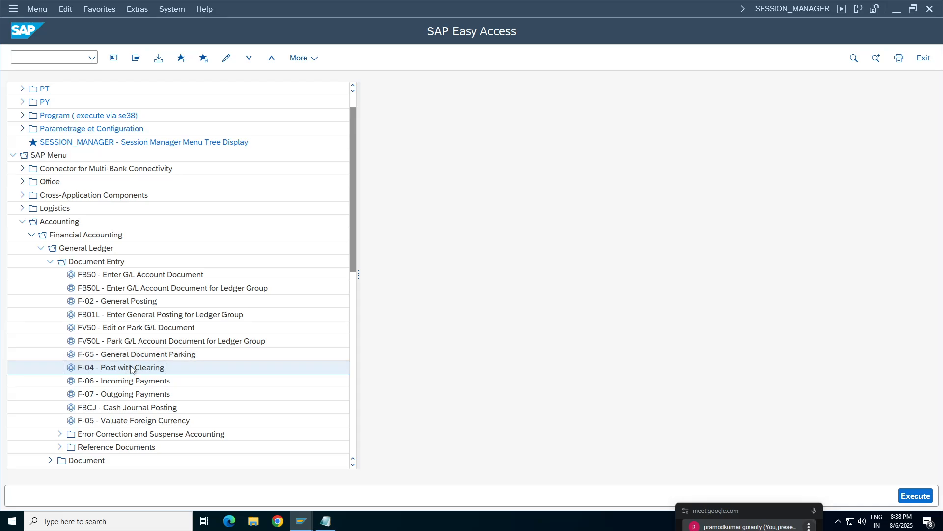
{"action": "left_click", "coordinate": [133, 384]}
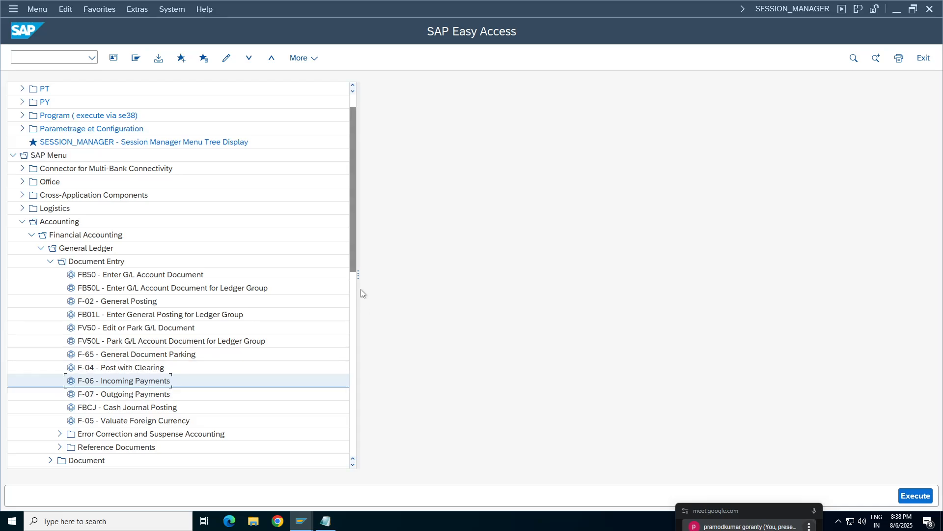
{"action": "scroll", "coordinate": [352, 259], "scroll_direction": "down", "scroll_amount": 1}
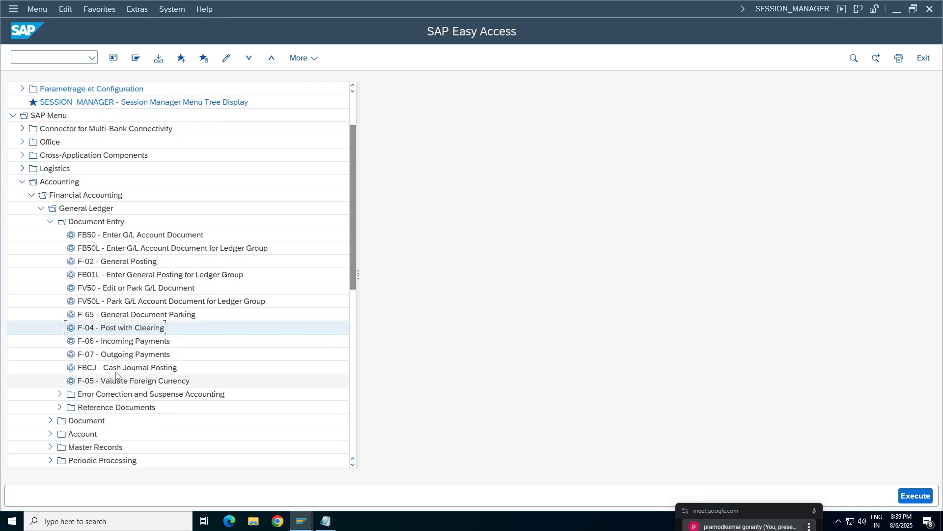
{"action": "left_click", "coordinate": [138, 328]}
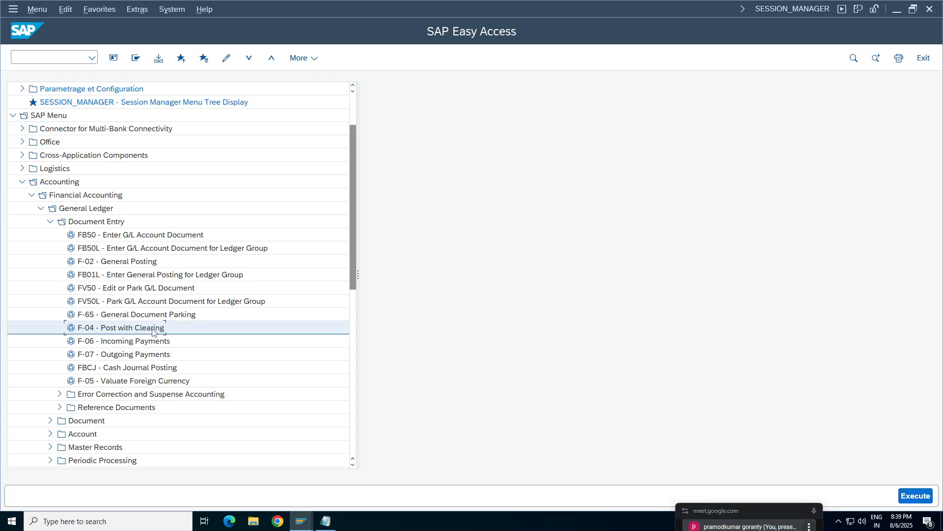
Bring up the TeluMT940 file in Notepad and close the SAP Display Document window.
{"action": "mouse_move", "coordinate": [486, 6]}
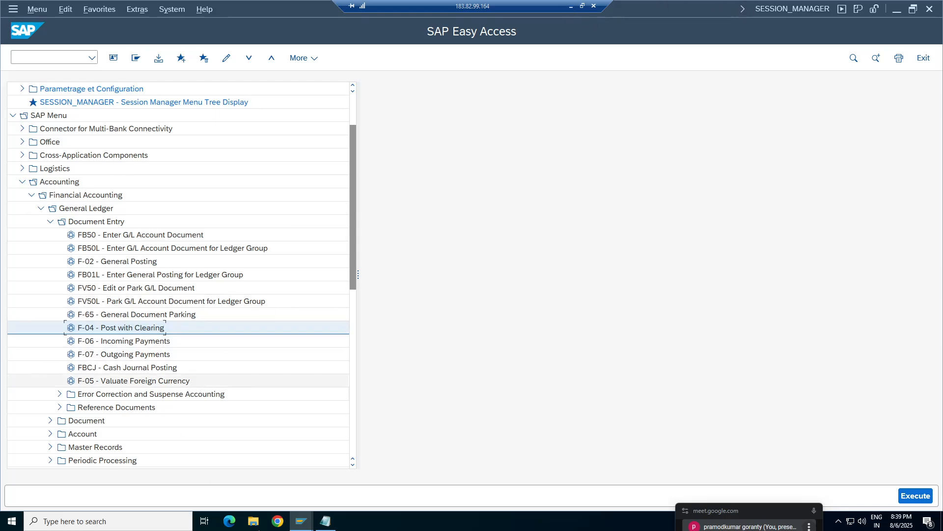
{"action": "left_click", "coordinate": [324, 520]}
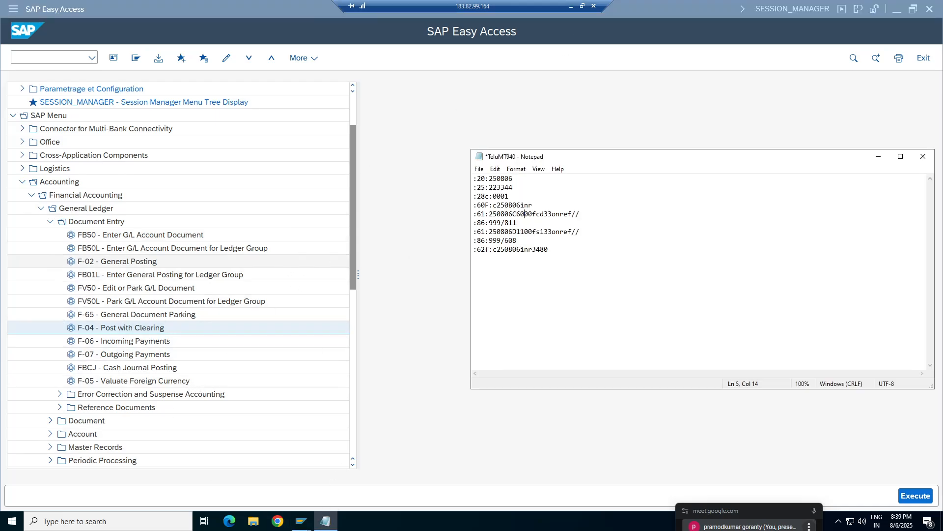
{"action": "mouse_move", "coordinate": [303, 524]}
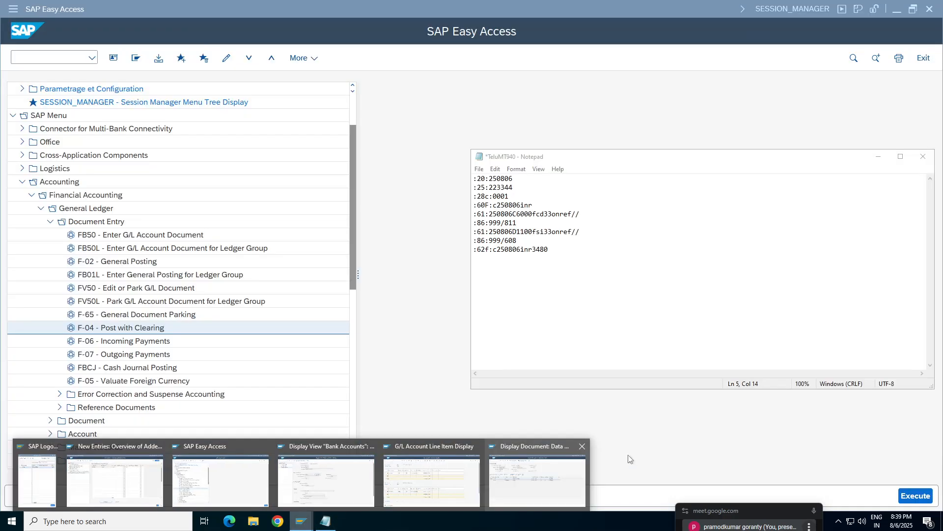
{"action": "left_click", "coordinate": [582, 446]}
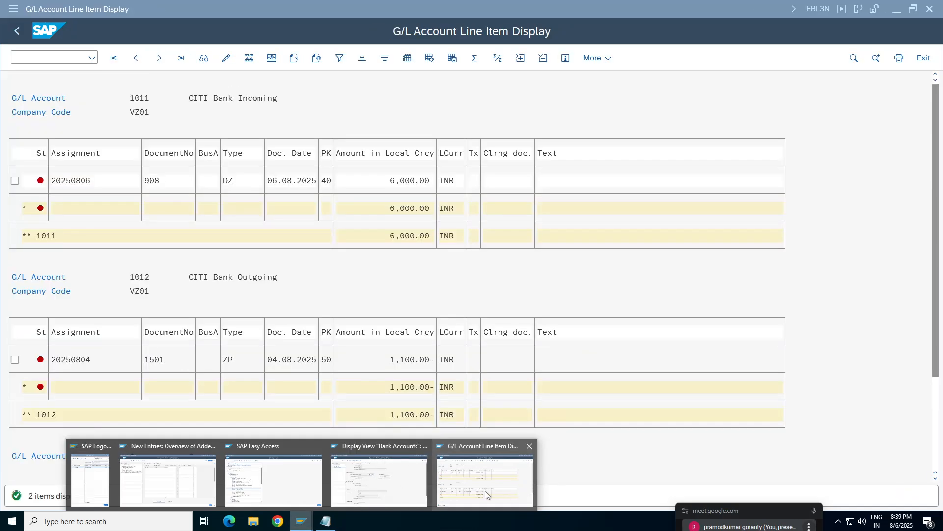
Examine the amount and document number of the CITI Bank Incoming line item in the G/L Account Line Item Display.
{"action": "left_click", "coordinate": [485, 490]}
{"action": "left_click", "coordinate": [222, 99]}
{"action": "left_click", "coordinate": [249, 98]}
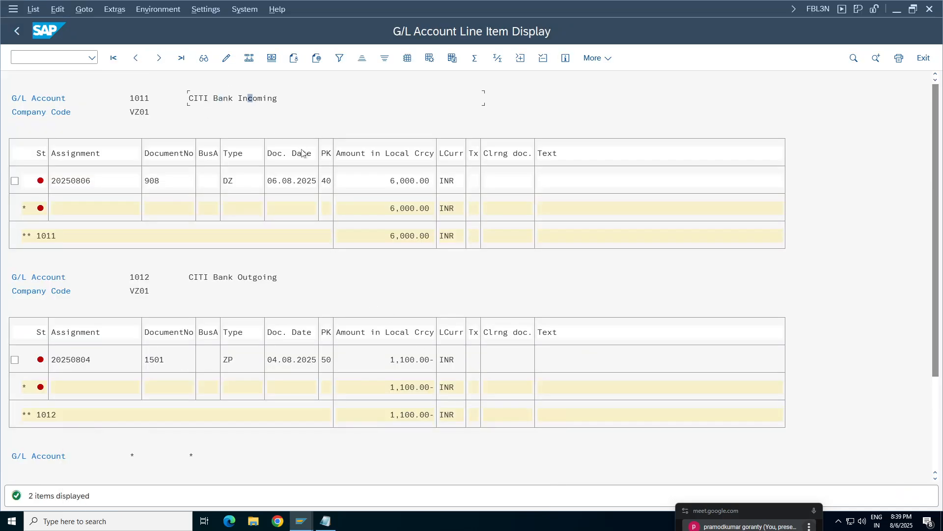
{"action": "left_click", "coordinate": [402, 181]}
{"action": "left_click", "coordinate": [157, 182]}
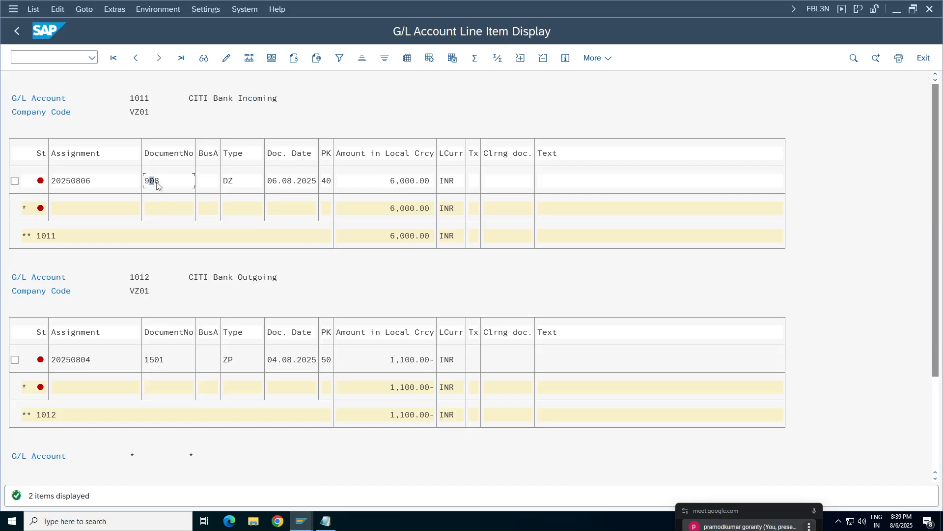
Set the first transaction's :86: line in the TeluMT940 file to 999/908.
{"action": "left_click", "coordinate": [325, 521]}
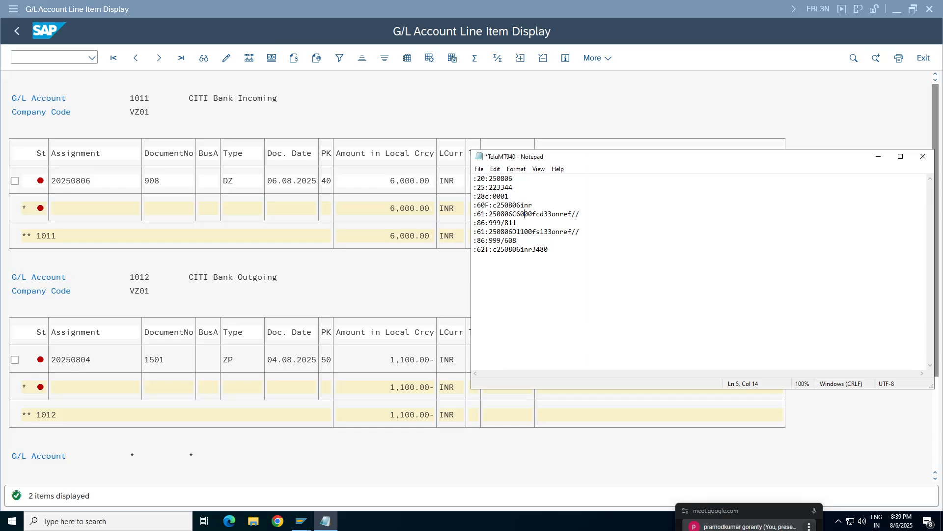
{"action": "left_click_drag", "start_coordinate": [533, 213], "coordinate": [508, 214]}
{"action": "left_click", "coordinate": [540, 213]}
{"action": "left_click_drag", "start_coordinate": [549, 214], "coordinate": [533, 214]}
{"action": "left_click", "coordinate": [518, 223]}
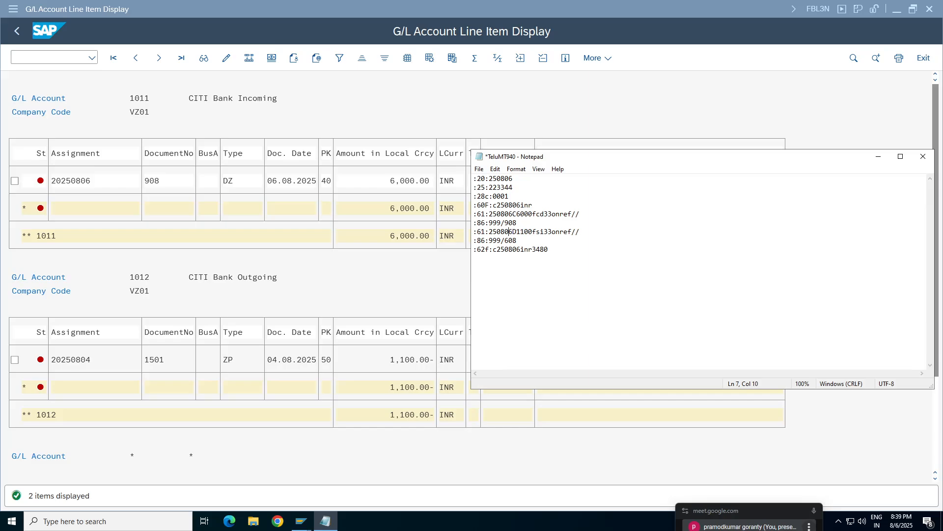
Set the second transaction's :86: line to 999/1501 and the closing balance in the :62f: line to inr4900.
{"action": "left_click_drag", "start_coordinate": [532, 232], "coordinate": [552, 232]}
{"action": "left_click", "coordinate": [517, 241]}
{"action": "left_click", "coordinate": [475, 259]}
{"action": "left_click", "coordinate": [522, 214]}
{"action": "key", "text": "Return"}
{"action": "left_click", "coordinate": [525, 231]}
{"action": "key", "text": "End"}
Save the edited TeluMT940 statement file and move its window over the line item display.
{"action": "left_click", "coordinate": [480, 169]}
{"action": "left_click", "coordinate": [504, 216]}
{"action": "key", "text": "Down"}
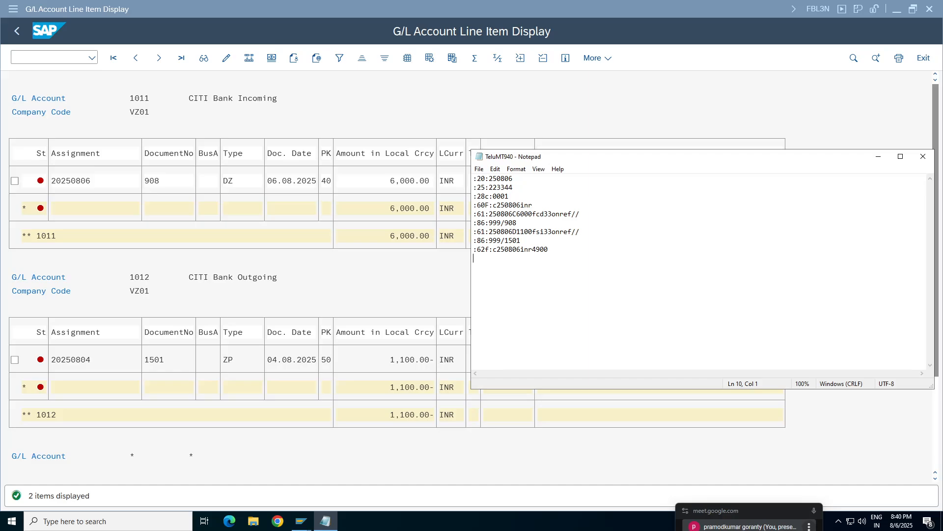
{"action": "left_click_drag", "start_coordinate": [614, 162], "coordinate": [351, 161]}
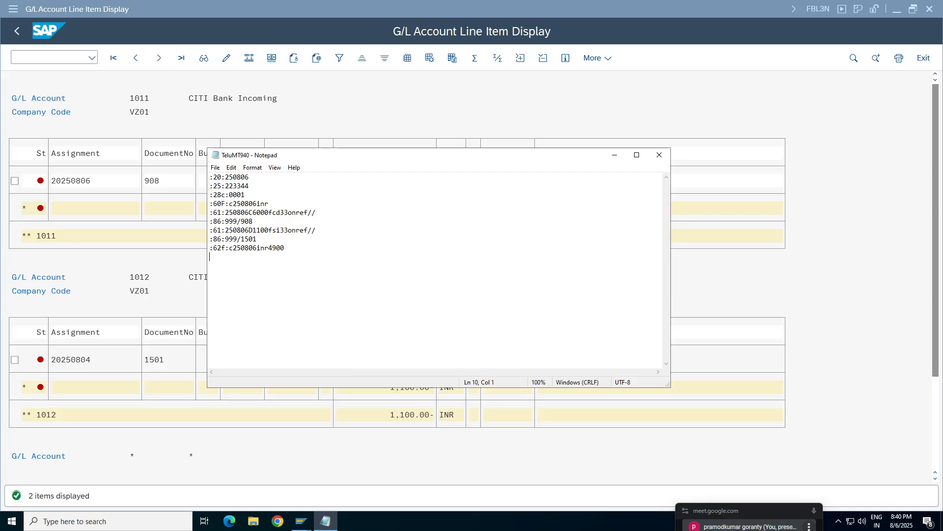
Open a new SAP GUI window from the G/L Account Line Item Display session.
{"action": "left_click", "coordinate": [301, 521]}
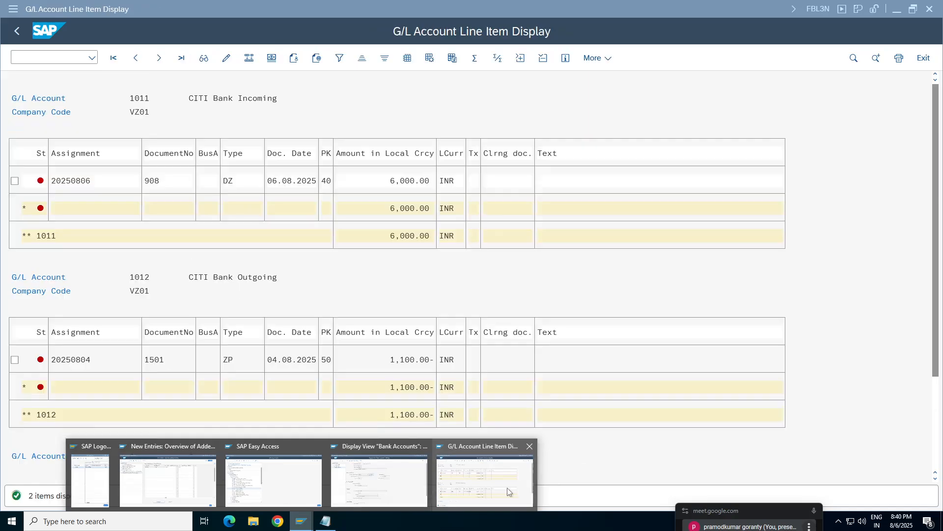
{"action": "left_click", "coordinate": [507, 487]}
{"action": "left_click", "coordinate": [12, 9]}
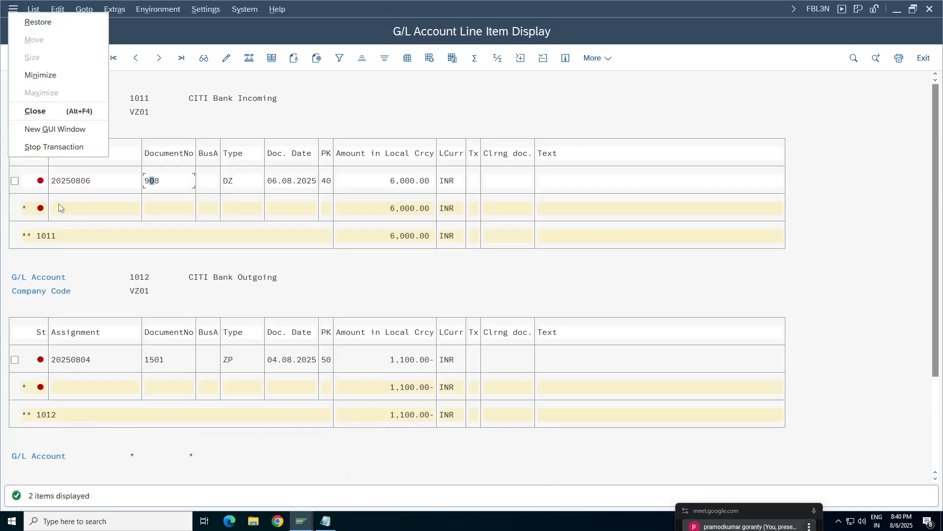
{"action": "left_click", "coordinate": [48, 128]}
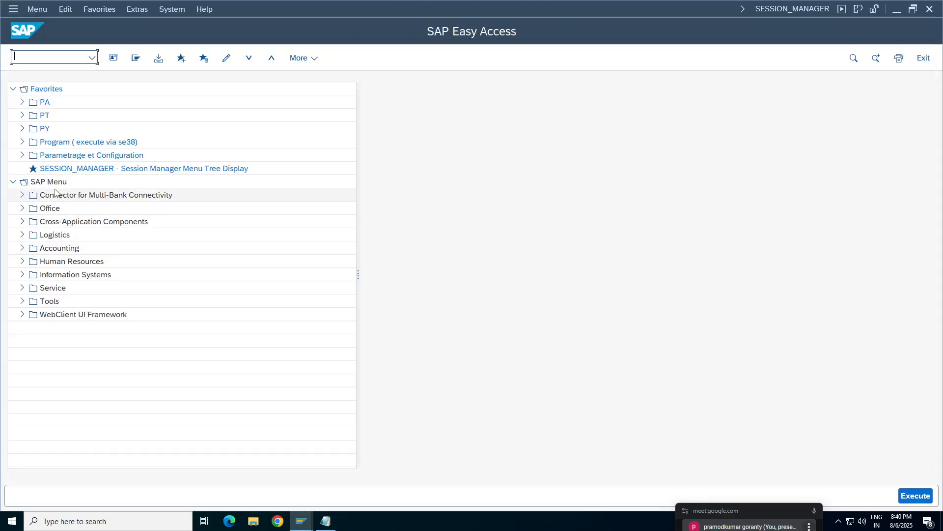
Expand Accounting > Financial Accounting > Banks > Input > Bank Statement in the SAP Menu and select FF_5 - Import.
{"action": "left_click", "coordinate": [29, 251]}
{"action": "left_click", "coordinate": [22, 248]}
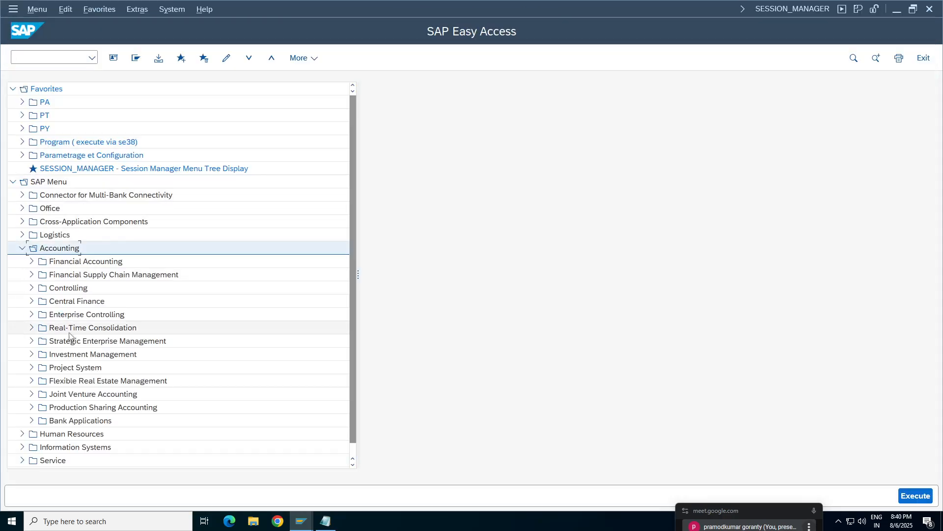
{"action": "double_click", "coordinate": [57, 266]}
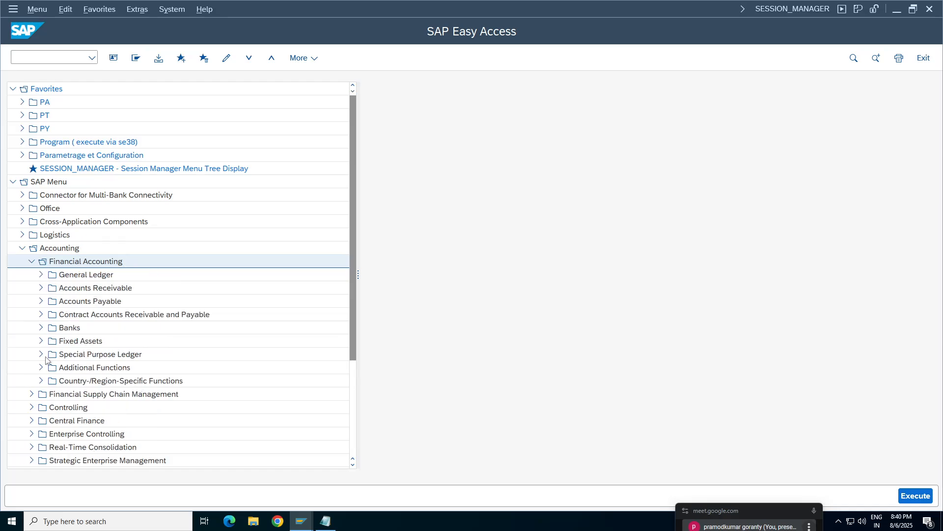
{"action": "left_click", "coordinate": [40, 331]}
{"action": "left_click", "coordinate": [40, 328]}
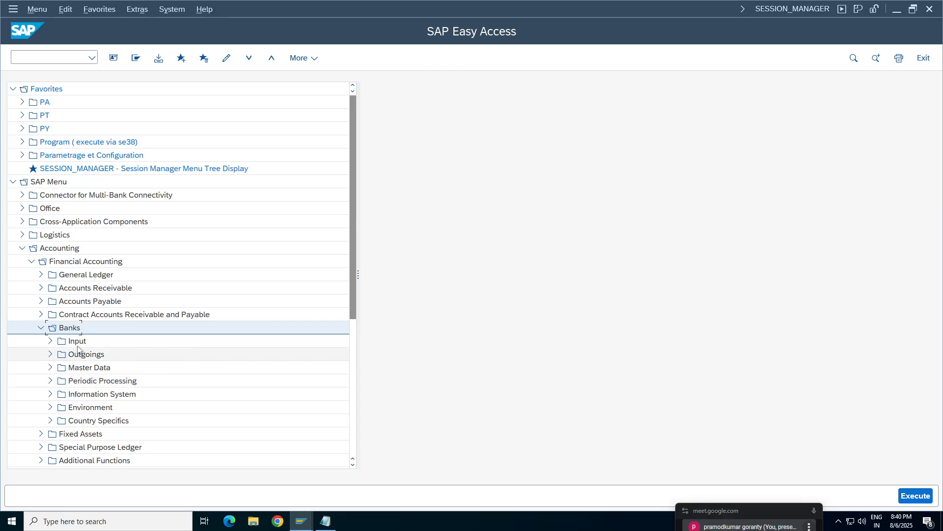
{"action": "left_click", "coordinate": [52, 343]}
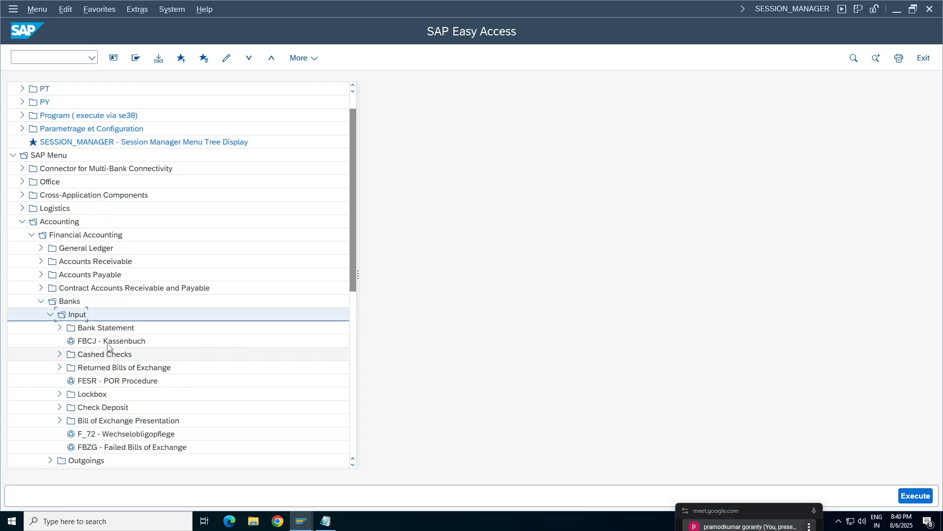
{"action": "left_click", "coordinate": [60, 328]}
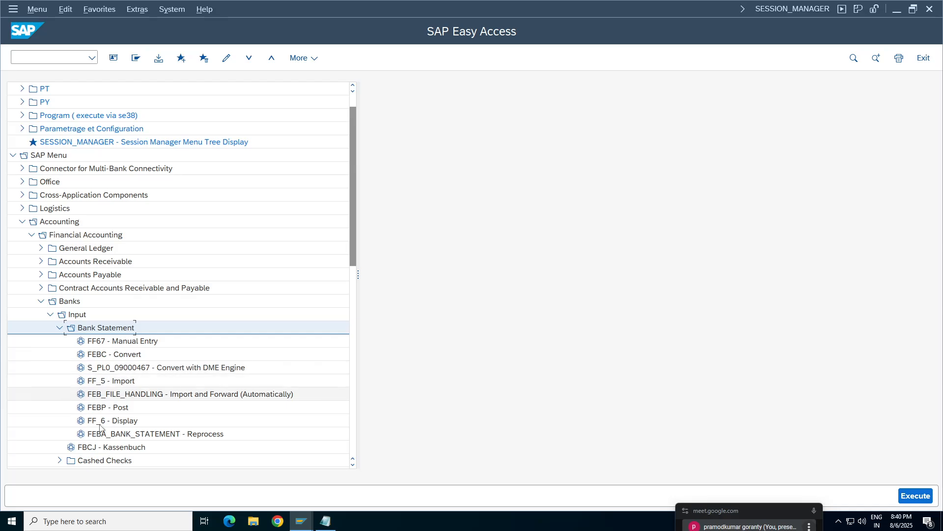
{"action": "left_click", "coordinate": [109, 381]}
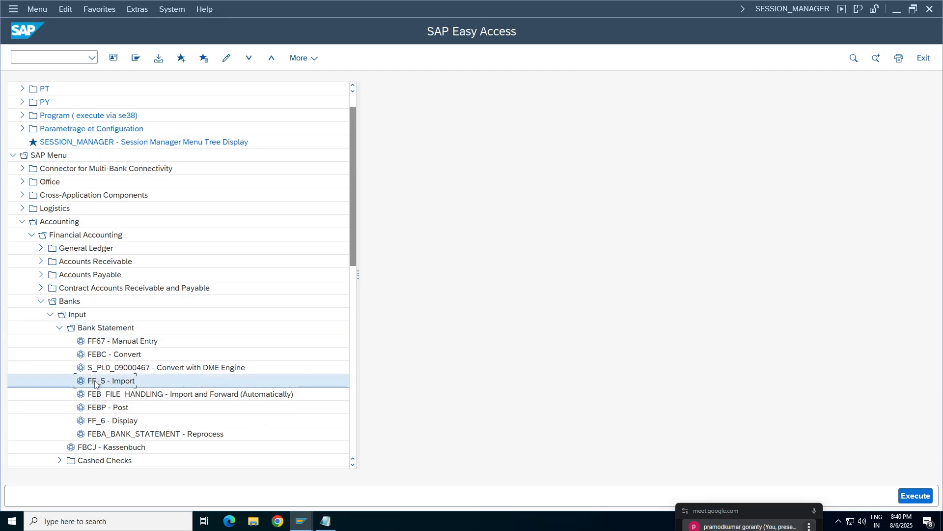
Open FF_5 - Import, enable Import Data and set the bank statement format to SWIFT MT940 international format (field 86 unstructured).
{"action": "double_click", "coordinate": [118, 382]}
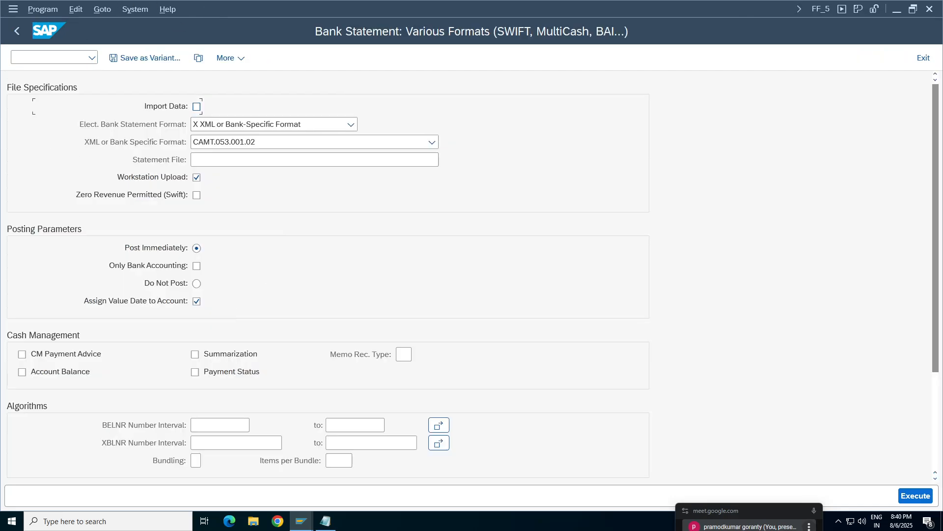
{"action": "left_click", "coordinate": [197, 107]}
{"action": "left_click", "coordinate": [351, 124]}
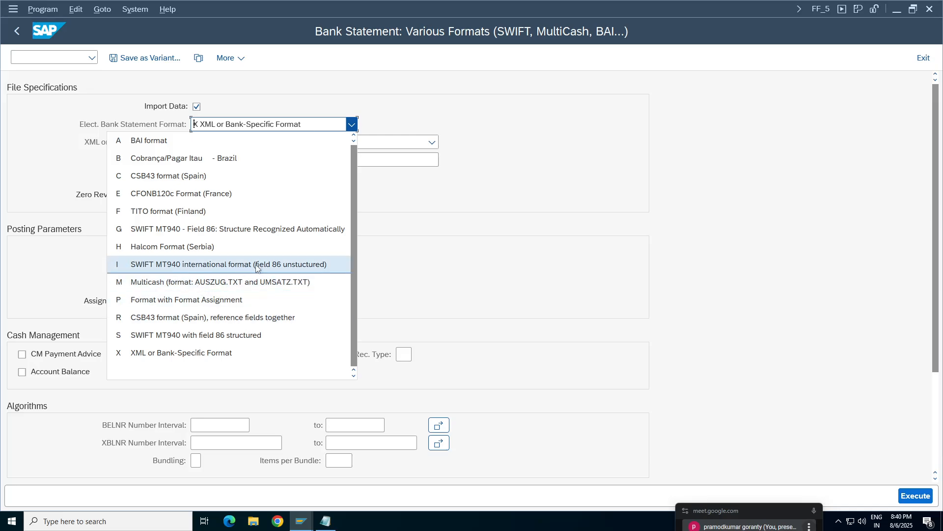
{"action": "left_click", "coordinate": [307, 266]}
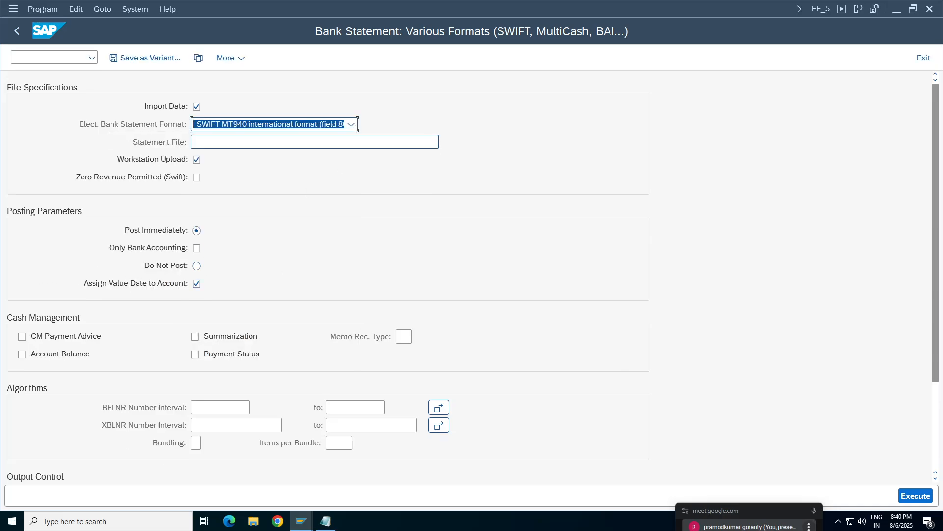
{"action": "left_click", "coordinate": [344, 142]}
{"action": "left_click", "coordinate": [444, 142]}
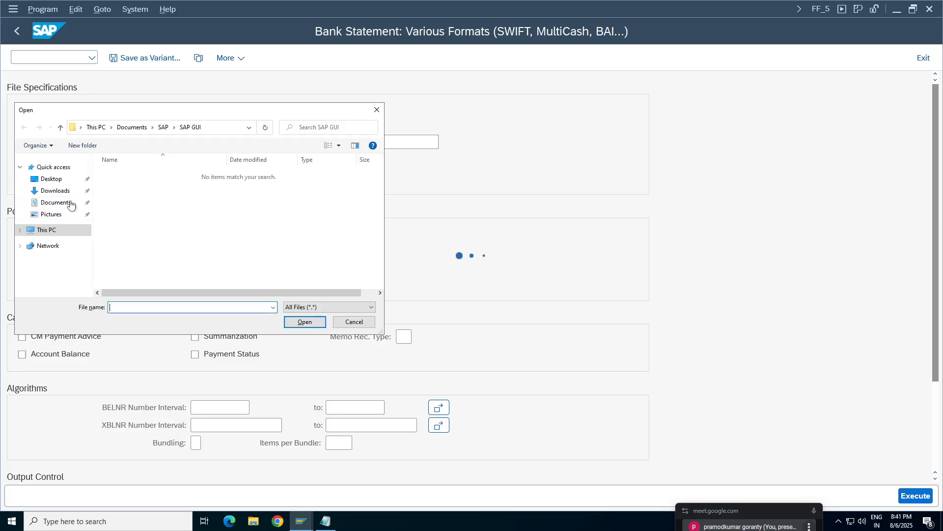
{"action": "left_click", "coordinate": [52, 179]}
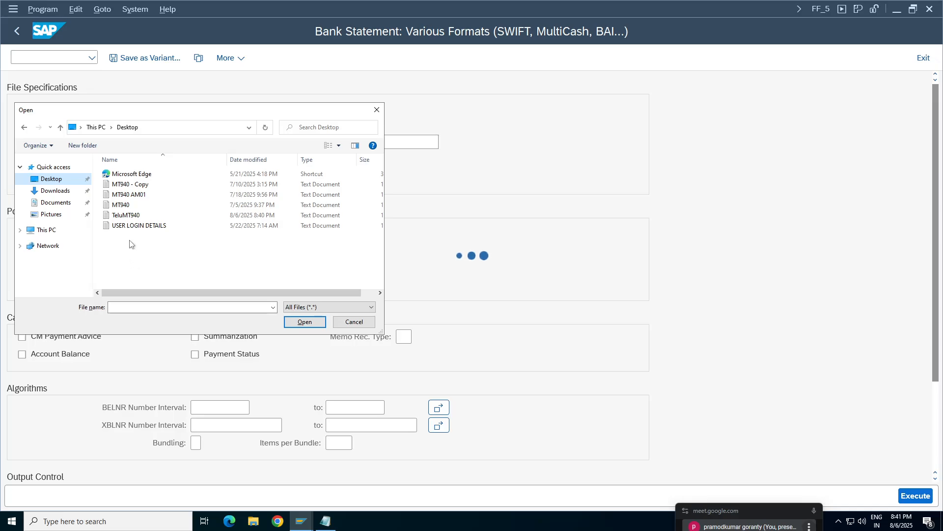
{"action": "left_click", "coordinate": [600, 311]}
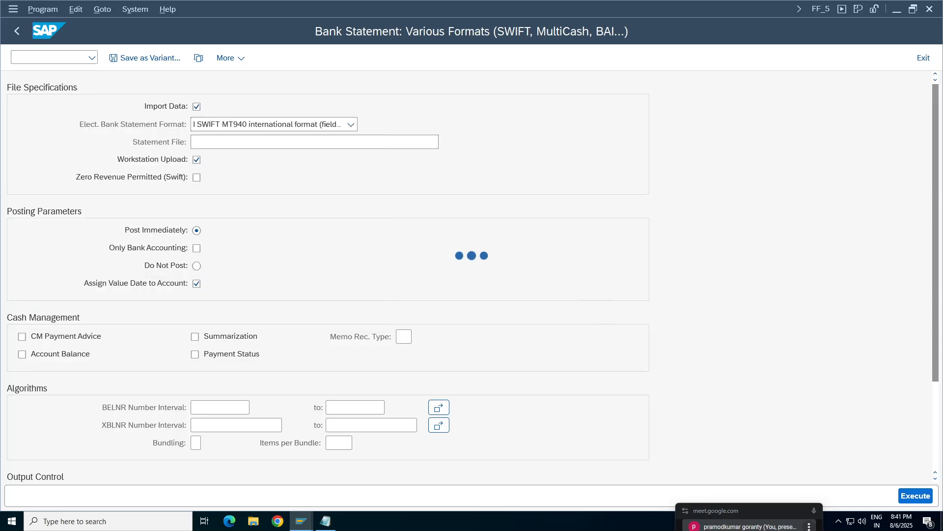
Switch to the TeluMT940 statement file in Notepad, save it and close it.
{"action": "left_click", "coordinate": [322, 523]}
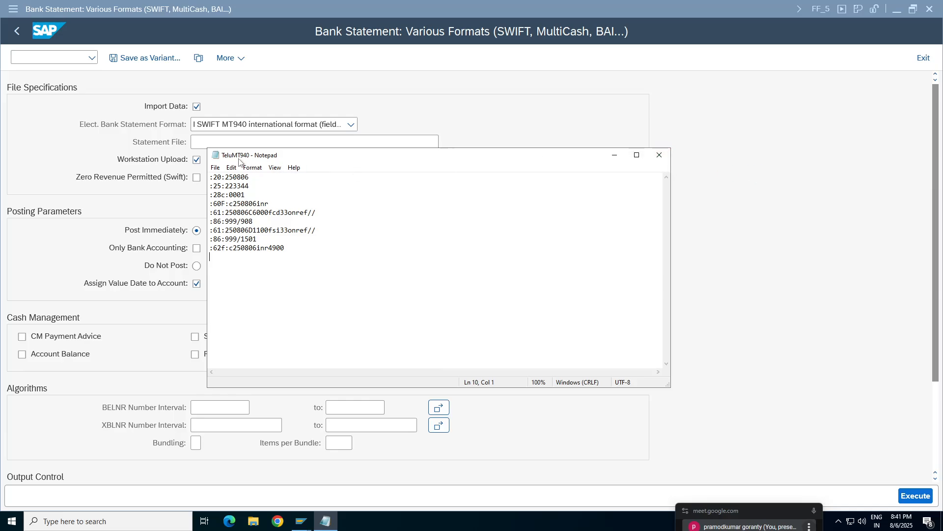
{"action": "left_click", "coordinate": [215, 167]}
{"action": "left_click", "coordinate": [231, 211]}
{"action": "left_click", "coordinate": [660, 154]}
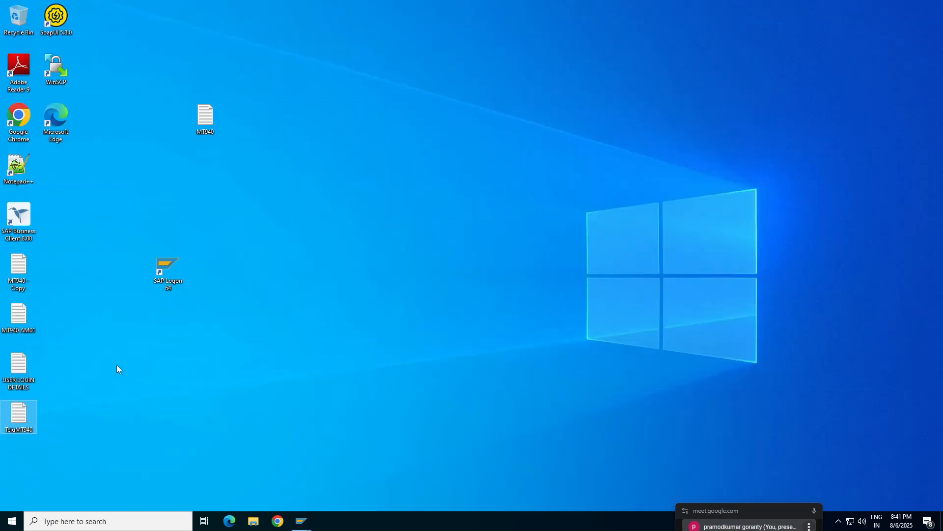
Rename the TeluMT940 file on the desktop as VZ01MT940.
{"action": "right_click", "coordinate": [18, 414]}
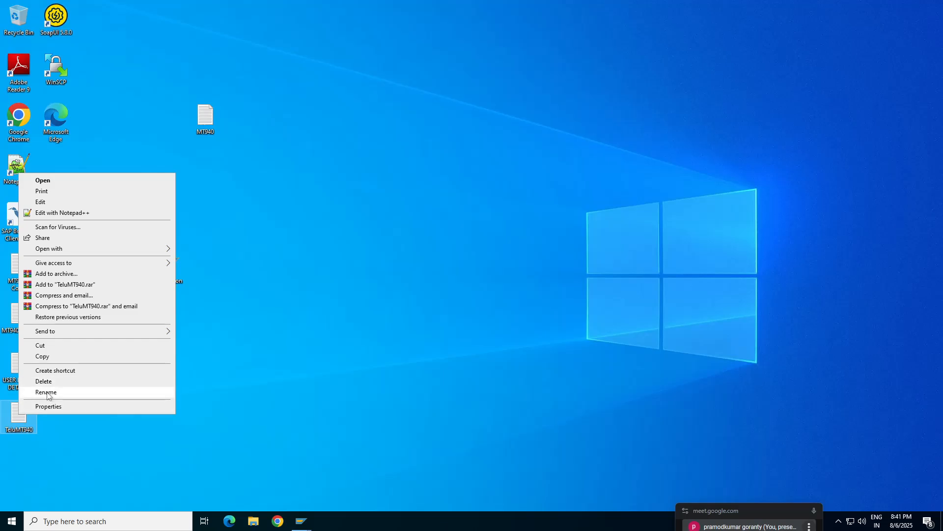
{"action": "left_click", "coordinate": [49, 392]}
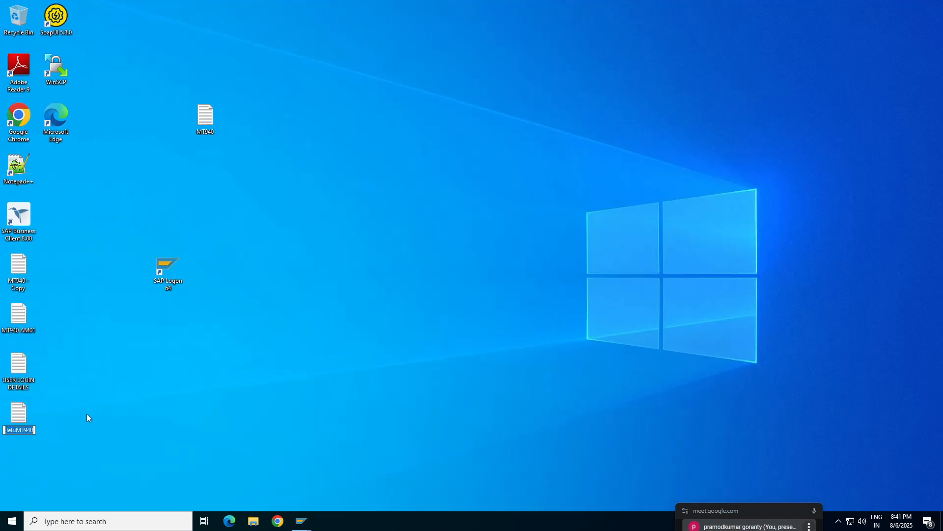
{"action": "key", "text": "BackSpace"}
{"action": "key", "text": "BackSpace"}
{"action": "key", "text": "BackSpace"}
{"action": "type", "text": "VZ01"}
{"action": "key", "text": "Return"}
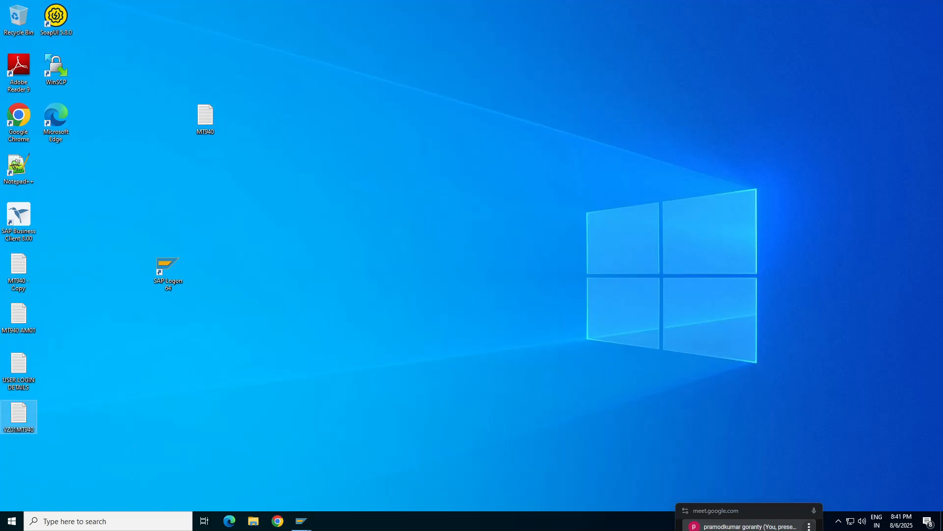
Return to the SAP import screen, choose VZ01MT940 from the Desktop as the statement file and select Do Not Post.
{"action": "mouse_move", "coordinate": [301, 521]}
{"action": "left_click", "coordinate": [626, 479]}
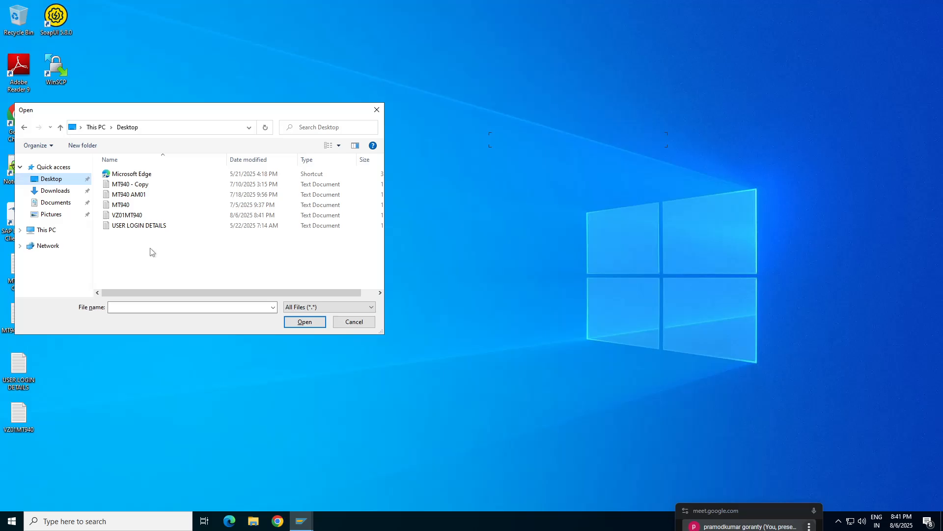
{"action": "left_click", "coordinate": [376, 110]}
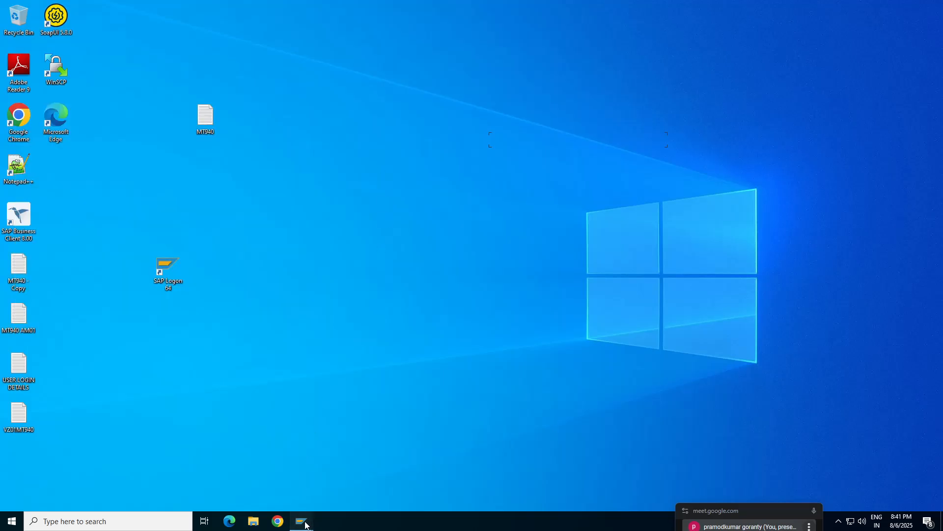
{"action": "mouse_move", "coordinate": [305, 525]}
{"action": "left_click", "coordinate": [523, 484]}
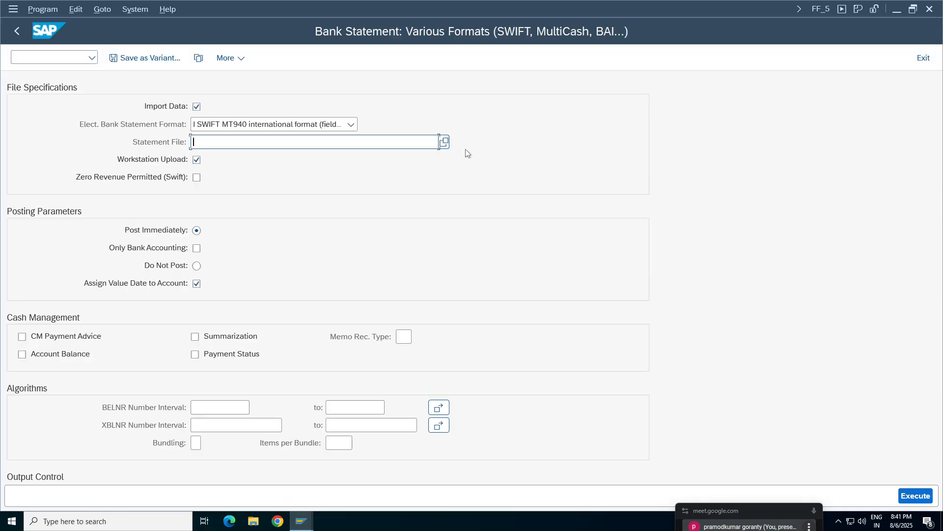
{"action": "left_click", "coordinate": [445, 142]}
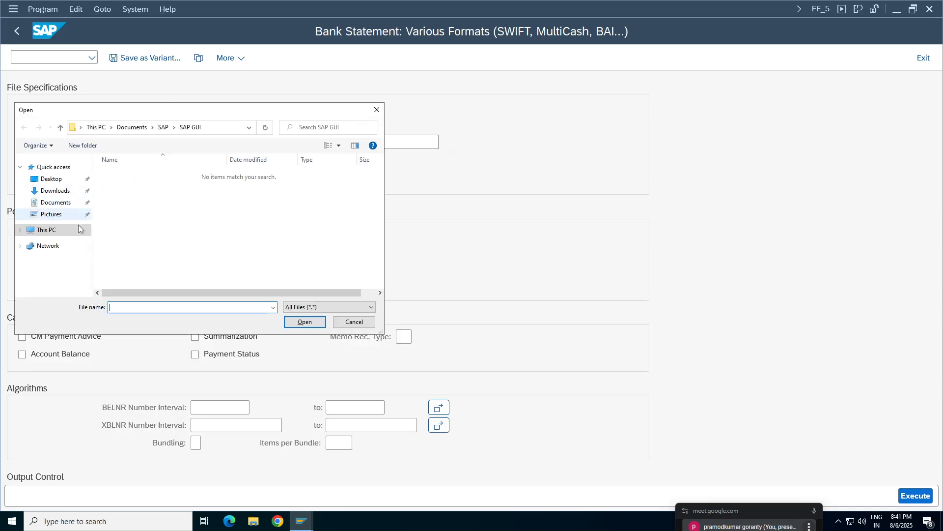
{"action": "left_click", "coordinate": [51, 179]}
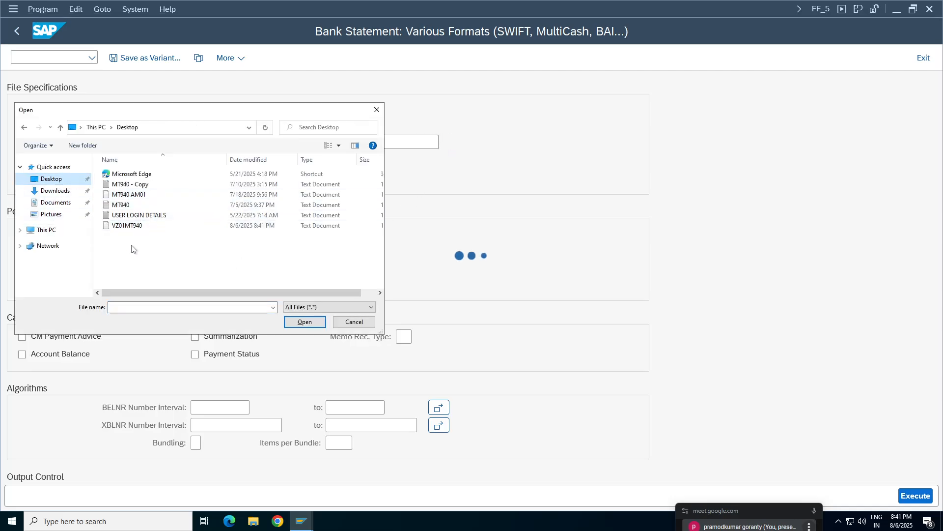
{"action": "double_click", "coordinate": [128, 225]}
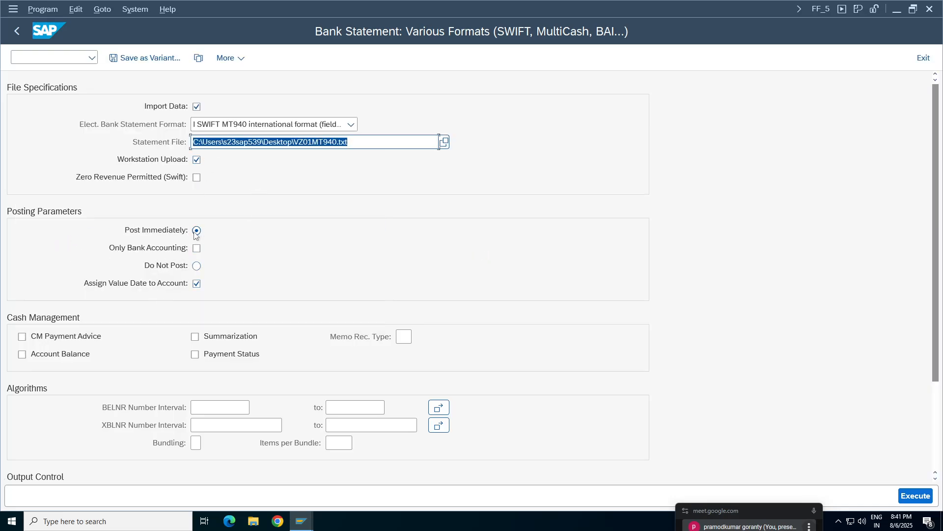
{"action": "left_click", "coordinate": [196, 266]}
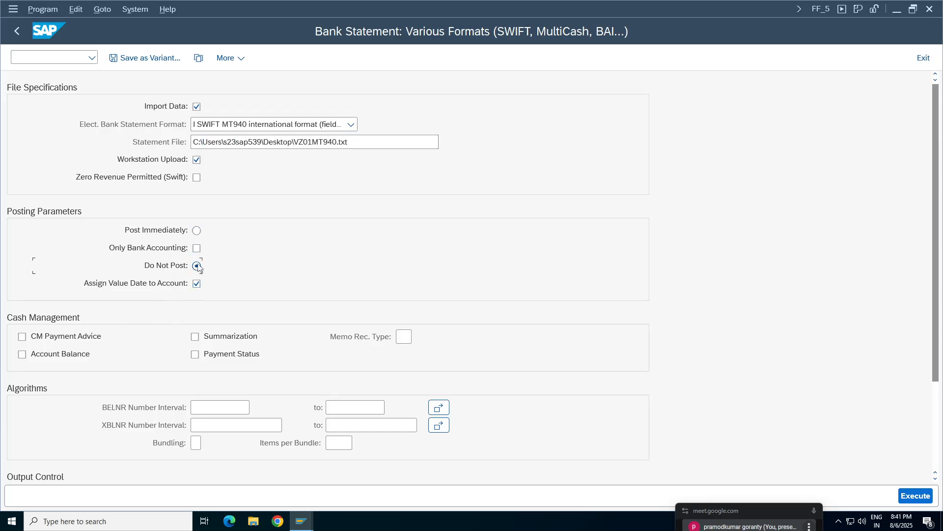
{"action": "left_click_drag", "start_coordinate": [942, 273], "coordinate": [942, 344]}
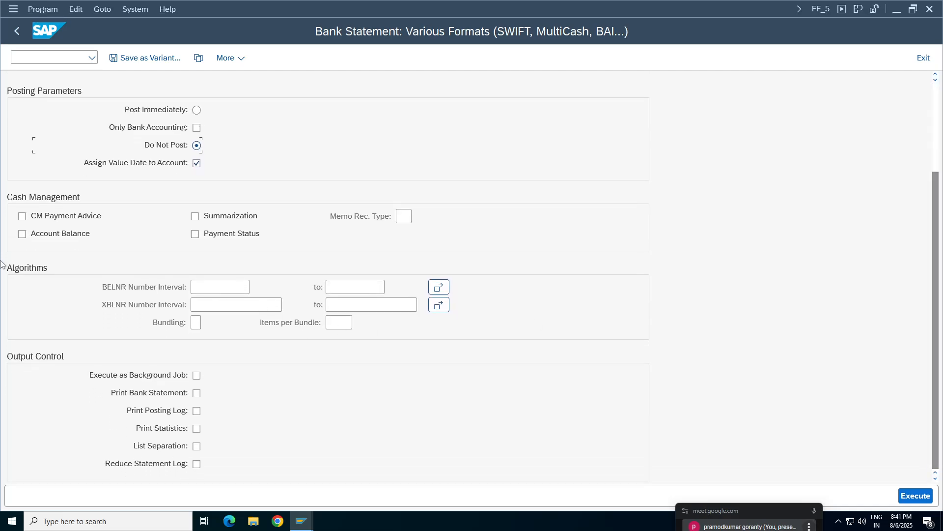
{"action": "left_click", "coordinate": [220, 287]}
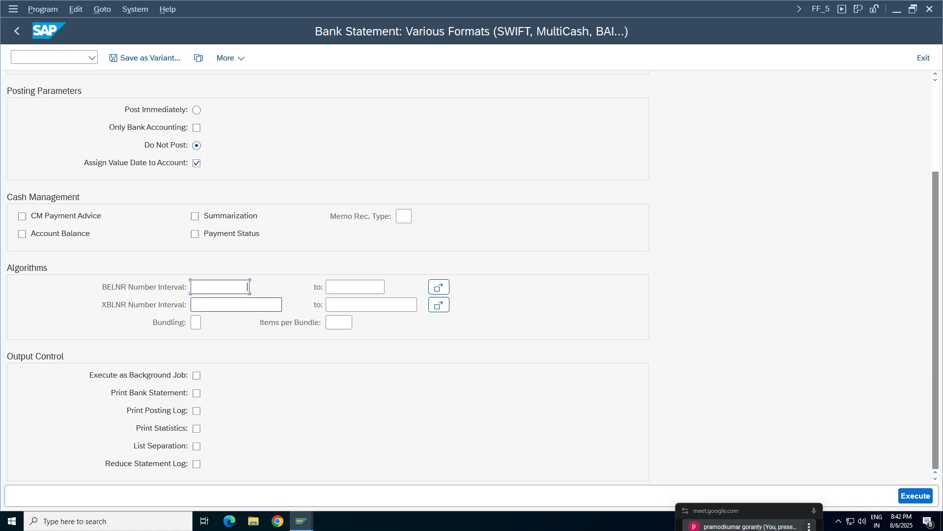
{"action": "left_click", "coordinate": [236, 305]}
{"action": "left_click", "coordinate": [371, 304]}
{"action": "left_click", "coordinate": [235, 304]}
{"action": "left_click", "coordinate": [371, 304]}
{"action": "left_click", "coordinate": [236, 304]}
Enable Print Bank Statement, Print Posting Log and Print Statistics in the output control settings.
{"action": "left_click", "coordinate": [196, 393]}
{"action": "left_click", "coordinate": [197, 412]}
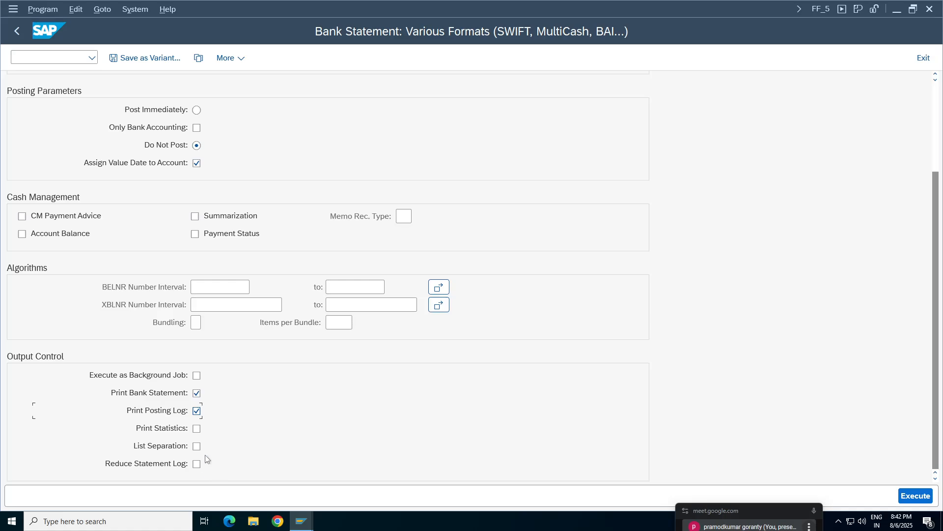
{"action": "left_click", "coordinate": [197, 428]}
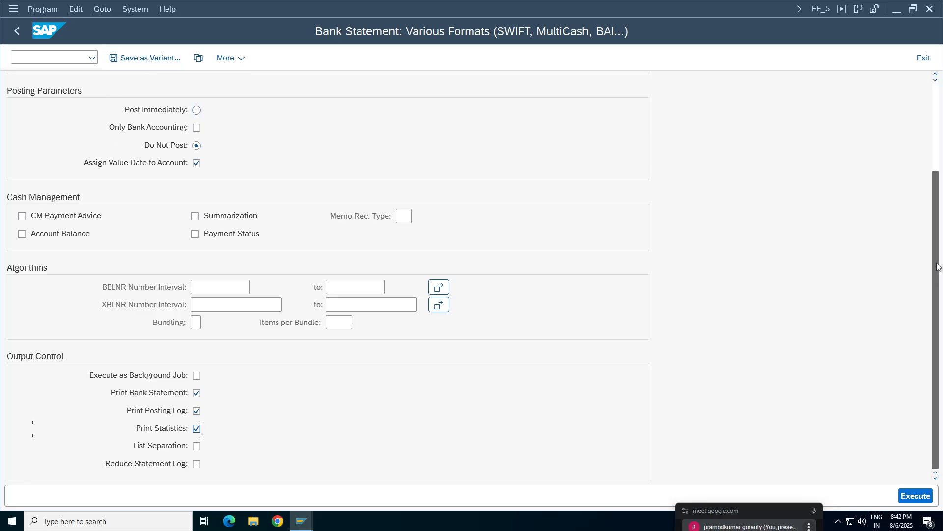
Save the import selections as a variant named VZ01 with the description VZ01.
{"action": "scroll", "coordinate": [937, 267], "scroll_direction": "up", "scroll_amount": 3}
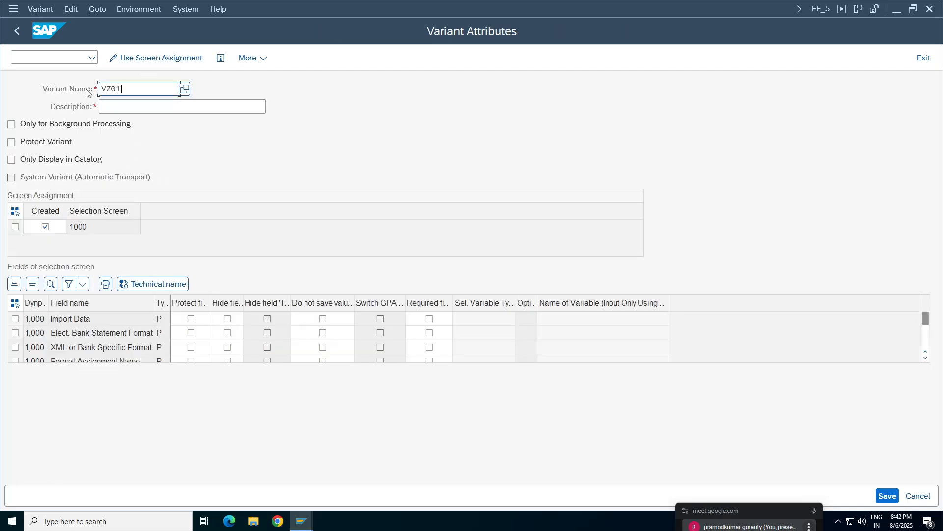
{"action": "left_click", "coordinate": [123, 102]}
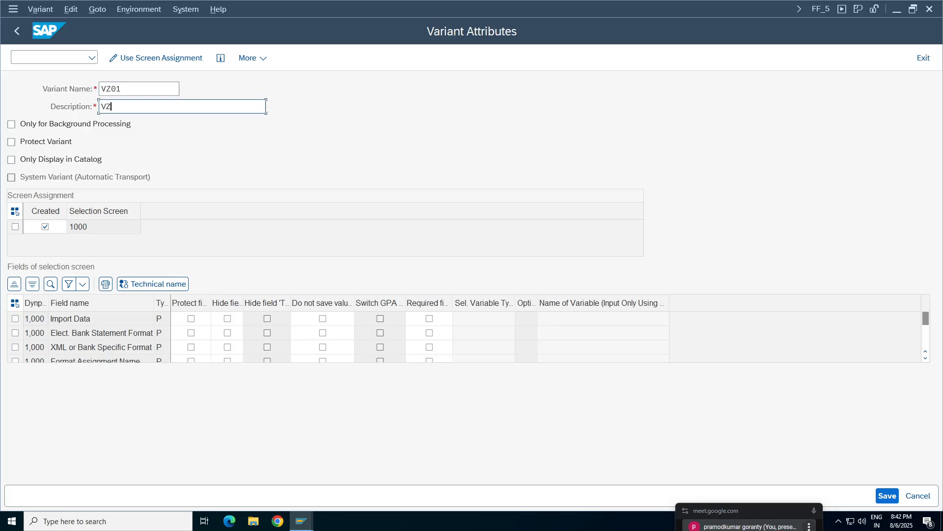
{"action": "type", "text": "VZ01"}
{"action": "key", "text": "Return"}
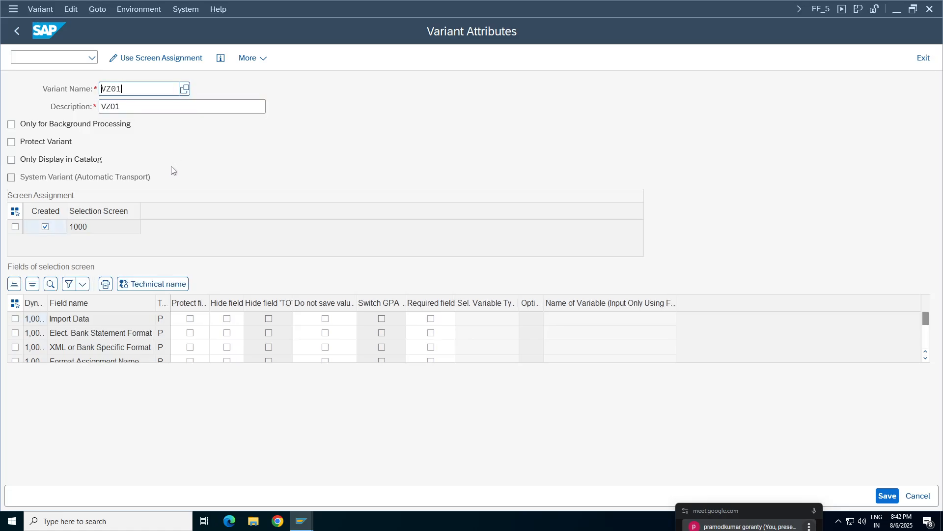
{"action": "left_click", "coordinate": [888, 495]}
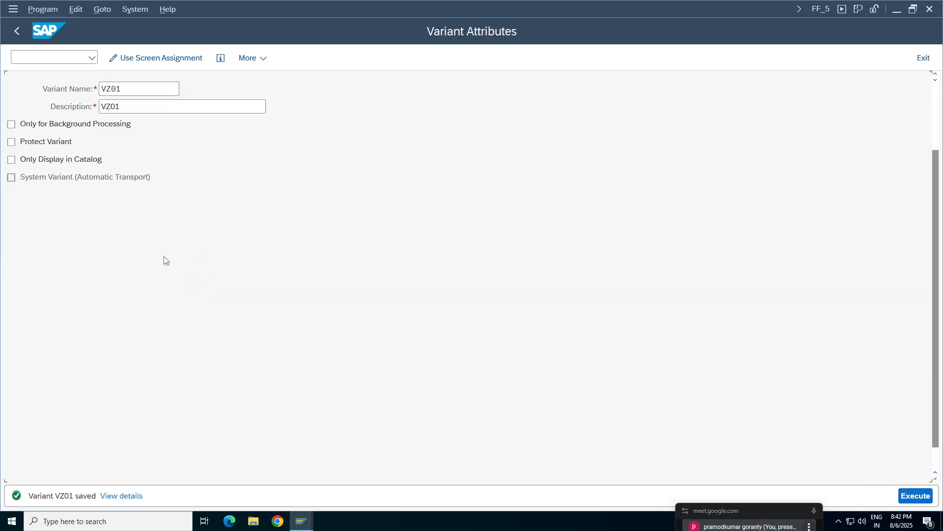
Load the TELU variant from the variant directory without a Created By restriction and review its settings.
{"action": "left_click", "coordinate": [102, 9]}
{"action": "mouse_move", "coordinate": [147, 24]}
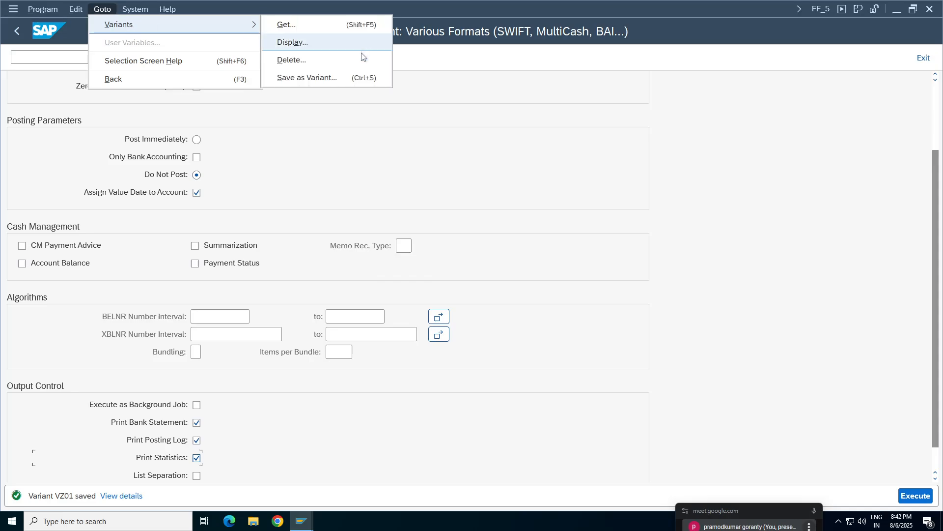
{"action": "left_click", "coordinate": [291, 25]}
{"action": "left_click", "coordinate": [264, 324]}
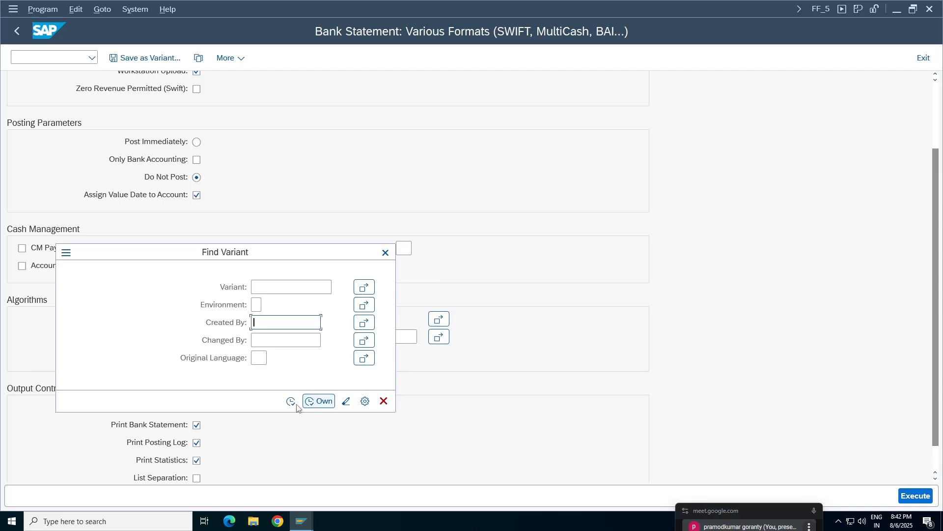
{"action": "left_click", "coordinate": [310, 401]}
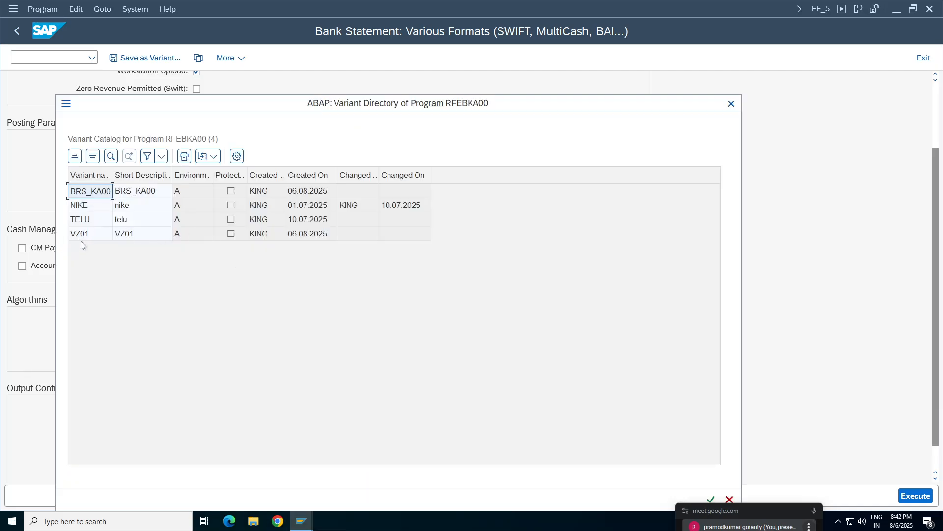
{"action": "double_click", "coordinate": [81, 220]}
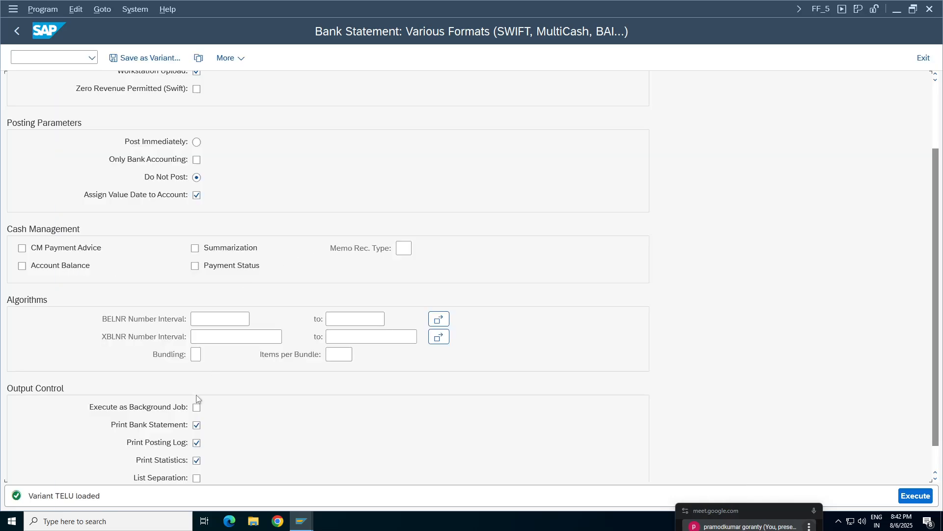
{"action": "left_click_drag", "start_coordinate": [938, 244], "coordinate": [938, 183]}
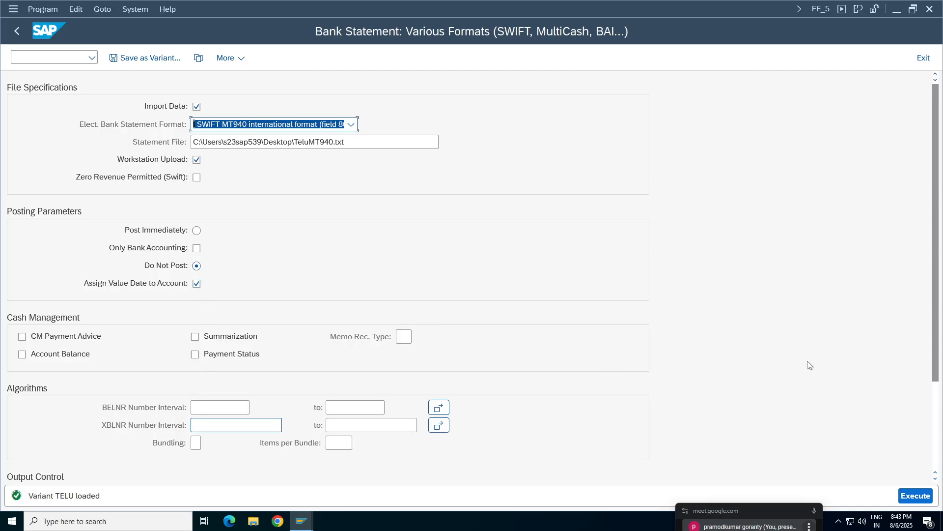
{"action": "mouse_move", "coordinate": [940, 314]}
{"action": "left_mouse_down"}
{"action": "mouse_move", "coordinate": [941, 408]}
{"action": "mouse_move", "coordinate": [940, 322]}
{"action": "left_mouse_up"}
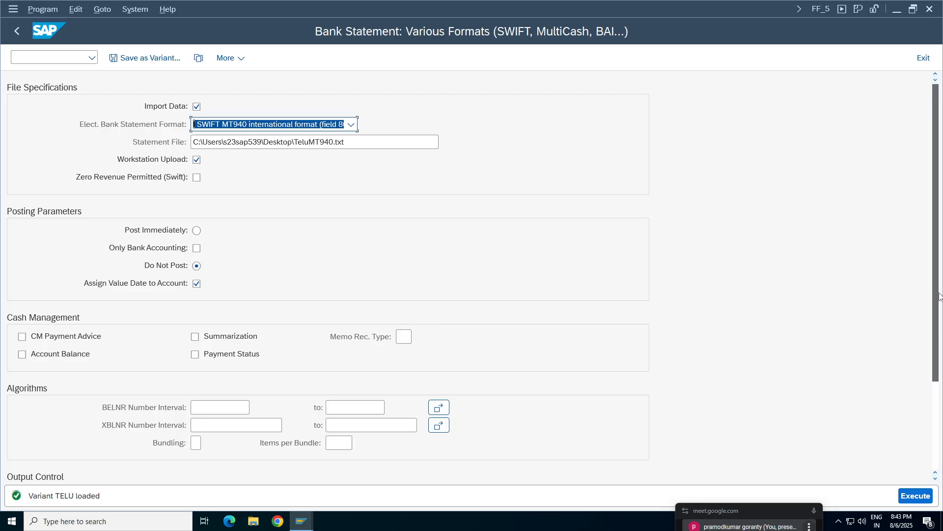
{"action": "left_click_drag", "start_coordinate": [936, 268], "coordinate": [926, 175]}
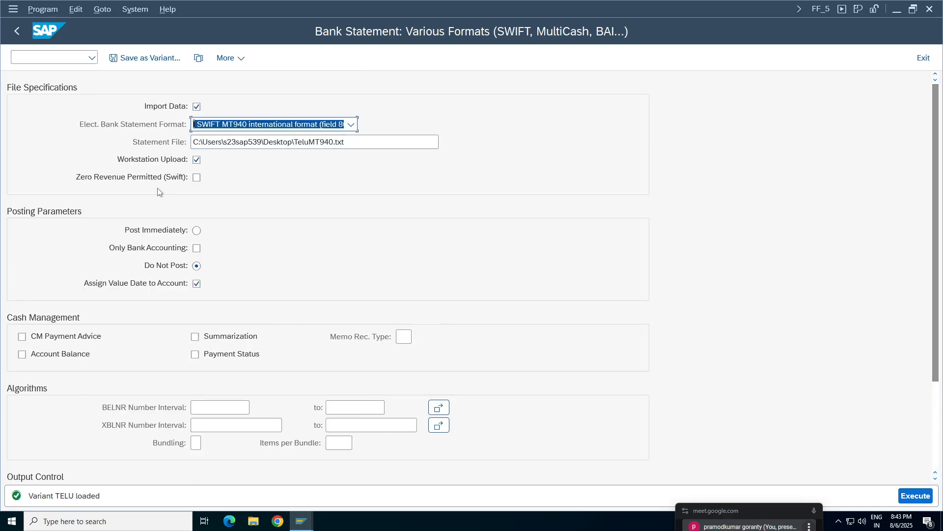
{"action": "left_click_drag", "start_coordinate": [938, 313], "coordinate": [942, 412]}
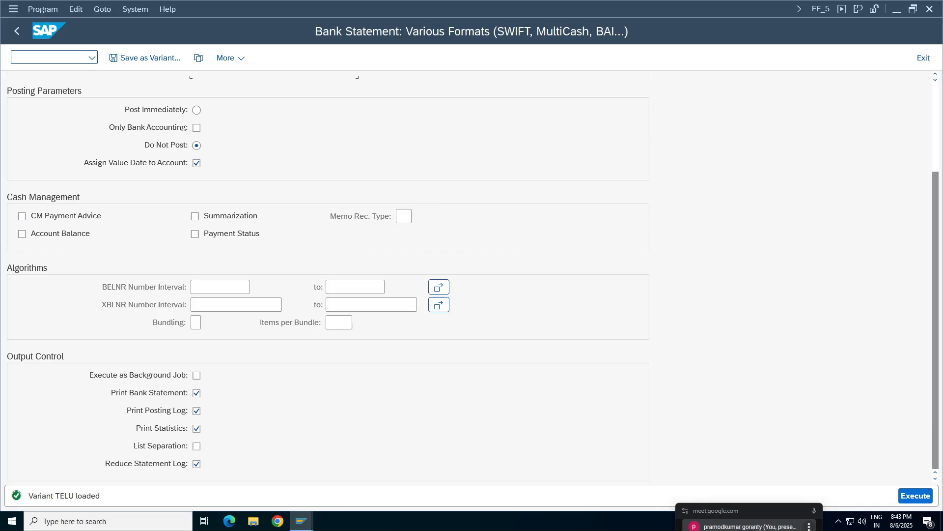
Load the user's own VZ01 variant from the variant directory.
{"action": "left_click", "coordinate": [103, 9]}
{"action": "mouse_move", "coordinate": [206, 24]}
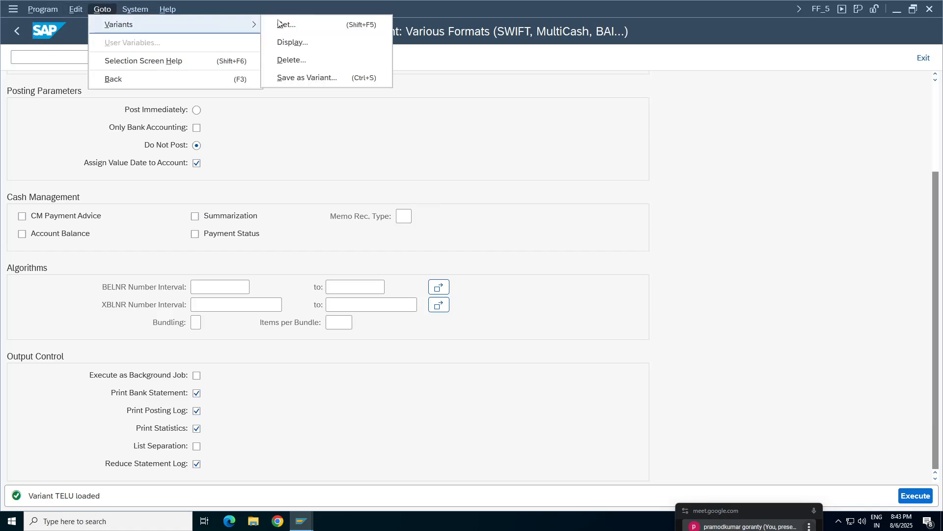
{"action": "left_click", "coordinate": [287, 25]}
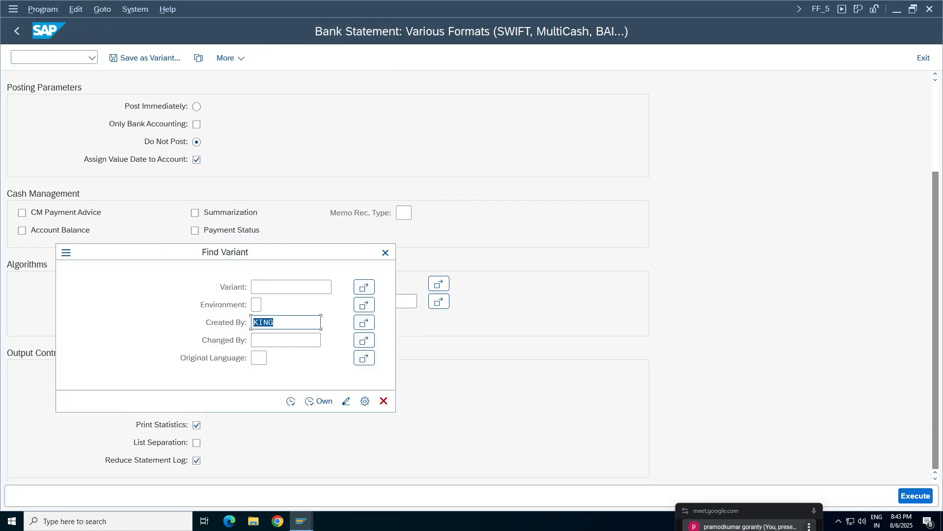
{"action": "left_click", "coordinate": [319, 402]}
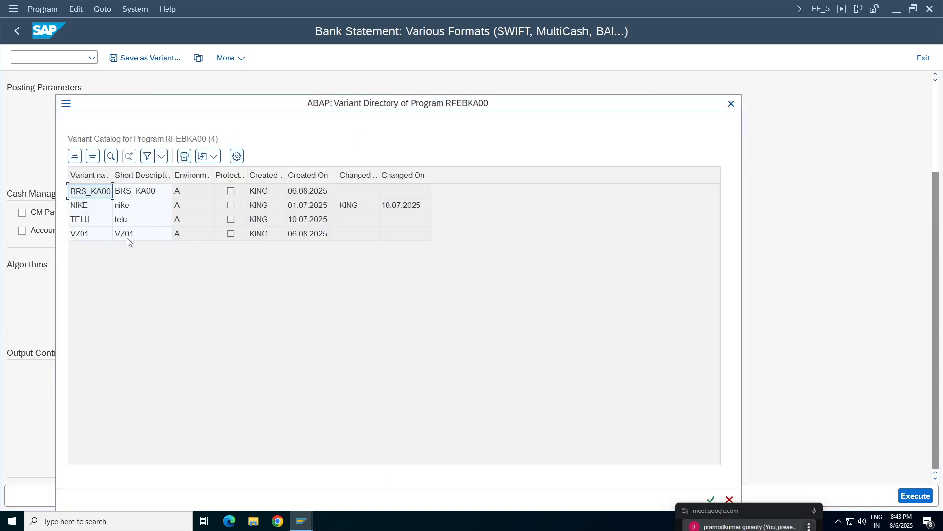
{"action": "double_click", "coordinate": [90, 234]}
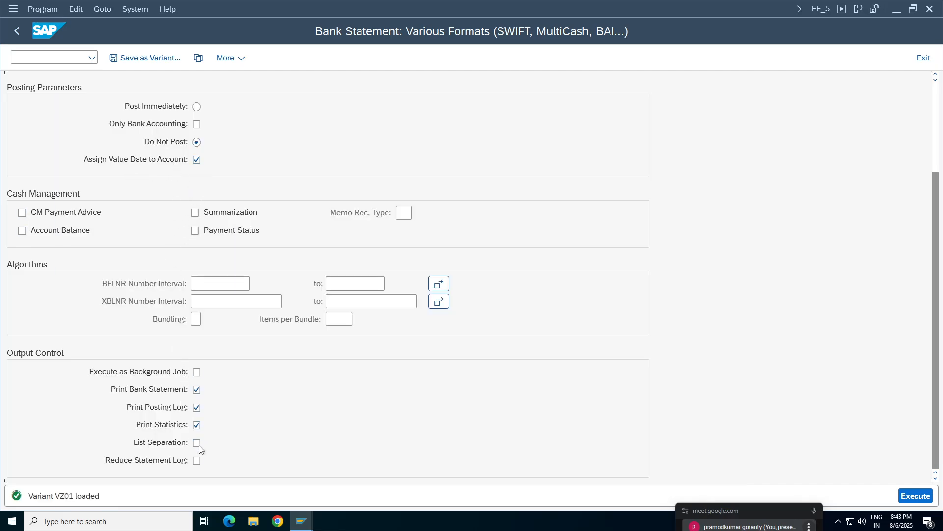
Enable Reduce Statement Log in the output control settings and overwrite the VZ01 variant with this selection.
{"action": "left_click", "coordinate": [197, 462]}
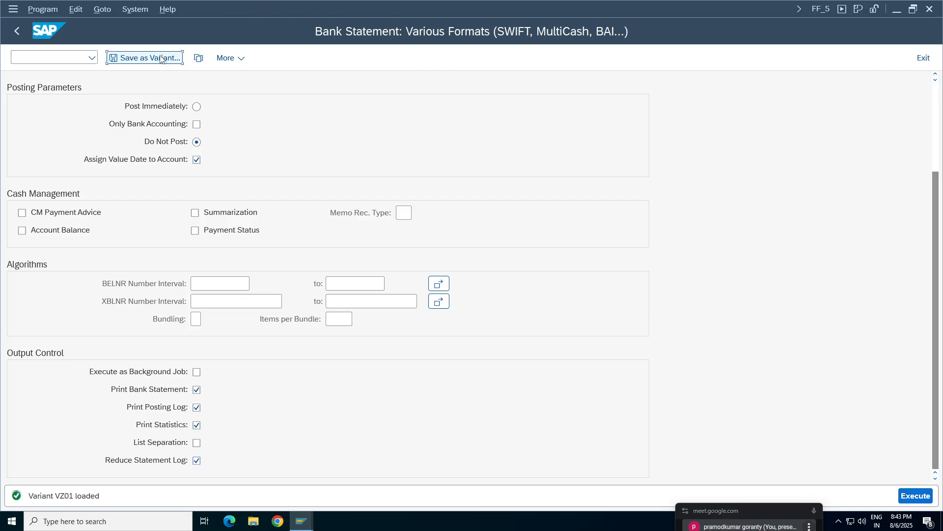
{"action": "left_click", "coordinate": [145, 58]}
{"action": "double_click", "coordinate": [179, 89]}
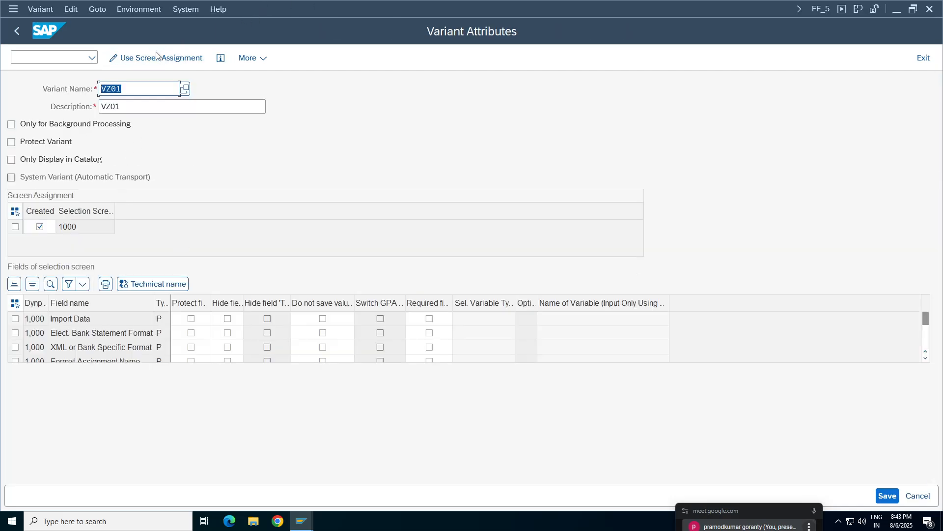
{"action": "left_click", "coordinate": [891, 497]}
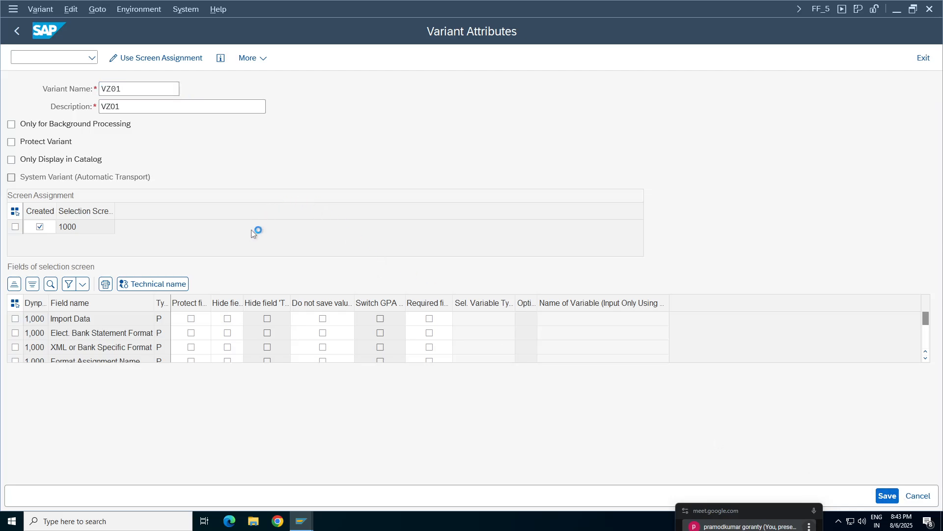
{"action": "left_click", "coordinate": [231, 284]}
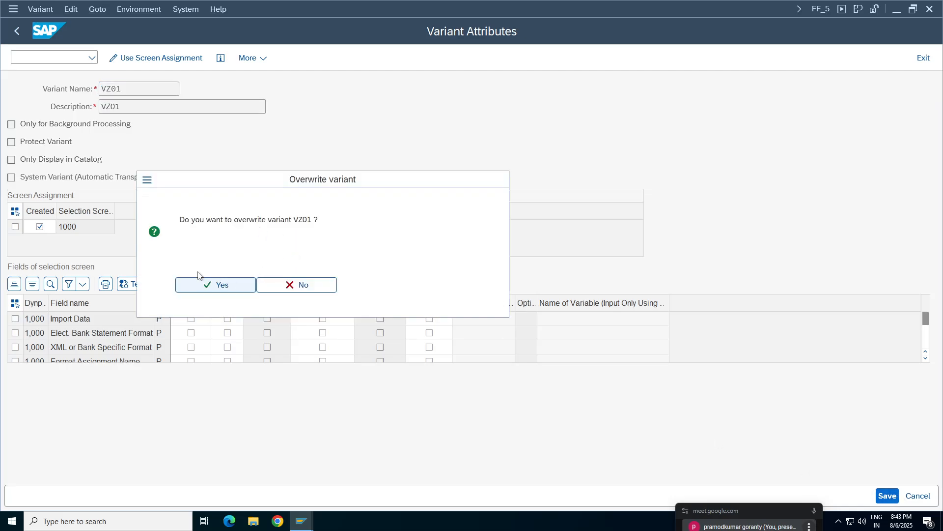
Execute the bank statement import as a test run with Do Not Post and continue past the information message.
{"action": "left_click", "coordinate": [936, 152]}
{"action": "scroll", "coordinate": [936, 152], "scroll_direction": "up", "scroll_amount": 3}
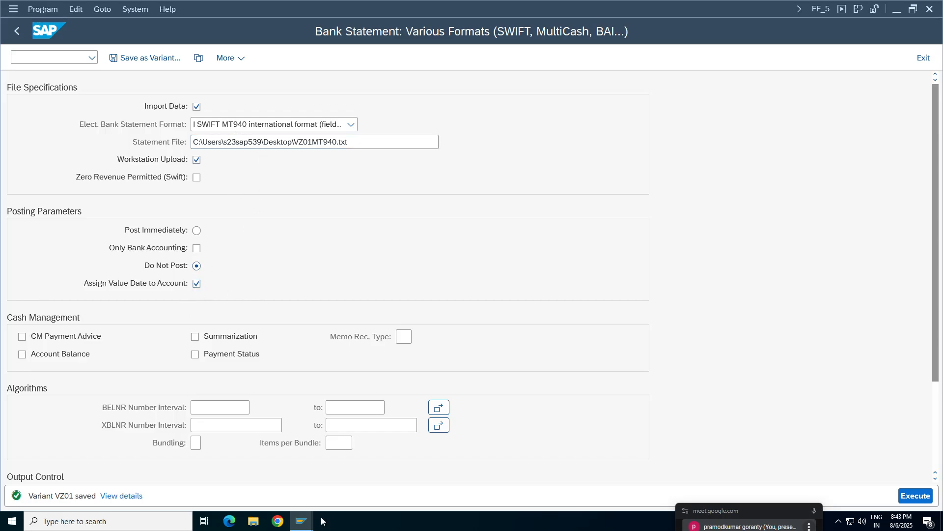
{"action": "left_click", "coordinate": [923, 498]}
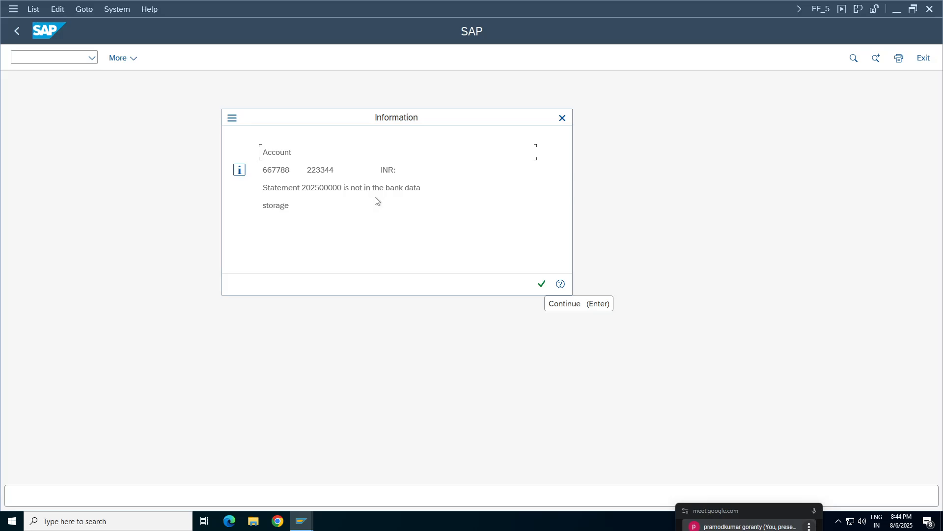
{"action": "left_click", "coordinate": [542, 283]}
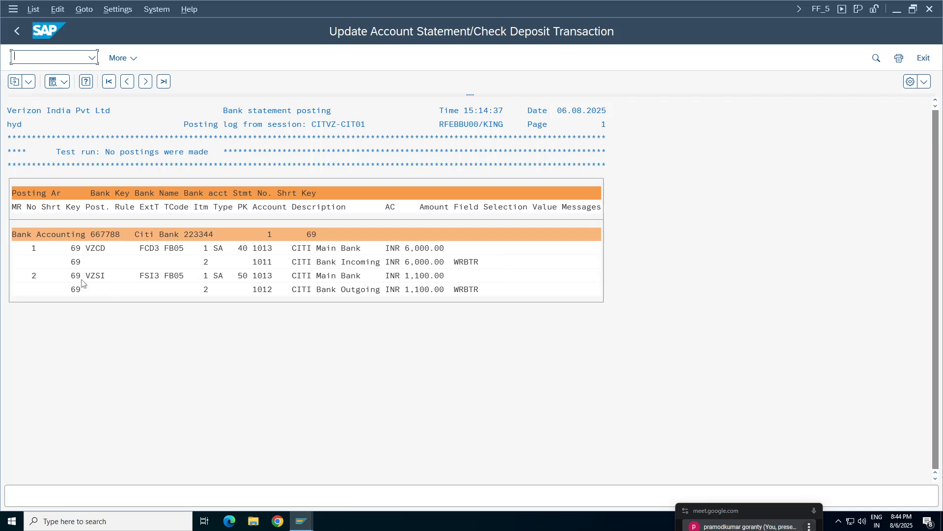
Check the posting rules, external transactions and transaction codes of both items in the posting log.
{"action": "left_click", "coordinate": [89, 249]}
{"action": "left_click", "coordinate": [98, 274]}
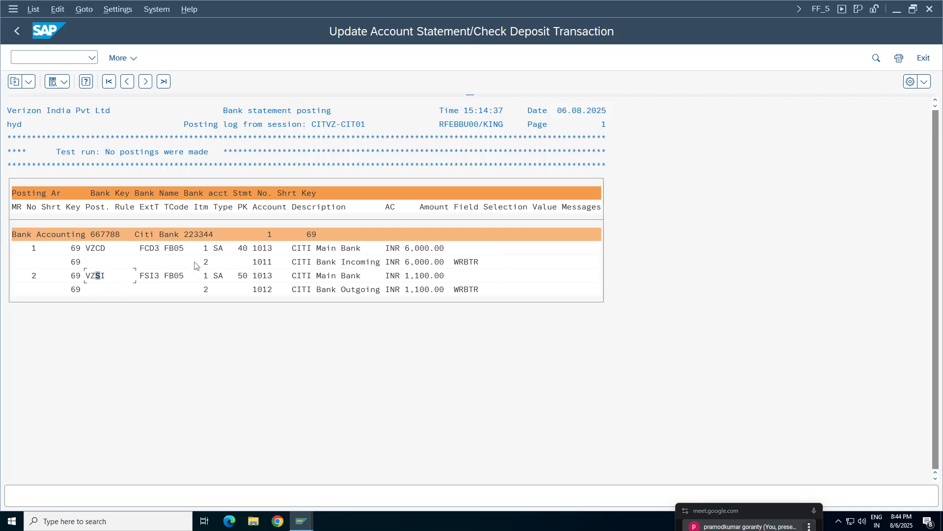
{"action": "left_click", "coordinate": [154, 250]}
{"action": "left_click", "coordinate": [151, 276]}
{"action": "left_click", "coordinate": [176, 248]}
{"action": "left_click", "coordinate": [172, 275]}
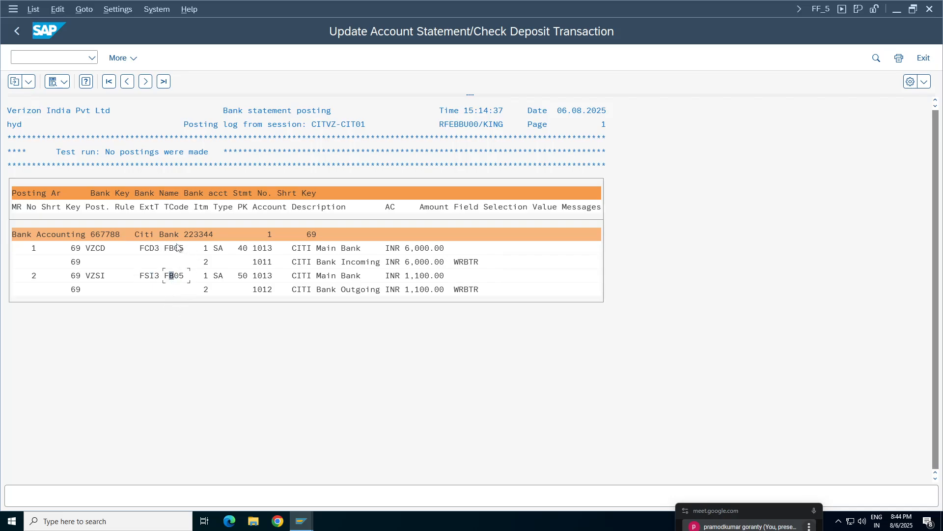
{"action": "left_click", "coordinate": [176, 276]}
{"action": "left_click", "coordinate": [176, 290]}
Check the document type, CITI Bank accounts and amounts of both postings in the posting log.
{"action": "left_click", "coordinate": [219, 248]}
{"action": "left_click", "coordinate": [324, 249]}
{"action": "left_click", "coordinate": [413, 262]}
{"action": "left_click", "coordinate": [413, 249]}
{"action": "left_click", "coordinate": [323, 249]}
{"action": "left_click", "coordinate": [408, 266]}
{"action": "left_click", "coordinate": [404, 277]}
{"action": "left_click", "coordinate": [421, 277]}
{"action": "left_click", "coordinate": [329, 290]}
{"action": "left_click", "coordinate": [372, 289]}
{"action": "left_click", "coordinate": [443, 288]}
{"action": "left_click", "coordinate": [210, 111]}
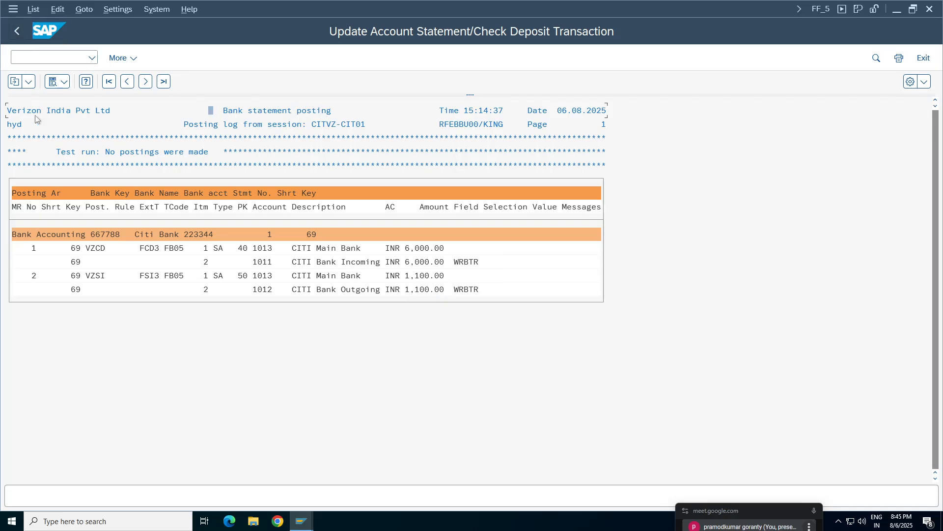
Go back to the processing statistics and check the test run note and the bank and subledger accounting rows.
{"action": "left_click", "coordinate": [16, 33]}
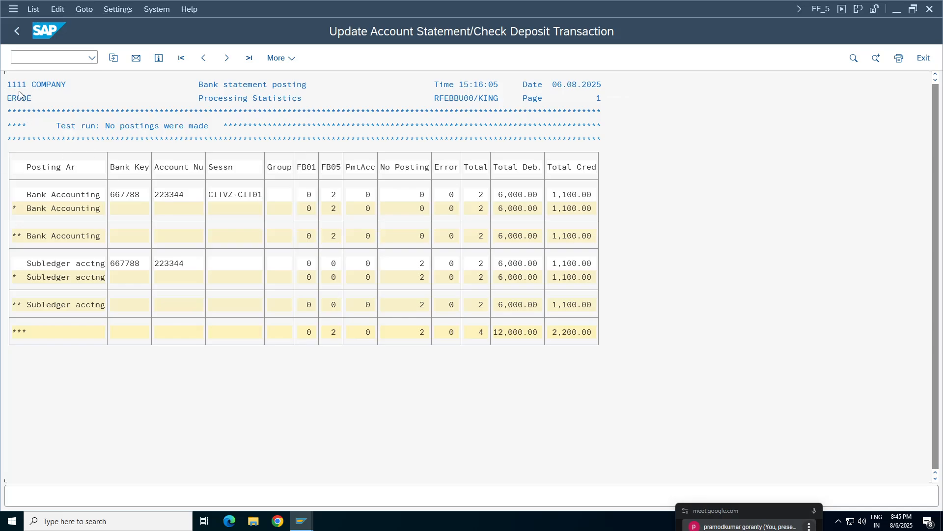
{"action": "left_click", "coordinate": [129, 129]}
{"action": "left_click", "coordinate": [231, 131]}
{"action": "left_click", "coordinate": [73, 195]}
{"action": "left_click", "coordinate": [186, 196]}
{"action": "left_click", "coordinate": [186, 264]}
{"action": "left_click", "coordinate": [329, 263]}
Review the debit and credit totals for bank accounting, subledger accounting and the overall total in the processing statistics.
{"action": "left_click", "coordinate": [566, 194]}
{"action": "left_click", "coordinate": [524, 207]}
{"action": "left_click", "coordinate": [555, 205]}
{"action": "key", "text": "Tab"}
{"action": "left_click", "coordinate": [71, 266]}
{"action": "left_click", "coordinate": [559, 332]}
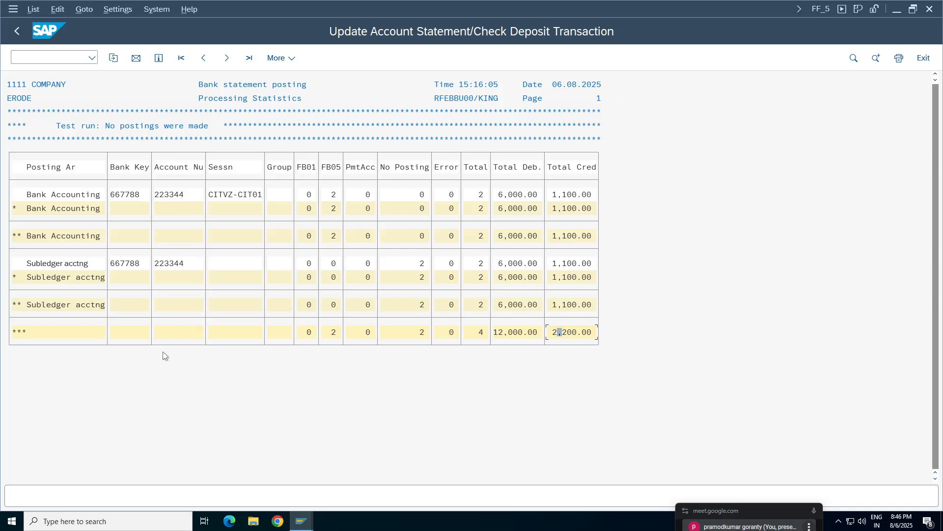
{"action": "left_click", "coordinate": [83, 195]}
{"action": "left_click", "coordinate": [511, 208]}
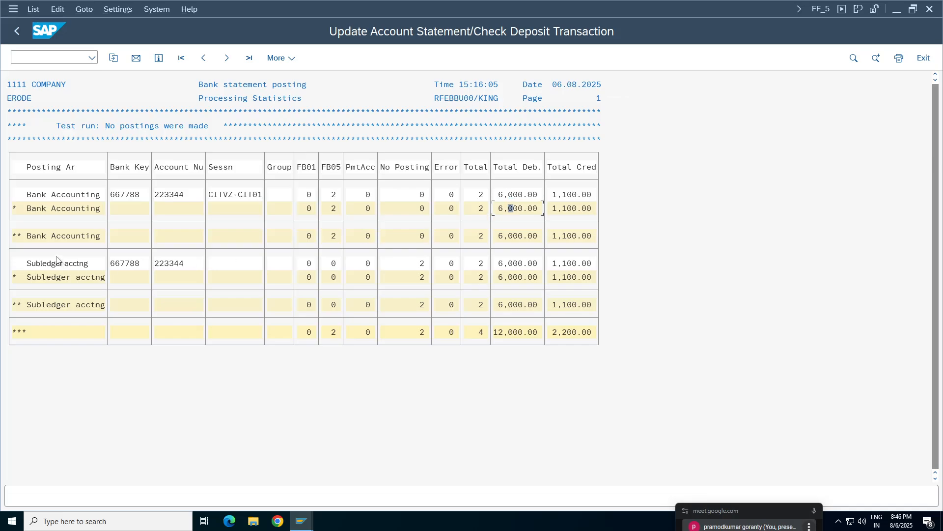
{"action": "left_click", "coordinate": [511, 236]}
{"action": "left_click", "coordinate": [520, 305]}
{"action": "left_click", "coordinate": [75, 237]}
{"action": "left_click", "coordinate": [517, 304]}
{"action": "left_click", "coordinate": [525, 332]}
Go back to the bank statement printout and check its account number, statement number and statement date.
{"action": "left_click", "coordinate": [17, 30]}
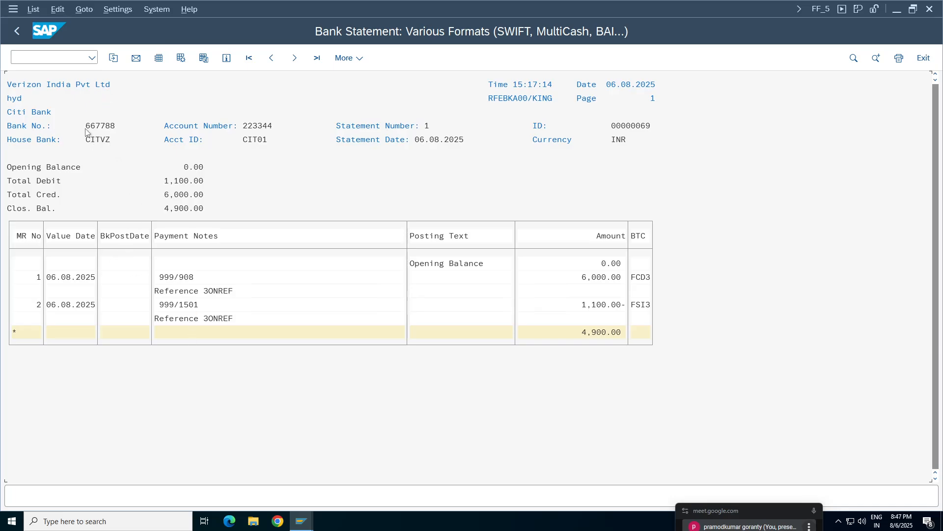
{"action": "left_click", "coordinate": [250, 128]}
{"action": "left_click", "coordinate": [402, 126]}
{"action": "left_click", "coordinate": [427, 126]}
{"action": "left_click", "coordinate": [398, 140]}
{"action": "left_click", "coordinate": [422, 141]}
{"action": "left_click", "coordinate": [437, 141]}
{"action": "left_click", "coordinate": [417, 140]}
{"action": "left_click", "coordinate": [471, 142]}
{"action": "left_click", "coordinate": [422, 141]}
Open the VZ01MT940 file from the desktop and arrange its window over the SAP bank statement for comparison.
{"action": "left_click", "coordinate": [942, 522]}
{"action": "double_click", "coordinate": [31, 418]}
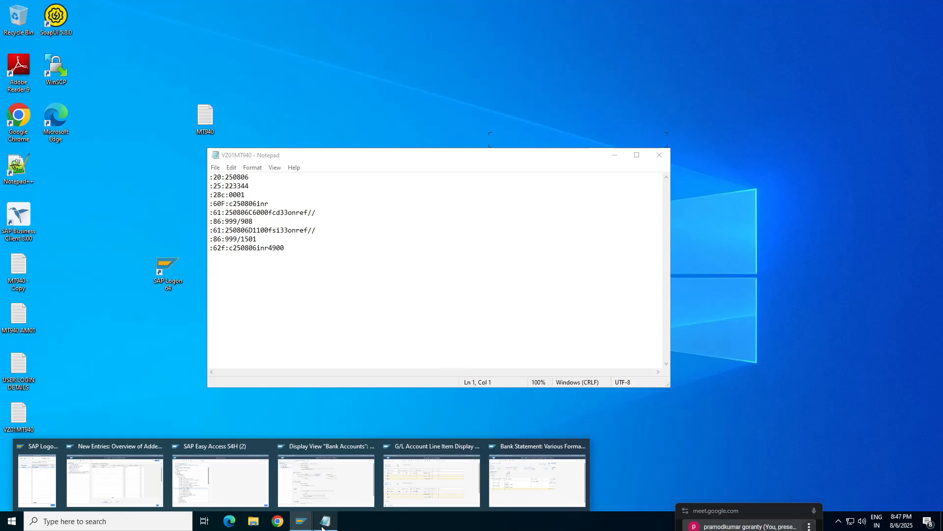
{"action": "left_click", "coordinate": [309, 527]}
{"action": "left_click", "coordinate": [508, 490]}
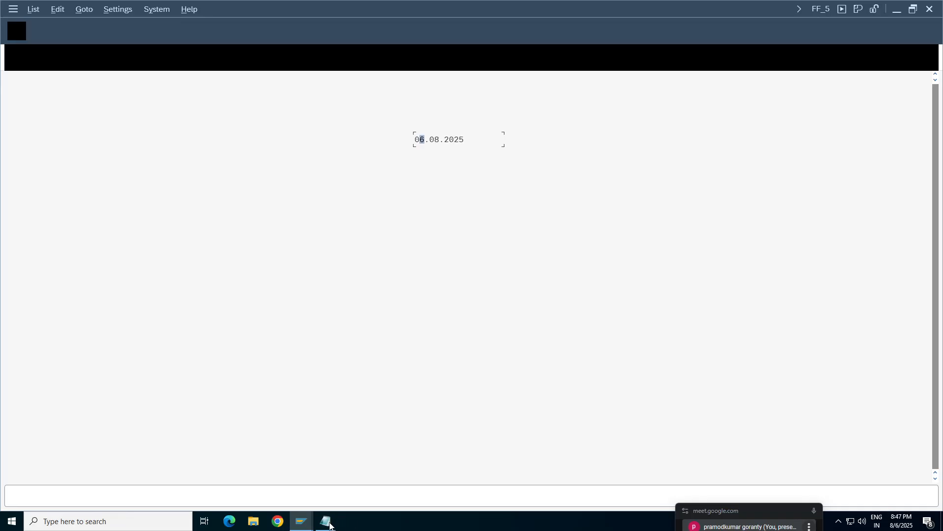
{"action": "mouse_move", "coordinate": [228, 150]}
{"action": "left_mouse_down"}
{"action": "mouse_move", "coordinate": [502, 196]}
{"action": "mouse_move", "coordinate": [480, 178]}
{"action": "left_mouse_up"}
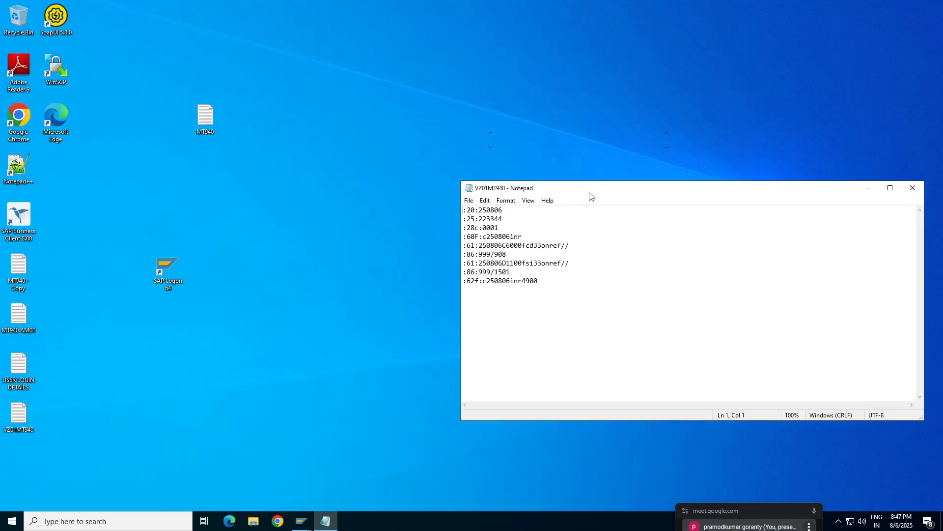
{"action": "left_click", "coordinate": [301, 521]}
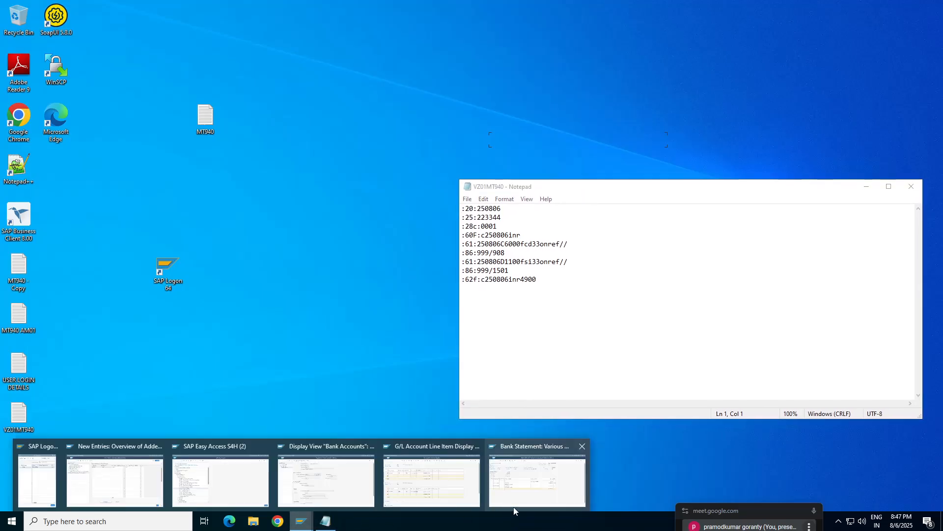
{"action": "left_click", "coordinate": [539, 493]}
{"action": "key", "text": "alt+Tab"}
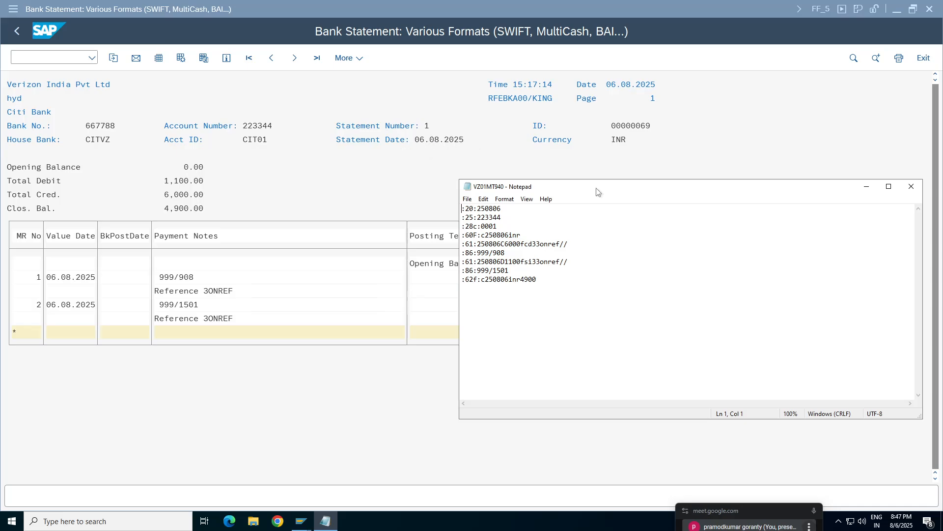
{"action": "left_click_drag", "start_coordinate": [617, 191], "coordinate": [754, 276]}
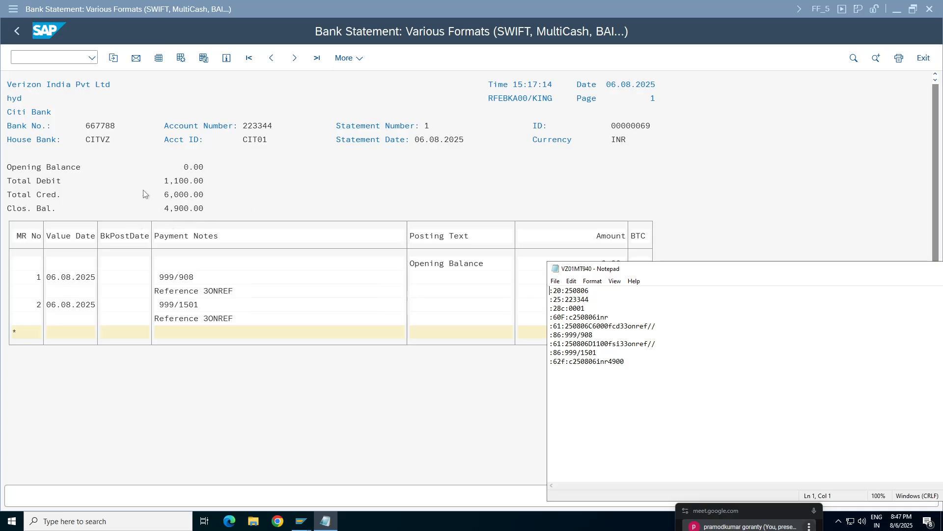
{"action": "left_click_drag", "start_coordinate": [737, 273], "coordinate": [246, 272]}
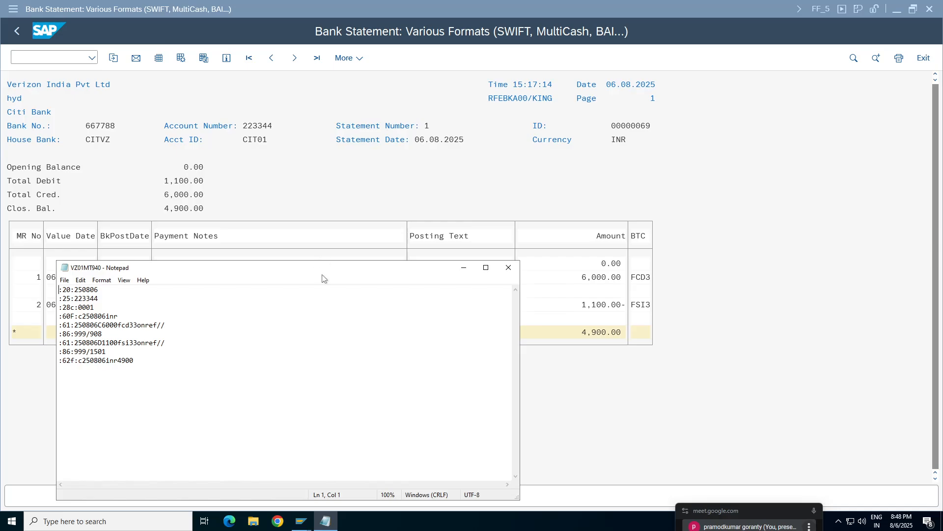
{"action": "left_click_drag", "start_coordinate": [322, 276], "coordinate": [484, 382]}
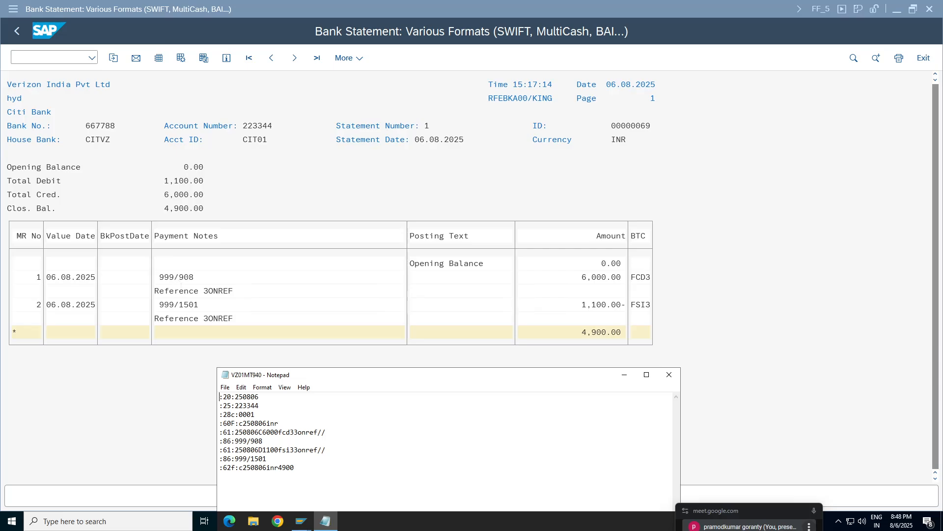
{"action": "left_click_drag", "start_coordinate": [324, 376], "coordinate": [570, 223]}
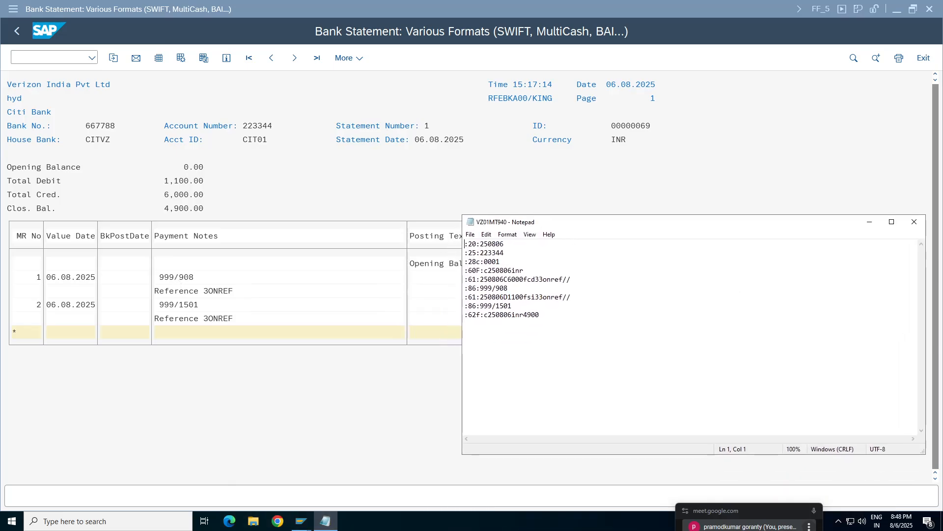
Compare the :61: and :86: lines of the VZ01MT940 file with the bank statement's payment notes, amounts and transaction codes.
{"action": "left_click_drag", "start_coordinate": [539, 279], "coordinate": [571, 297]}
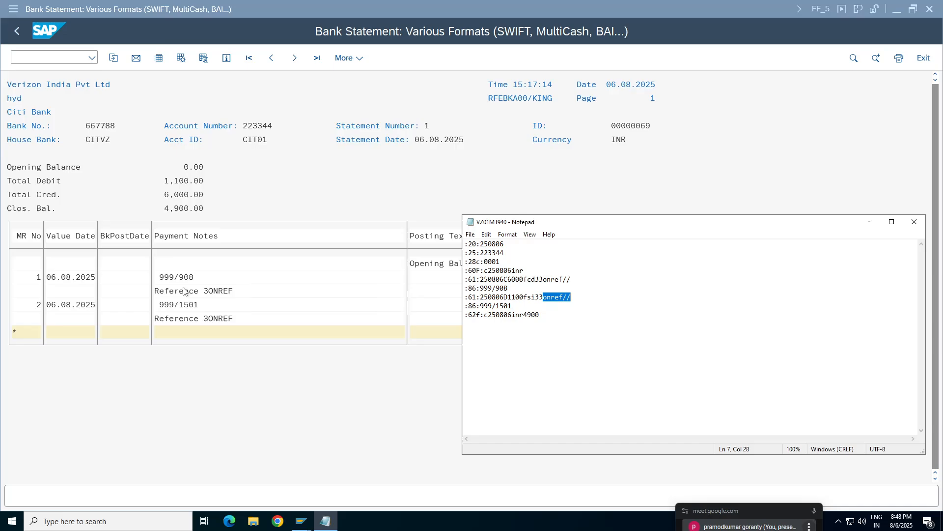
{"action": "left_click_drag", "start_coordinate": [621, 227], "coordinate": [227, 246]}
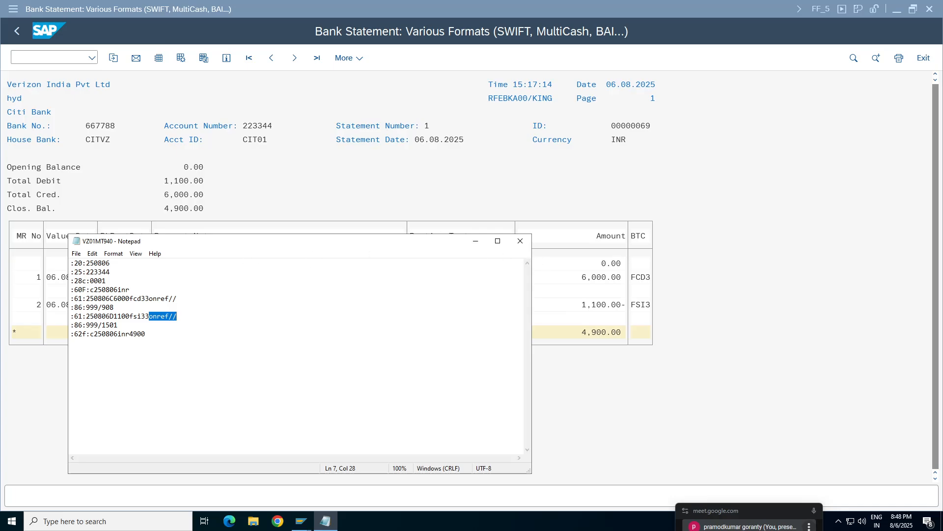
{"action": "left_click_drag", "start_coordinate": [322, 256], "coordinate": [495, 389]}
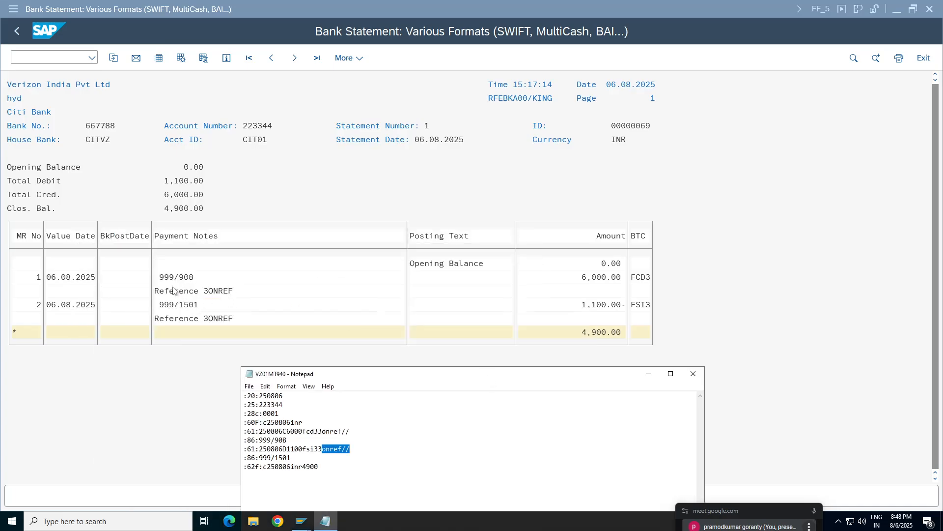
{"action": "left_click_drag", "start_coordinate": [302, 431], "coordinate": [346, 431]}
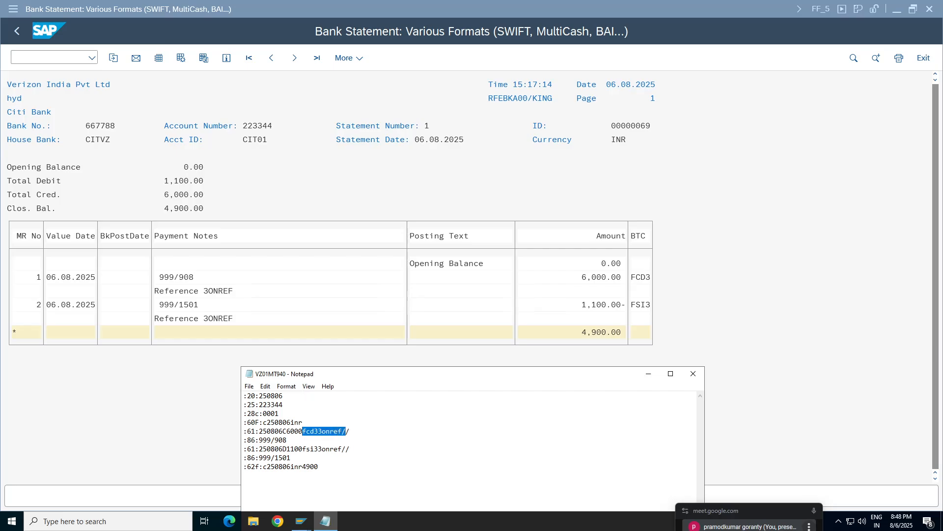
{"action": "left_click", "coordinate": [279, 440]}
{"action": "left_click_drag", "start_coordinate": [302, 431], "coordinate": [327, 431]}
{"action": "left_click_drag", "start_coordinate": [244, 431], "coordinate": [290, 457]}
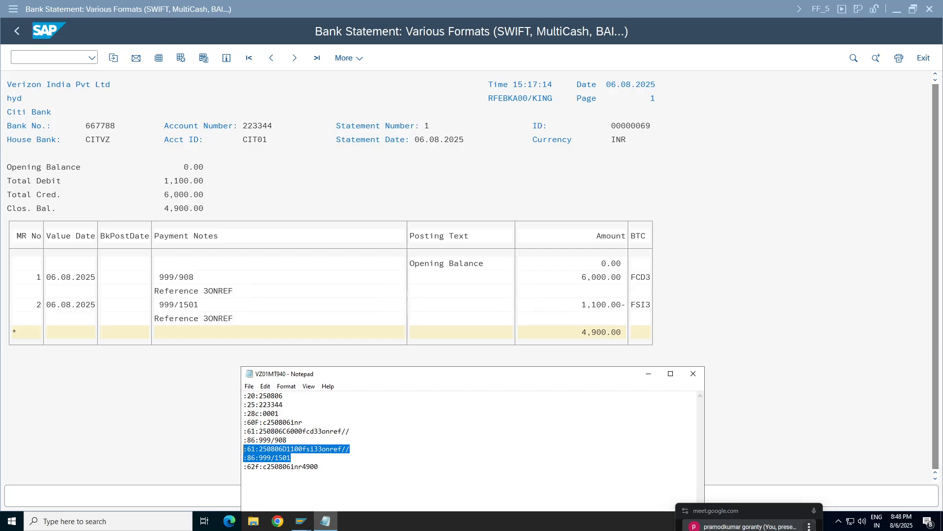
{"action": "left_click", "coordinate": [287, 440]}
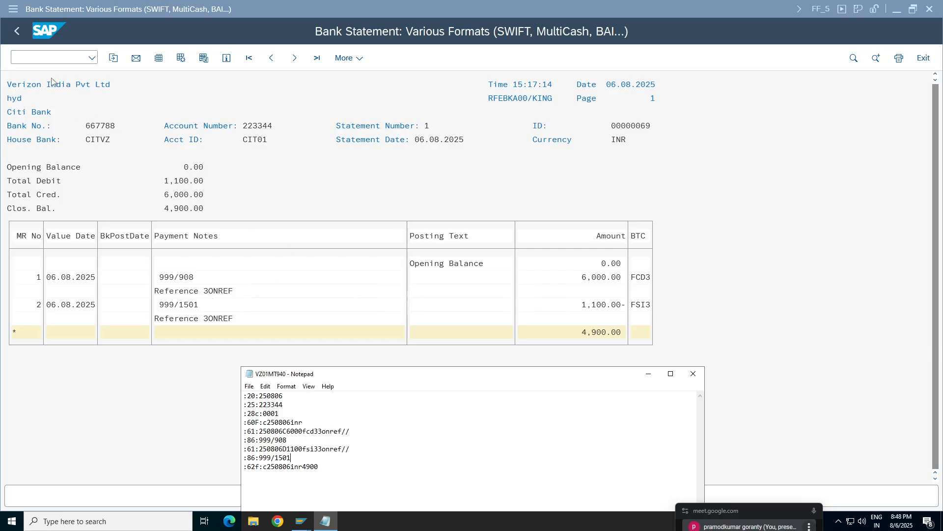
Return to the FF_5 selection screen and change the posting parameter to Post Immediately.
{"action": "left_click", "coordinate": [17, 31]}
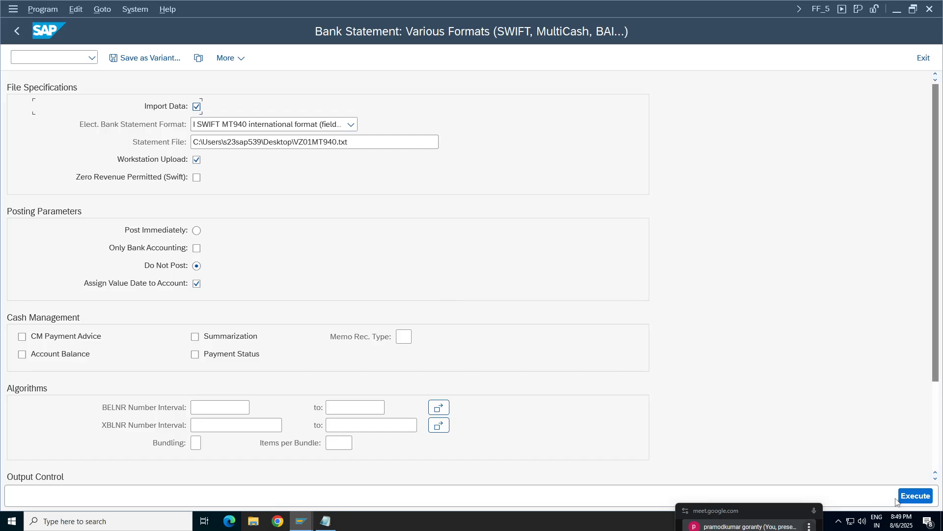
{"action": "left_click", "coordinate": [196, 265]}
{"action": "left_click", "coordinate": [196, 230]}
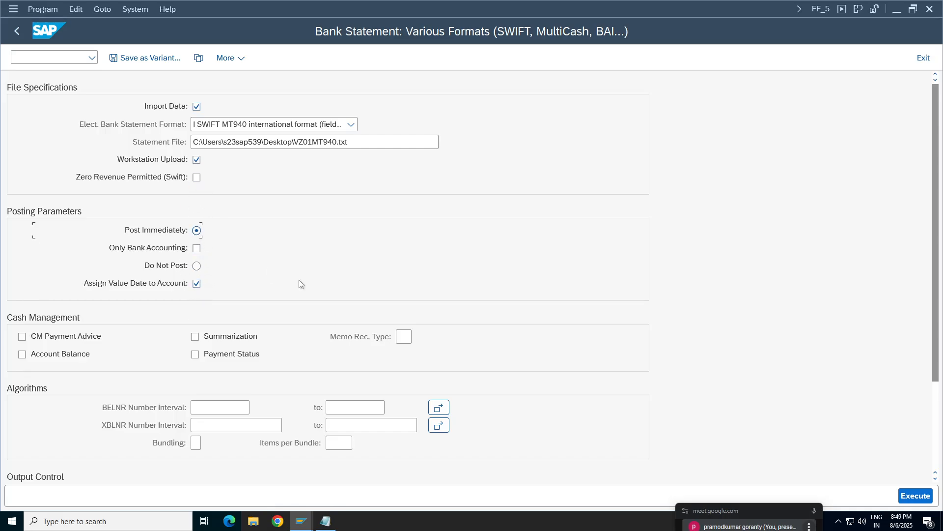
Run the VZ01MT940 bank statement import with immediate posting and move the resulting information dialog to the middle.
{"action": "left_click", "coordinate": [918, 498]}
{"action": "left_click_drag", "start_coordinate": [255, 334], "coordinate": [399, 196]}
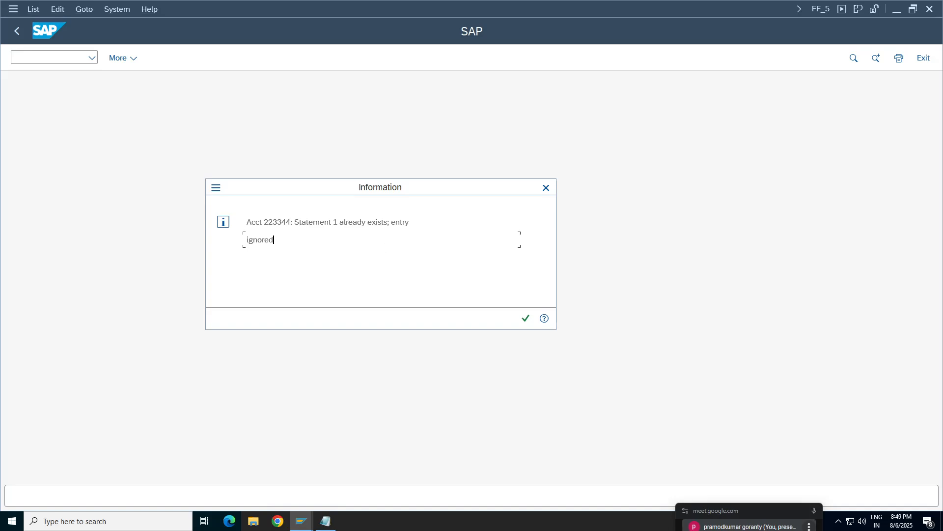
Open the ABAP Editor (SE38) in a new GUI window and run the program RFEBKA96.
{"action": "left_click", "coordinate": [216, 188]}
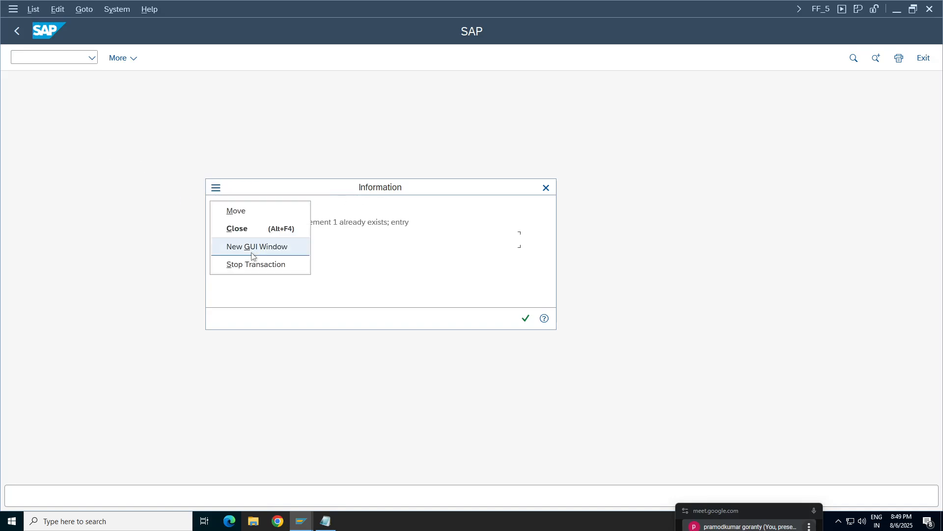
{"action": "left_click", "coordinate": [252, 249]}
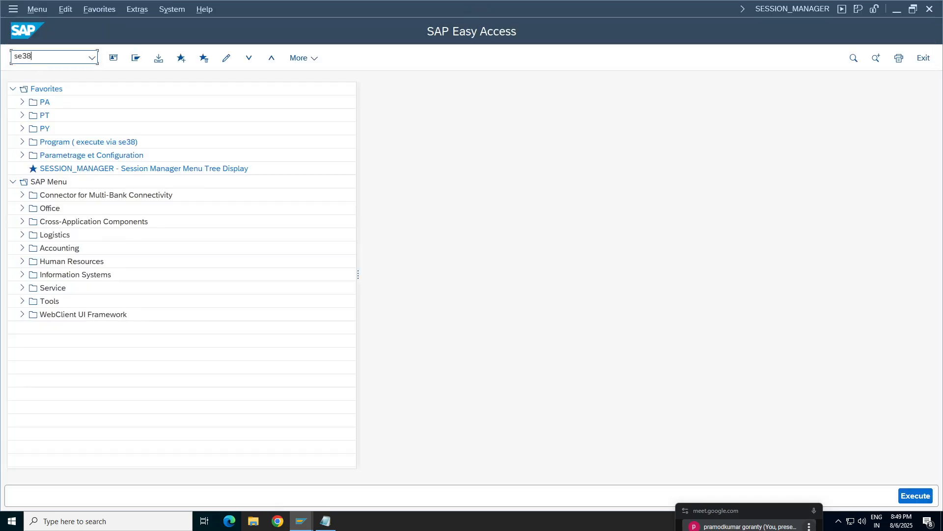
{"action": "key", "text": "Return"}
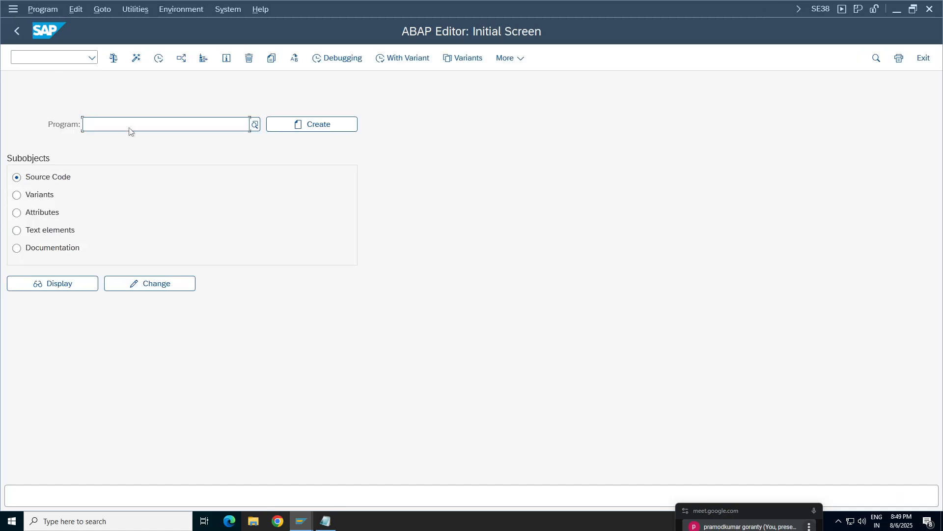
{"action": "left_click", "coordinate": [91, 59]}
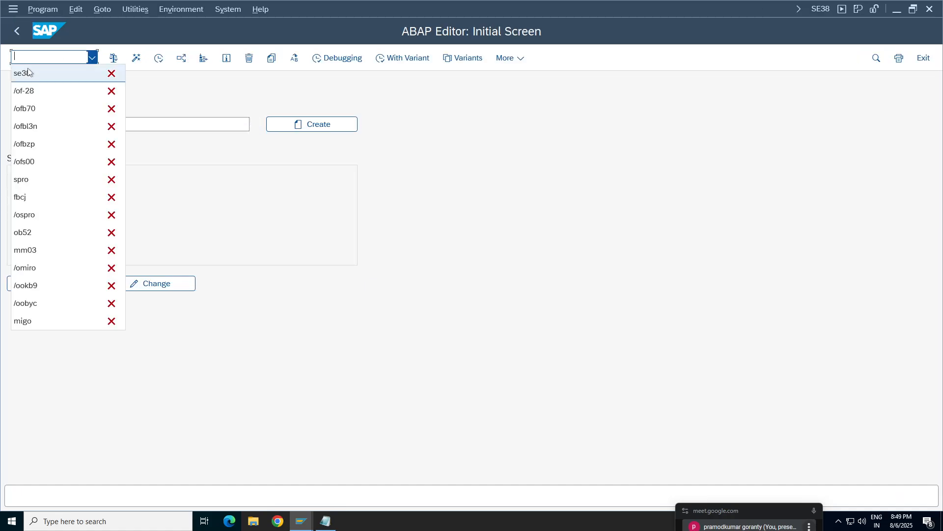
{"action": "left_click", "coordinate": [246, 161]}
{"action": "left_click", "coordinate": [136, 125]}
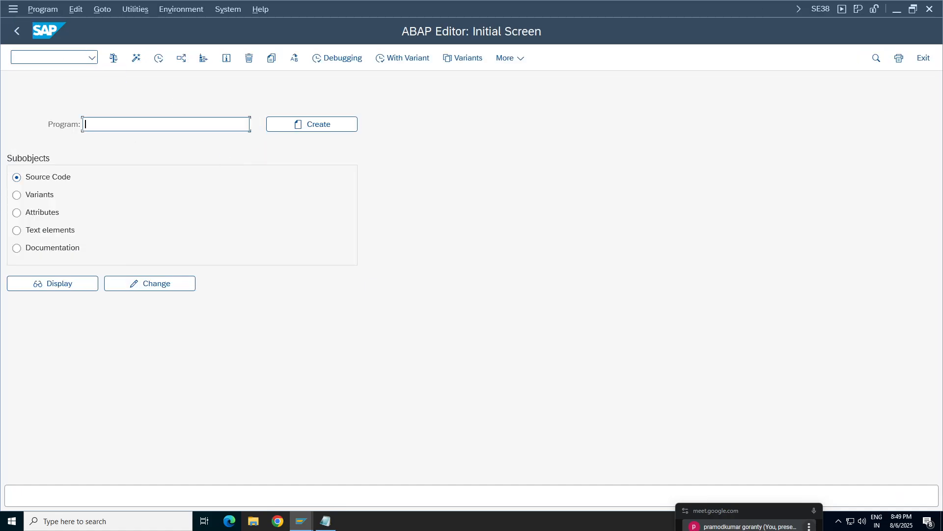
{"action": "key", "text": "space"}
{"action": "left_click", "coordinate": [104, 142]}
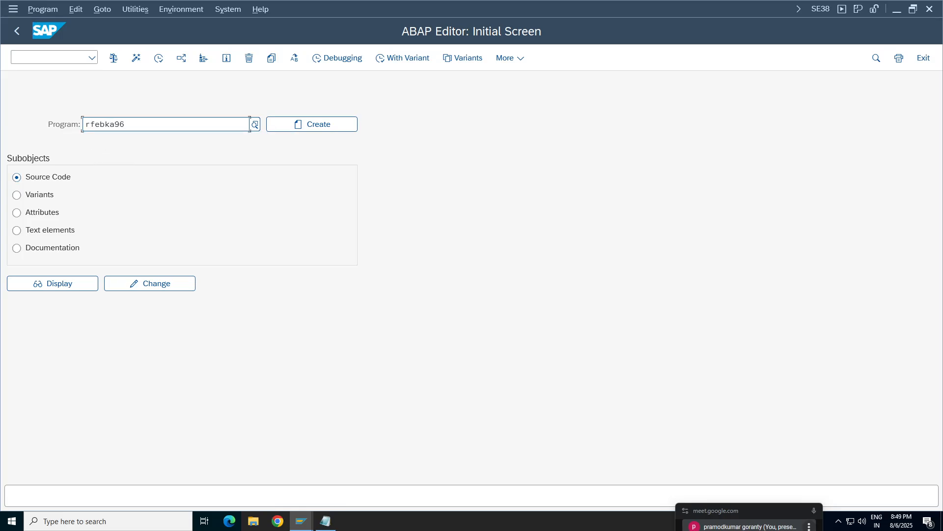
{"action": "key", "text": "ctrl+a"}
{"action": "key", "text": "ctrl+a"}
{"action": "left_click", "coordinate": [159, 59]}
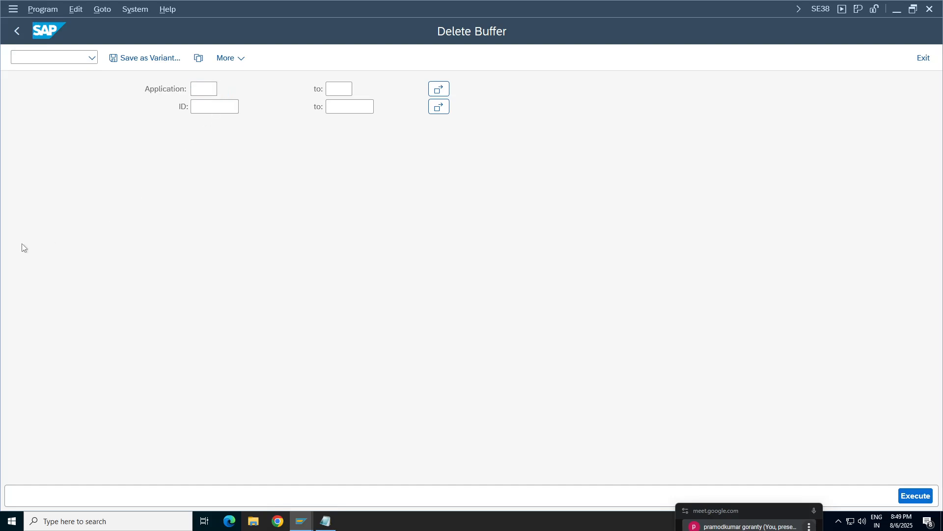
Set the application to 0001, Electronic and manual bank statement, and list its stored statements.
{"action": "key", "text": "F4"}
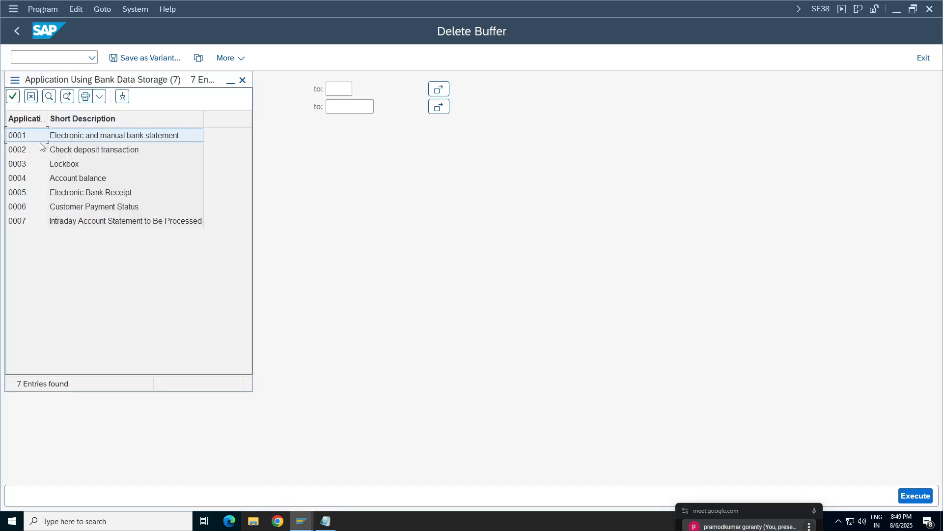
{"action": "double_click", "coordinate": [80, 139]}
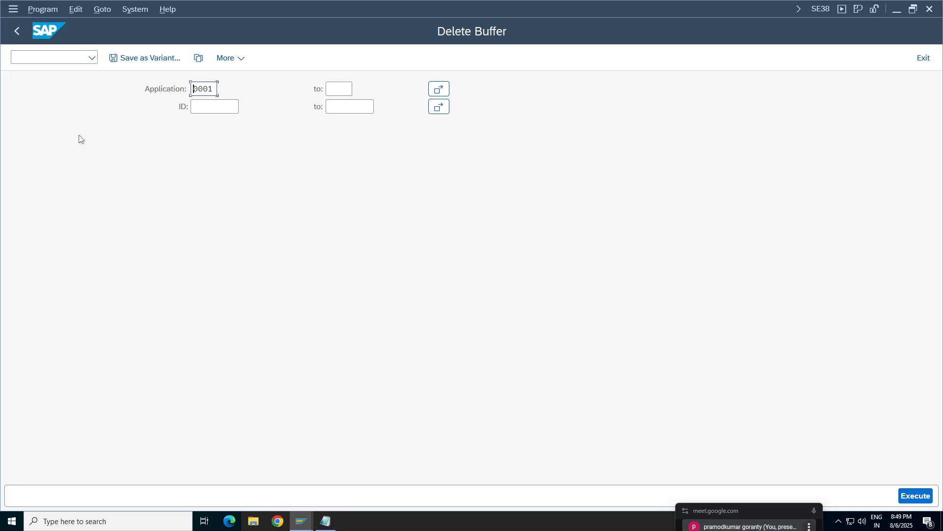
{"action": "left_click", "coordinate": [237, 106]}
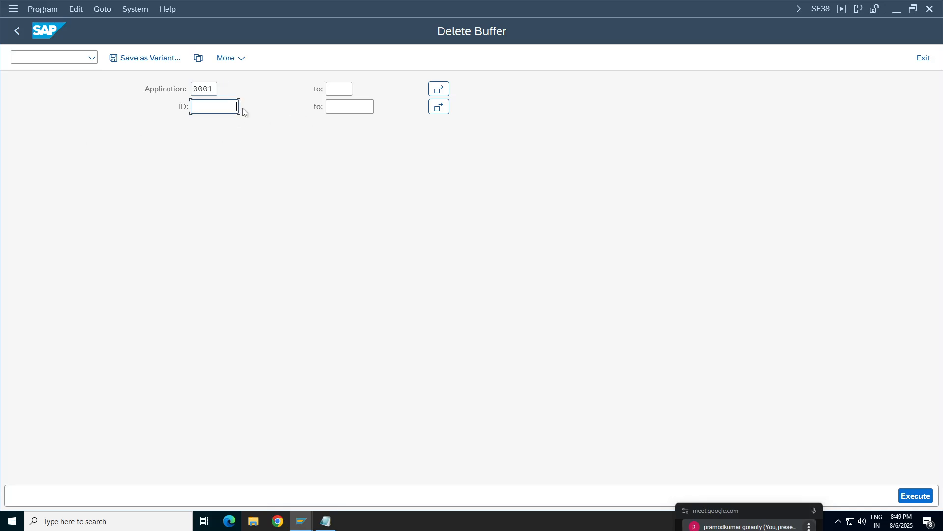
{"action": "left_click", "coordinate": [914, 495]}
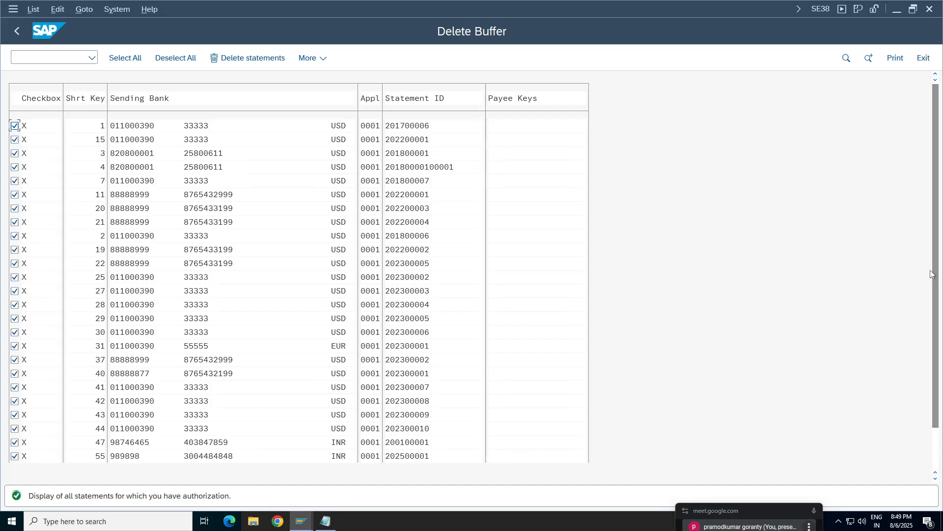
Select only the bank statement with short key 69 and delete it from the bank data storage.
{"action": "scroll", "coordinate": [932, 274], "scroll_direction": "down", "scroll_amount": 2}
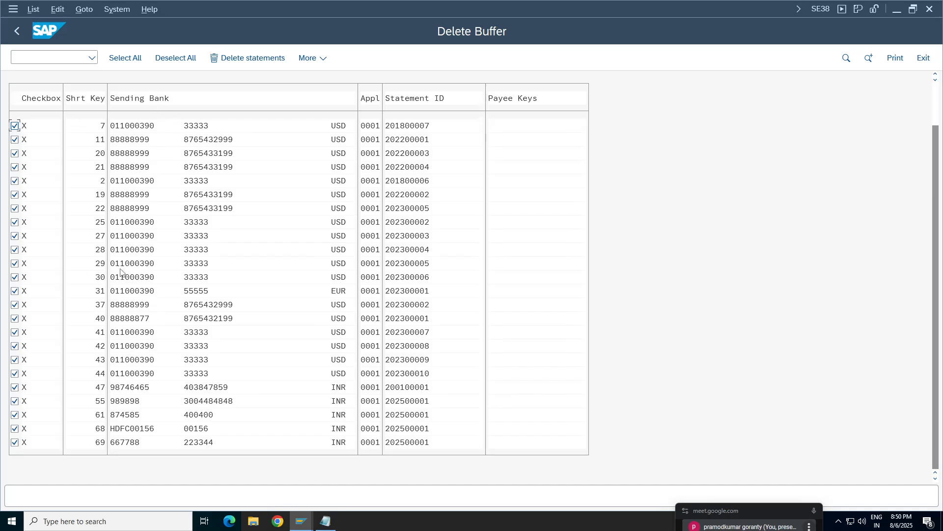
{"action": "left_click", "coordinate": [124, 58]}
{"action": "left_click", "coordinate": [181, 57]}
{"action": "left_click", "coordinate": [15, 443]}
{"action": "left_click", "coordinate": [251, 60]}
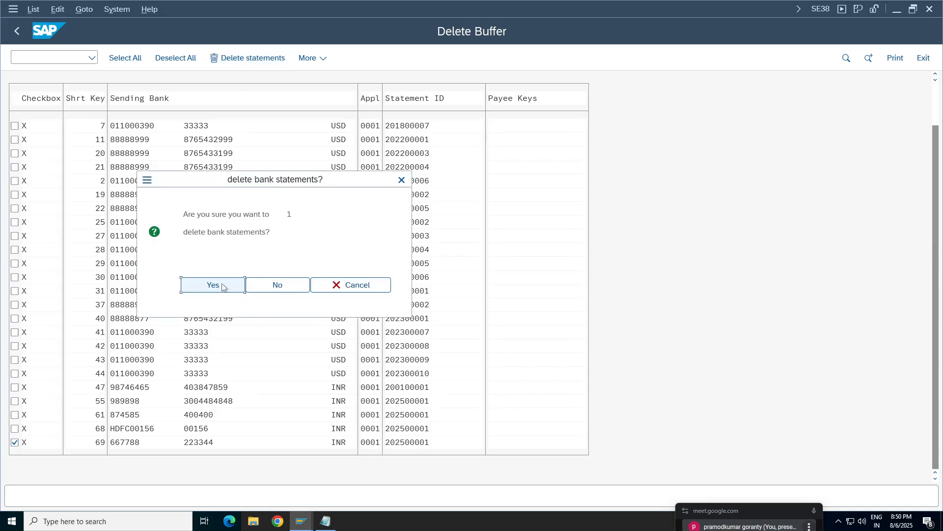
{"action": "key", "text": "Return"}
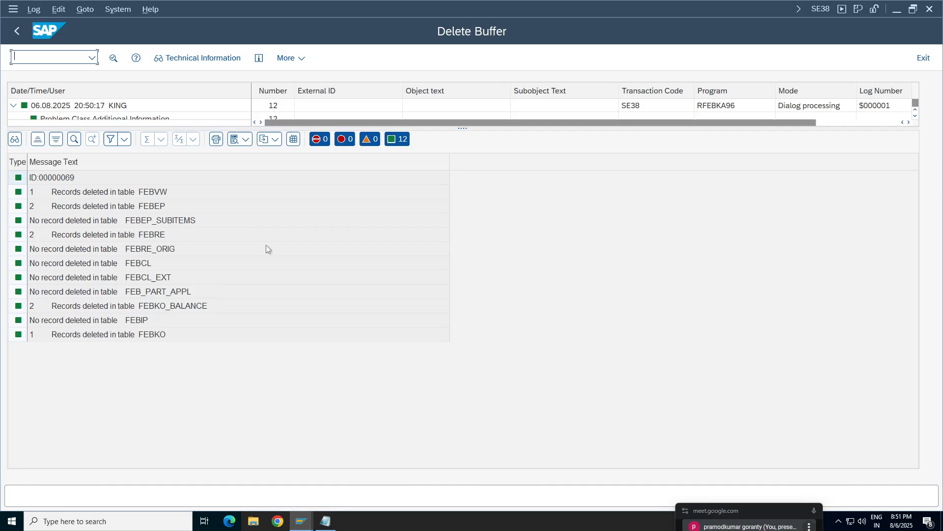
Leave the deletion log, the Delete Buffer program and the ABAP Editor to return to SAP Easy Access.
{"action": "left_click", "coordinate": [16, 30]}
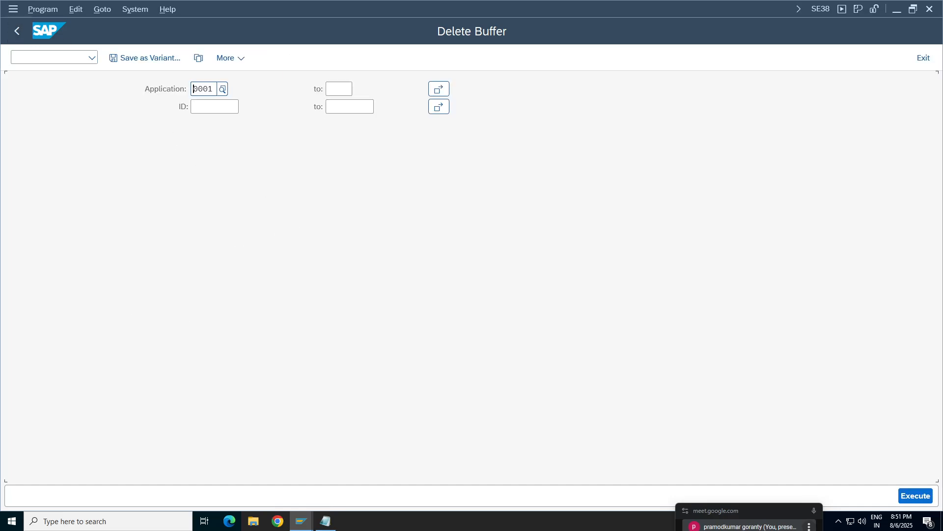
{"action": "left_click", "coordinate": [17, 31]}
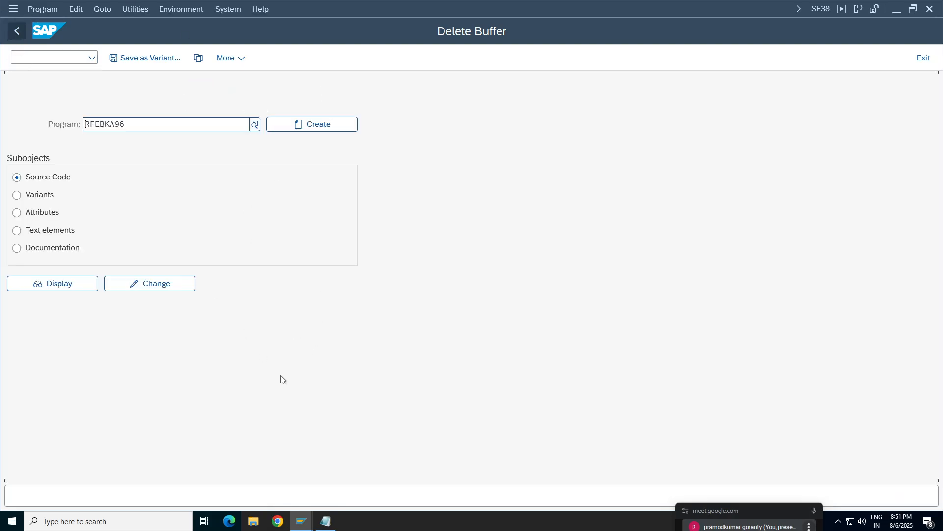
{"action": "left_click", "coordinate": [16, 32]}
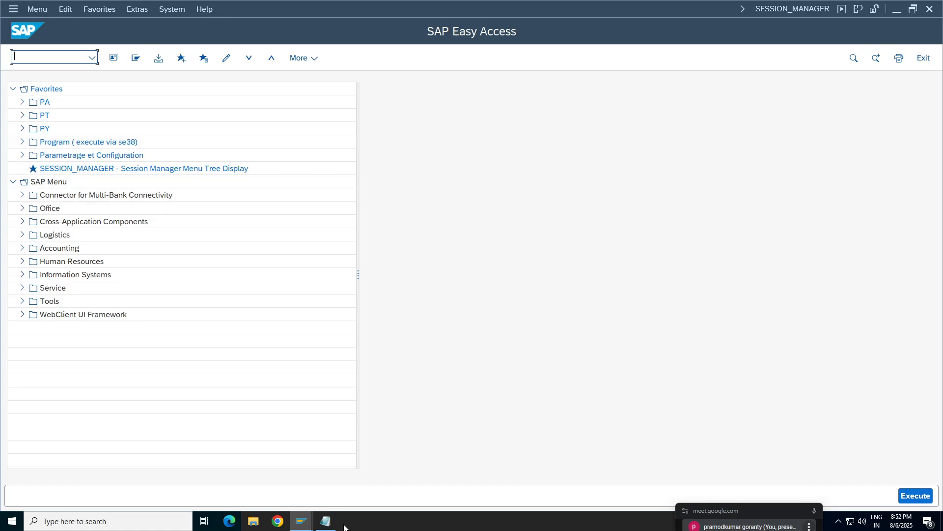
Switch back to the FF_5 session and acknowledge its information dialog to return to the selection screen.
{"action": "left_click", "coordinate": [302, 524]}
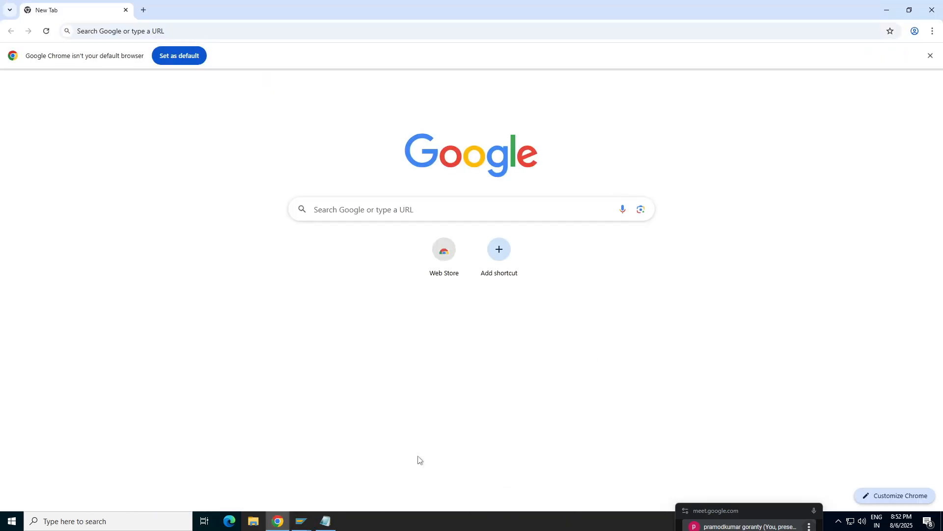
{"action": "left_click", "coordinate": [302, 521]}
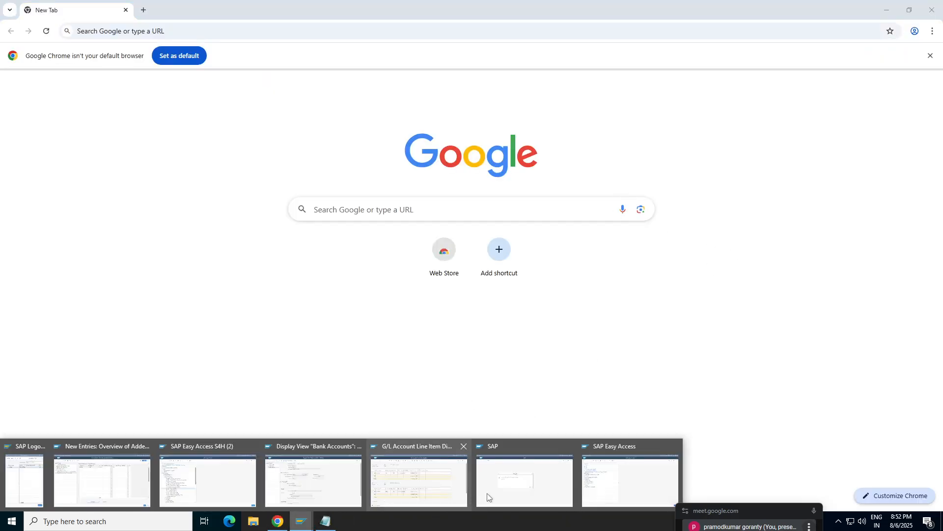
{"action": "left_click", "coordinate": [536, 494]}
{"action": "left_click", "coordinate": [527, 320]}
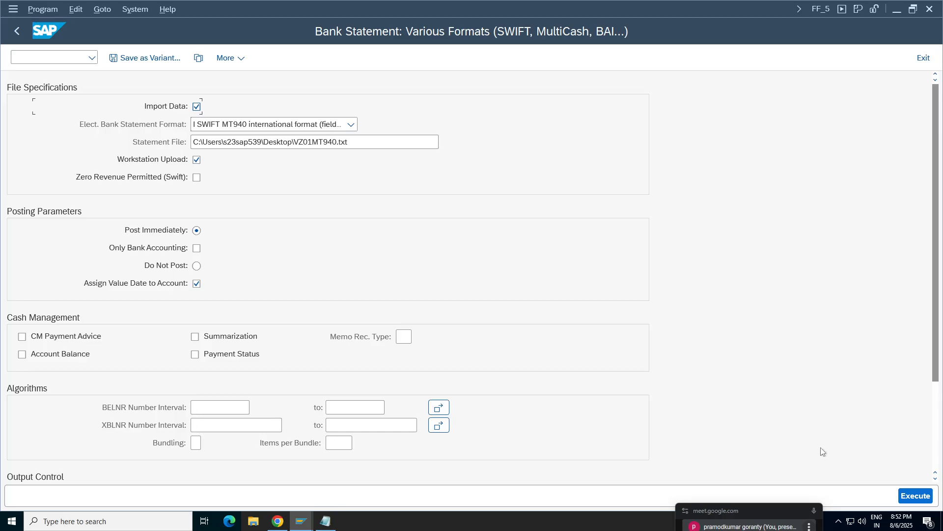
Execute the statement import again, acknowledge the missing prior statement, and check the posting messages in the log.
{"action": "left_click", "coordinate": [917, 496]}
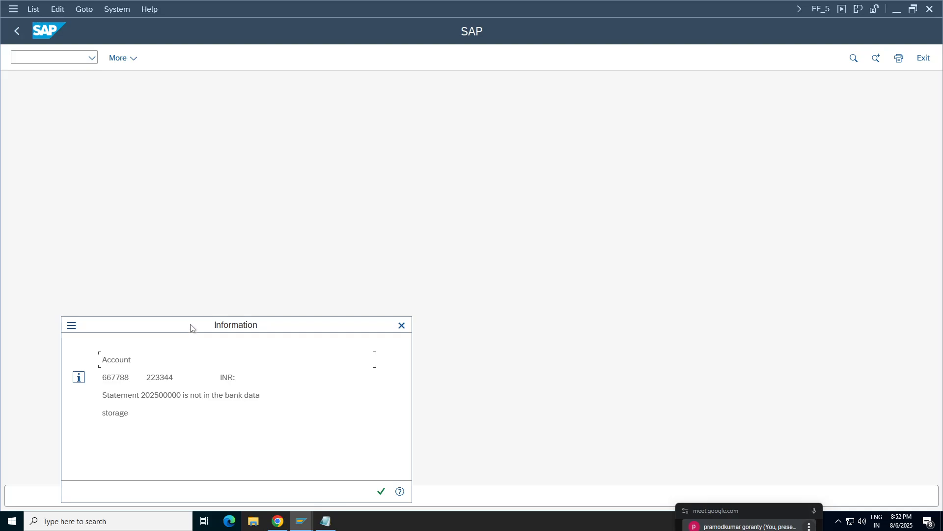
{"action": "left_click_drag", "start_coordinate": [191, 328], "coordinate": [392, 158]}
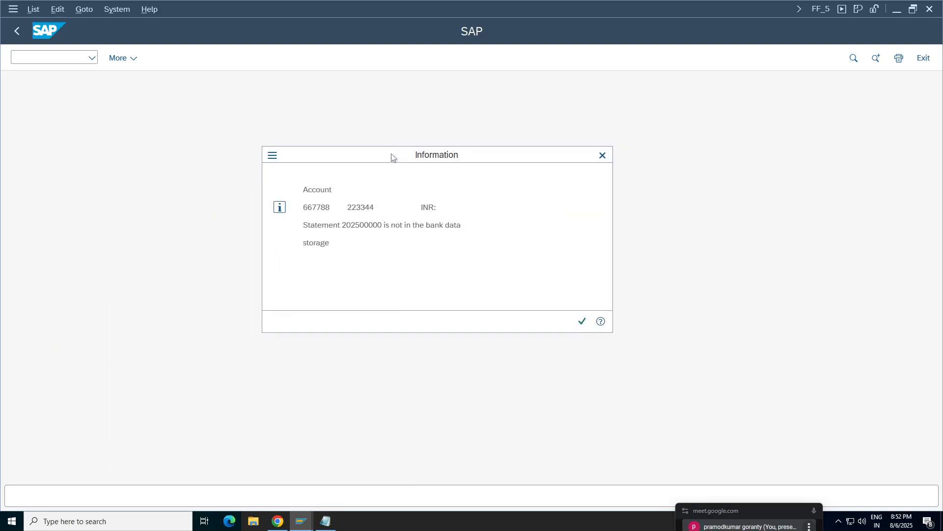
{"action": "left_click", "coordinate": [582, 320]}
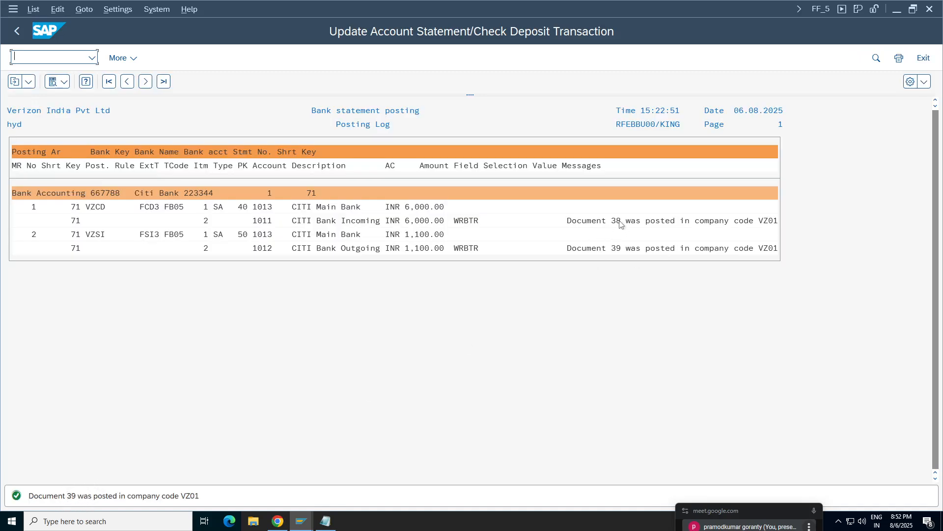
{"action": "left_click", "coordinate": [619, 248]}
{"action": "left_click", "coordinate": [622, 221]}
Switch to the G/L line item display, check the items in accounts 1011 and 1012, and rerun the report.
{"action": "left_click", "coordinate": [301, 520]}
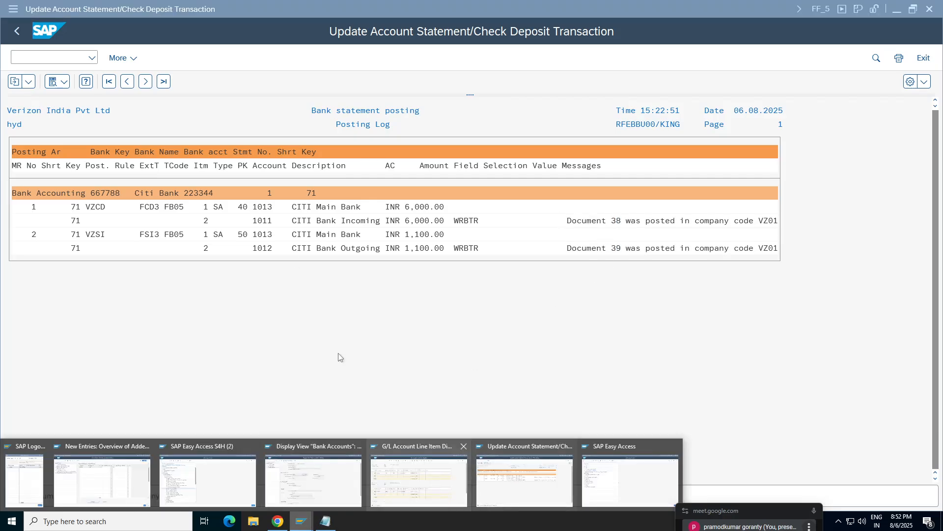
{"action": "left_click", "coordinate": [432, 489]}
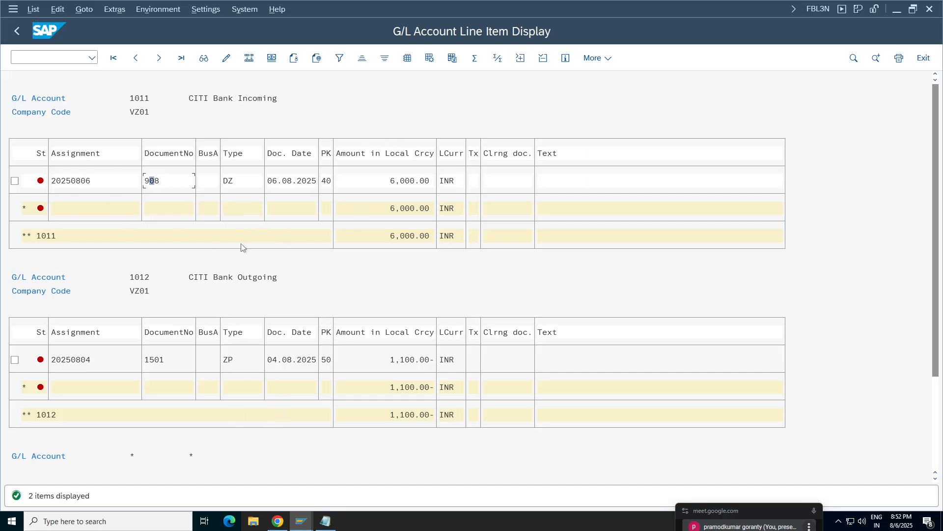
{"action": "left_click", "coordinate": [401, 180]}
{"action": "left_click", "coordinate": [398, 360]}
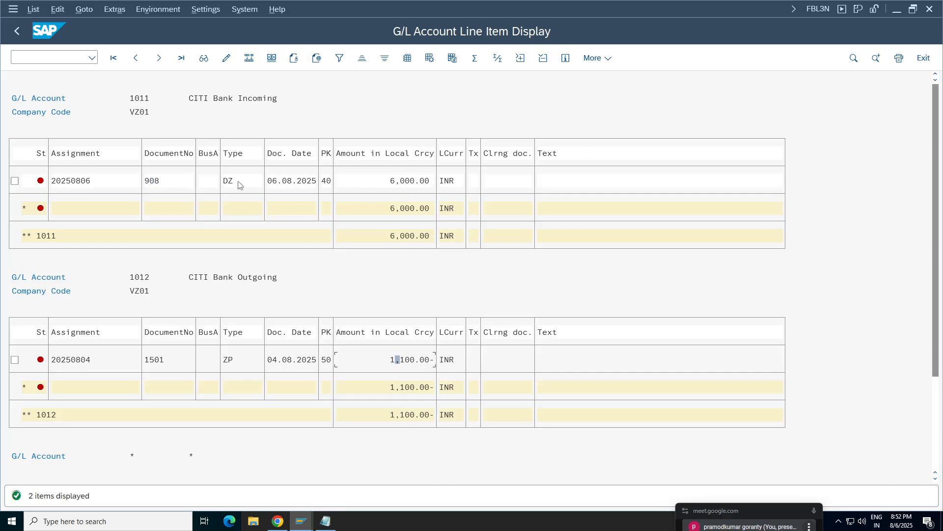
{"action": "left_click", "coordinate": [15, 33]}
{"action": "left_click", "coordinate": [926, 494]}
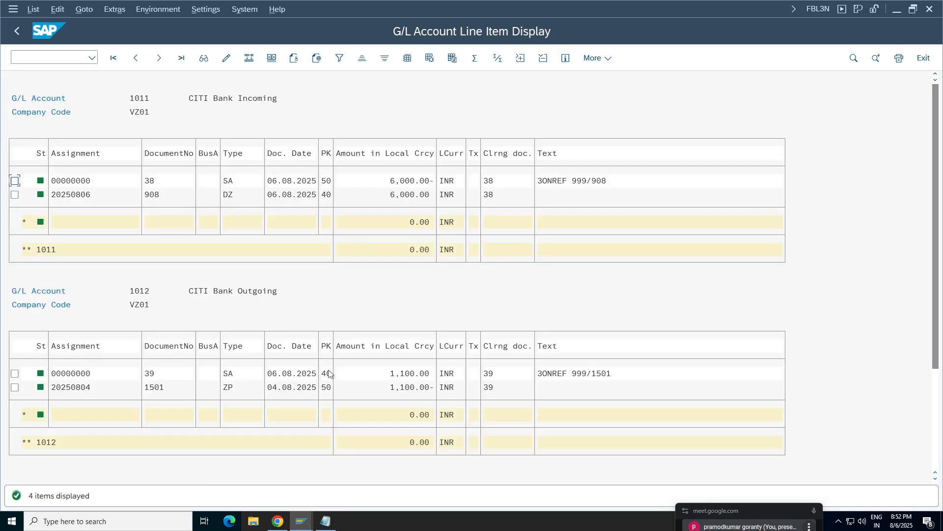
Check the document numbers, amounts and text references of the cleared items in accounts 1011 and 1012.
{"action": "left_click", "coordinate": [146, 181]}
{"action": "left_click", "coordinate": [420, 373]}
{"action": "left_click", "coordinate": [574, 388]}
{"action": "left_click", "coordinate": [549, 181]}
{"action": "left_click", "coordinate": [639, 375]}
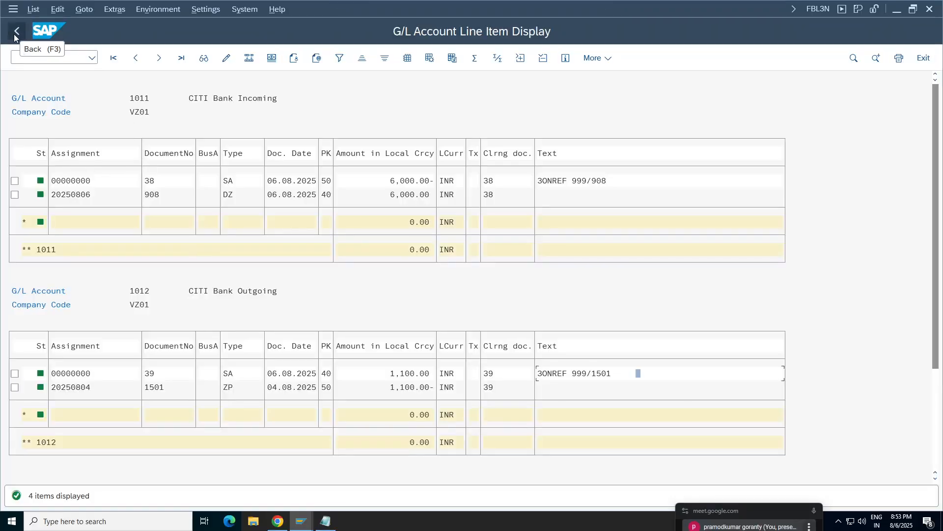
{"action": "left_click", "coordinate": [186, 244]}
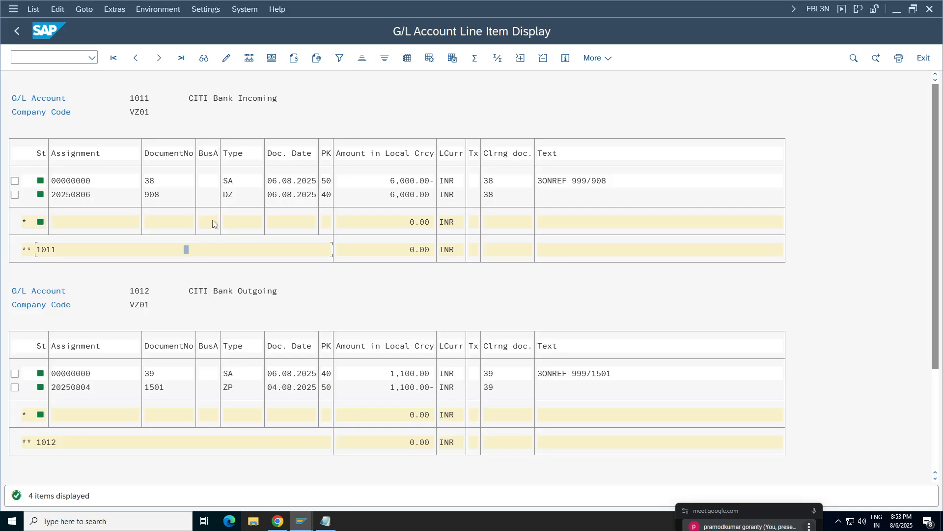
Bring up the VZ01MT940 file over the line items to view its lines, and close it.
{"action": "left_click", "coordinate": [326, 521]}
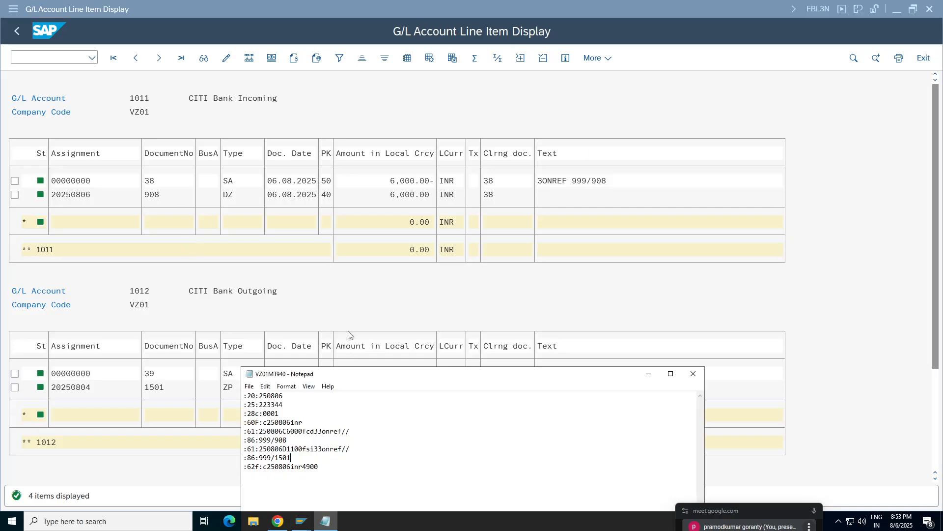
{"action": "double_click", "coordinate": [467, 382]}
{"action": "left_click", "coordinate": [932, 6]}
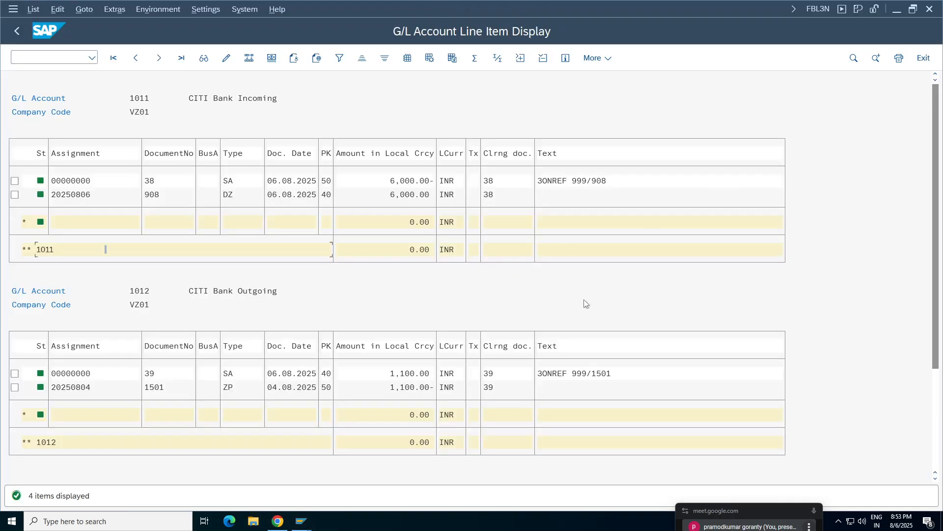
Duplicate the VZ01MT940 file on the desktop and move the copy to free space beside the MT940 file.
{"action": "left_click", "coordinate": [301, 521]}
{"action": "left_click", "coordinate": [22, 418]}
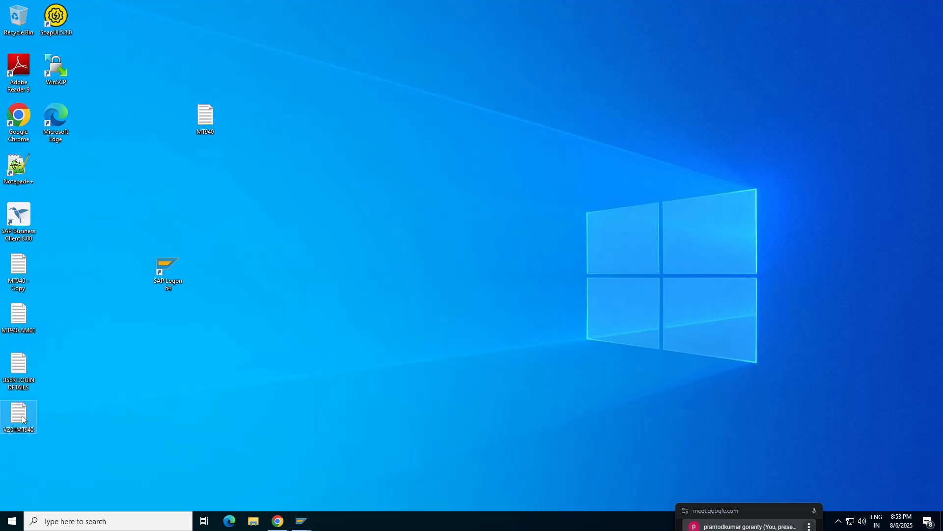
{"action": "key", "text": "ctrl+c"}
{"action": "key", "text": "ctrl+v"}
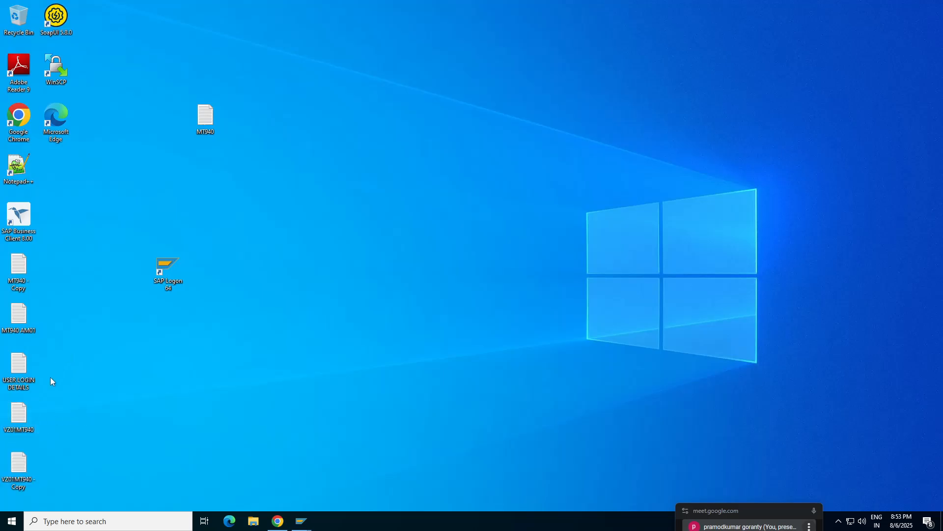
{"action": "left_click_drag", "start_coordinate": [29, 477], "coordinate": [356, 129]}
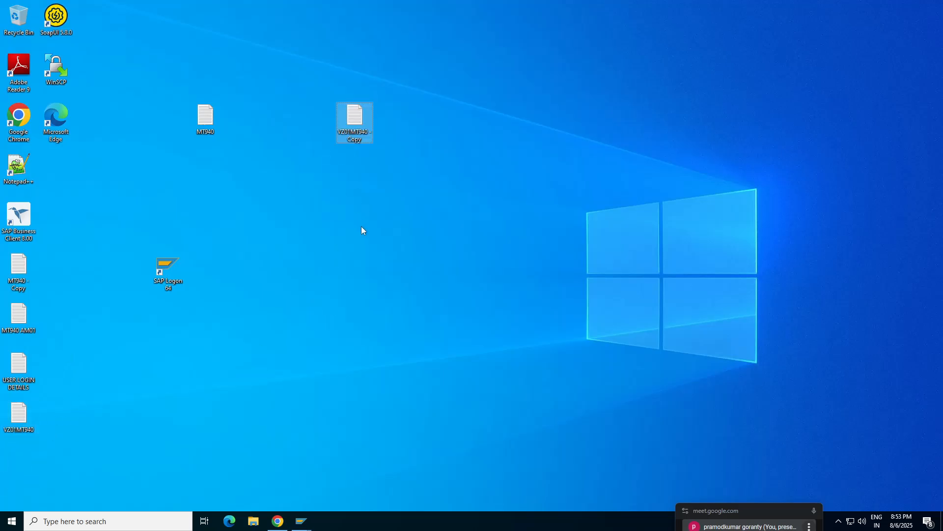
Rename the VZ01MT940 - Copy file on the desktop as VZ01MT940BC and open it.
{"action": "right_click", "coordinate": [358, 131]}
{"action": "left_click", "coordinate": [391, 350]}
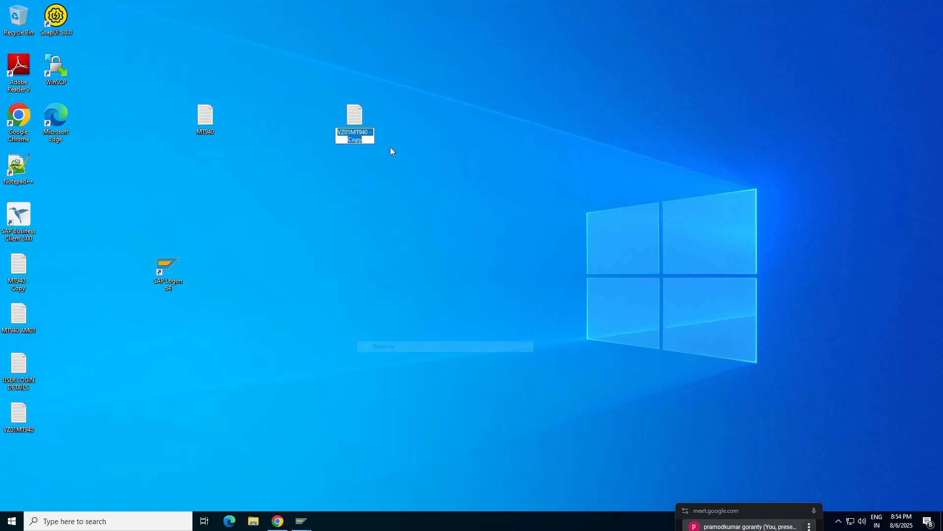
{"action": "left_click", "coordinate": [368, 132]}
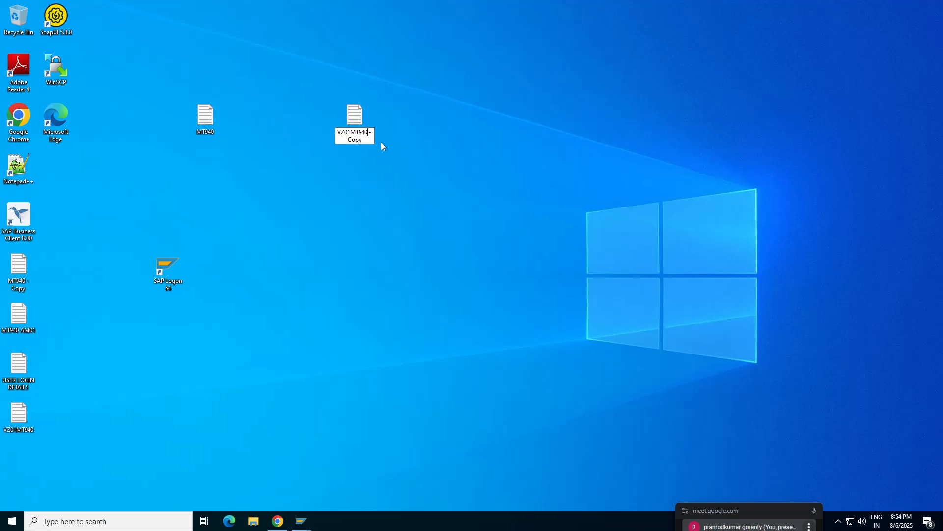
{"action": "key", "text": "Delete"}
{"action": "key", "text": "Delete"}
{"action": "key", "text": "Delete"}
{"action": "key", "text": "Delete"}
{"action": "key", "text": "Delete"}
{"action": "key", "text": "Delete"}
{"action": "key", "text": "Delete"}
{"action": "key", "text": "Delete"}
{"action": "type", "text": "BC"}
{"action": "key", "text": "Return"}
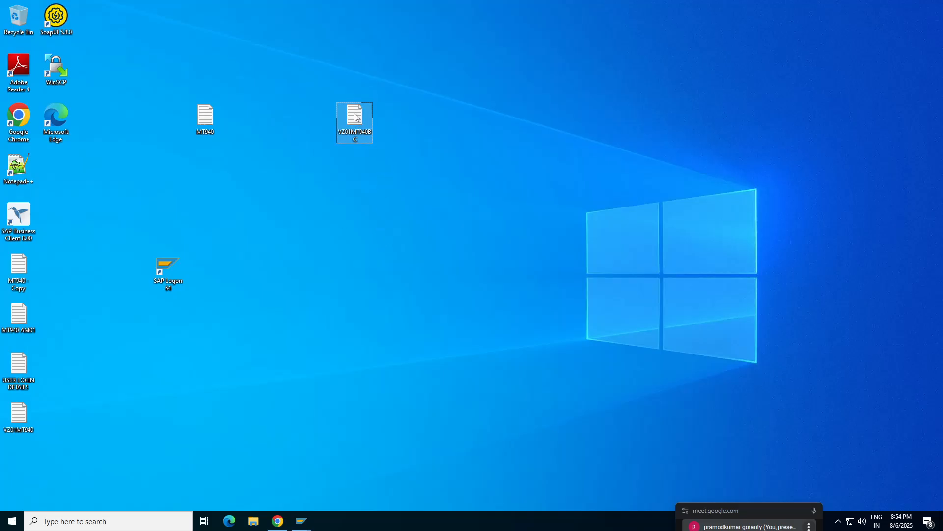
{"action": "key", "text": "Return"}
{"action": "left_click_drag", "start_coordinate": [408, 375], "coordinate": [425, 103]}
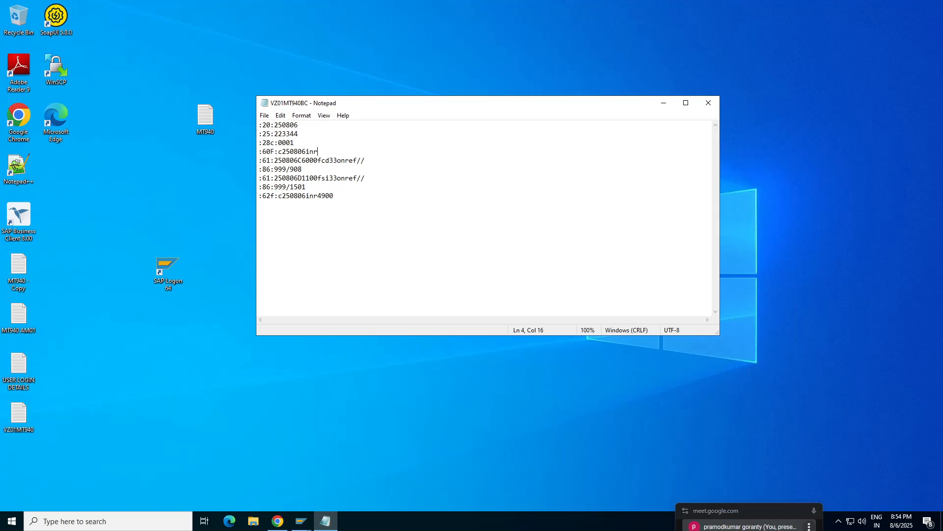
Switch to the G/L line item display, replace account 1012 with 1013, and rerun the report to check the CITI Main Bank items.
{"action": "left_click", "coordinate": [302, 522]}
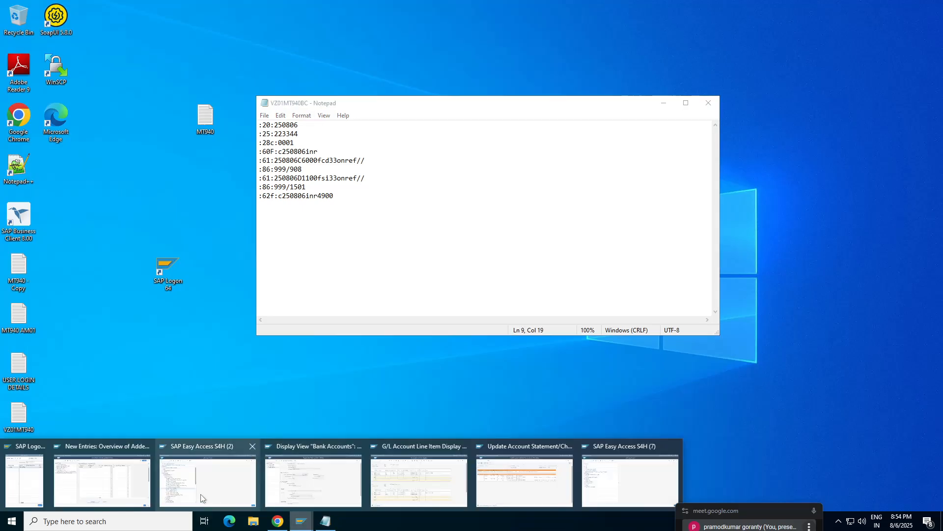
{"action": "left_click", "coordinate": [449, 485]}
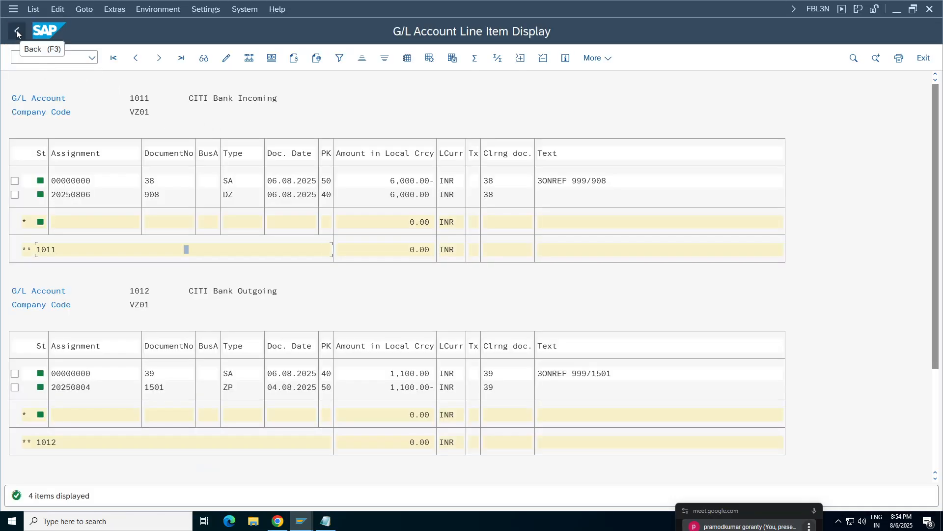
{"action": "double_click", "coordinate": [250, 108]}
{"action": "left_click", "coordinate": [250, 108]}
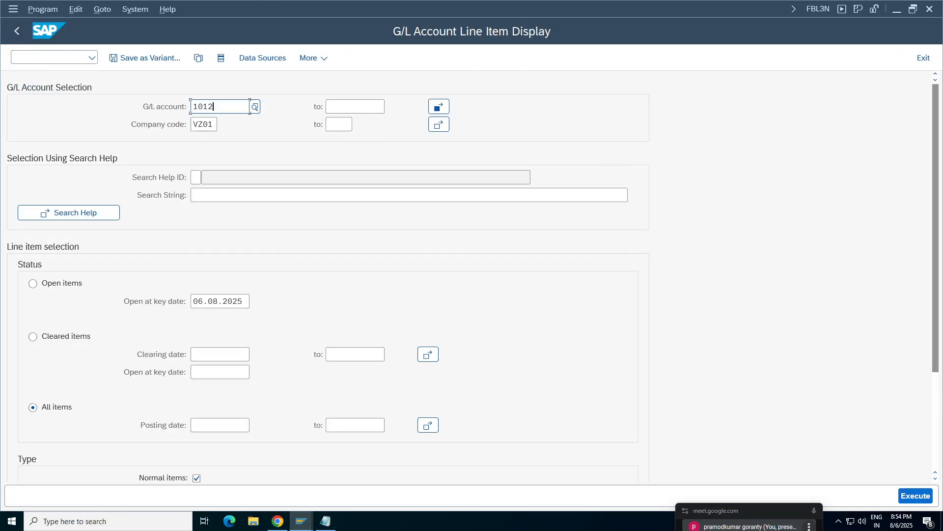
{"action": "key", "text": "BackSpace"}
{"action": "type", "text": "3"}
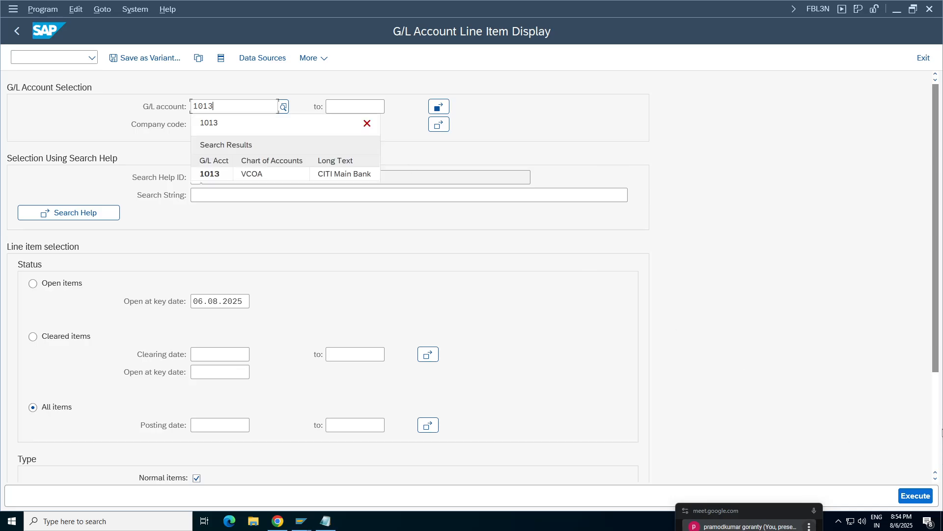
{"action": "key", "text": "F8"}
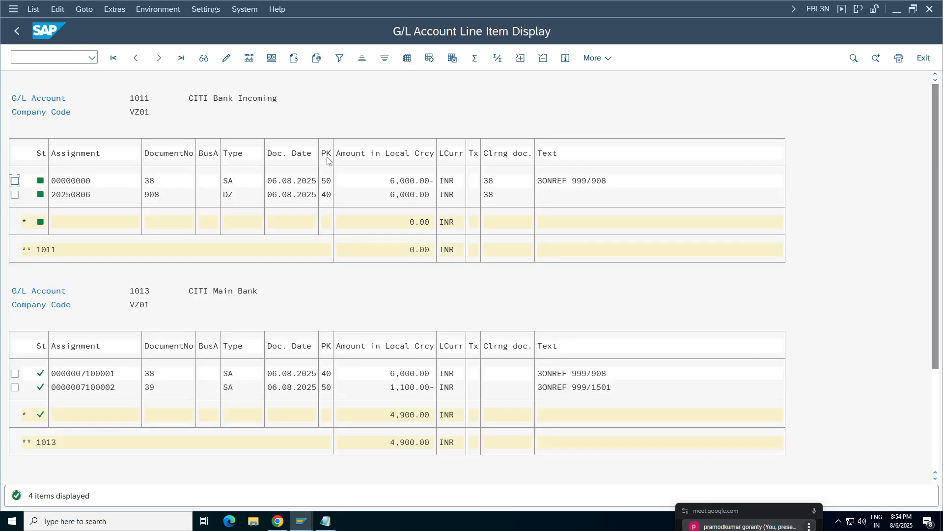
{"action": "left_click", "coordinate": [227, 291]}
In the VZ01MT940BC file, set the :60F: opening balance to 4900 and delete the 6000 credit entry with its :86:999/908 line.
{"action": "left_click", "coordinate": [328, 527]}
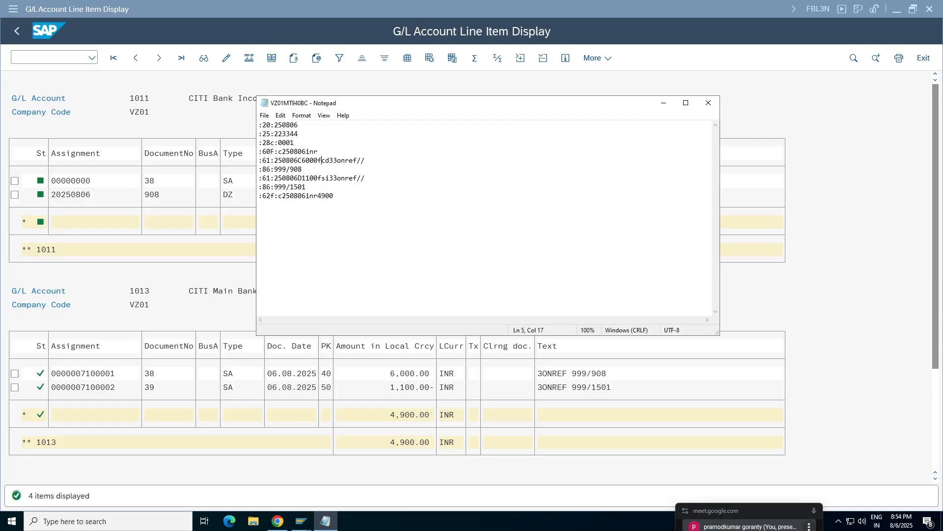
{"action": "type", "text": "4900"}
{"action": "key", "text": "Down"}
{"action": "key", "text": "Down"}
{"action": "key", "text": "Down"}
{"action": "key", "text": "Down"}
{"action": "key", "text": "shift+Home"}
{"action": "key", "text": "shift+Up"}
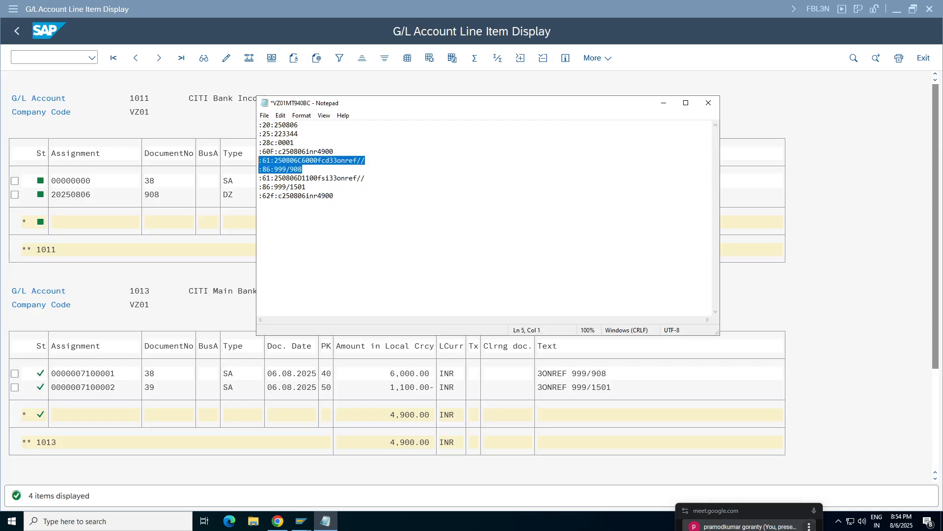
{"action": "key", "text": "Delete"}
{"action": "key", "text": "Delete"}
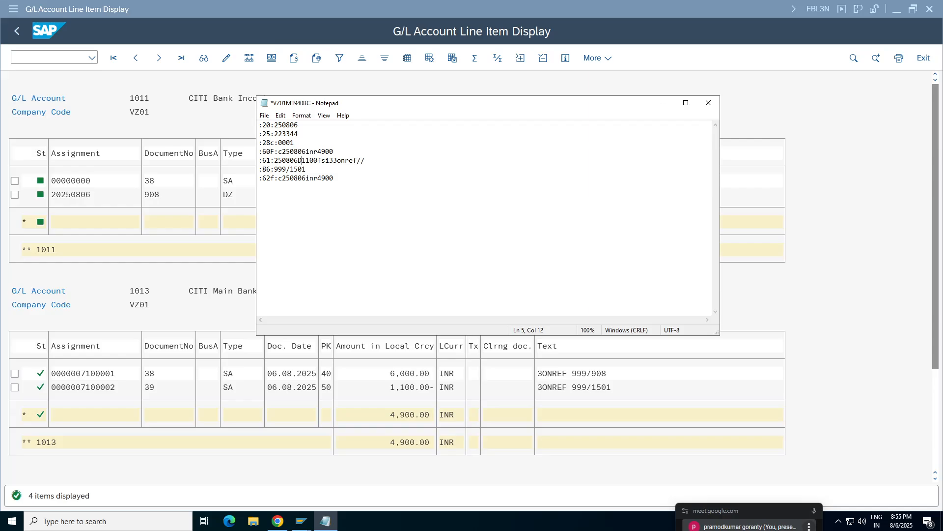
Change the debit amount in the remaining :61: line to 1200.
{"action": "key", "text": "Left"}
{"action": "key", "text": "Left"}
{"action": "key", "text": "Left"}
{"action": "key", "text": "Right"}
{"action": "key", "text": "Right"}
{"action": "key", "text": "Right"}
{"action": "key", "text": "BackSpace"}
{"action": "key", "text": "BackSpace"}
{"action": "key", "text": "BackSpace"}
{"action": "type", "text": "200"}
{"action": "key", "text": "shift+Right"}
{"action": "key", "text": "shift+Right"}
{"action": "key", "text": "shift+Right"}
{"action": "key", "text": "shift+Right"}
{"action": "key", "text": "Left"}
{"action": "key", "text": "Left"}
{"action": "key", "text": "shift+Right"}
{"action": "key", "text": "shift+Right"}
{"action": "key", "text": "shift+Right"}
{"action": "key", "text": "Left"}
{"action": "key", "text": "Left"}
{"action": "key", "text": "Left"}
{"action": "key", "text": "Left"}
{"action": "key", "text": "shift+Right"}
{"action": "key", "text": "shift+Right"}
{"action": "key", "text": "shift+Right"}
{"action": "key", "text": "shift+Right"}
Delete the :86:999/1501 line from the statement file.
{"action": "left_click", "coordinate": [259, 186]}
{"action": "left_click_drag", "start_coordinate": [306, 169], "coordinate": [259, 169]}
{"action": "key", "text": "Delete"}
{"action": "key", "text": "Delete"}
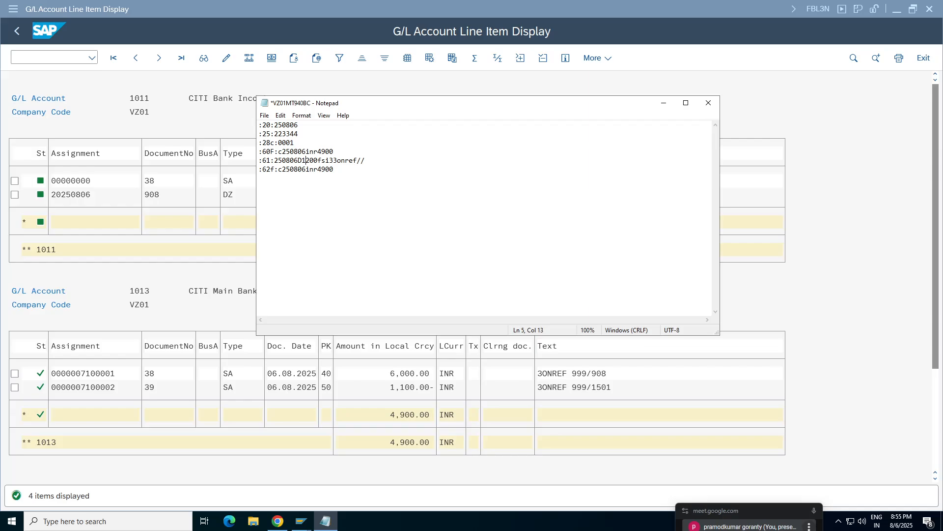
Set the :62f: closing balance to 3700, end the line with a line break, and save the file.
{"action": "key", "text": "BackSpace"}
{"action": "key", "text": "BackSpace"}
{"action": "key", "text": "BackSpace"}
{"action": "key", "text": "BackSpace"}
{"action": "type", "text": "3700"}
{"action": "key", "text": "Return"}
{"action": "left_click", "coordinate": [264, 115]}
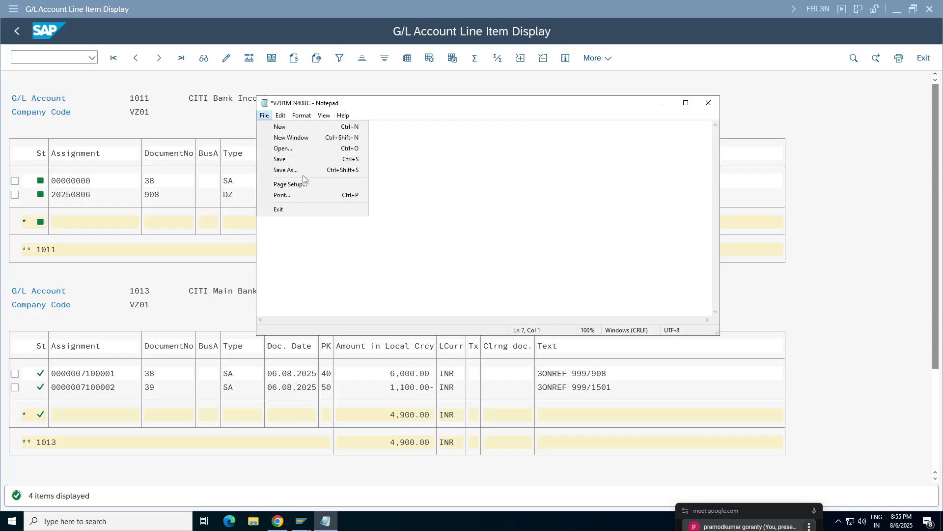
{"action": "left_click", "coordinate": [294, 159]}
{"action": "left_click_drag", "start_coordinate": [314, 161], "coordinate": [346, 160]}
{"action": "left_click", "coordinate": [344, 189]}
{"action": "left_click", "coordinate": [351, 196]}
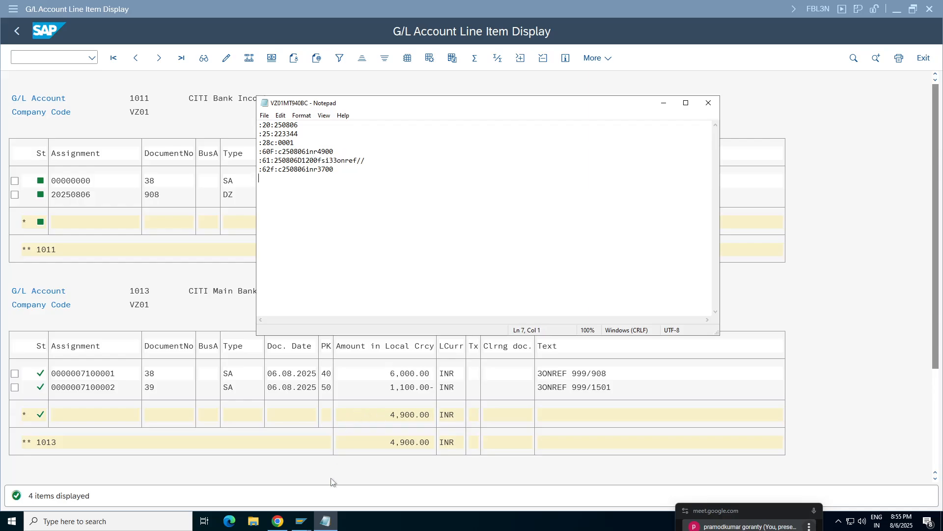
Switch to the SAP New Entries session, create account symbol VZBC with the description Bank Charges, and save it.
{"action": "left_click", "coordinate": [303, 522]}
{"action": "left_click", "coordinate": [103, 487]}
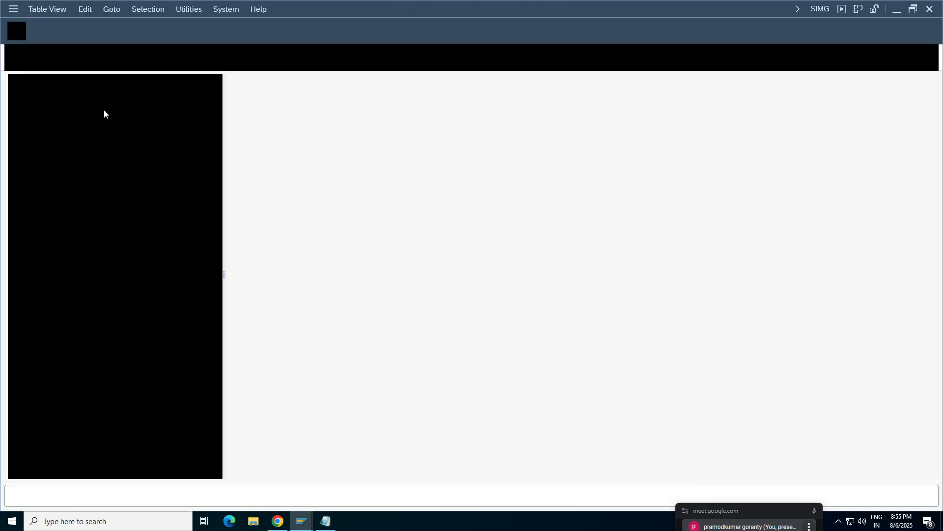
{"action": "left_click", "coordinate": [38, 98]}
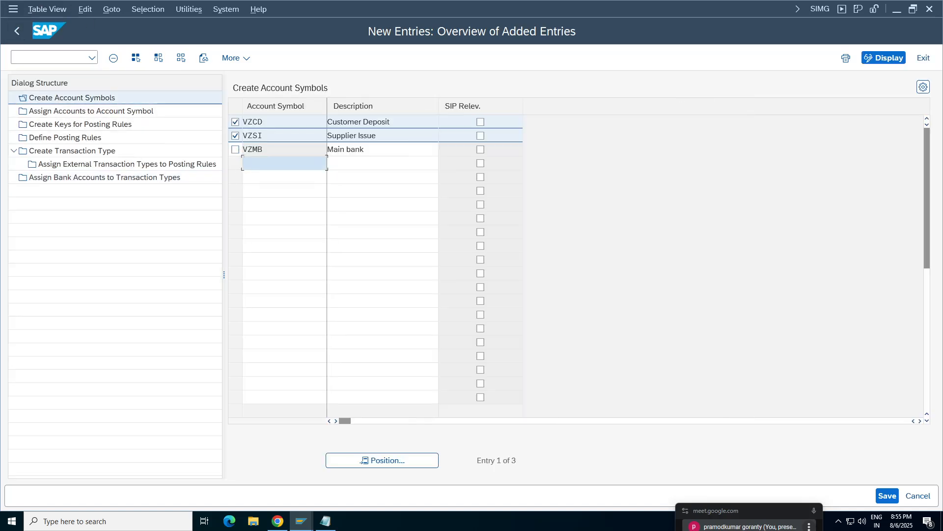
{"action": "left_click", "coordinate": [235, 136]}
{"action": "left_click", "coordinate": [235, 122]}
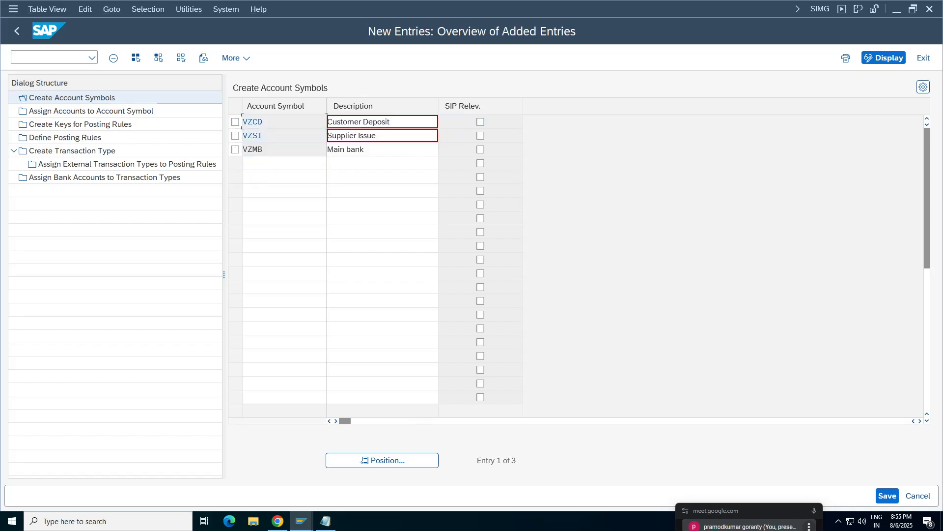
{"action": "type", "text": "VZBC"}
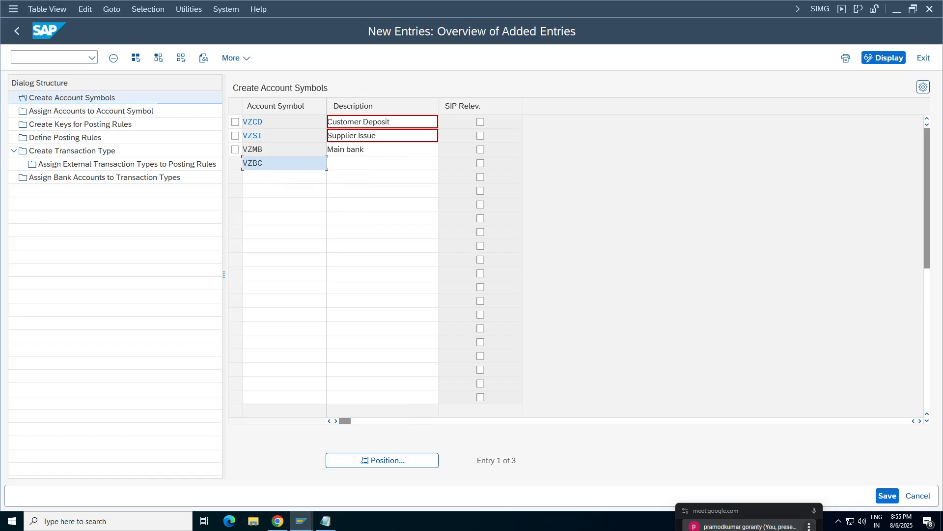
{"action": "key", "text": "Tab"}
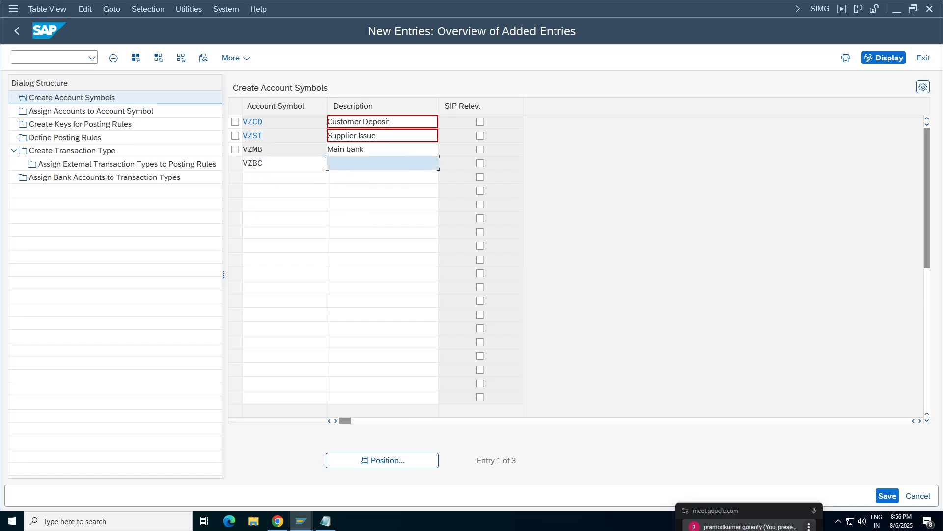
{"action": "type", "text": "Bank Charges"}
{"action": "left_click", "coordinate": [892, 497]}
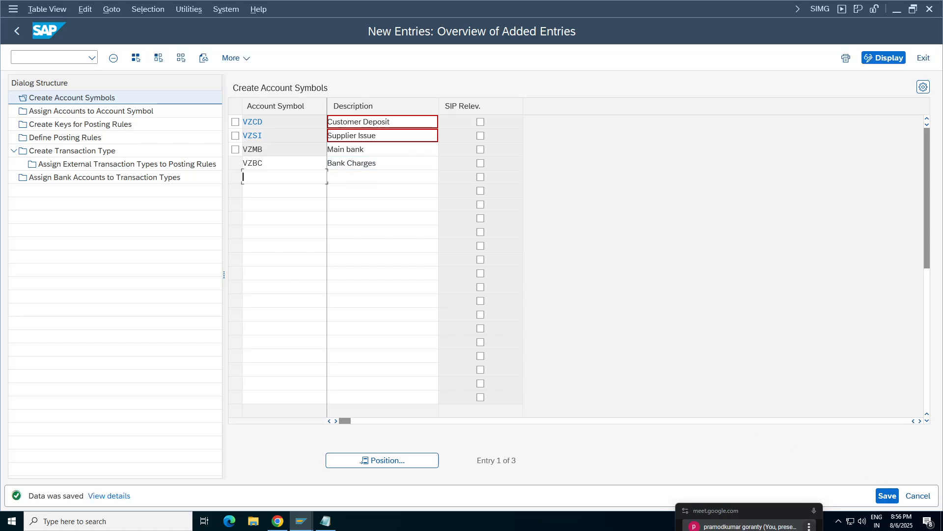
Under Assign Accounts to Account Symbol, add VZBC with + as account modification and + as currency.
{"action": "double_click", "coordinate": [59, 111]}
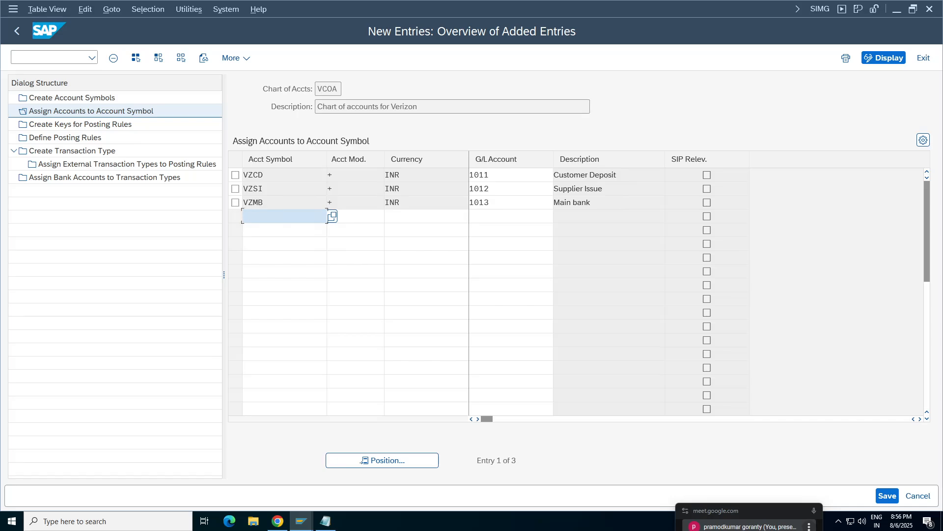
{"action": "type", "text": "VZ"}
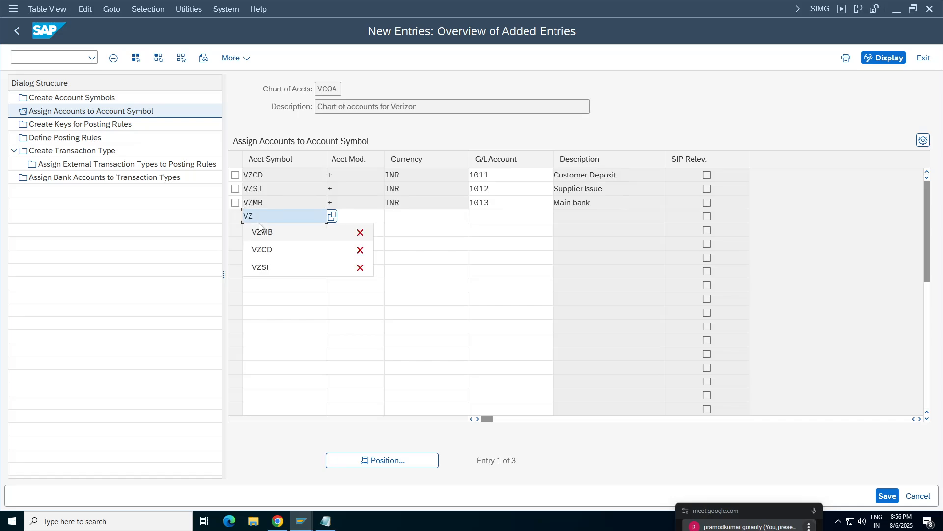
{"action": "type", "text": "BC1"}
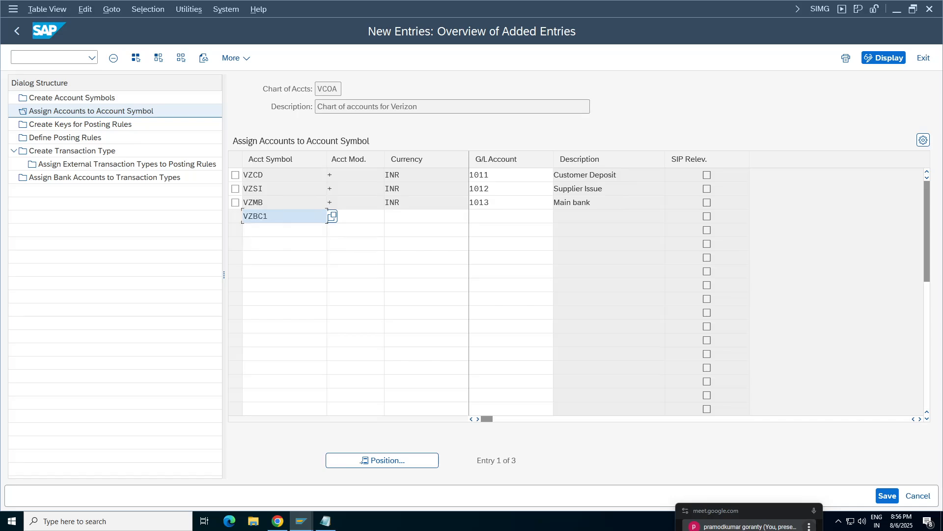
{"action": "key", "text": "Tab"}
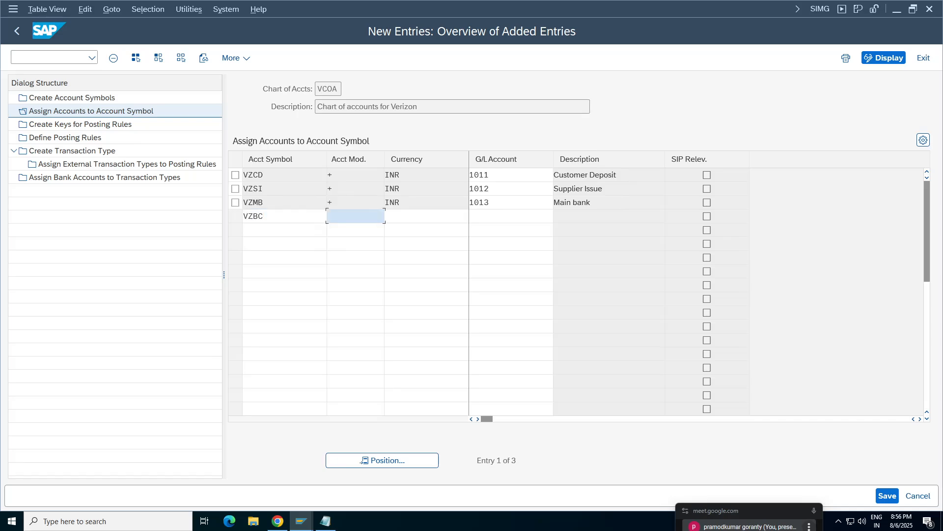
{"action": "left_click", "coordinate": [356, 216]}
{"action": "key", "text": "Return"}
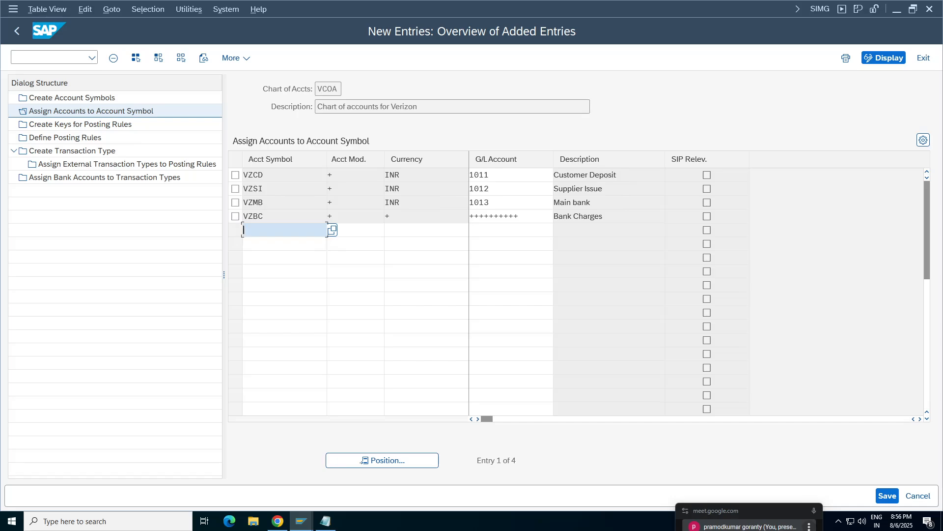
Clear the masked G/L account value from the VZBC Bank Charges row.
{"action": "left_click", "coordinate": [511, 216]}
{"action": "key", "text": "BackSpace"}
{"action": "key", "text": "BackSpace"}
{"action": "key", "text": "BackSpace"}
{"action": "key", "text": "BackSpace"}
{"action": "key", "text": "BackSpace"}
{"action": "key", "text": "BackSpace"}
{"action": "key", "text": "BackSpace"}
{"action": "key", "text": "BackSpace"}
{"action": "key", "text": "BackSpace"}
{"action": "key", "text": "BackSpace"}
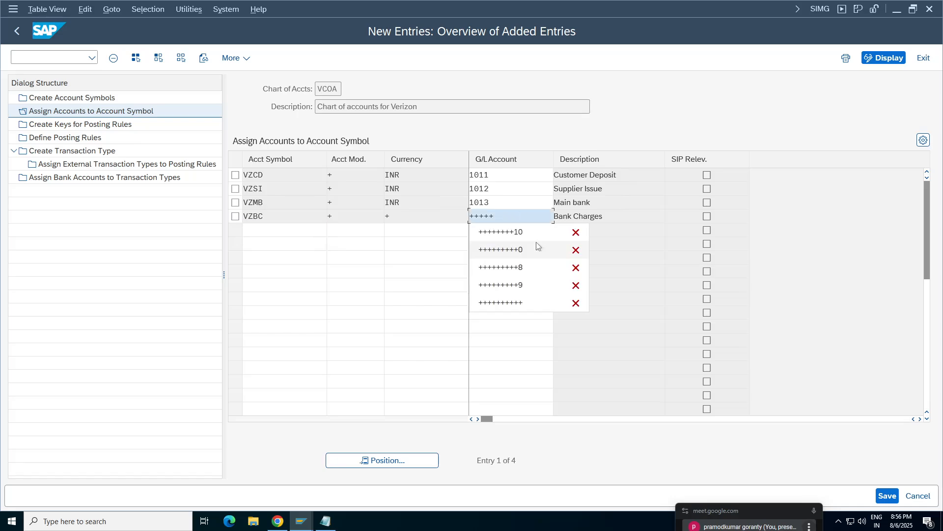
{"action": "left_click", "coordinate": [530, 217]}
Switch to the free SAP Easy Access session, run FS00, and start a new G/L account 3007 in company code VZ01.
{"action": "mouse_move", "coordinate": [300, 524]}
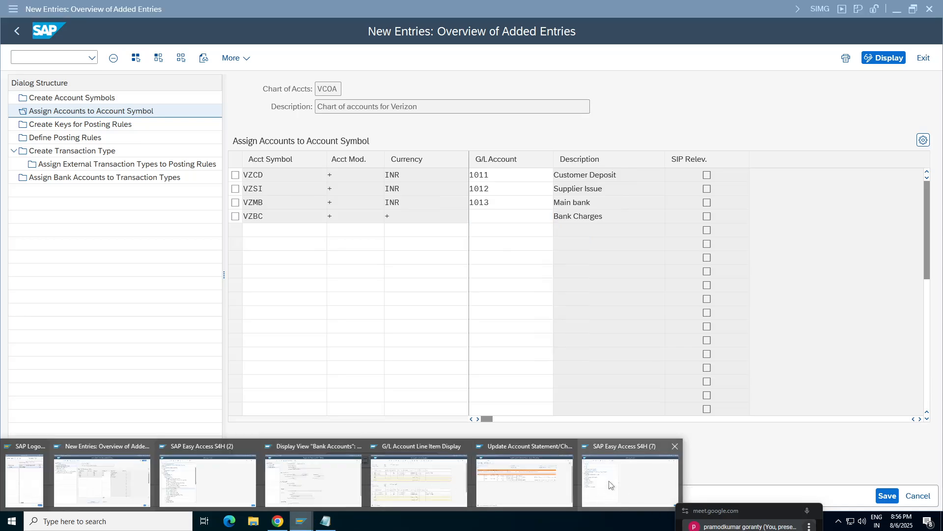
{"action": "left_click", "coordinate": [631, 475]}
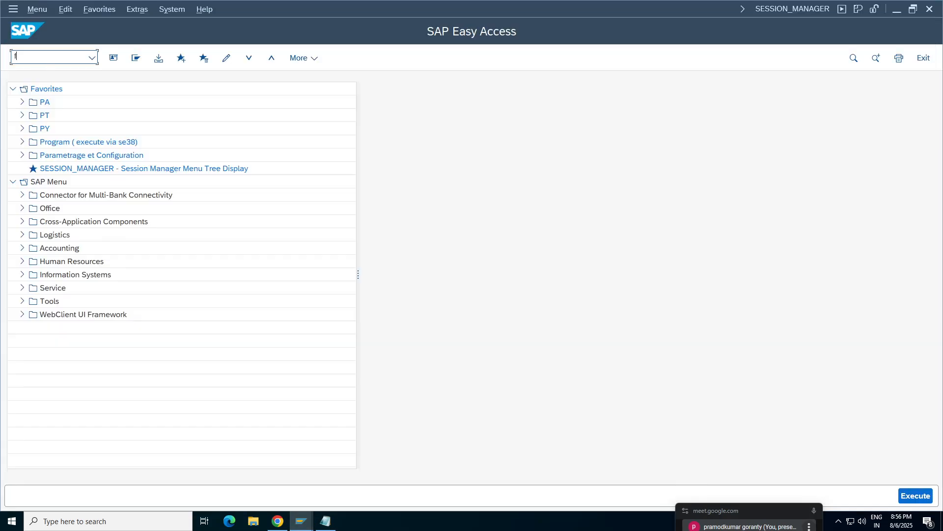
{"action": "key", "text": "Return"}
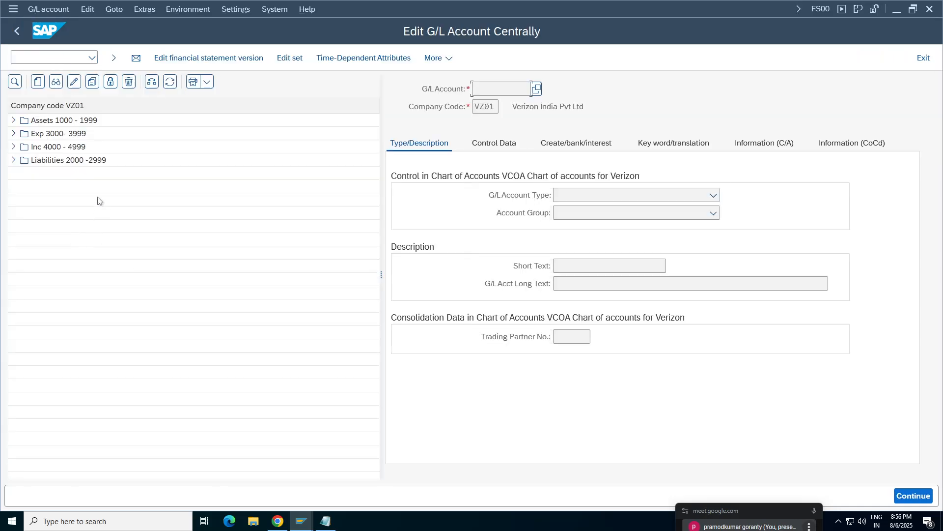
{"action": "left_click", "coordinate": [14, 134]}
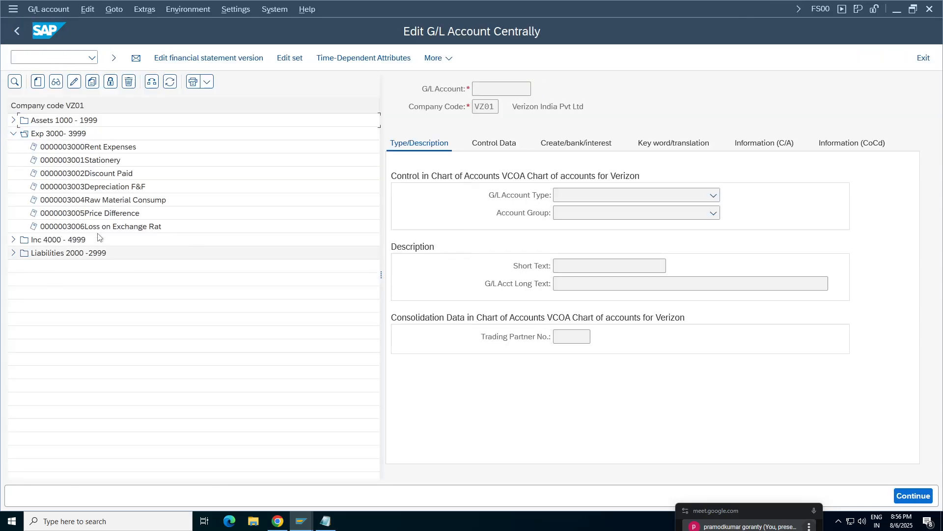
{"action": "left_click", "coordinate": [37, 82]}
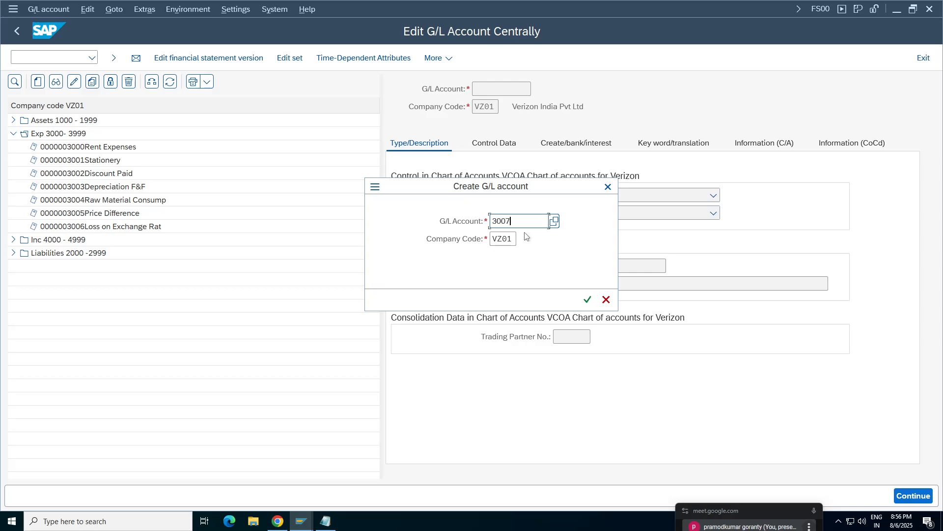
{"action": "type", "text": "3007"}
{"action": "left_click", "coordinate": [588, 299]}
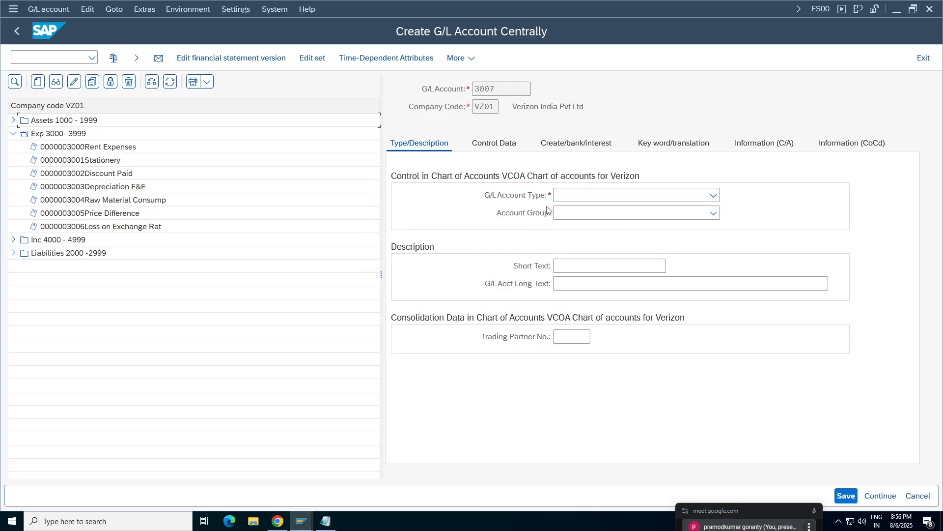
Set the G/L account type to Primary Costs or Revenue and the account group to EXP Exp 3000- 3999.
{"action": "left_click", "coordinate": [615, 195]}
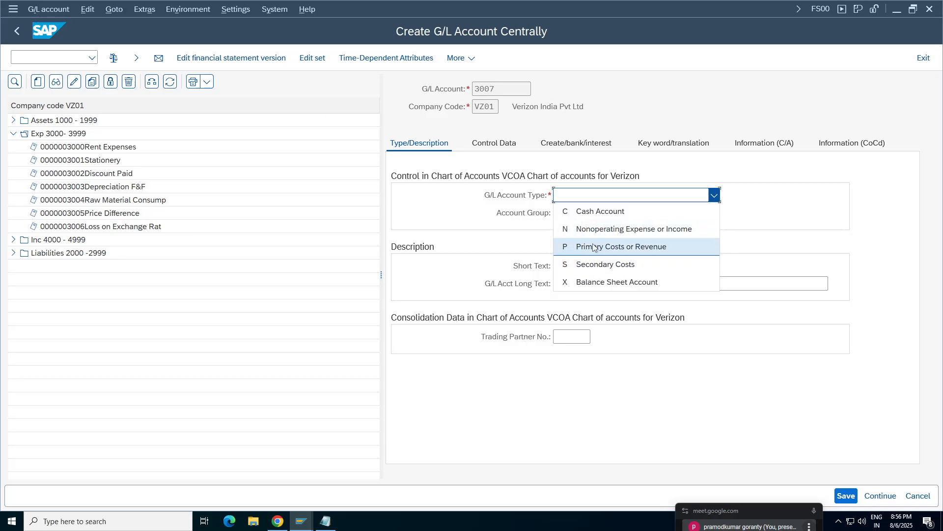
{"action": "left_click", "coordinate": [594, 247]}
{"action": "left_click", "coordinate": [612, 213]}
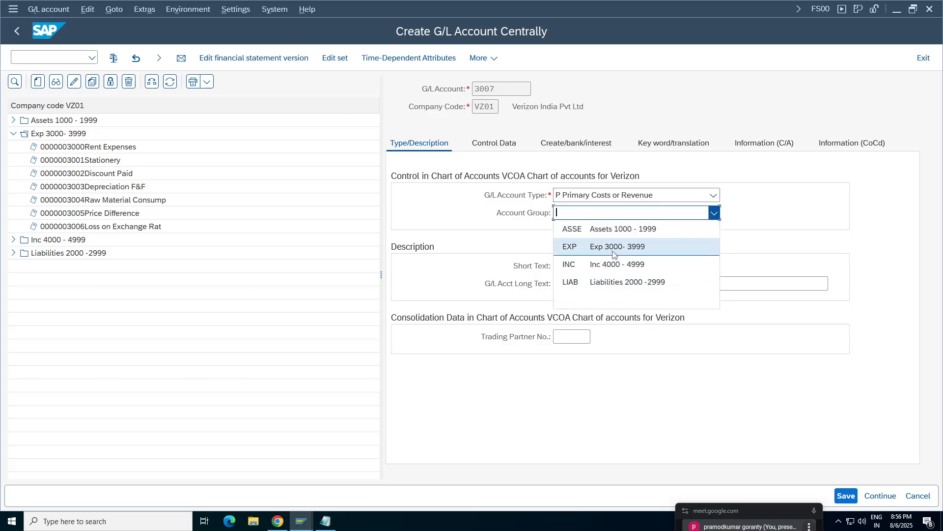
{"action": "left_click", "coordinate": [613, 247]}
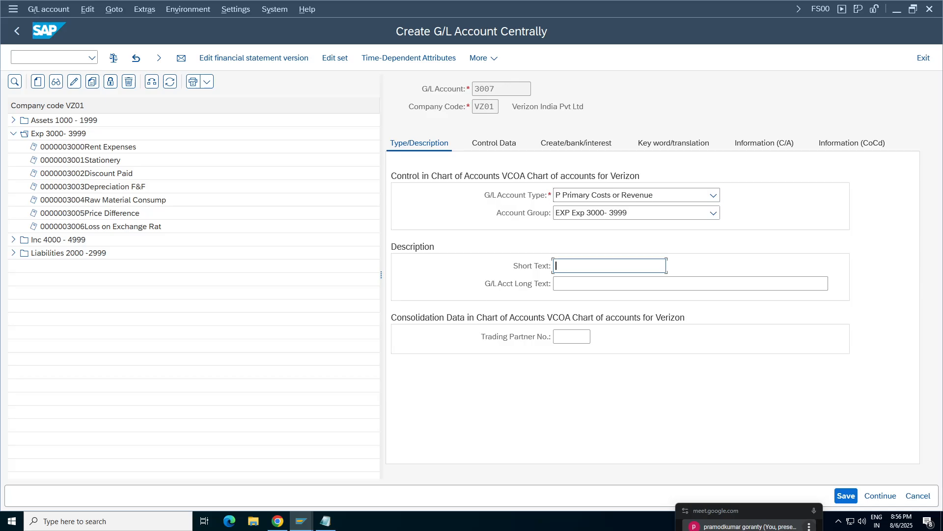
Enter Bank Charges as both the short text and the long text of the G/L account.
{"action": "type", "text": "bank ch"}
{"action": "key", "text": "BackSpace"}
{"action": "key", "text": "BackSpace"}
{"action": "type", "text": "Bank"}
{"action": "key", "text": "Delete"}
{"action": "key", "text": "Delete"}
{"action": "key", "text": "BackSpace"}
{"action": "type", "text": "C"}
{"action": "key", "text": "Tab"}
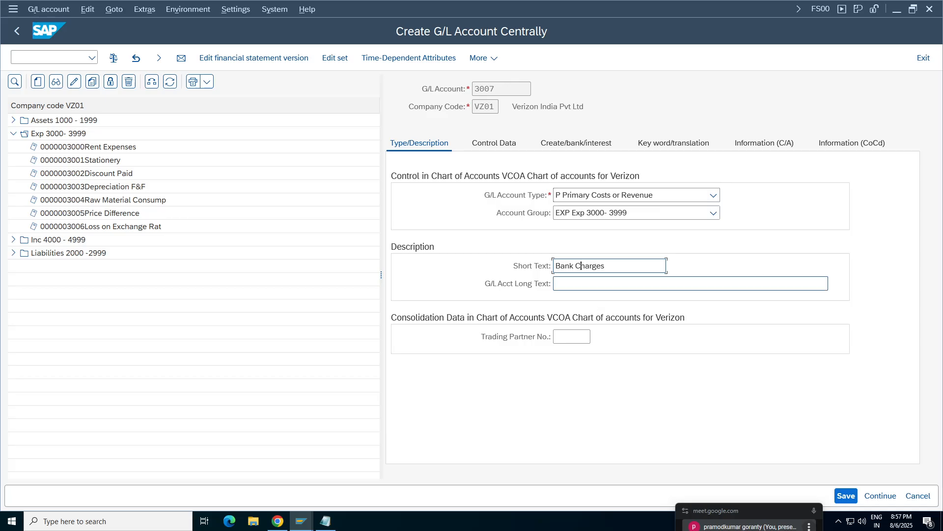
{"action": "key", "text": "shift+Tab"}
{"action": "key", "text": "ctrl+c"}
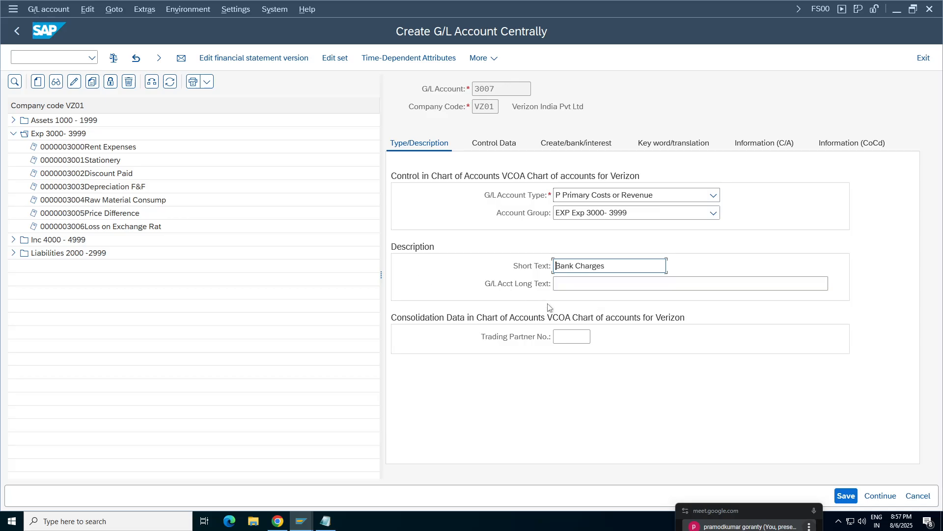
{"action": "key", "text": "Tab"}
{"action": "key", "text": "ctrl+v"}
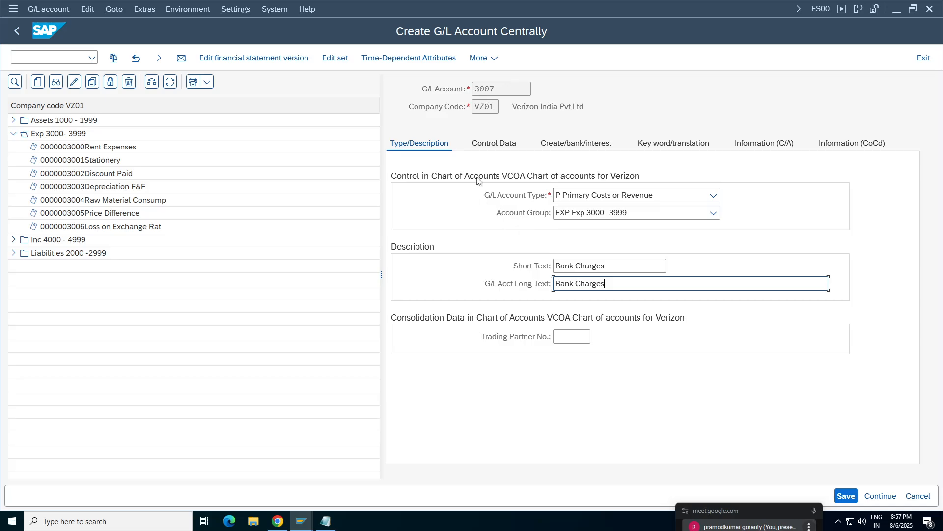
In the account's control data, set the cost element category to 01, primary costs/cost-reducing revenues.
{"action": "left_click", "coordinate": [494, 143]}
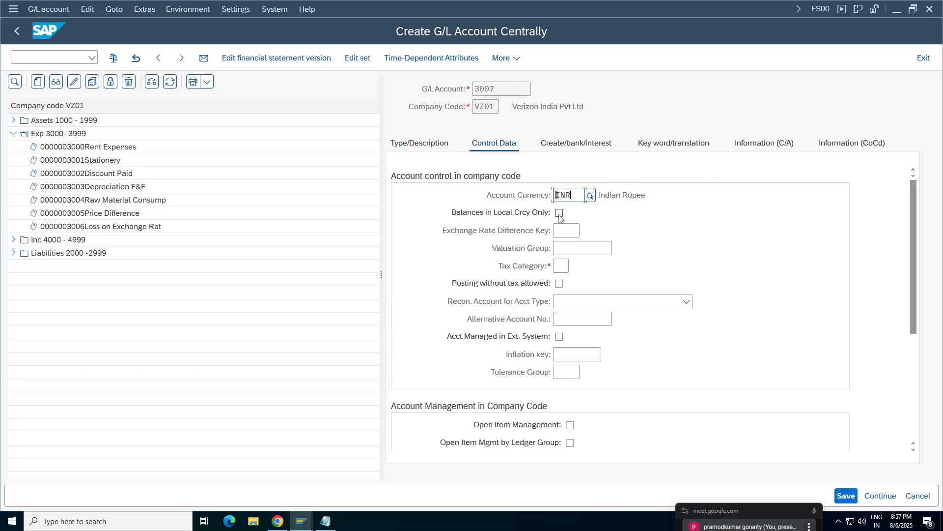
{"action": "left_click_drag", "start_coordinate": [915, 250], "coordinate": [917, 337]}
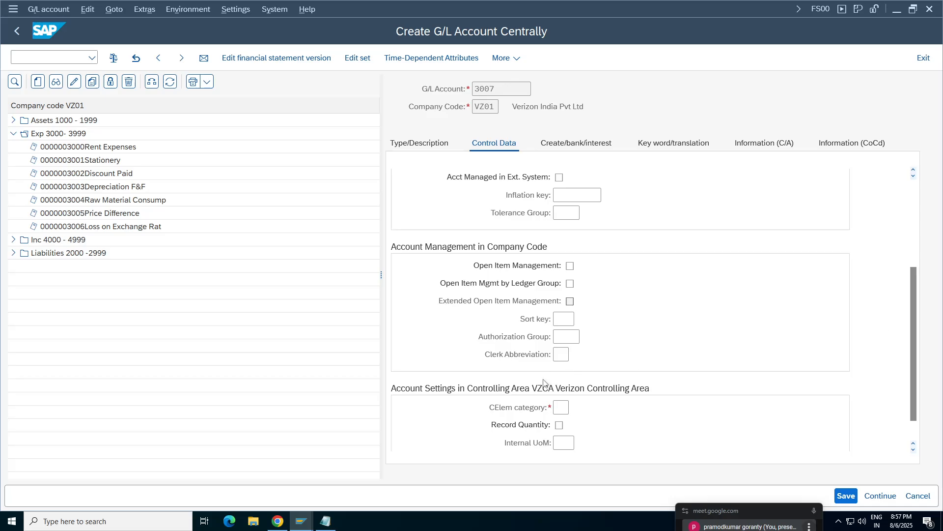
{"action": "left_click", "coordinate": [561, 407]}
{"action": "type", "text": "11"}
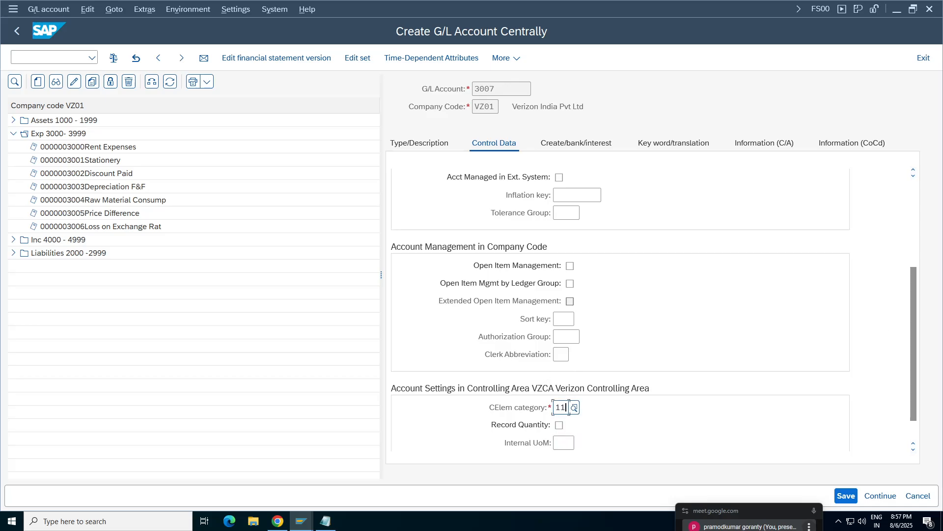
{"action": "key", "text": "BackSpace"}
{"action": "key", "text": "BackSpace"}
{"action": "type", "text": "01"}
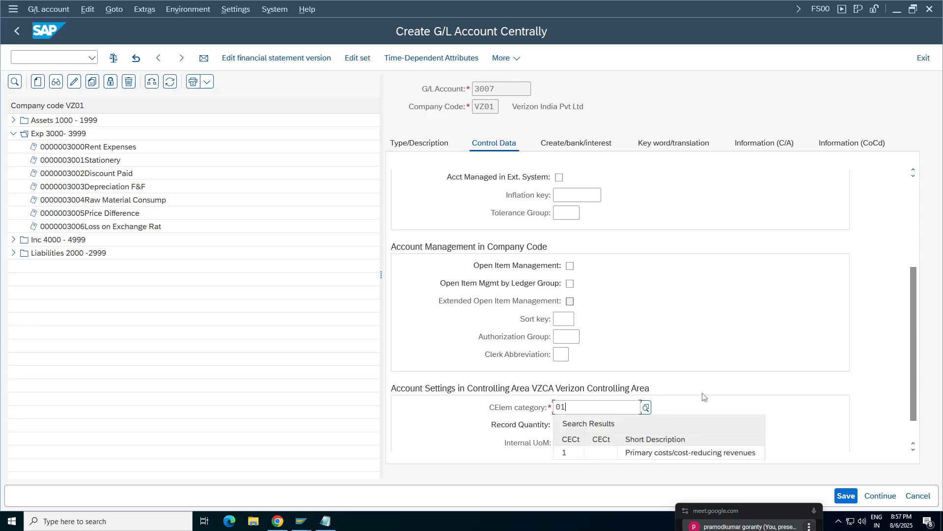
{"action": "left_click", "coordinate": [634, 453]}
{"action": "key", "text": "Return"}
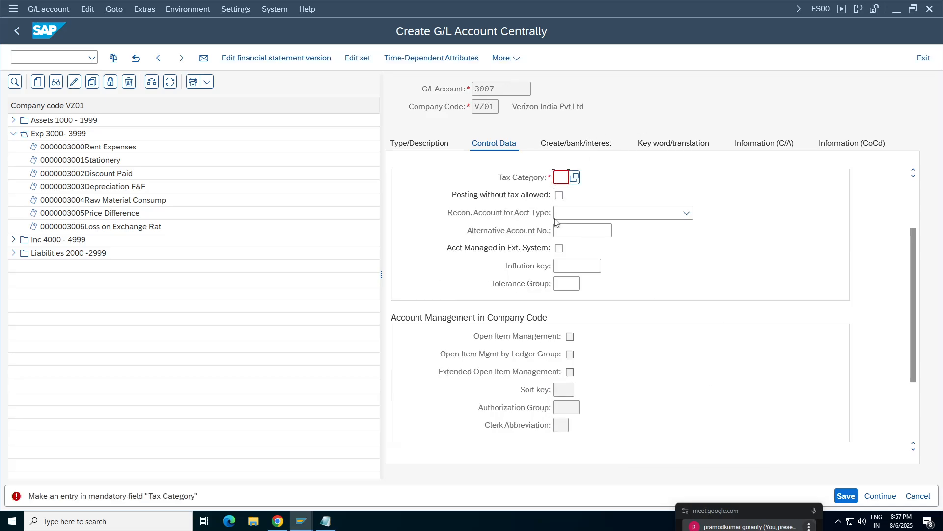
Allow posting without tax and set the tax category to * for all tax types allowed.
{"action": "left_click_drag", "start_coordinate": [916, 269], "coordinate": [903, 196]}
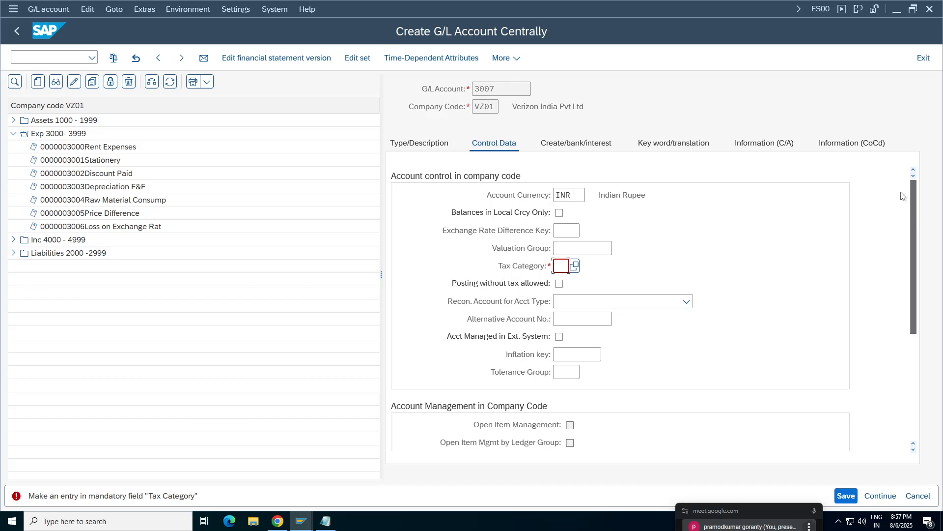
{"action": "left_click", "coordinate": [560, 284]}
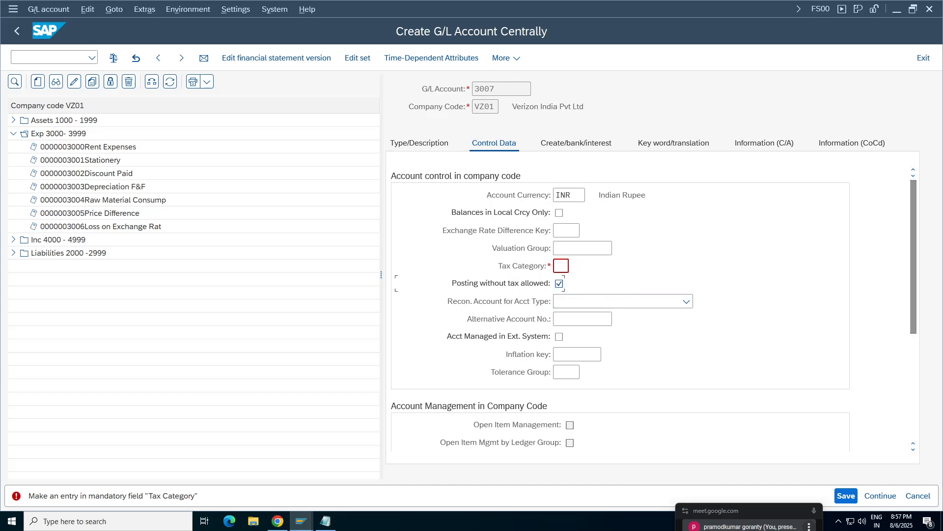
{"action": "left_click", "coordinate": [561, 265]}
{"action": "left_click", "coordinate": [575, 268]}
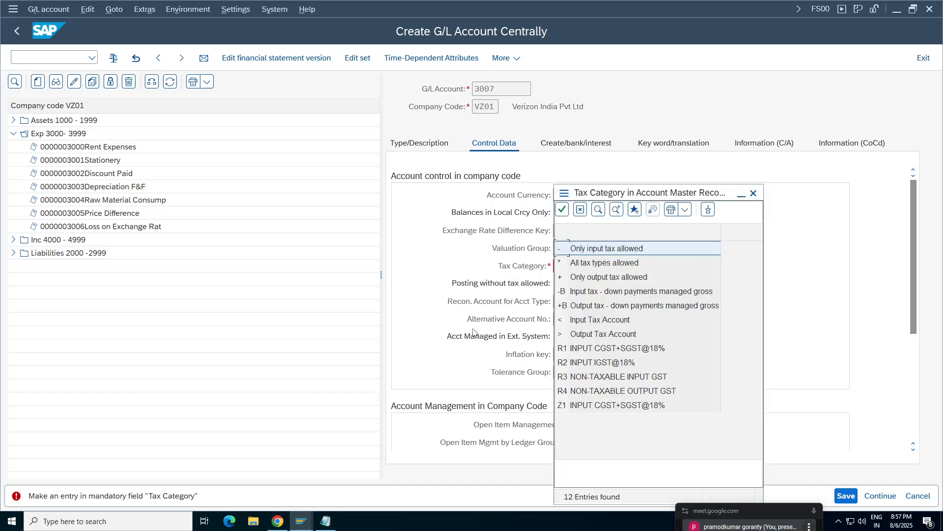
{"action": "left_click", "coordinate": [593, 265]}
Assign field status group G004 (Cost accounts) to the account and save it.
{"action": "left_click", "coordinate": [586, 143]}
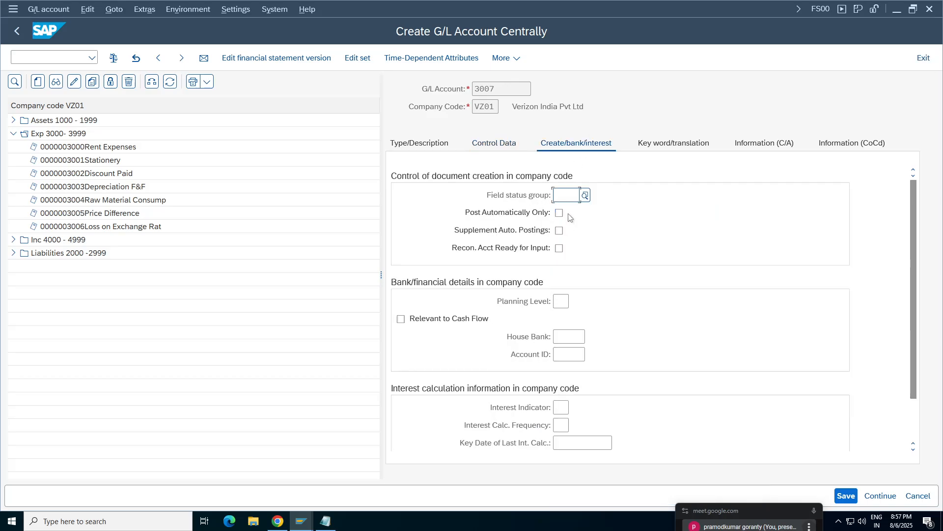
{"action": "left_click", "coordinate": [566, 196]}
{"action": "left_click", "coordinate": [578, 266]}
{"action": "left_click", "coordinate": [848, 496]}
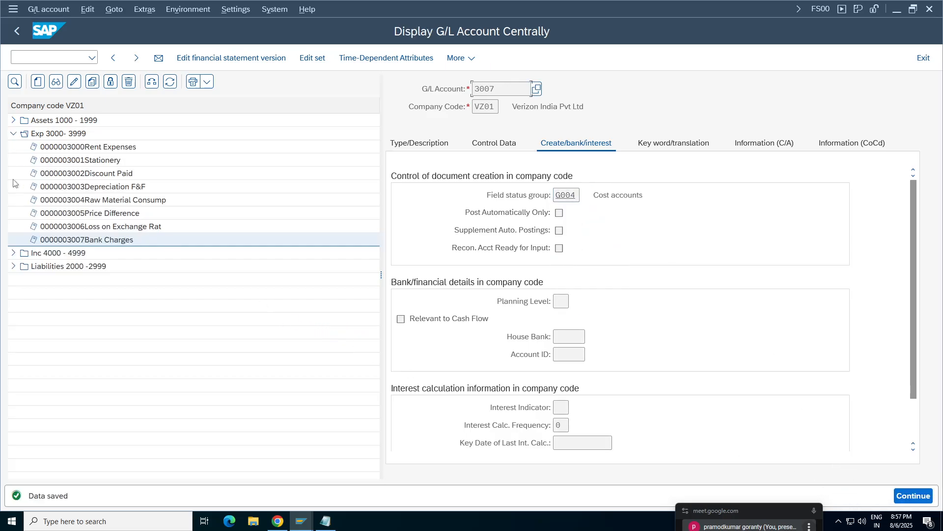
Compare the VZ01MT940BC statement in Notepad with the SAP account symbol assignments and the new G/L account.
{"action": "left_click", "coordinate": [325, 521]}
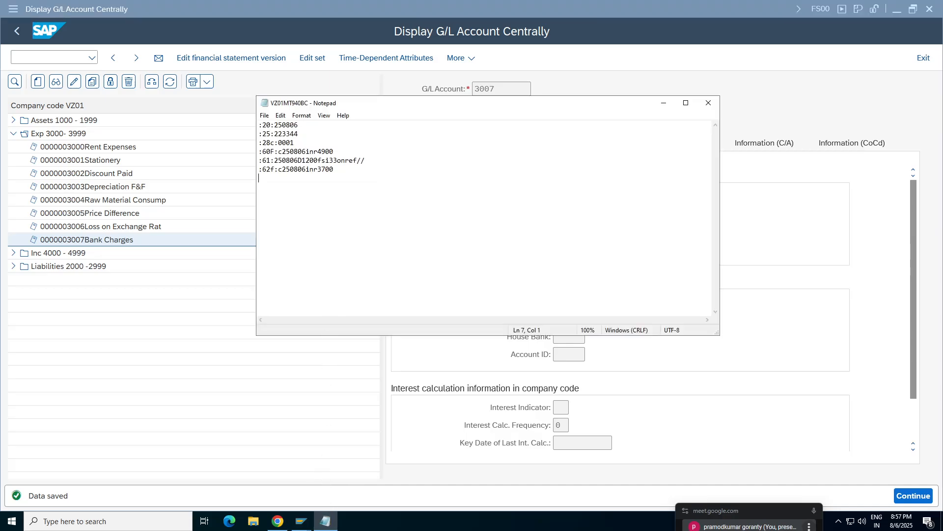
{"action": "left_click", "coordinate": [302, 521]}
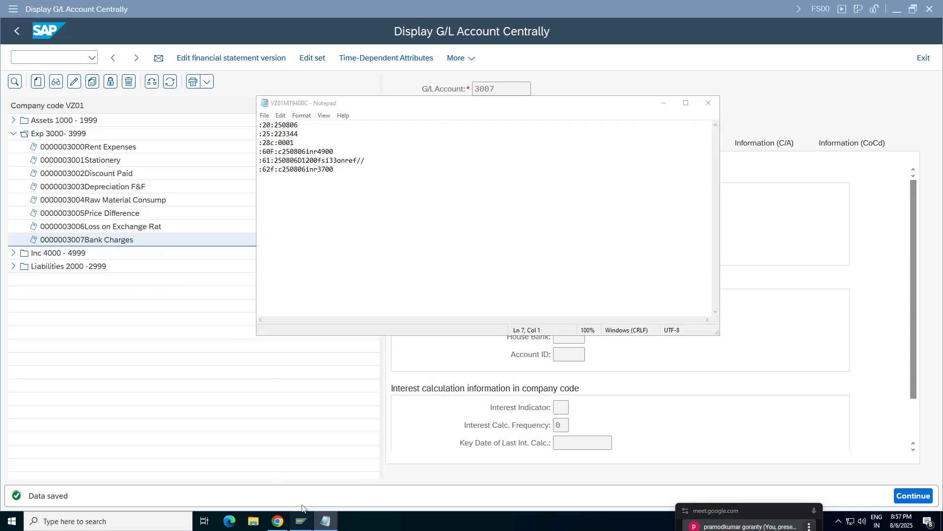
{"action": "left_click", "coordinate": [138, 509]}
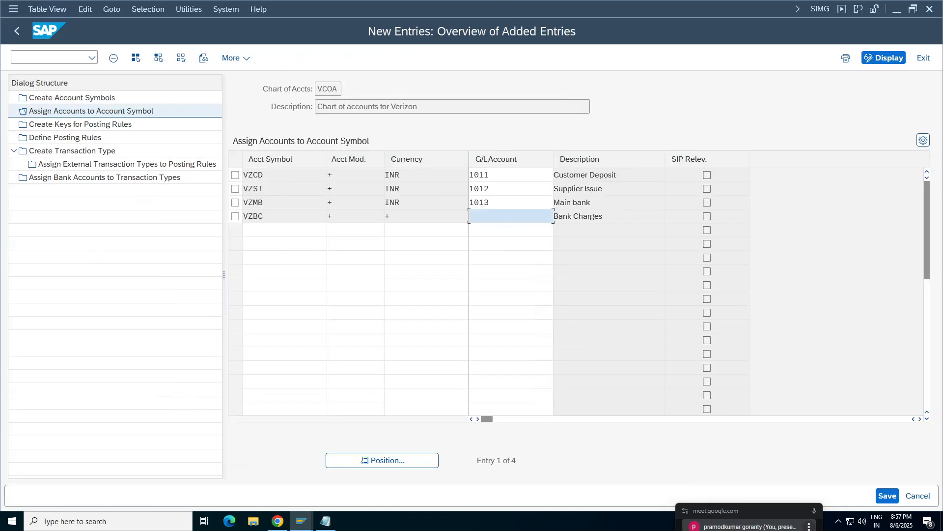
{"action": "left_click", "coordinate": [326, 521]}
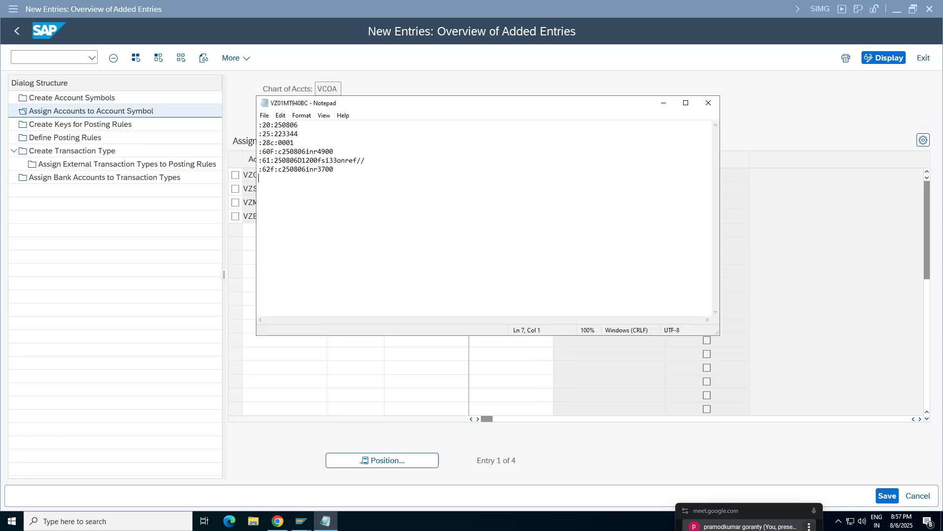
{"action": "left_click_drag", "start_coordinate": [452, 103], "coordinate": [618, 238]}
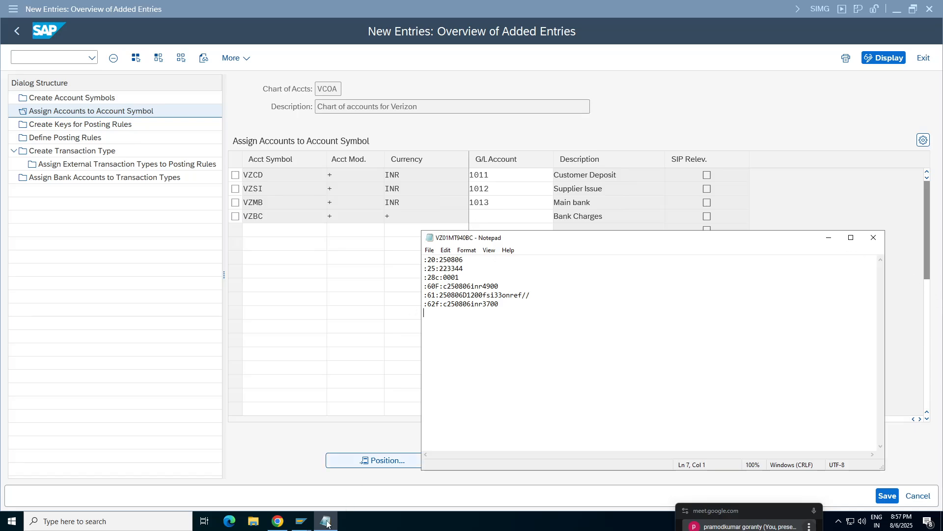
{"action": "left_click", "coordinate": [301, 521]}
{"action": "left_click", "coordinate": [620, 485]}
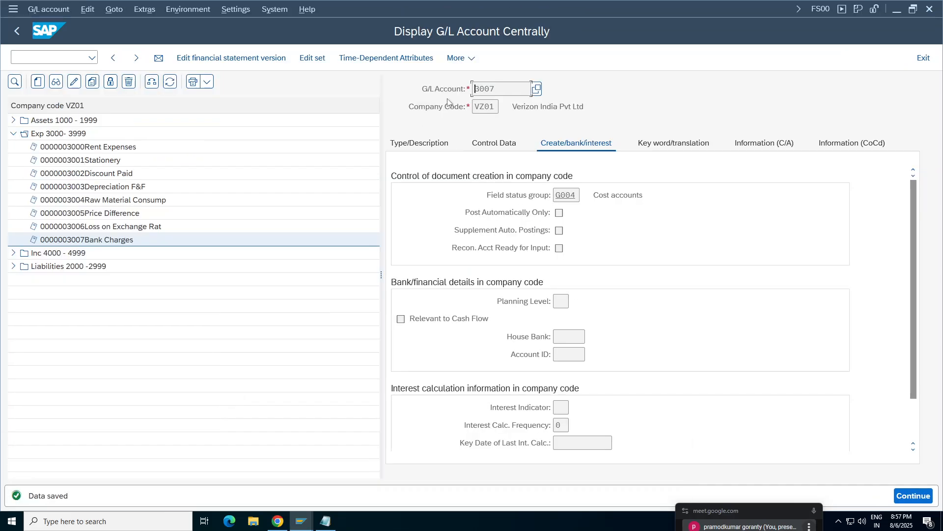
{"action": "left_click", "coordinate": [326, 520]}
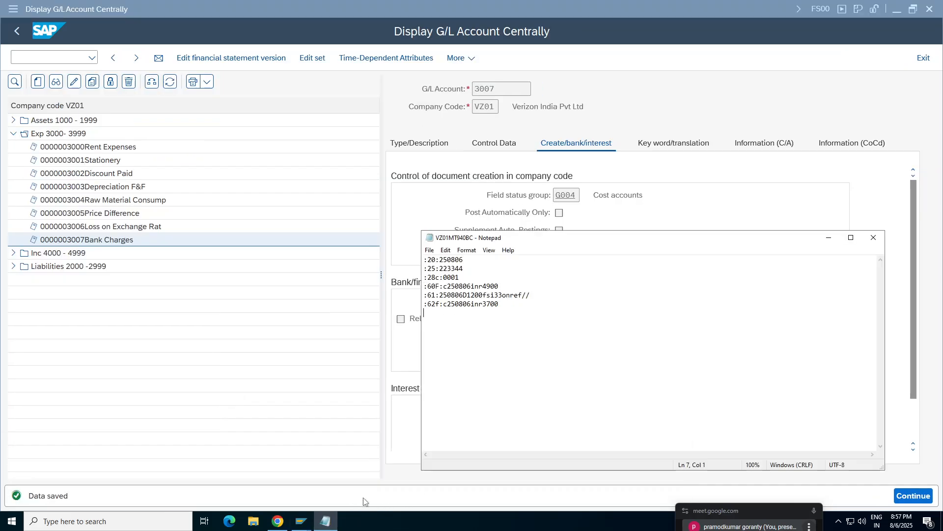
Switch to the SAP New Entries session and enter G/L account 3007 for the VZBC Bank Charges row.
{"action": "left_click", "coordinate": [301, 521]}
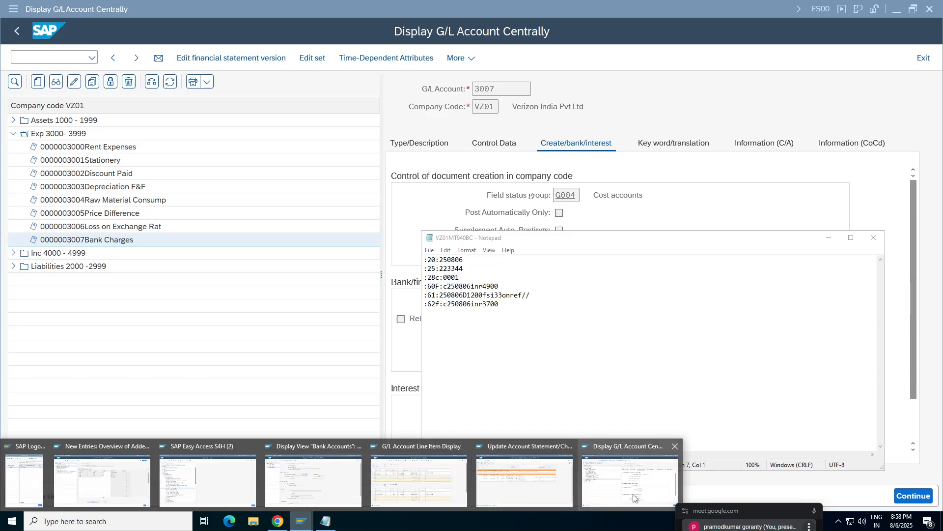
{"action": "left_click", "coordinate": [275, 484]}
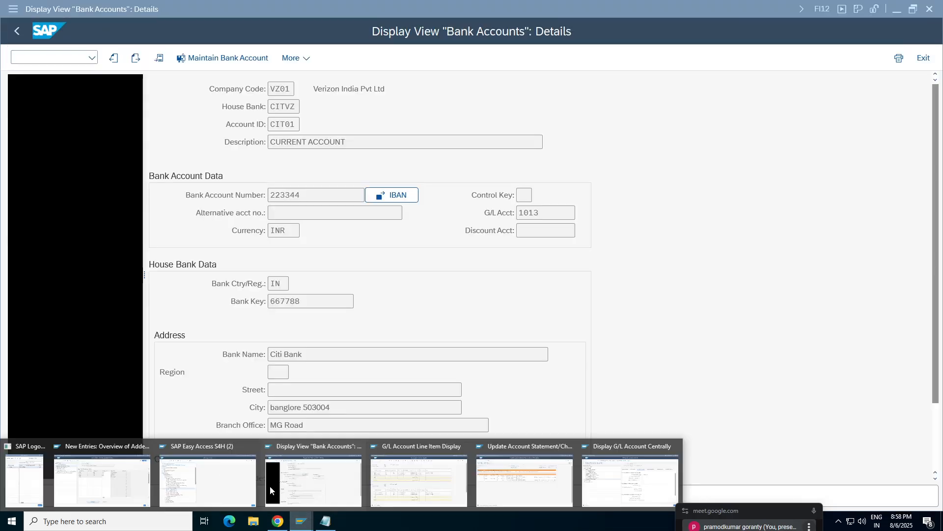
{"action": "left_click", "coordinate": [124, 474]}
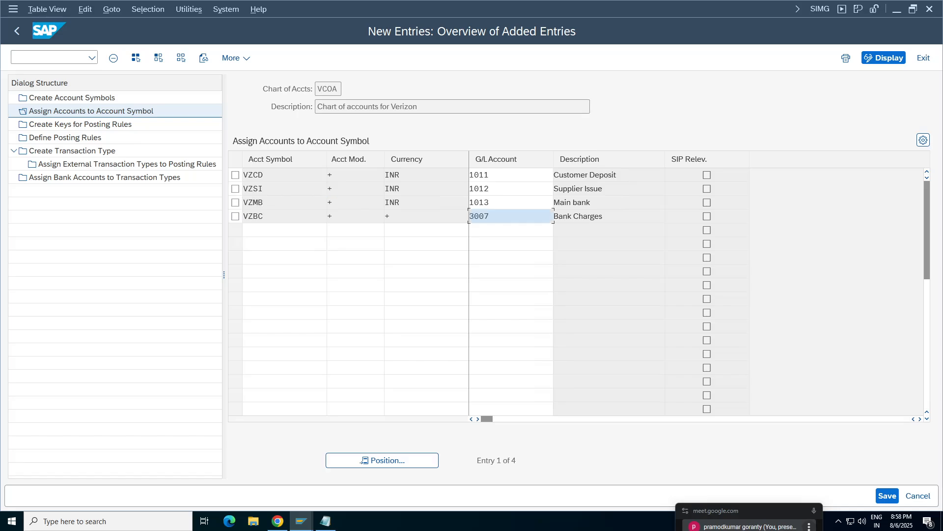
Delete the VZBC row from the account assignments and leave the assignment view.
{"action": "left_click", "coordinate": [324, 229]}
{"action": "left_click", "coordinate": [235, 216]}
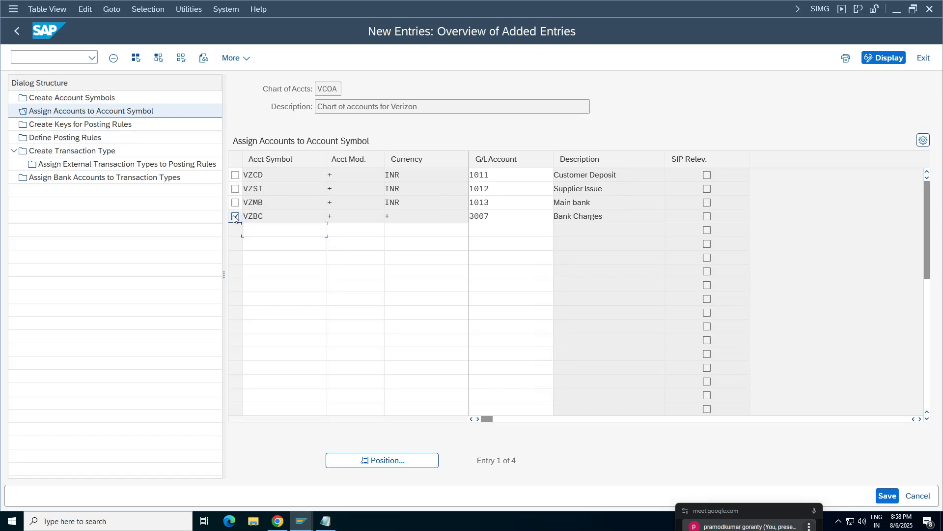
{"action": "left_click", "coordinate": [113, 58]}
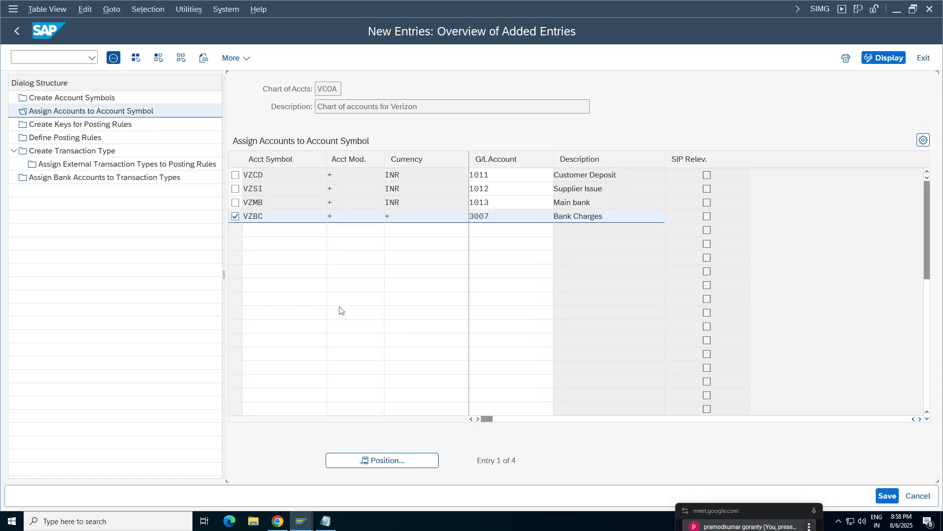
{"action": "left_click", "coordinate": [918, 496]}
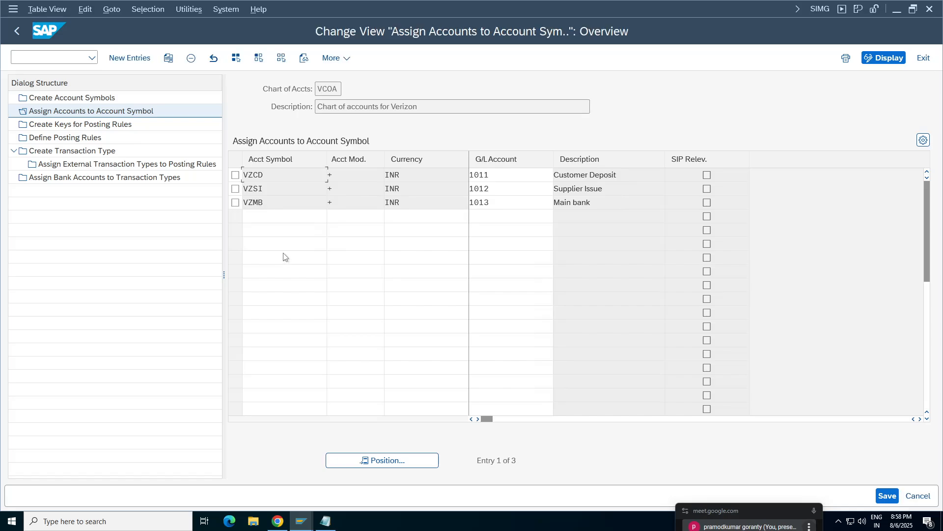
{"action": "left_click", "coordinate": [918, 495]}
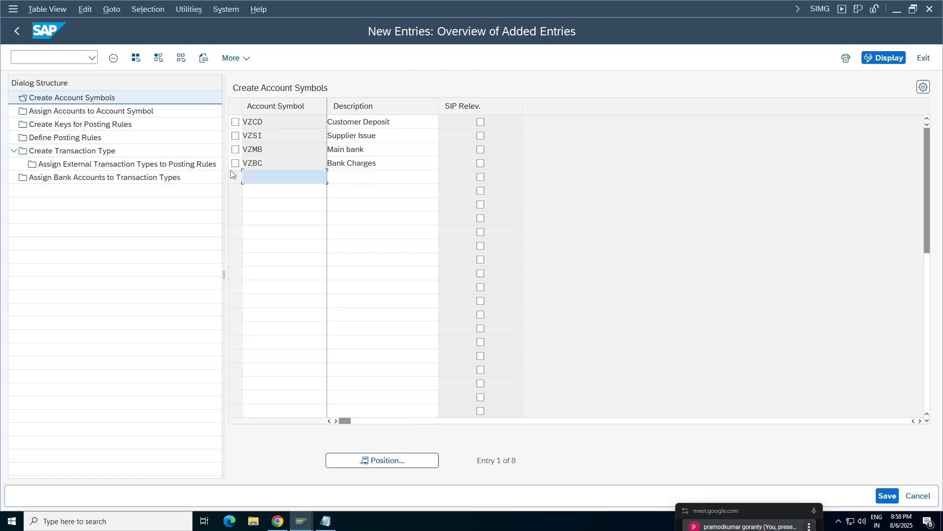
Add a new account assignment for symbol VZBC with currency INR and G/L account 3007, and save it.
{"action": "left_click", "coordinate": [61, 113]}
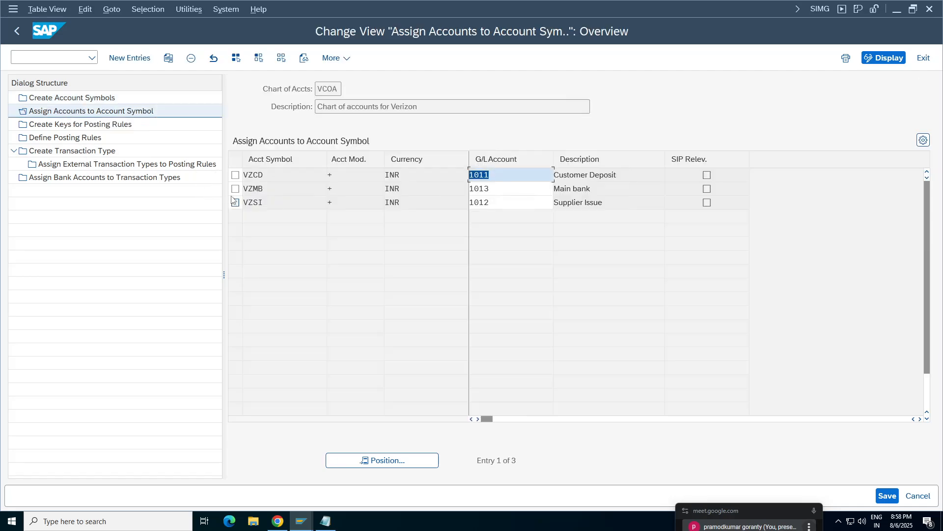
{"action": "left_click", "coordinate": [334, 205]}
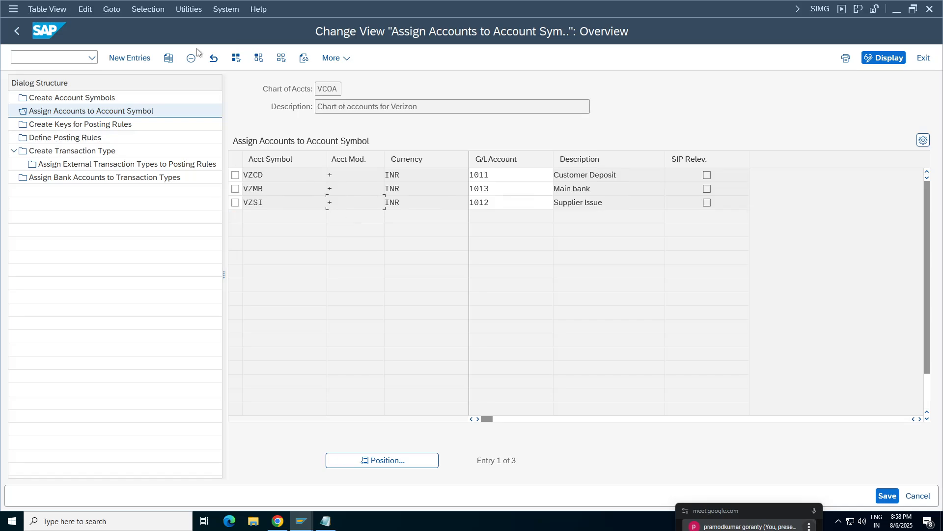
{"action": "left_click", "coordinate": [130, 58]}
{"action": "left_click", "coordinate": [275, 175]}
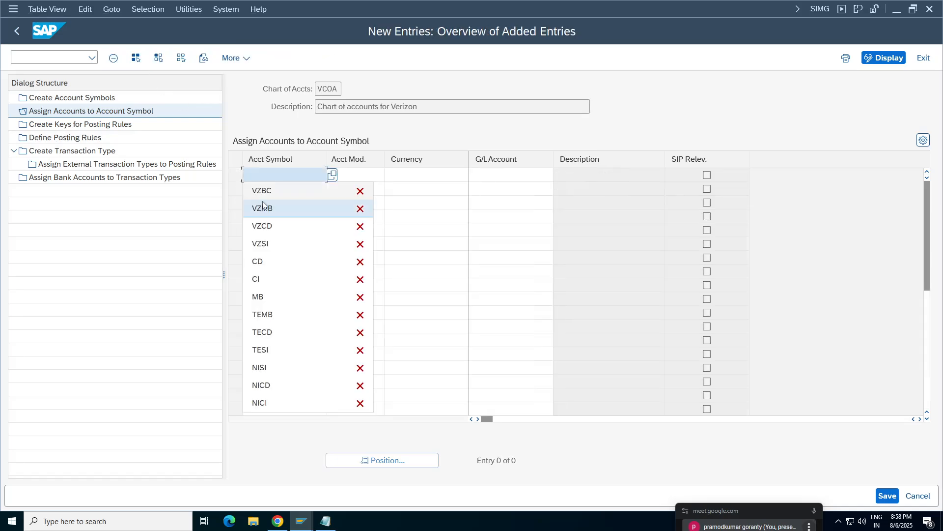
{"action": "left_click", "coordinate": [265, 191]}
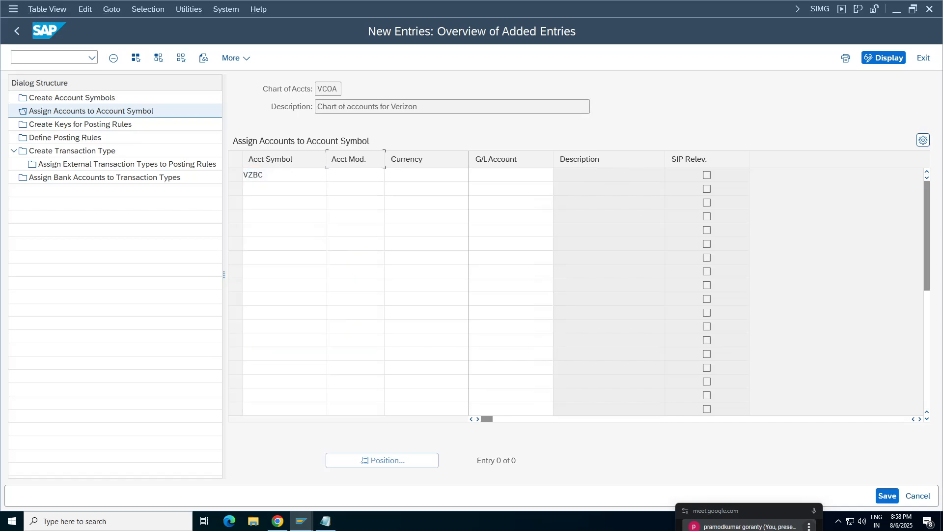
{"action": "left_click", "coordinate": [408, 176]}
{"action": "left_click", "coordinate": [409, 191]}
{"action": "left_click", "coordinate": [493, 176]}
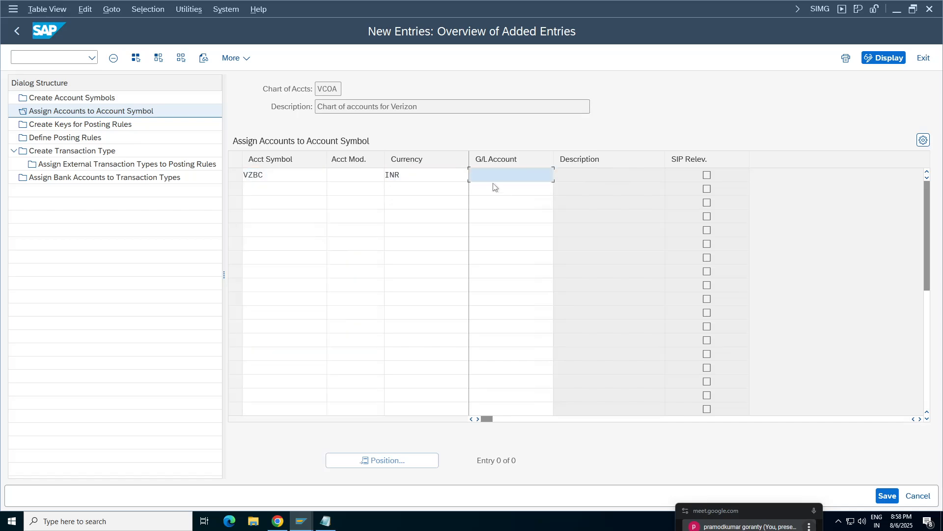
{"action": "left_click", "coordinate": [493, 192]}
{"action": "key", "text": "Return"}
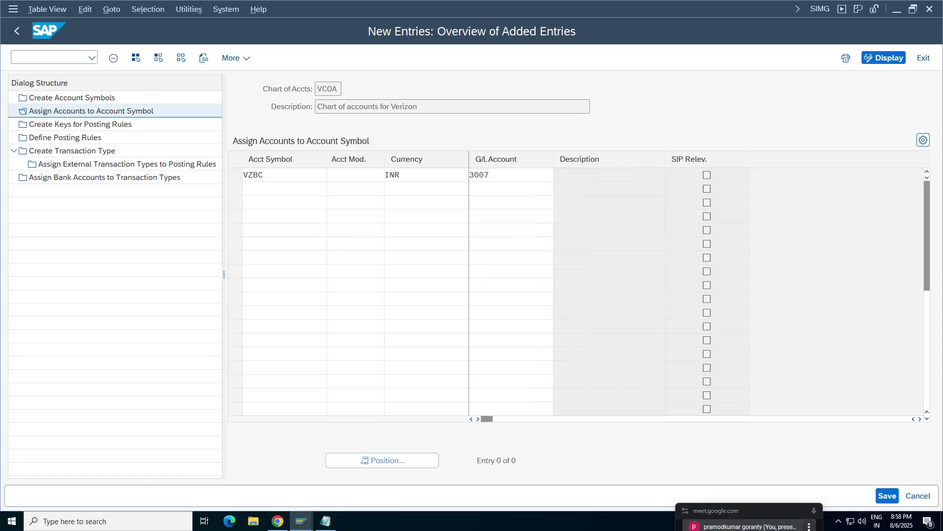
{"action": "left_click", "coordinate": [888, 496]}
{"action": "left_click", "coordinate": [325, 188]}
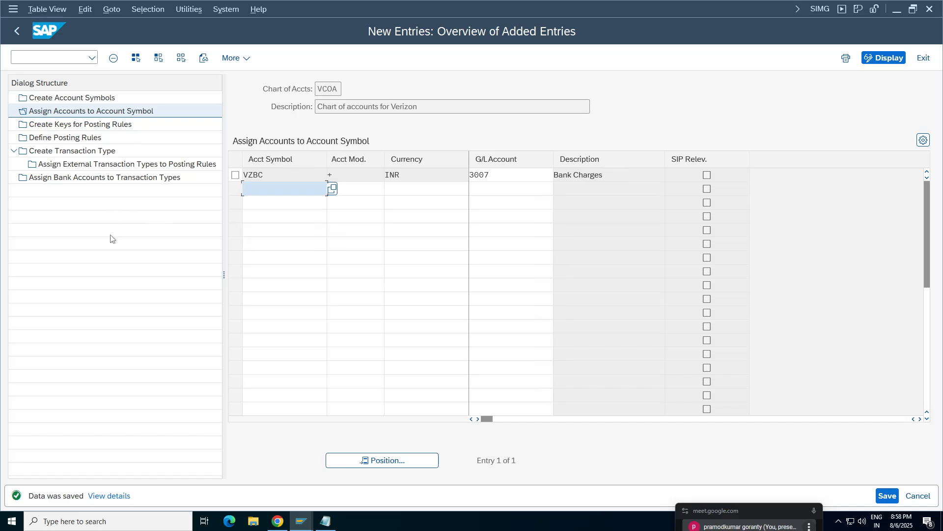
Create posting rule key VZBC with the text VZ Bank Charges, save it, and open the posting rule definitions.
{"action": "left_click", "coordinate": [82, 127]}
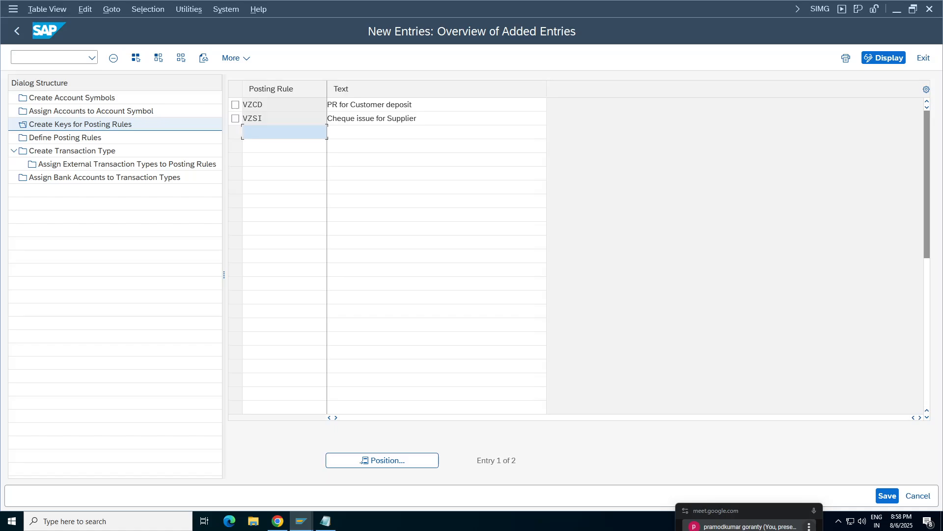
{"action": "type", "text": "VZBC"}
{"action": "key", "text": "Tab"}
{"action": "type", "text": "VZ"}
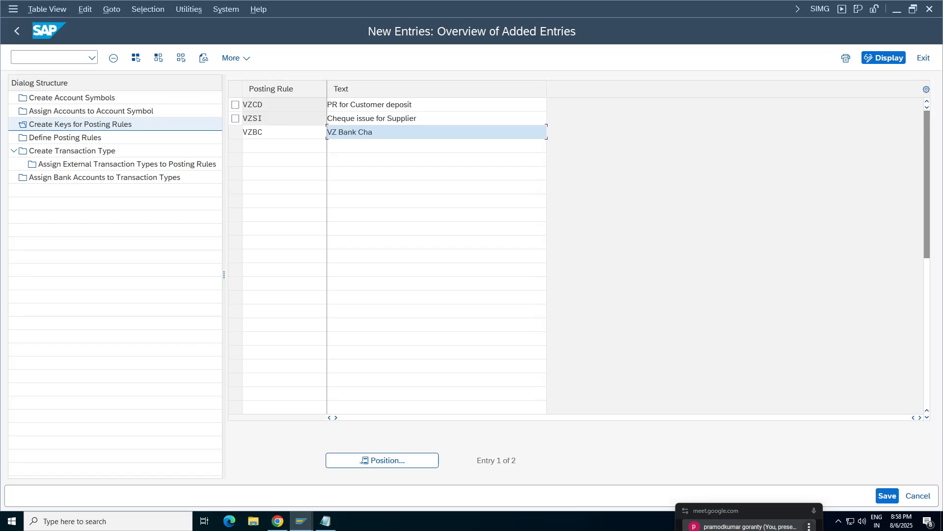
{"action": "left_click", "coordinate": [896, 497]}
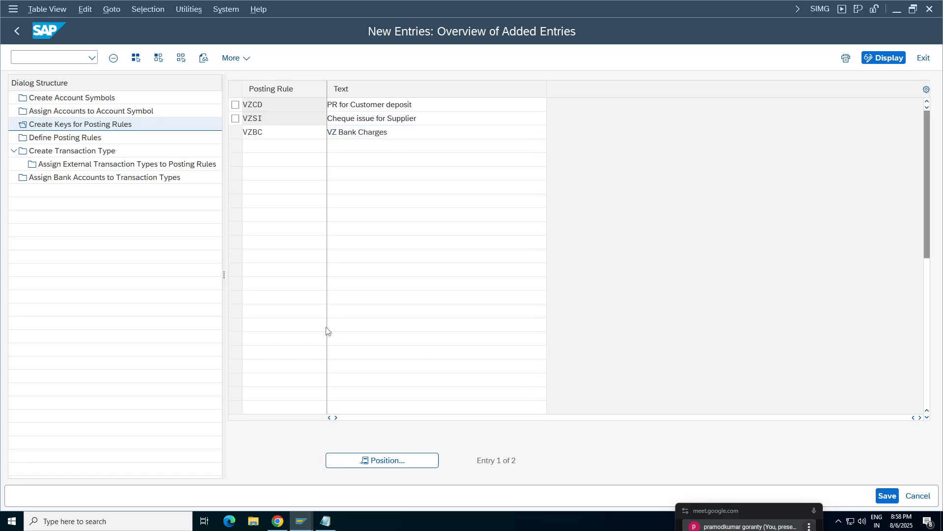
{"action": "left_click", "coordinate": [79, 139]}
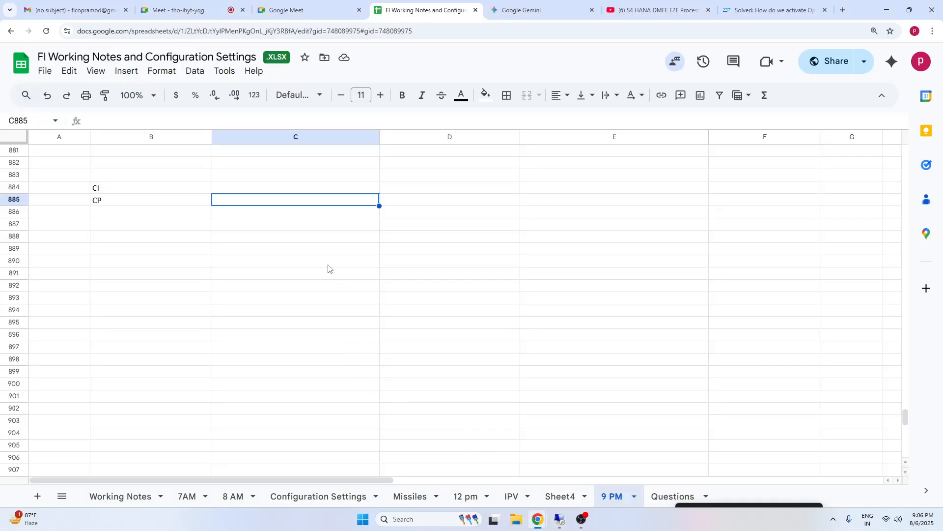
In the Google Sheets working notes, enter Bank Charges, 100 and Dr across C889:E889 of the 9 PM sheet.
{"action": "left_click", "coordinate": [275, 249]}
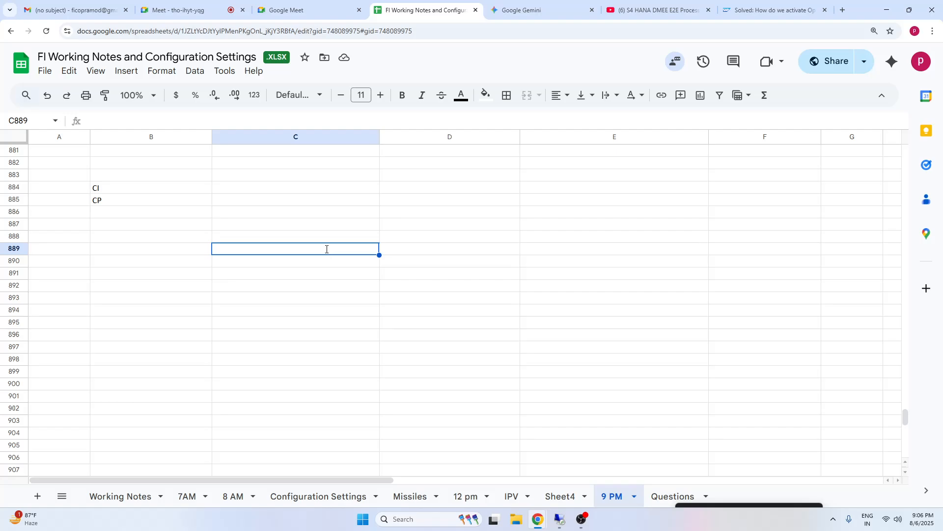
{"action": "type", "text": "Bankj Charges"}
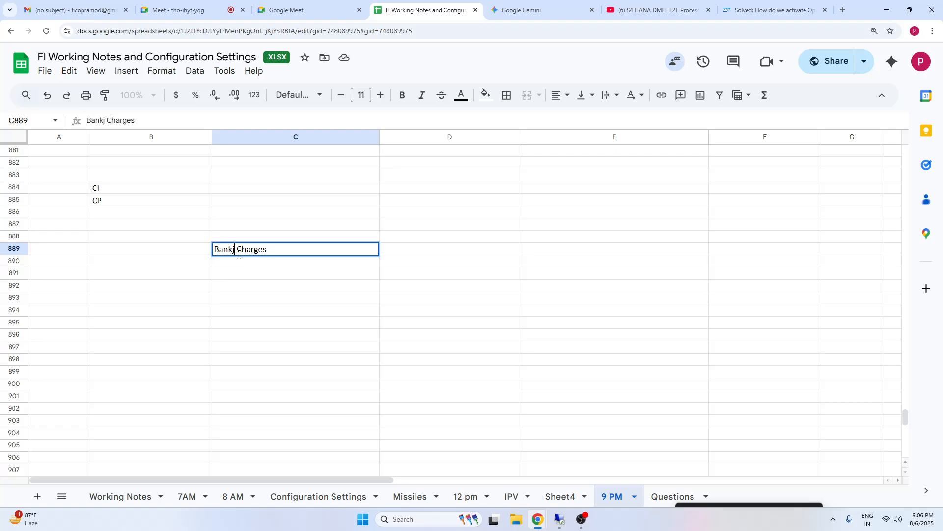
{"action": "key", "text": "BackSpace"}
{"action": "key", "text": "Tab"}
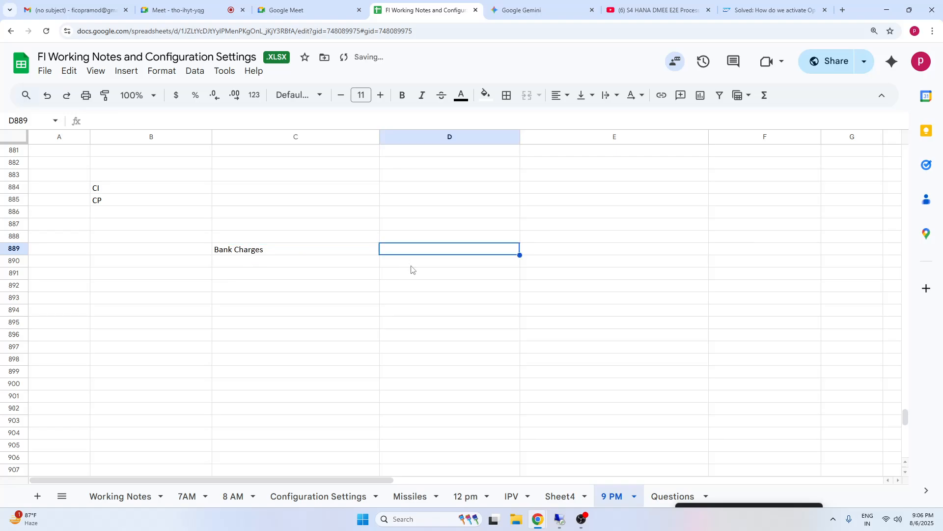
{"action": "type", "text": "100"}
{"action": "left_click", "coordinate": [557, 253]}
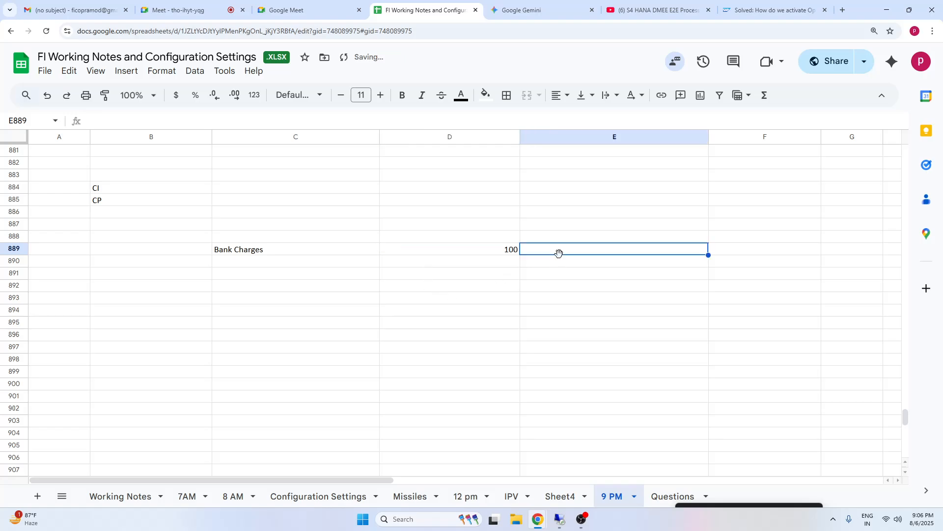
{"action": "type", "text": "Dr"}
Enter the credit line Main bank, 100 and Cr across C890:E890, directly below the bank charges line.
{"action": "left_click", "coordinate": [557, 261]}
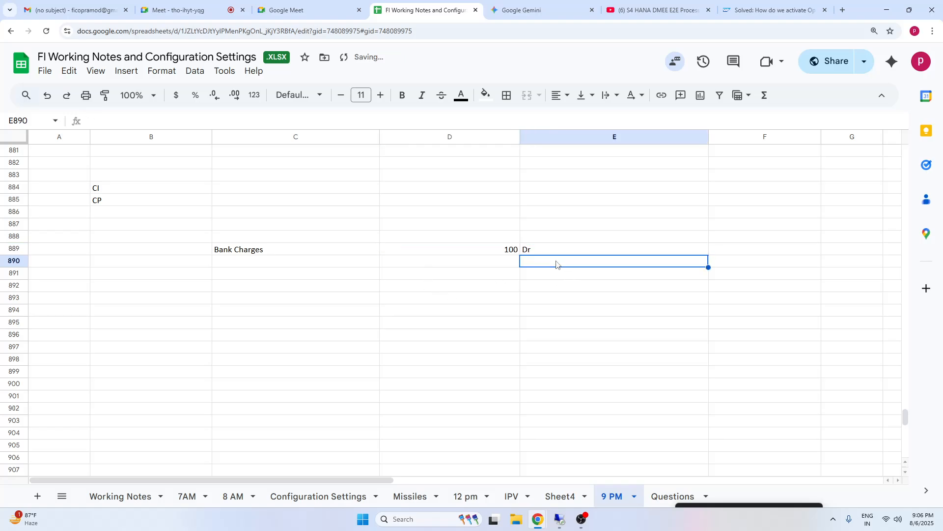
{"action": "type", "text": "Cr"}
{"action": "left_click", "coordinate": [255, 266]}
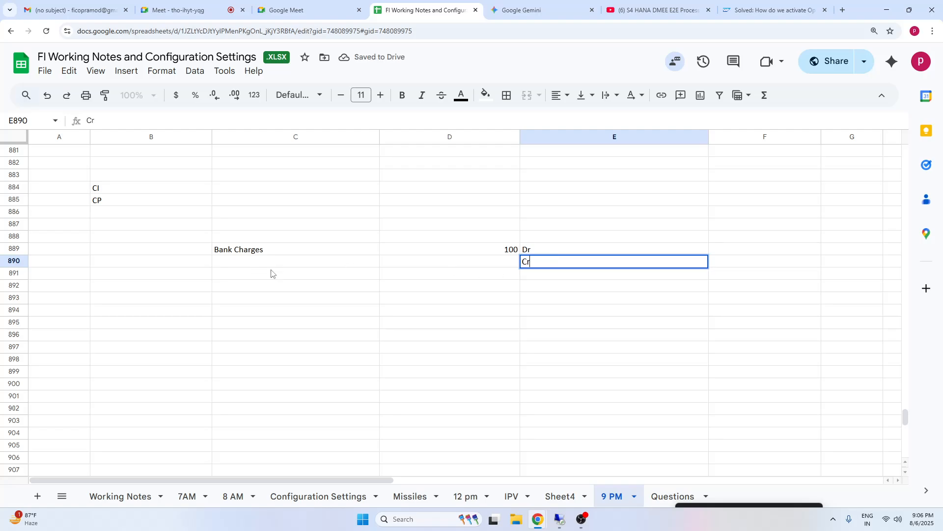
{"action": "type", "text": "Mai"}
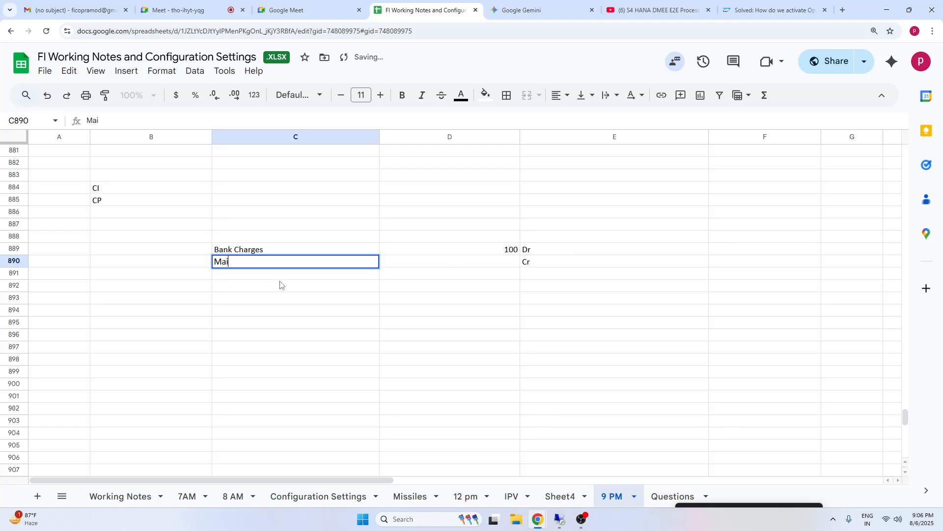
{"action": "type", "text": "n ban"}
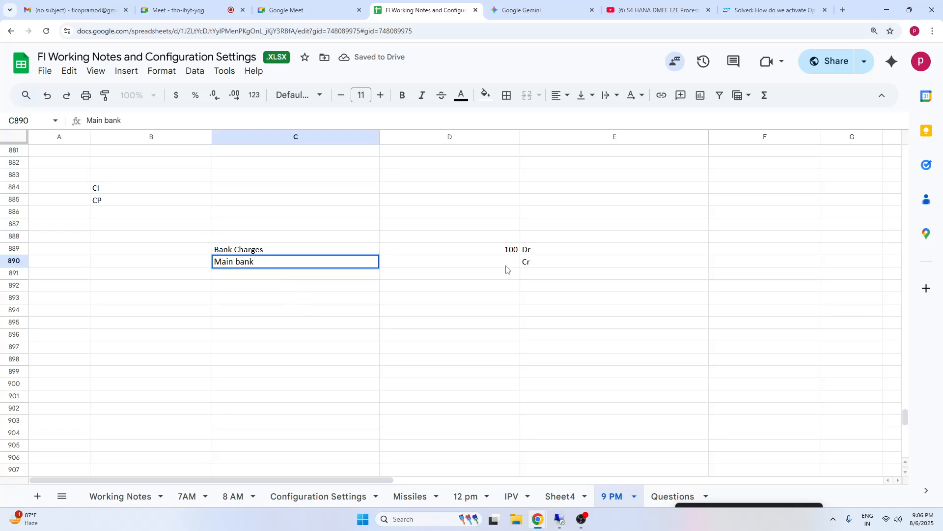
{"action": "type", "text": "k"}
{"action": "key", "text": "Tab"}
{"action": "type", "text": "100"}
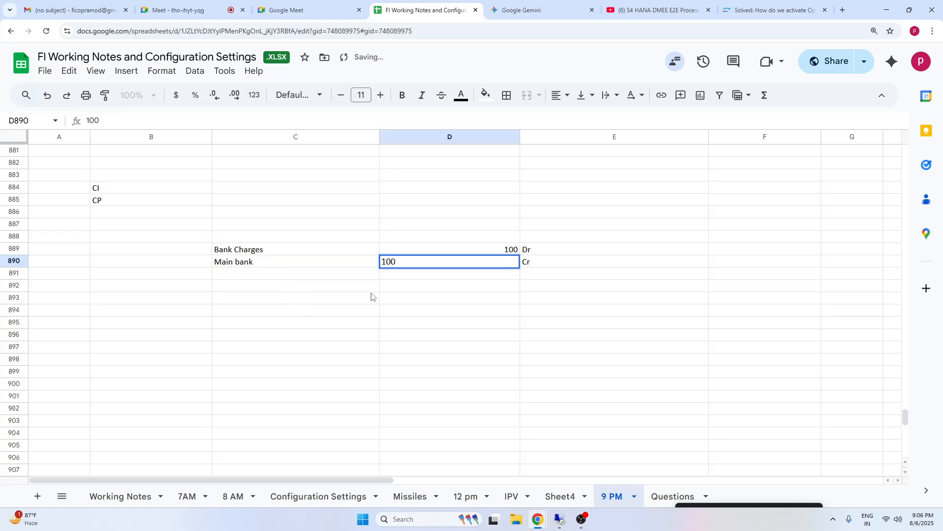
{"action": "left_click", "coordinate": [276, 294]}
{"action": "left_click", "coordinate": [262, 264]}
Switch back to SAP and try replacing the debit account symbol of the VZSI posting rule with VZBC.
{"action": "left_click", "coordinate": [559, 519]}
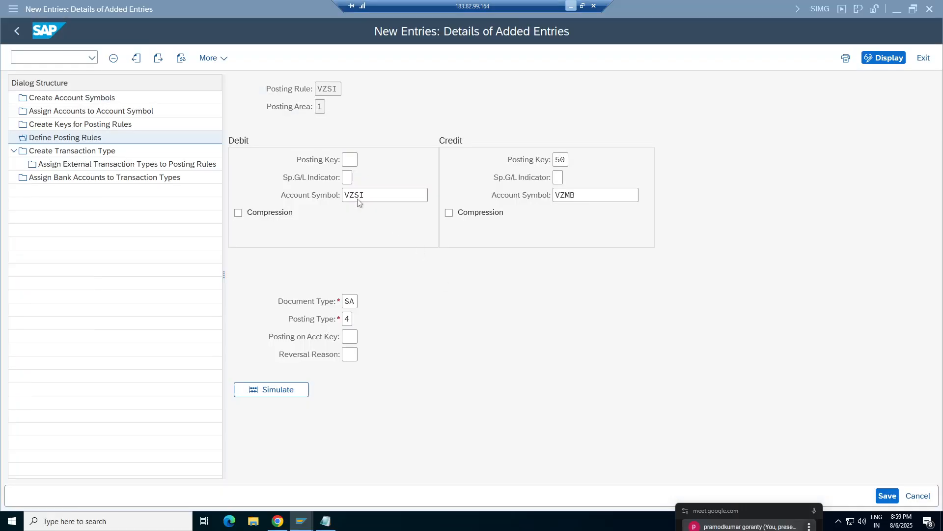
{"action": "left_click", "coordinate": [575, 194]}
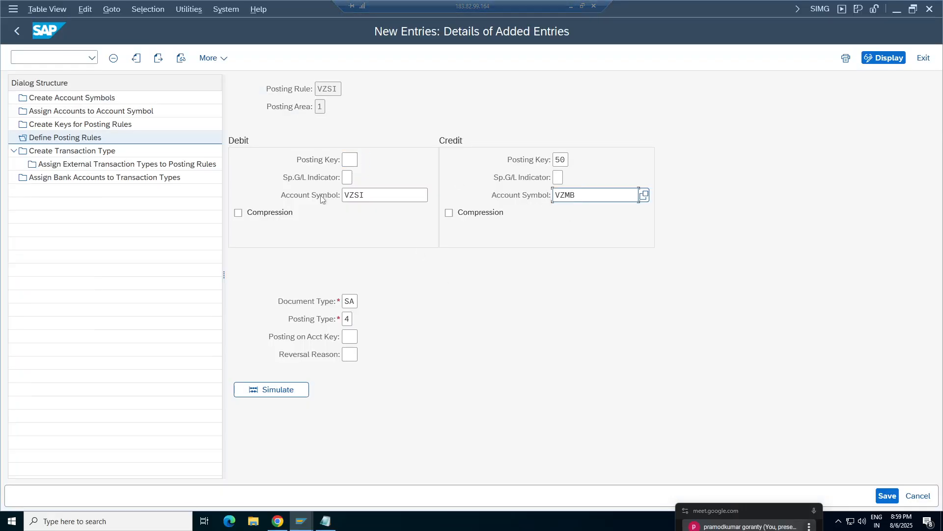
{"action": "left_click", "coordinate": [428, 195]}
{"action": "key", "text": "BackSpace"}
{"action": "key", "text": "BackSpace"}
{"action": "key", "text": "BackSpace"}
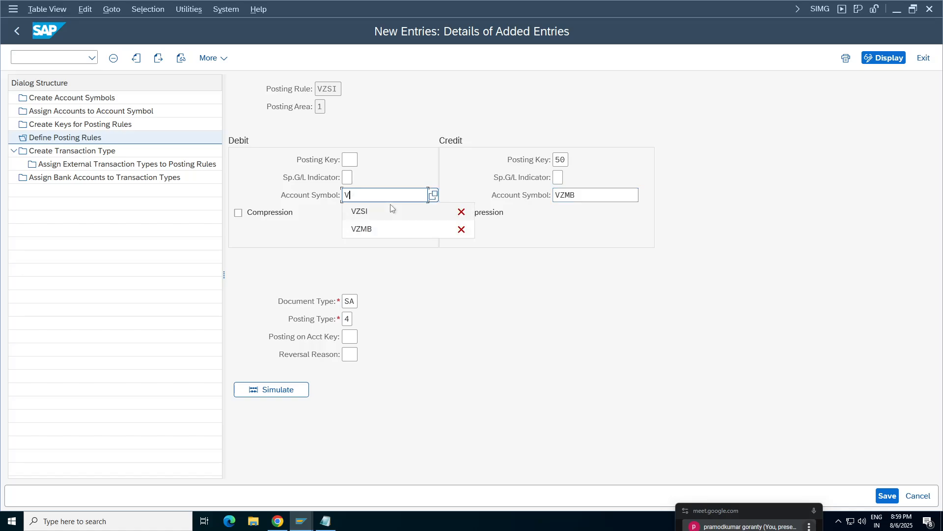
{"action": "type", "text": "ZMB"}
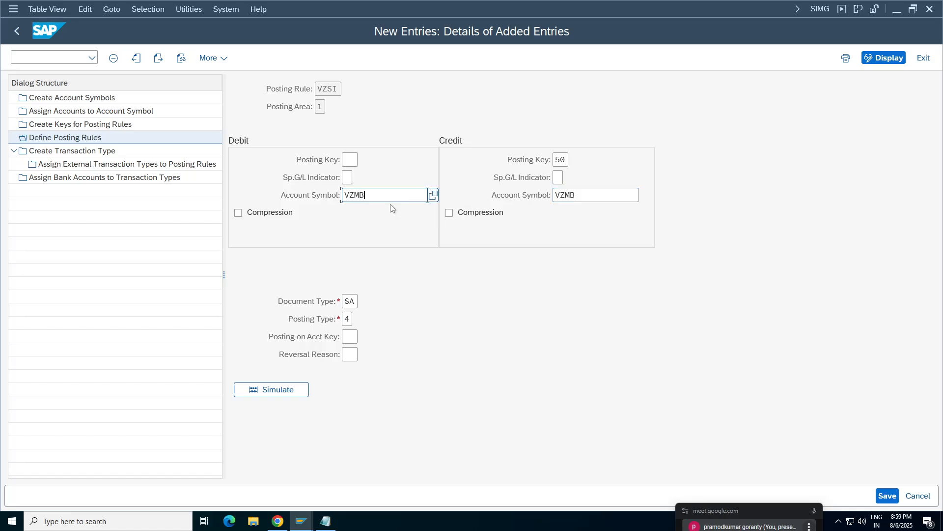
{"action": "key", "text": "BackSpace"}
{"action": "key", "text": "BackSpace"}
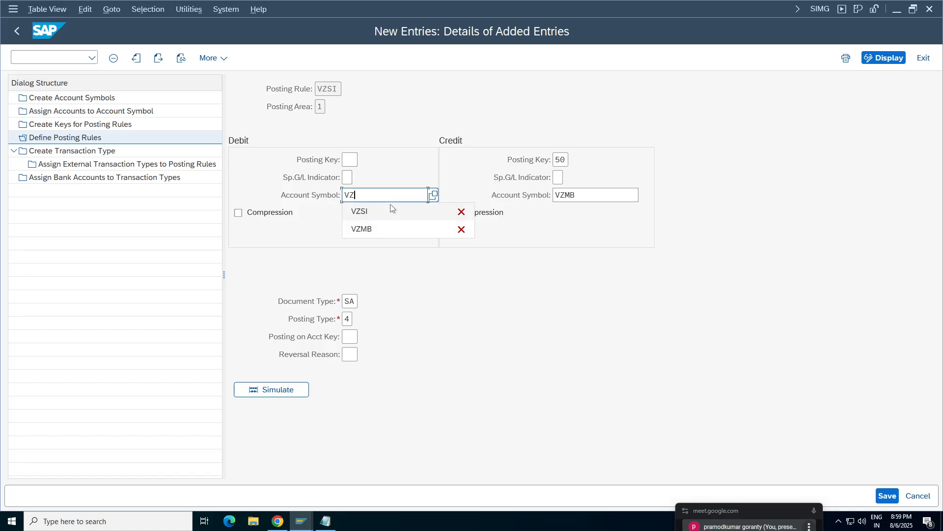
{"action": "type", "text": "BC"}
{"action": "key", "text": "Return"}
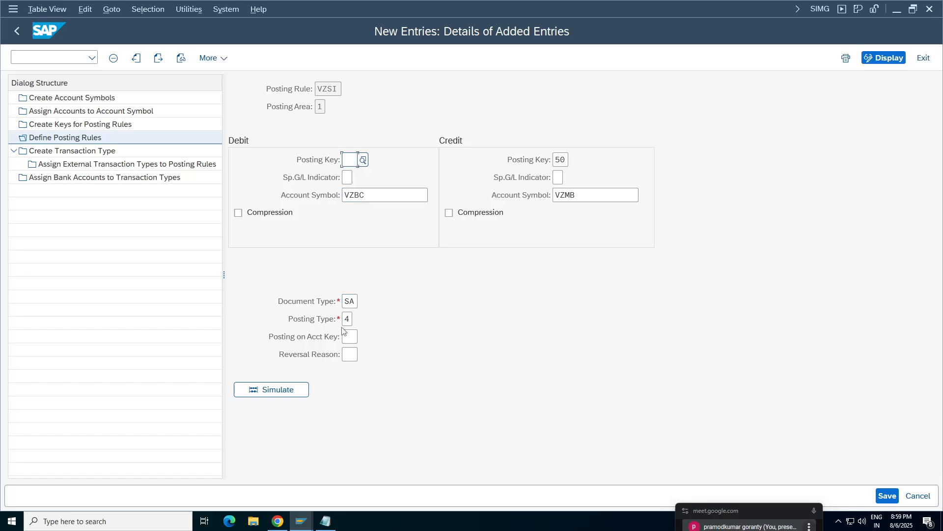
Look up the possible posting areas and discard the unsaved changes to the VZSI posting rule.
{"action": "left_click", "coordinate": [324, 105]}
{"action": "key", "text": "F4"}
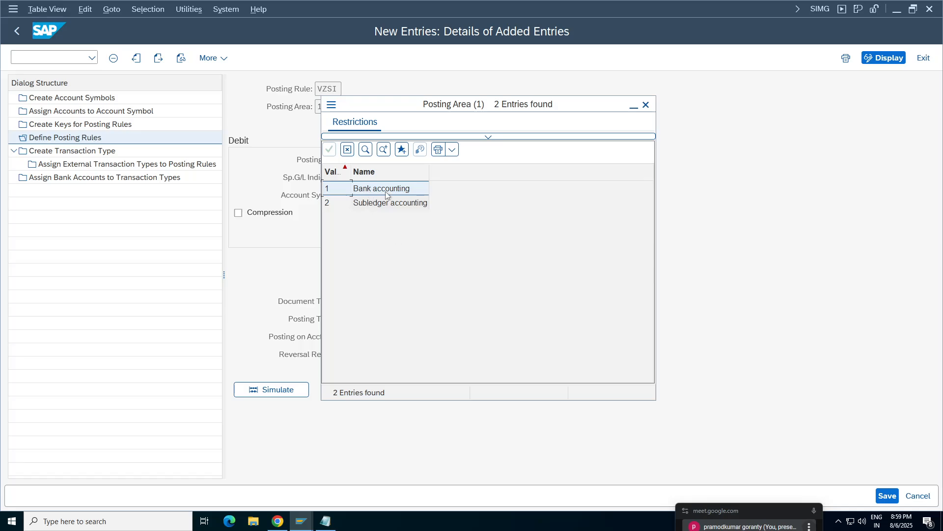
{"action": "left_click", "coordinate": [646, 105]}
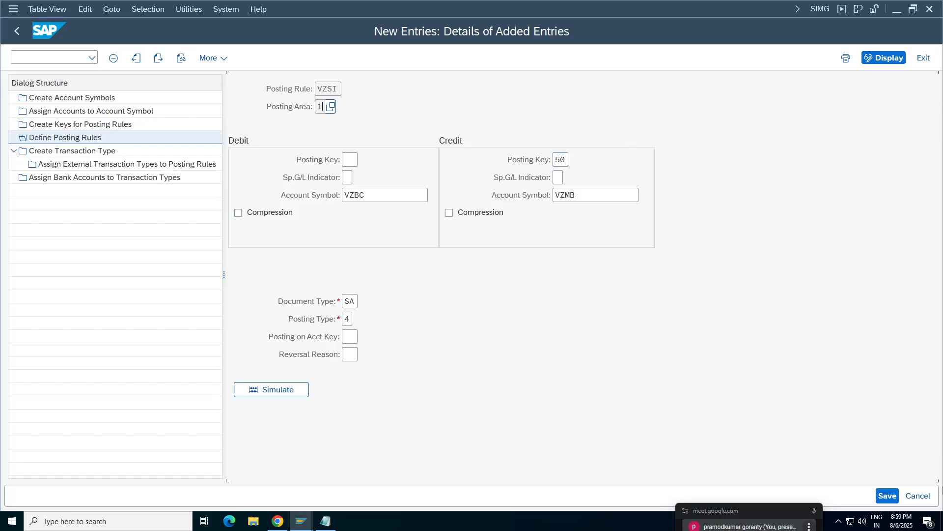
{"action": "left_click", "coordinate": [918, 496]}
{"action": "left_click", "coordinate": [207, 268]}
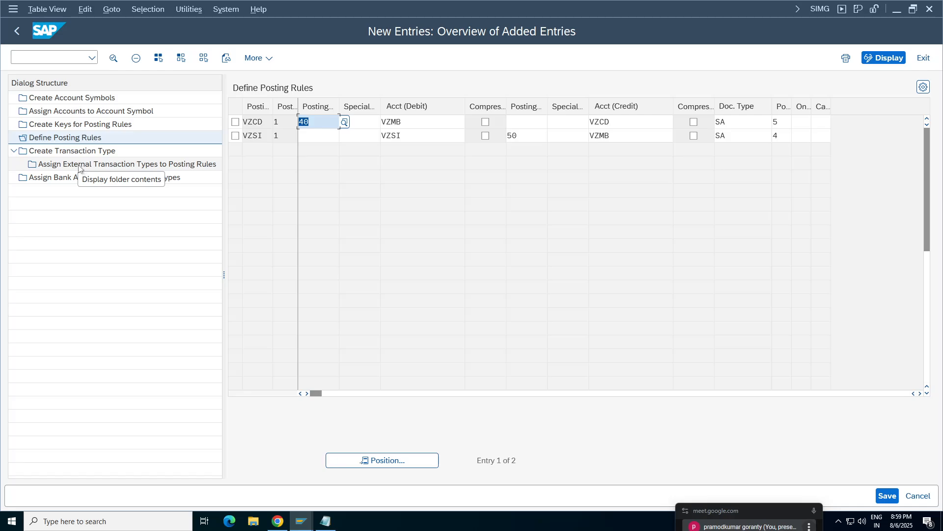
Leave the posting rule entries and reopen the global settings for electronic bank statement with chart of accounts VCOA.
{"action": "double_click", "coordinate": [74, 137]}
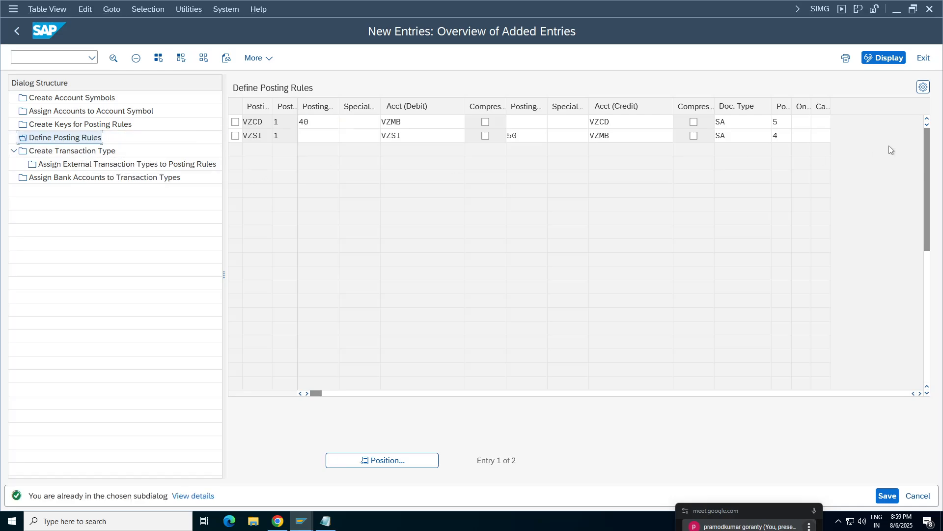
{"action": "left_click", "coordinate": [924, 58]}
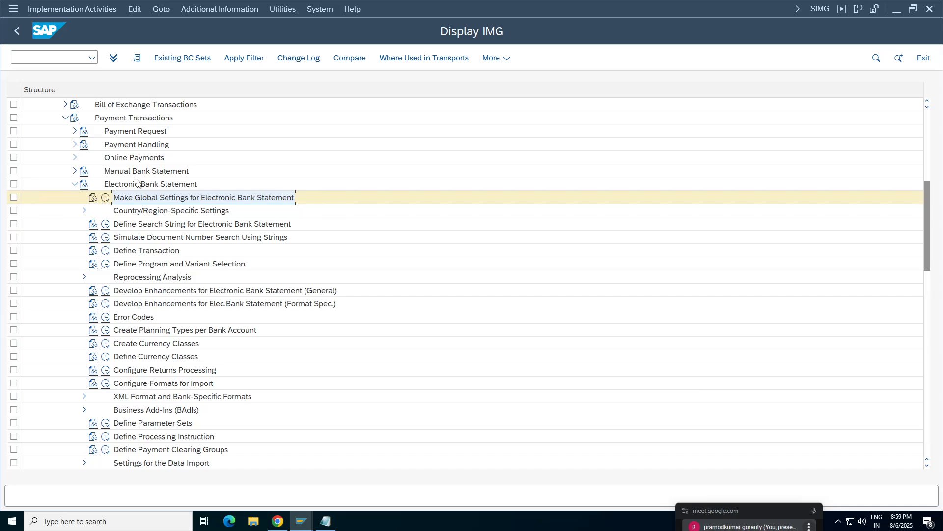
{"action": "left_click", "coordinate": [106, 197]}
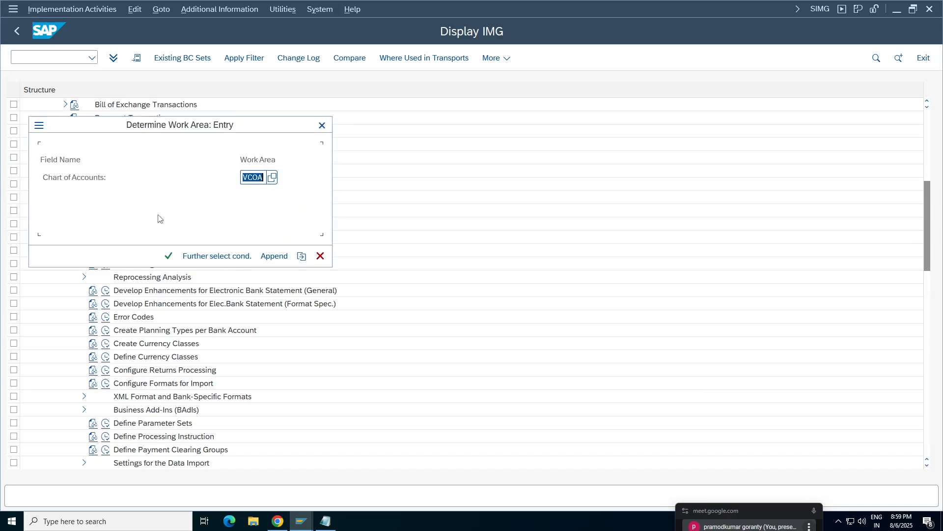
{"action": "left_click", "coordinate": [167, 255]}
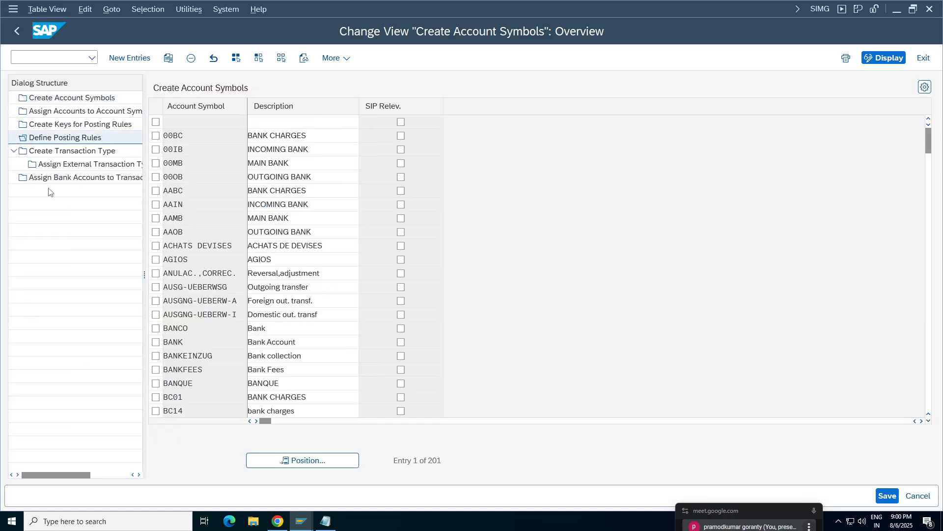
Look up the key VZBC in the list of posting rule keys.
{"action": "double_click", "coordinate": [80, 124]}
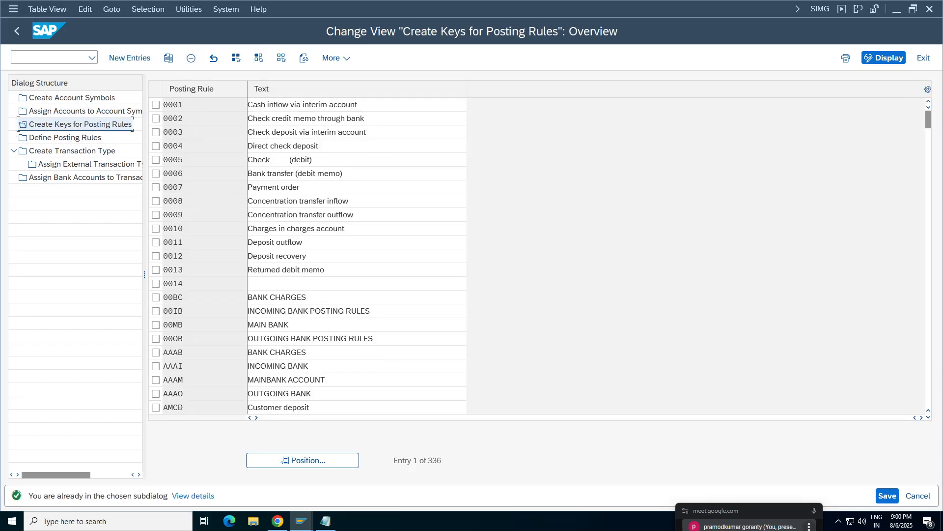
{"action": "left_click", "coordinate": [301, 461]}
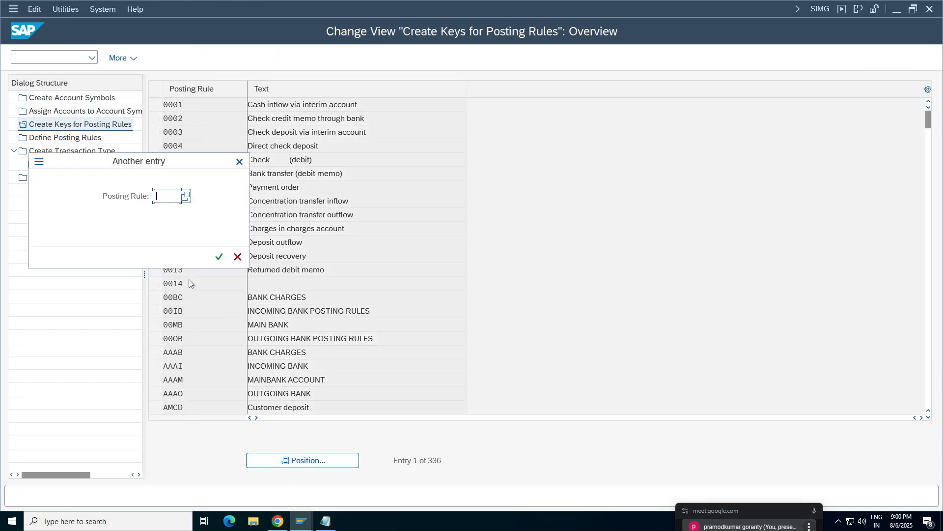
{"action": "type", "text": "VZBC"}
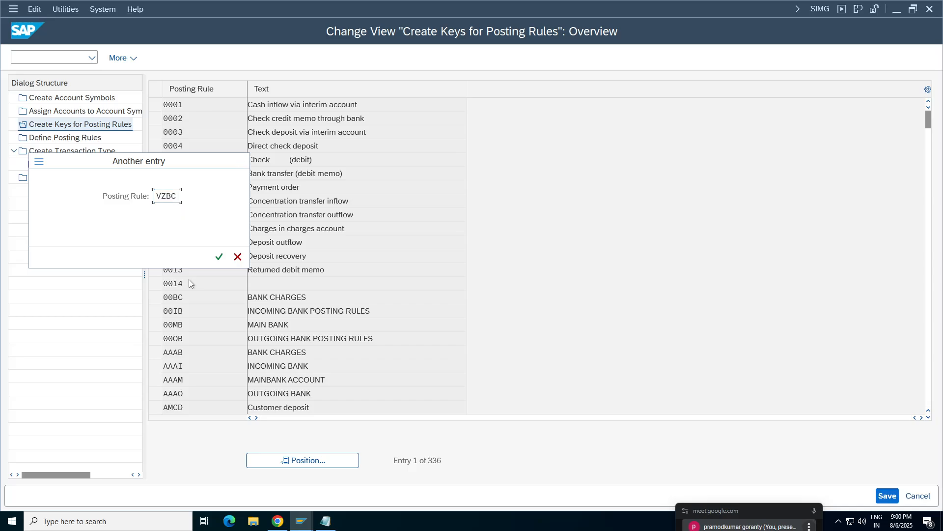
{"action": "key", "text": "Return"}
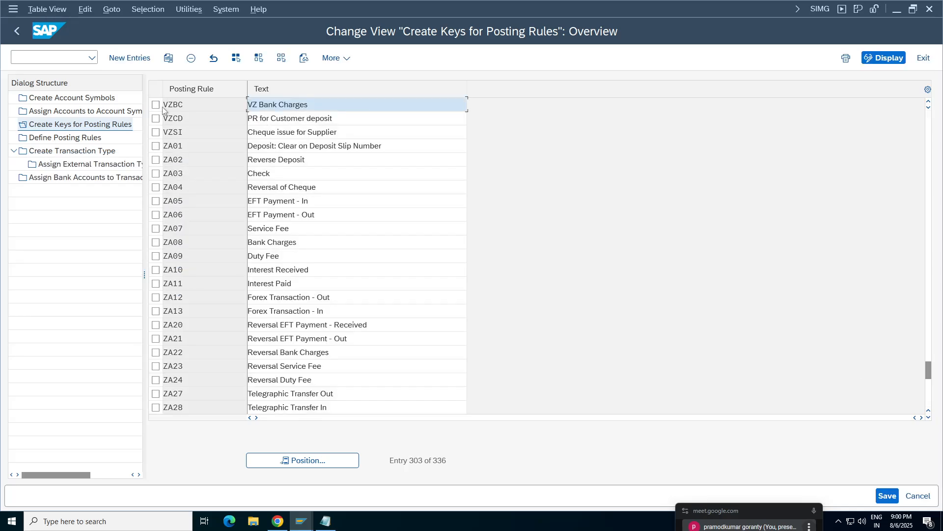
Start a new posting rule definition for rule VZBC with posting area 1.
{"action": "left_click", "coordinate": [66, 142]}
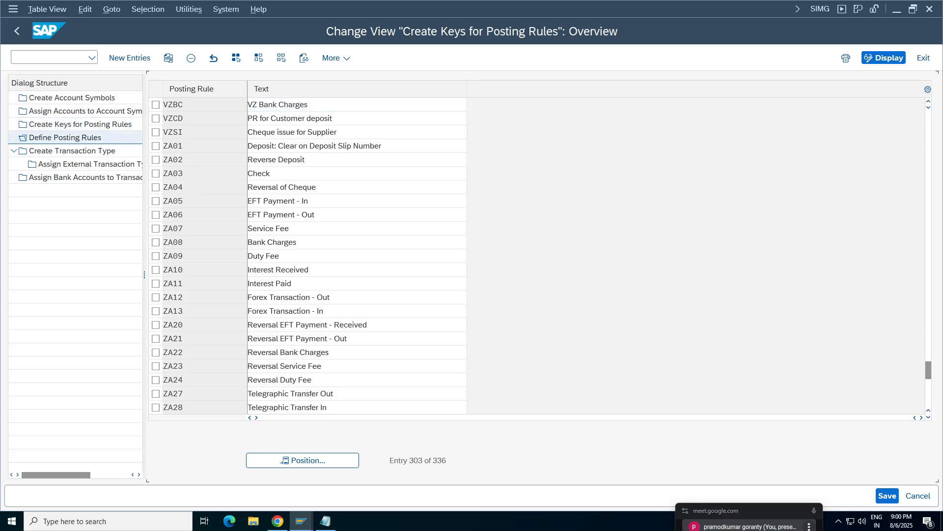
{"action": "left_click", "coordinate": [152, 58]}
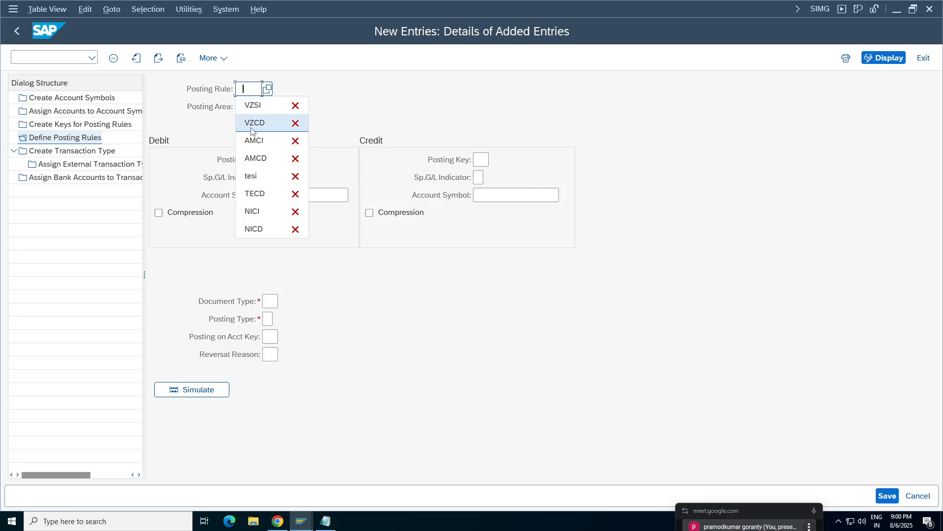
{"action": "key", "text": "BackSpace"}
{"action": "type", "text": "VZ"}
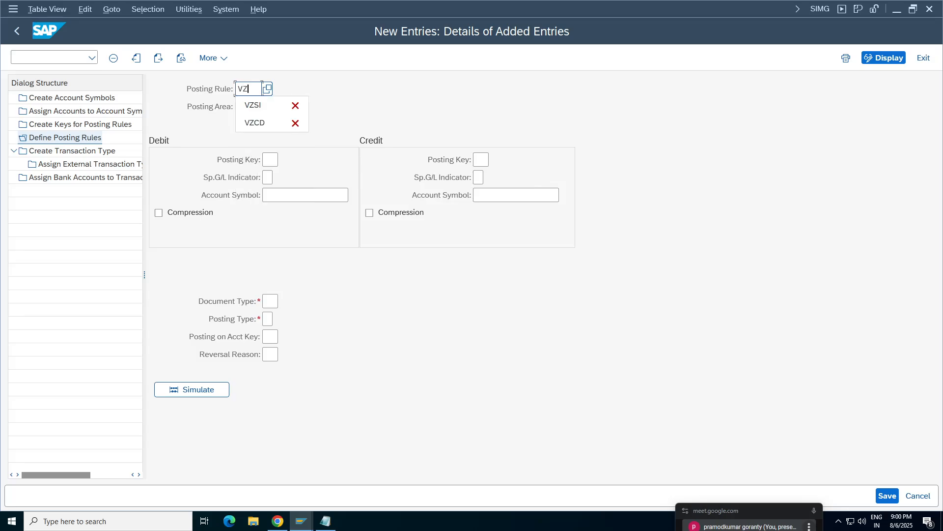
{"action": "type", "text": "BC"}
{"action": "left_click", "coordinate": [241, 106]}
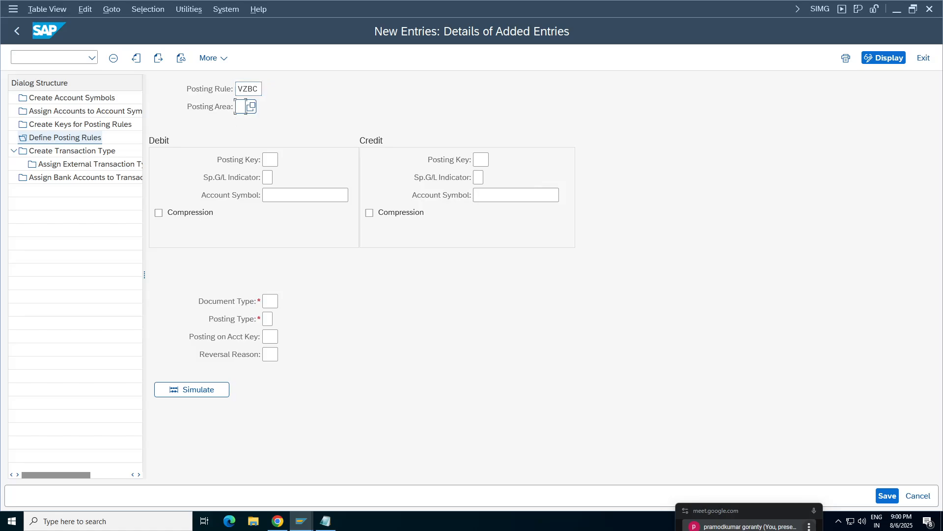
{"action": "type", "text": "1"}
Set the credit side to posting key 50 with account symbol VZMB and the debit side to posting key 40 with account symbol VZBC.
{"action": "left_click", "coordinate": [481, 160]}
{"action": "type", "text": "50"}
{"action": "left_click", "coordinate": [489, 195]}
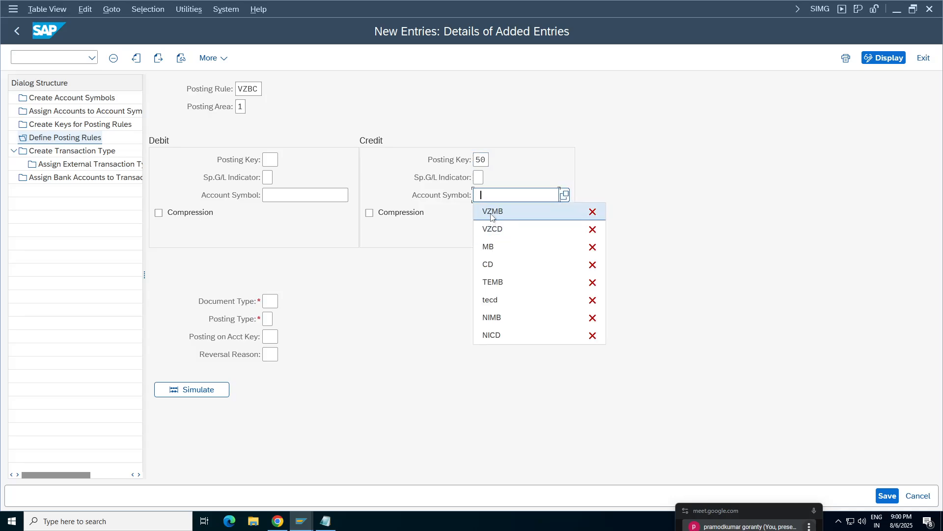
{"action": "left_click", "coordinate": [491, 217]}
{"action": "left_click", "coordinate": [293, 195]}
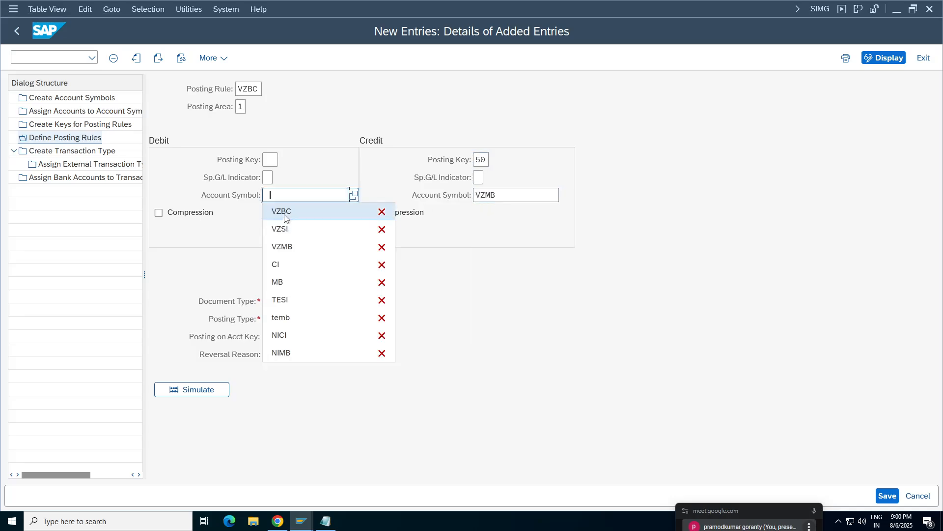
{"action": "left_click", "coordinate": [285, 212]}
{"action": "left_click", "coordinate": [271, 160]}
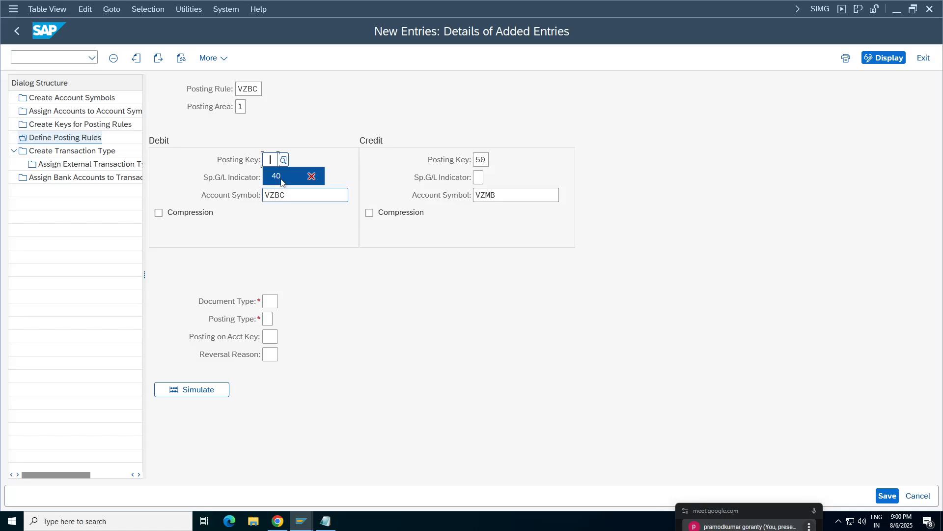
{"action": "left_click", "coordinate": [281, 177]}
Set document type SA and posting type 1 (Post to G/L account) for the VZBC rule, and save it.
{"action": "left_click", "coordinate": [270, 301]}
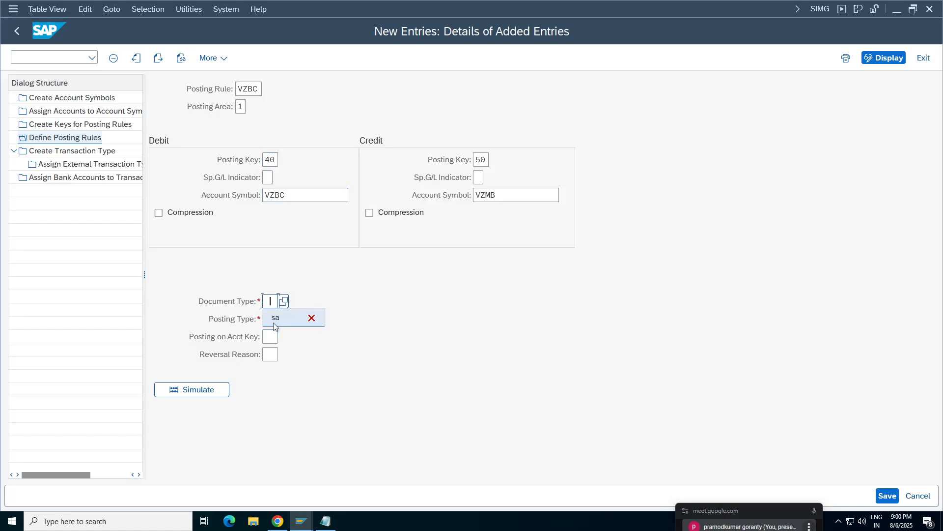
{"action": "left_click", "coordinate": [275, 317]}
{"action": "left_click", "coordinate": [269, 319]}
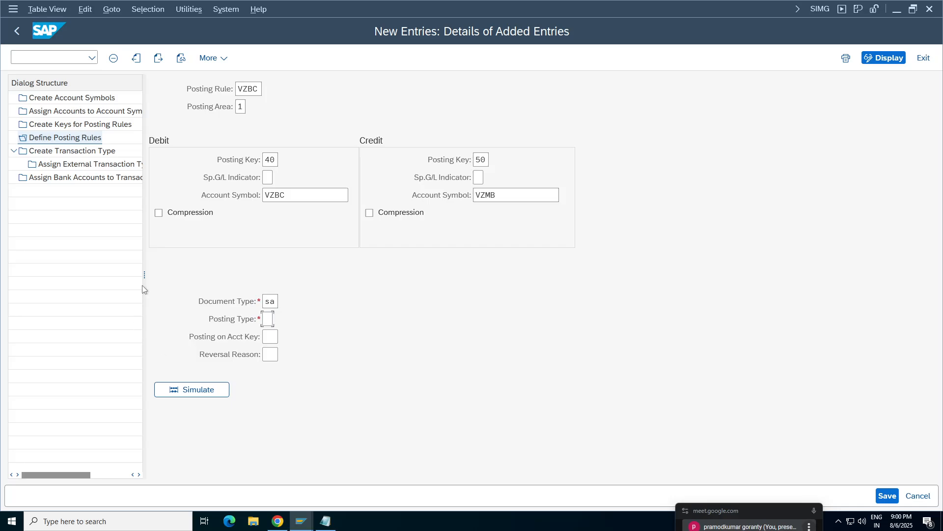
{"action": "key", "text": "F4"}
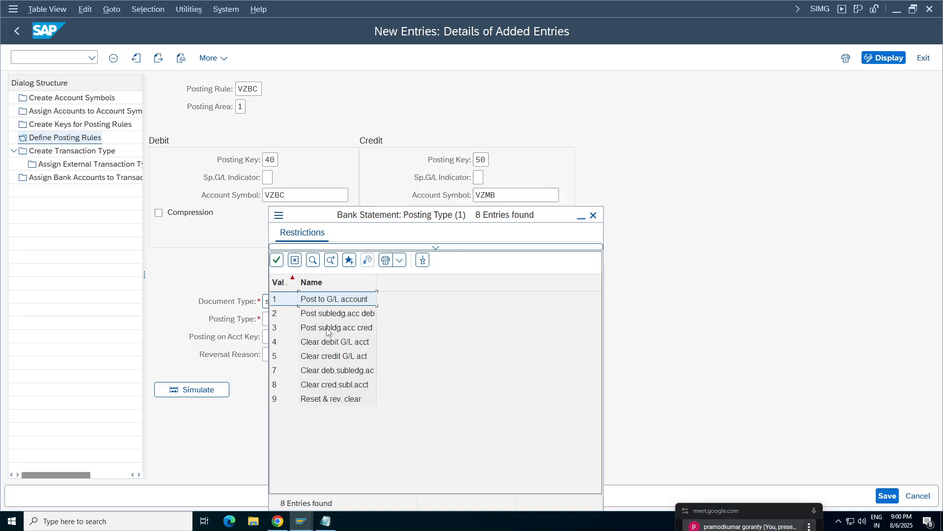
{"action": "left_click_drag", "start_coordinate": [432, 216], "coordinate": [658, 161]}
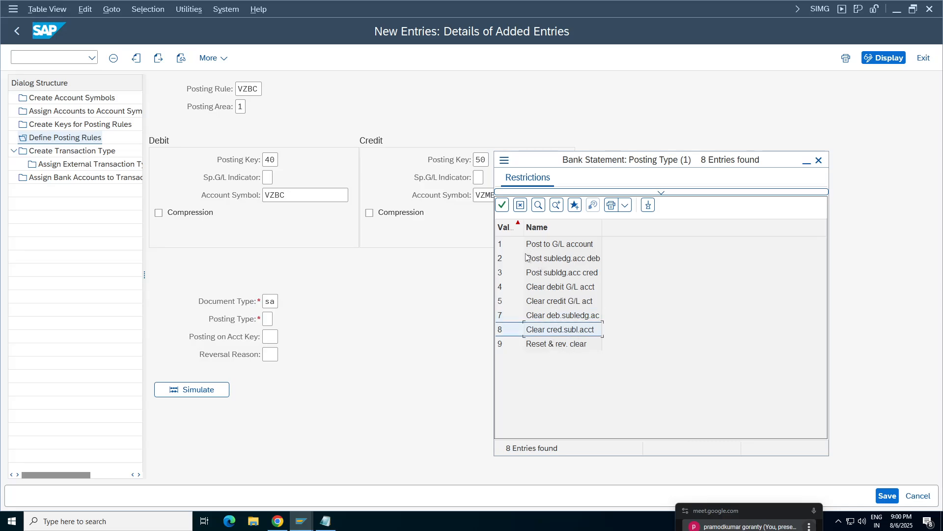
{"action": "double_click", "coordinate": [559, 246]}
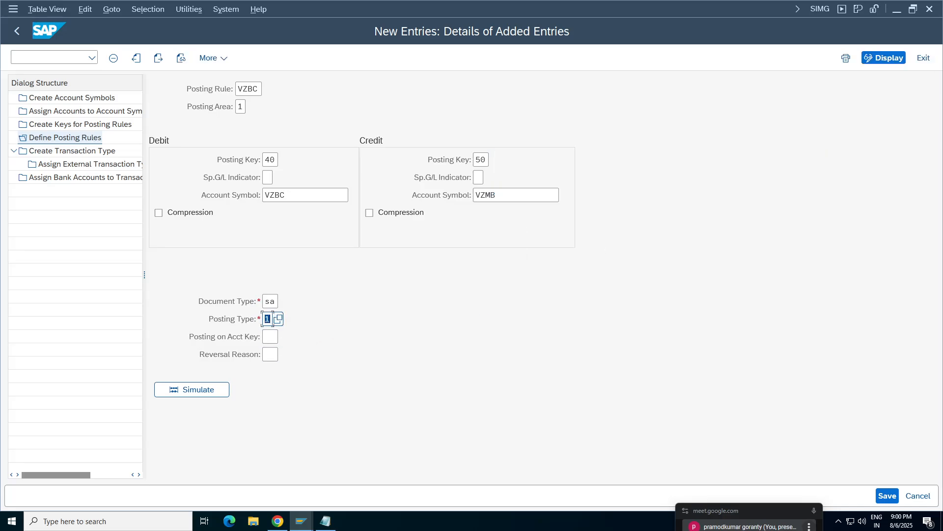
{"action": "key", "text": "ctrl+s"}
{"action": "key", "text": "Return"}
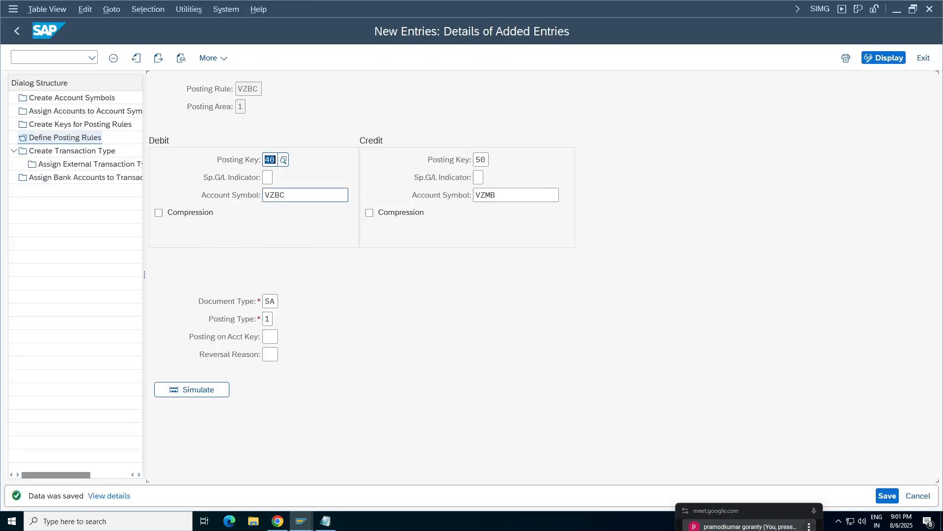
{"action": "left_click", "coordinate": [272, 319]}
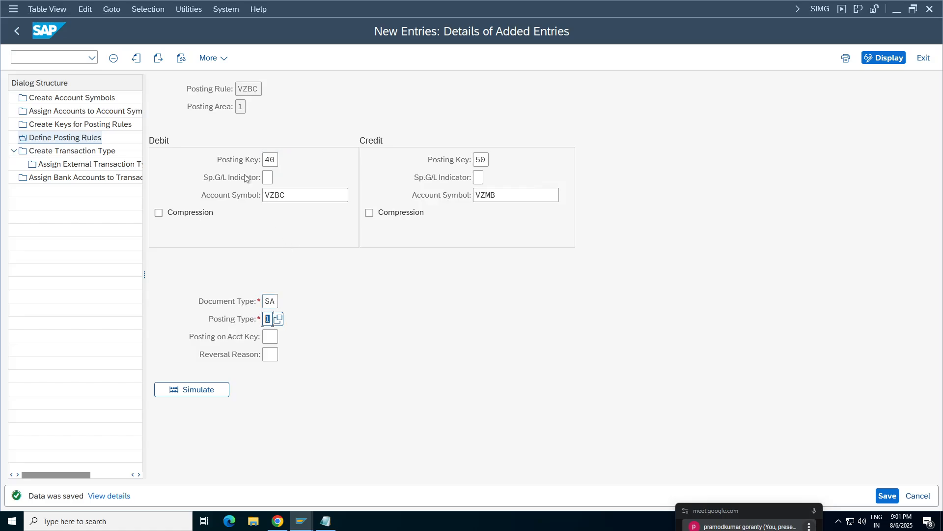
{"action": "left_click", "coordinate": [269, 195]}
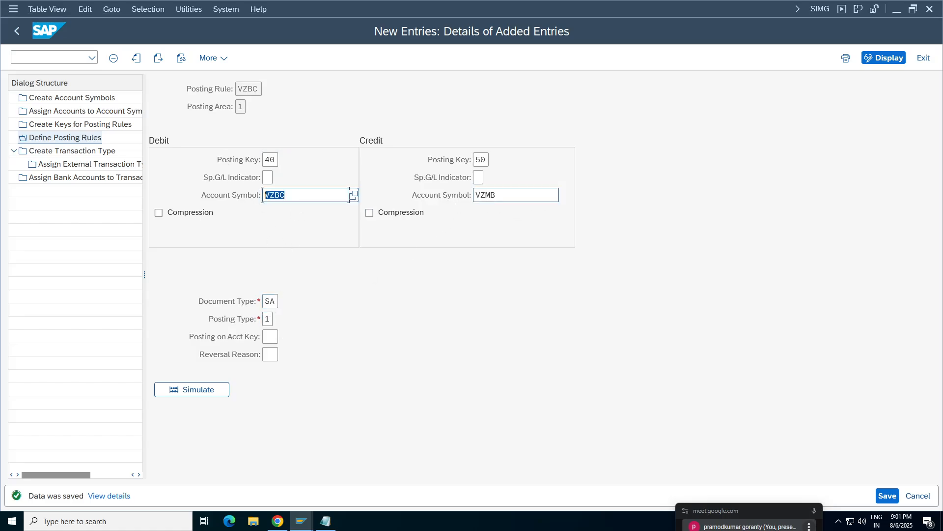
{"action": "left_click", "coordinate": [489, 196]}
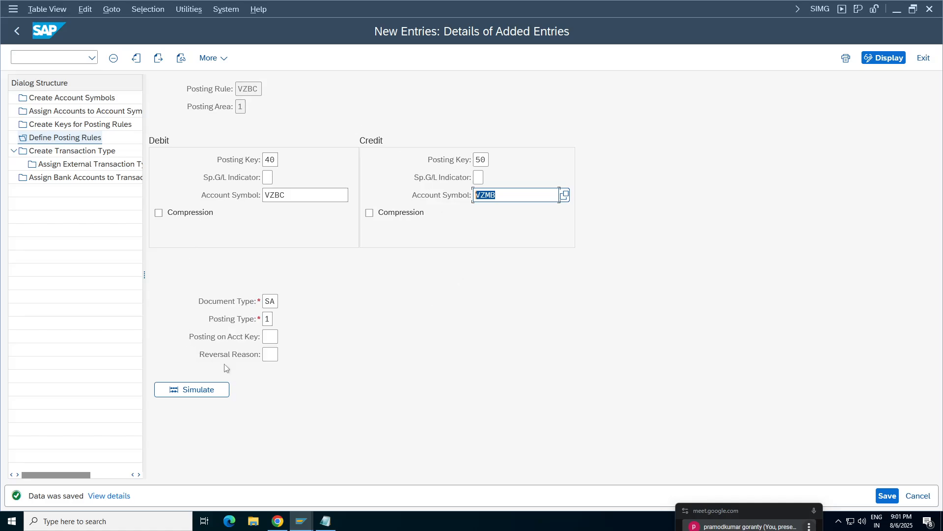
Open the transaction types and position the list at the entry beginning with VZ01.
{"action": "left_click", "coordinate": [68, 153]}
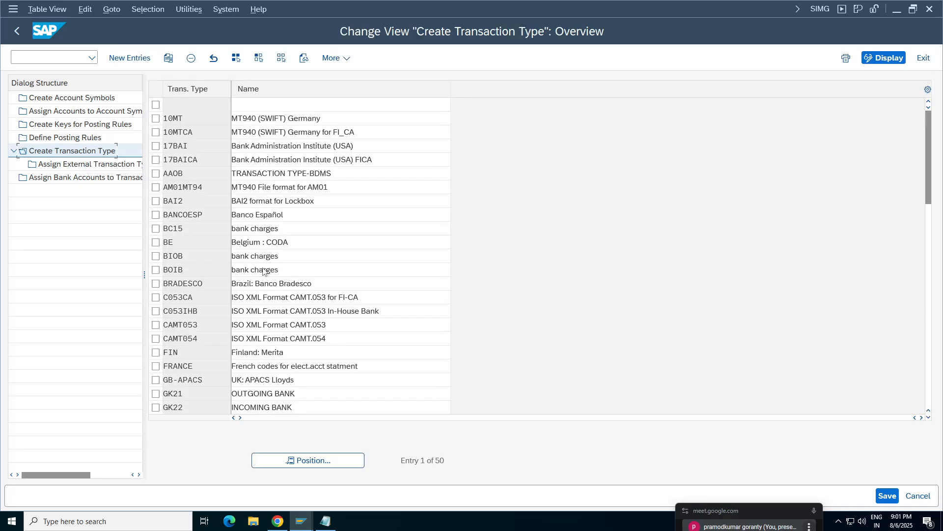
{"action": "left_click", "coordinate": [314, 460]}
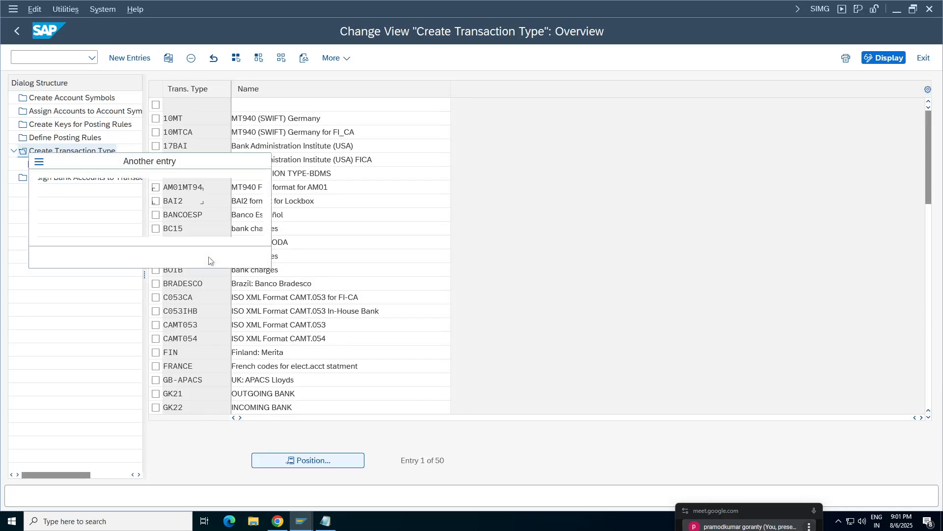
{"action": "left_click", "coordinate": [181, 213]}
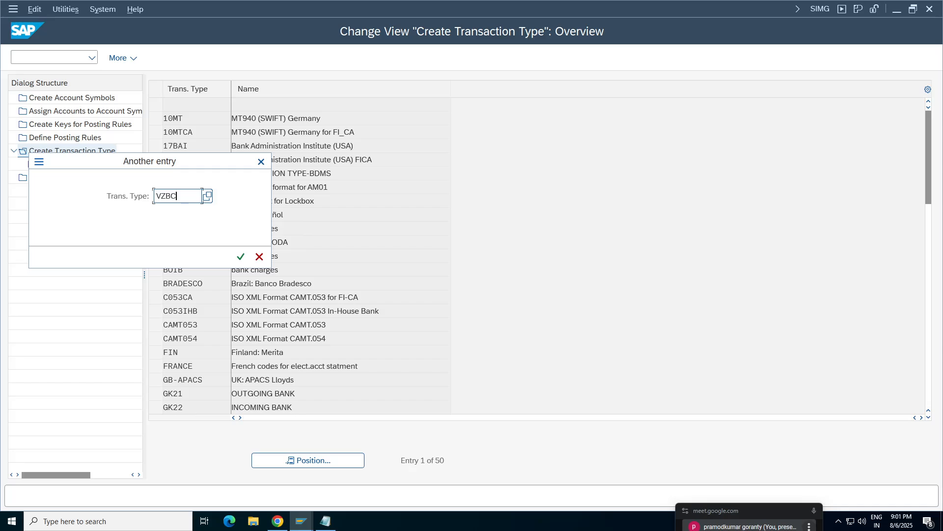
{"action": "key", "text": "BackSpace"}
{"action": "key", "text": "BackSpace"}
{"action": "key", "text": "BackSpace"}
{"action": "key", "text": "BackSpace"}
{"action": "type", "text": "M"}
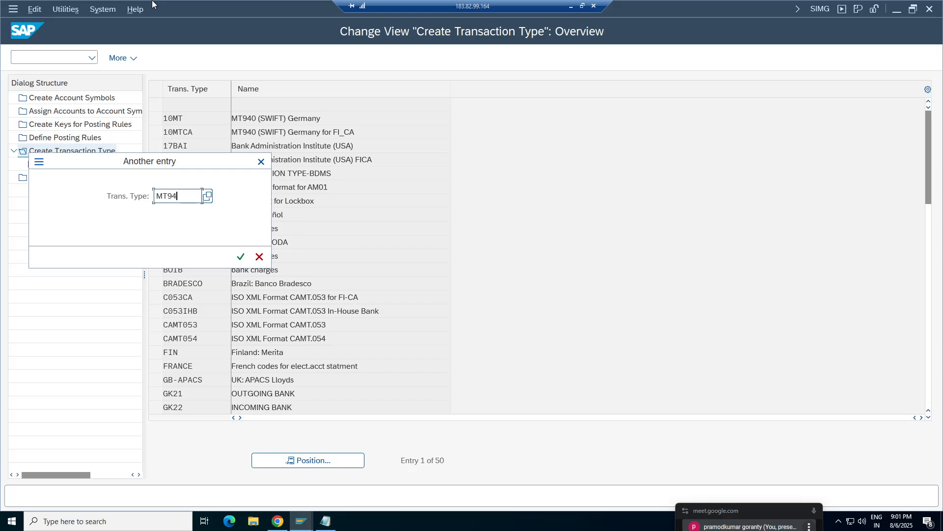
{"action": "key", "text": "BackSpace"}
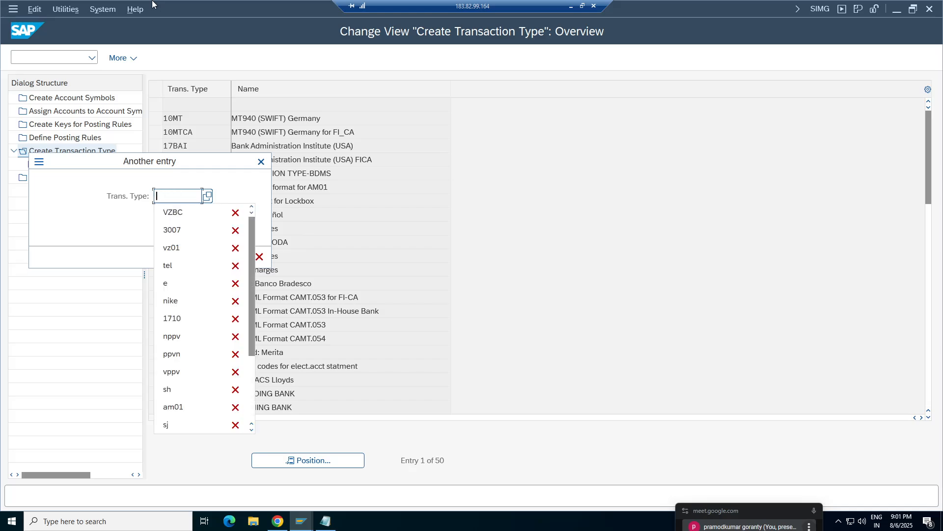
{"action": "type", "text": "VZ01"}
{"action": "key", "text": "Return"}
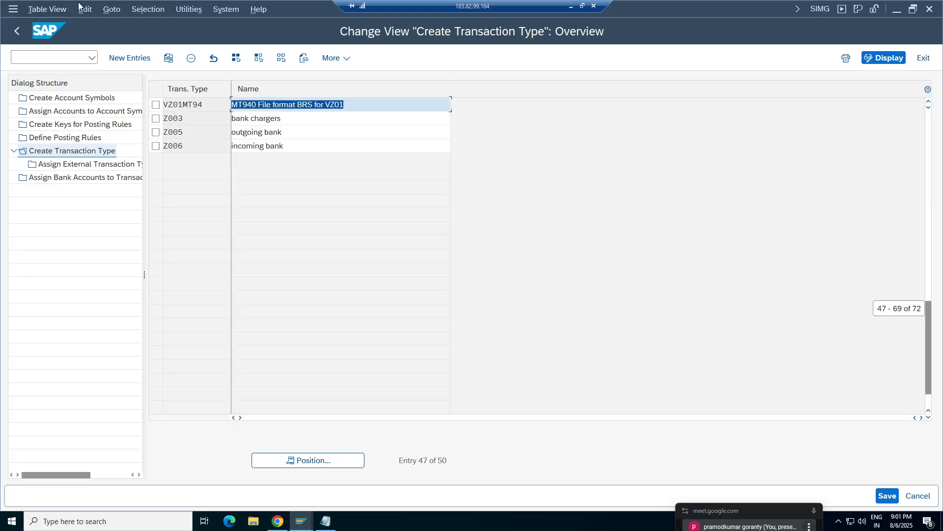
Select transaction type VZ01MT94 and start new entries in its assignment of external transaction types to posting rules.
{"action": "left_click", "coordinate": [156, 104]}
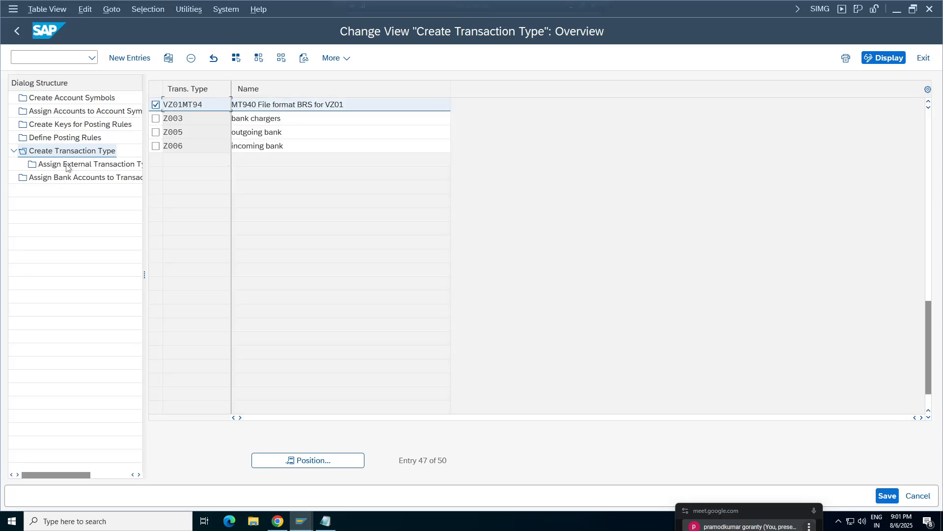
{"action": "double_click", "coordinate": [68, 168]}
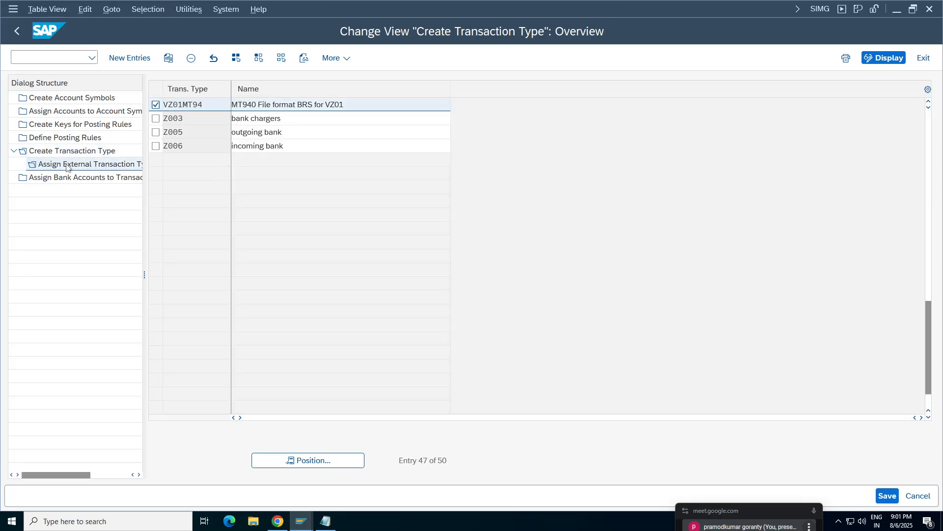
{"action": "left_click", "coordinate": [130, 59]}
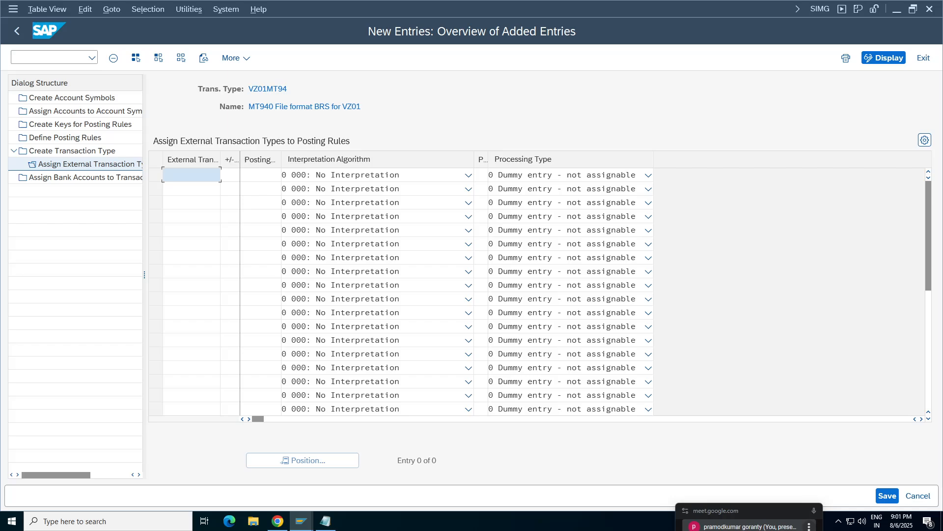
Enter external transaction VZBC with a negative sign and assign it to posting rule VZBC.
{"action": "left_click", "coordinate": [188, 176]}
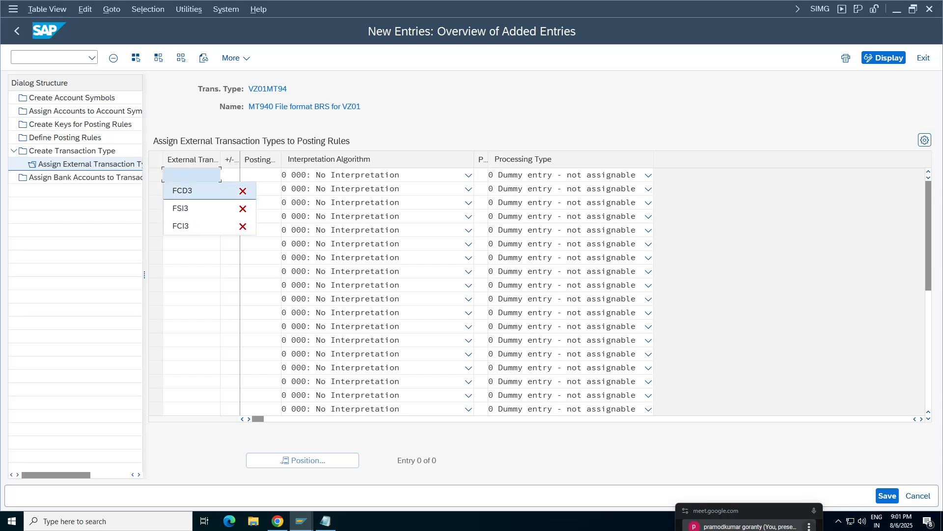
{"action": "left_click", "coordinate": [197, 175]}
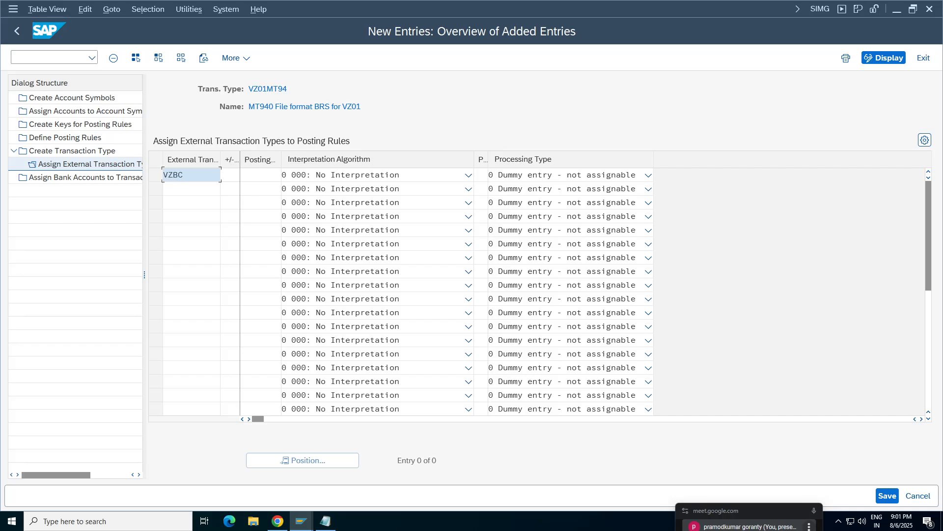
{"action": "key", "text": "Tab"}
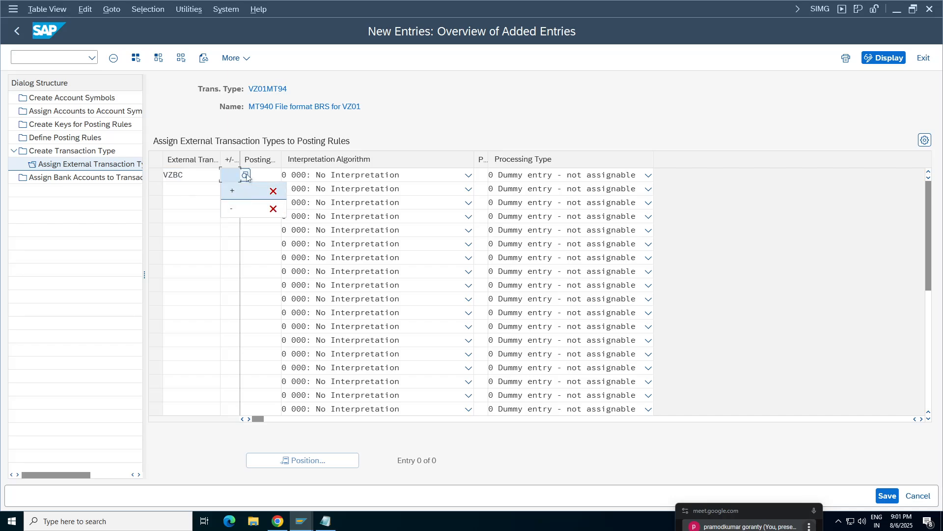
{"action": "left_click", "coordinate": [246, 176]}
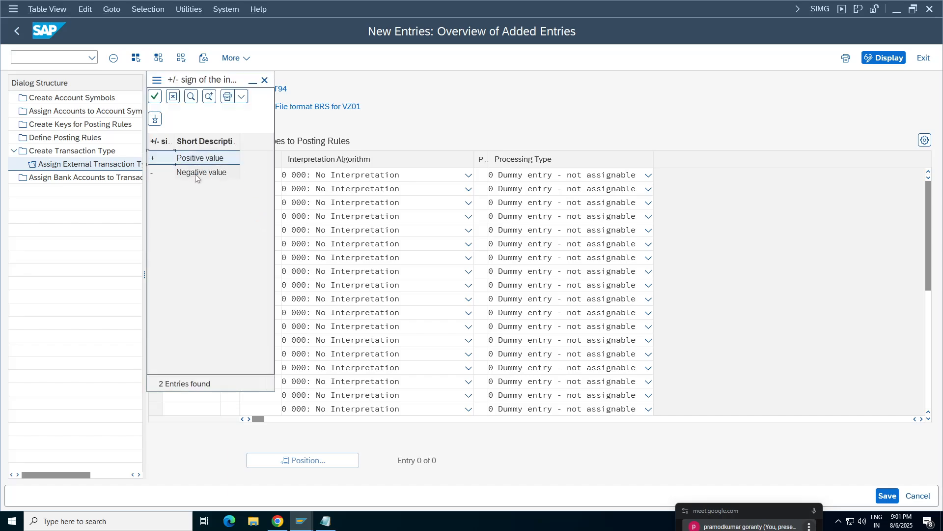
{"action": "left_click", "coordinate": [196, 173]}
{"action": "key", "text": "Tab"}
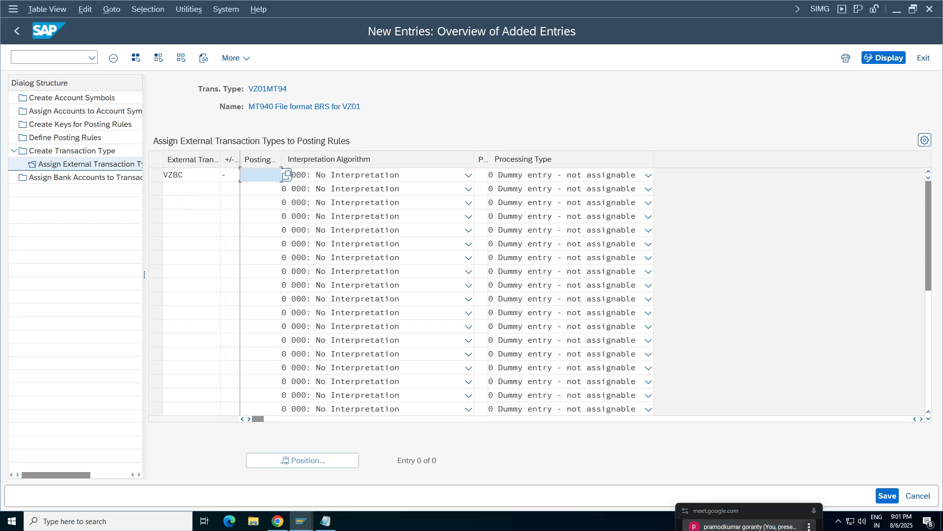
{"action": "type", "text": "VZBC"}
{"action": "key", "text": "Return"}
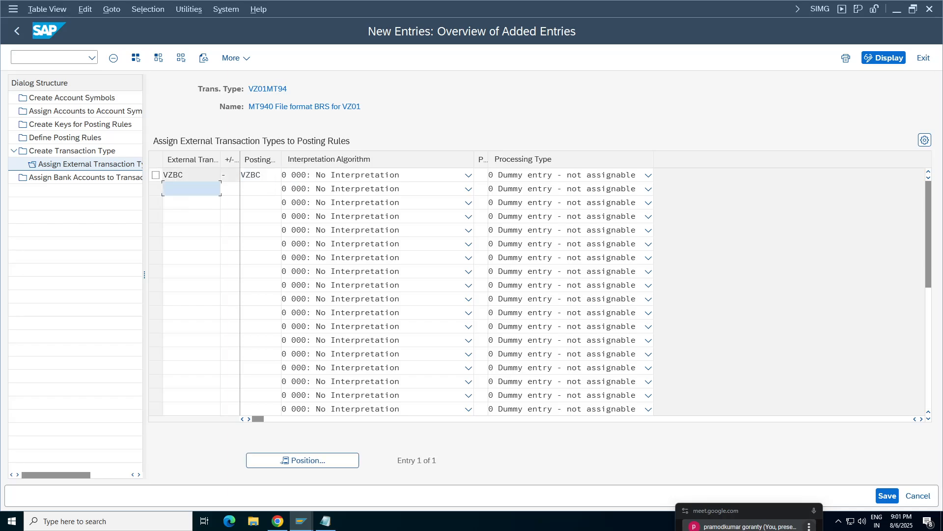
Set the VZBC entry's interpretation algorithm to 000: No Interpretation and save the assignment.
{"action": "key", "text": "Tab"}
{"action": "left_click", "coordinate": [469, 176]}
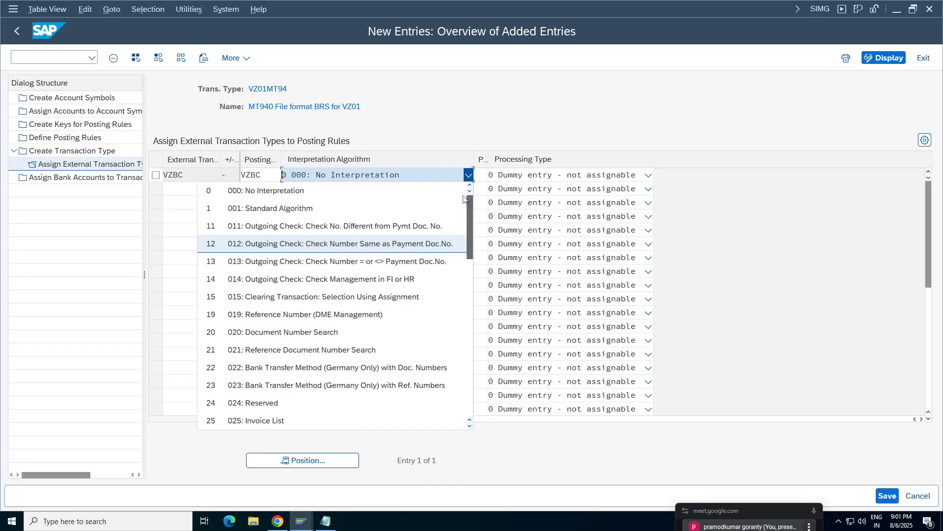
{"action": "left_click", "coordinate": [445, 245]}
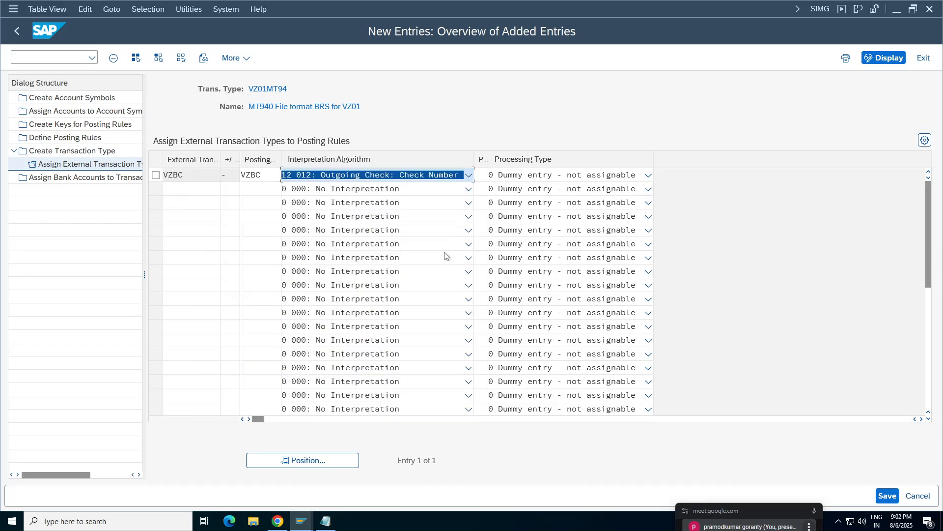
{"action": "left_click", "coordinate": [469, 176]}
{"action": "scroll", "coordinate": [469, 244], "scroll_direction": "up", "scroll_amount": 3}
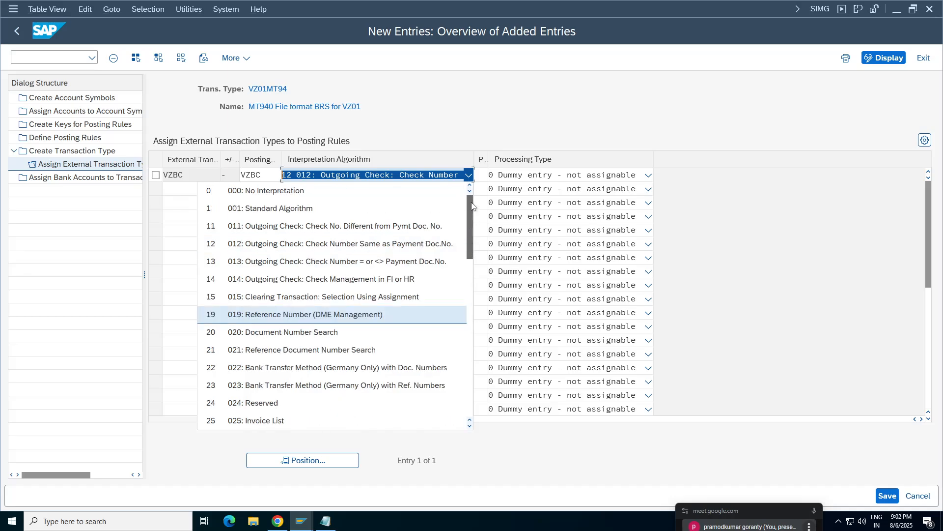
{"action": "scroll", "coordinate": [470, 246], "scroll_direction": "down", "scroll_amount": 2}
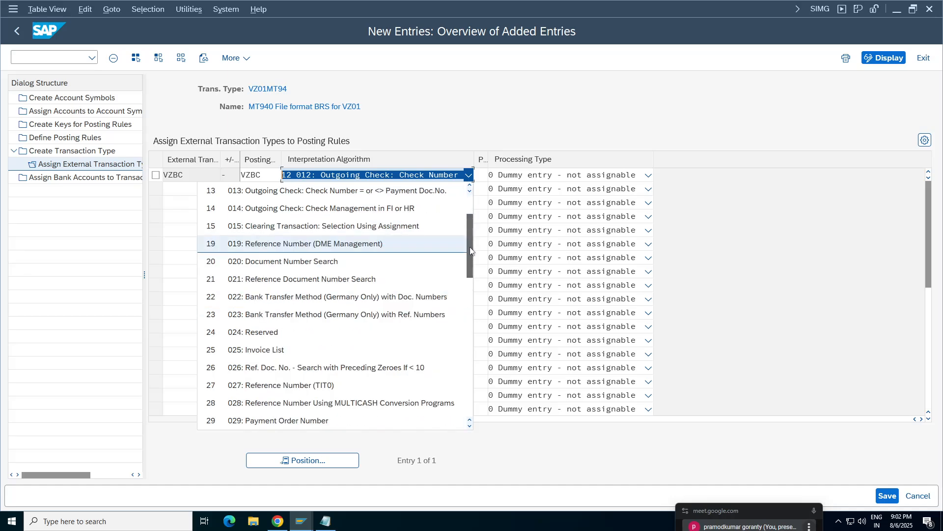
{"action": "scroll", "coordinate": [470, 246], "scroll_direction": "up", "scroll_amount": 2}
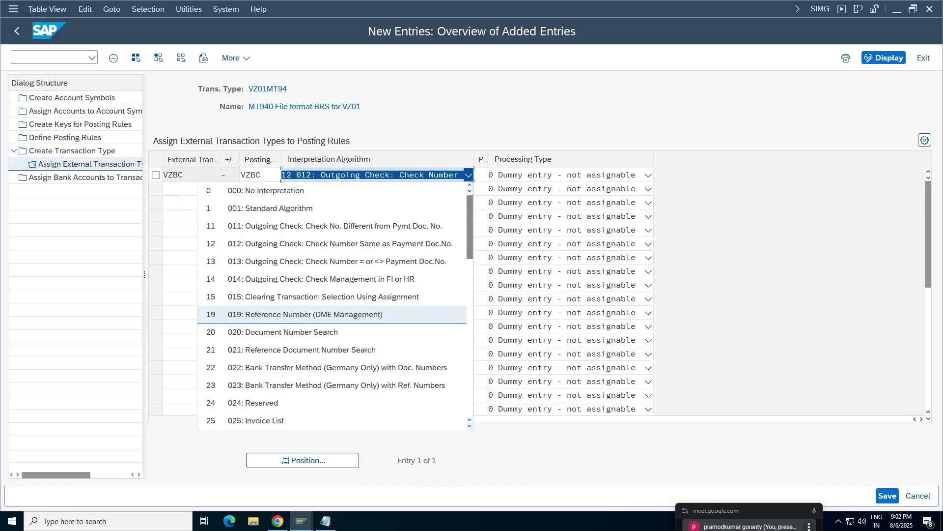
{"action": "left_click", "coordinate": [294, 191]}
{"action": "left_click", "coordinate": [887, 495]}
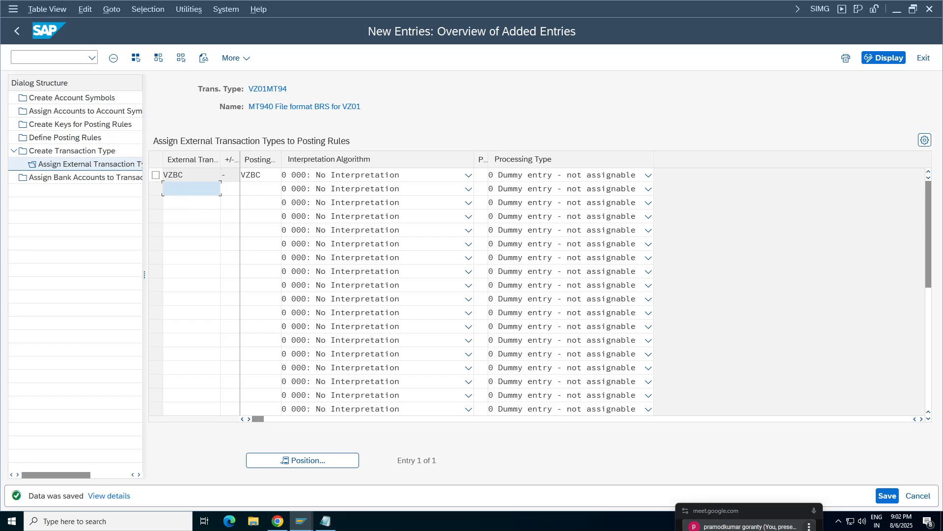
Check the assignment of bank accounts to transaction types and select the row with transaction type VZ01MT94 for company code VZ01.
{"action": "left_click", "coordinate": [89, 178]}
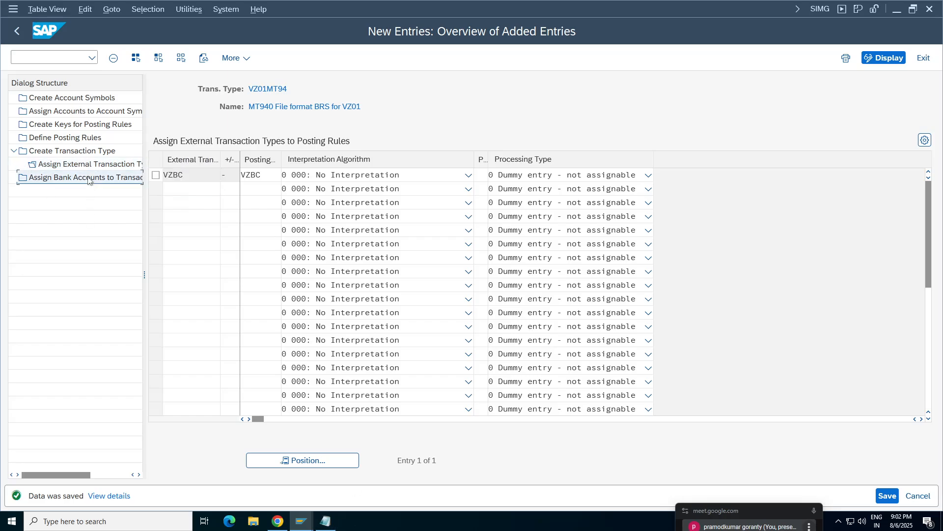
{"action": "double_click", "coordinate": [89, 177]}
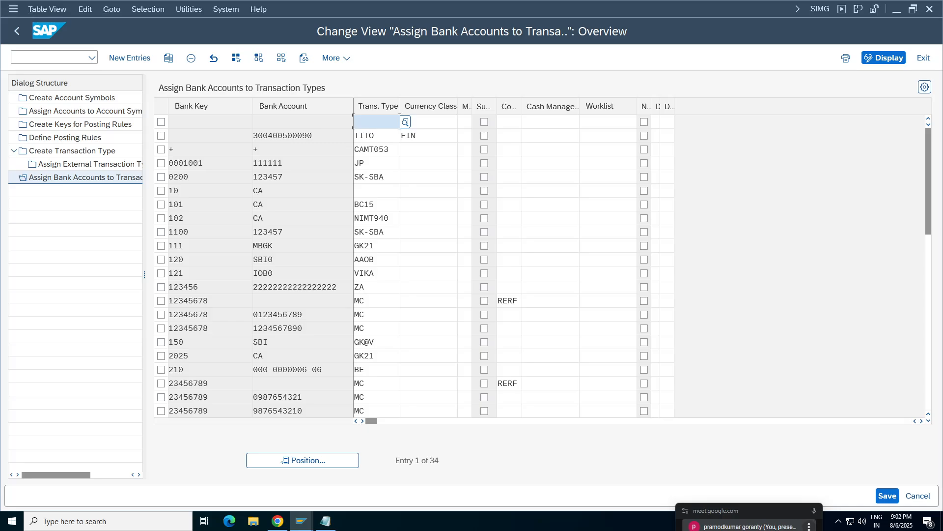
{"action": "left_click", "coordinate": [329, 461]}
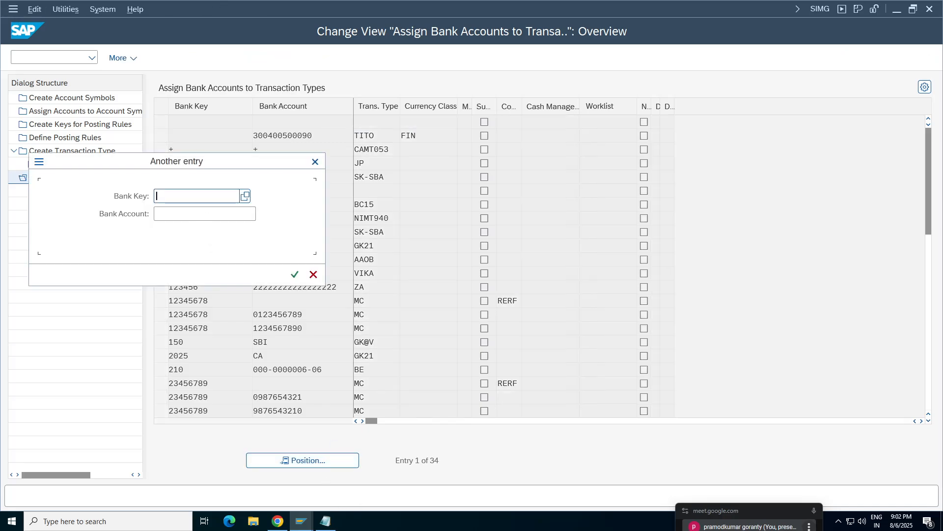
{"action": "left_click", "coordinate": [176, 197]}
{"action": "left_click", "coordinate": [315, 162]}
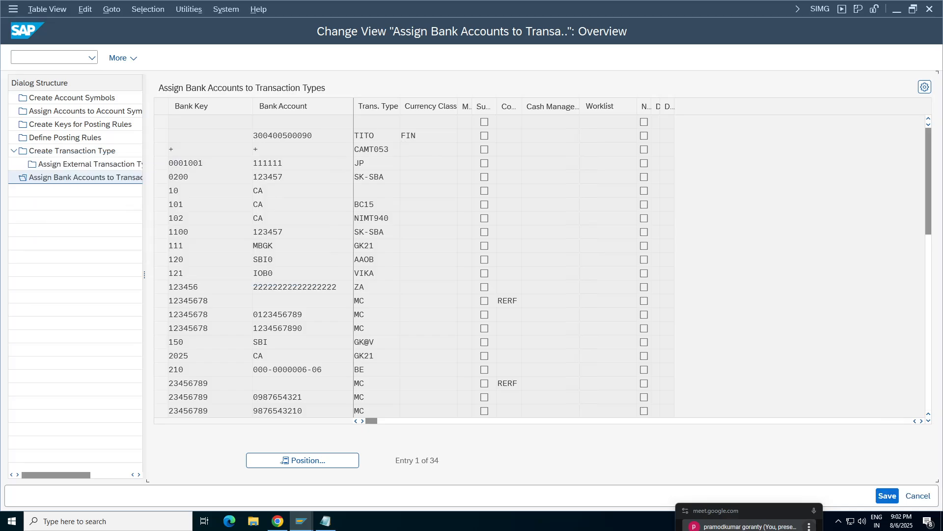
{"action": "left_click", "coordinate": [398, 350]}
{"action": "scroll", "coordinate": [398, 350], "scroll_direction": "down", "scroll_amount": 5}
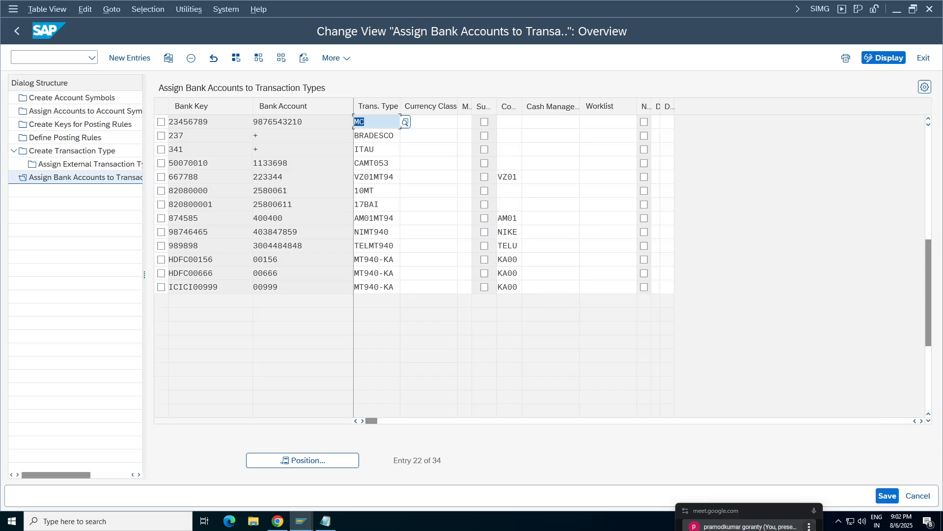
{"action": "left_click", "coordinate": [366, 232]}
{"action": "left_click", "coordinate": [364, 218]}
{"action": "left_click", "coordinate": [366, 177]}
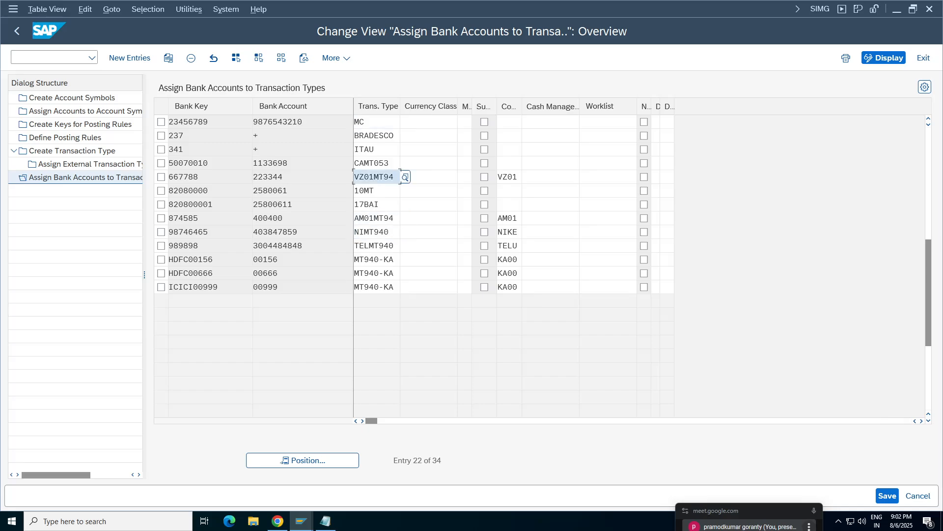
{"action": "left_click", "coordinate": [161, 177]}
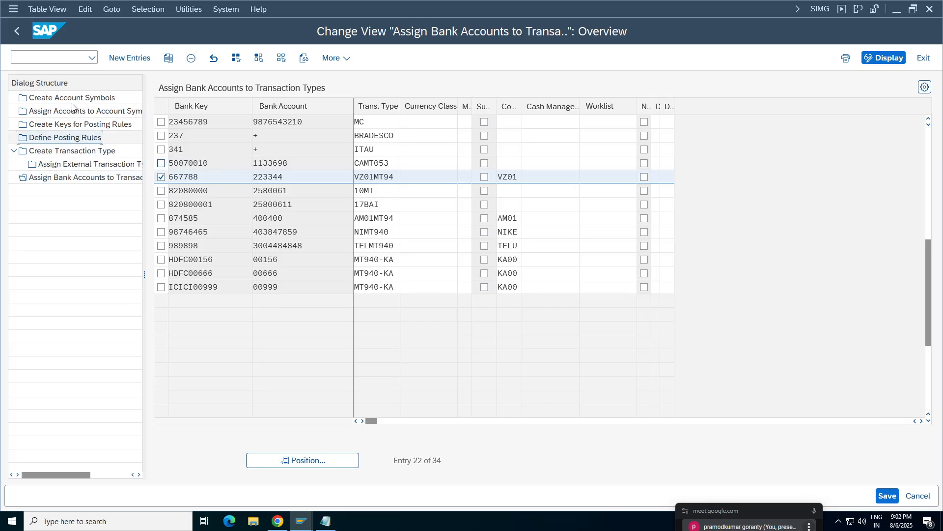
Return to transaction type VZ01MT94 and display its assignment of external transaction types to posting rules.
{"action": "left_click", "coordinate": [75, 137]}
{"action": "double_click", "coordinate": [72, 151]}
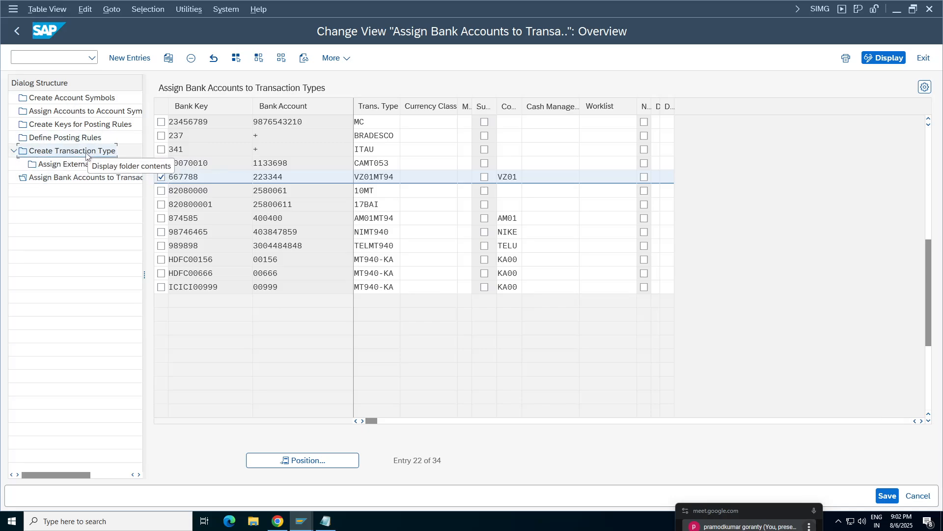
{"action": "left_click", "coordinate": [156, 105]}
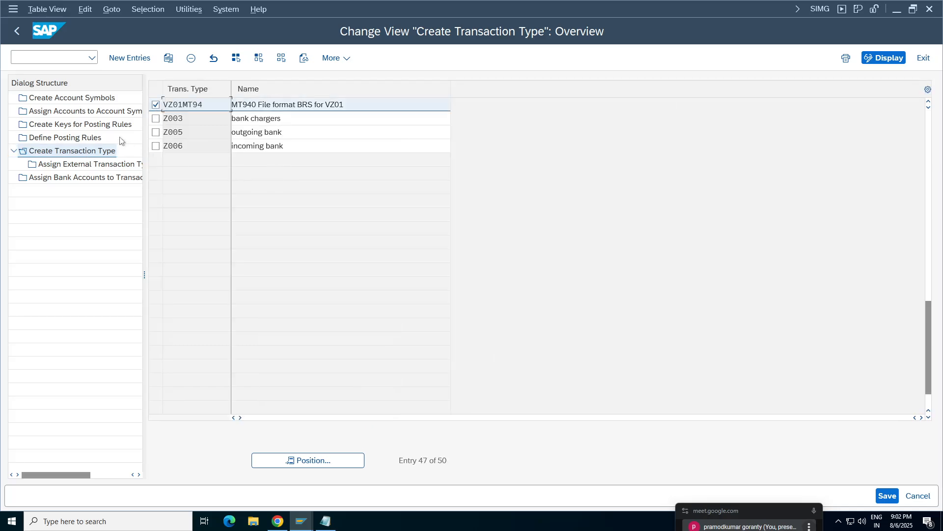
{"action": "double_click", "coordinate": [86, 166]}
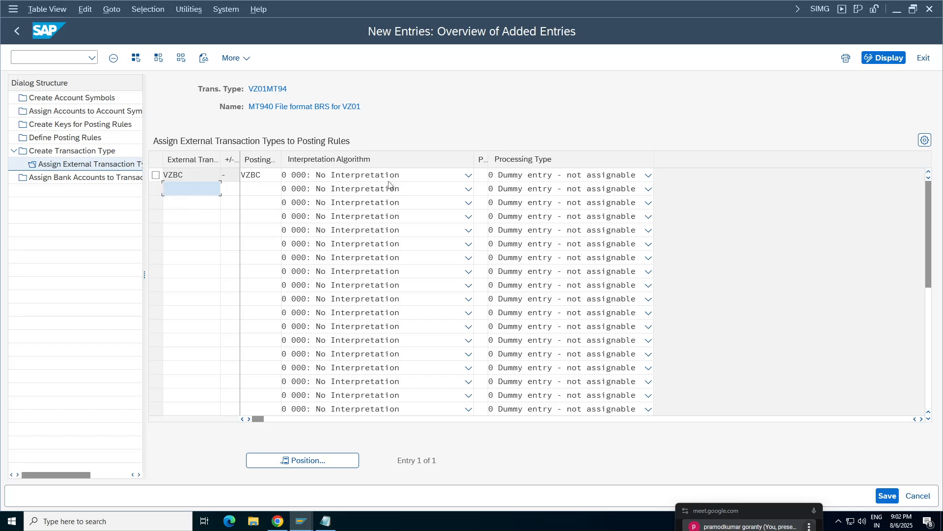
Switch to the VZ01MT940BC statement file in Notepad and review its header, balance and :61: transaction lines.
{"action": "left_click", "coordinate": [325, 521]}
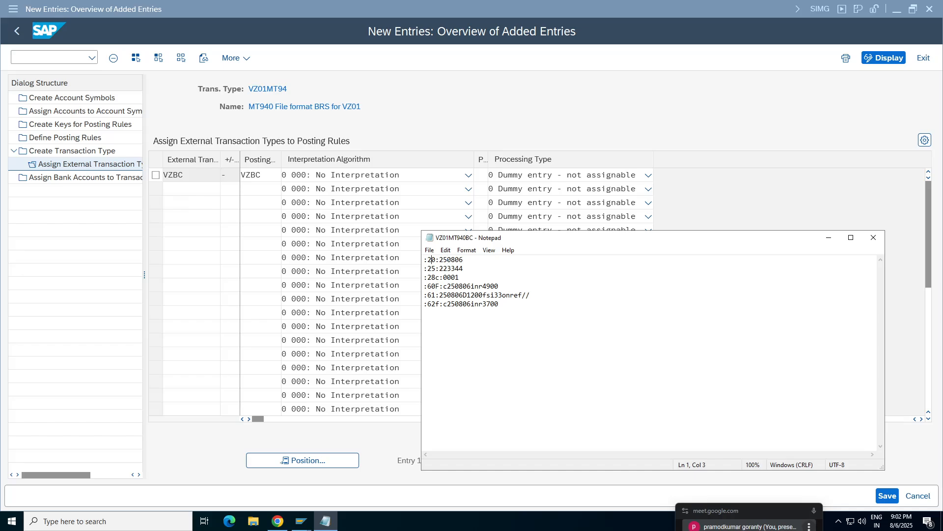
{"action": "left_click_drag", "start_coordinate": [463, 259], "coordinate": [427, 260]}
{"action": "left_click", "coordinate": [444, 304]}
{"action": "left_click_drag", "start_coordinate": [464, 259], "coordinate": [424, 268]}
{"action": "left_click", "coordinate": [479, 295]}
{"action": "left_click_drag", "start_coordinate": [499, 286], "coordinate": [440, 286]}
{"action": "left_click", "coordinate": [424, 295]}
{"action": "left_click_drag", "start_coordinate": [500, 304], "coordinate": [424, 305]}
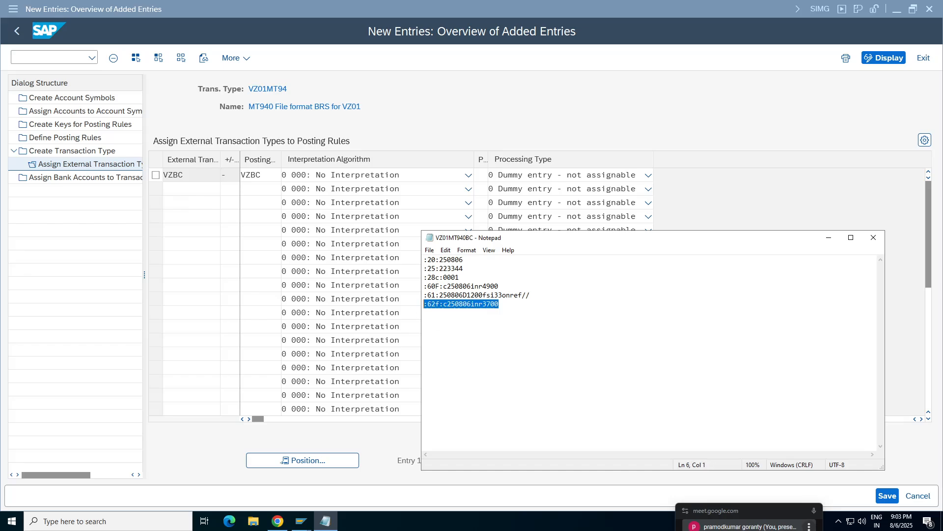
{"action": "left_click", "coordinate": [491, 314]}
{"action": "left_click_drag", "start_coordinate": [531, 295], "coordinate": [424, 296]}
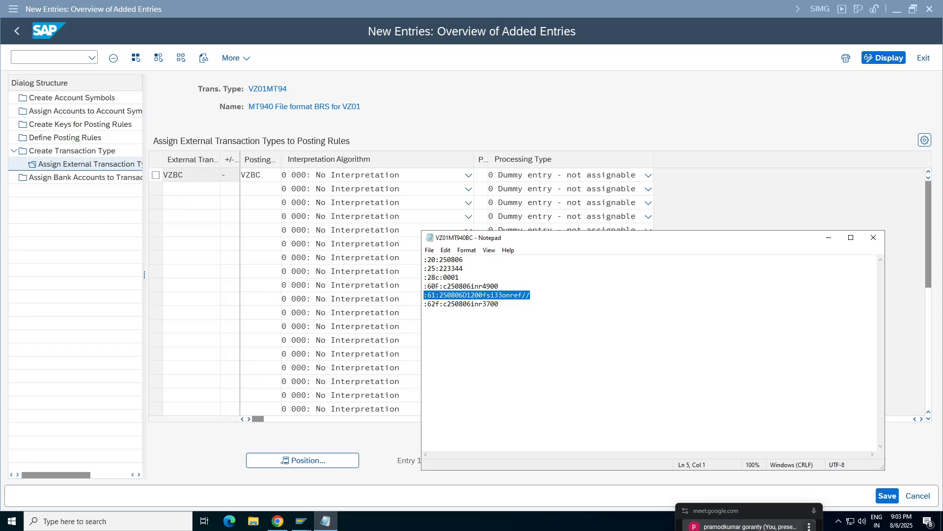
Replace the transaction code fsi3 with VZBC in the :61: line, then save and close the statement file.
{"action": "left_click", "coordinate": [498, 296]}
{"action": "key", "text": "BackSpace"}
{"action": "key", "text": "BackSpace"}
{"action": "key", "text": "BackSpace"}
{"action": "key", "text": "BackSpace"}
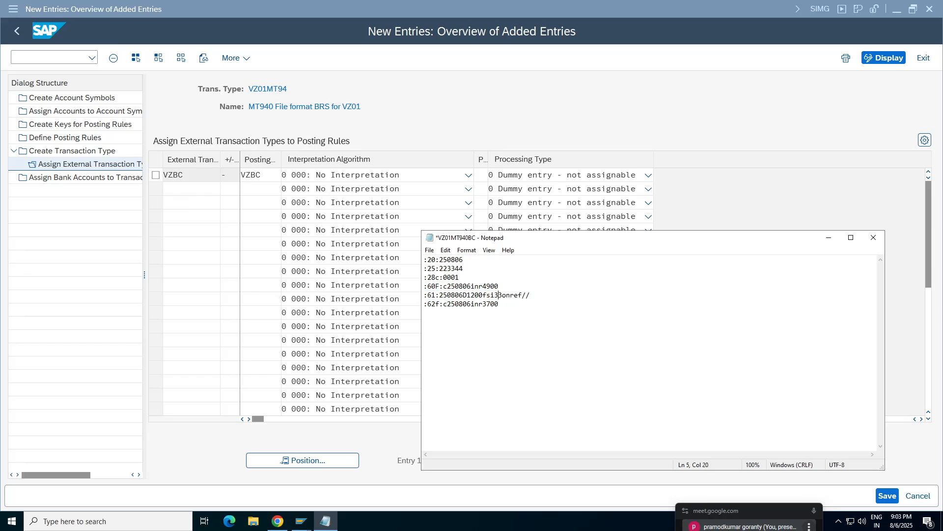
{"action": "type", "text": "VZBC"}
{"action": "key", "text": "BackSpace"}
{"action": "key", "text": "BackSpace"}
{"action": "key", "text": "BackSpace"}
{"action": "type", "text": "ZBC"}
{"action": "left_click", "coordinate": [425, 313]}
{"action": "left_click", "coordinate": [510, 296]}
{"action": "left_click", "coordinate": [429, 250]}
{"action": "left_click", "coordinate": [453, 294]}
{"action": "left_click", "coordinate": [874, 237]}
Switch to the FF_5 session in SAP, return to the bank statement import parameters and set posting to Do Not Post.
{"action": "left_click", "coordinate": [469, 299]}
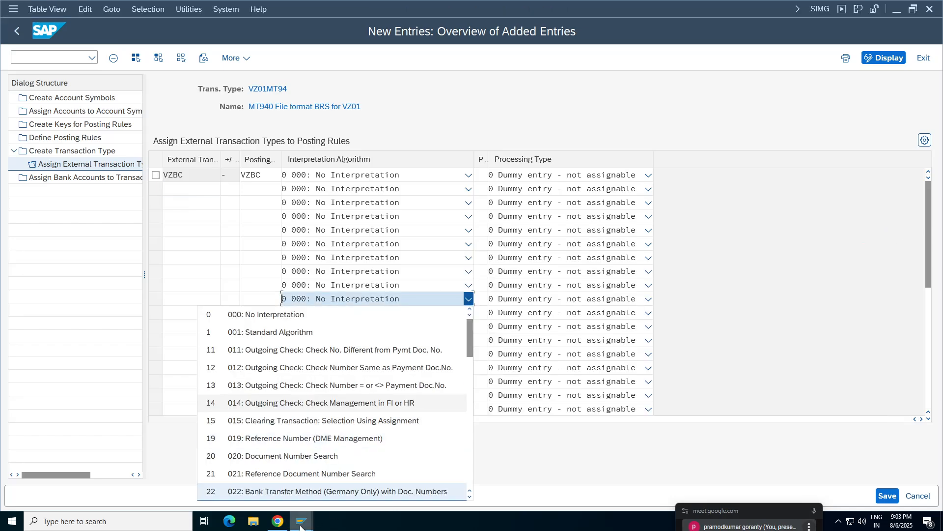
{"action": "left_click", "coordinate": [341, 522]}
{"action": "left_click", "coordinate": [301, 521]}
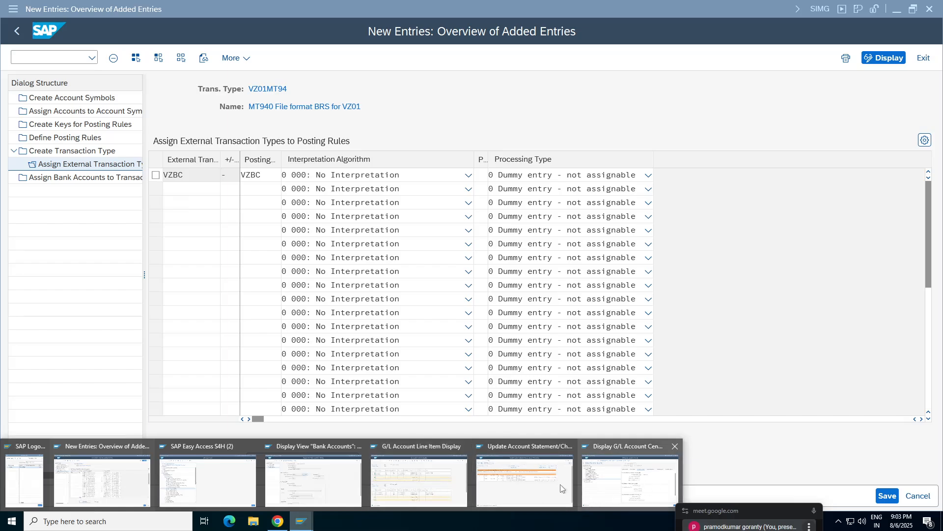
{"action": "left_click", "coordinate": [534, 477]}
{"action": "left_click", "coordinate": [17, 34]}
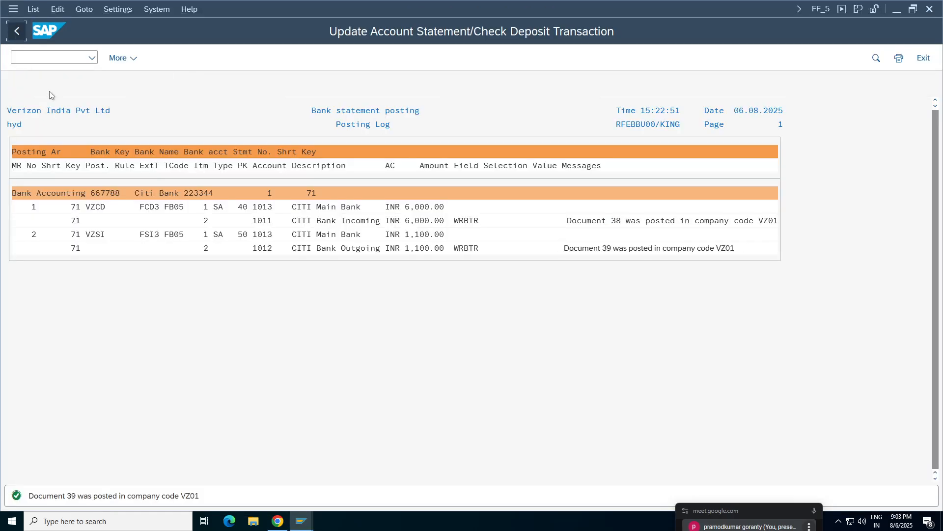
{"action": "left_click", "coordinate": [17, 31]}
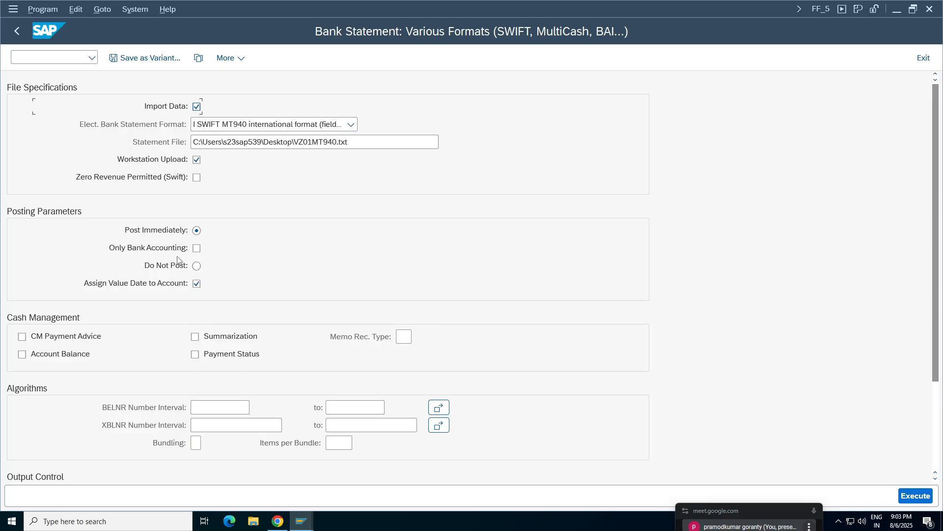
{"action": "left_click", "coordinate": [197, 265]}
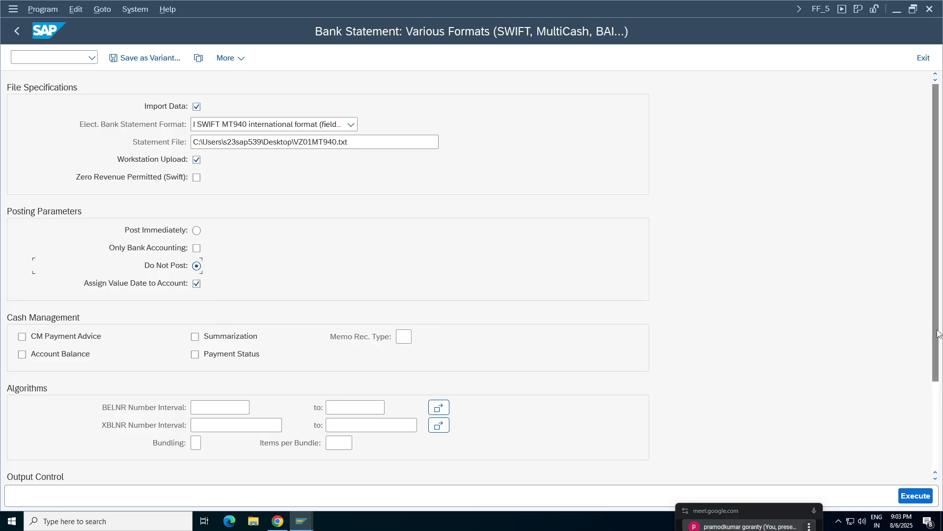
Choose VZ01MT940BC.txt from the Desktop as the statement file and execute the import.
{"action": "mouse_move", "coordinate": [937, 339]}
{"action": "left_mouse_down"}
{"action": "mouse_move", "coordinate": [940, 426]}
{"action": "mouse_move", "coordinate": [940, 334]}
{"action": "left_mouse_up"}
{"action": "left_click", "coordinate": [446, 142]}
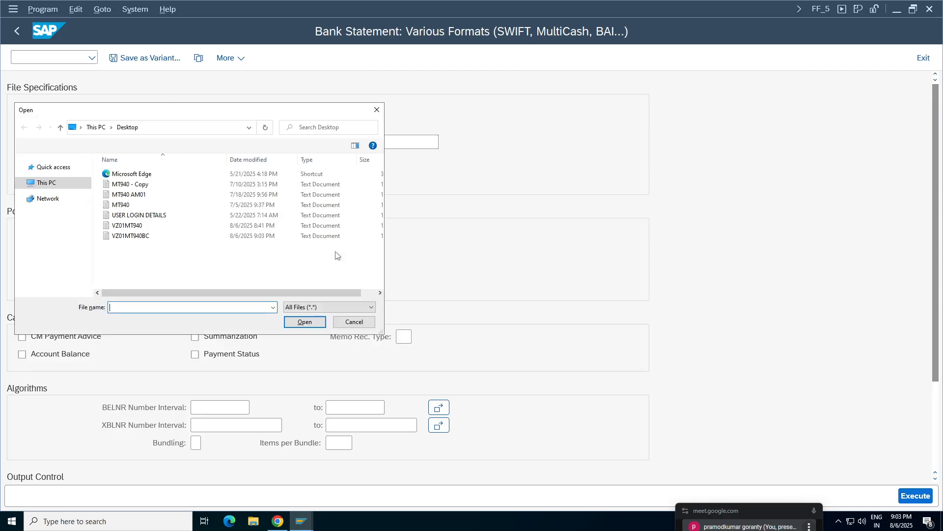
{"action": "double_click", "coordinate": [144, 237]}
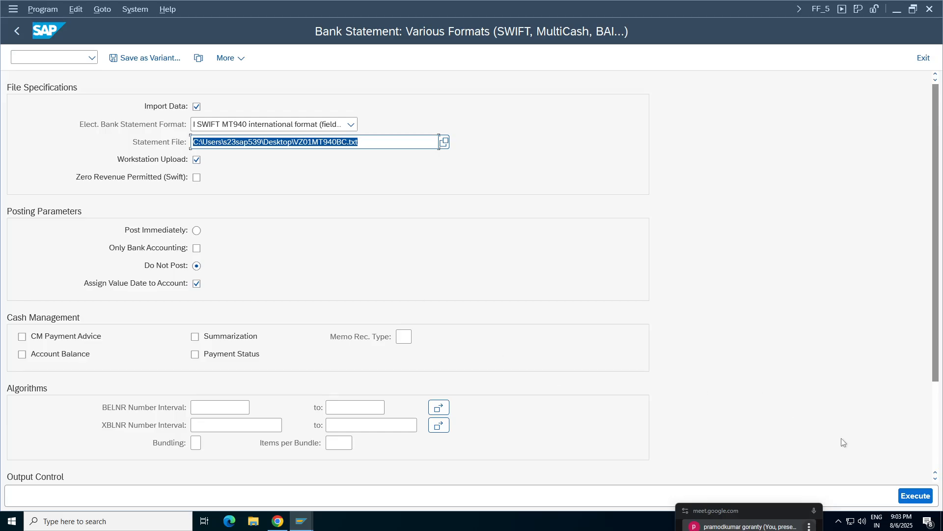
{"action": "left_click", "coordinate": [906, 496]}
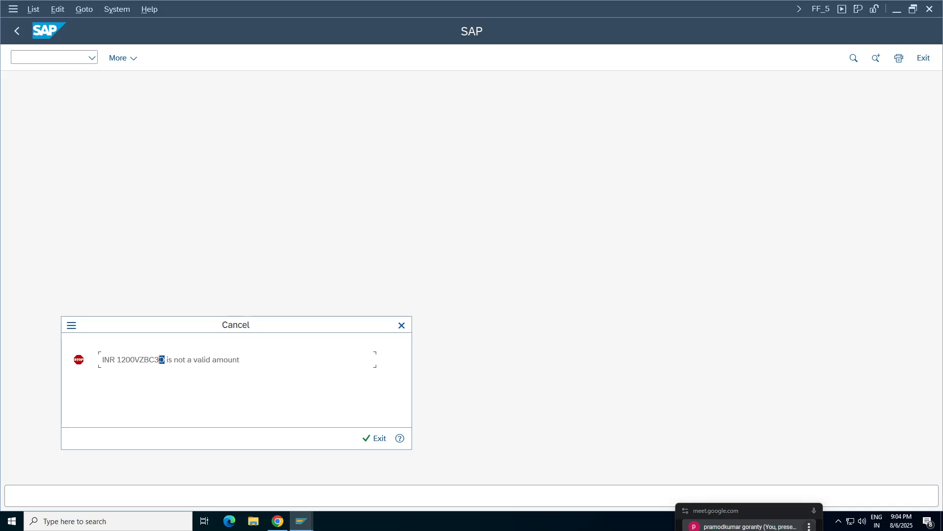
Examine the amount error text and reopen the VZ01MT940BC file from the desktop to inspect the code in its :61: line.
{"action": "left_click_drag", "start_coordinate": [159, 360], "coordinate": [169, 359]}
{"action": "left_click", "coordinate": [942, 521]}
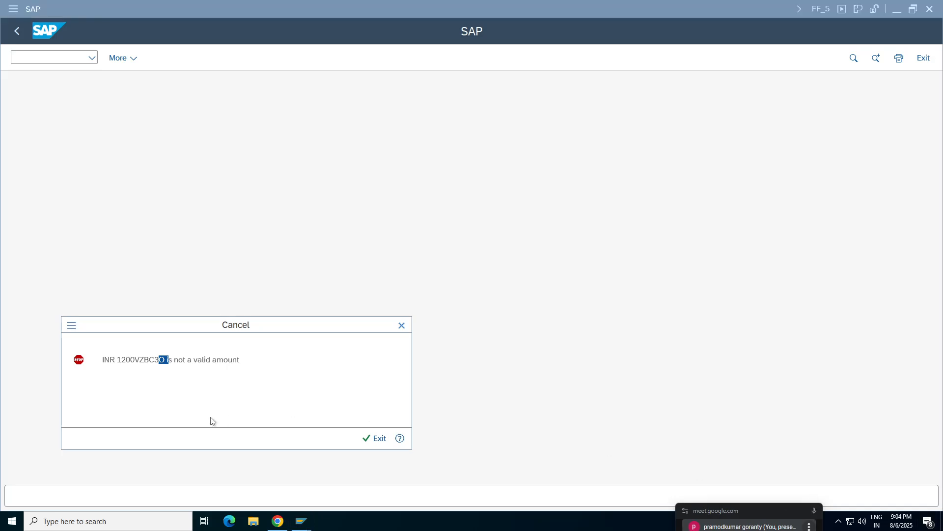
{"action": "double_click", "coordinate": [355, 118]}
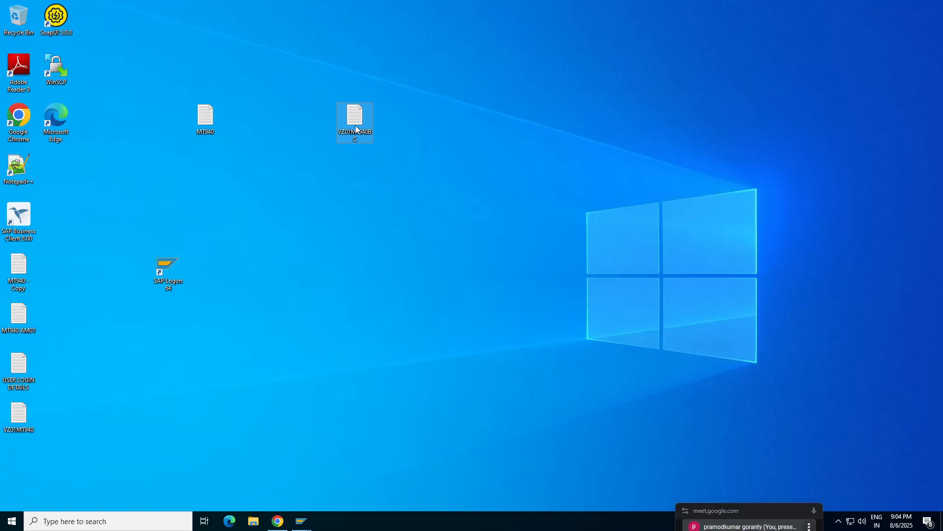
{"action": "key", "text": "super+d"}
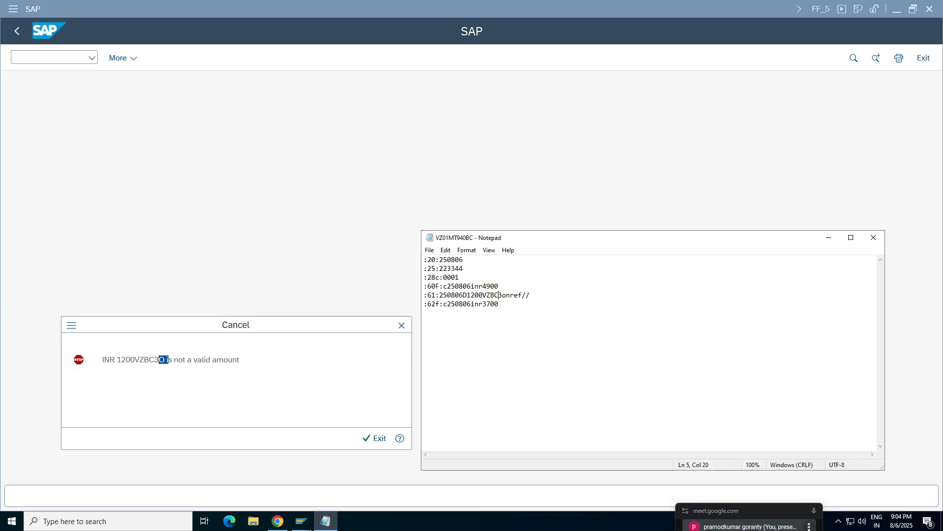
{"action": "key", "text": "Right"}
{"action": "key", "text": "Right"}
Display all external transaction types assigned under VZ01MT94 in SAP and compare them with the :61: line of the statement file.
{"action": "left_click", "coordinate": [301, 521]}
{"action": "left_click", "coordinate": [131, 499]}
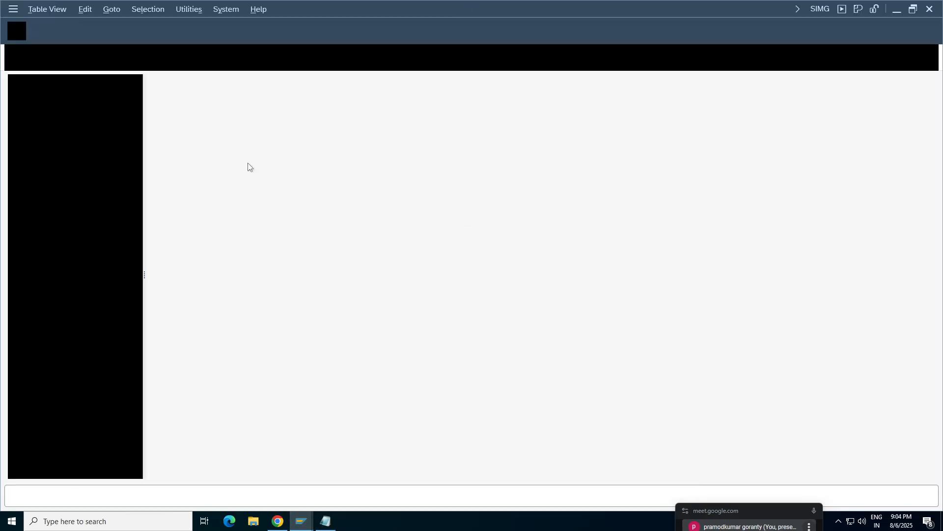
{"action": "left_click", "coordinate": [17, 31]}
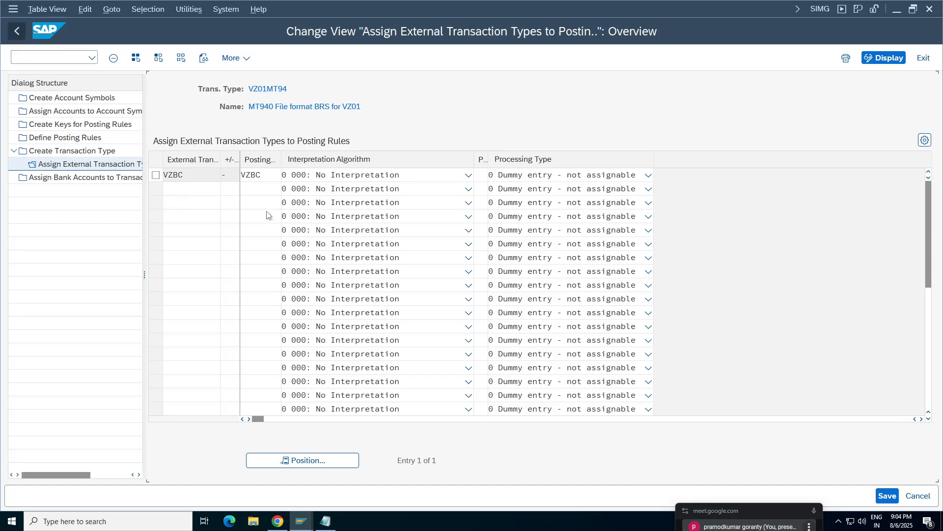
{"action": "left_click", "coordinate": [326, 521]}
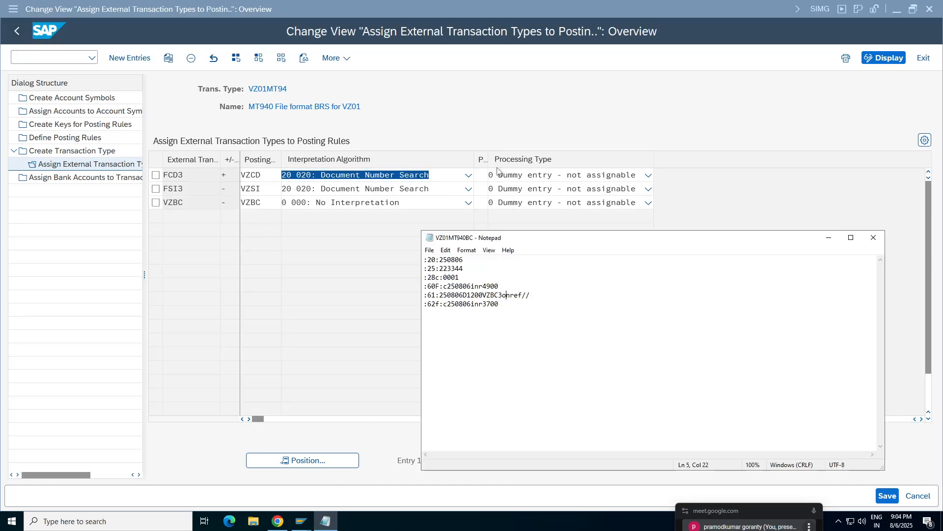
{"action": "left_click_drag", "start_coordinate": [549, 226], "coordinate": [470, 234]}
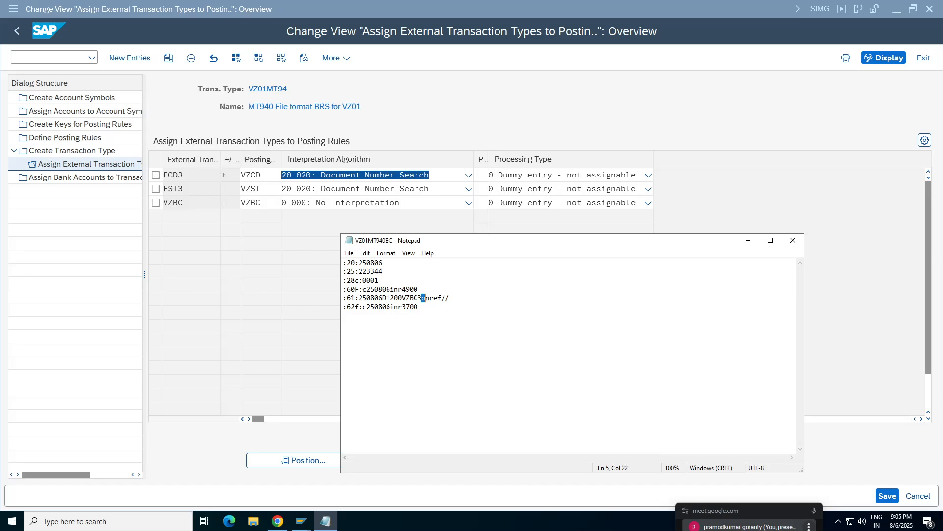
Delete the 3 after VZBC in the :61: line of VZ01MT940BC and save the file.
{"action": "key", "text": "shift+Right"}
{"action": "key", "text": "BackSpace"}
{"action": "left_click", "coordinate": [349, 253]}
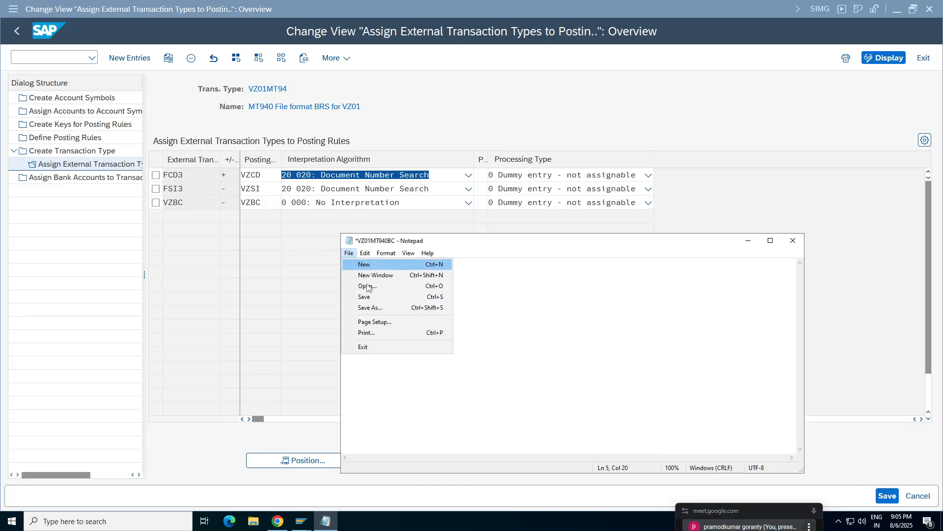
{"action": "left_click", "coordinate": [366, 297]}
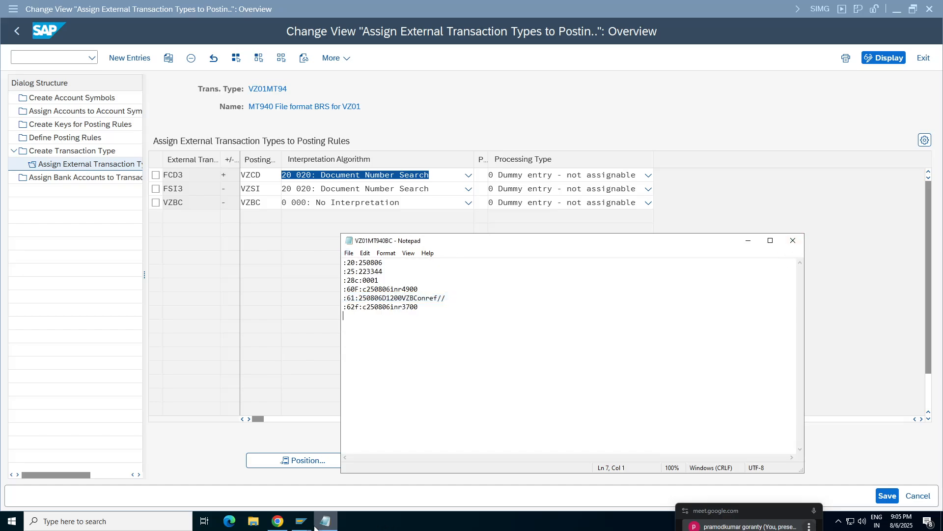
{"action": "left_click", "coordinate": [349, 253]}
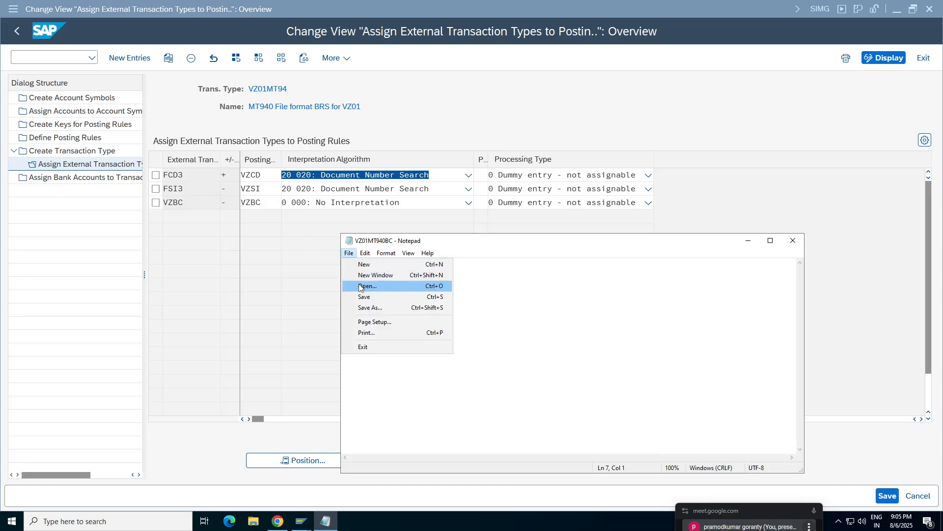
{"action": "left_click", "coordinate": [366, 298]}
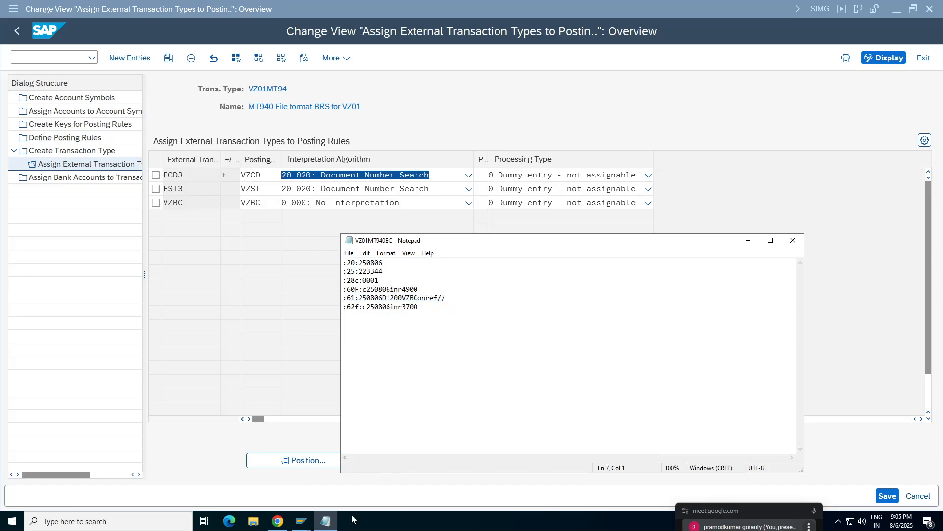
Switch to the FF_5 session in SAP, exit the amount error and reopen the bank statement import.
{"action": "left_click", "coordinate": [301, 521]}
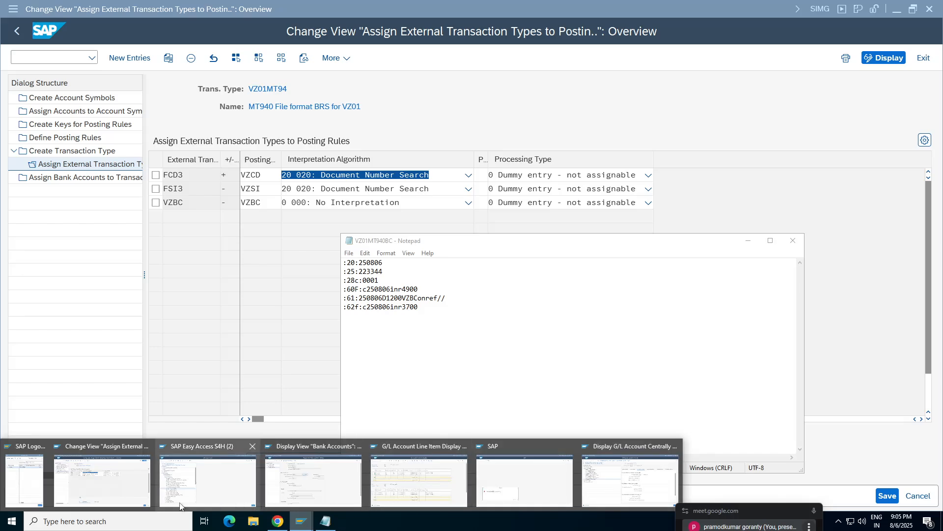
{"action": "left_click", "coordinate": [536, 489]}
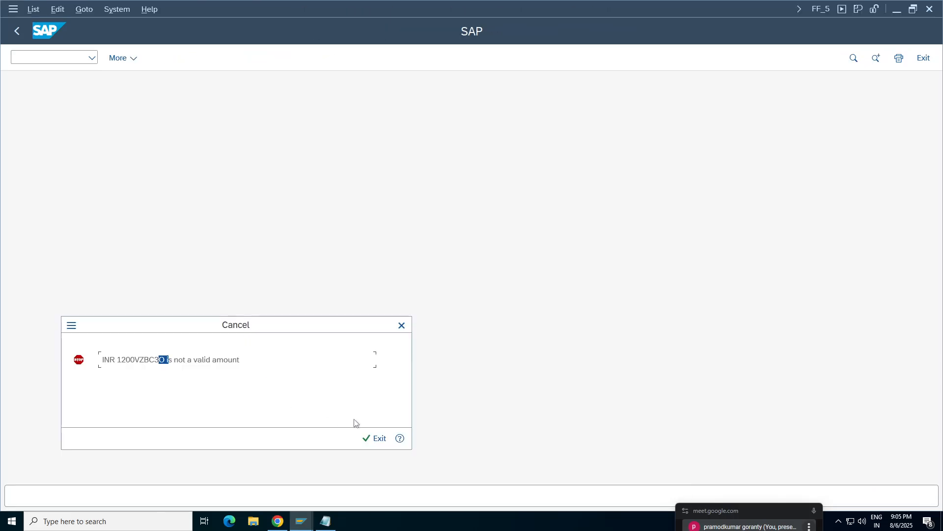
{"action": "left_click", "coordinate": [376, 438]}
{"action": "double_click", "coordinate": [123, 383]}
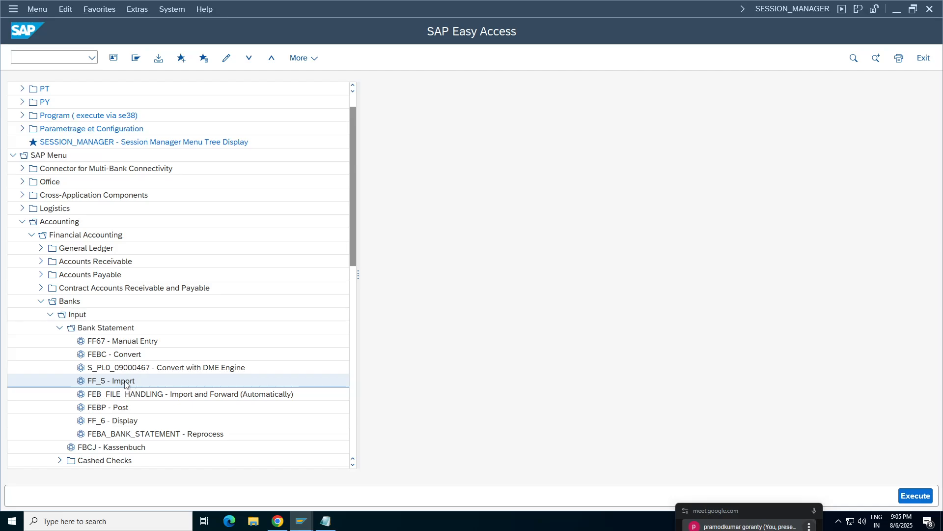
Load the saved variant VZ01 into the bank statement import parameters.
{"action": "left_click", "coordinate": [49, 10]}
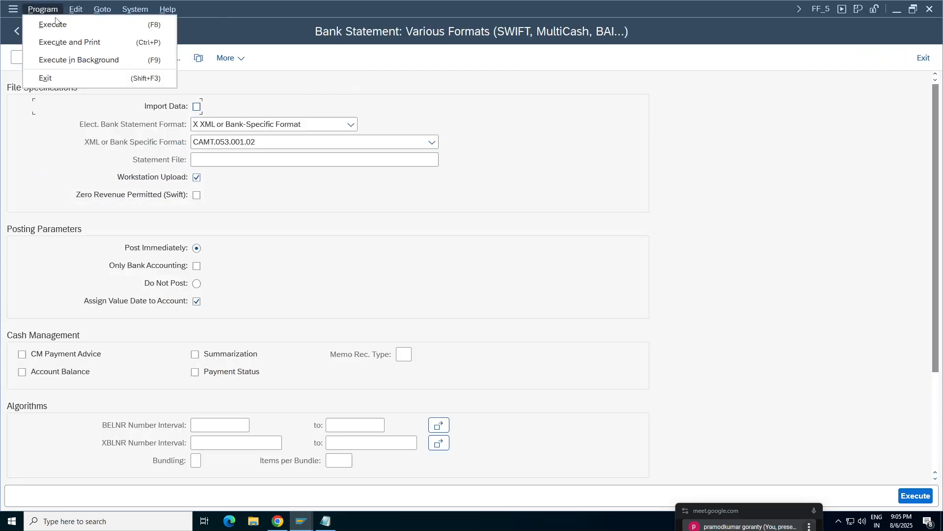
{"action": "left_click", "coordinate": [259, 72]}
{"action": "left_click", "coordinate": [99, 10]}
{"action": "mouse_move", "coordinate": [128, 25]}
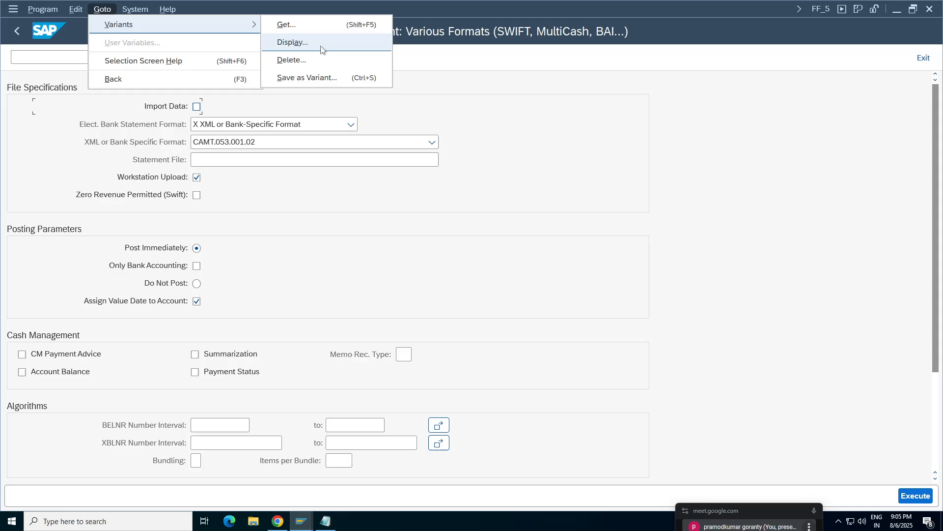
{"action": "left_click", "coordinate": [294, 26]}
{"action": "left_click", "coordinate": [292, 401]}
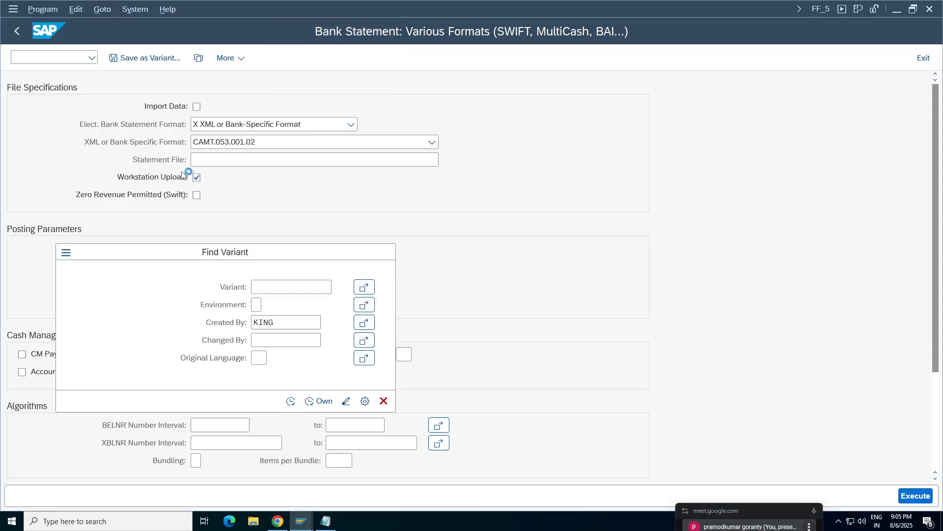
{"action": "double_click", "coordinate": [82, 236]}
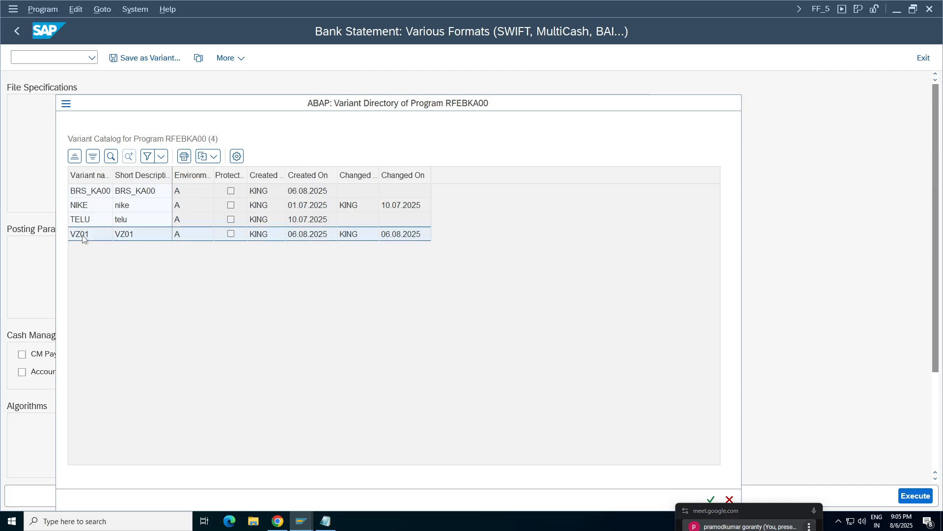
Choose VZ01MT940BC from the Desktop as the statement file, keep Do Not Post and execute the import.
{"action": "left_click", "coordinate": [236, 140]}
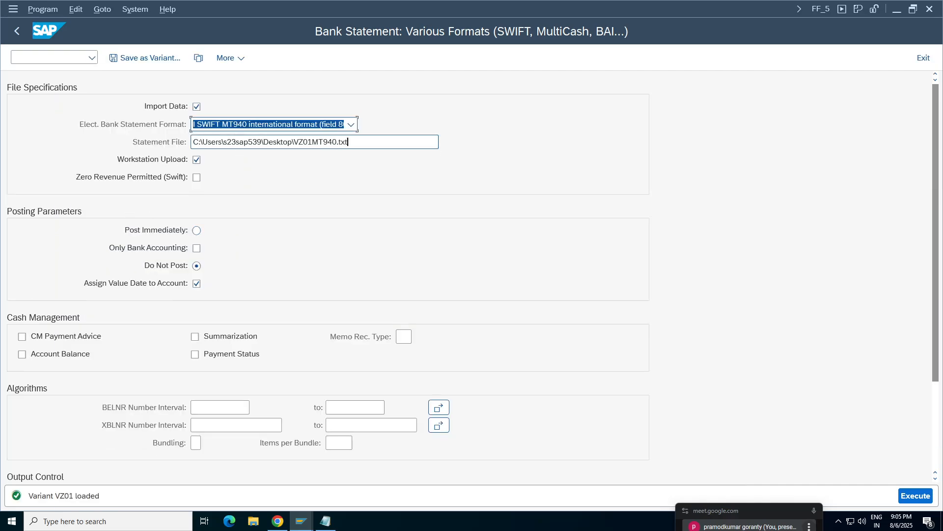
{"action": "key", "text": "F4"}
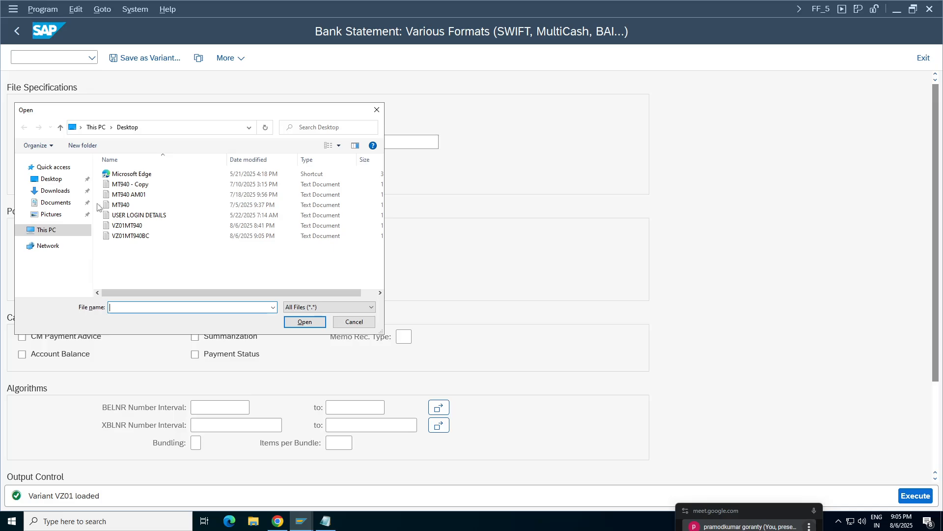
{"action": "double_click", "coordinate": [133, 239]}
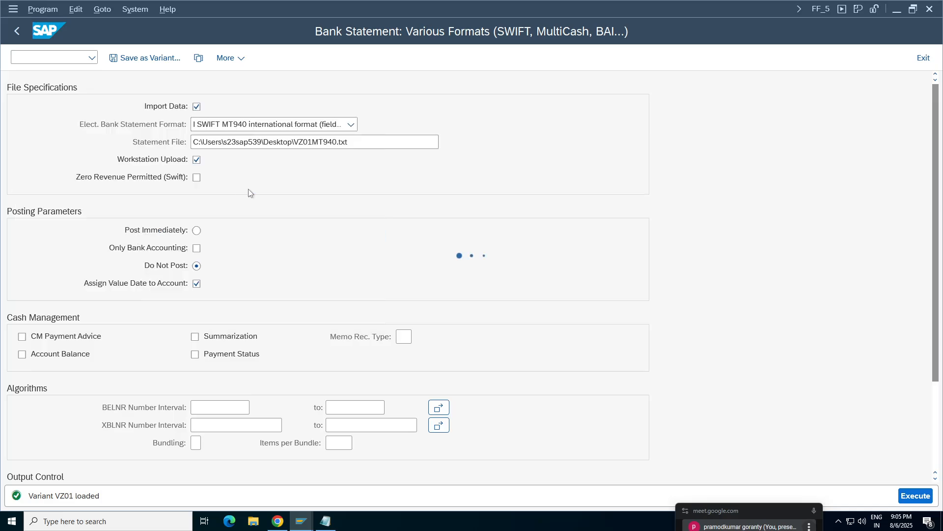
{"action": "left_click", "coordinate": [196, 265]}
{"action": "left_click", "coordinate": [917, 495]}
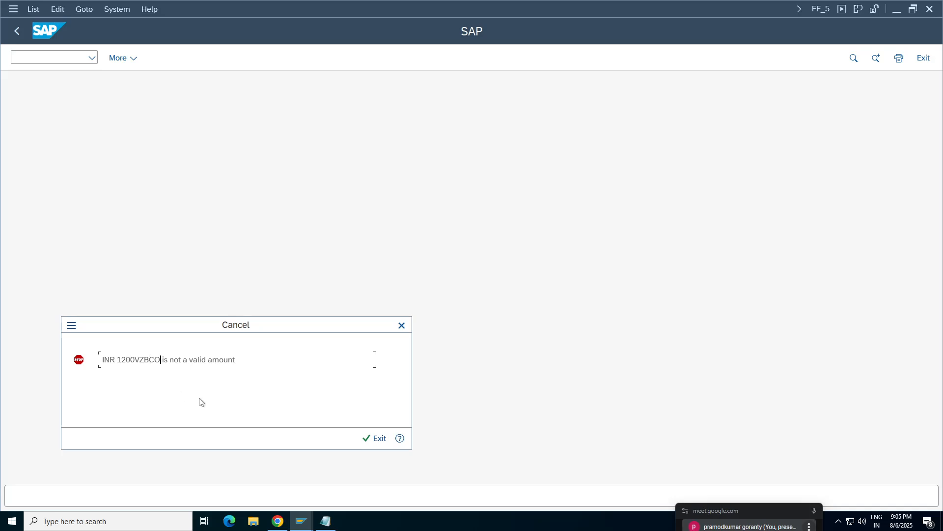
Check the :61: line of VZ01MT940BC against the amount error and read the error's detailed help.
{"action": "left_click", "coordinate": [327, 525]}
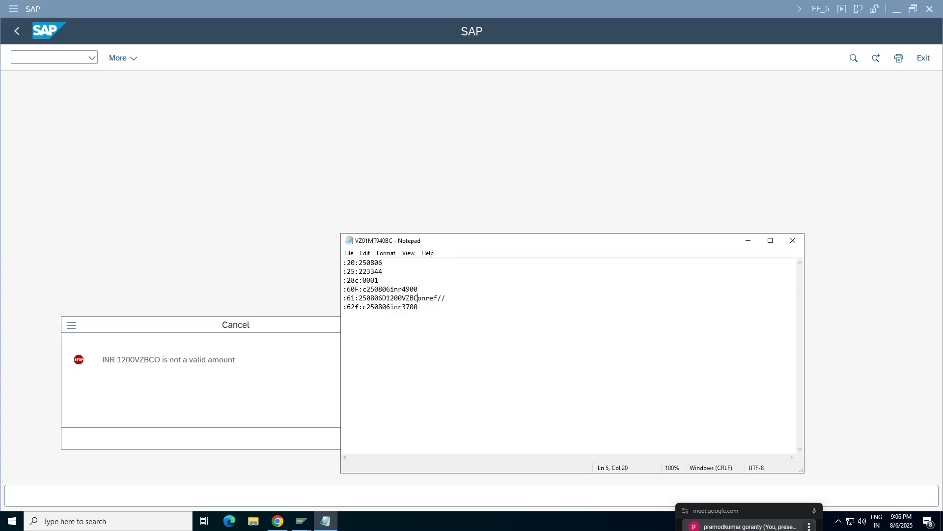
{"action": "left_click", "coordinate": [301, 521]}
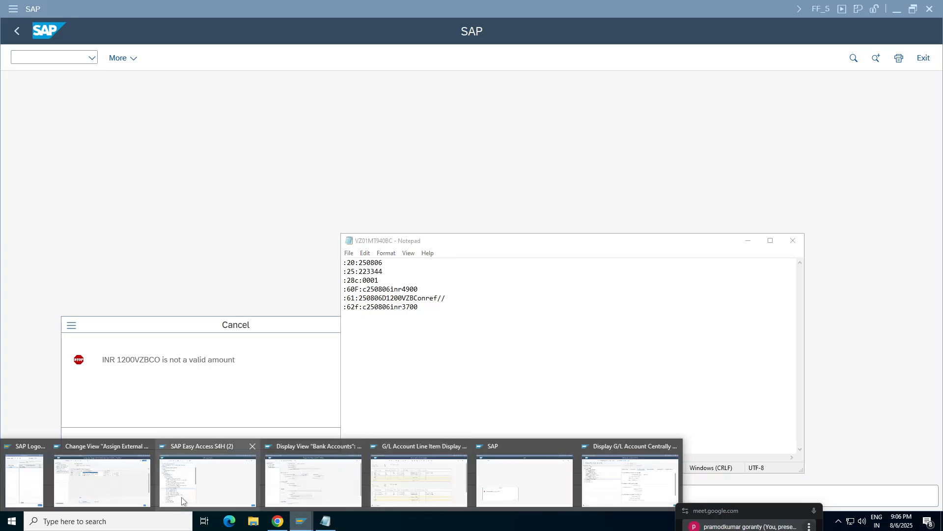
{"action": "left_click", "coordinate": [250, 386]}
{"action": "left_click", "coordinate": [400, 438]}
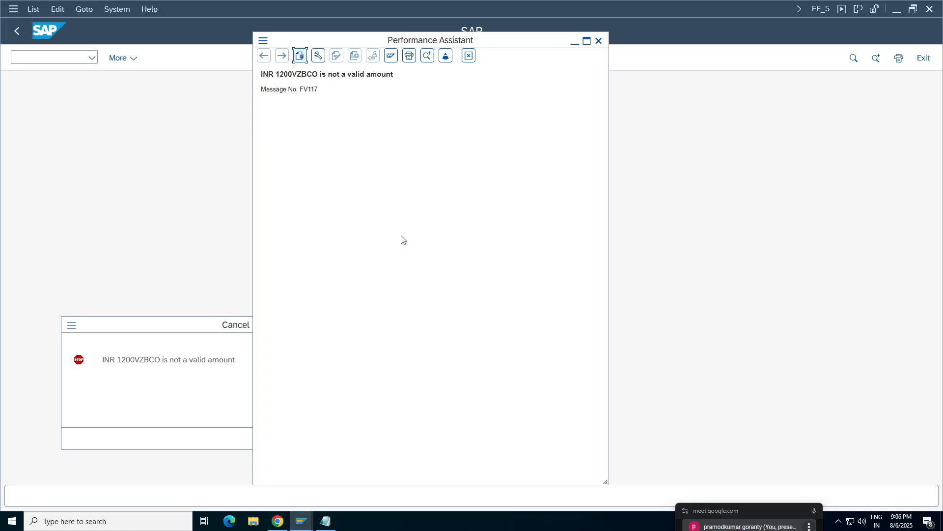
{"action": "left_click", "coordinate": [598, 41]}
Compare the external transaction types assigned under VZ01MT94 in SAP with the :61: line of VZ01MT940BC.
{"action": "mouse_move", "coordinate": [307, 528]}
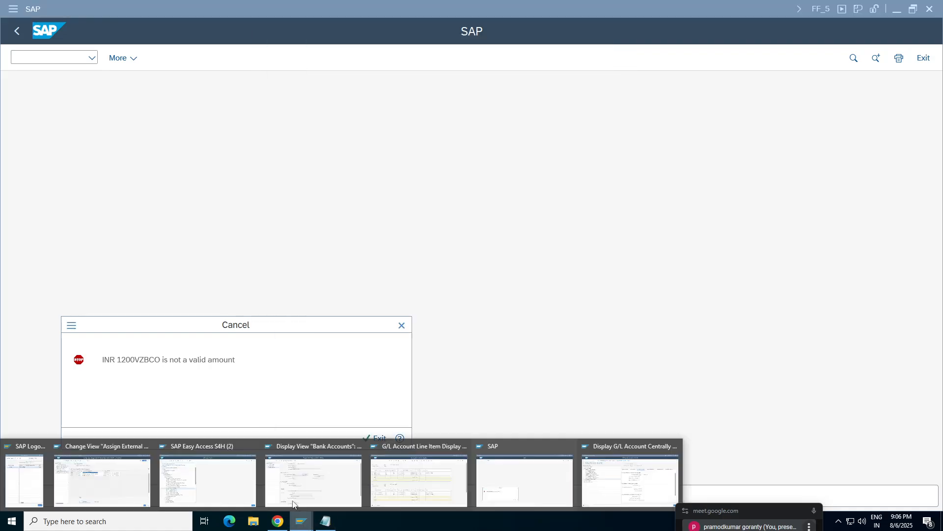
{"action": "left_click", "coordinate": [122, 486]}
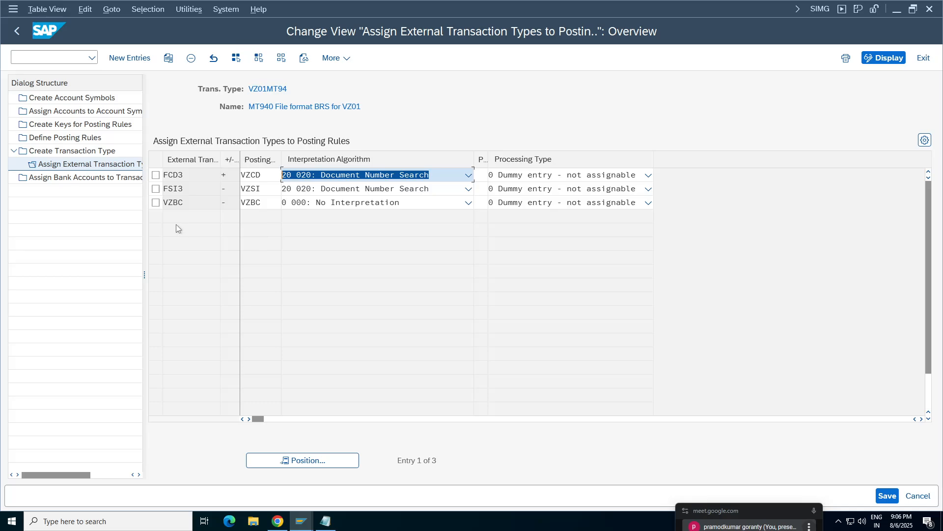
{"action": "left_click", "coordinate": [326, 521]}
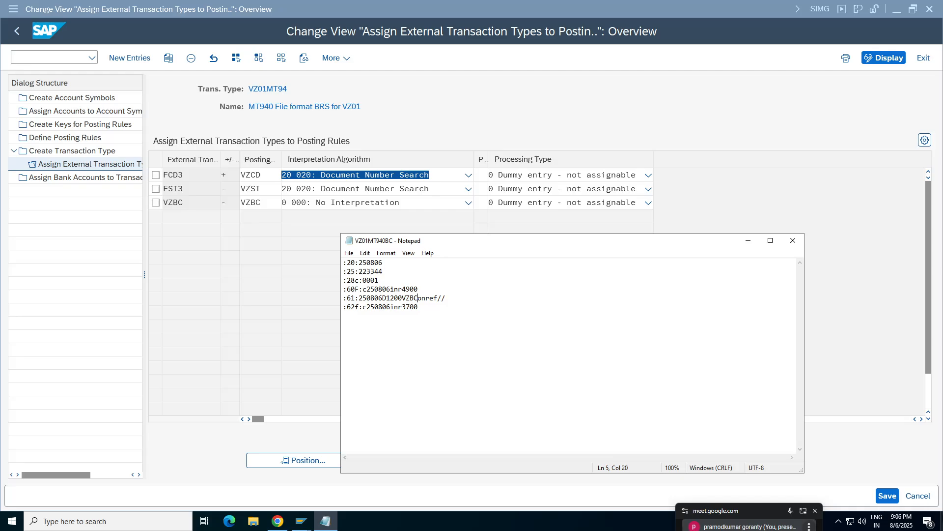
Open VZ01MT940 from the desktop and place it beside VZ01MT940BC over the external transaction types to compare both statements.
{"action": "key", "text": "super+d"}
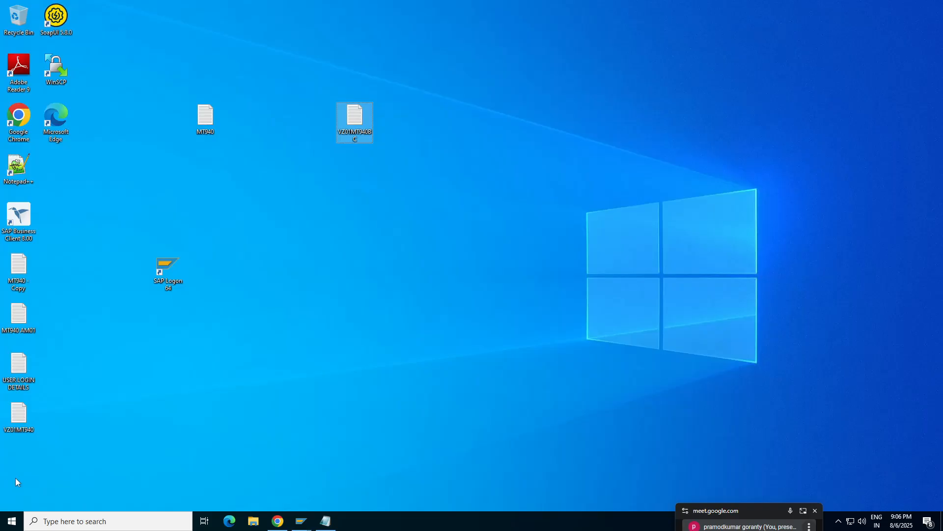
{"action": "double_click", "coordinate": [20, 423]}
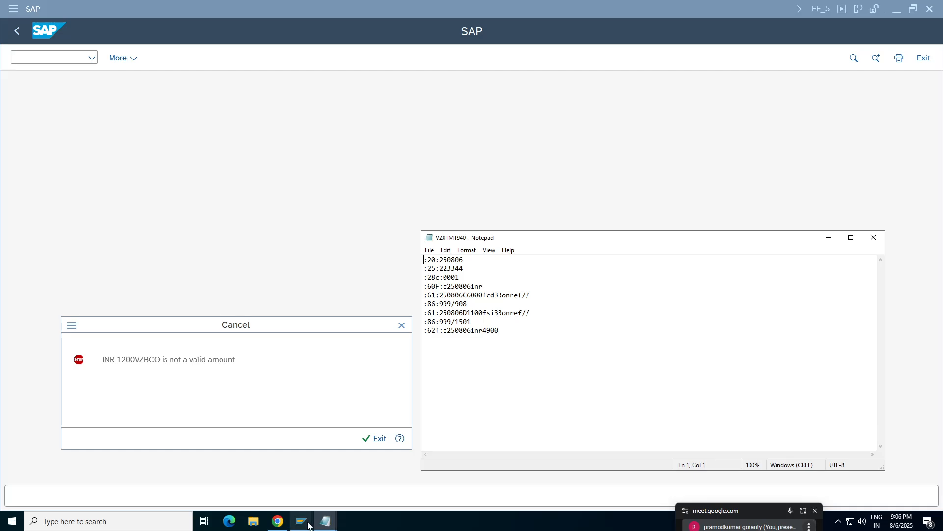
{"action": "left_click", "coordinate": [302, 522]}
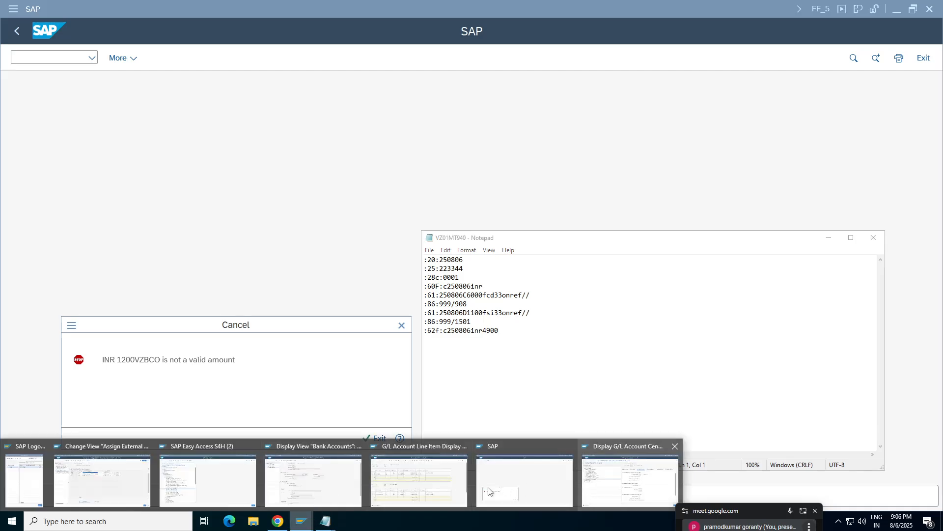
{"action": "left_click", "coordinate": [100, 484]}
{"action": "left_click", "coordinate": [326, 521]}
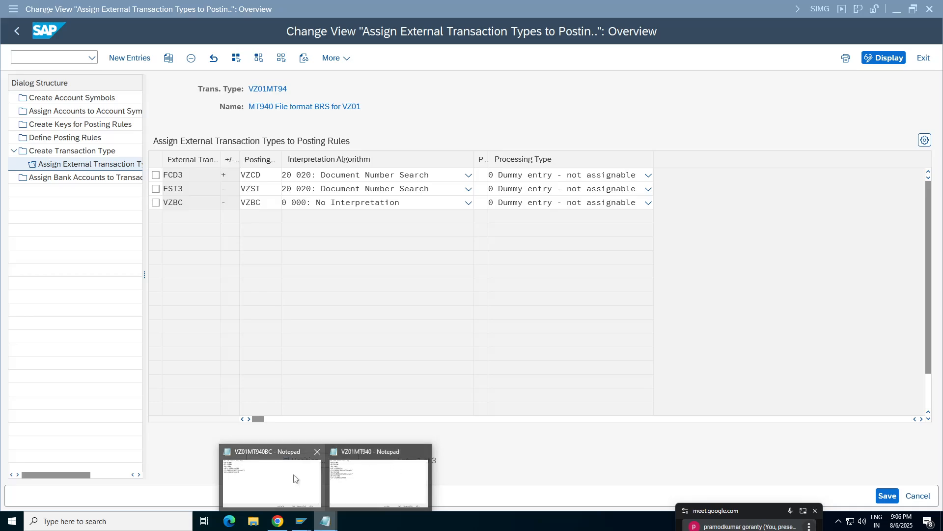
{"action": "left_click", "coordinate": [276, 477]}
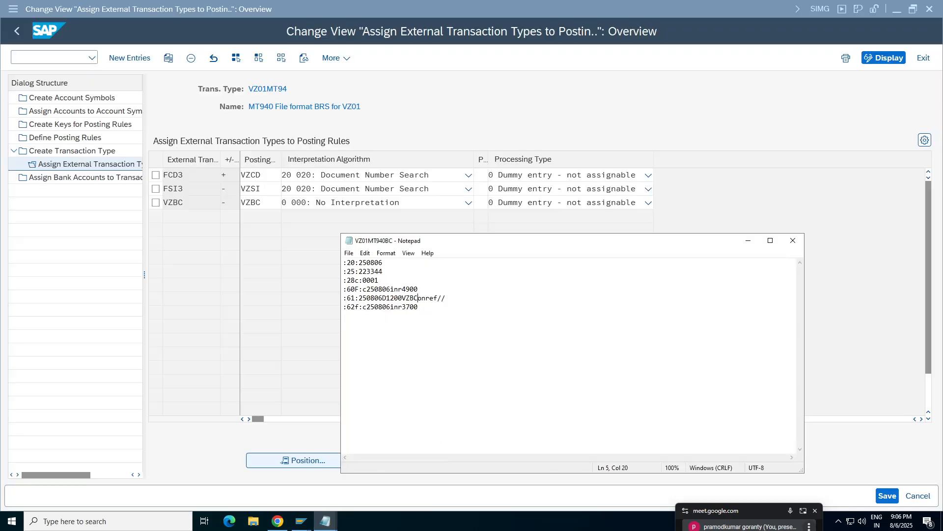
{"action": "left_click", "coordinate": [325, 521]}
{"action": "left_click", "coordinate": [374, 491]}
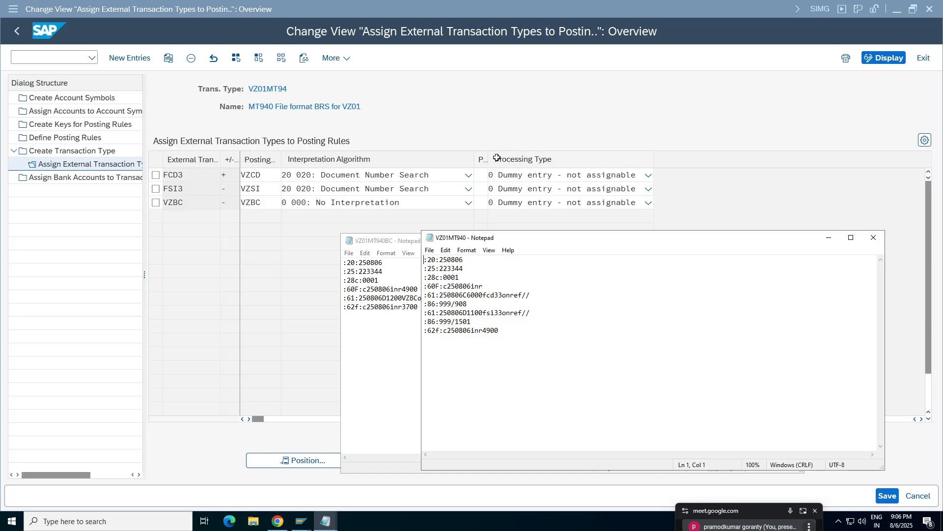
{"action": "left_click_drag", "start_coordinate": [554, 236], "coordinate": [682, 213]}
{"action": "left_click", "coordinate": [442, 345]}
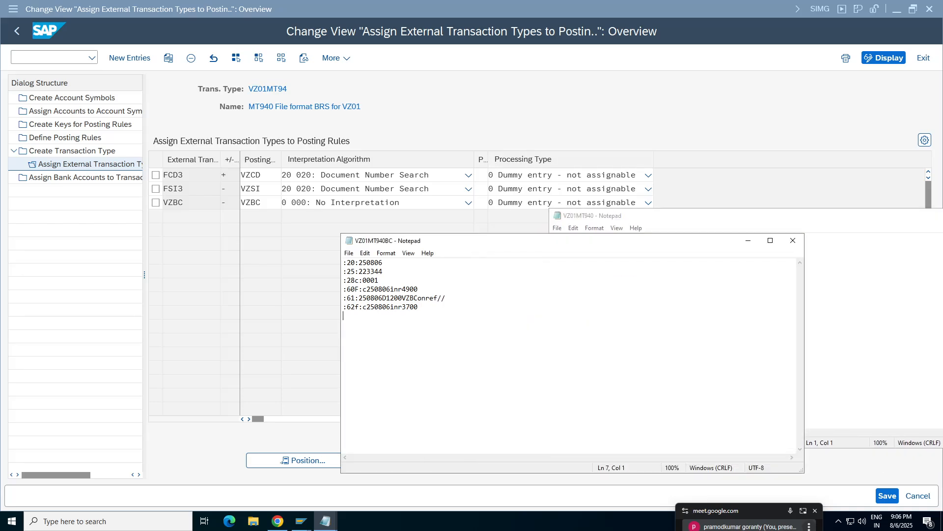
{"action": "mouse_move", "coordinate": [325, 521]}
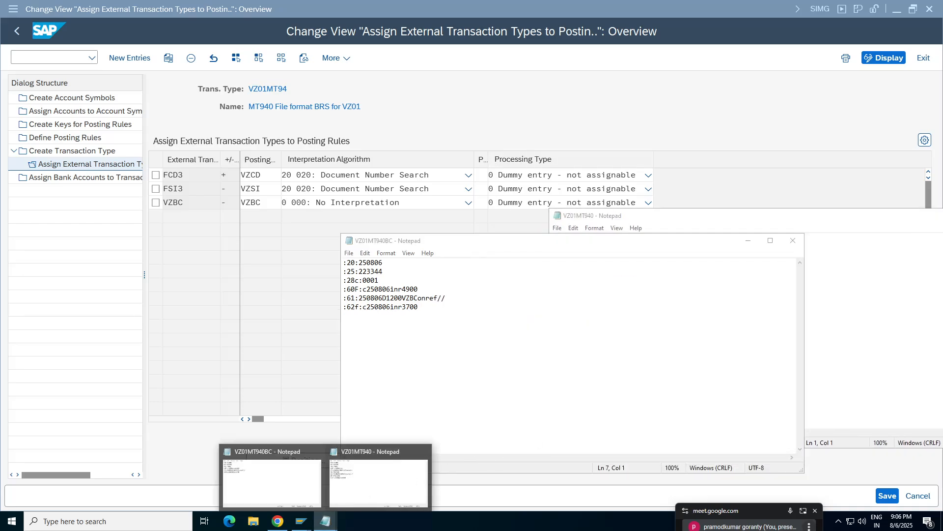
{"action": "left_click", "coordinate": [408, 464]}
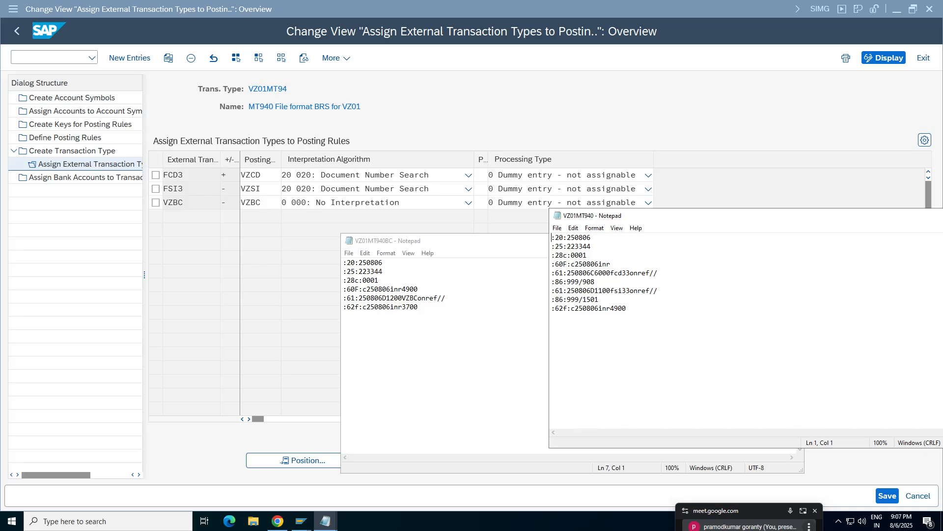
Insert 3 after VZBC in the :61: line of VZ01MT940BC and compare it with the first :61: ending in VZ01MT940.
{"action": "left_click", "coordinate": [417, 298]}
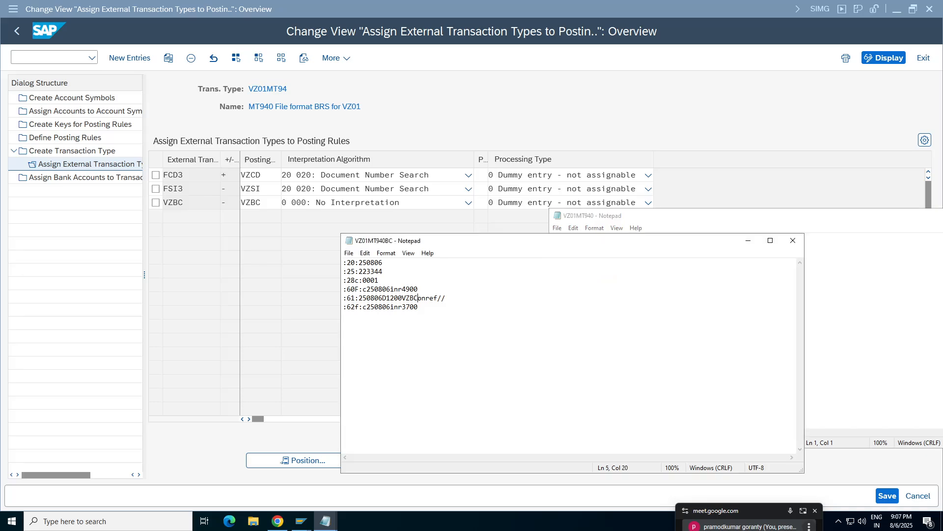
{"action": "type", "text": "3"}
{"action": "left_click", "coordinate": [672, 219]}
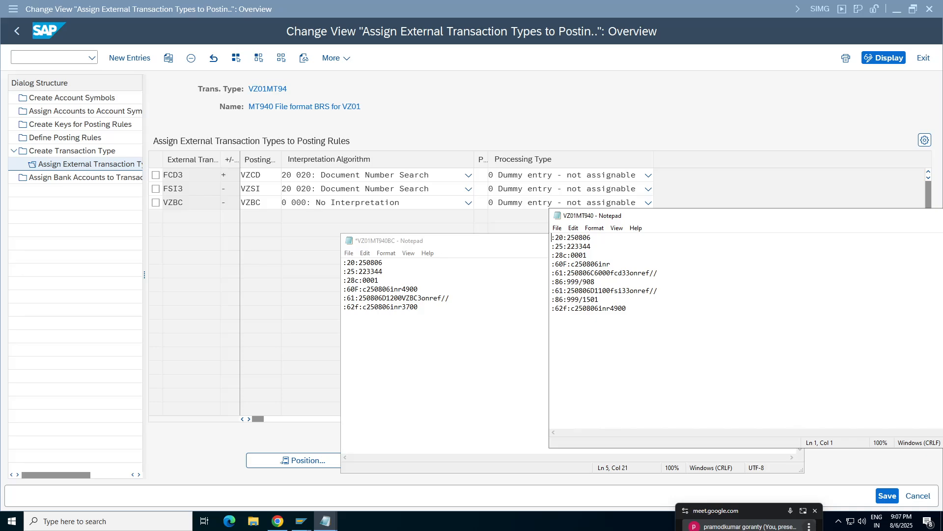
{"action": "left_click_drag", "start_coordinate": [626, 273], "coordinate": [658, 273]}
Replace VZBC with lowercase vzbc in the :61: line of VZ01MT940BC and save the file.
{"action": "left_click", "coordinate": [418, 298]}
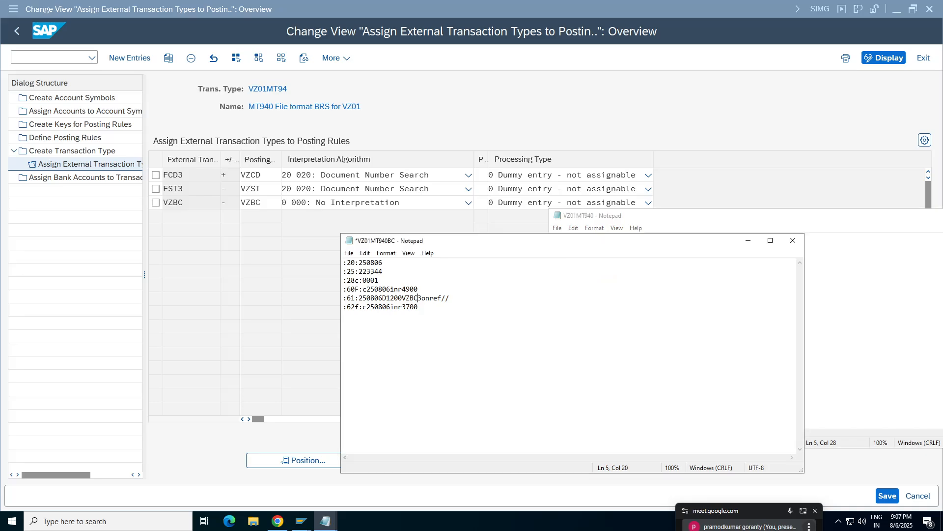
{"action": "key", "text": "BackSpace"}
{"action": "key", "text": "BackSpace"}
{"action": "key", "text": "BackSpace"}
{"action": "key", "text": "BackSpace"}
{"action": "type", "text": "vzbc"}
{"action": "key", "text": "ctrl+s"}
Examine the reference ending of the second :61: line in VZ01MT940 against the VZ01MT940BC line.
{"action": "mouse_move", "coordinate": [336, 515]}
{"action": "left_click", "coordinate": [376, 471]}
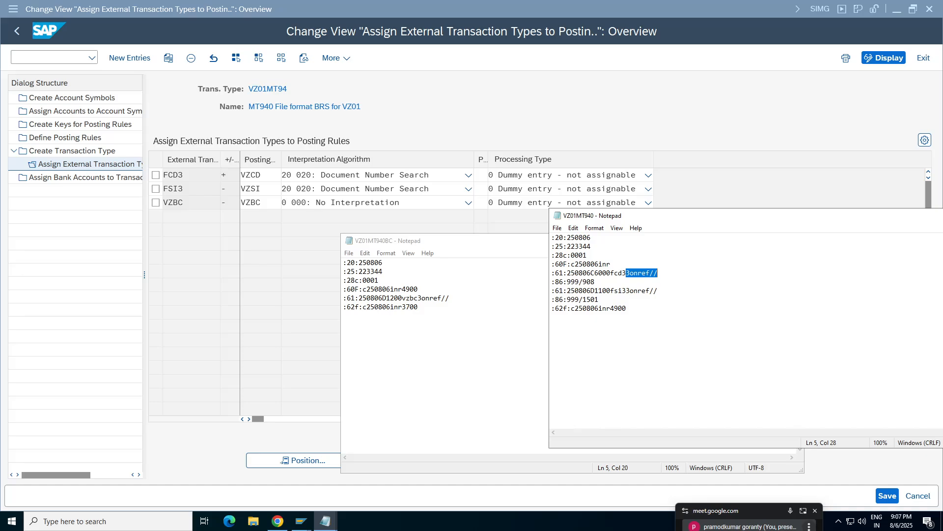
{"action": "left_click_drag", "start_coordinate": [626, 290], "coordinate": [657, 290]}
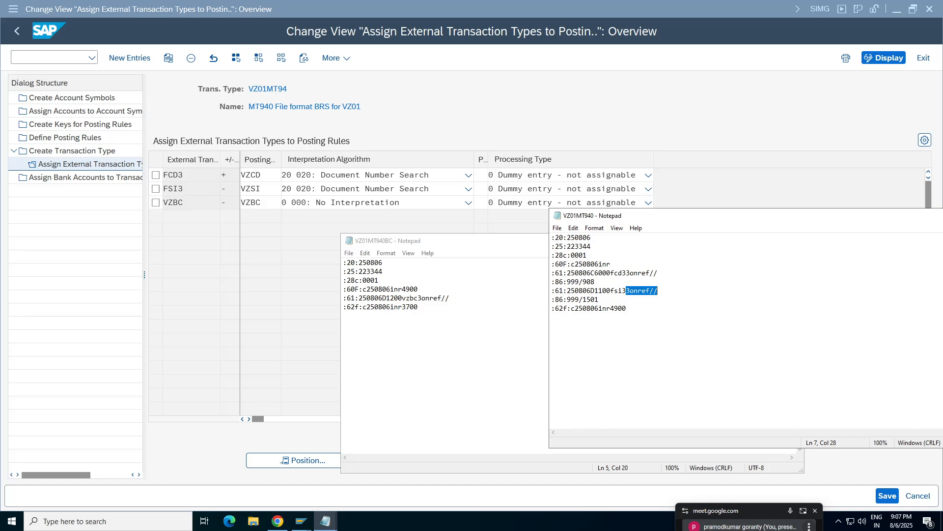
Check the vzbc code in the :61: line of VZ01MT940BC against VZ01MT940, and save VZ01MT940BC.
{"action": "left_click_drag", "start_coordinate": [418, 297], "coordinate": [402, 298]}
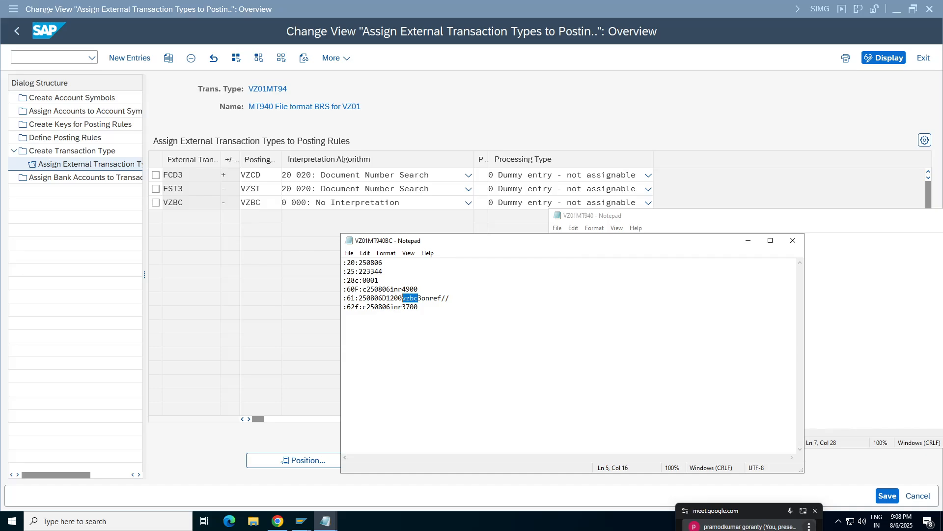
{"action": "mouse_move", "coordinate": [333, 521]}
{"action": "left_click", "coordinate": [393, 484]}
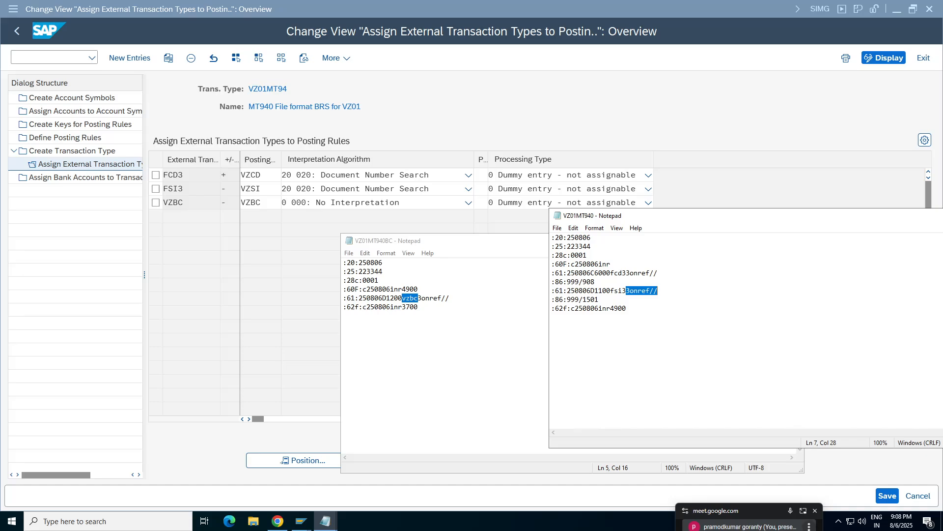
{"action": "left_click", "coordinate": [433, 356]}
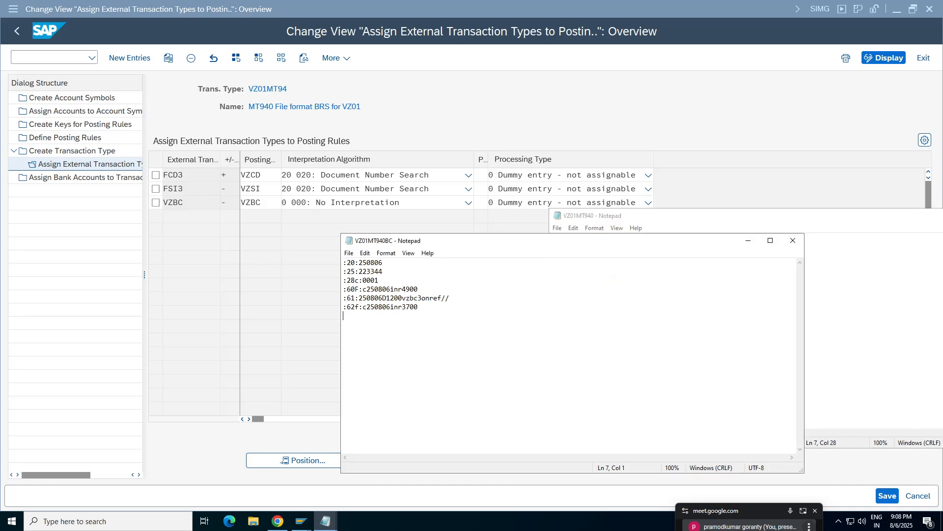
{"action": "left_click", "coordinate": [349, 253]}
{"action": "left_click", "coordinate": [373, 296]}
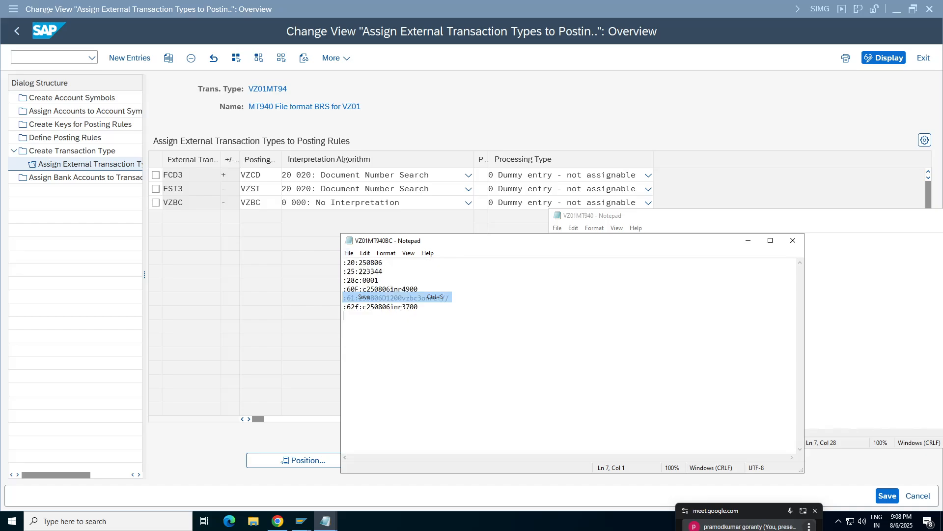
Return to the SAP Easy Access session, closing its open dialog, and start the FF_5 bank statement import.
{"action": "mouse_move", "coordinate": [302, 520]}
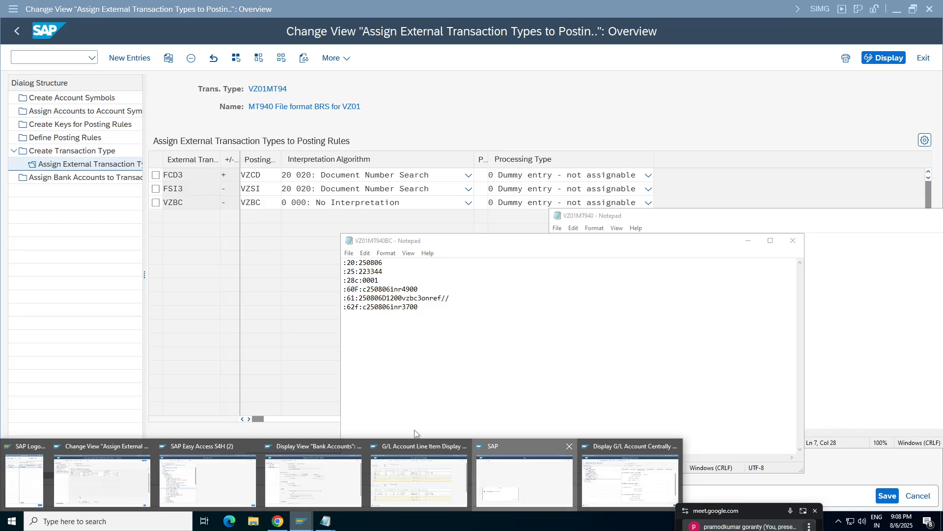
{"action": "left_click", "coordinate": [485, 506]}
{"action": "left_click", "coordinate": [373, 436]}
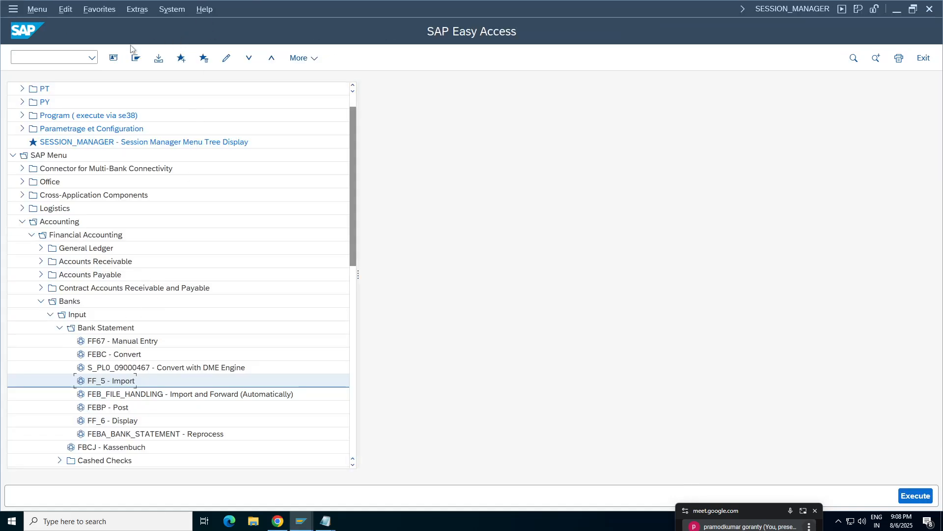
{"action": "double_click", "coordinate": [120, 384]}
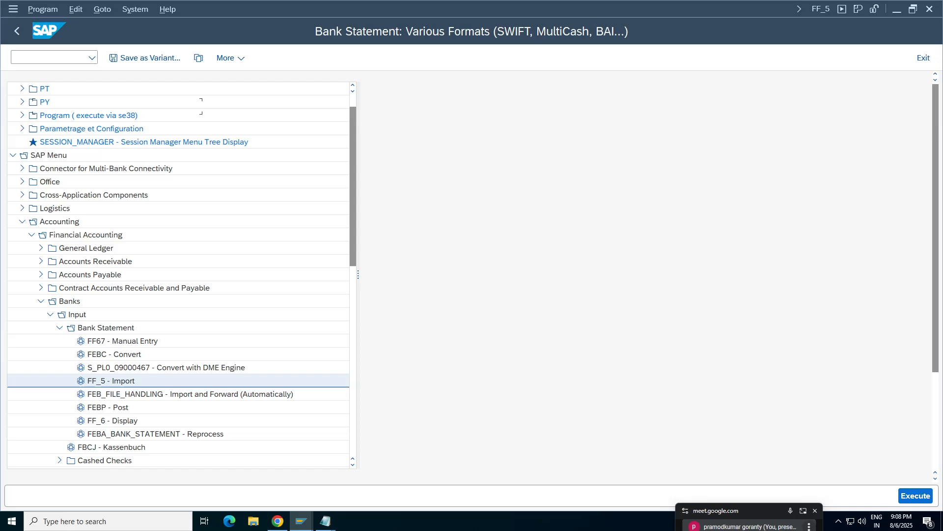
{"action": "left_click", "coordinate": [113, 8]}
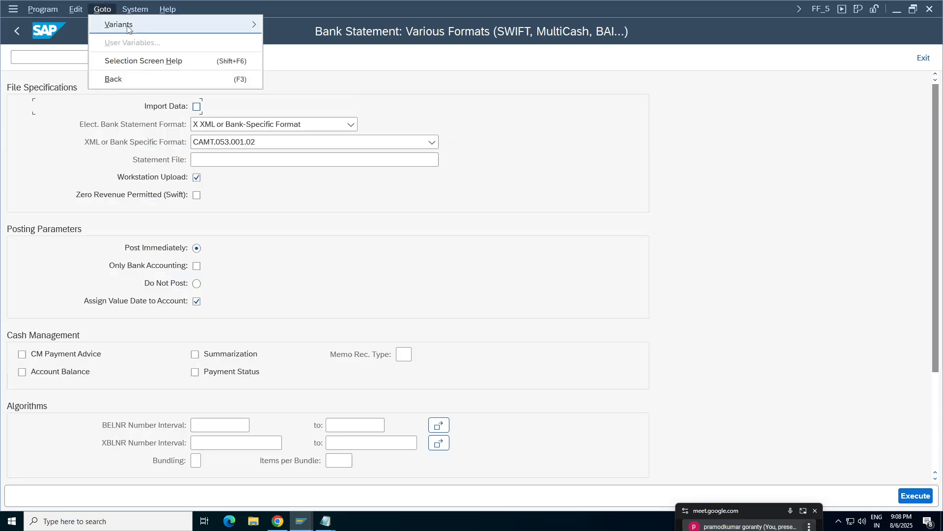
{"action": "mouse_move", "coordinate": [118, 23]}
{"action": "left_click", "coordinate": [293, 43]}
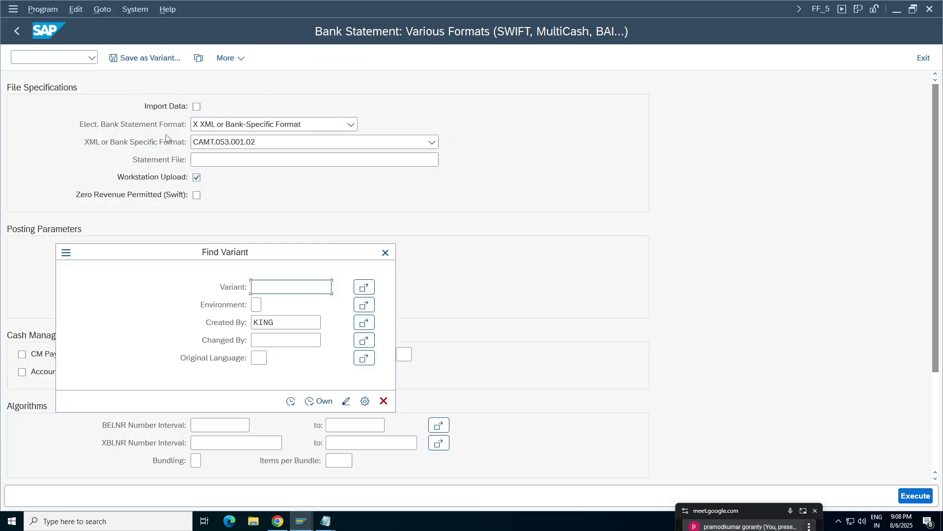
{"action": "key", "text": "F8"}
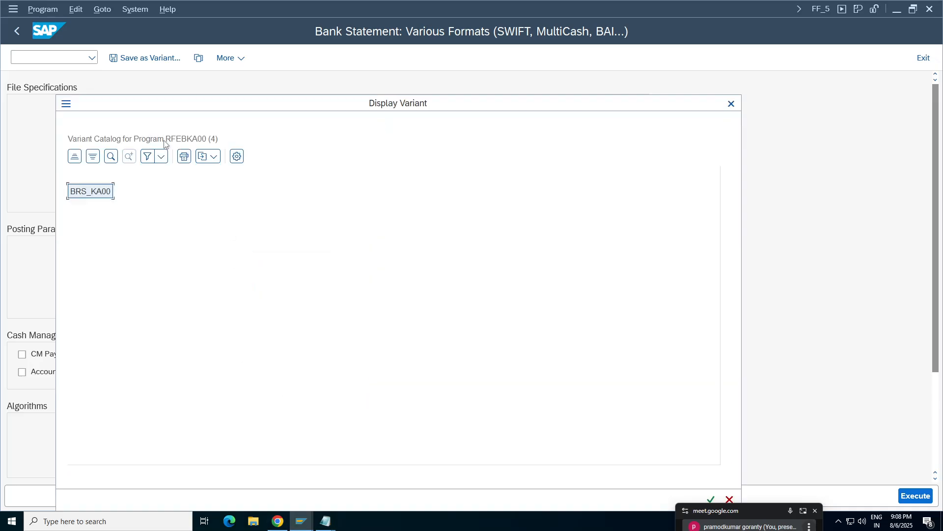
{"action": "left_click", "coordinate": [80, 238]}
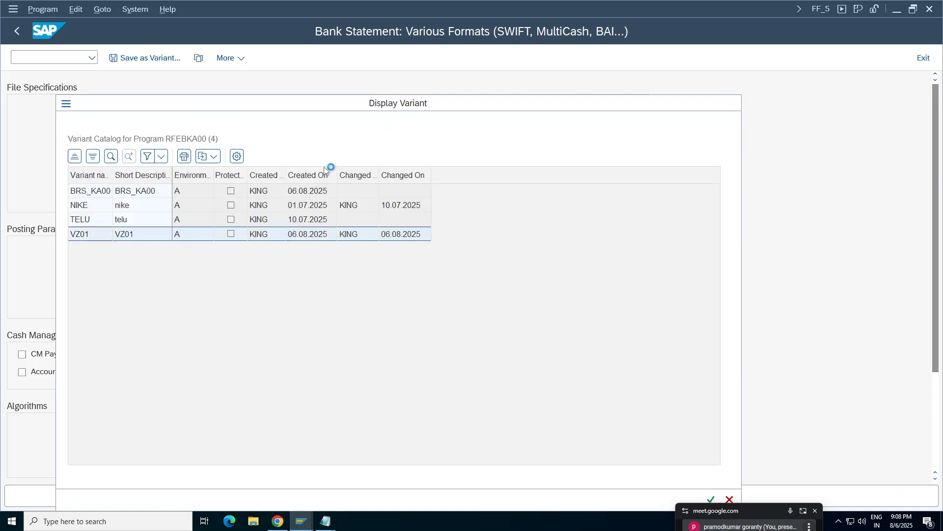
{"action": "key", "text": "F3"}
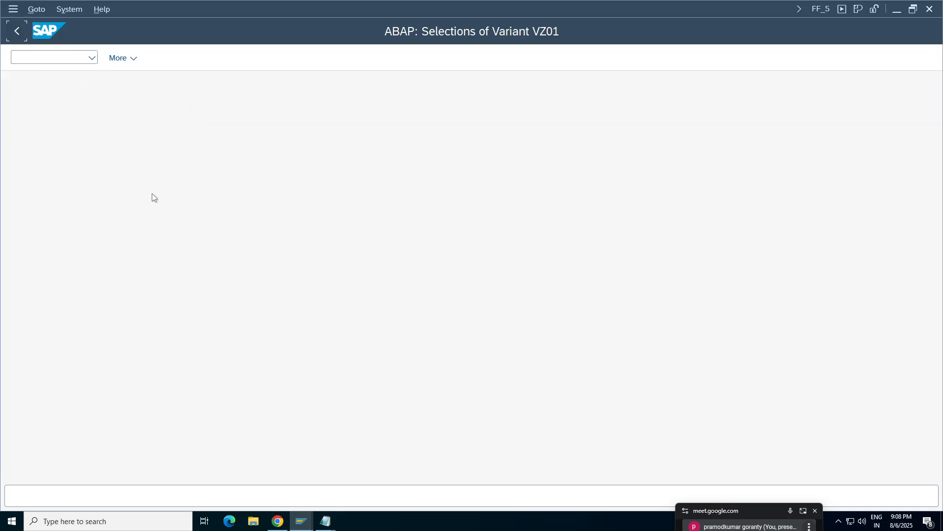
Load the saved variant VZ01 into the bank statement import selection.
{"action": "left_click", "coordinate": [102, 9]}
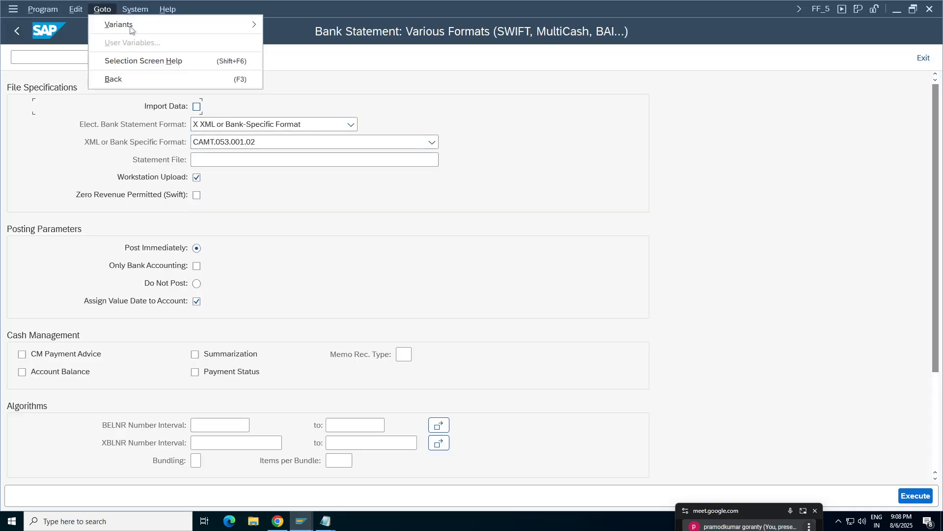
{"action": "mouse_move", "coordinate": [118, 24]}
{"action": "left_click", "coordinate": [290, 25]}
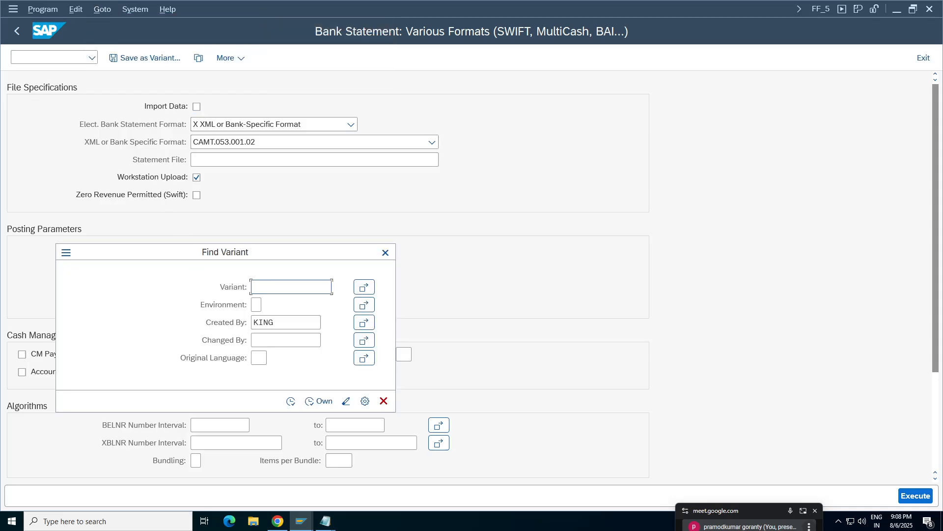
{"action": "key", "text": "F8"}
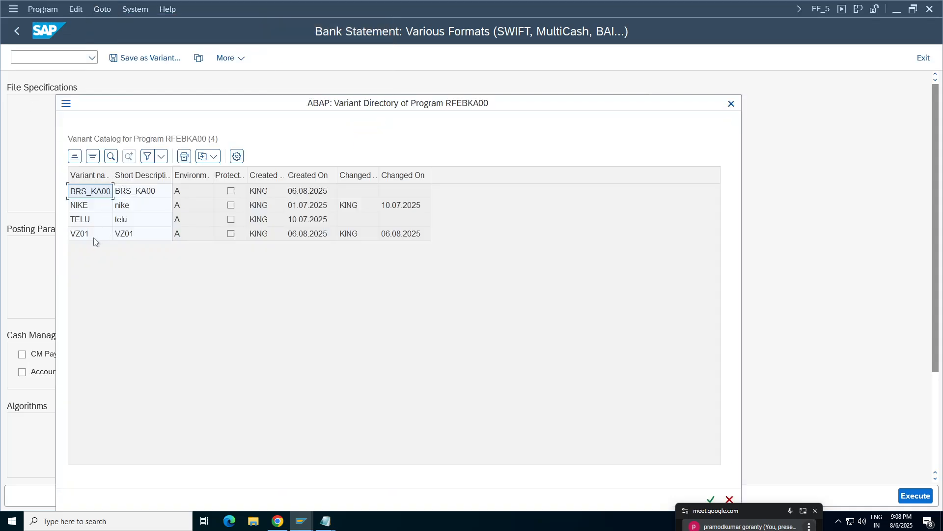
{"action": "double_click", "coordinate": [91, 235]}
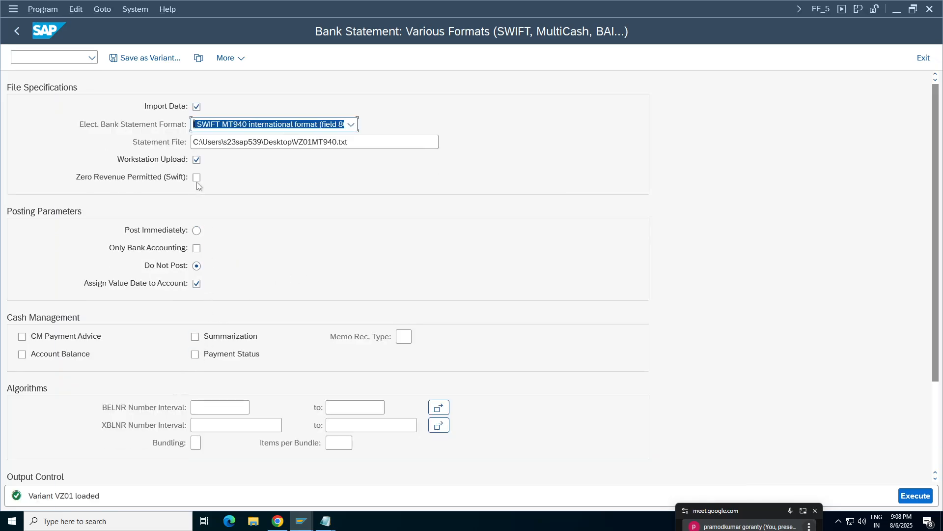
Choose VZ01MT940BC as the statement file, execute the import and examine the amount text in the resulting message.
{"action": "left_click", "coordinate": [438, 142]}
{"action": "left_click", "coordinate": [444, 141]}
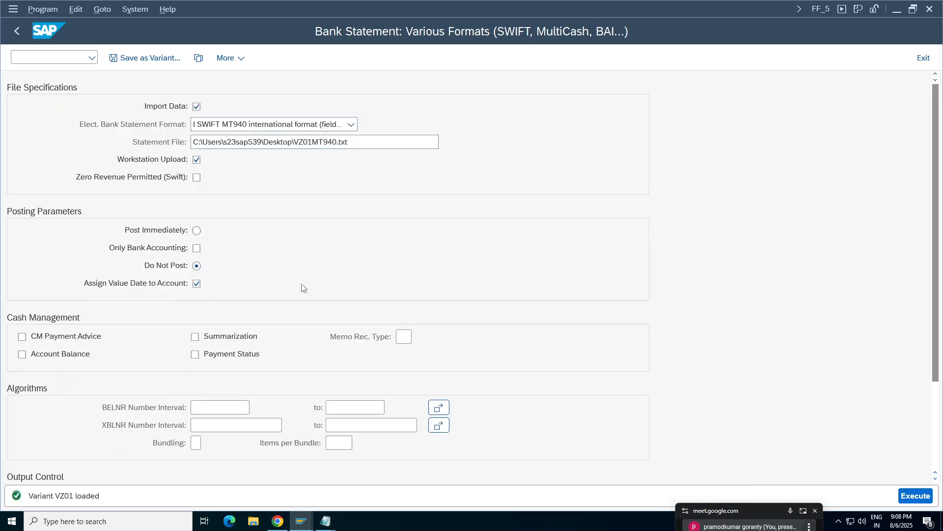
{"action": "double_click", "coordinate": [140, 236]}
{"action": "left_click", "coordinate": [917, 496]}
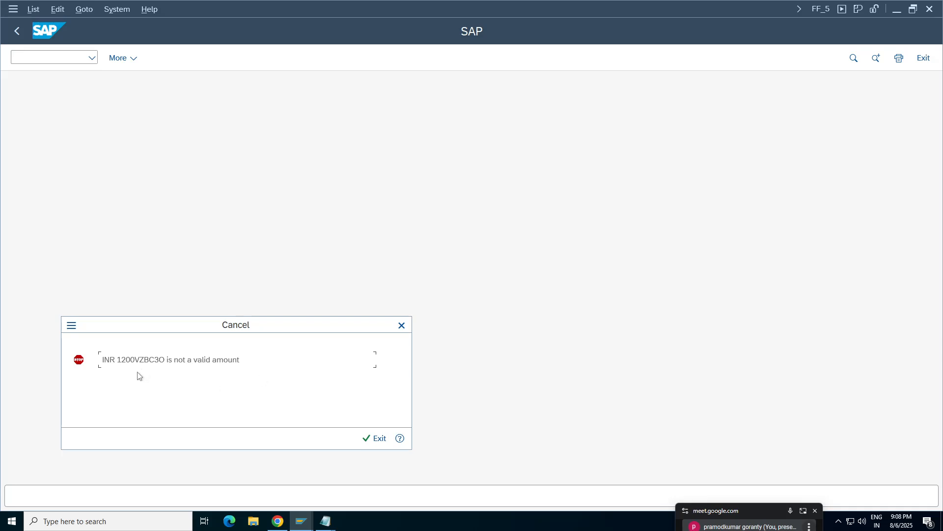
{"action": "left_click_drag", "start_coordinate": [135, 360], "coordinate": [173, 360]}
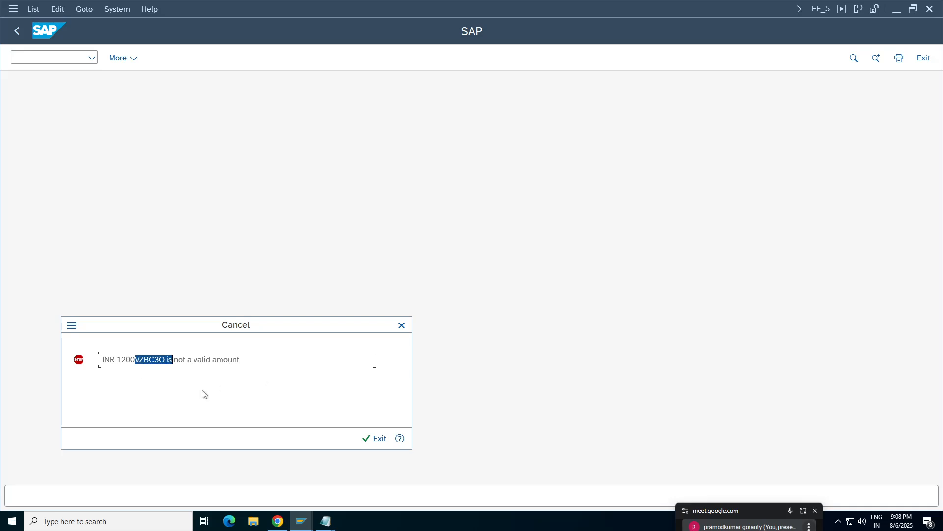
{"action": "left_click", "coordinate": [326, 523]}
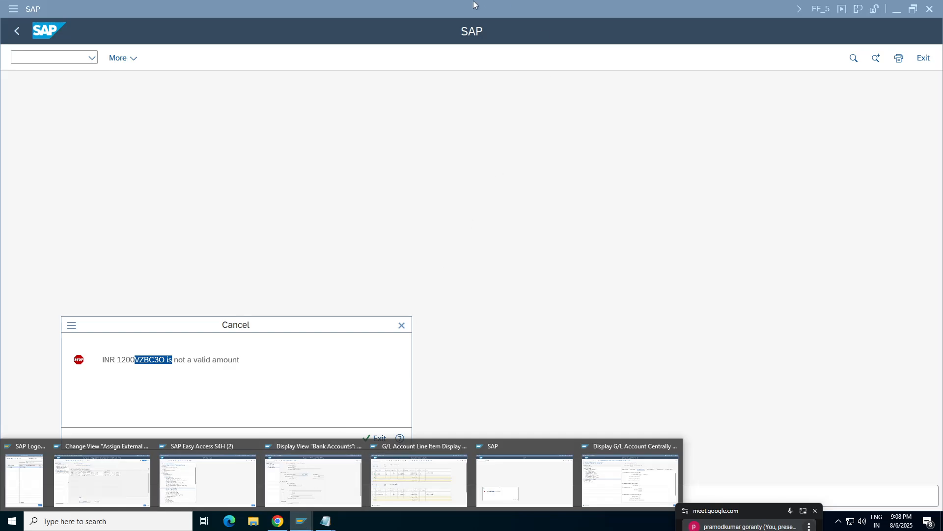
{"action": "mouse_move", "coordinate": [474, 5]}
{"action": "left_click", "coordinate": [572, 7]}
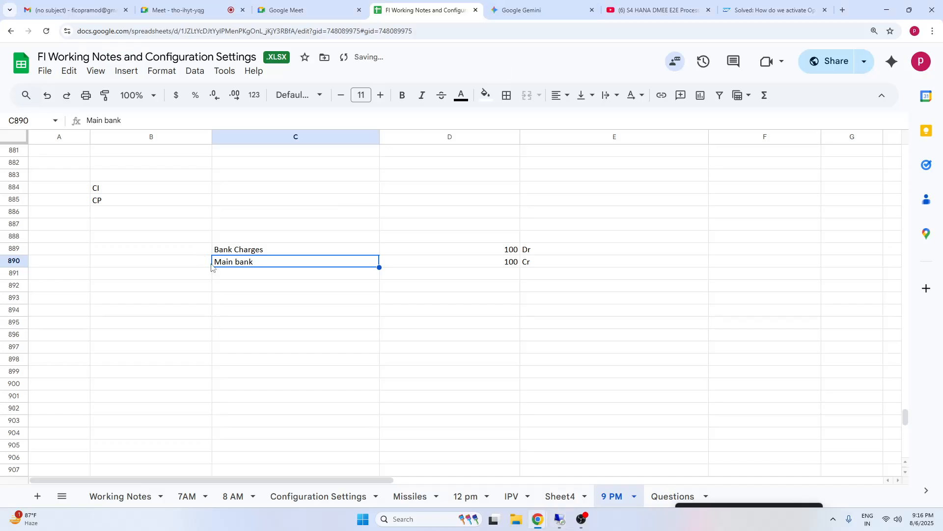
{"action": "left_click", "coordinate": [406, 349]}
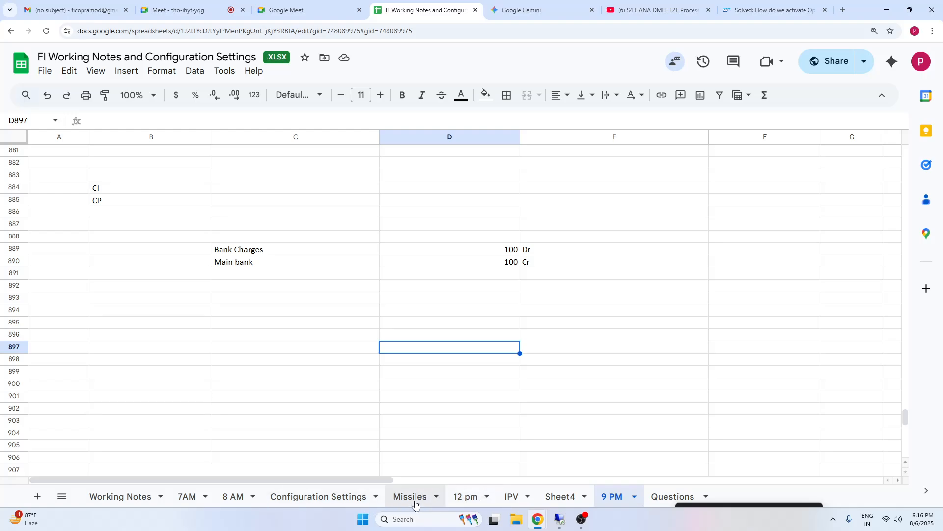
{"action": "left_click", "coordinate": [581, 519]}
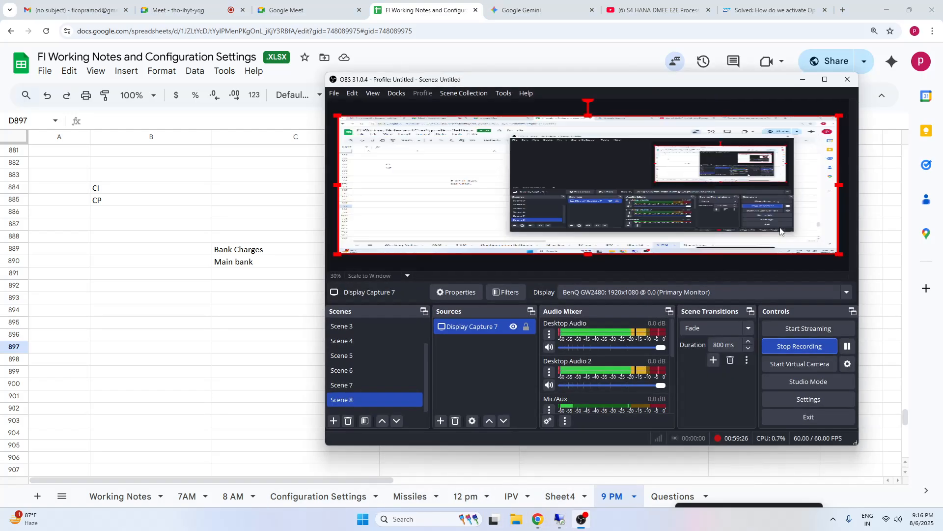